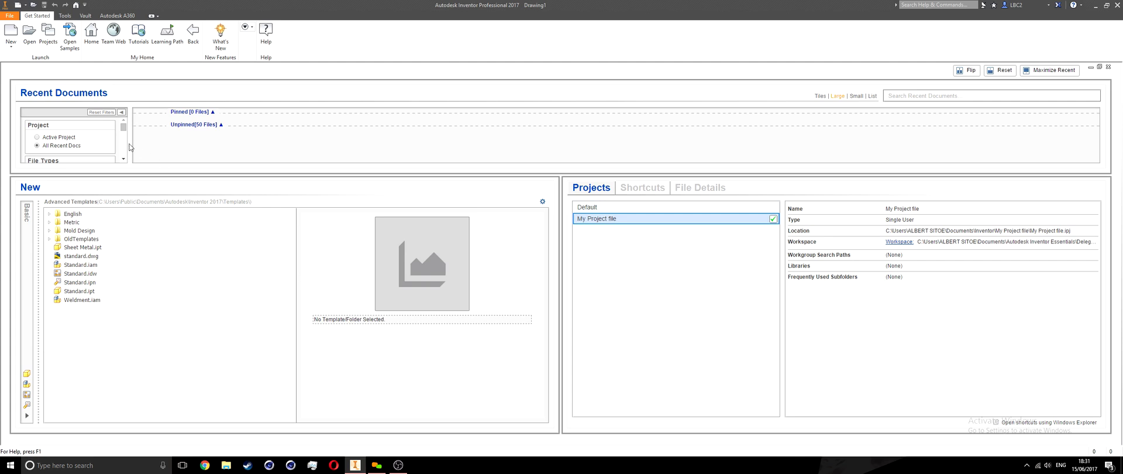
Create a new part from the Standard.ipt template.
click(14, 32)
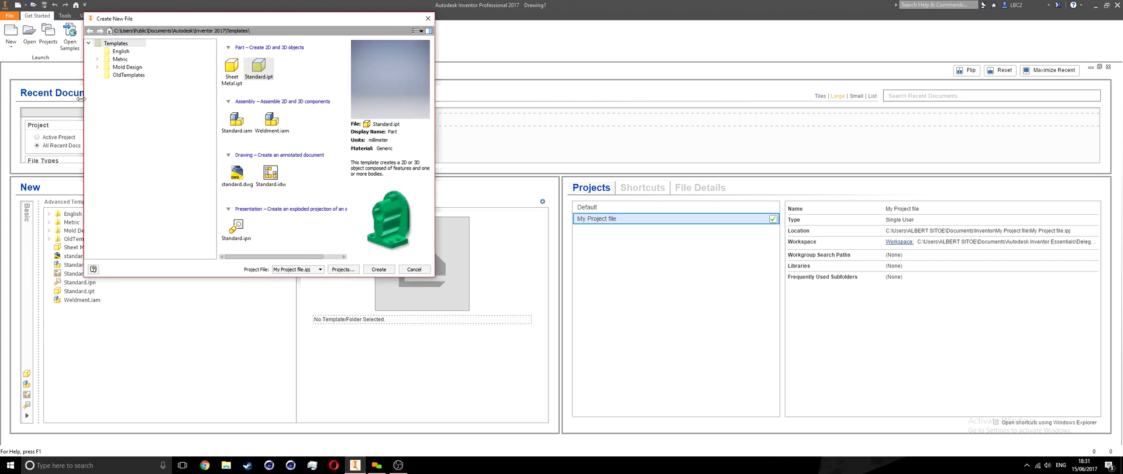
click(257, 75)
click(379, 271)
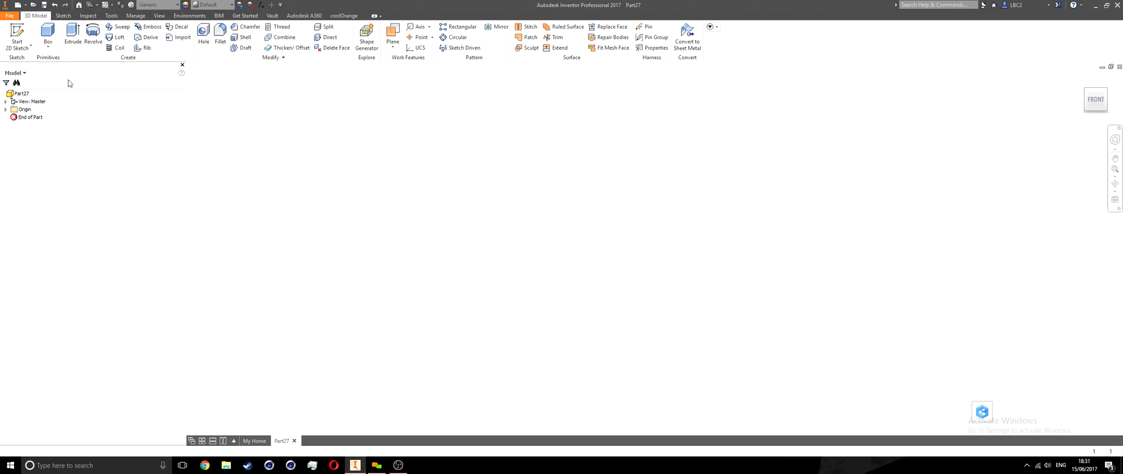
Start a 2D sketch on the horizontal origin plane and turn the top view upright.
click(21, 32)
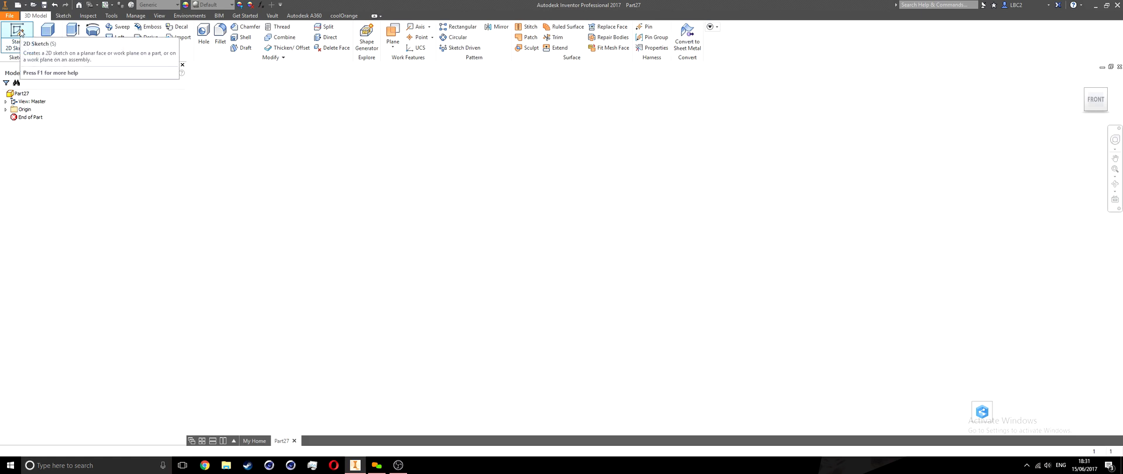
click(20, 32)
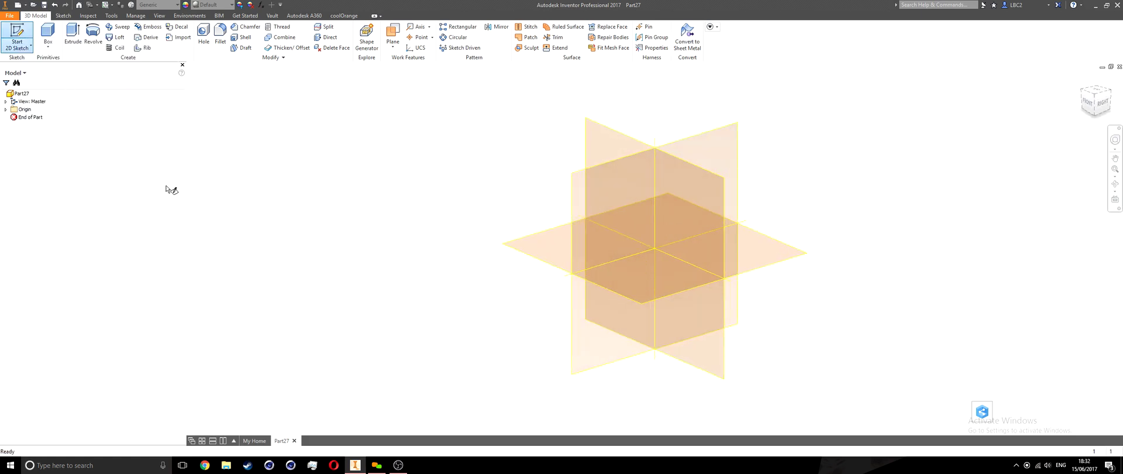
click(550, 248)
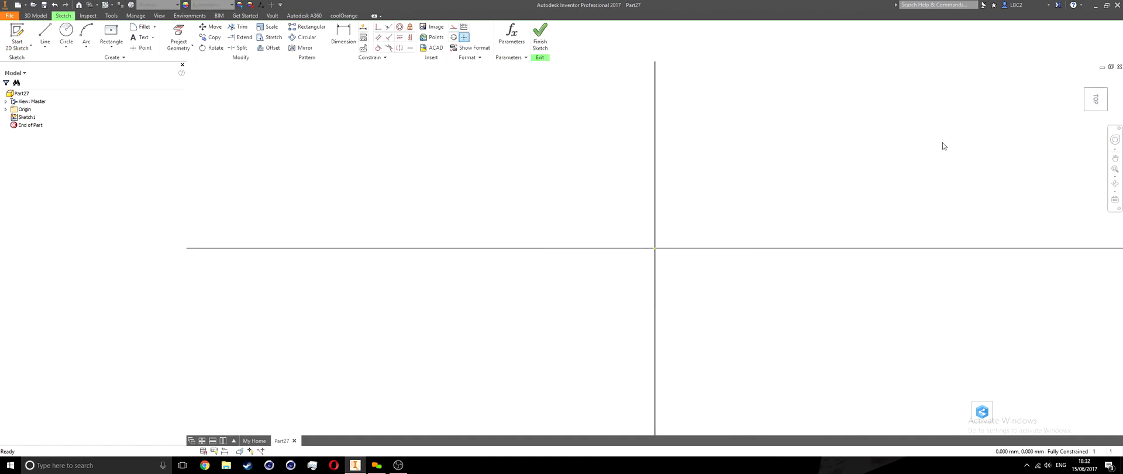
mouse_move(1105, 87)
click(1110, 79)
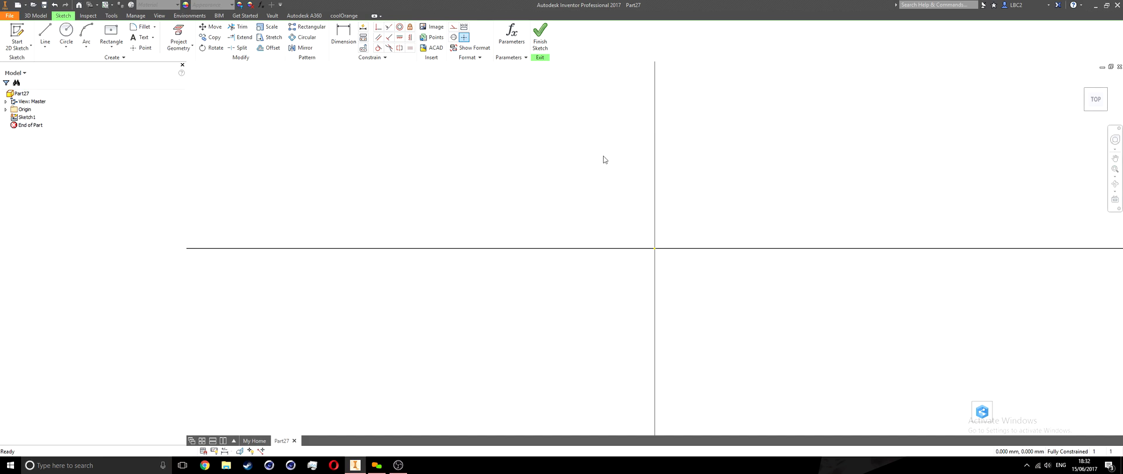
Draw a two-point center rectangle of 300 by 300 mm centred on the origin and finish the sketch.
click(112, 45)
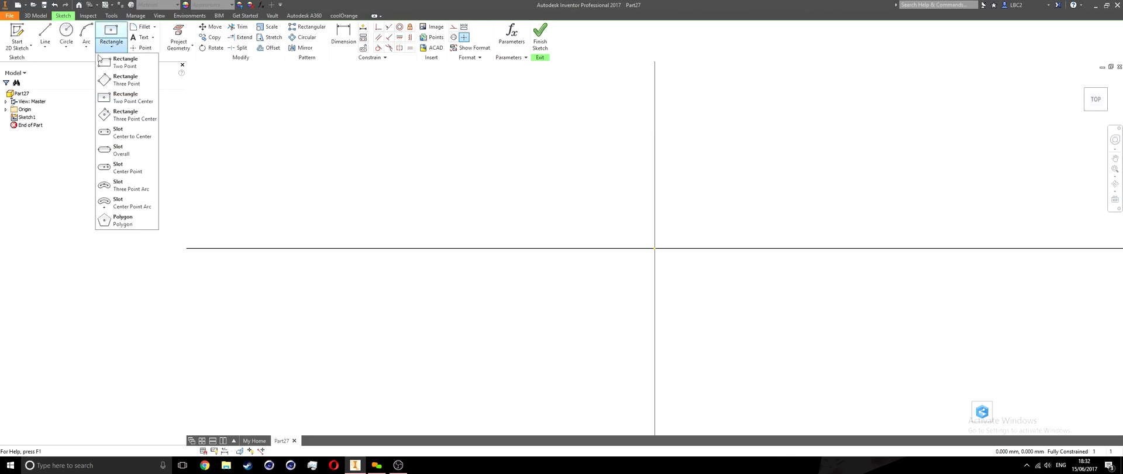
click(130, 98)
click(655, 248)
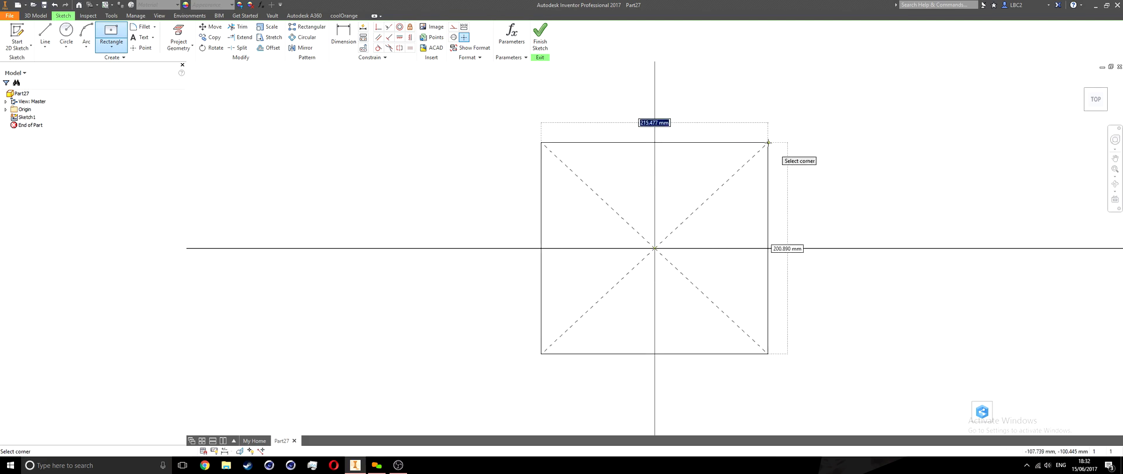
text(300)
key(Tab)
text(3)
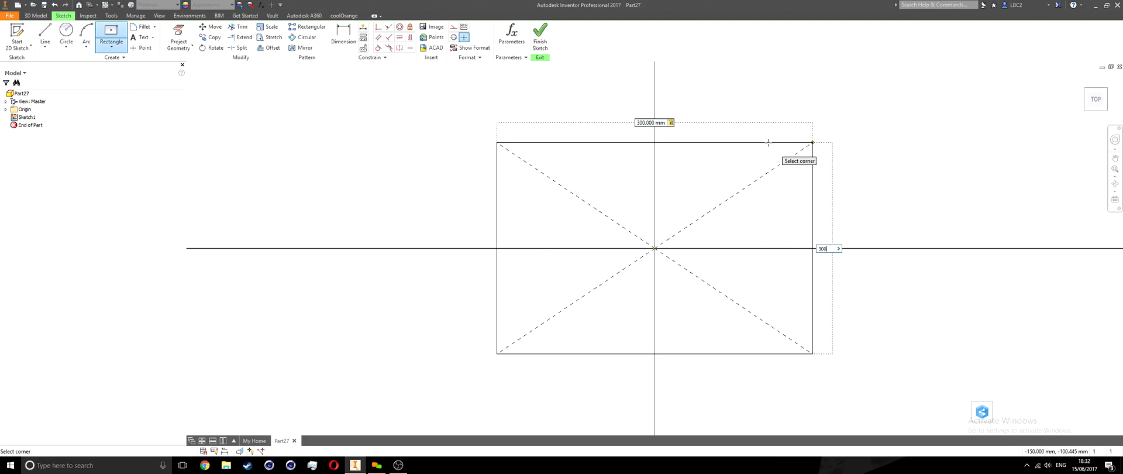
text(00)
key(Return)
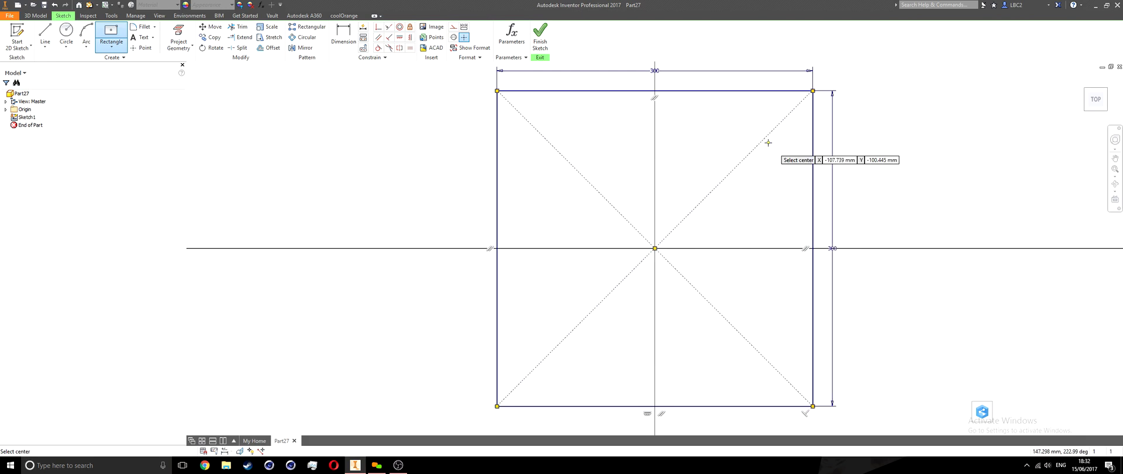
click(539, 44)
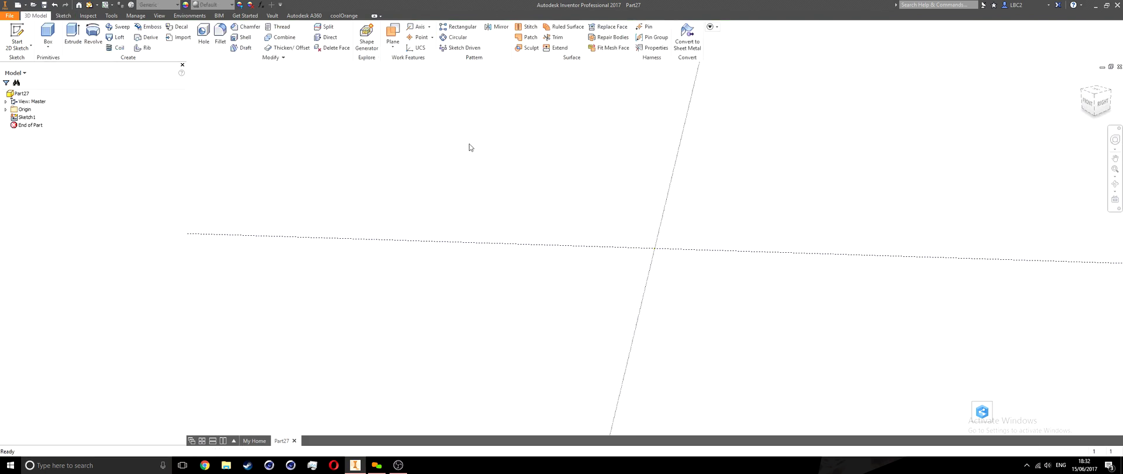
Extrude the square profile upward by 50 mm into a solid block.
middle_drag(470, 146, 507, 260)
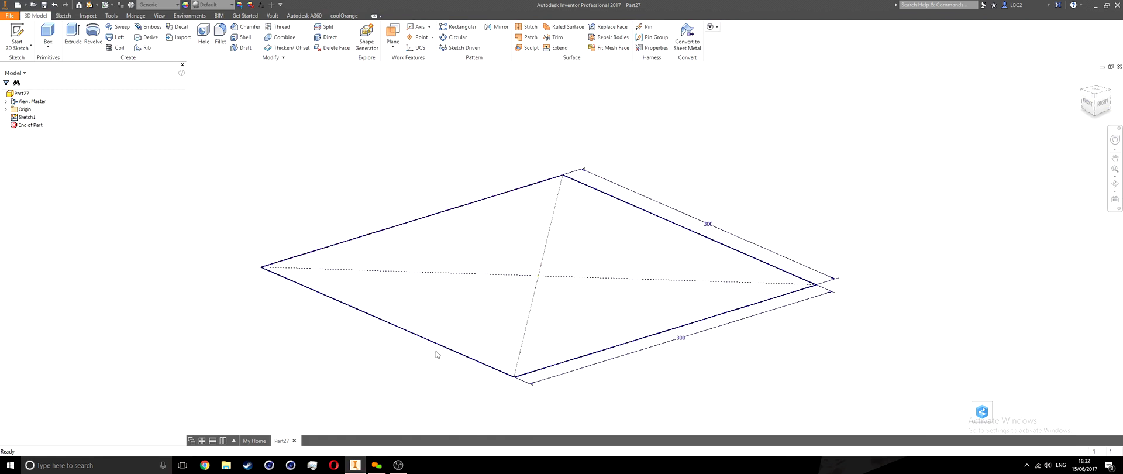
click(72, 34)
middle_drag(365, 184, 359, 218)
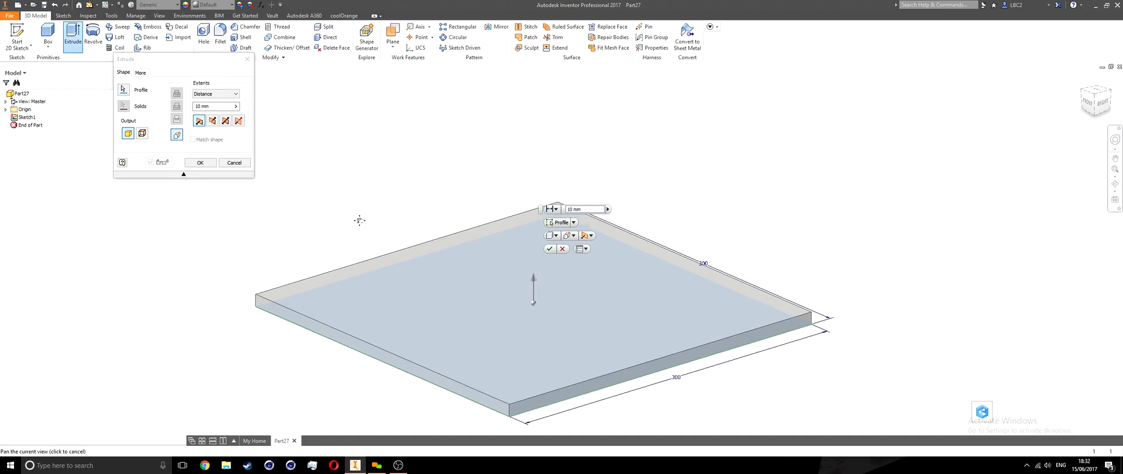
click(200, 107)
drag(200, 106, 183, 109)
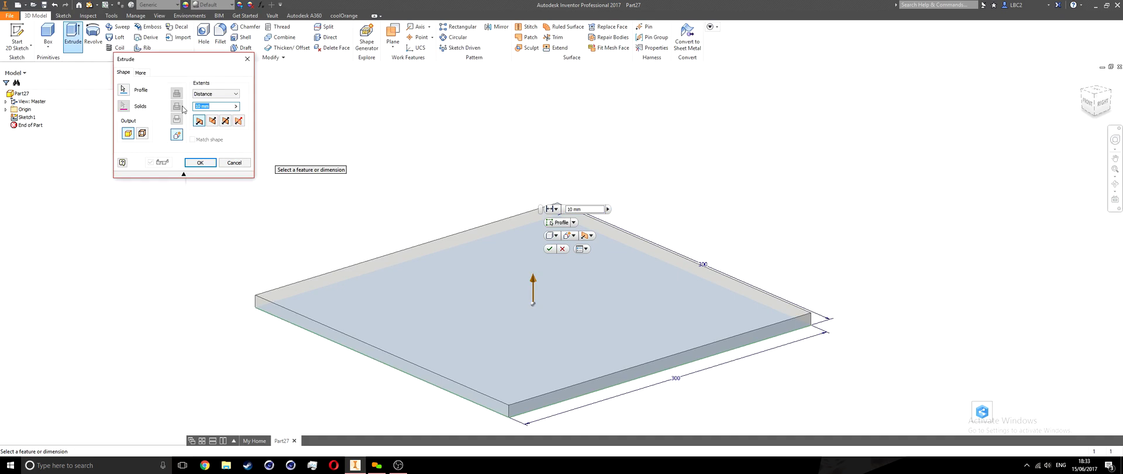
text(200)
drag(219, 107, 180, 106)
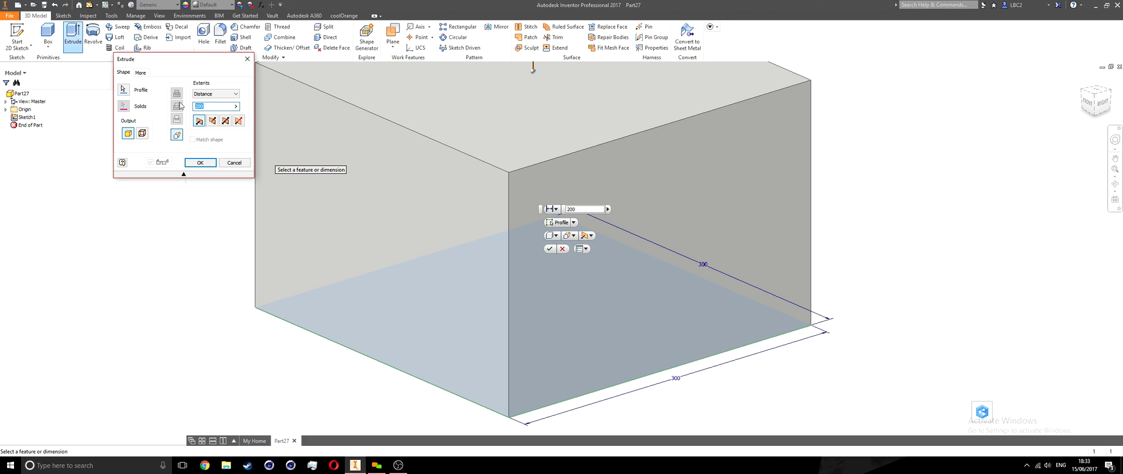
text(50)
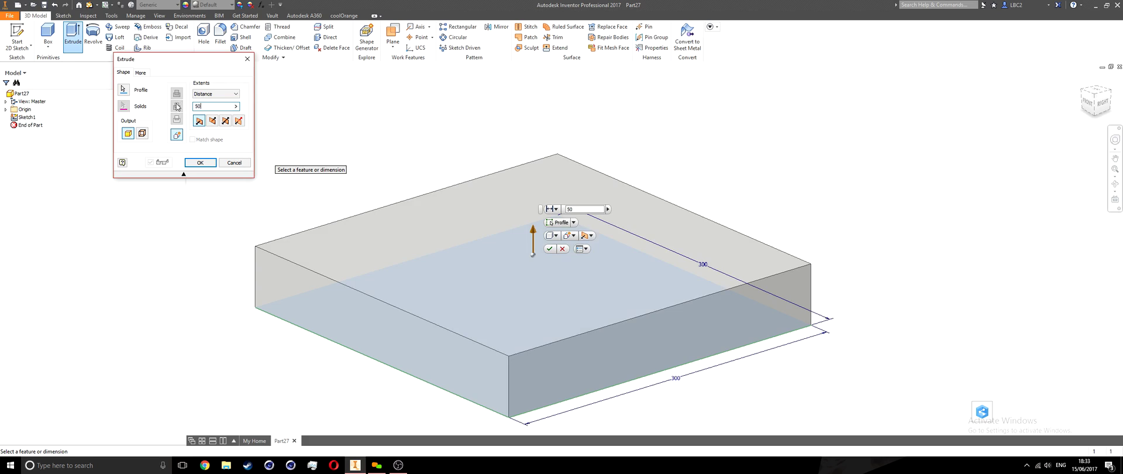
click(203, 162)
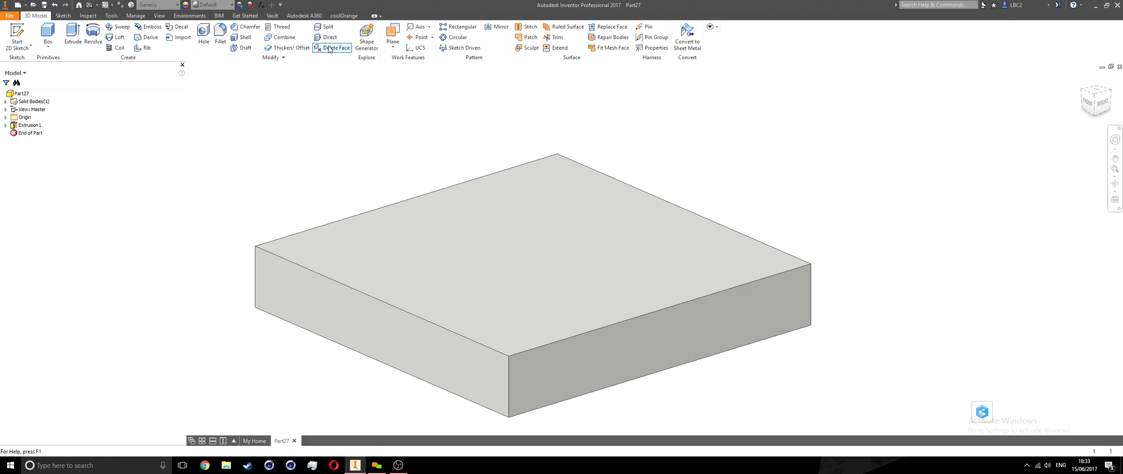
Shell the block with a 5 mm wall thickness, removing its top face to make an open tray.
click(247, 39)
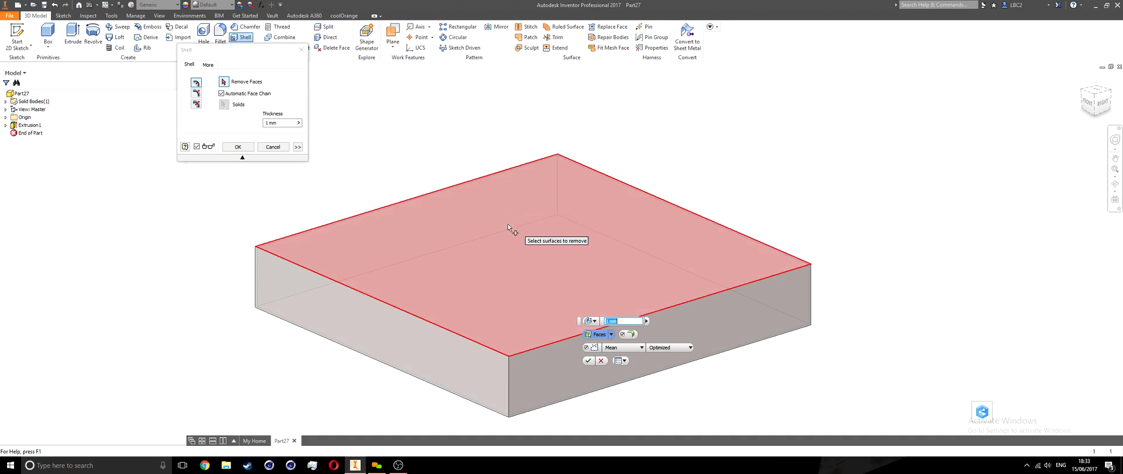
click(529, 236)
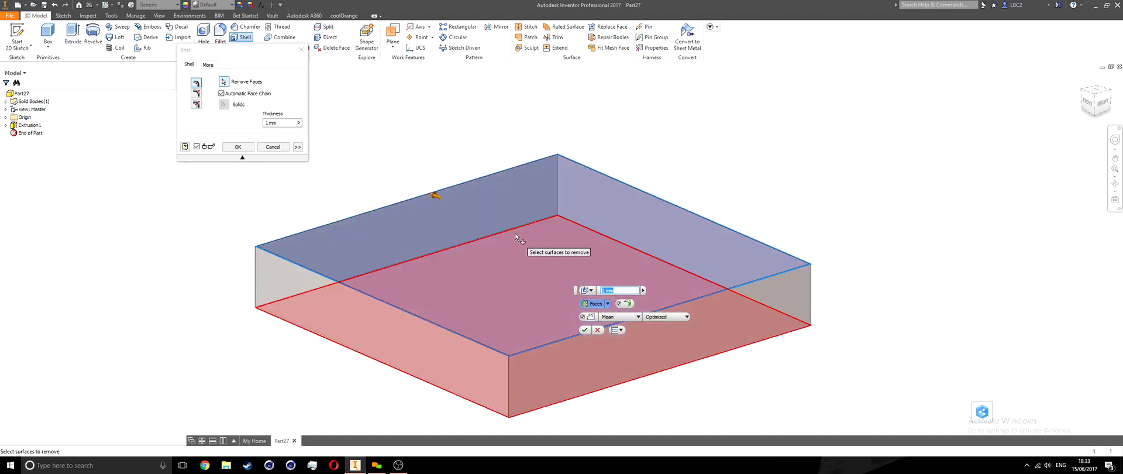
click(290, 123)
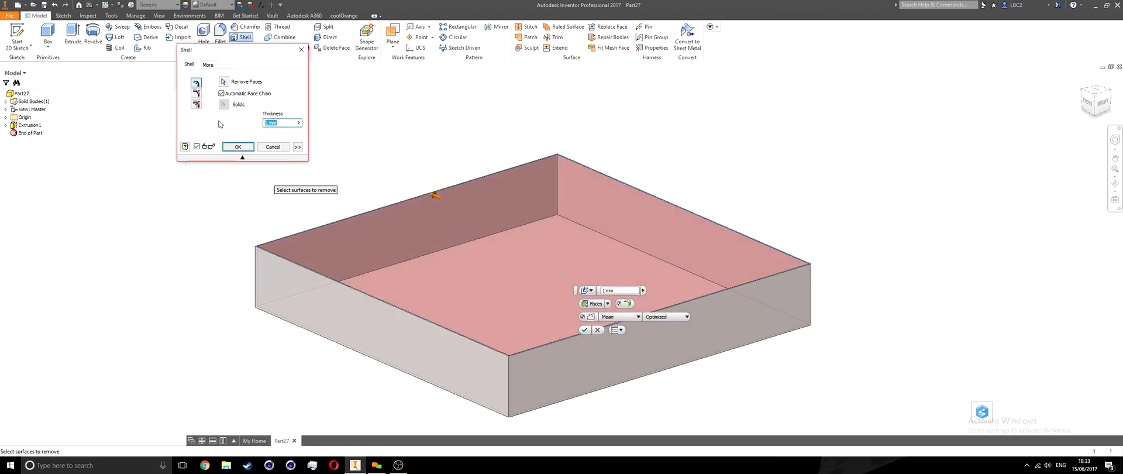
text(5)
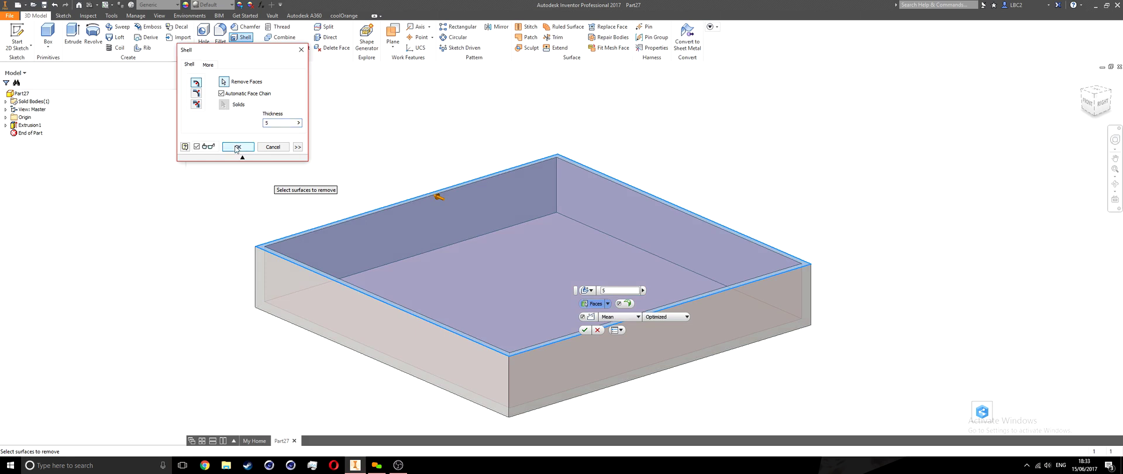
click(237, 147)
key(F4)
drag(327, 235, 261, 256)
key(F6)
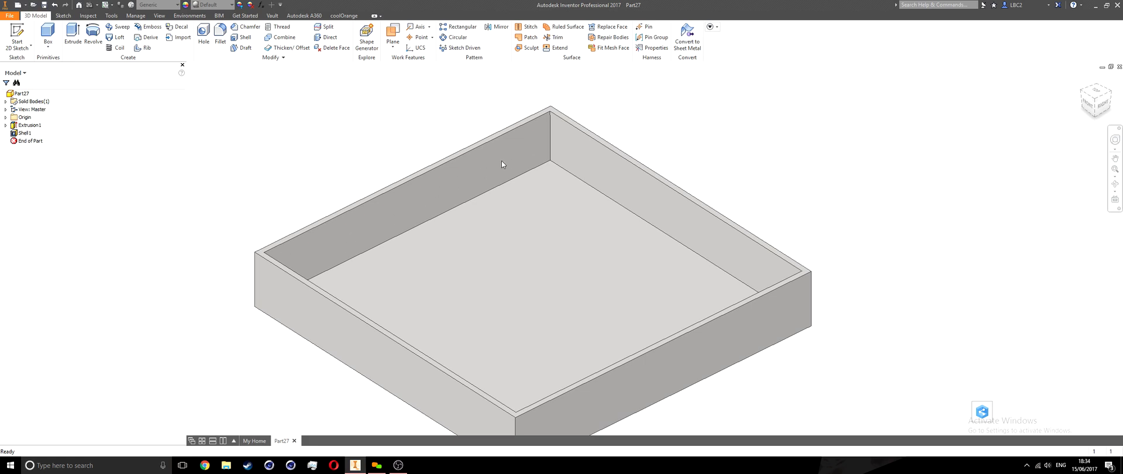
Start a 2D sketch on the inner face of the tray's rear-left wall and project the wall face's outline into it.
click(27, 35)
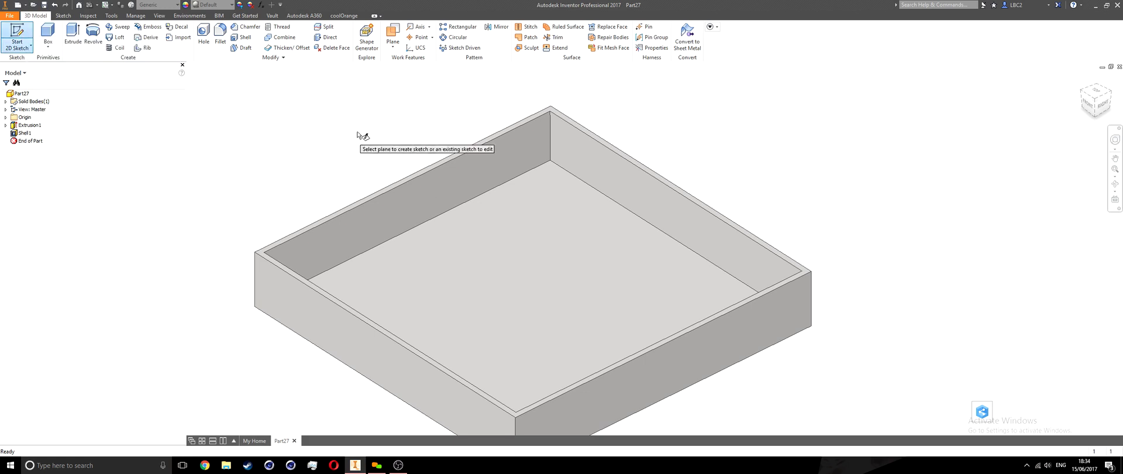
click(499, 166)
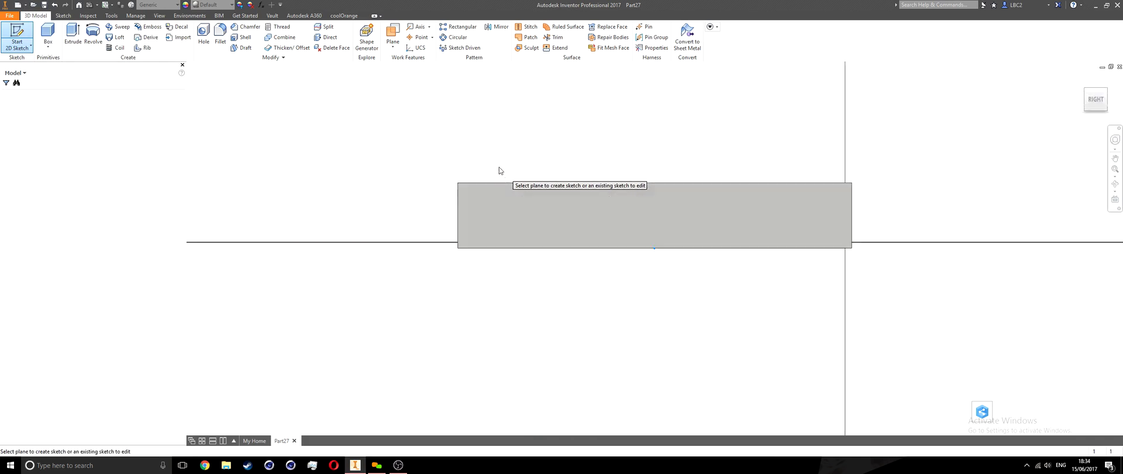
mouse_move(530, 185)
middle_down()
mouse_move(483, 213)
mouse_move(376, 200)
middle_up()
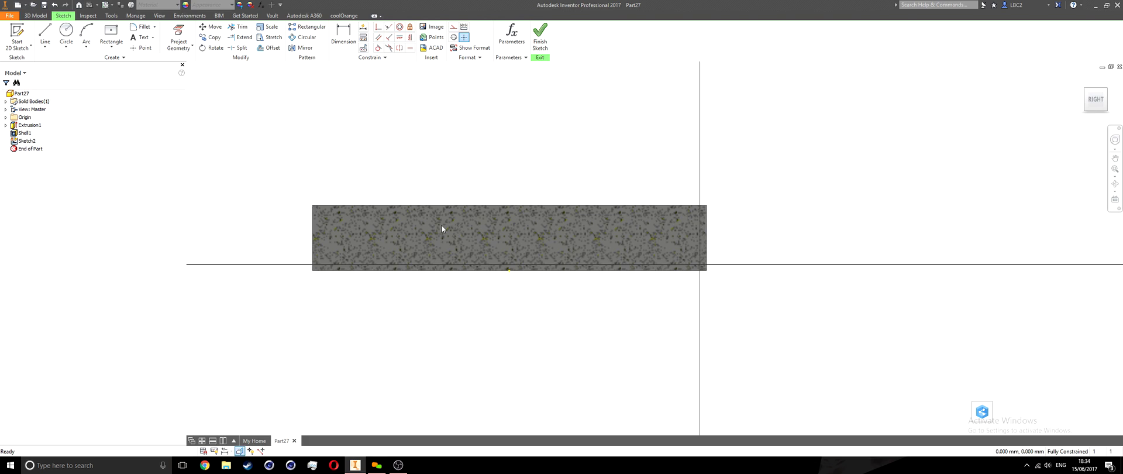
key(p)
shift+middle_drag(377, 236, 406, 251)
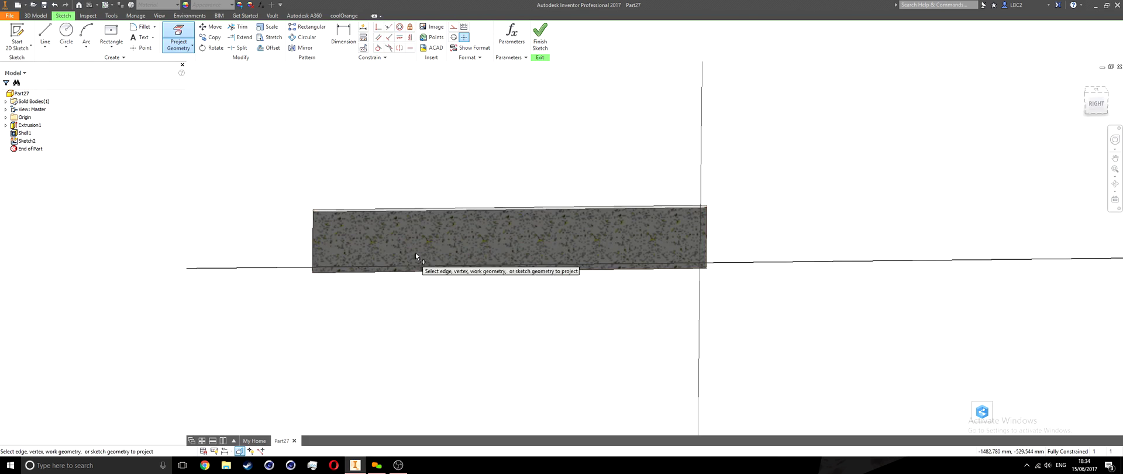
click(444, 238)
key(Escape)
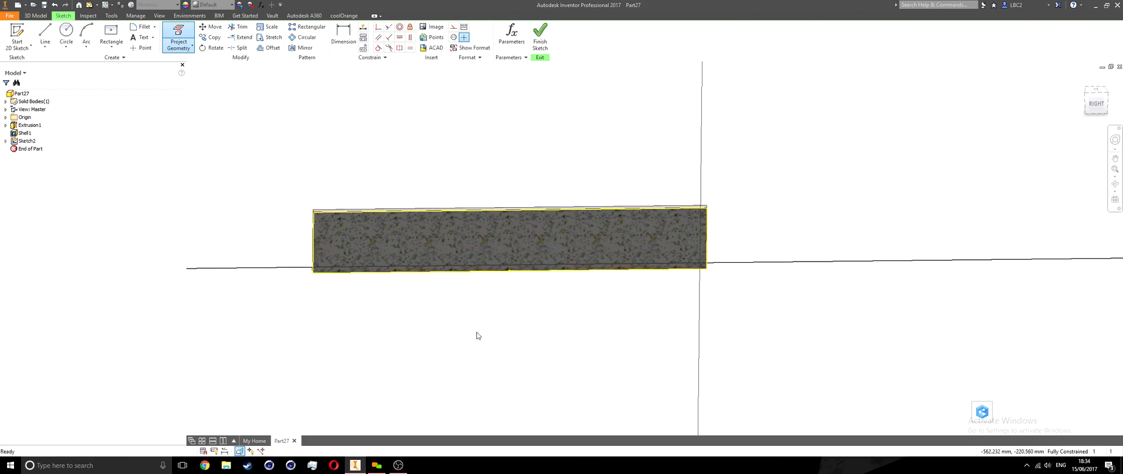
Place four sketch points in a row along the middle of the wall face, spaced roughly evenly.
shift+middle_drag(456, 316, 505, 280)
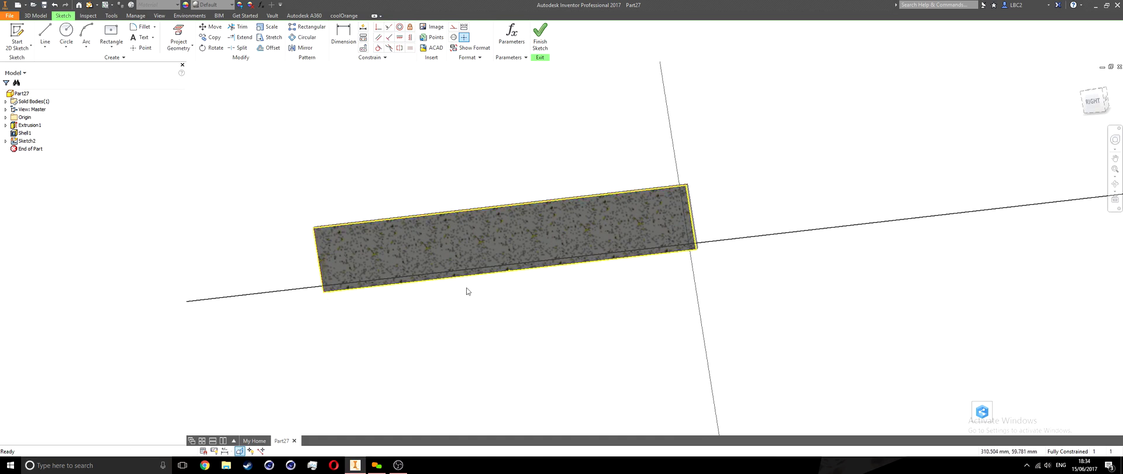
shift+middle_drag(514, 305, 526, 295)
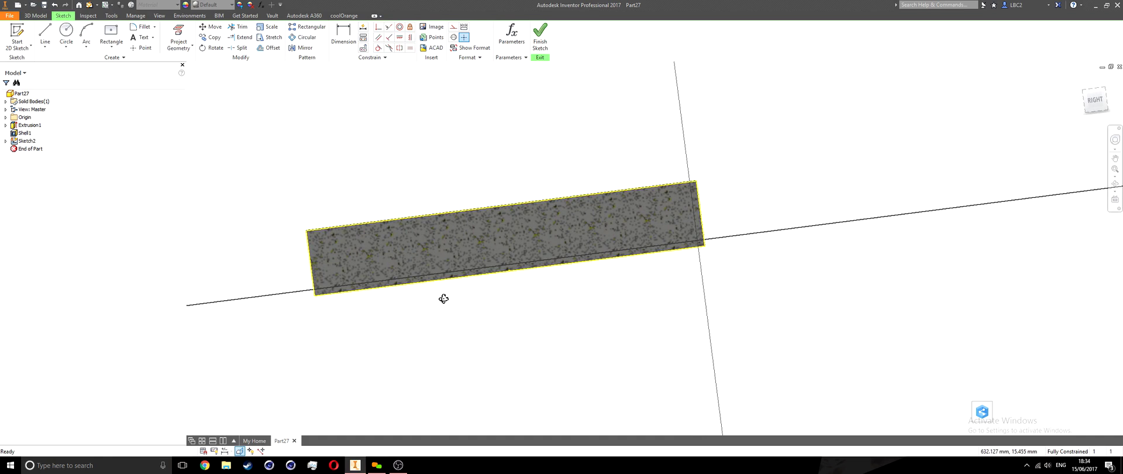
shift+middle_drag(444, 301, 434, 294)
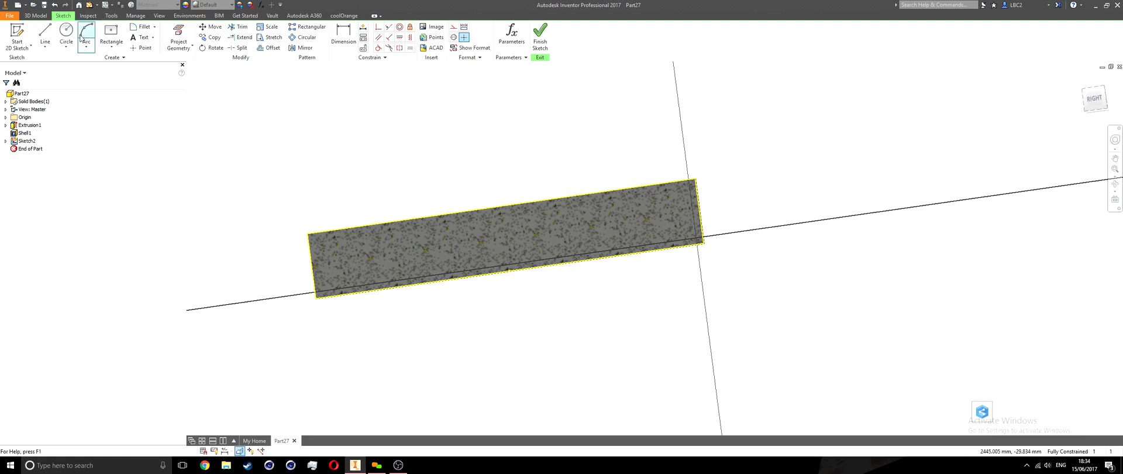
click(139, 49)
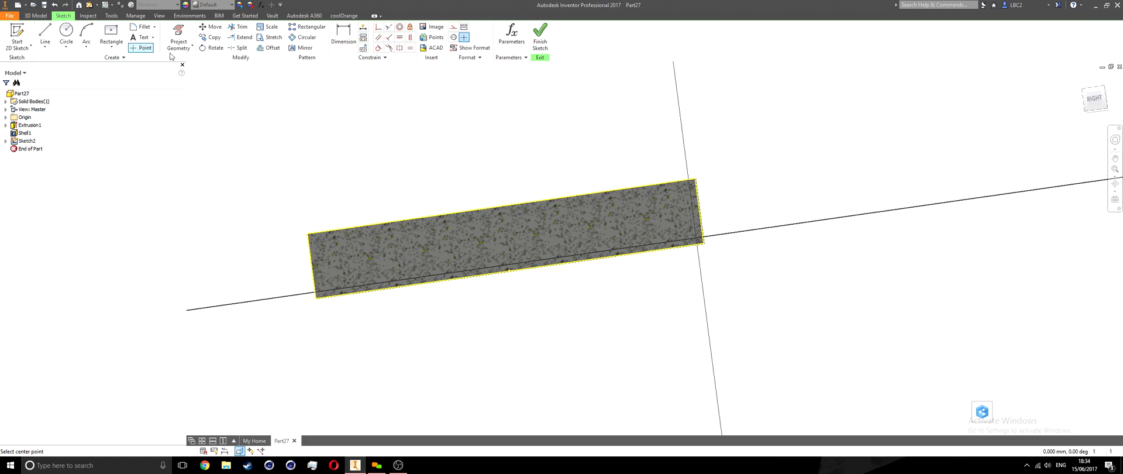
click(362, 257)
click(427, 249)
click(494, 239)
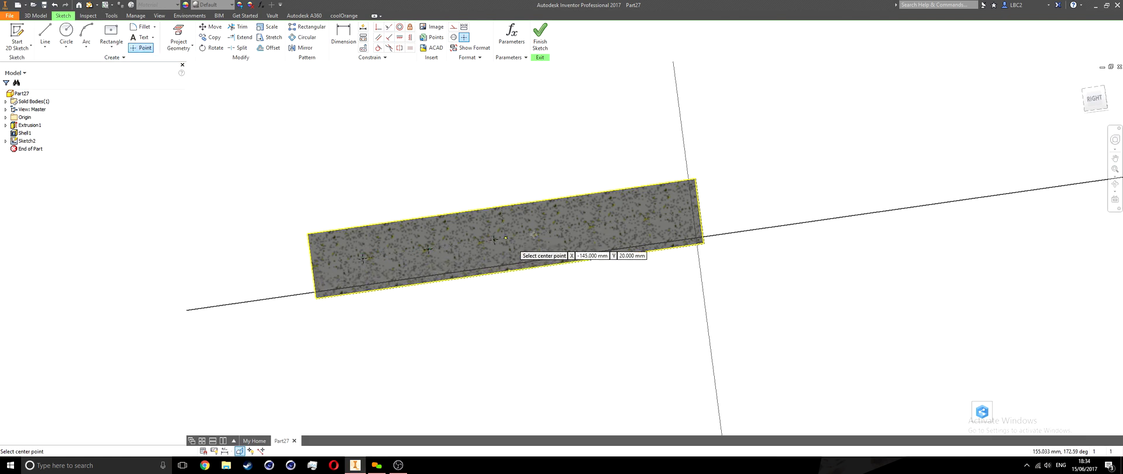
click(568, 232)
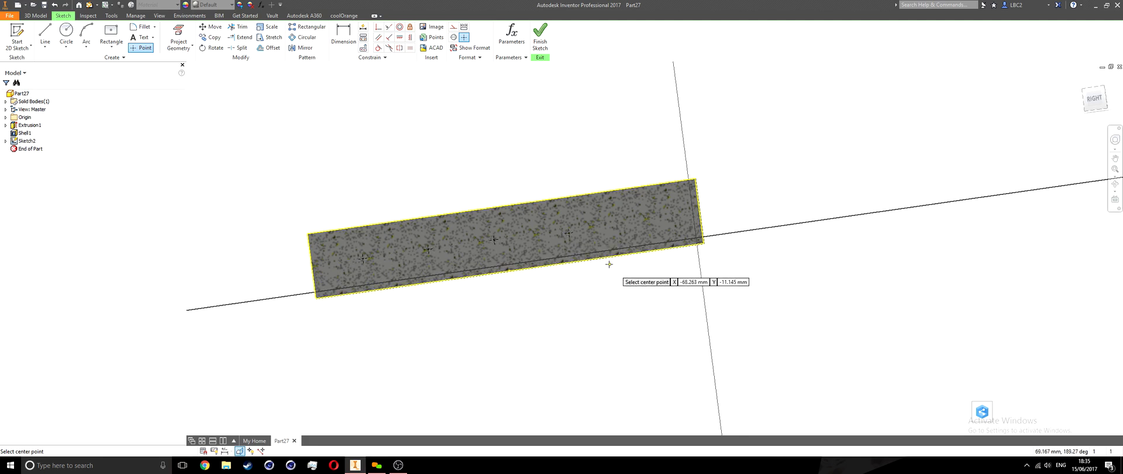
key(Escape)
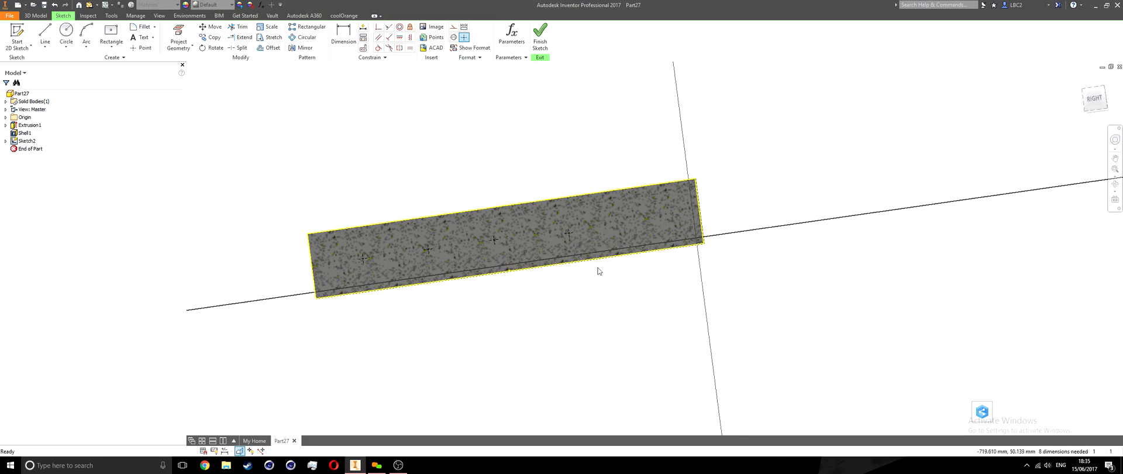
click(1094, 98)
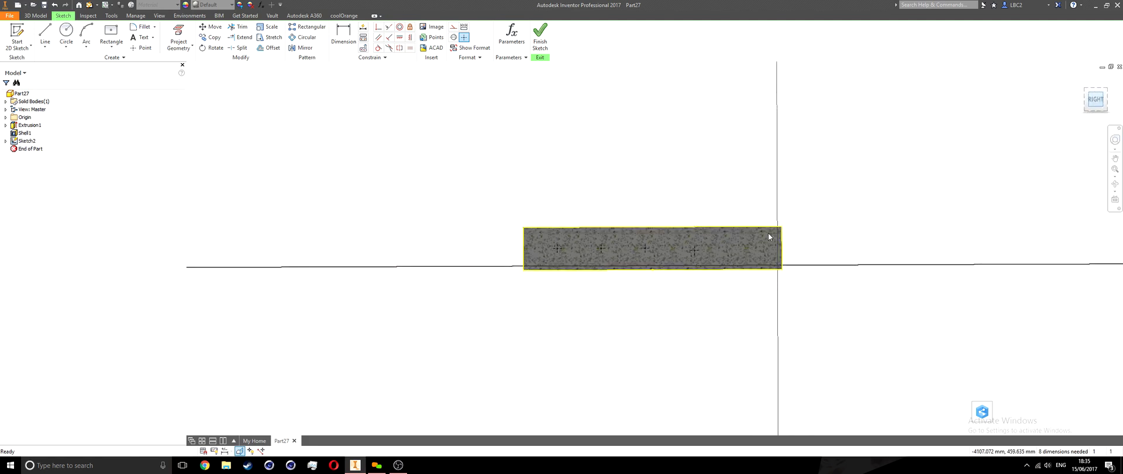
scroll(658, 256, up, 4)
scroll(648, 248, down, 2)
middle_drag(648, 248, 584, 258)
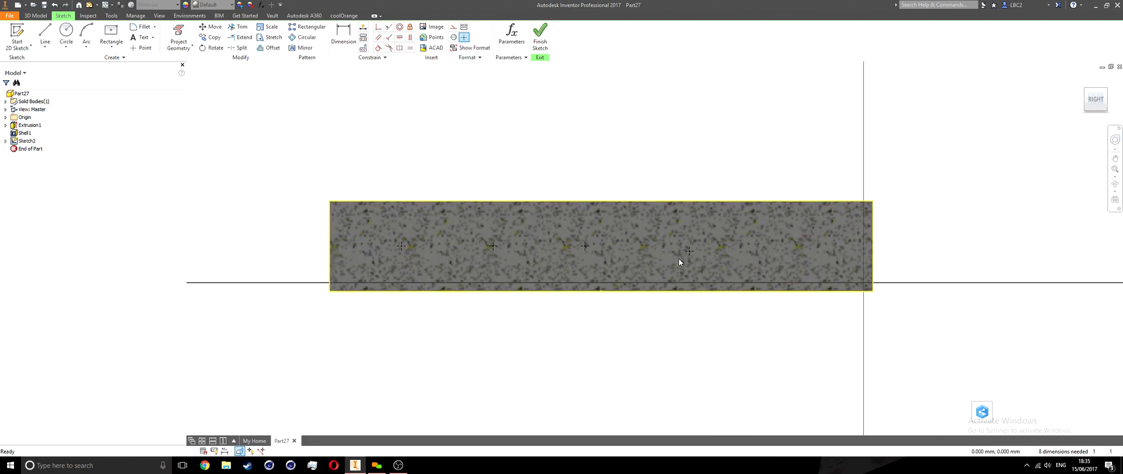
key(F5)
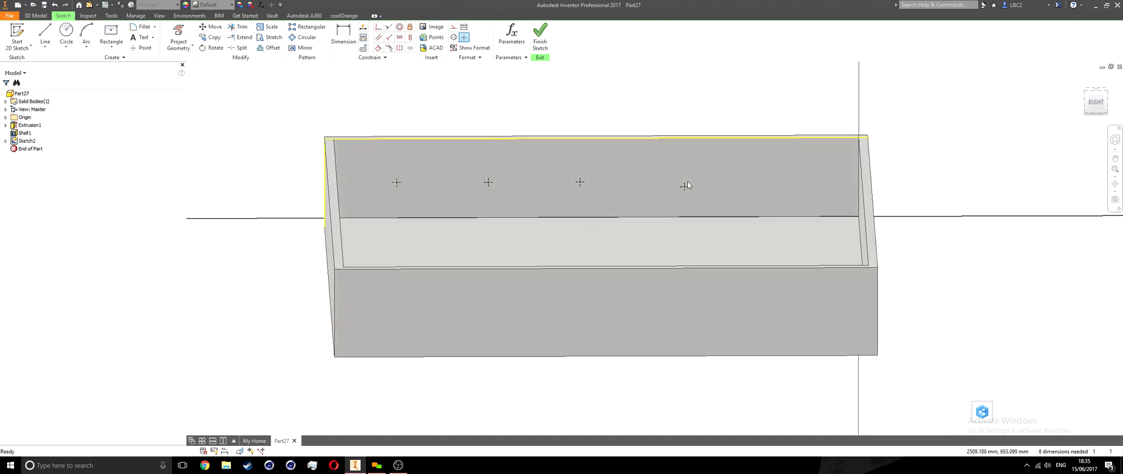
key(F5)
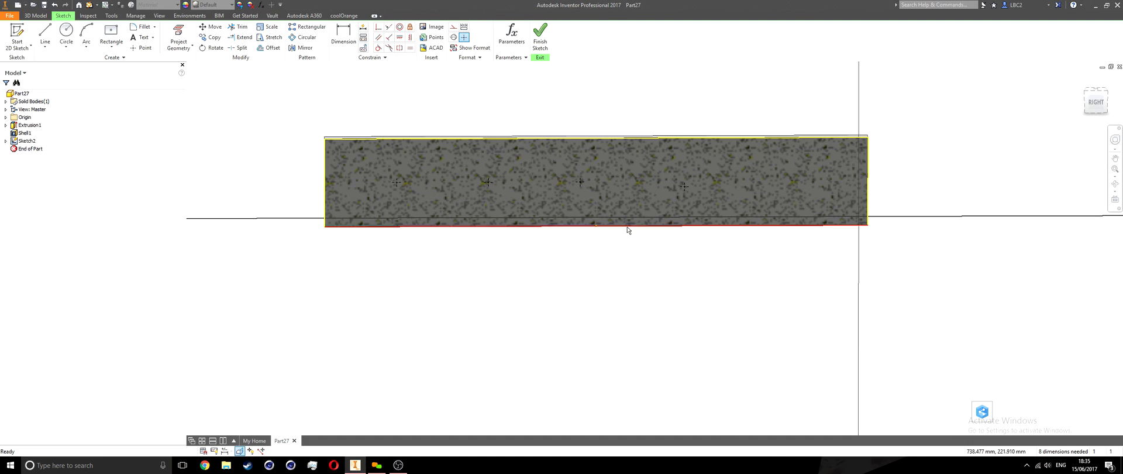
Connect the four sketch points in order with a chain of three construction lines.
click(1096, 100)
scroll(649, 234, up, 3)
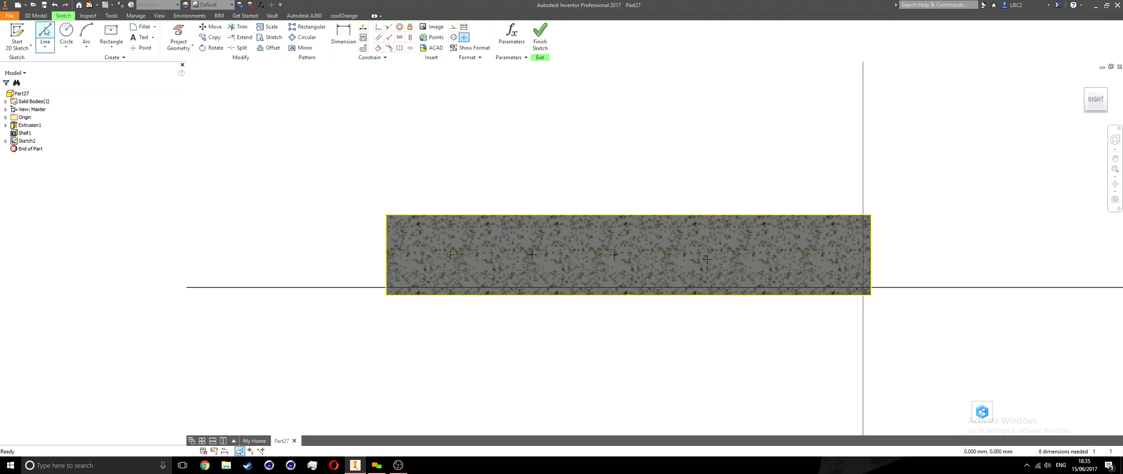
click(45, 31)
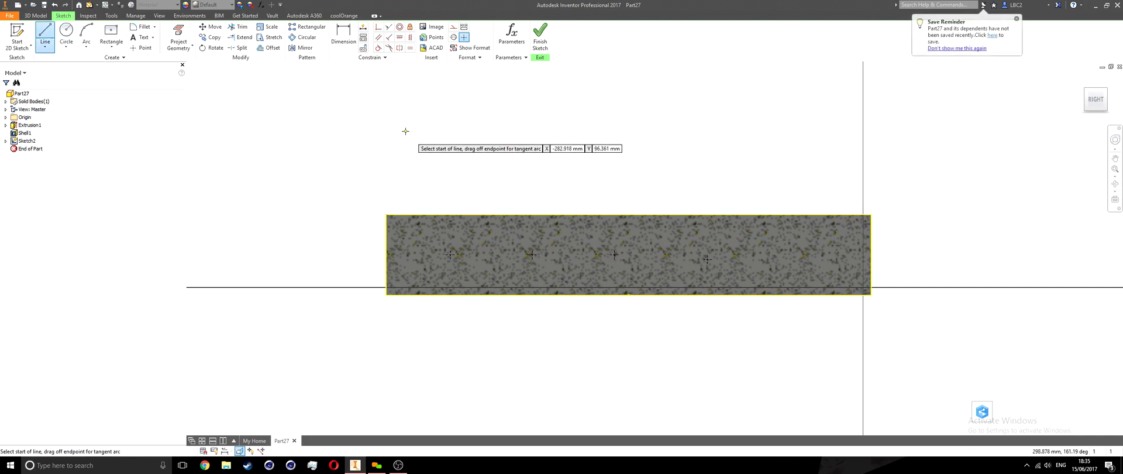
click(455, 28)
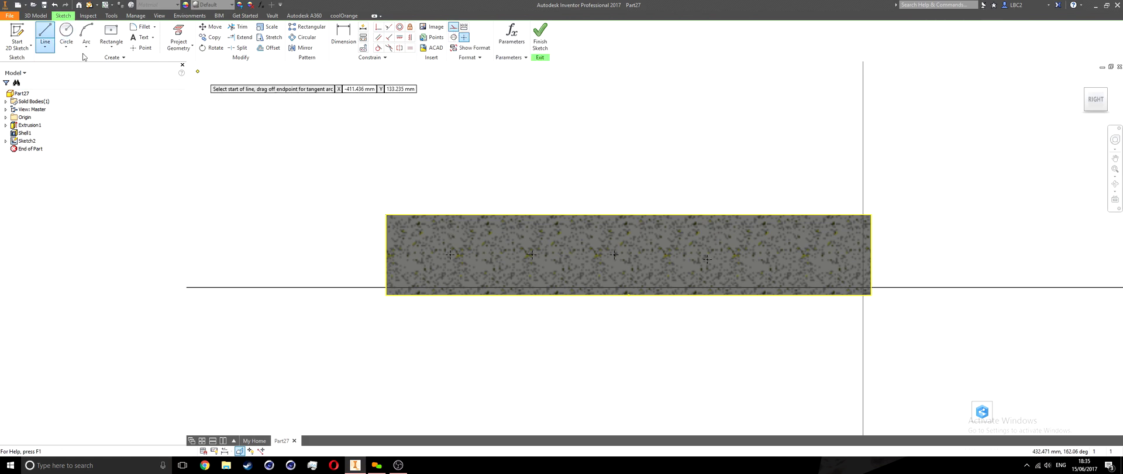
click(452, 29)
middle_drag(439, 179, 351, 176)
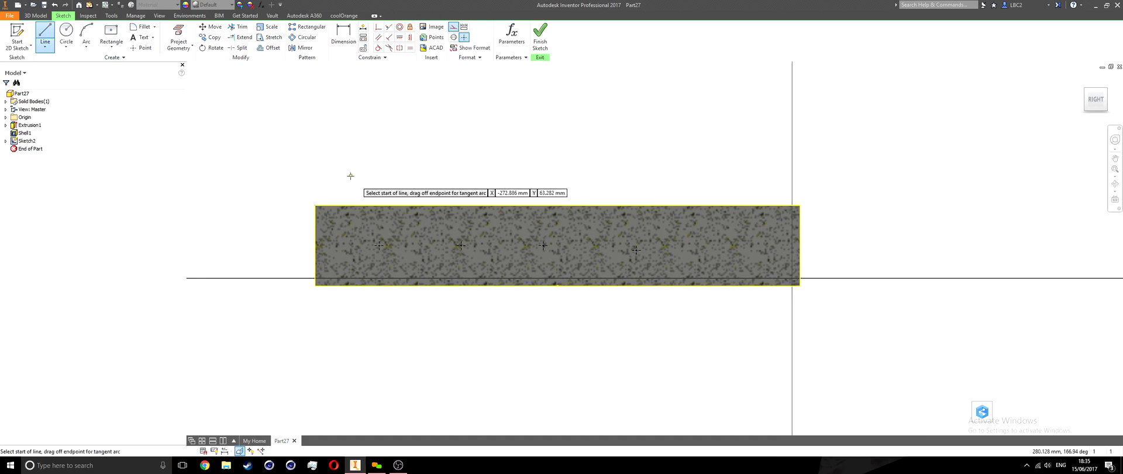
click(382, 245)
click(461, 245)
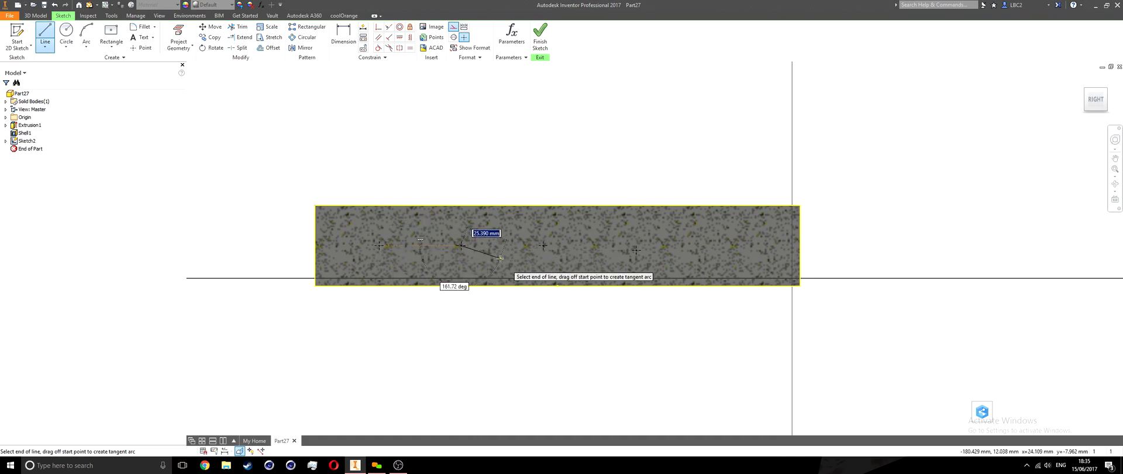
click(544, 246)
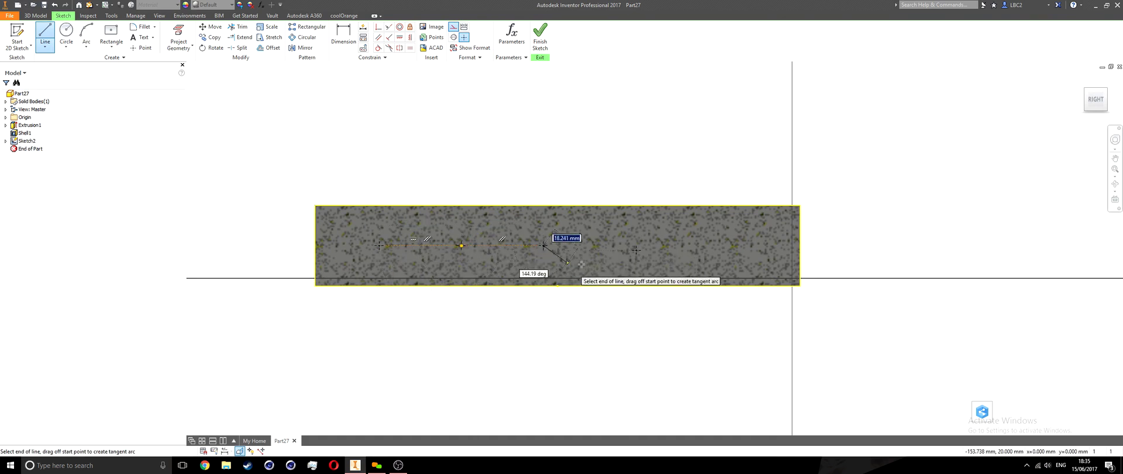
click(636, 250)
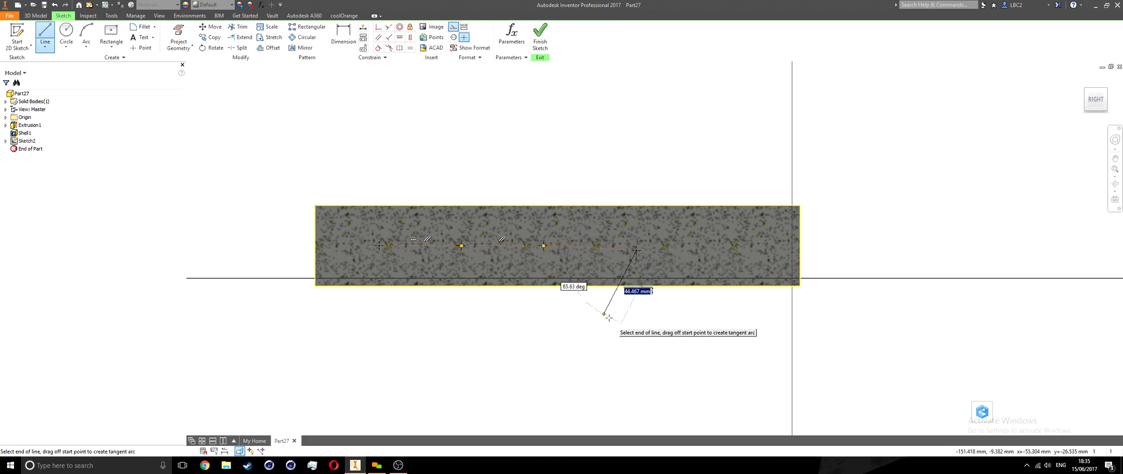
scroll(609, 266, up, 5)
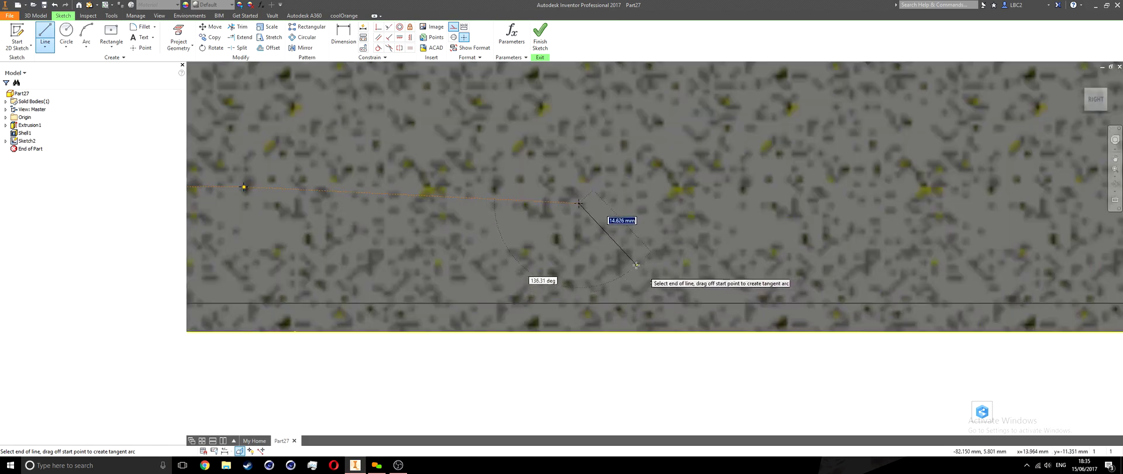
key(Escape)
scroll(590, 263, down, 5)
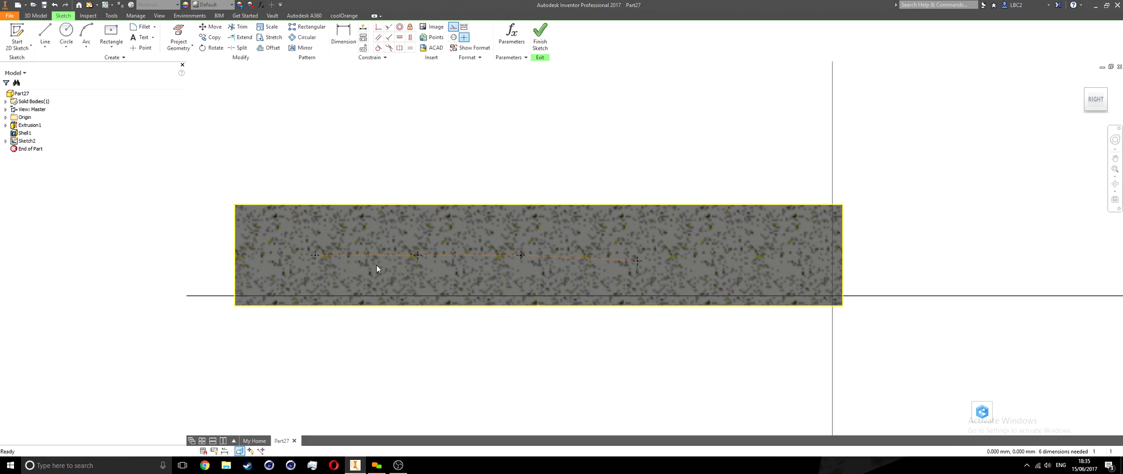
Apply a horizontal constraint to the slanted third construction line, between the third and fourth points.
click(471, 255)
click(574, 259)
click(559, 131)
click(546, 258)
click(400, 38)
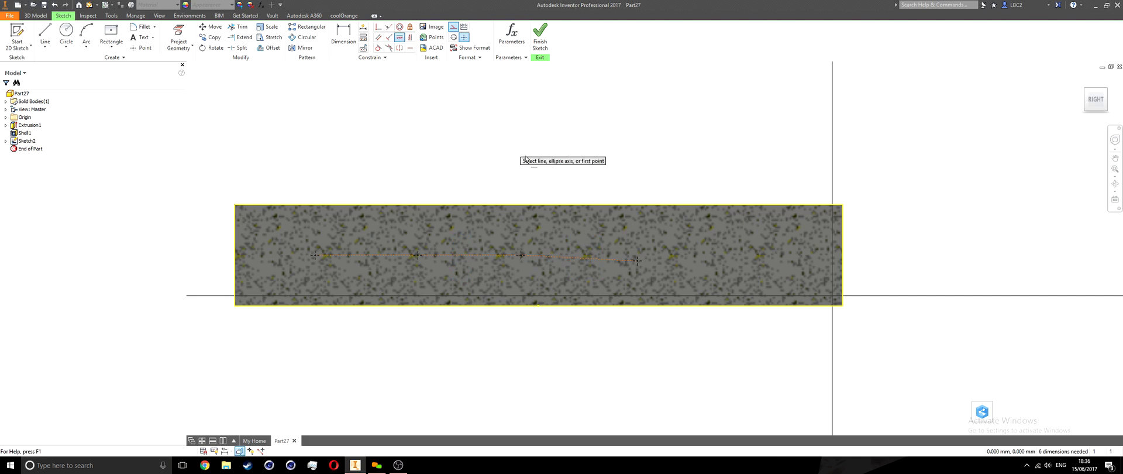
click(598, 258)
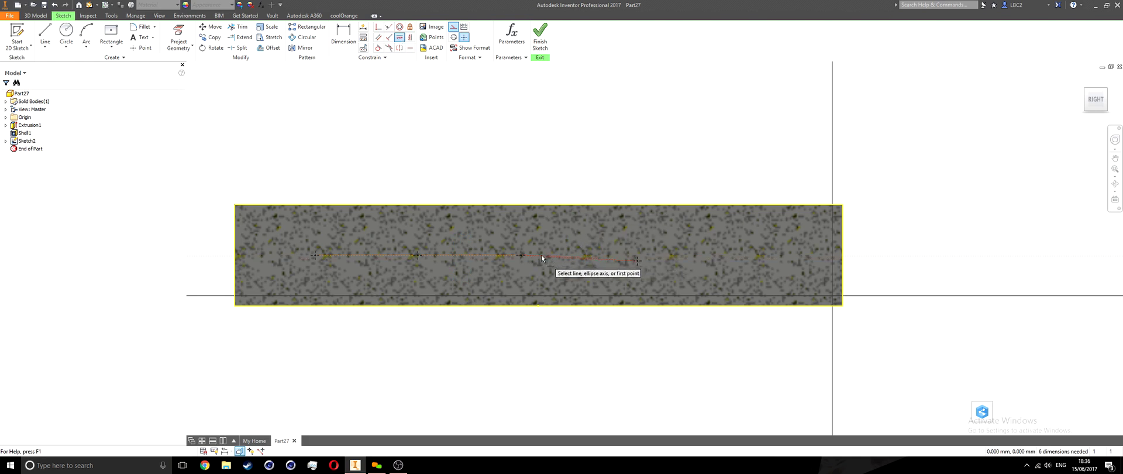
click(542, 254)
key(Escape)
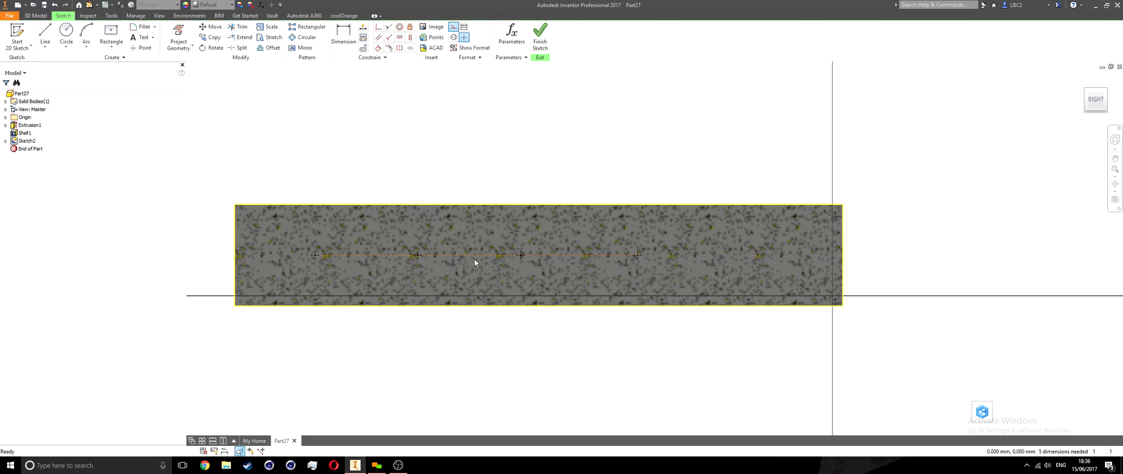
Make the three construction lines equal in length with Equal constraints, matching the first to the second and the second to the third.
middle_drag(478, 259, 507, 246)
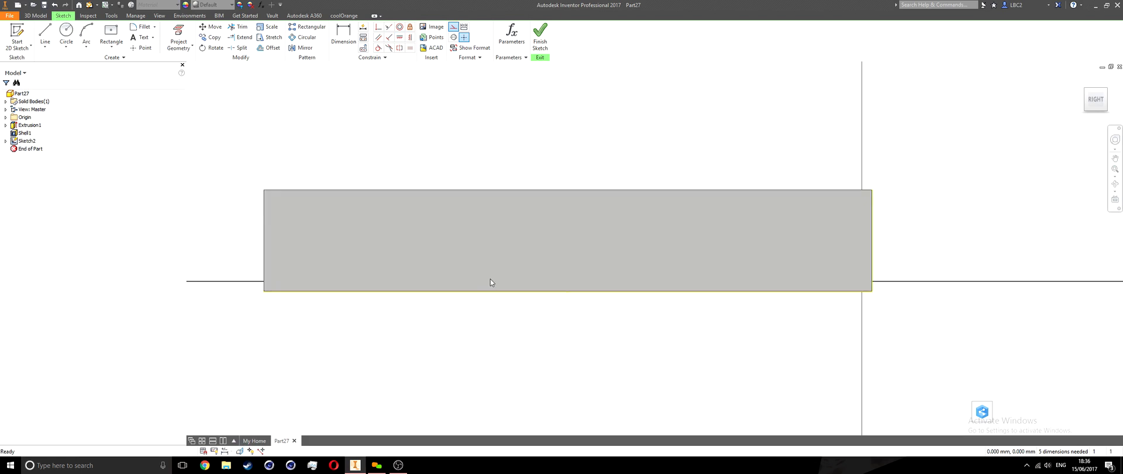
shift+middle_drag(488, 271, 442, 242)
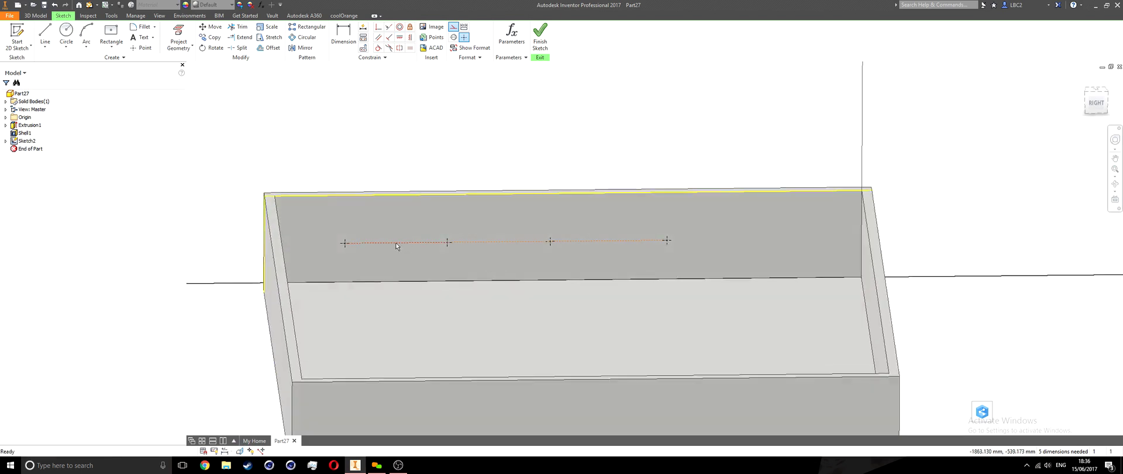
scroll(450, 247, down, 2)
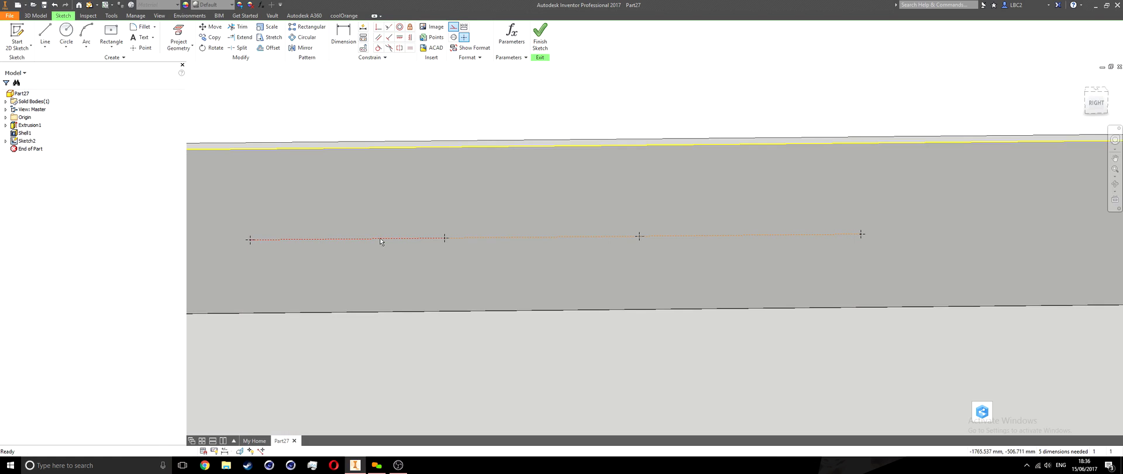
middle_drag(427, 237, 386, 241)
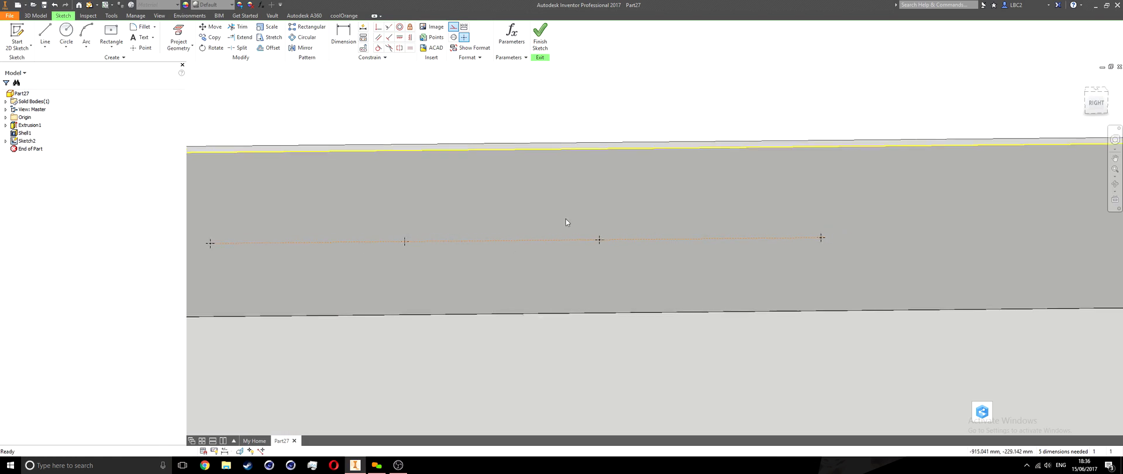
middle_drag(688, 247, 739, 241)
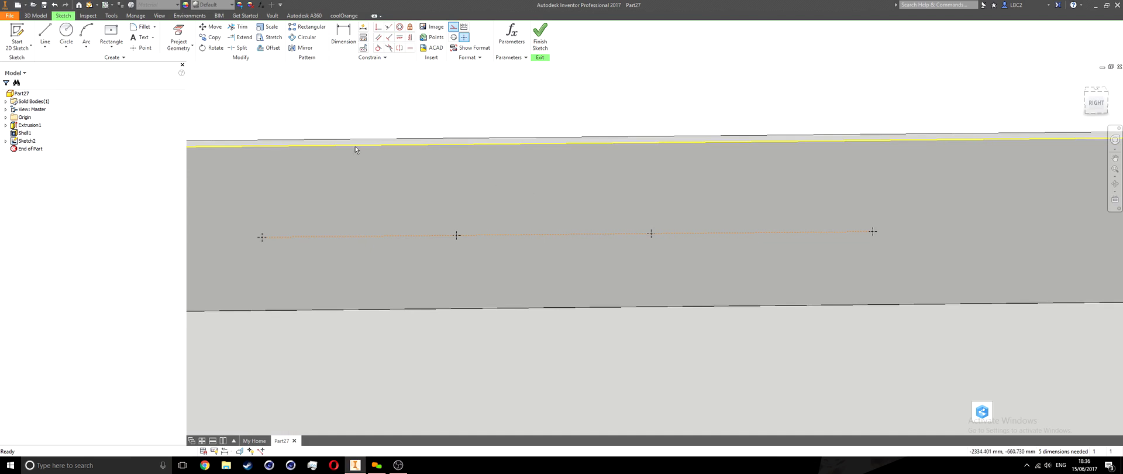
scroll(469, 230, down, 3)
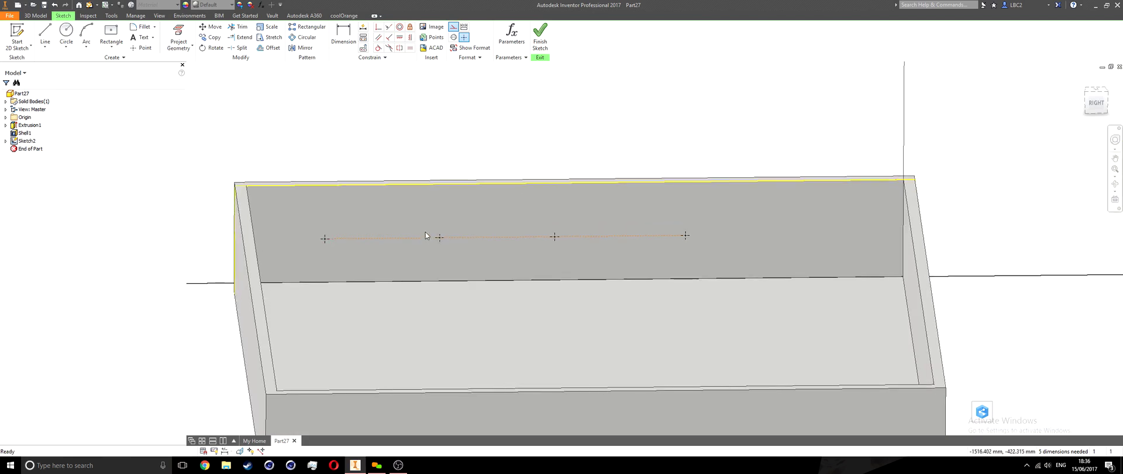
click(376, 258)
click(410, 49)
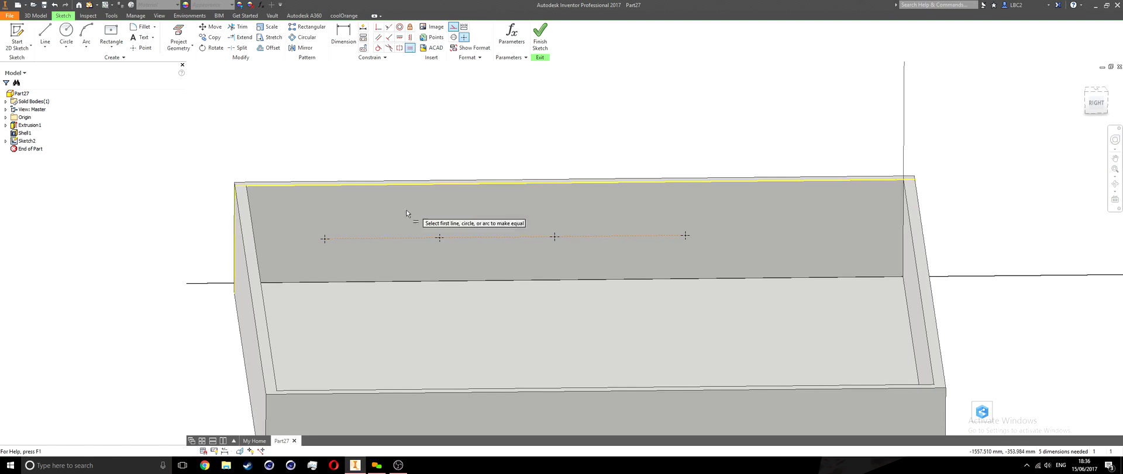
click(384, 238)
click(483, 234)
click(479, 237)
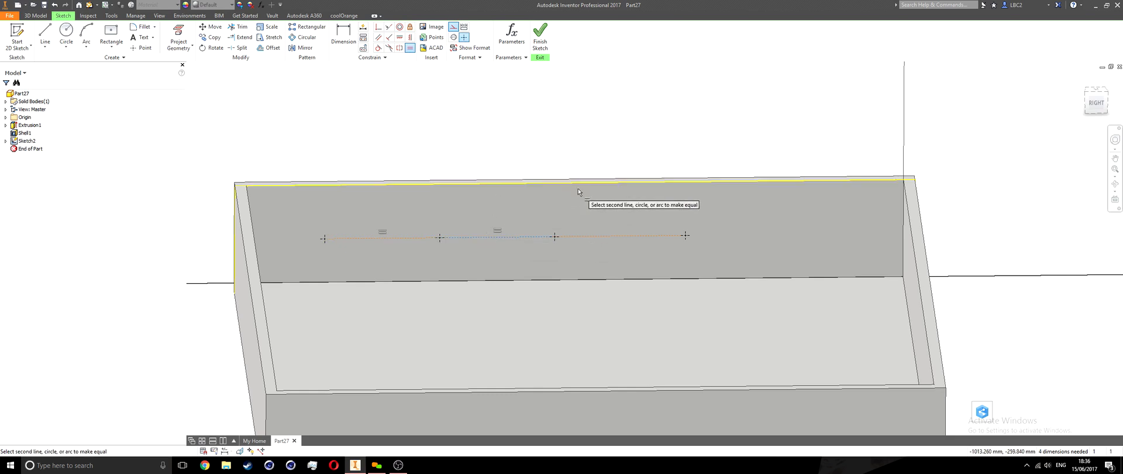
click(598, 237)
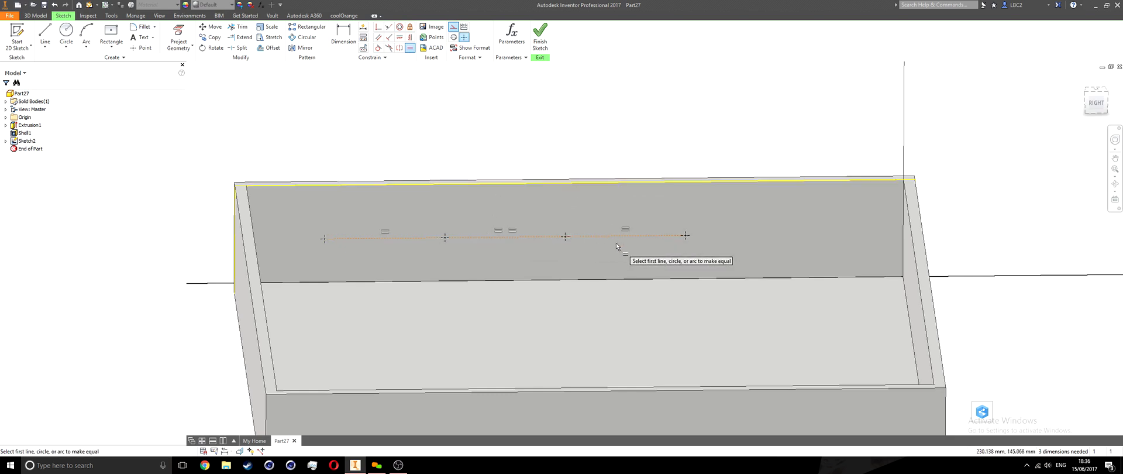
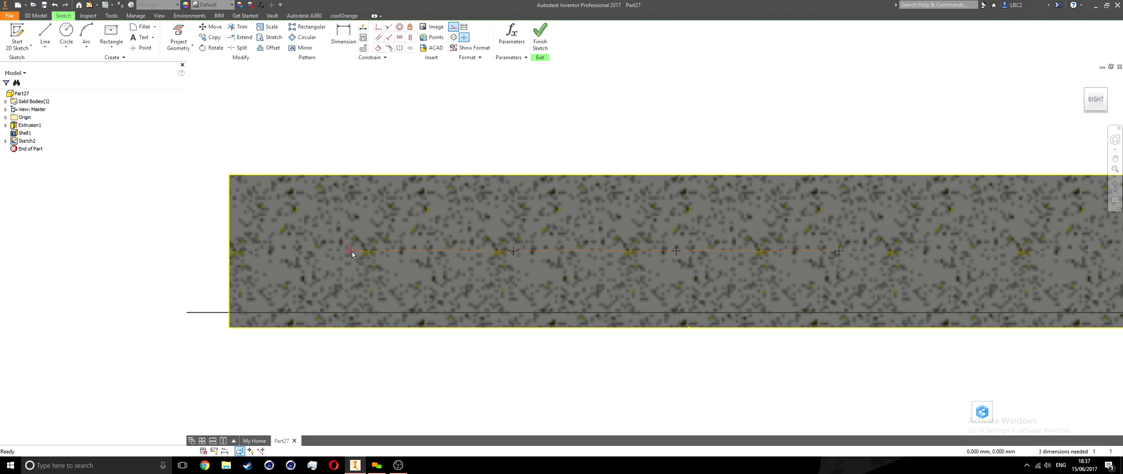
Constrain the leftmost sketch point horizontally to the midpoint of the wall outline's left edge.
click(351, 251)
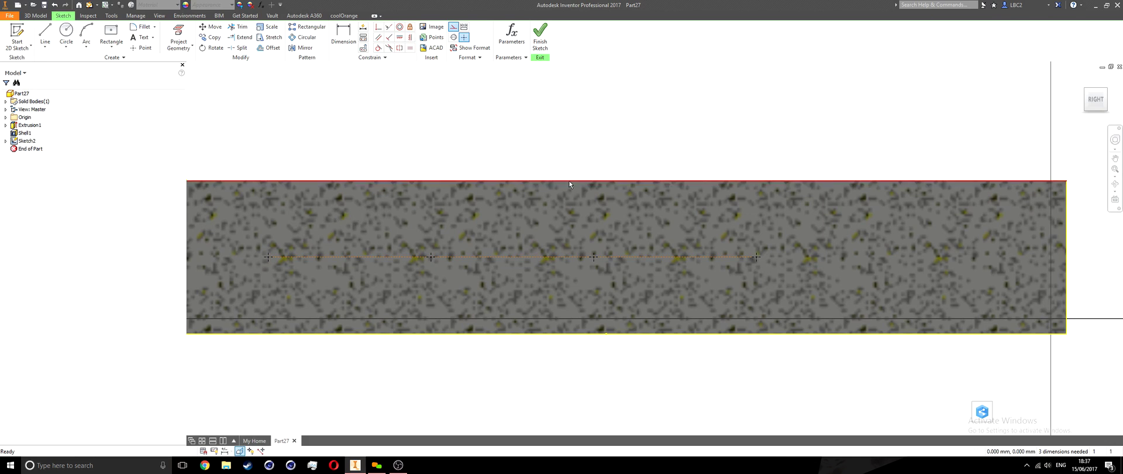
click(650, 181)
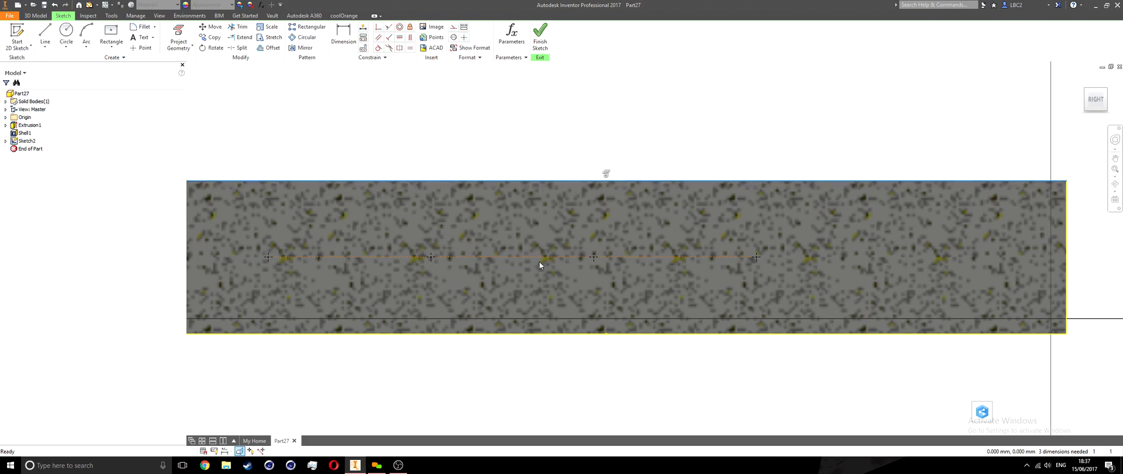
click(432, 102)
scroll(436, 140, down, 3)
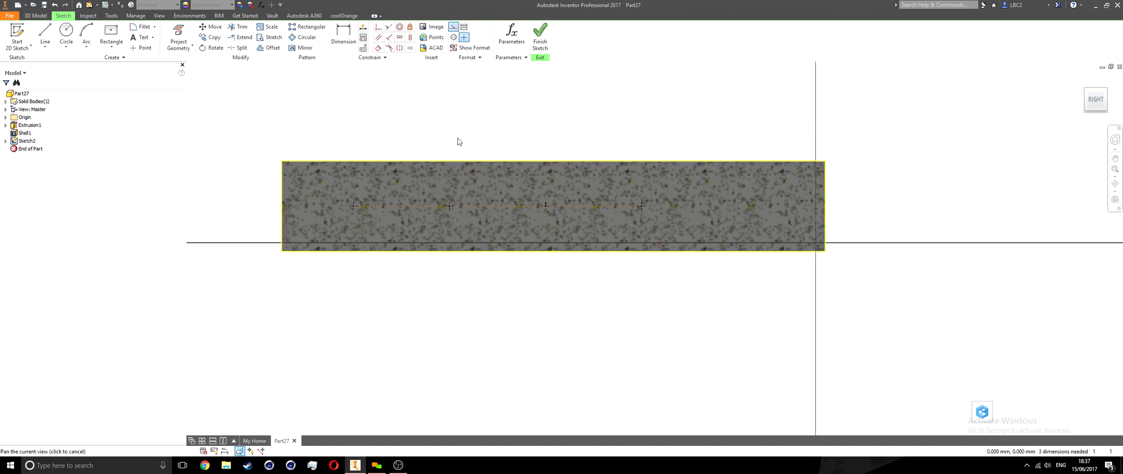
click(400, 39)
click(354, 206)
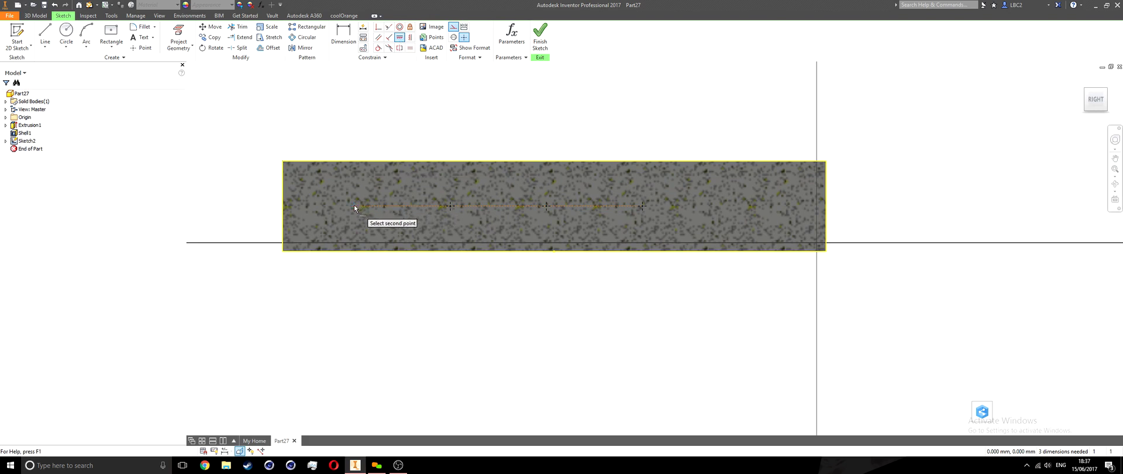
click(283, 207)
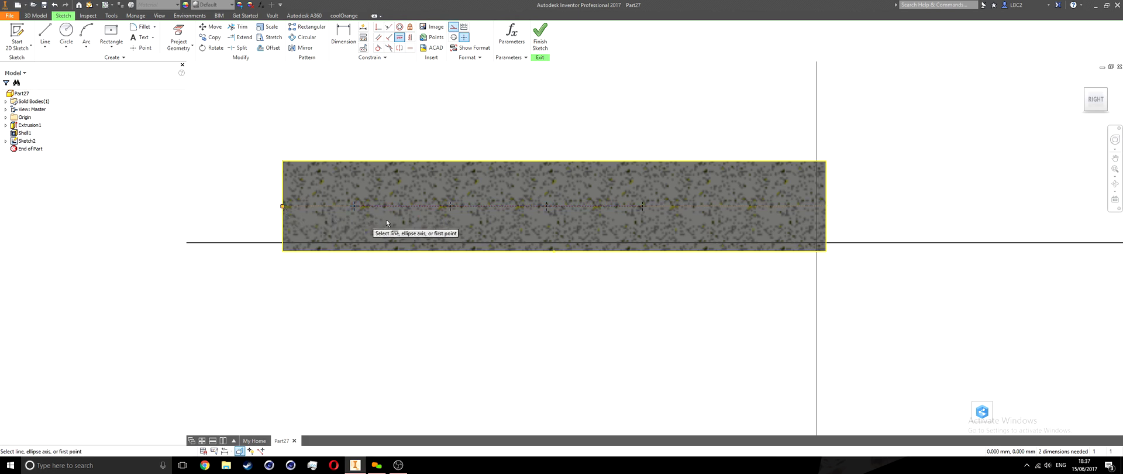
key(Escape)
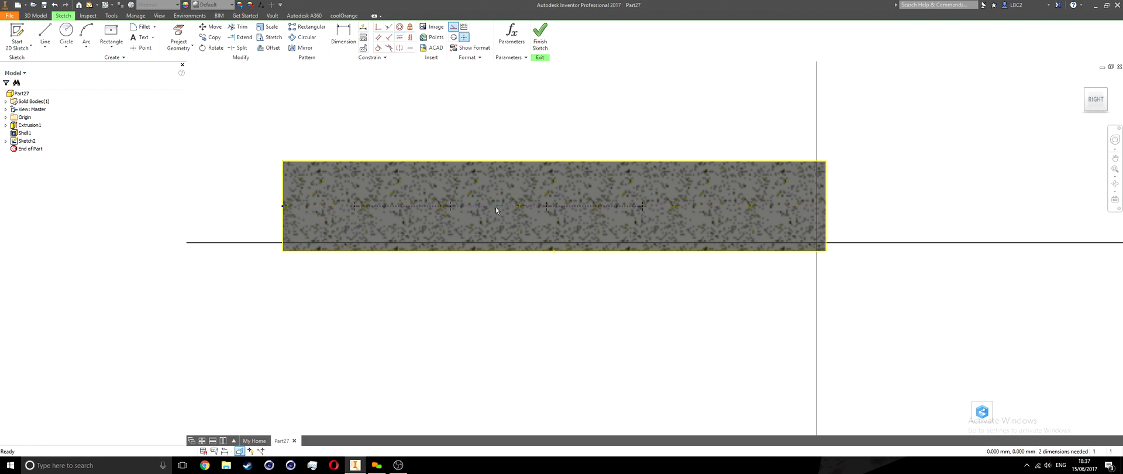
Constrain the midpoint of the middle construction line vertically to the midpoint of the wall outline's top edge.
middle_drag(496, 207, 459, 218)
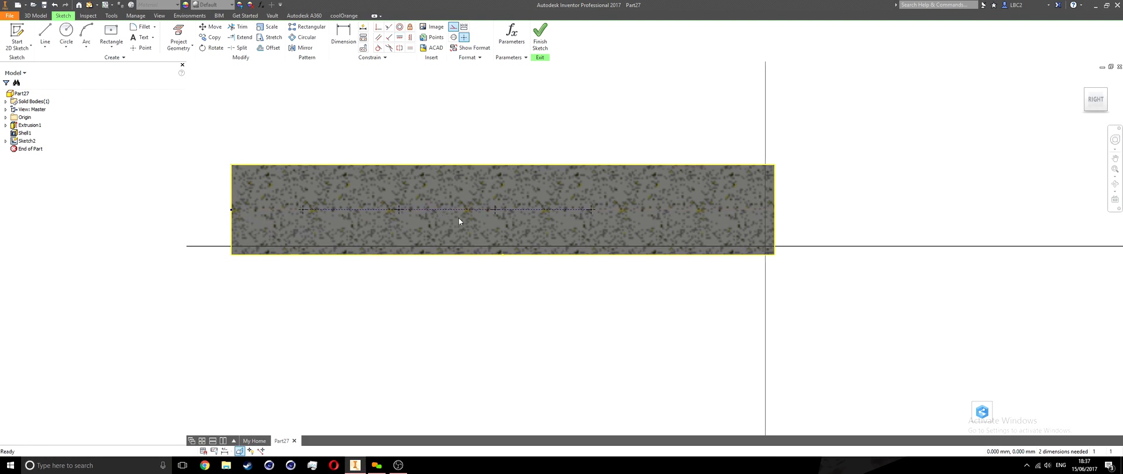
click(410, 38)
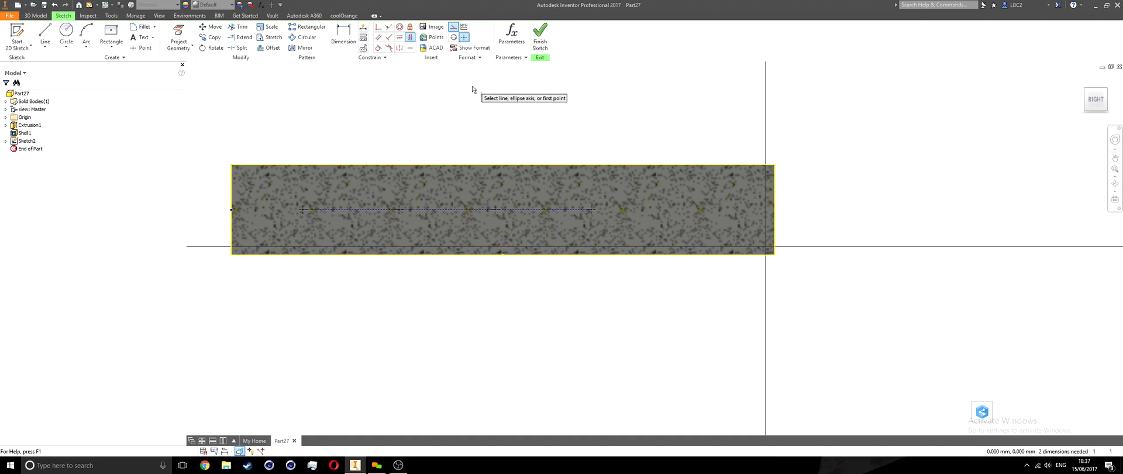
click(448, 210)
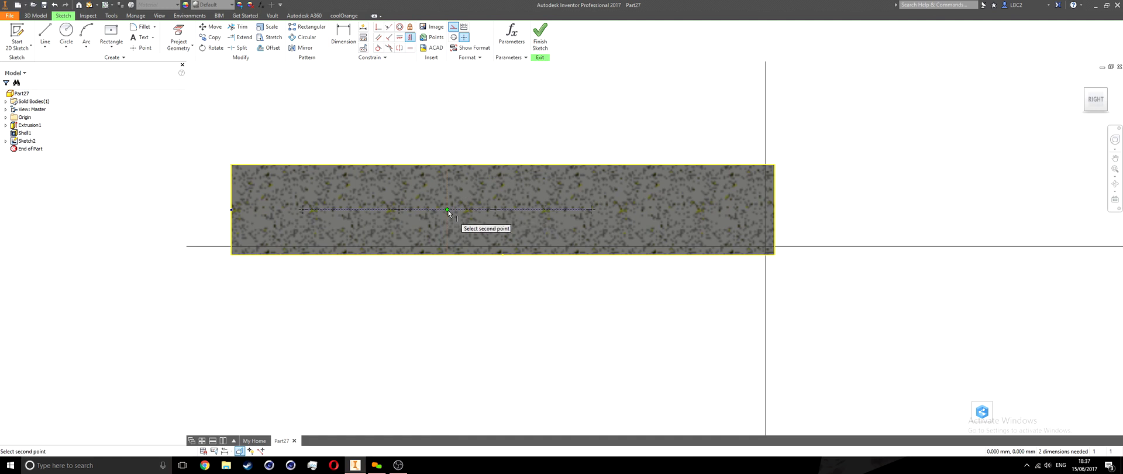
click(503, 165)
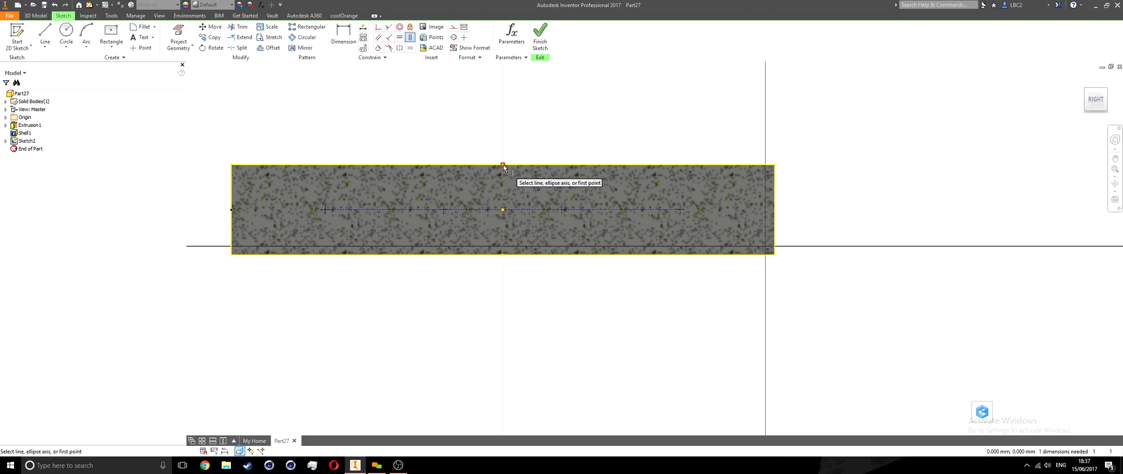
Dimension the length of the leftmost construction line, between the first and second sketch points, to 100 mm.
key(Escape)
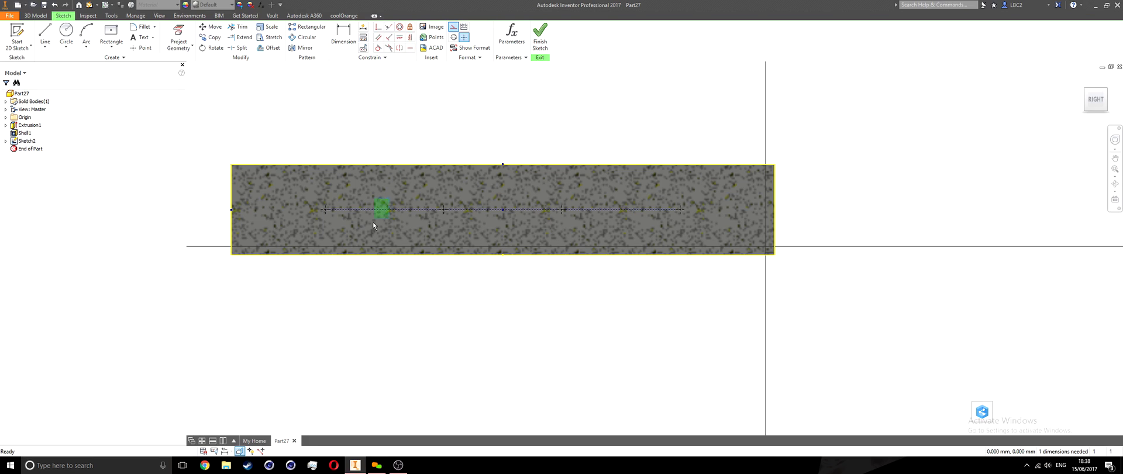
key(Escape)
click(348, 45)
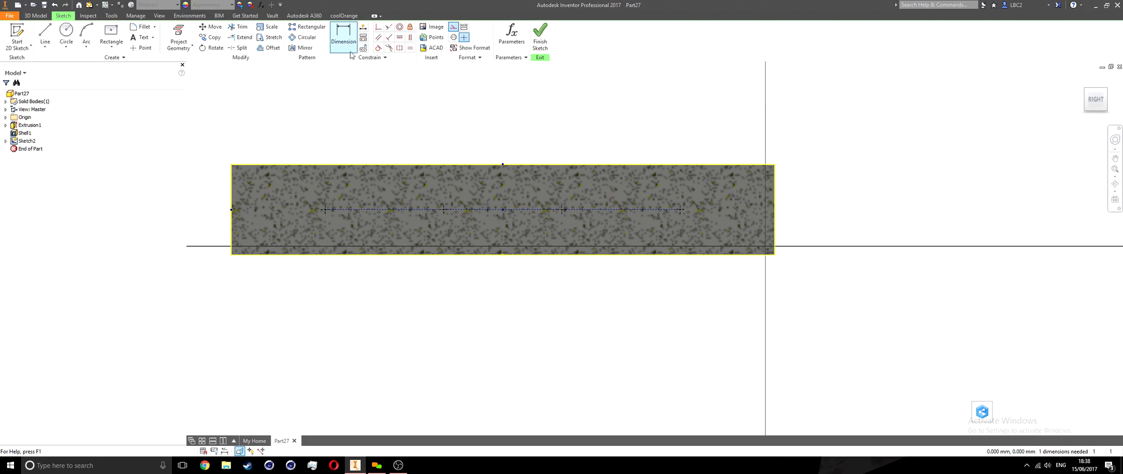
click(389, 209)
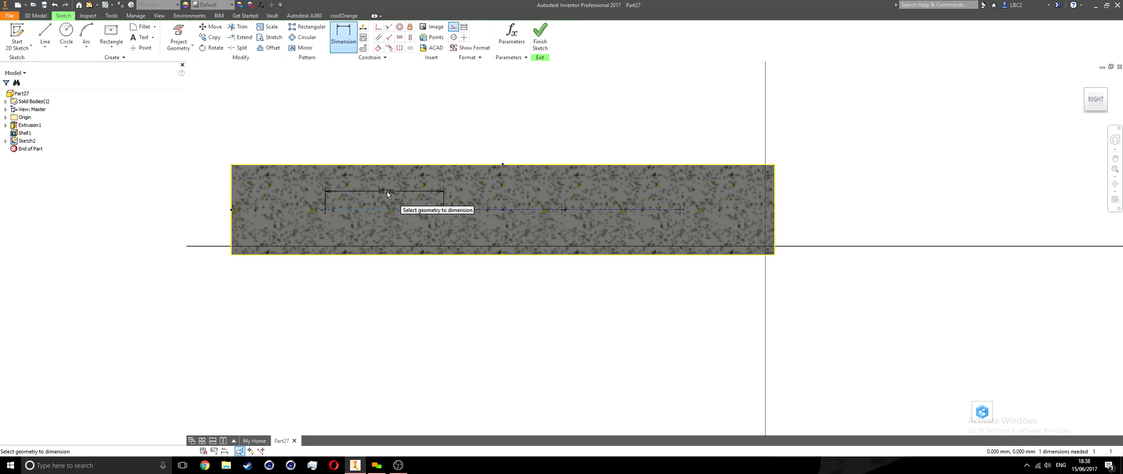
click(385, 184)
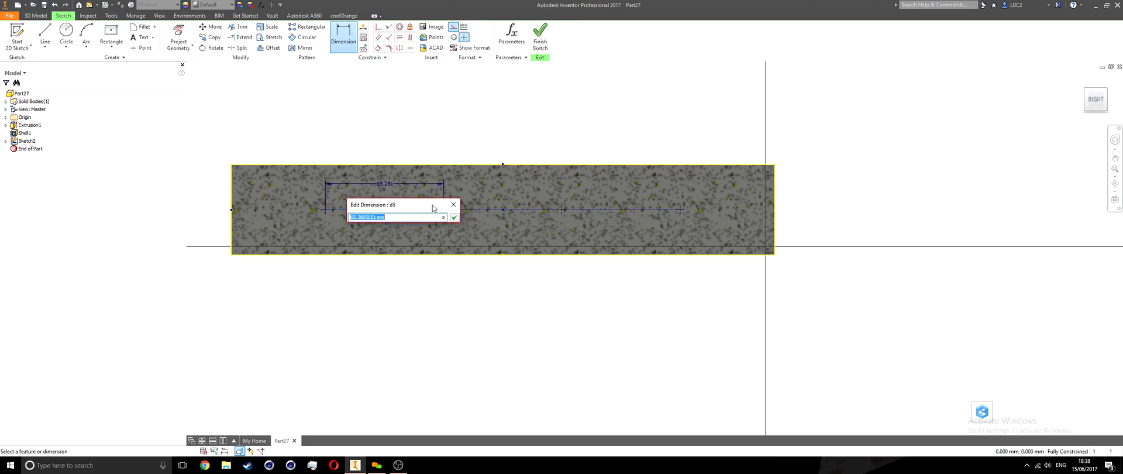
text(100)
key(Return)
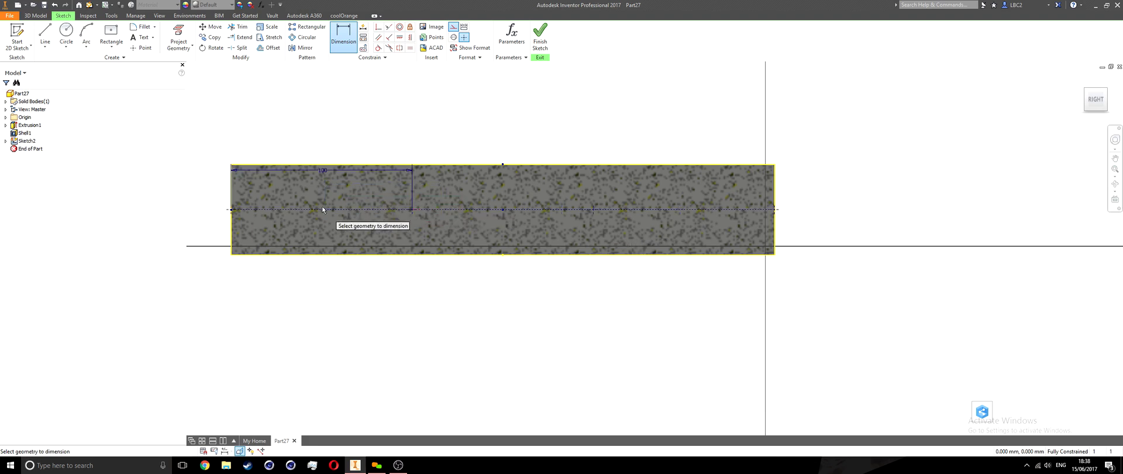
Set the leftmost construction line's length dimension to 50 mm.
click(320, 169)
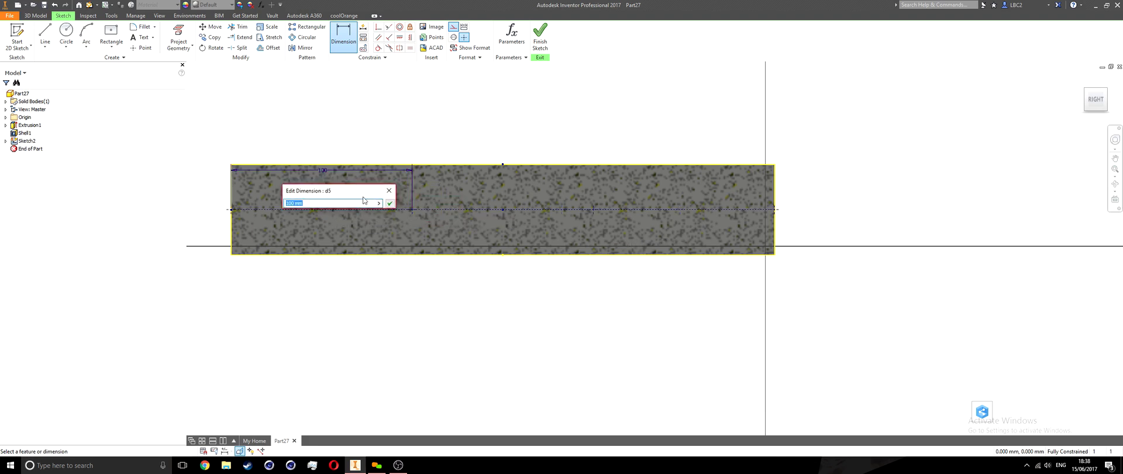
text(50)
key(Return)
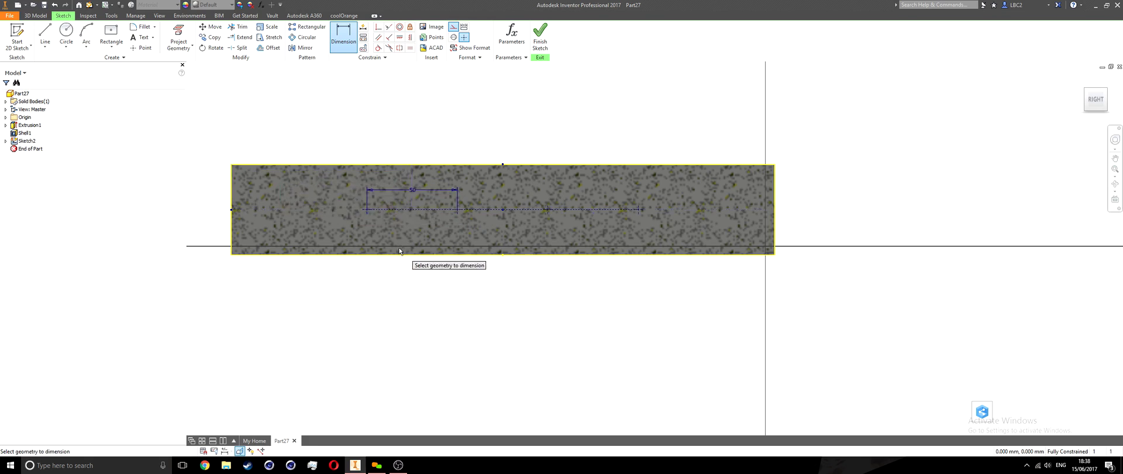
key(Escape)
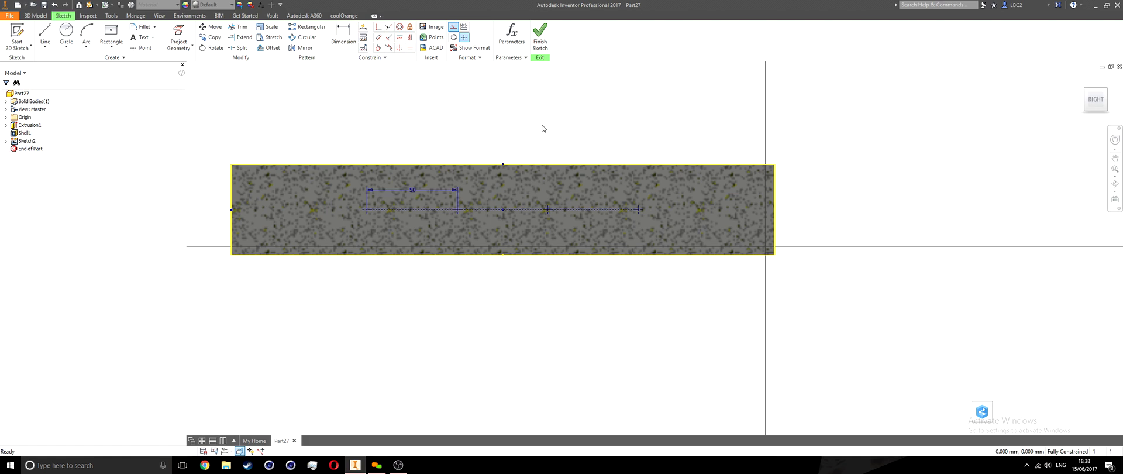
Convert the four projected edges of the wall outline to construction geometry and finish the sketch.
middle_drag(681, 167, 665, 171)
drag(781, 149, 743, 196)
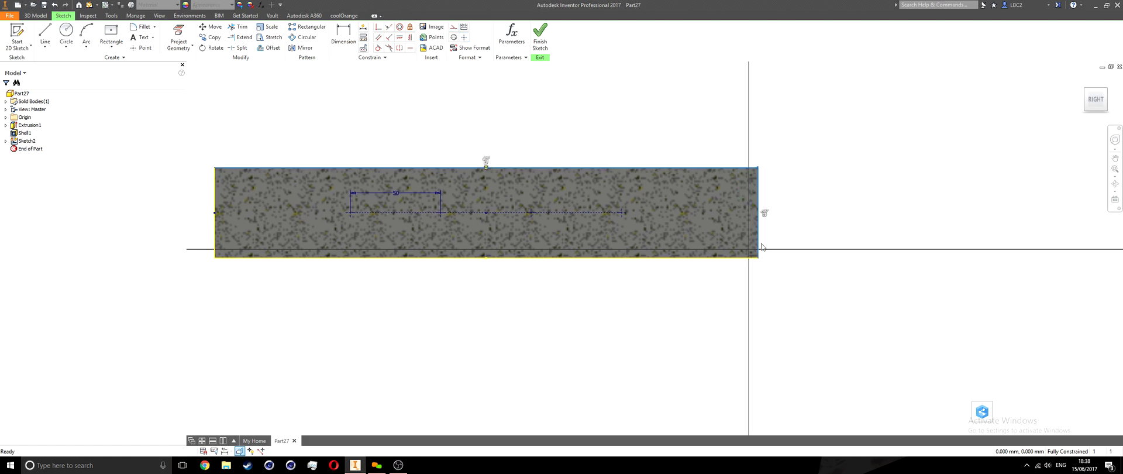
click(453, 27)
drag(239, 246, 200, 287)
click(453, 27)
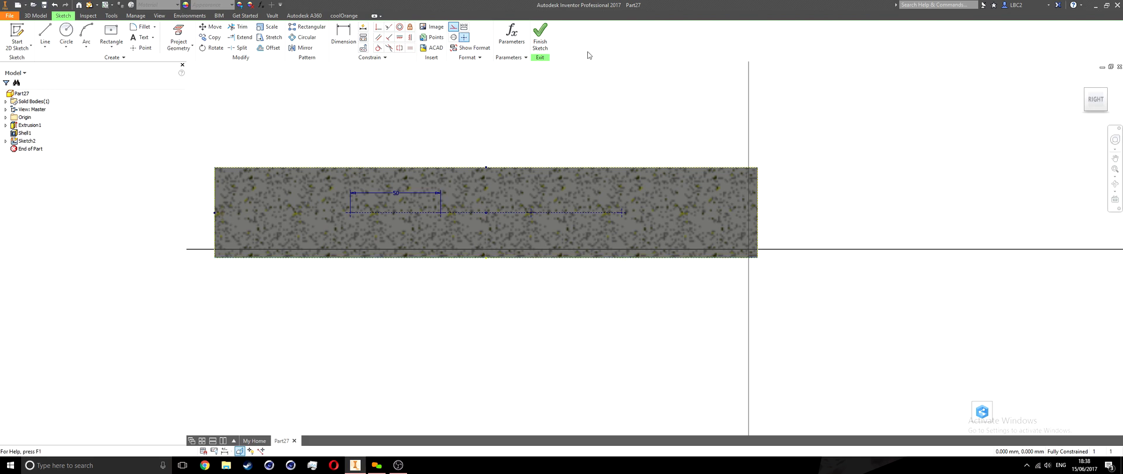
click(540, 42)
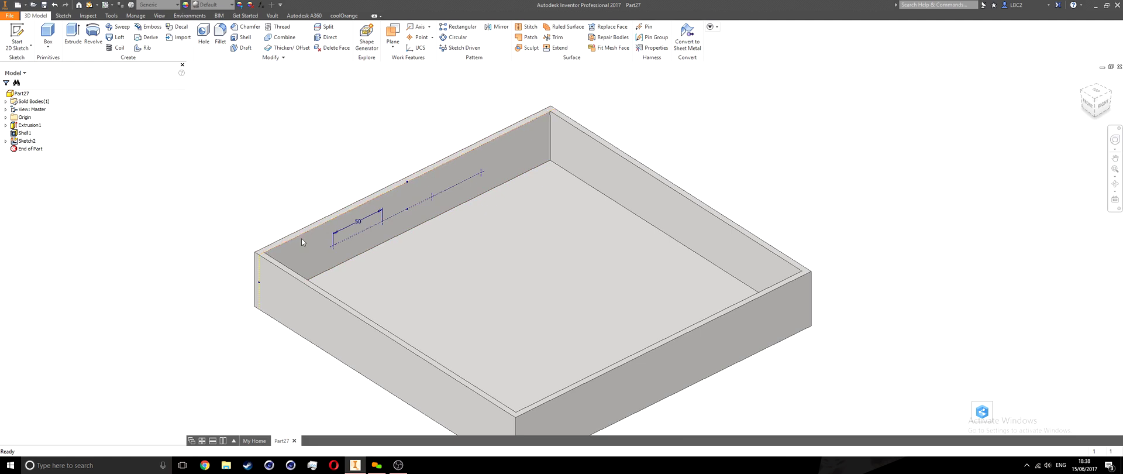
Start a Hole feature on the four sketch points and set the hole diameter to 10 mm.
click(206, 36)
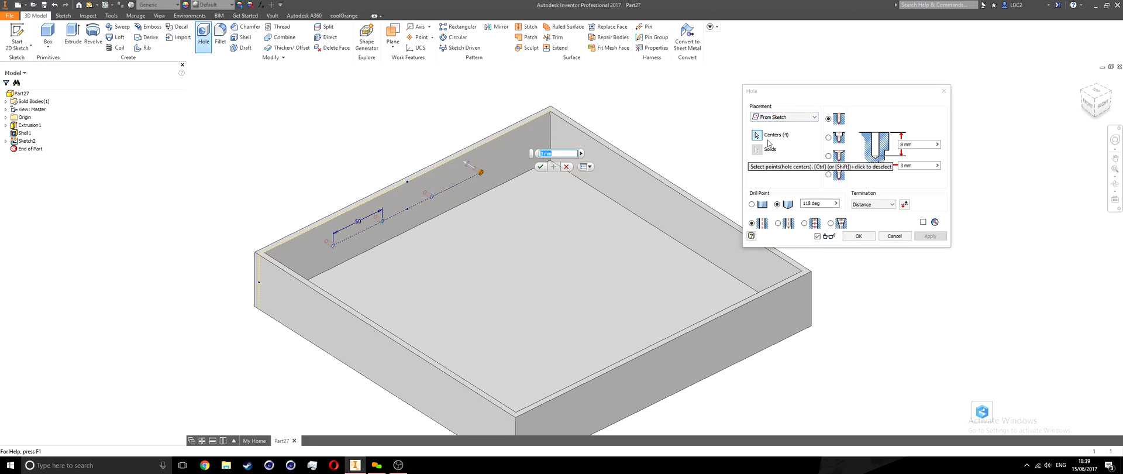
click(929, 167)
double_click(928, 167)
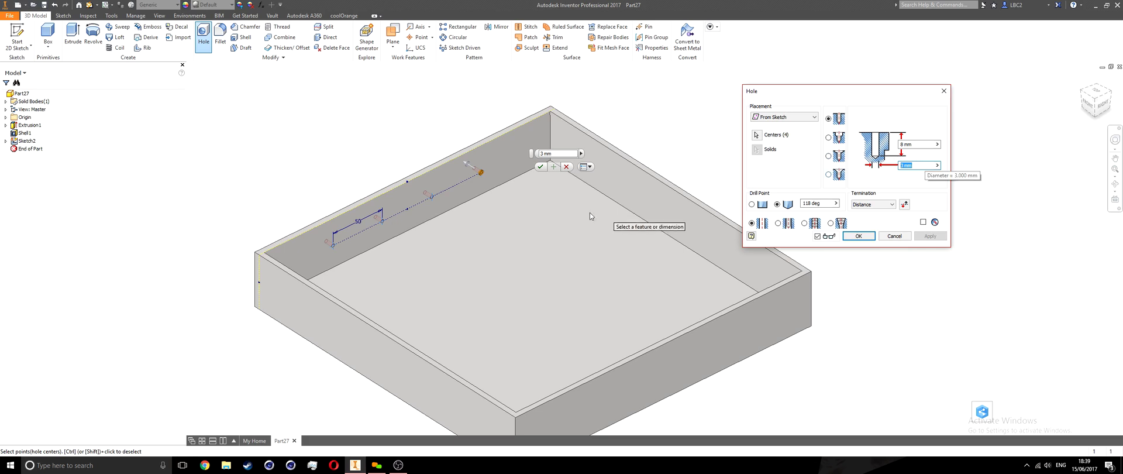
scroll(498, 196, up, 5)
scroll(445, 173, down, 3)
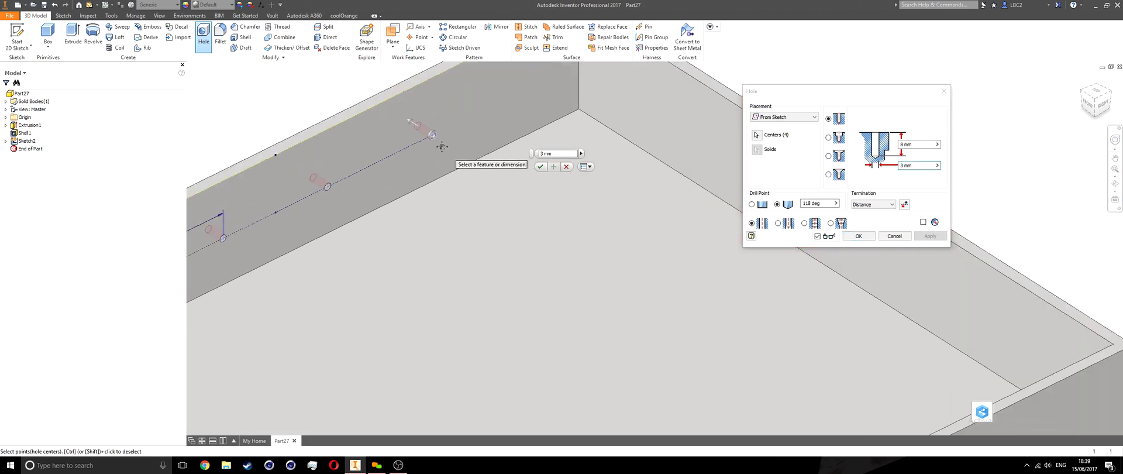
scroll(755, 131, up, 1)
click(911, 174)
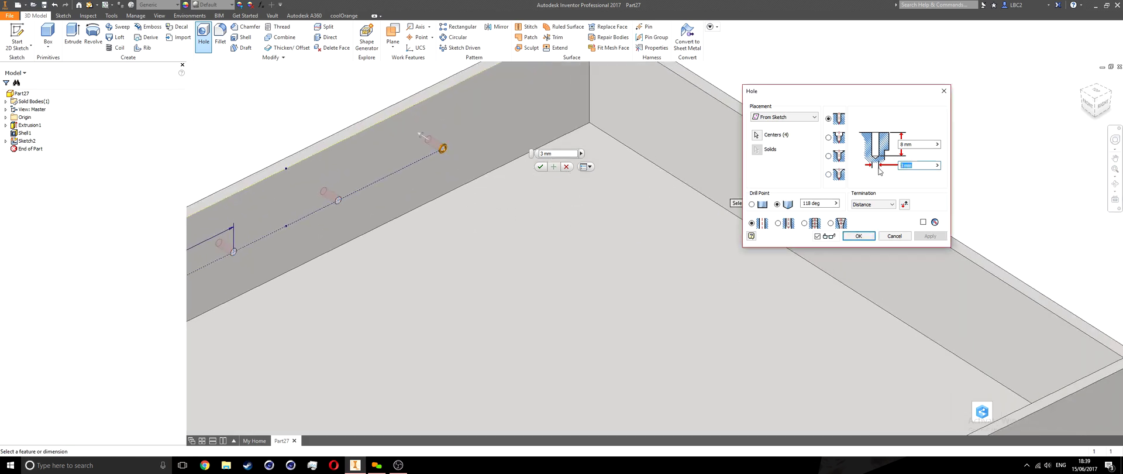
text(0)
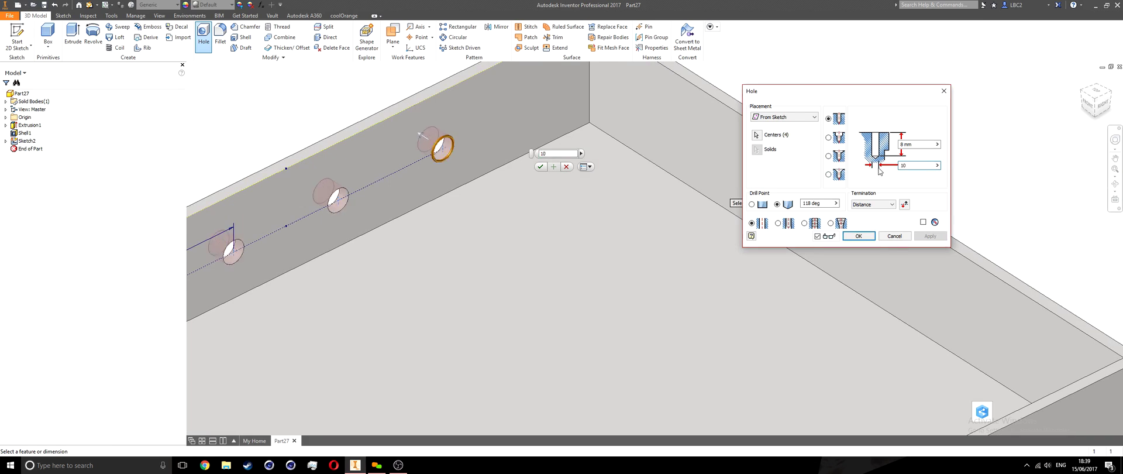
Set the hole termination to Through All and create the four holes in the tray wall.
middle_drag(551, 189, 580, 180)
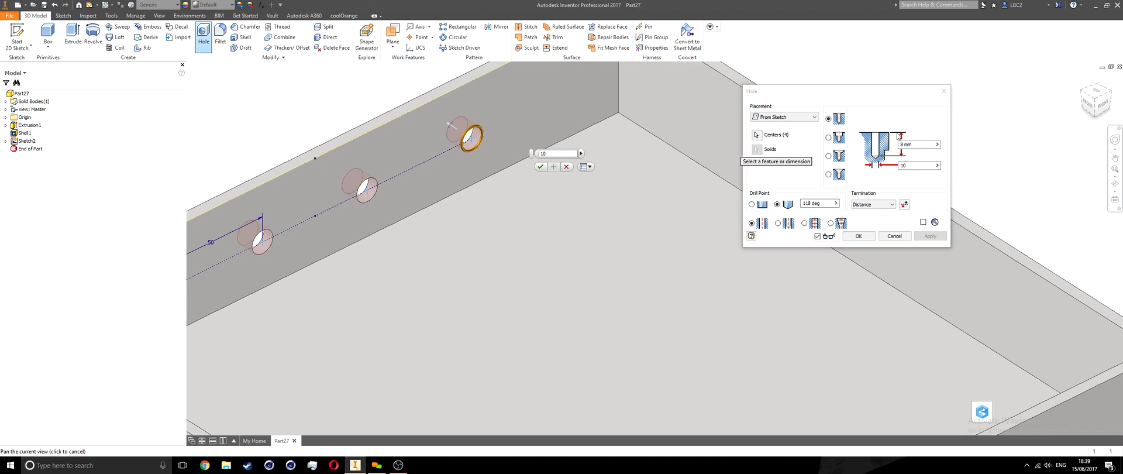
click(866, 205)
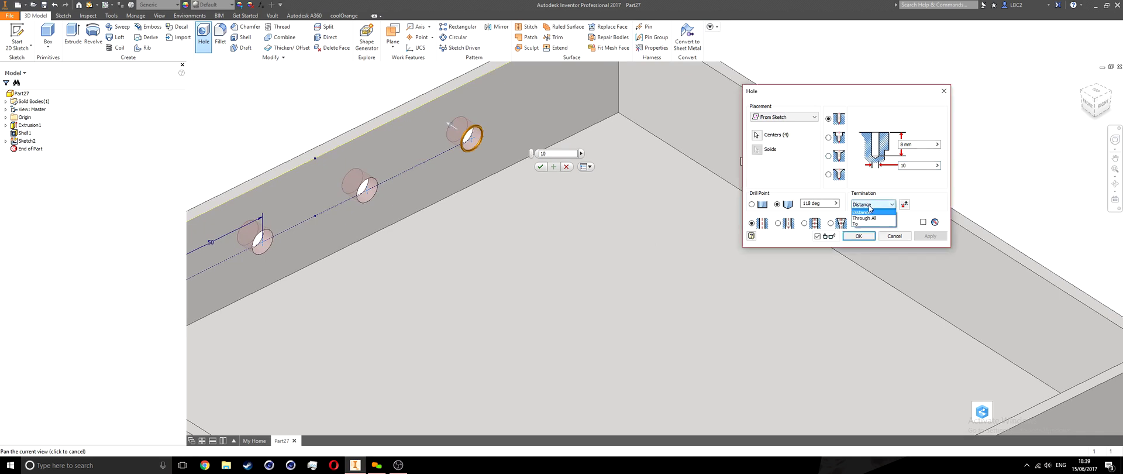
click(870, 218)
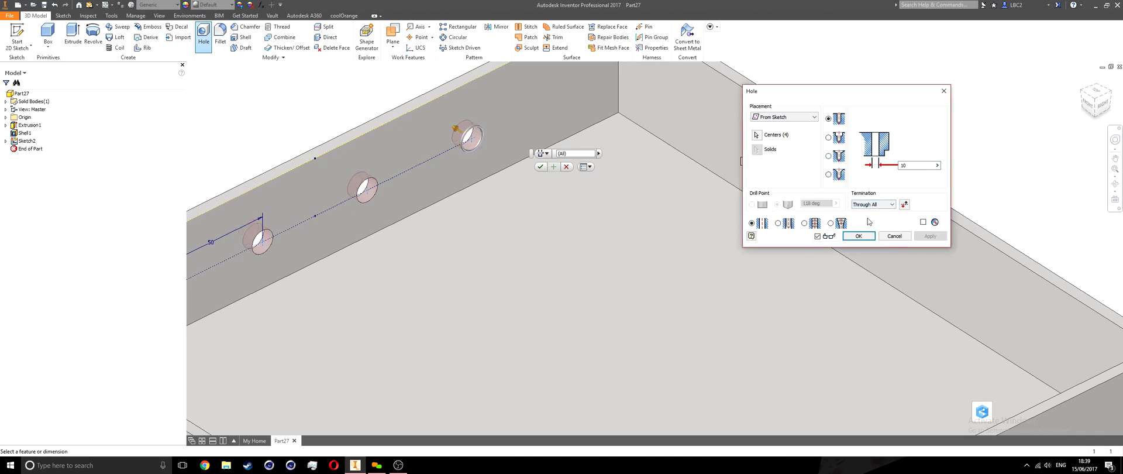
scroll(455, 266, down, 5)
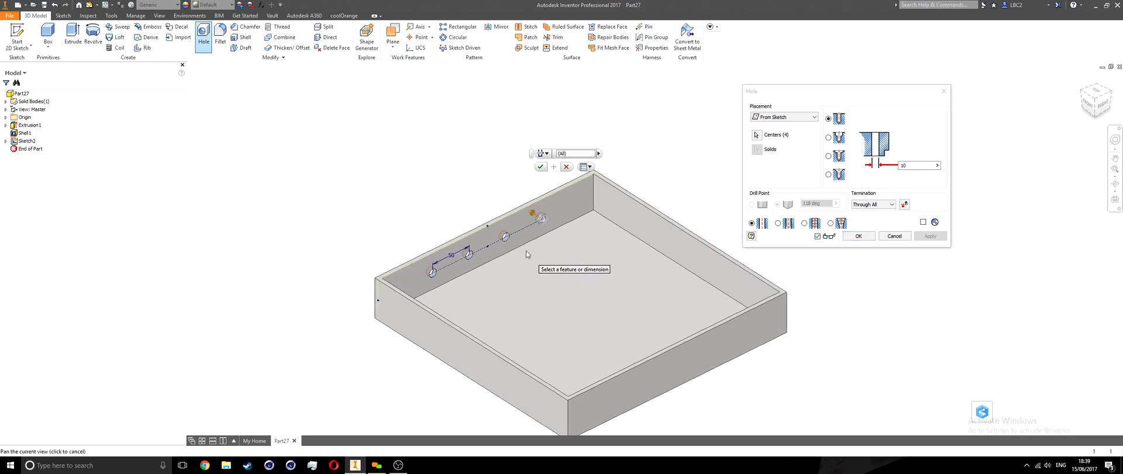
scroll(527, 229, up, 3)
middle_drag(537, 227, 562, 227)
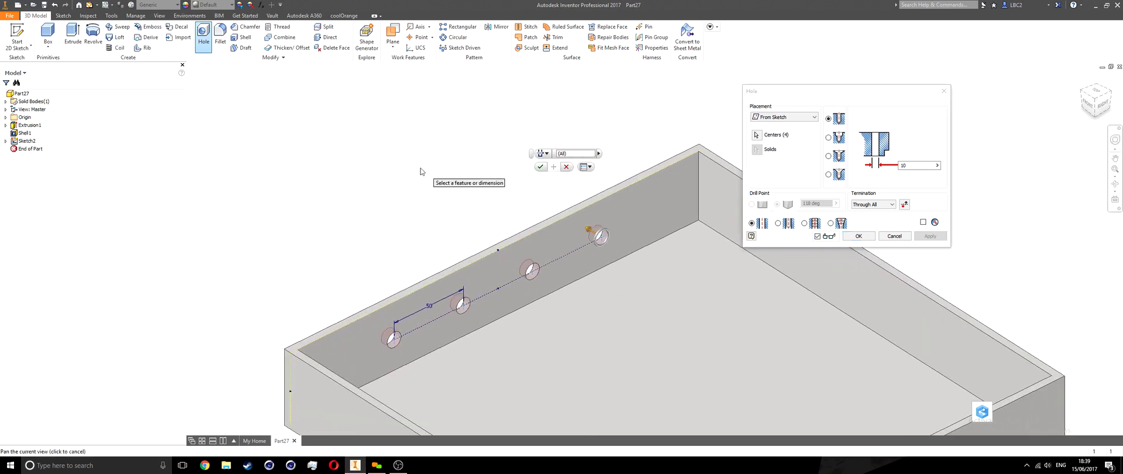
middle_drag(422, 193, 374, 175)
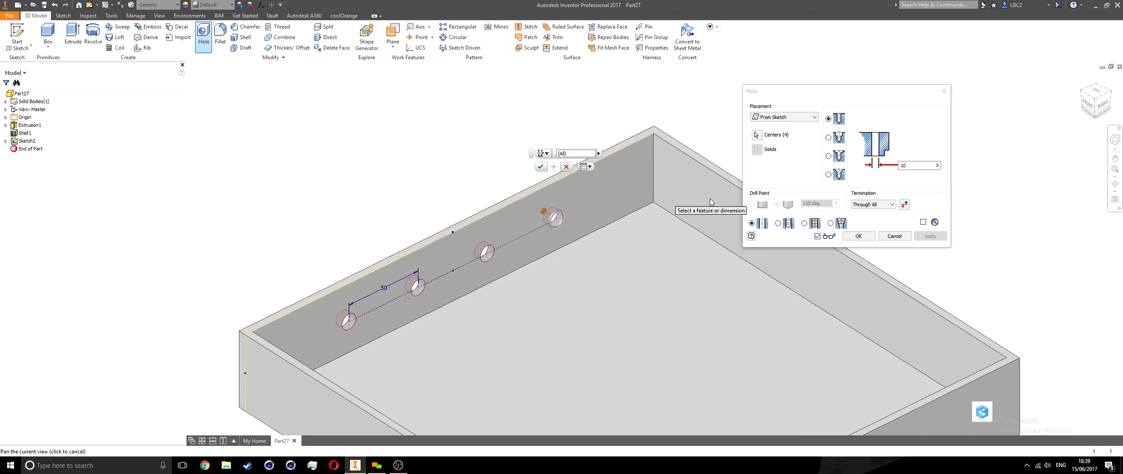
click(857, 235)
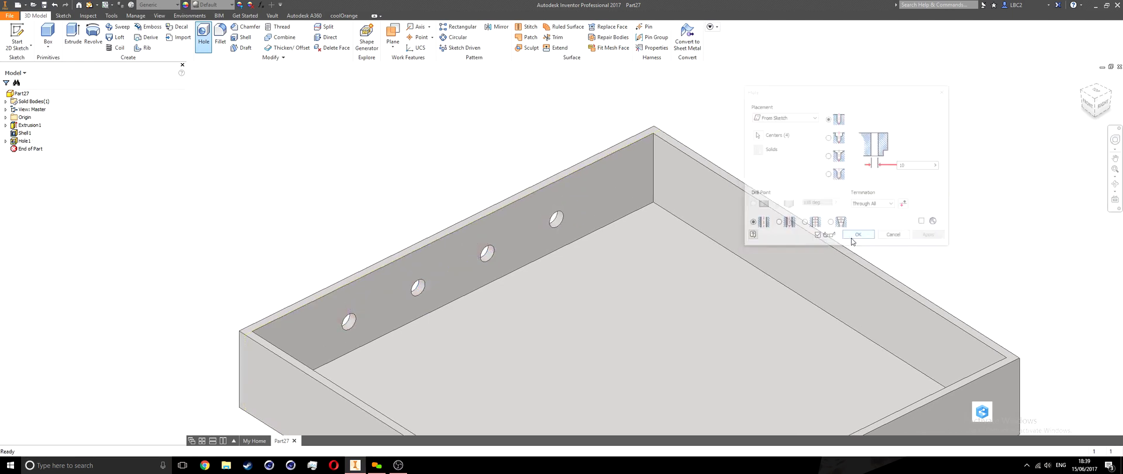
Create a diagonal work plane between the holed inner wall face and the adjacent inner wall face.
scroll(617, 294, down, 3)
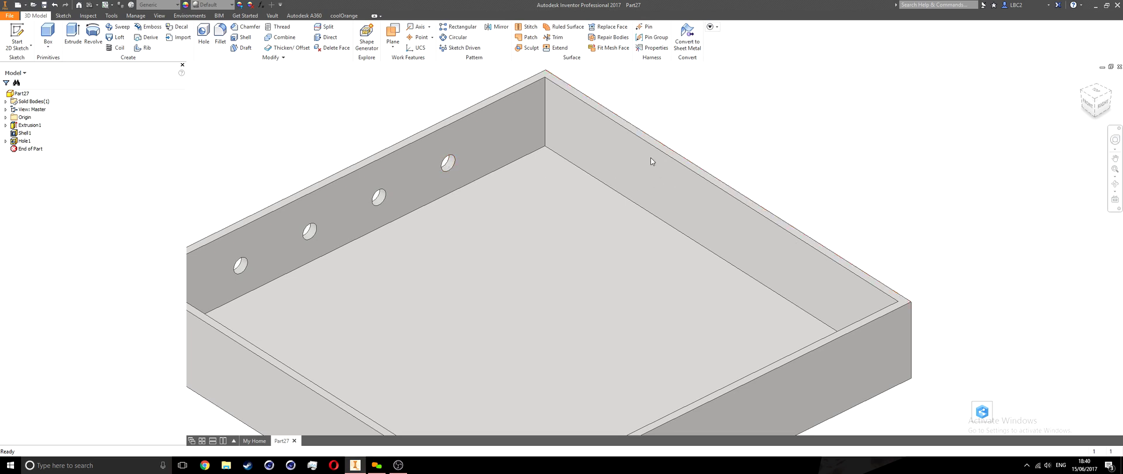
scroll(609, 167, down, 3)
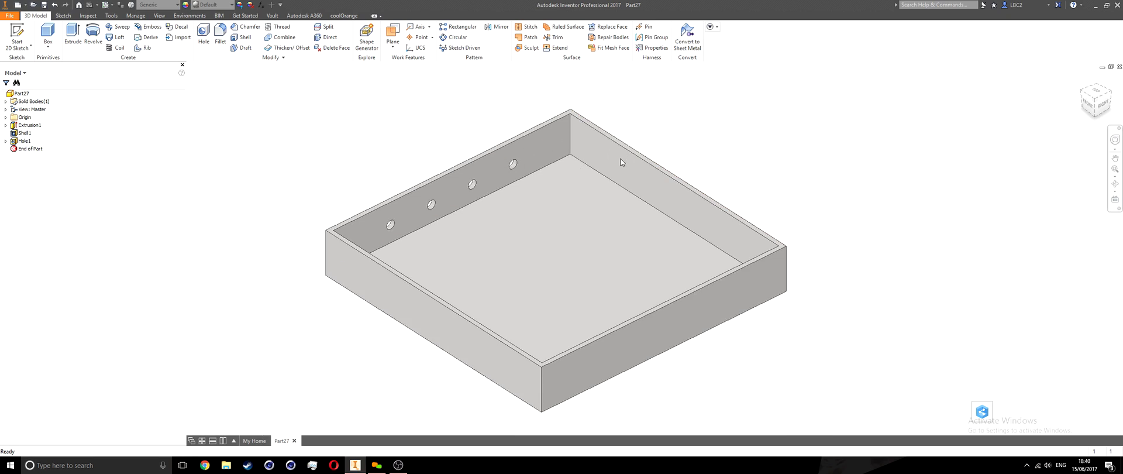
click(393, 46)
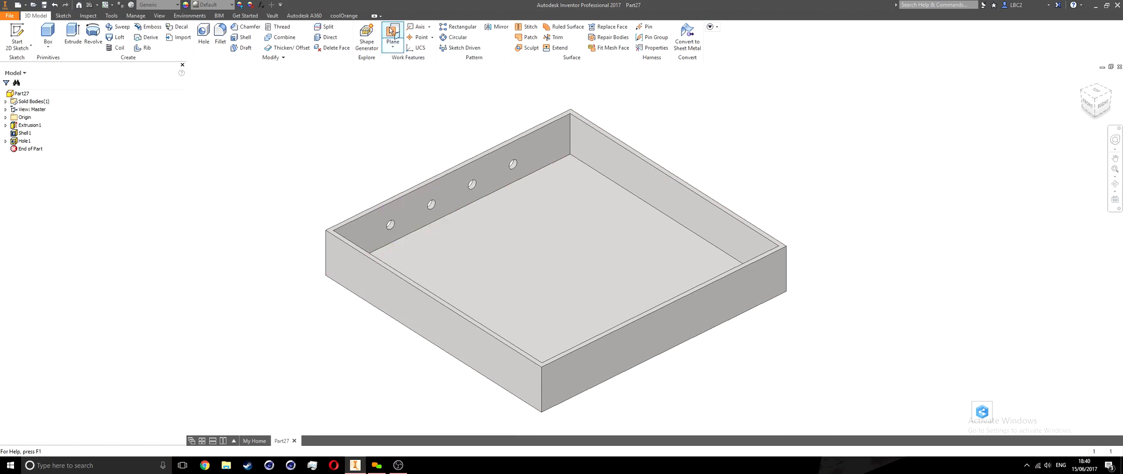
click(391, 30)
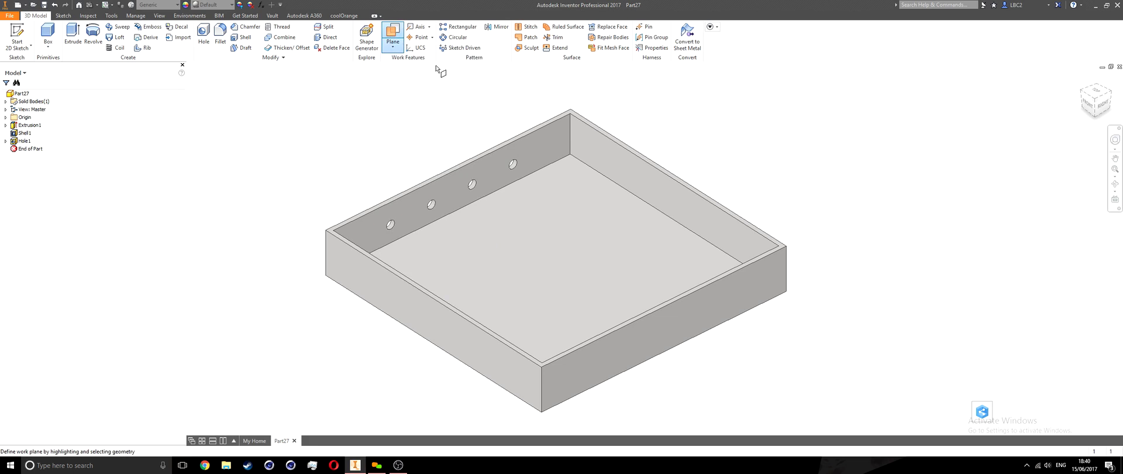
click(550, 136)
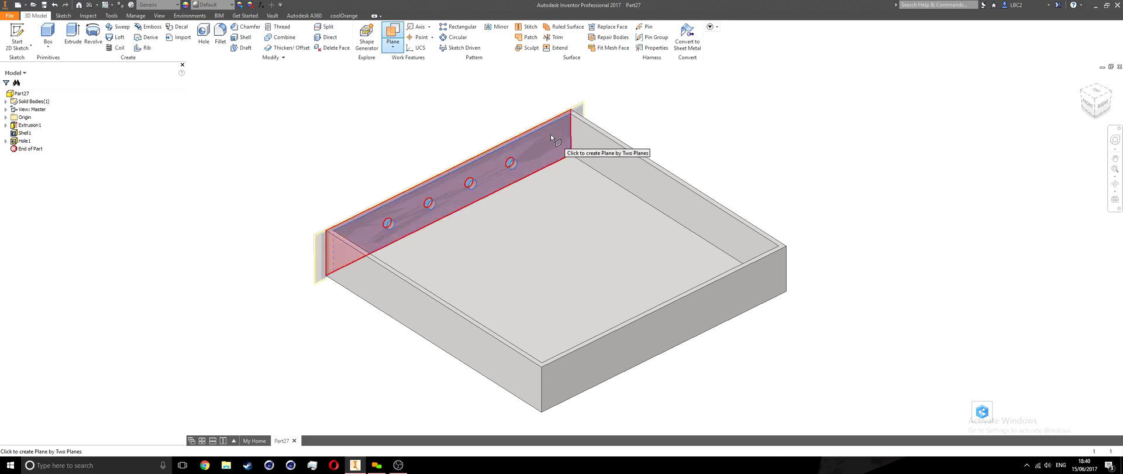
click(597, 149)
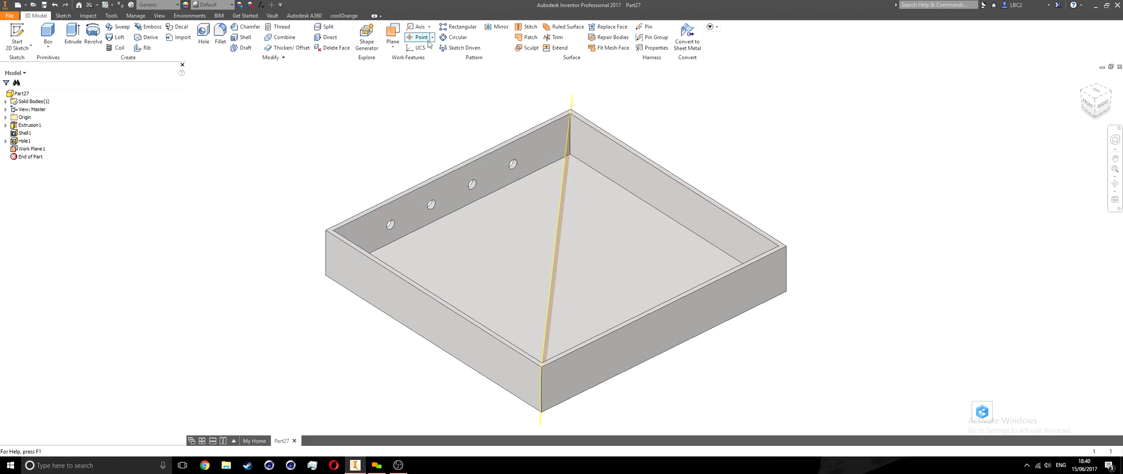
click(393, 46)
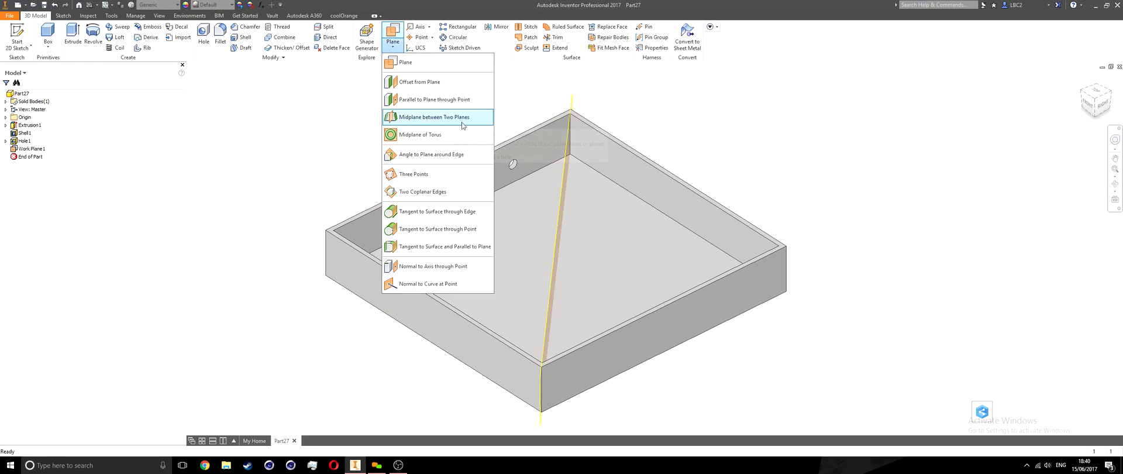
click(650, 140)
Mirror the four-hole feature about the diagonal work plane onto the adjacent tray wall.
shift+middle_drag(595, 190, 556, 190)
click(497, 27)
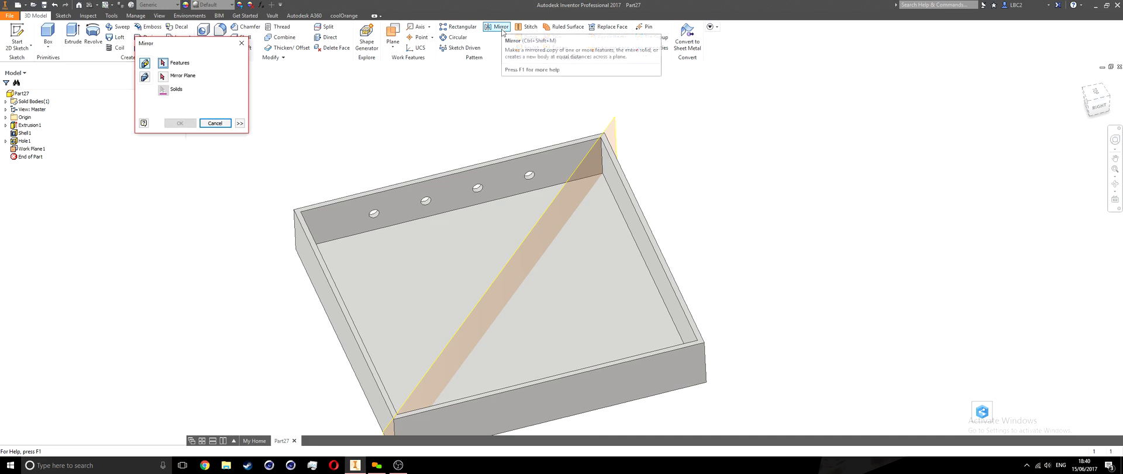
click(530, 176)
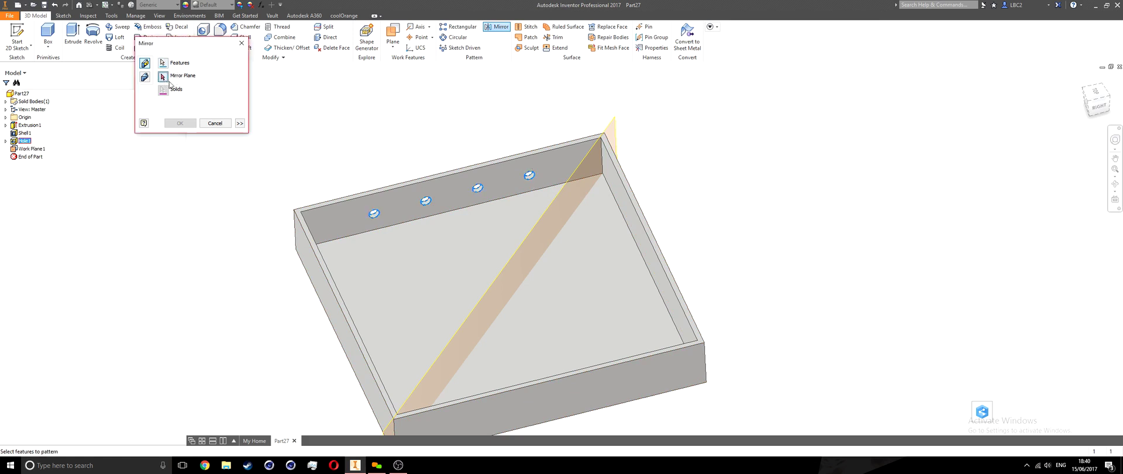
click(615, 122)
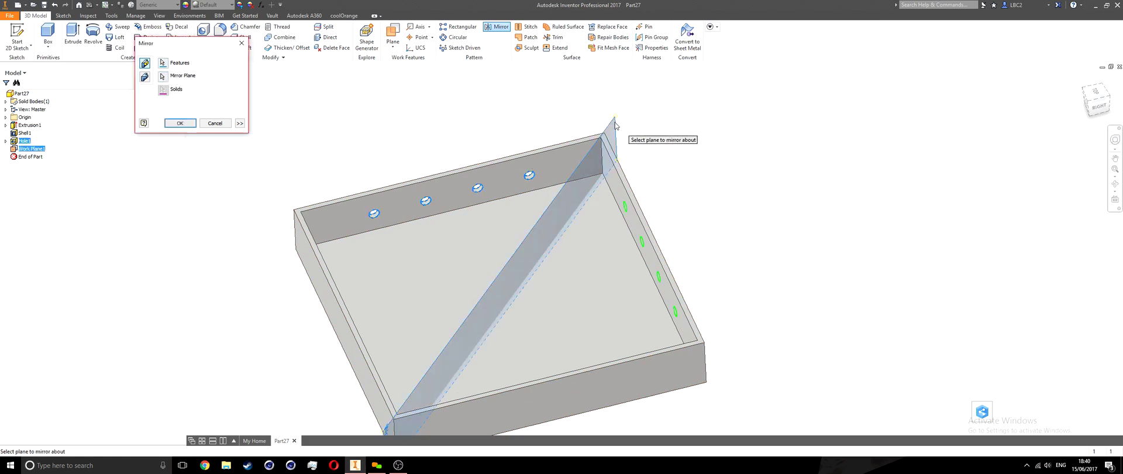
scroll(618, 125, up, 3)
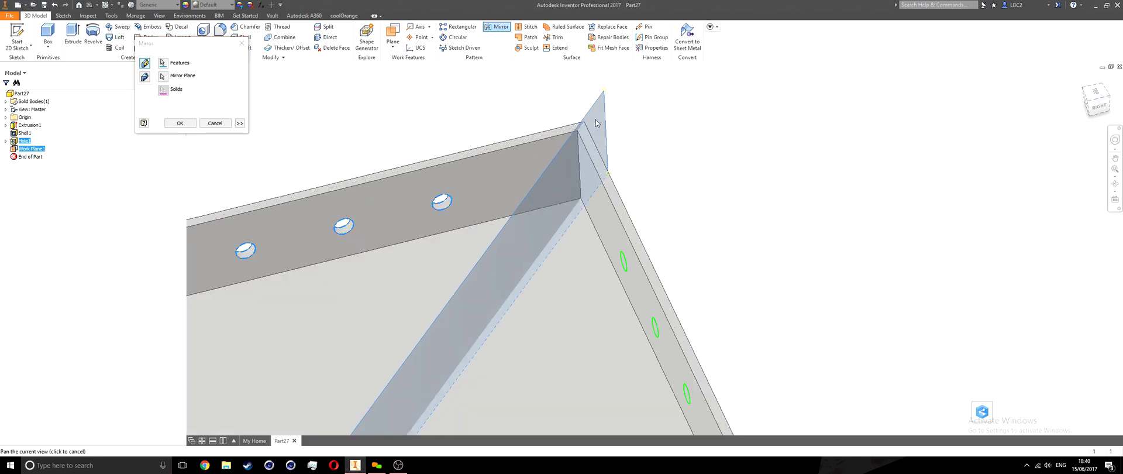
scroll(596, 123, down, 2)
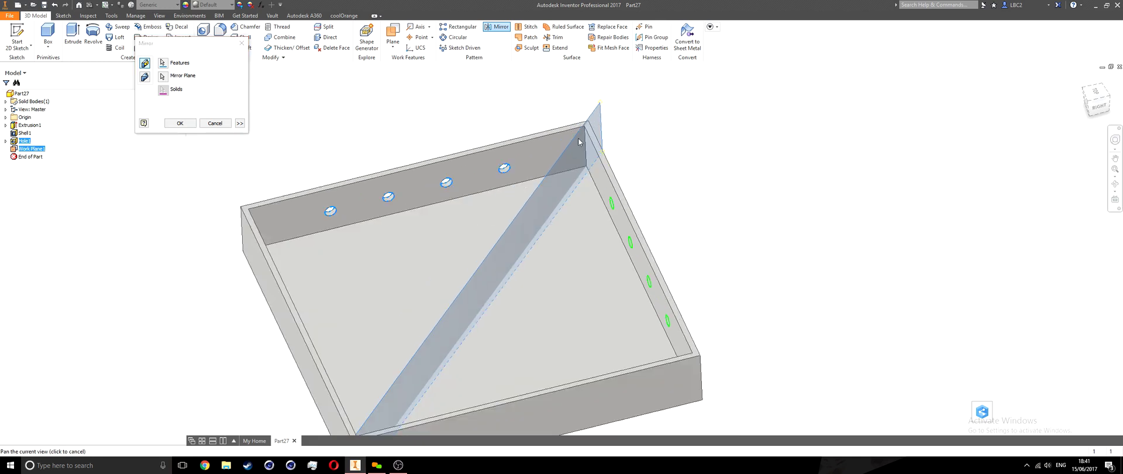
click(180, 124)
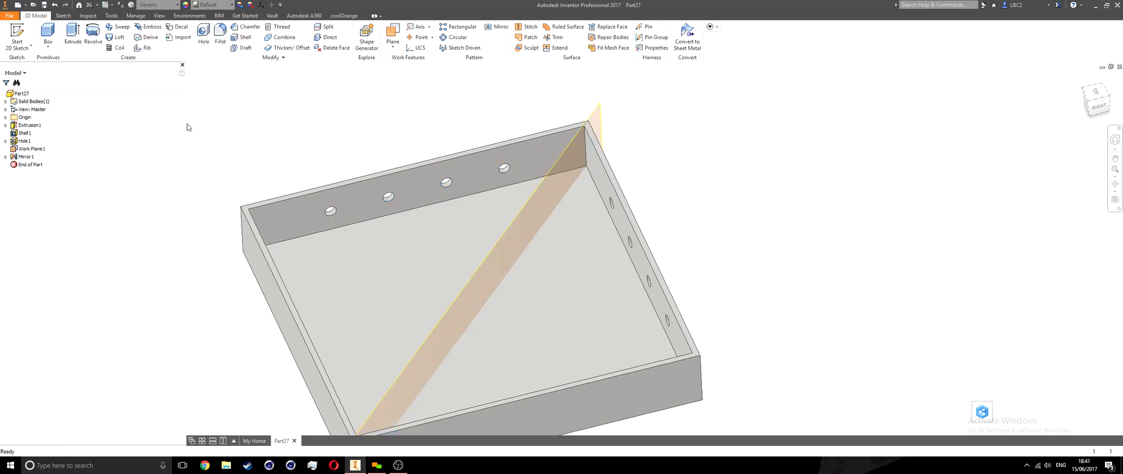
Hide the diagonal work plane.
shift+middle_drag(589, 233, 650, 227)
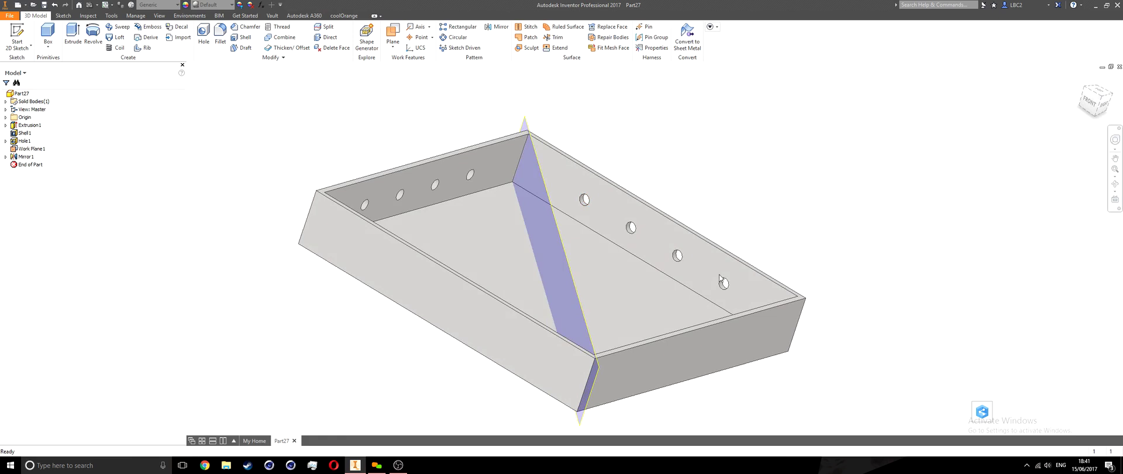
shift+middle_drag(650, 283, 634, 255)
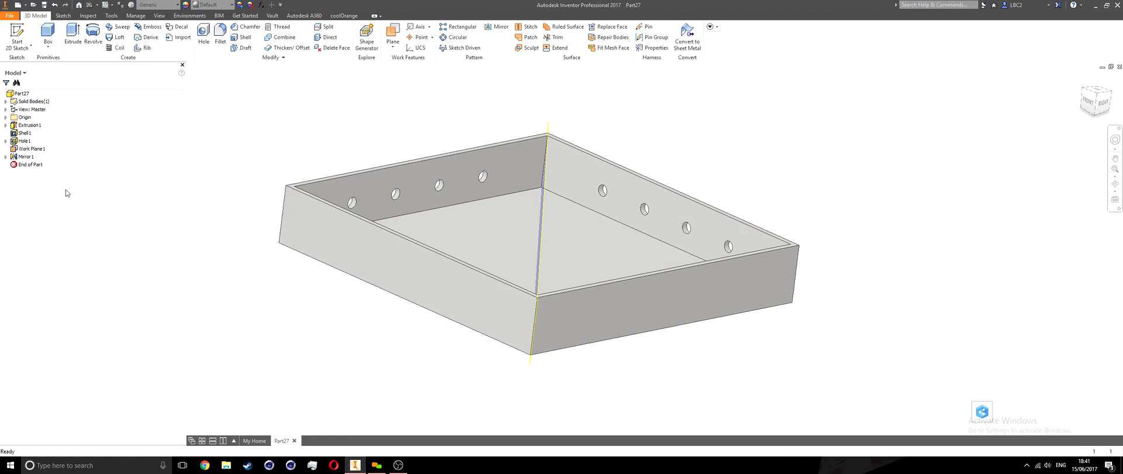
right_click(29, 151)
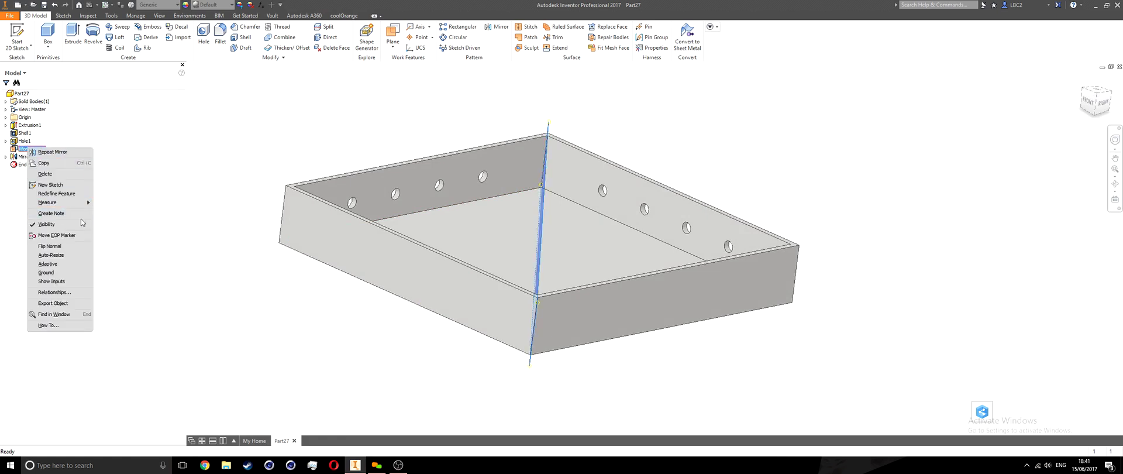
click(78, 225)
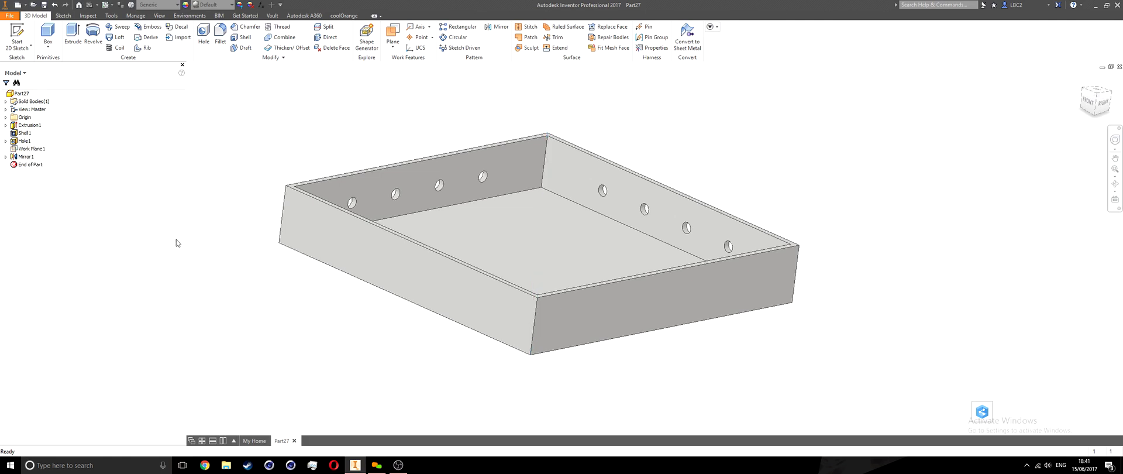
Start a 2D sketch on the tray's top rim face and turn the top view upright.
shift+middle_drag(273, 246, 443, 180)
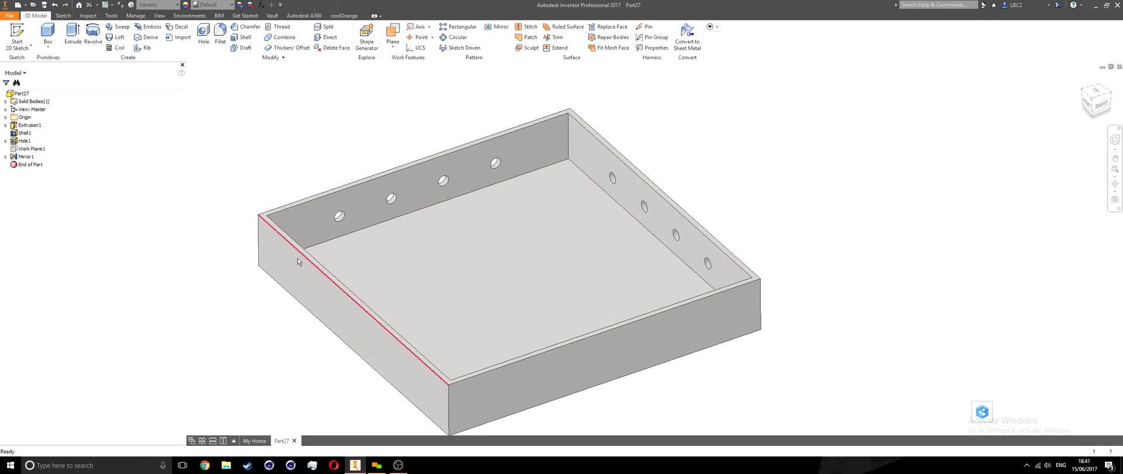
click(1094, 99)
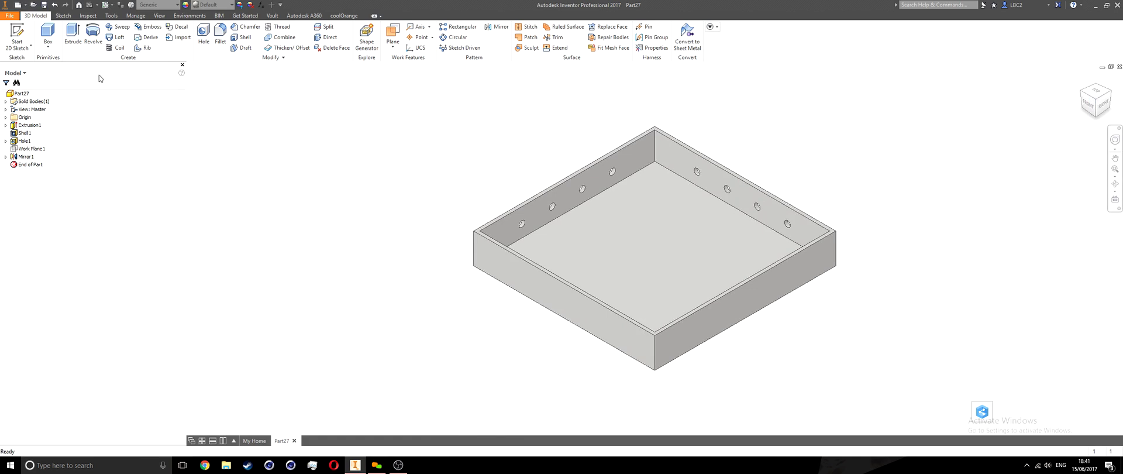
click(20, 32)
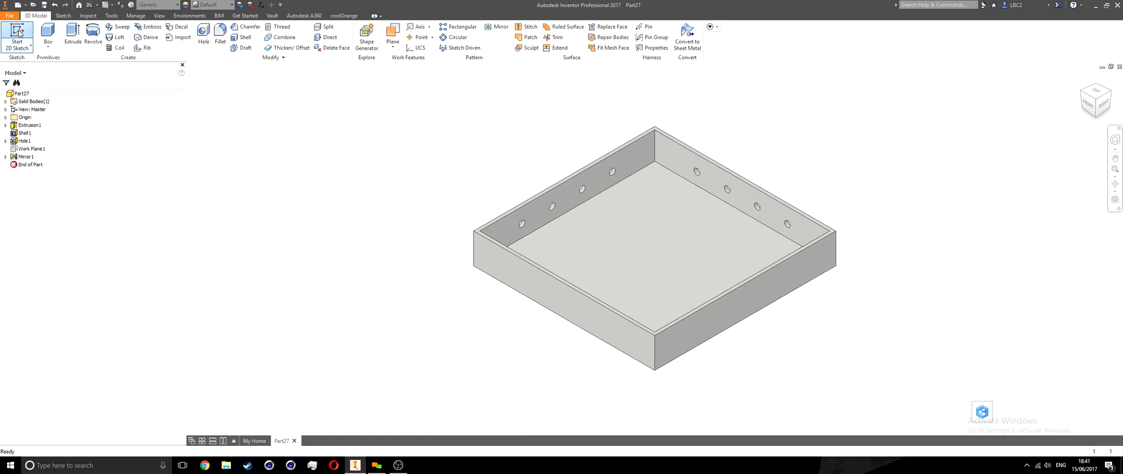
scroll(720, 158, up, 3)
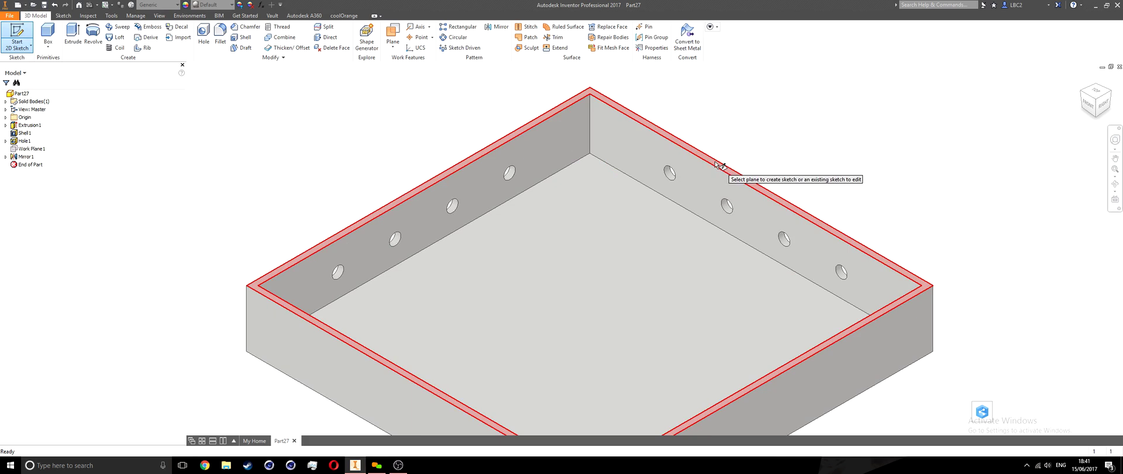
click(715, 164)
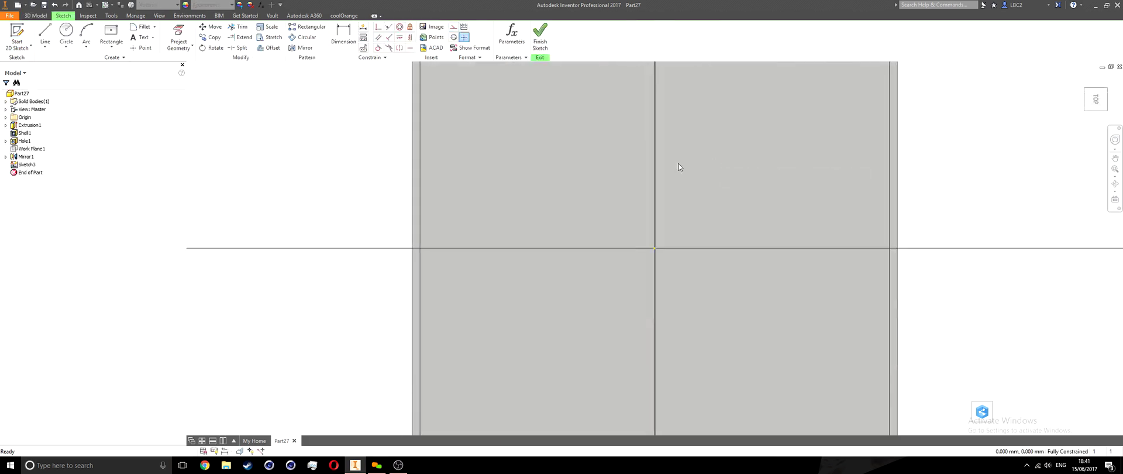
mouse_move(1102, 79)
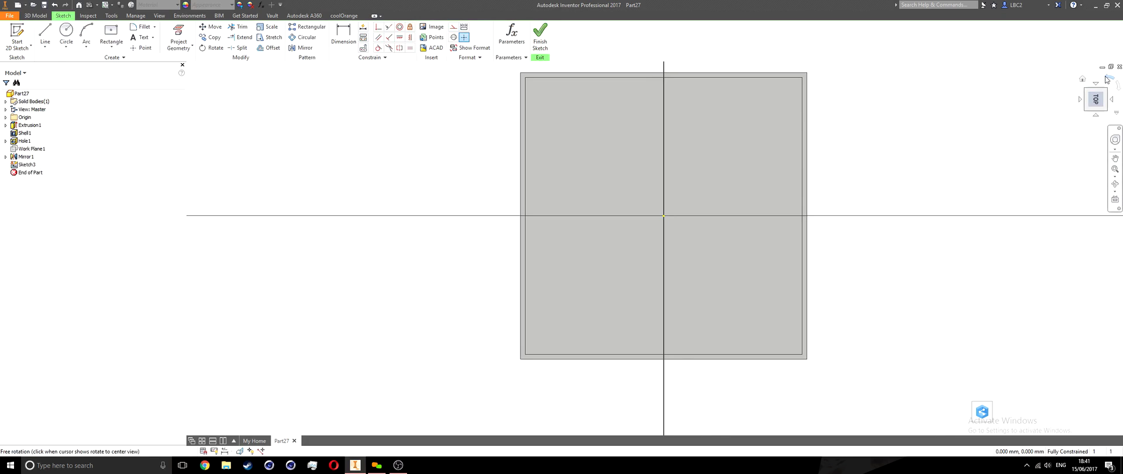
click(1107, 79)
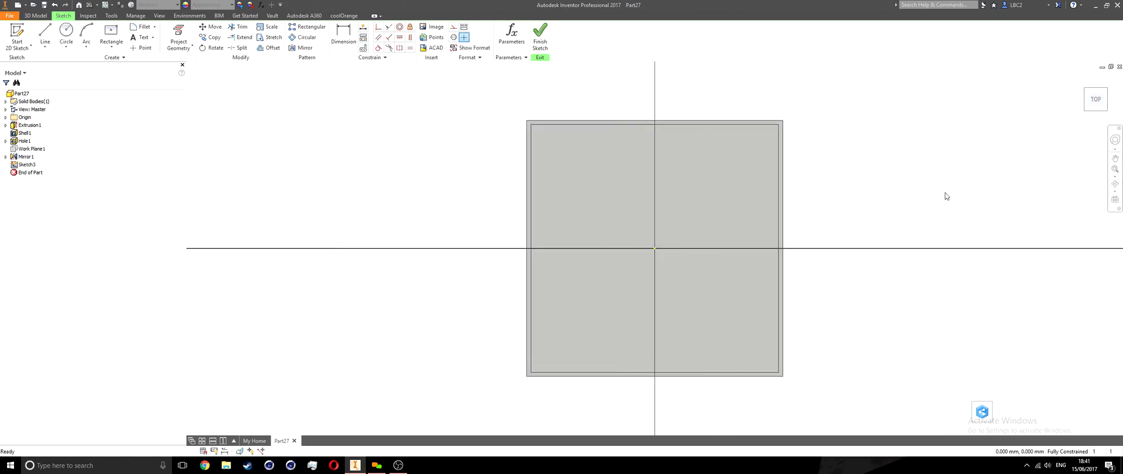
Project the outer front edge of the tray rim into the sketch.
mouse_move(922, 214)
shift+middle_down()
mouse_move(897, 186)
mouse_move(912, 190)
shift+middle_up()
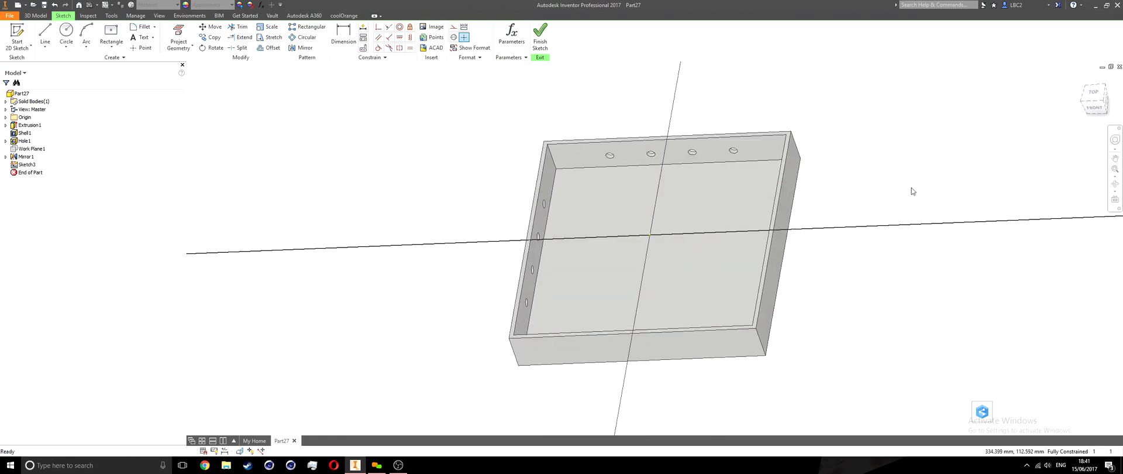
click(632, 141)
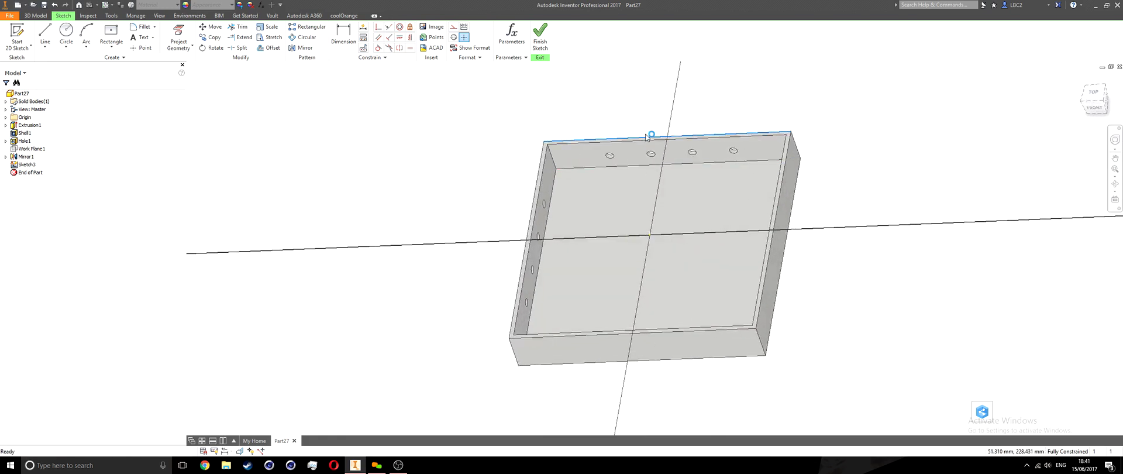
key(Escape)
click(592, 337)
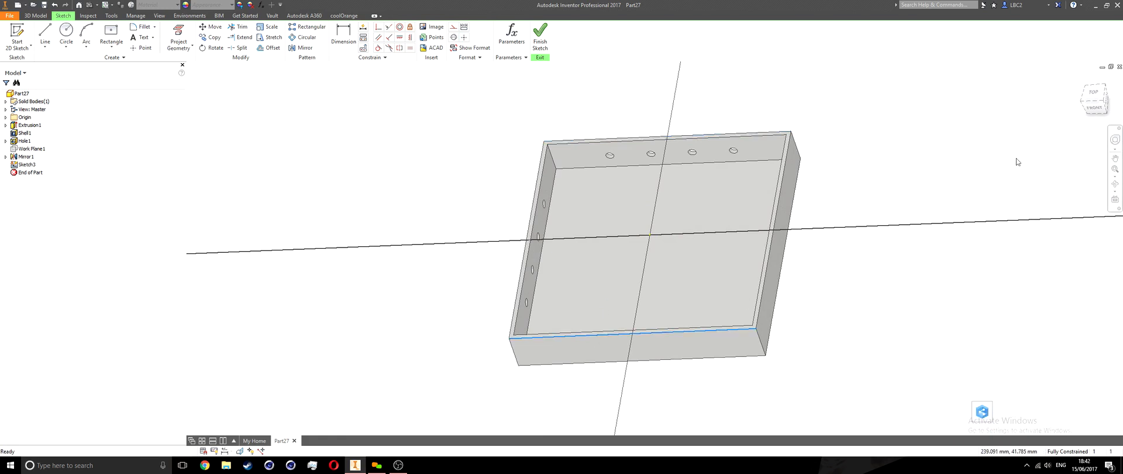
click(1094, 95)
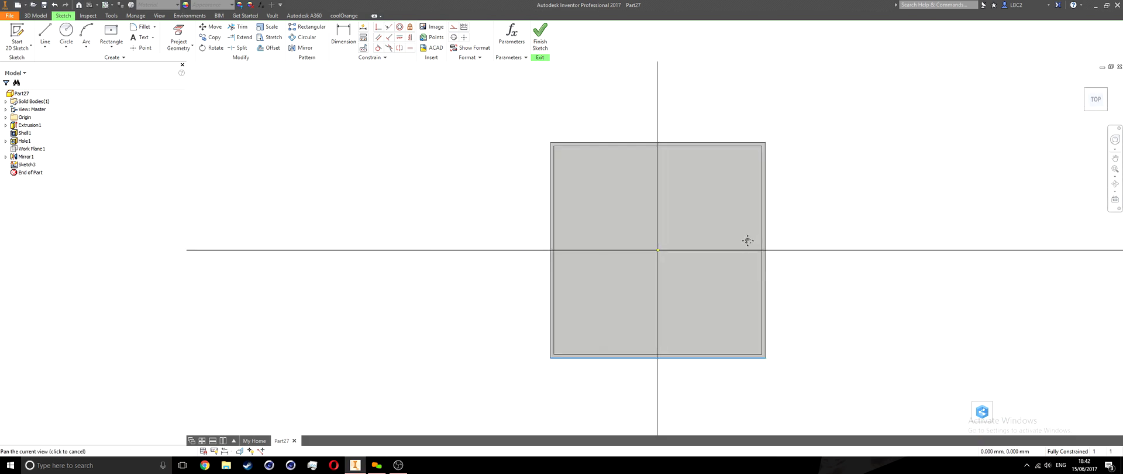
click(179, 30)
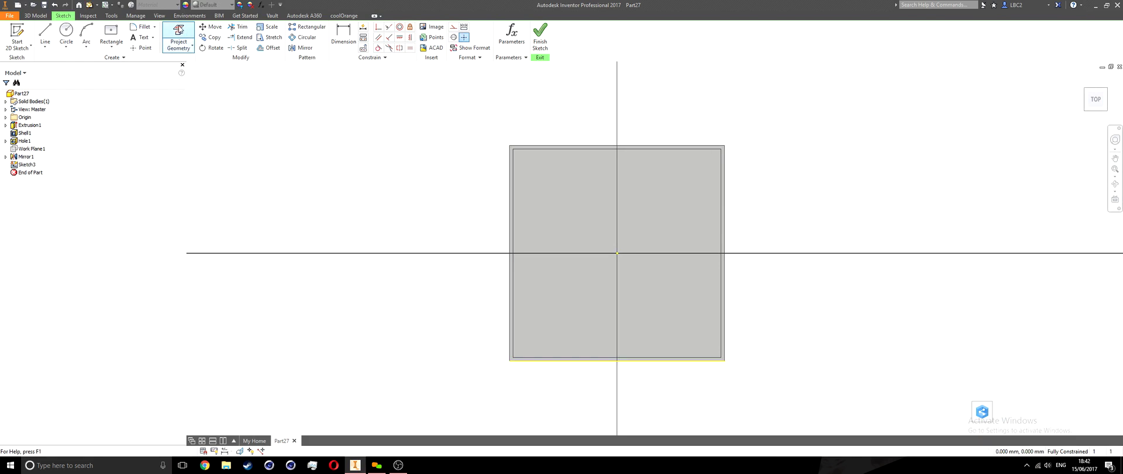
Switch to construction linework and project the rim's outer back, left and front edges as construction geometry.
click(453, 26)
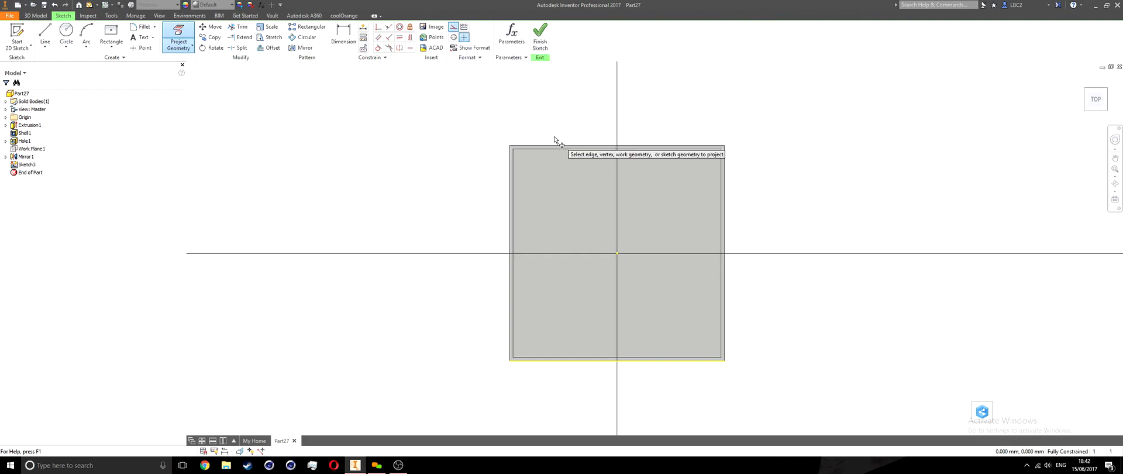
click(515, 146)
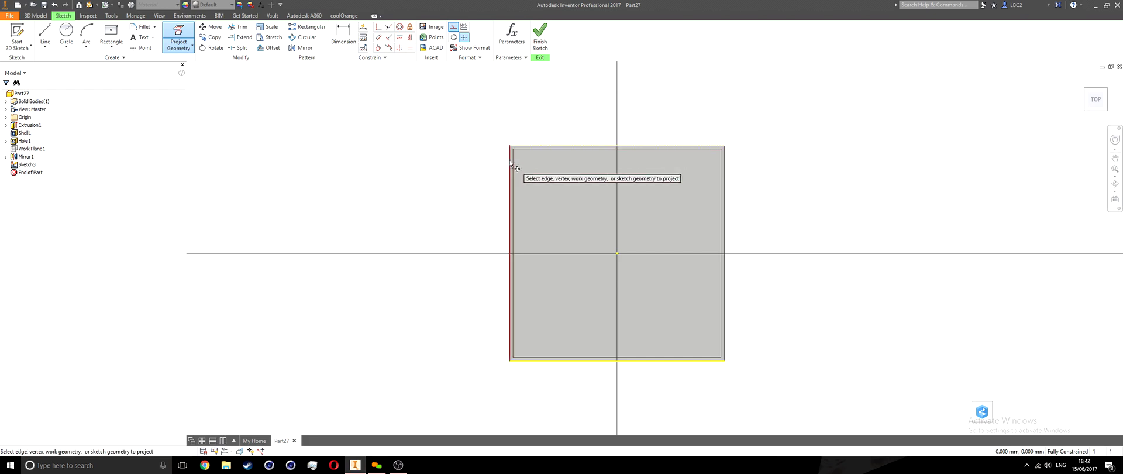
click(509, 169)
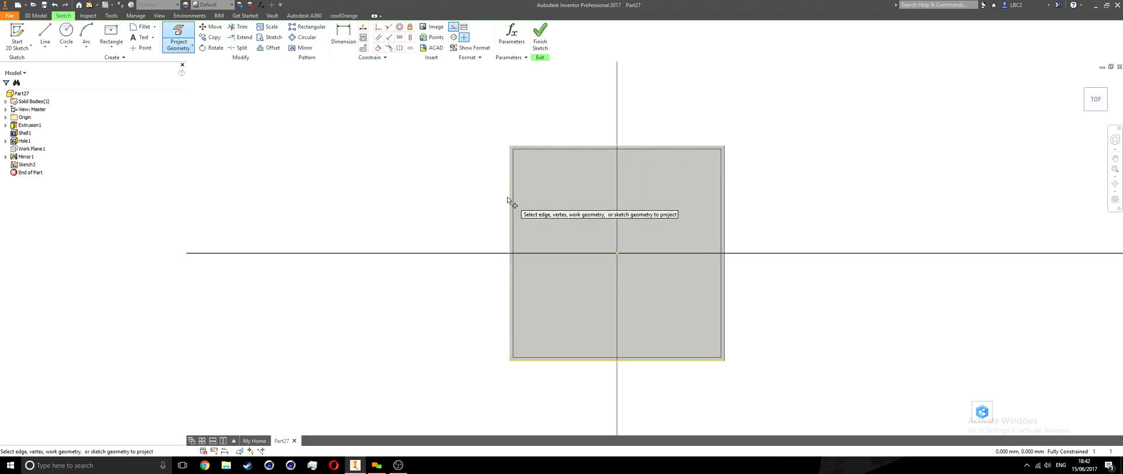
click(516, 362)
key(Escape)
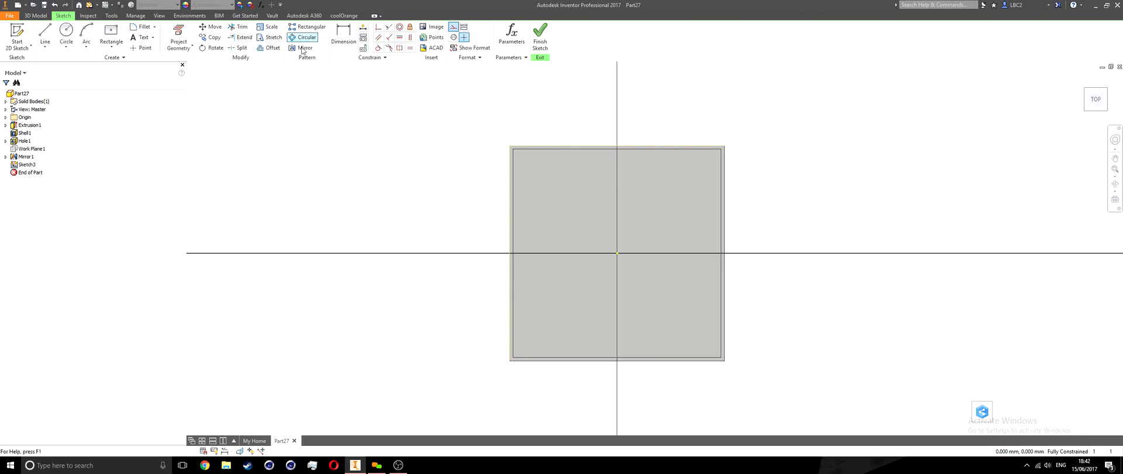
key(p)
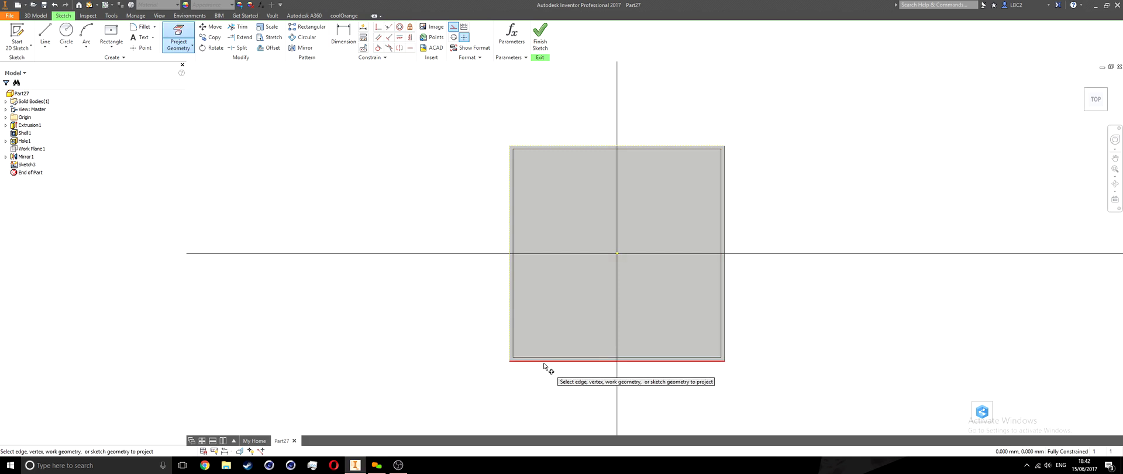
key(Escape)
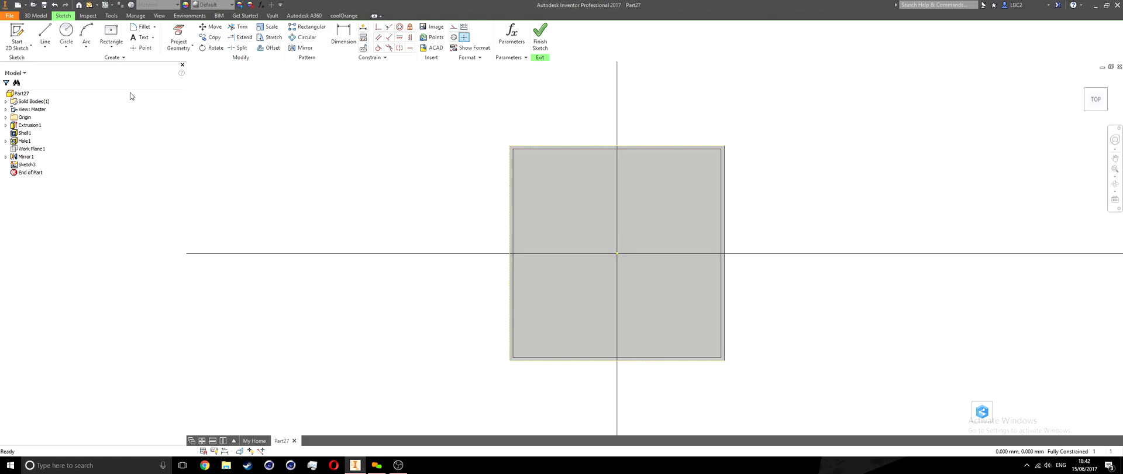
Draw a vertical line from the outer back edge to the outer front edge, about 95 mm from the left edge.
click(48, 34)
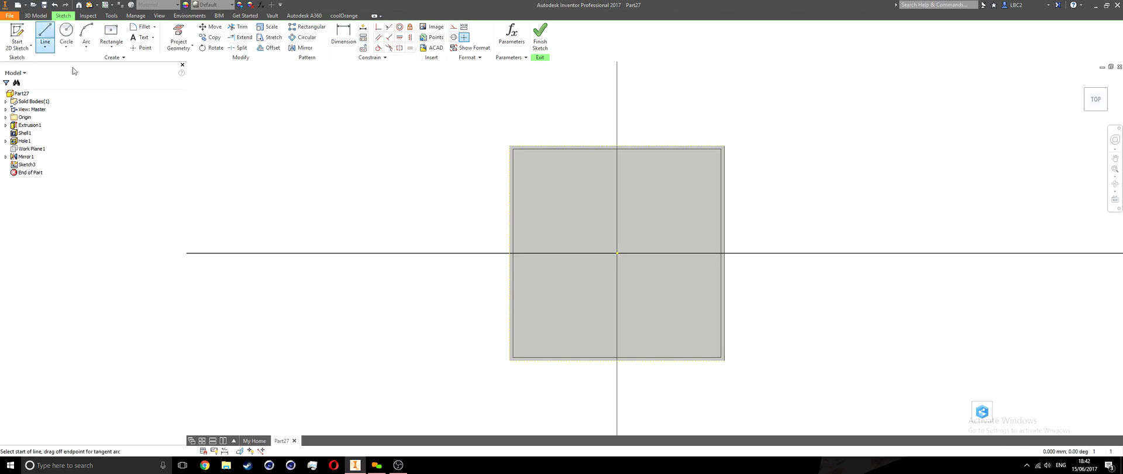
click(578, 145)
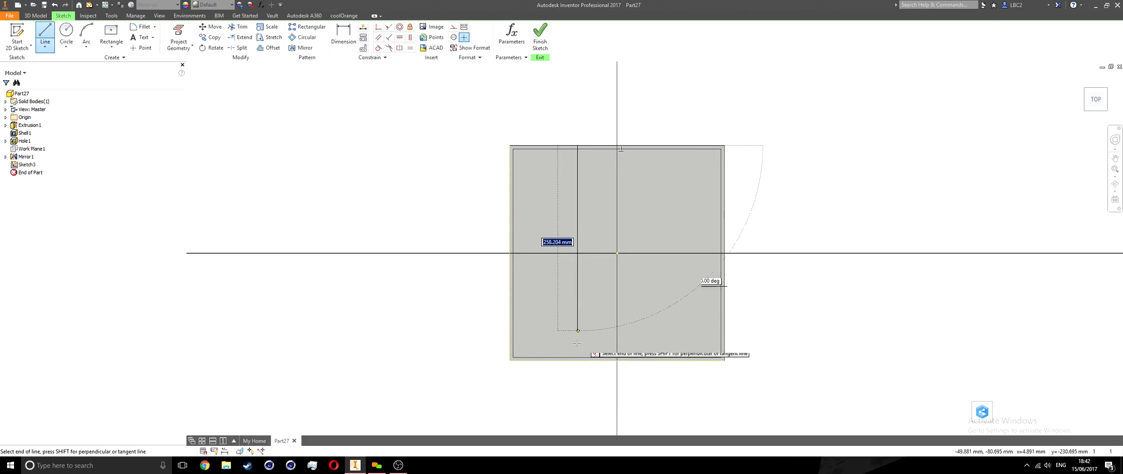
double_click(578, 361)
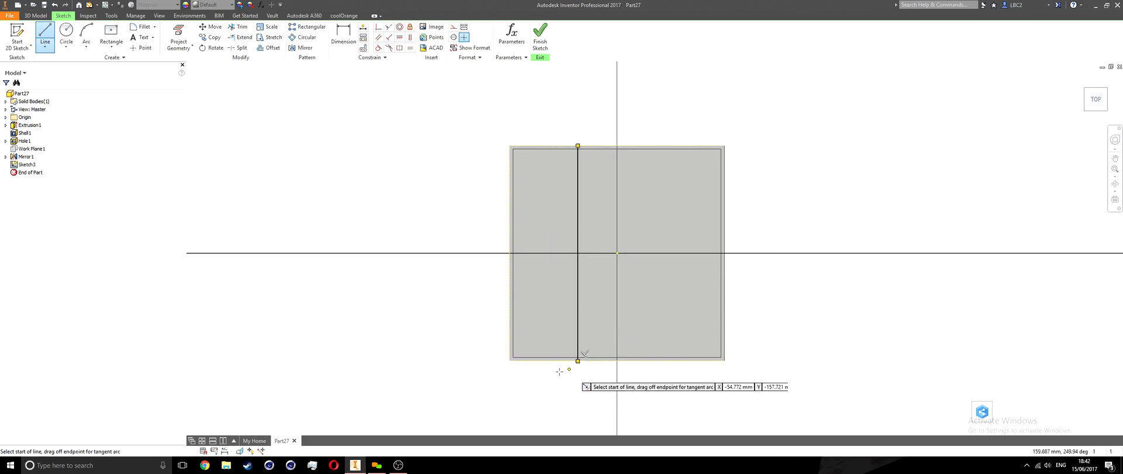
key(Escape)
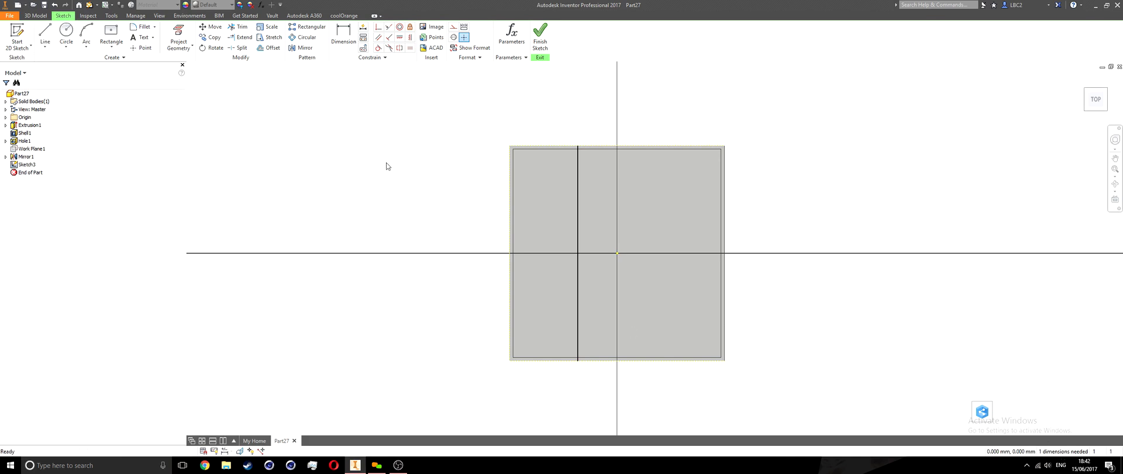
Dimension the vertical line 100 mm from the tray's outer left edge and finish the sketch.
click(345, 50)
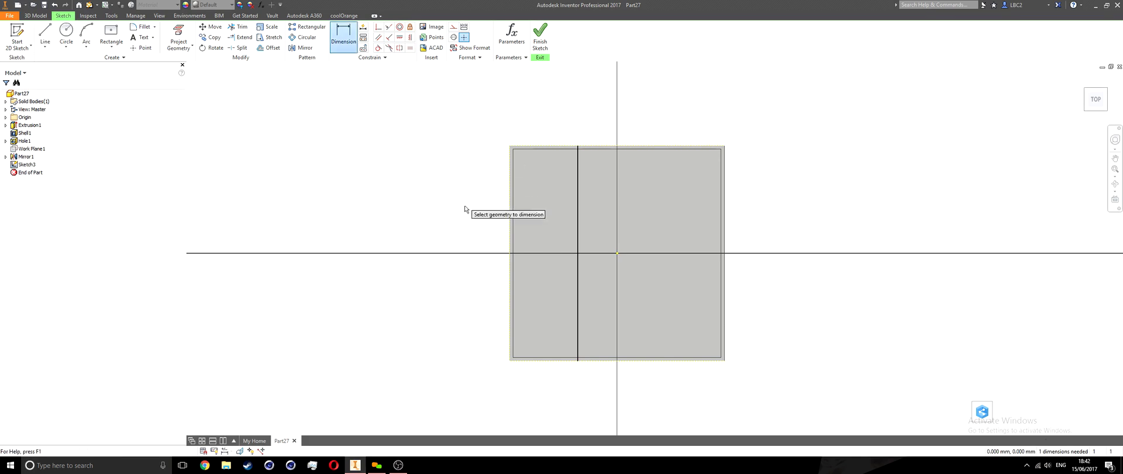
click(510, 238)
click(578, 223)
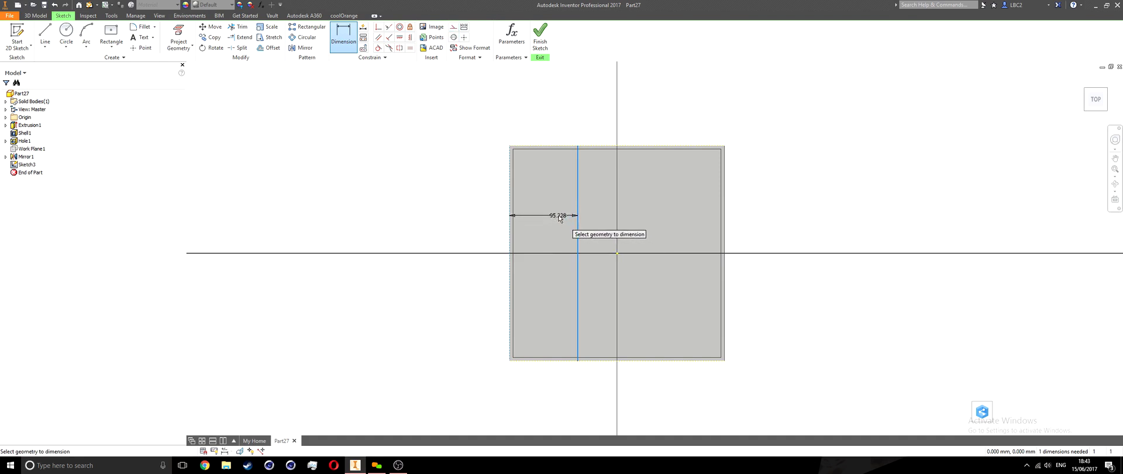
click(547, 110)
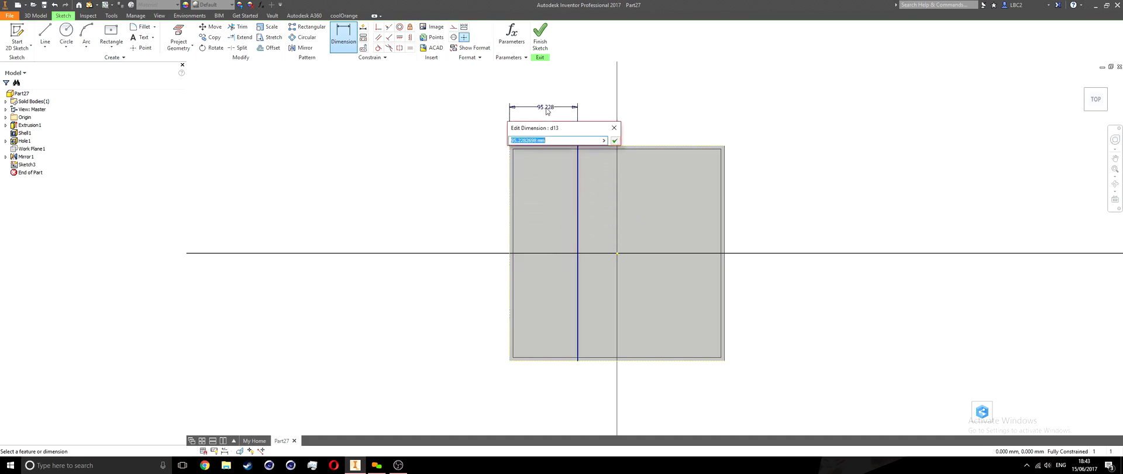
text(100)
key(Return)
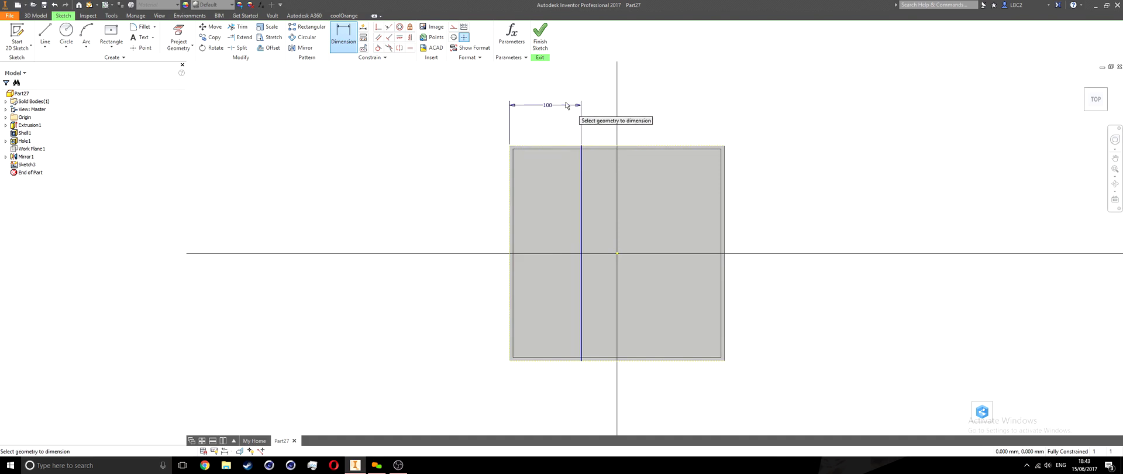
click(540, 45)
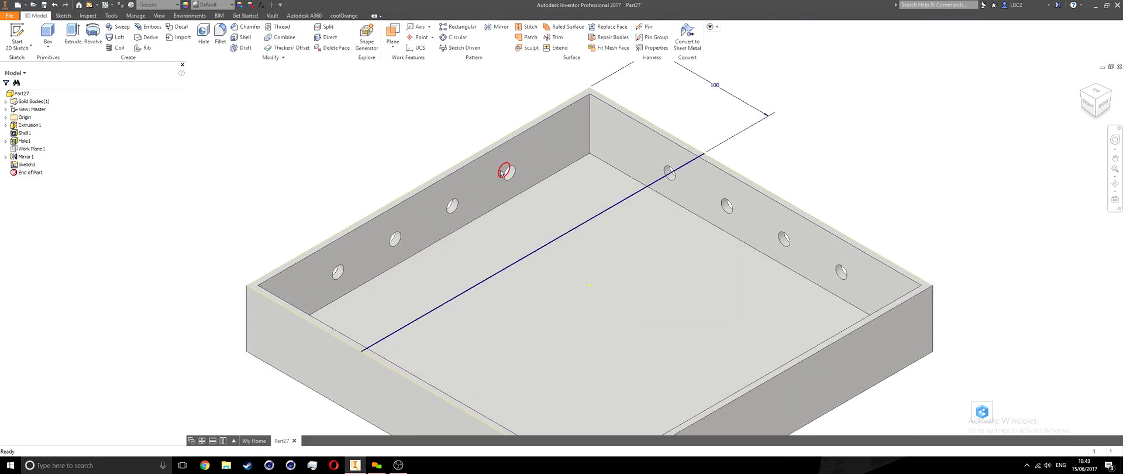
Create a 5 mm thick rib from the sketched line, running down to the tray floor as a divider wall.
shift+middle_drag(510, 251, 540, 252)
mouse_move(496, 228)
shift+middle_down()
mouse_move(524, 233)
mouse_move(501, 232)
shift+middle_up()
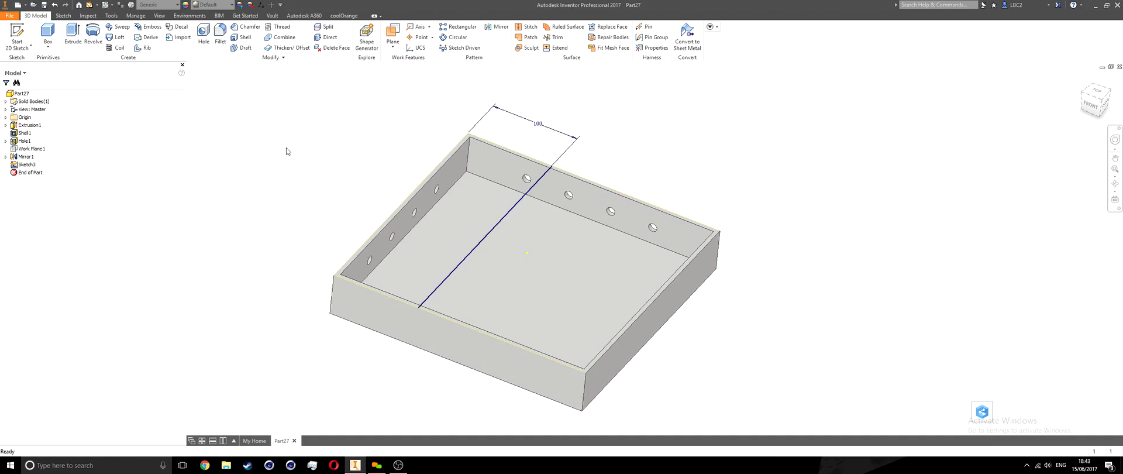
click(149, 54)
click(146, 50)
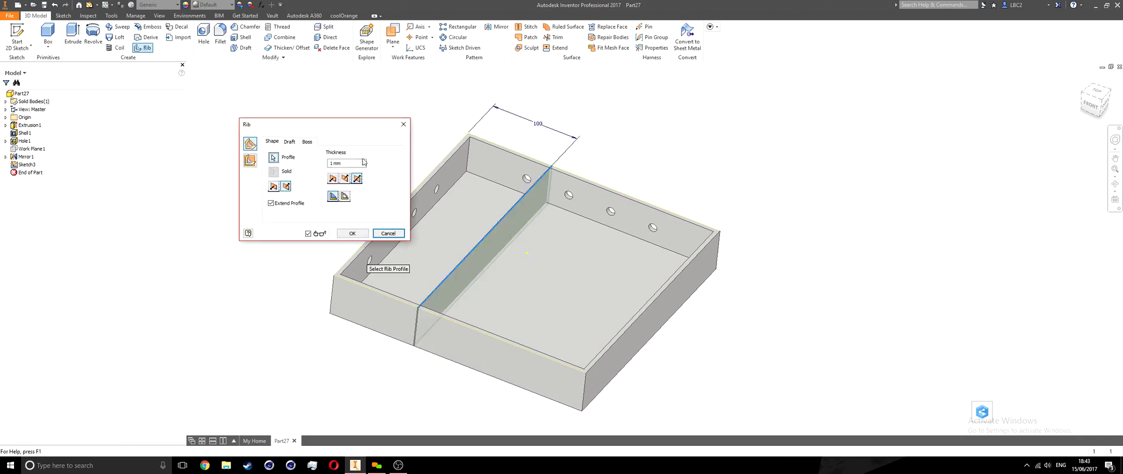
drag(340, 126, 293, 96)
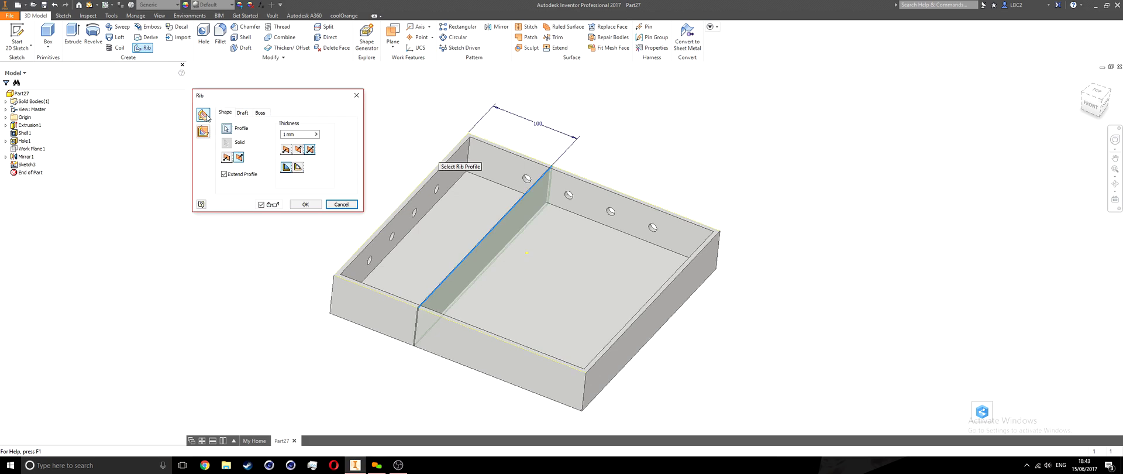
click(286, 134)
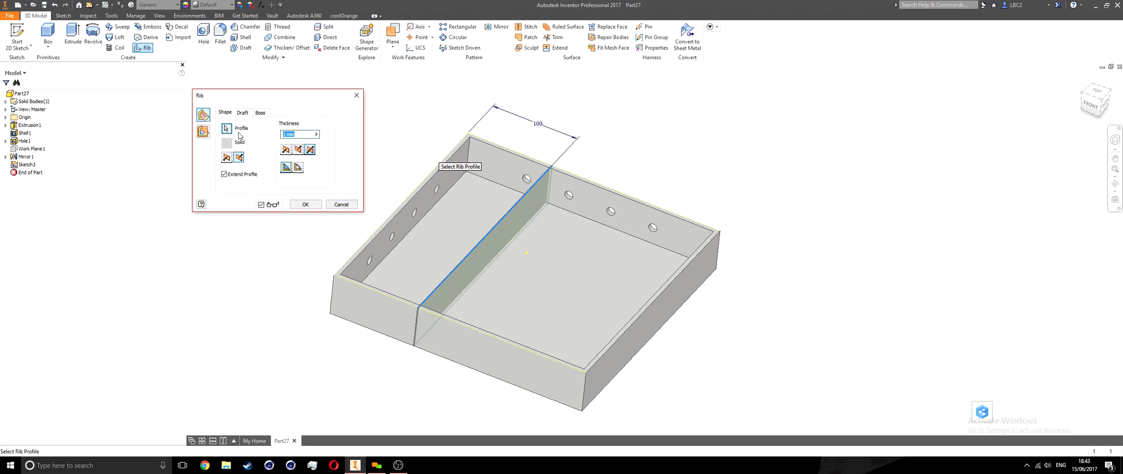
text(5)
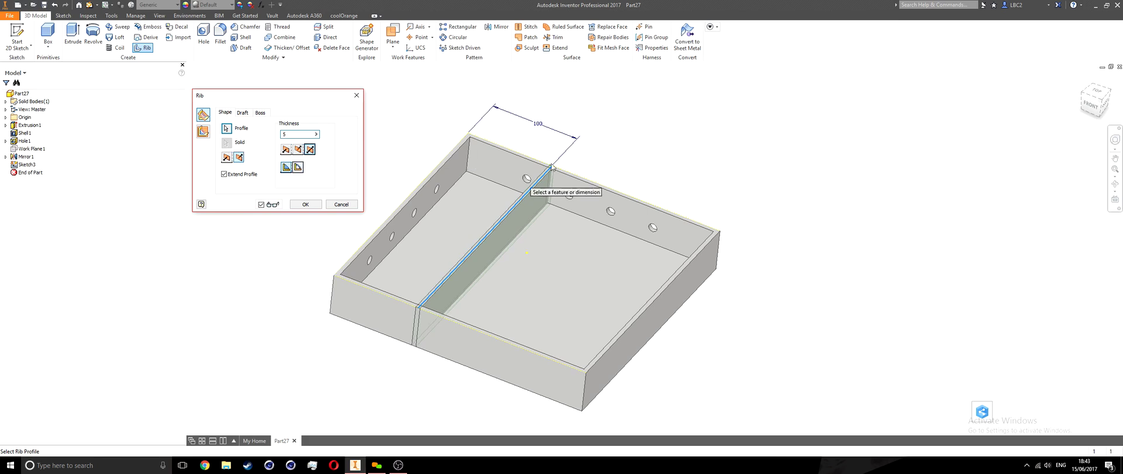
scroll(534, 172, up, 4)
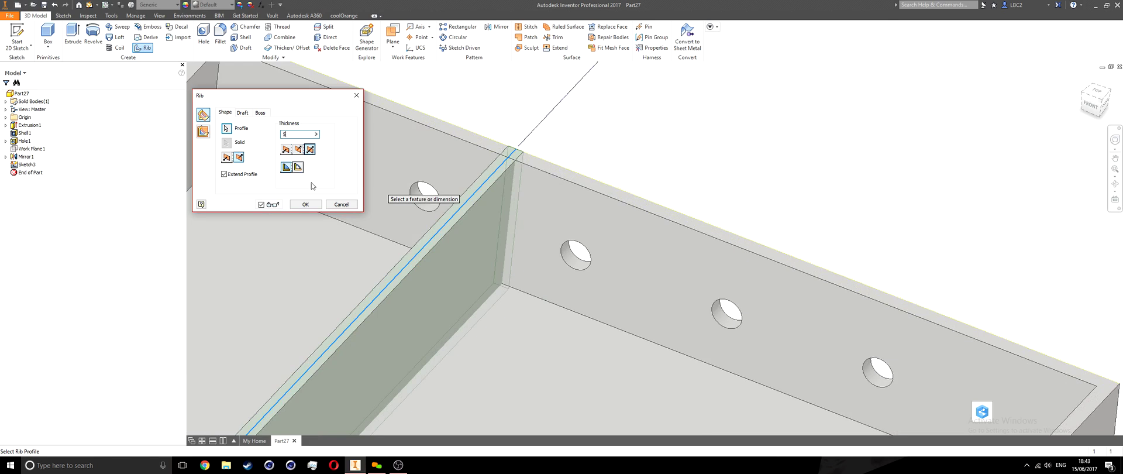
click(306, 204)
scroll(409, 214, down, 4)
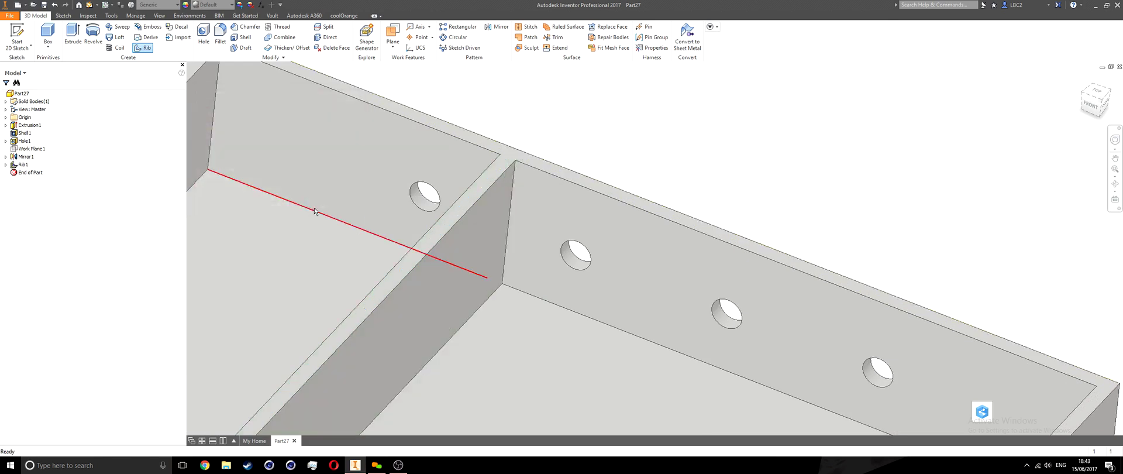
scroll(421, 227, up, 5)
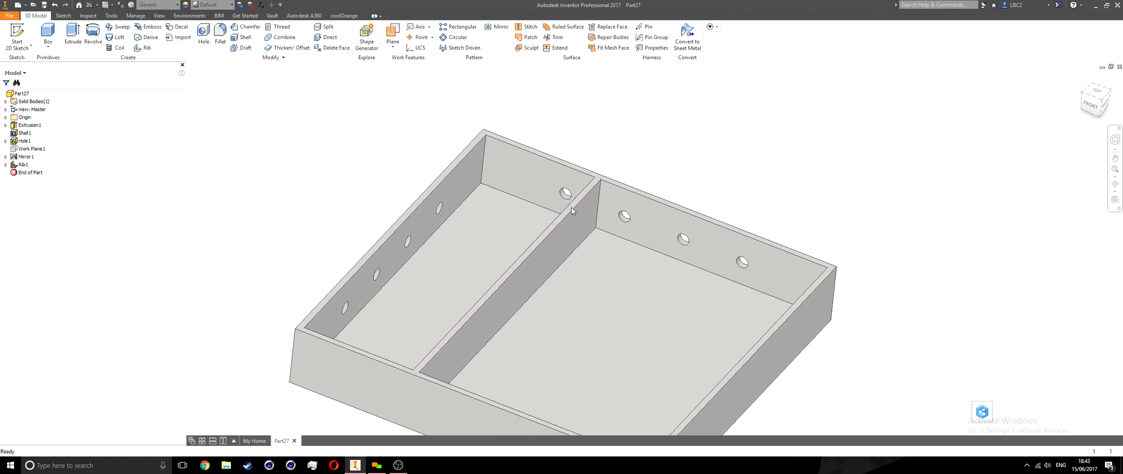
Start a 2D sketch on the divider's side face towards the larger compartment and slice the graphics at the sketch plane.
shift+middle_drag(532, 256, 595, 255)
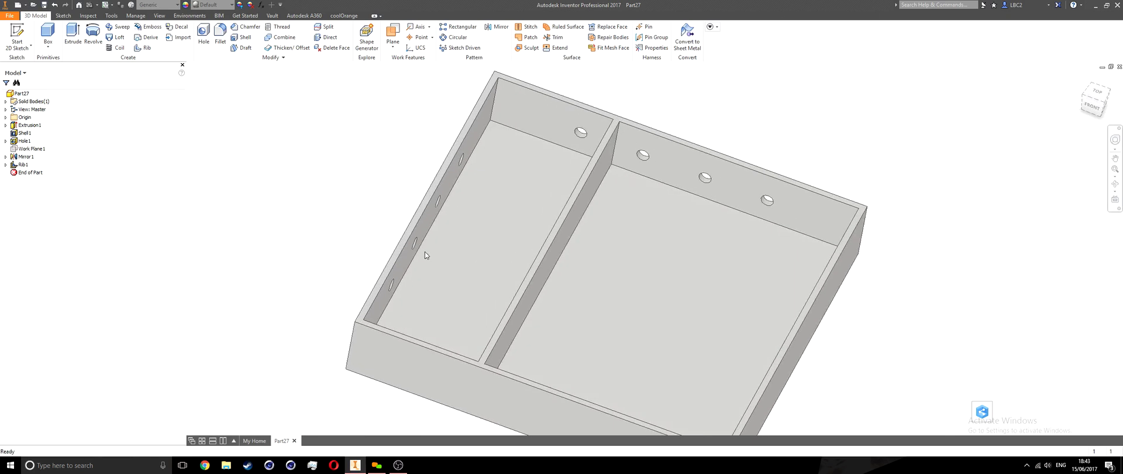
middle_drag(469, 255, 388, 225)
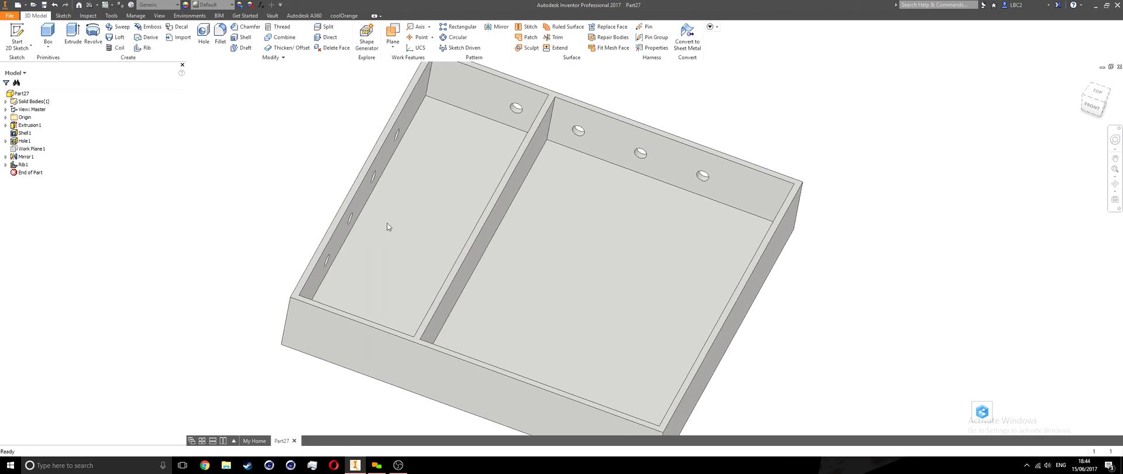
click(18, 38)
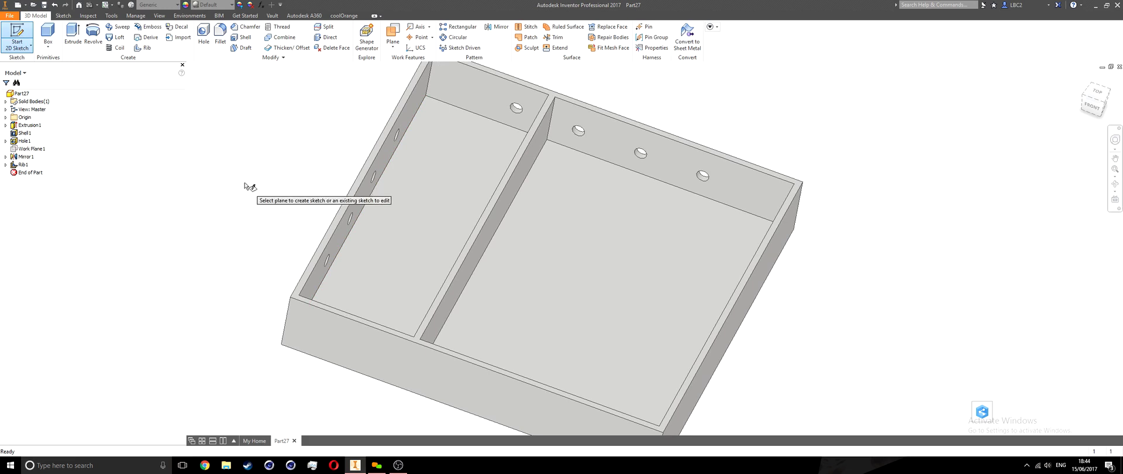
shift+middle_drag(246, 184, 231, 175)
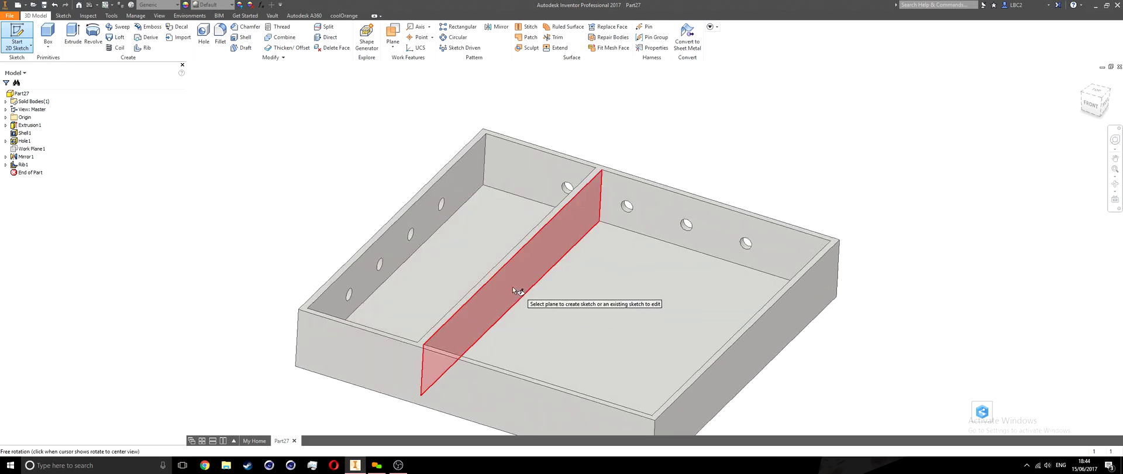
click(537, 258)
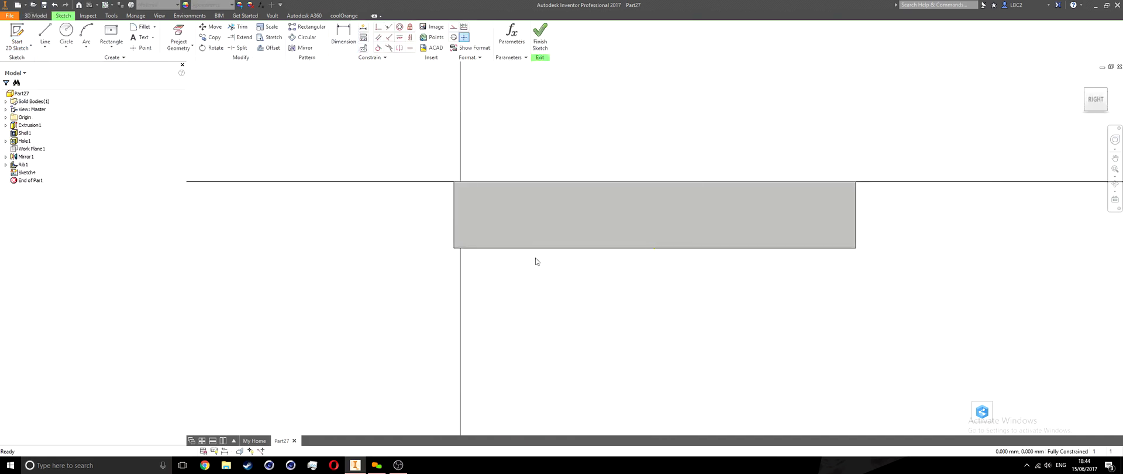
key(F7)
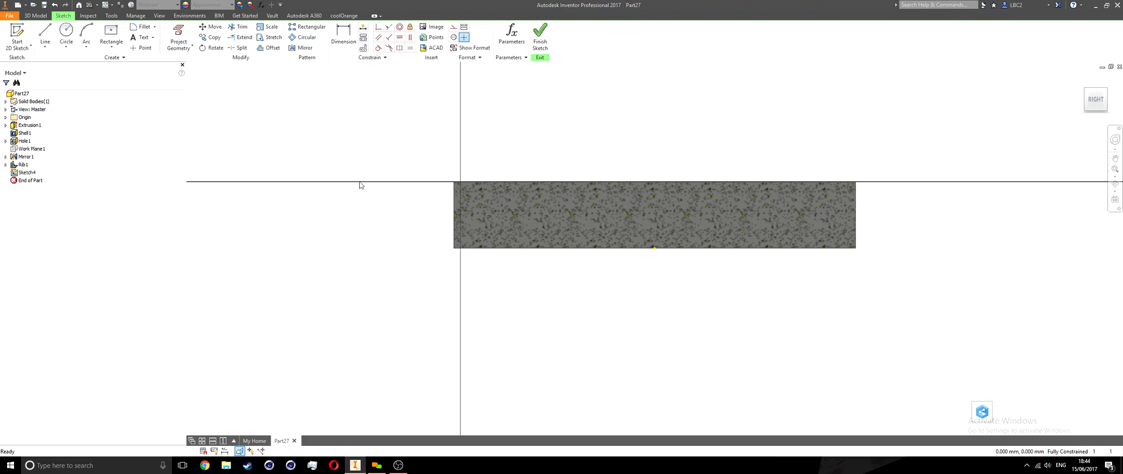
Project the outline of the divider face into the sketch as construction geometry.
click(179, 34)
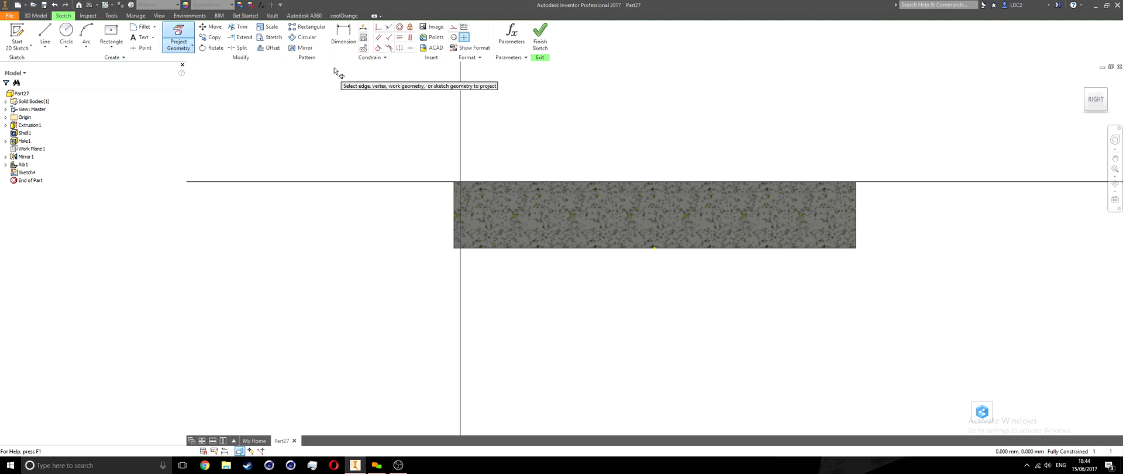
click(454, 27)
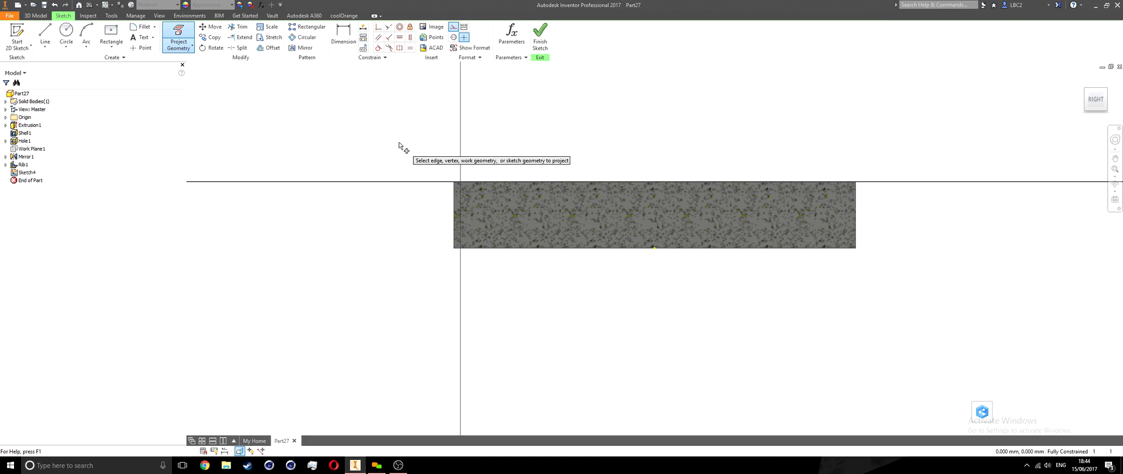
click(651, 209)
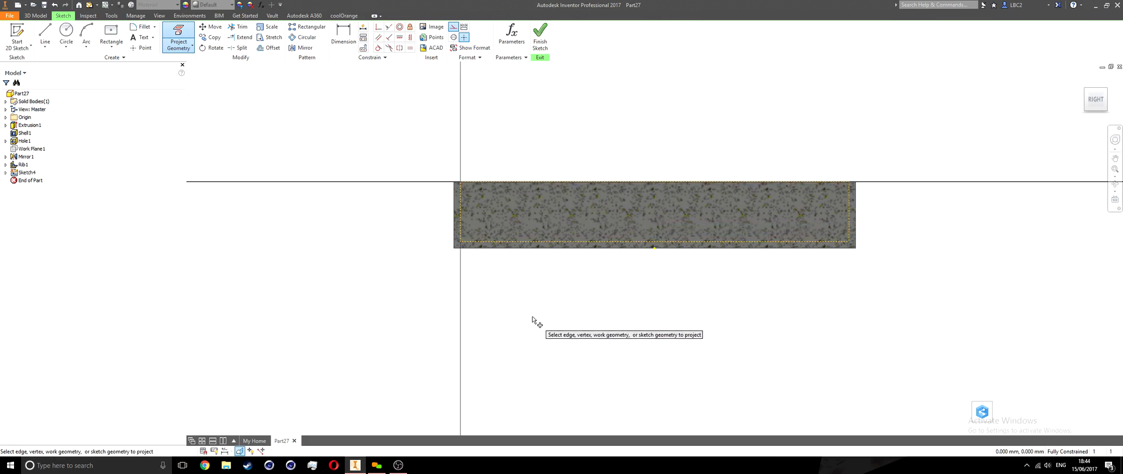
key(Escape)
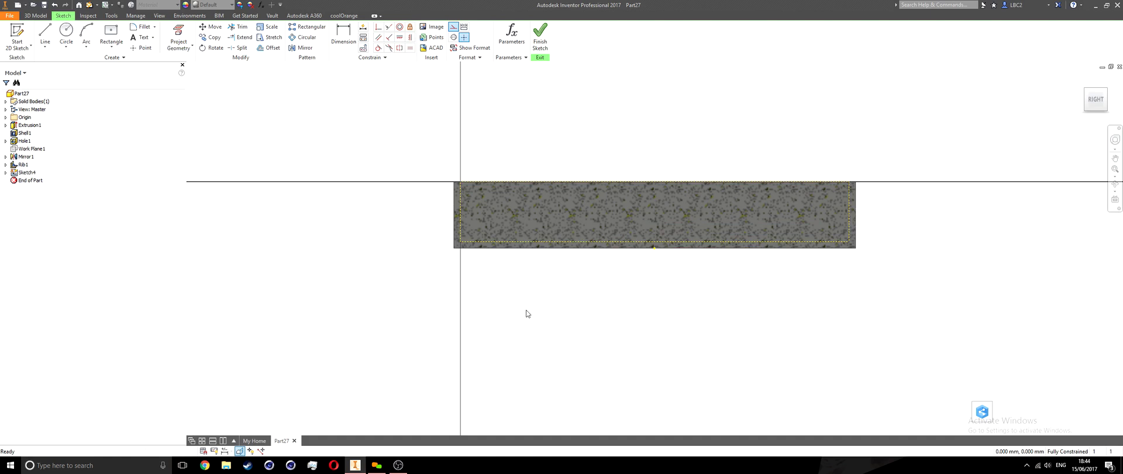
Place a sketch point freely inside the projected divider outline, left of its centre.
click(142, 49)
click(609, 215)
key(Escape)
drag(610, 222, 600, 228)
click(460, 207)
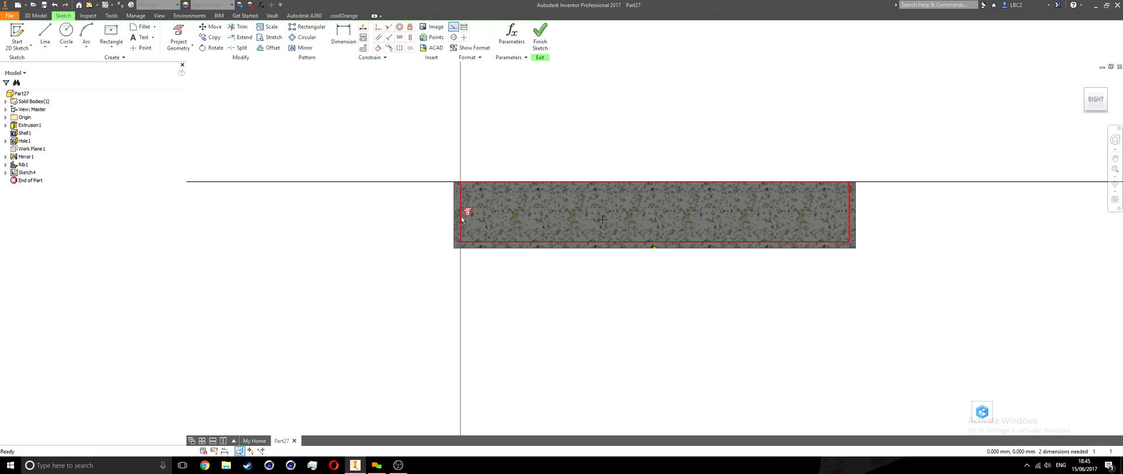
Constrain the sketch point horizontally to the midpoint of the outline's left edge.
middle_drag(628, 209, 525, 214)
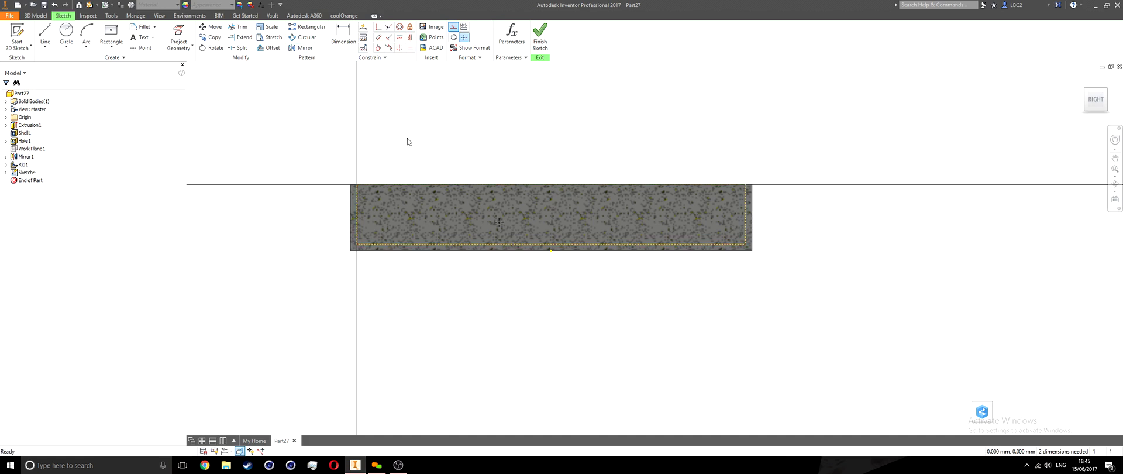
click(399, 38)
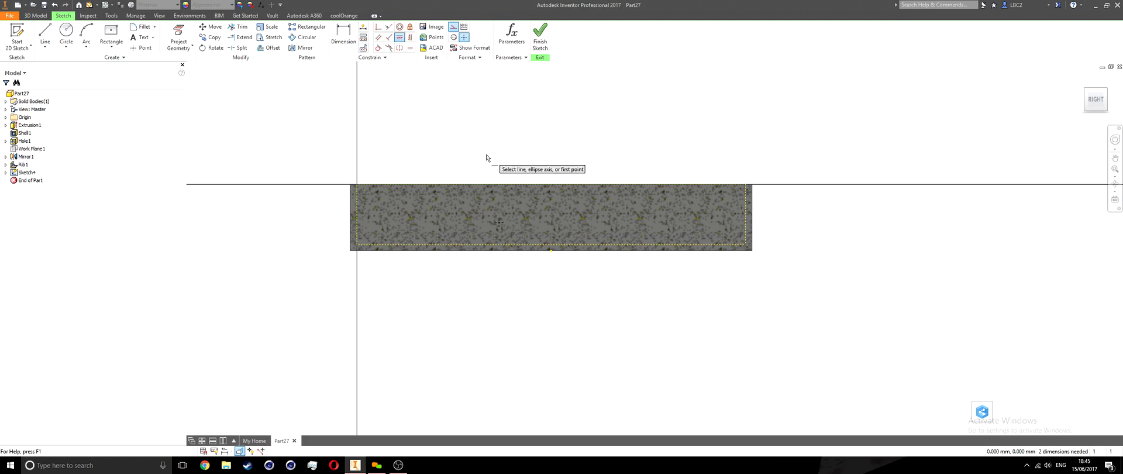
click(501, 221)
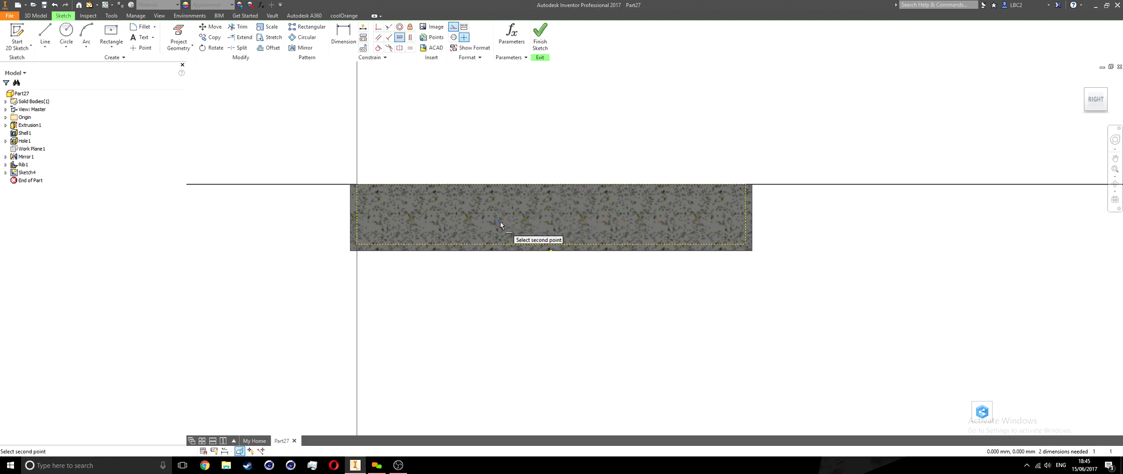
click(358, 216)
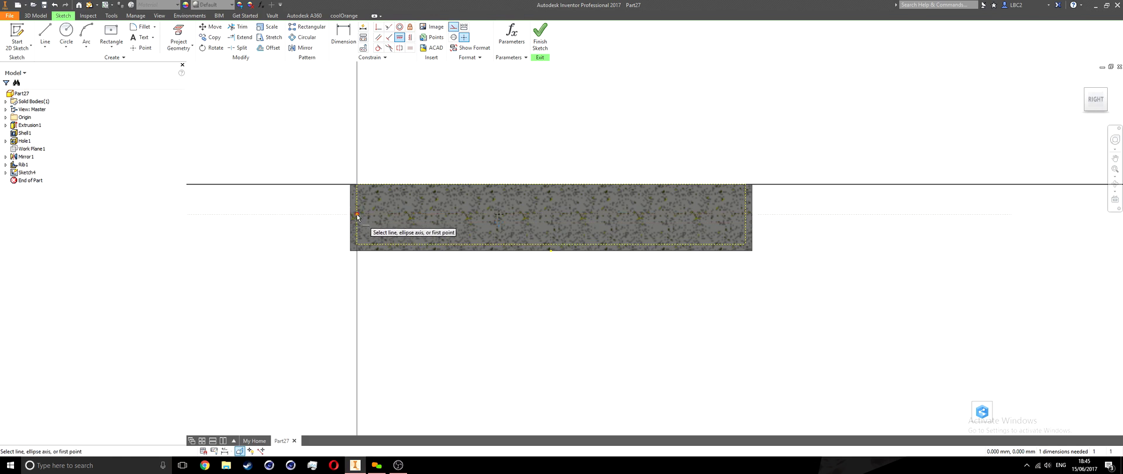
Constrain the sketch point vertically to the midpoint of the outline's upper edge and finish the sketch.
middle_drag(429, 205, 381, 199)
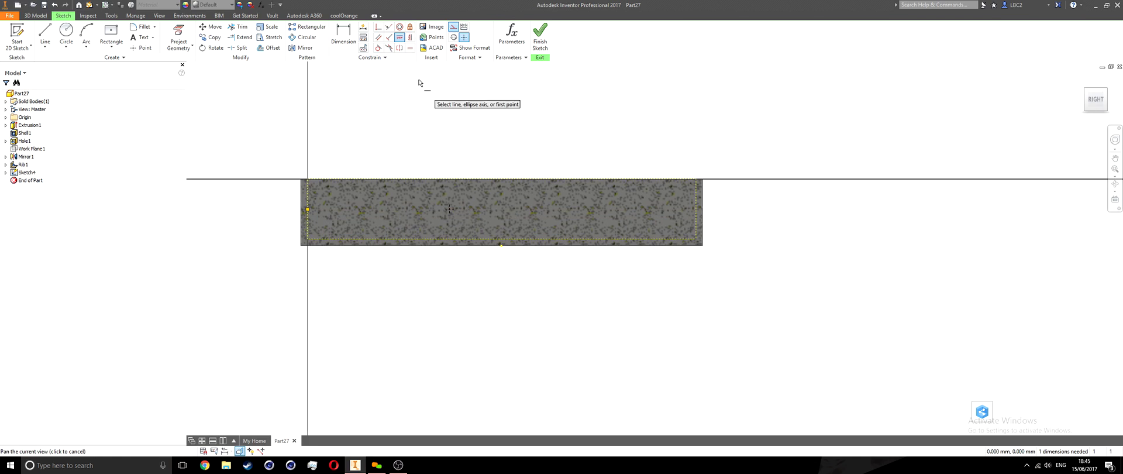
click(411, 39)
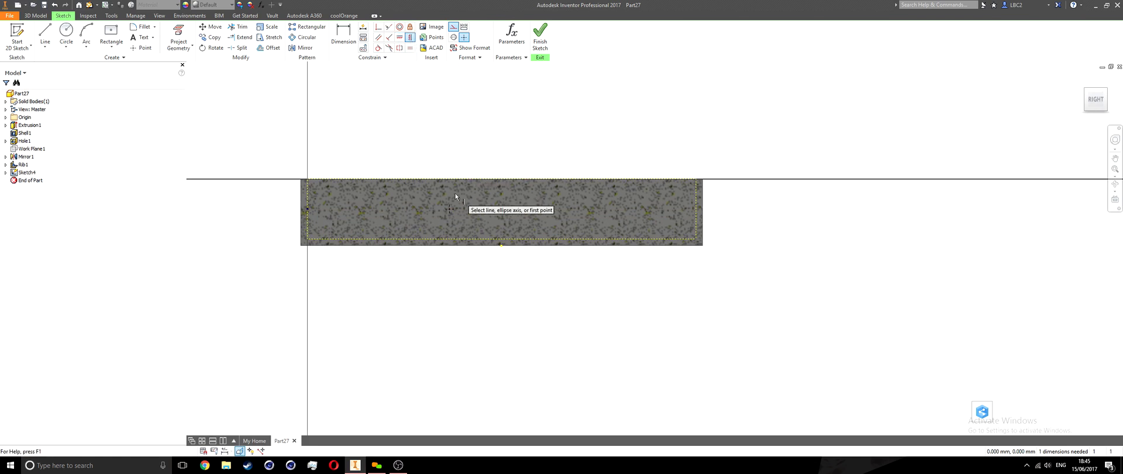
click(450, 209)
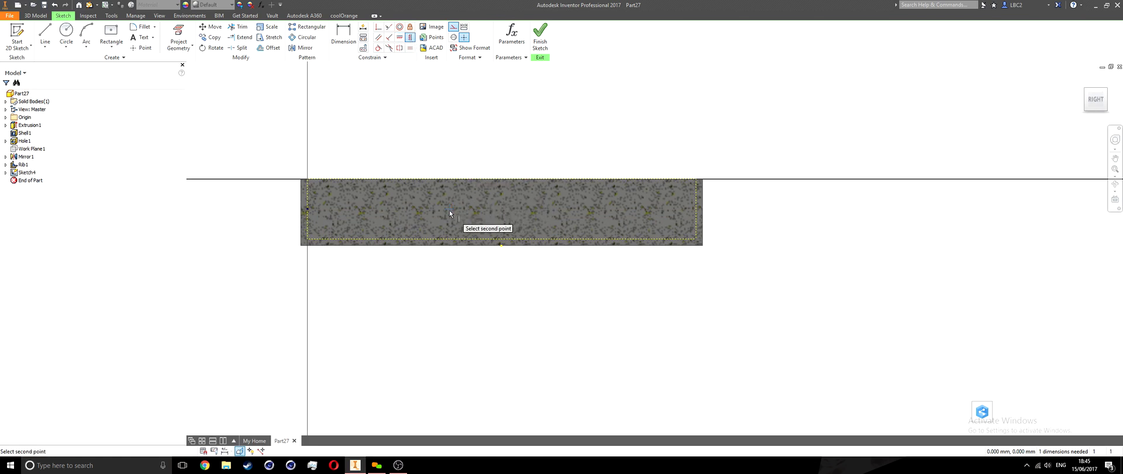
click(500, 180)
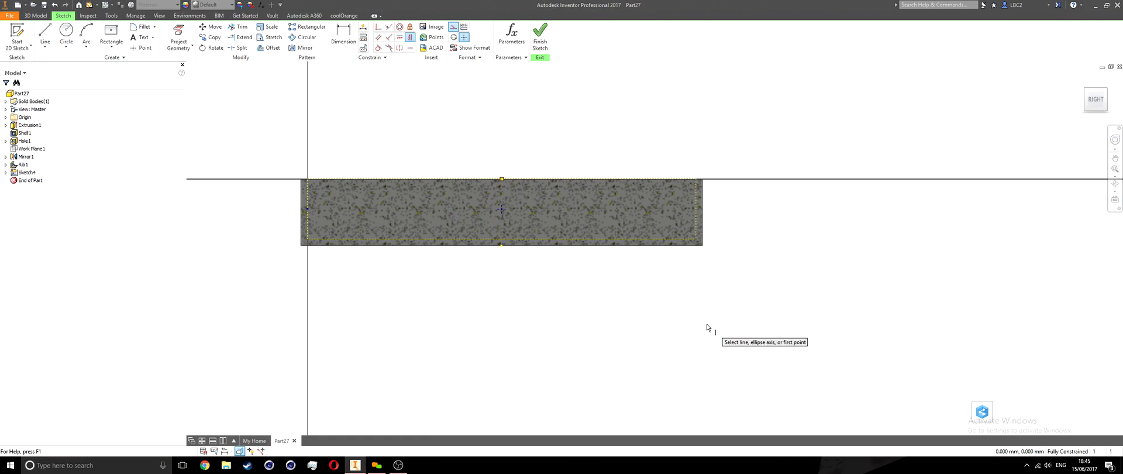
key(Escape)
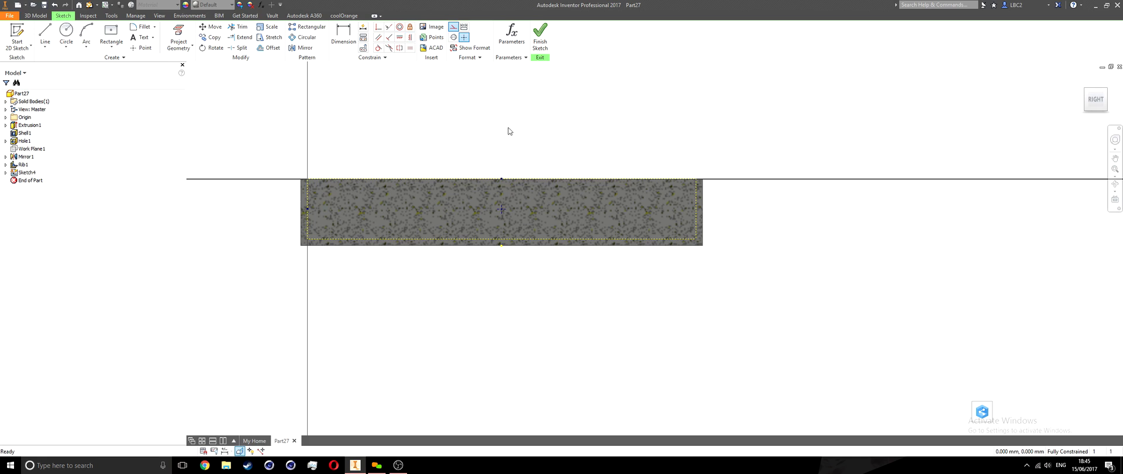
click(541, 44)
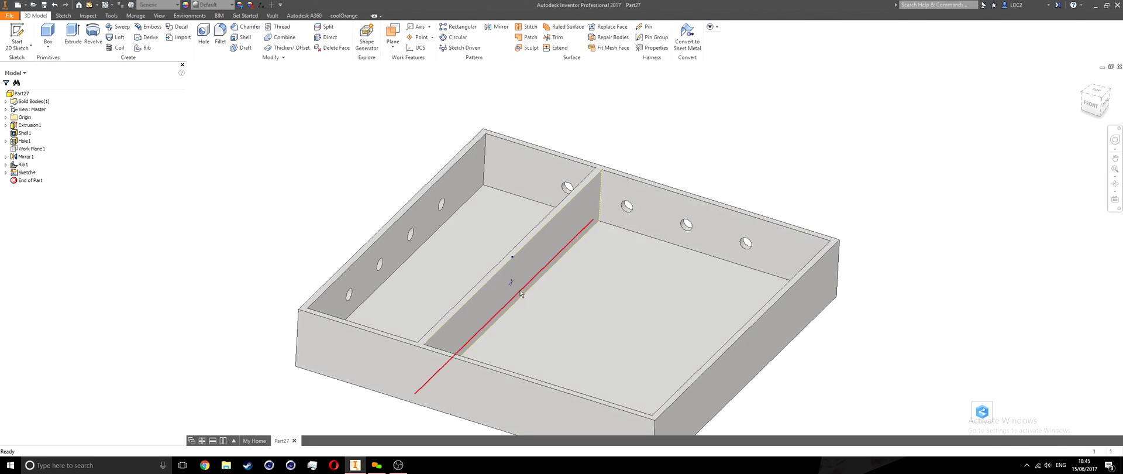
middle_drag(619, 258, 574, 243)
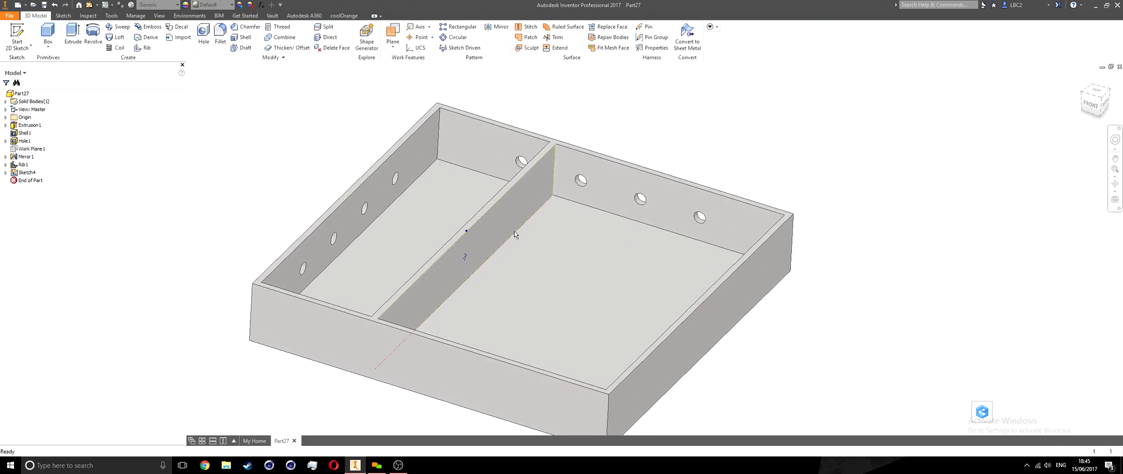
Cut a simple 10 mm hole at the sketch point on the divider, ending at the divider's opposite face.
click(203, 39)
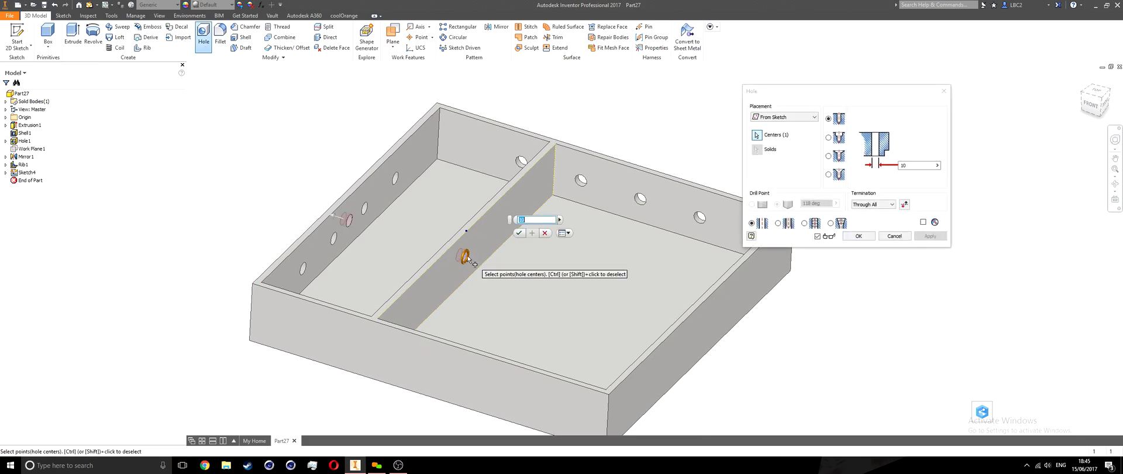
scroll(468, 259, up, 3)
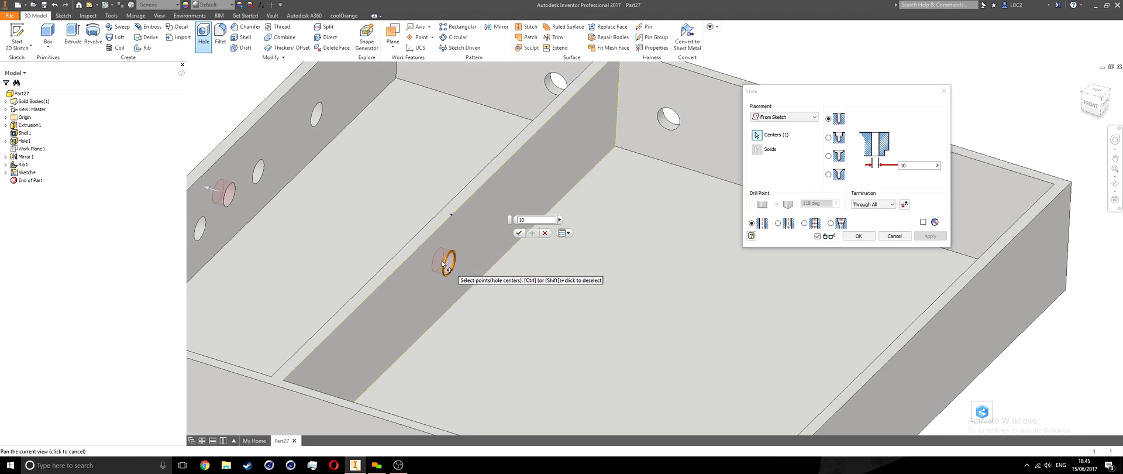
click(915, 166)
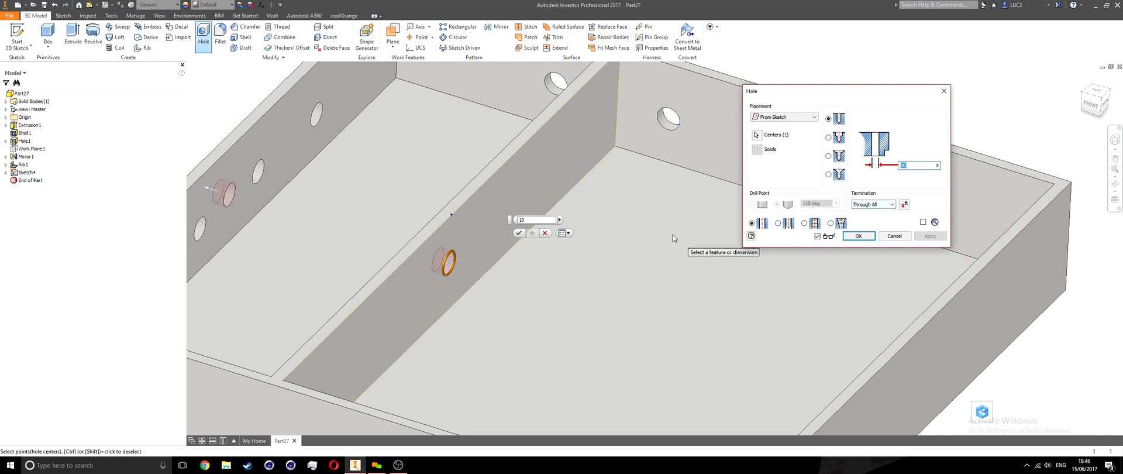
middle_drag(575, 243, 680, 255)
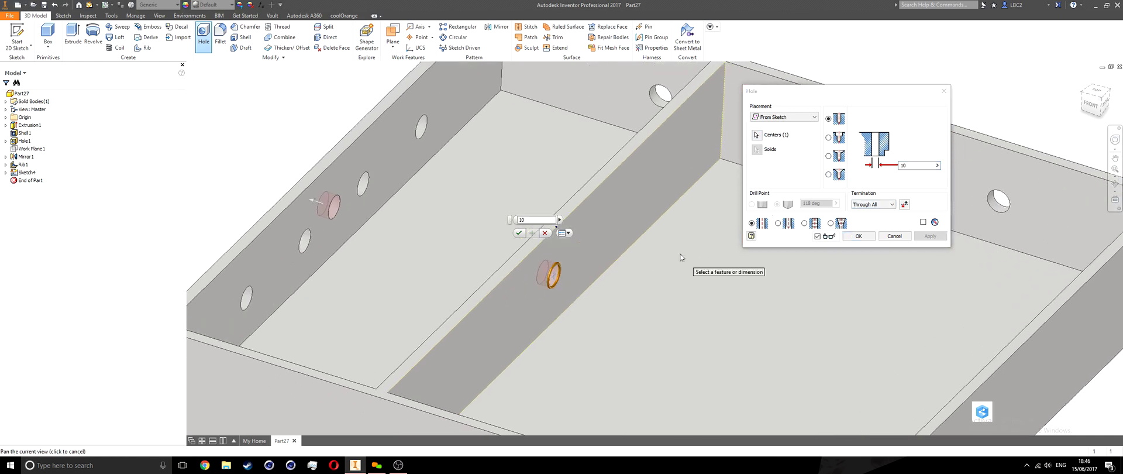
click(871, 205)
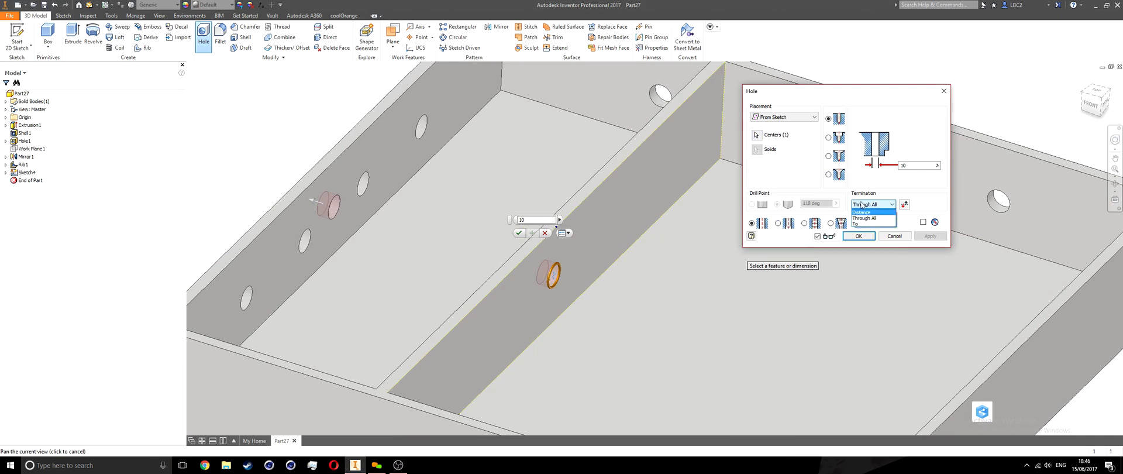
click(860, 224)
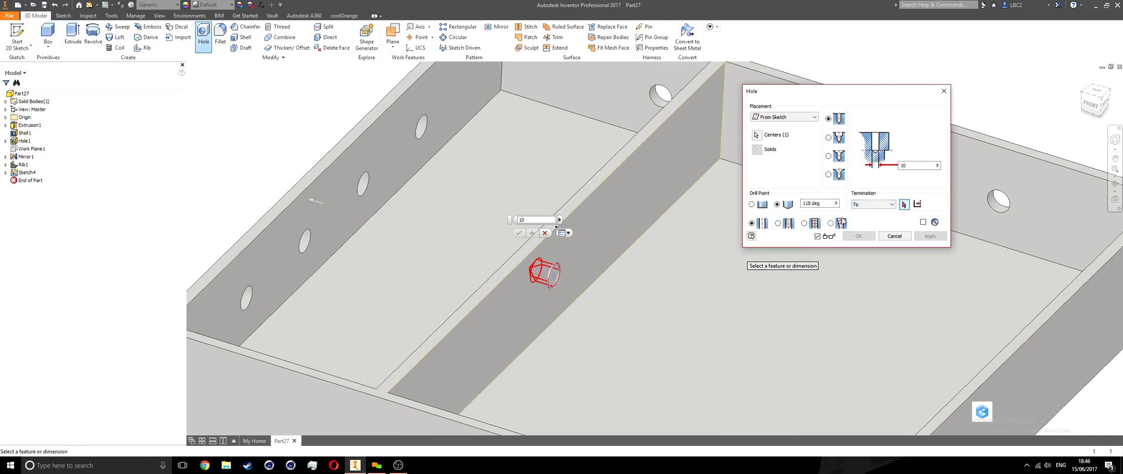
shift+middle_drag(489, 285, 528, 237)
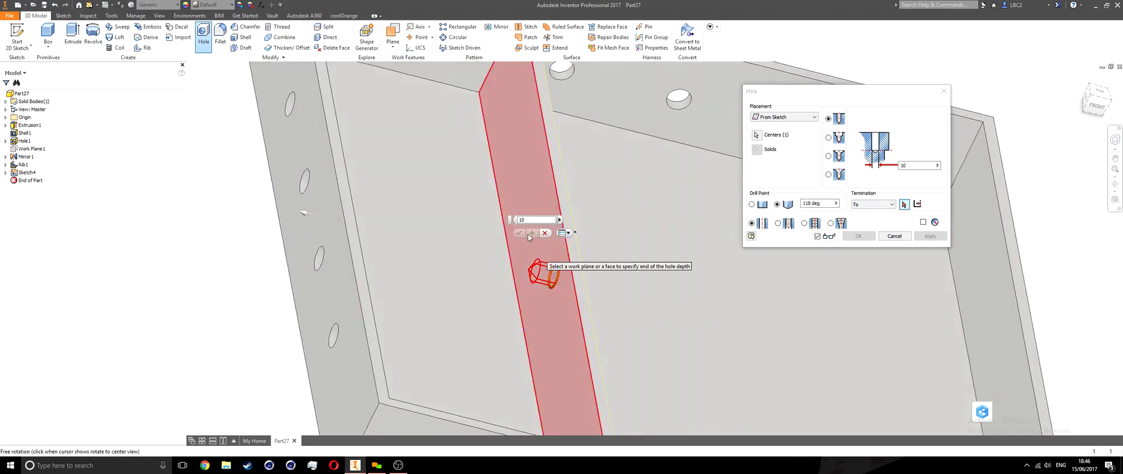
click(517, 133)
shift+middle_drag(599, 318, 509, 271)
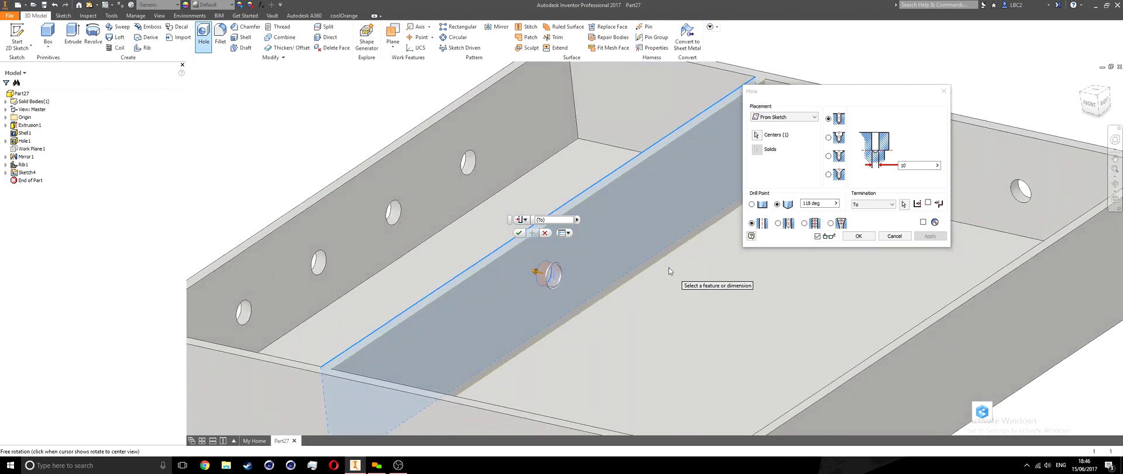
shift+middle_drag(616, 282, 594, 301)
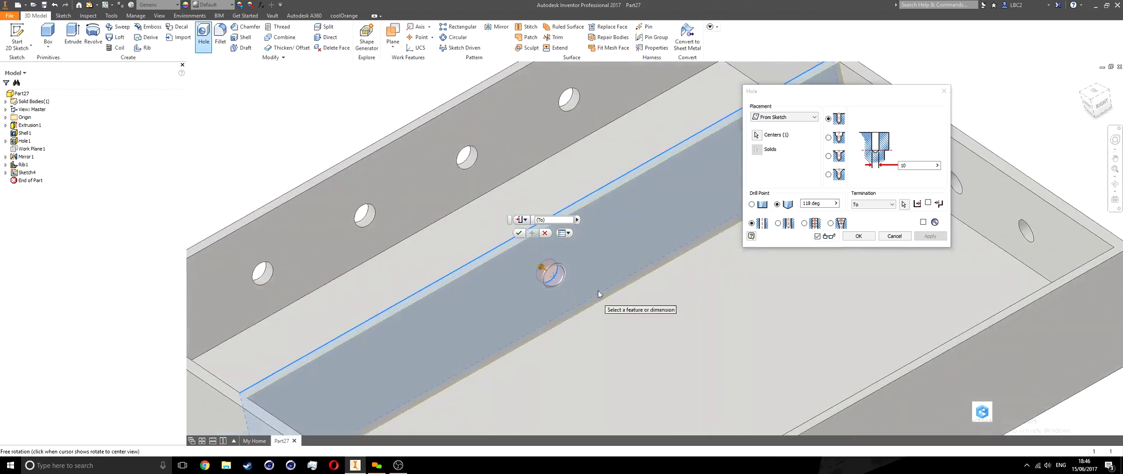
click(858, 237)
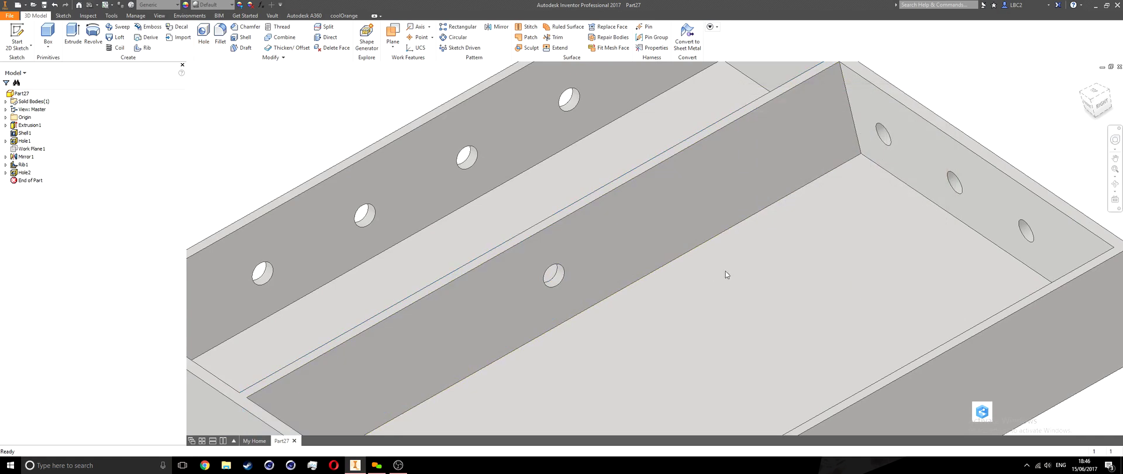
Rename the part's solid body to Base.
scroll(727, 269, down, 3)
shift+middle_drag(727, 269, 587, 260)
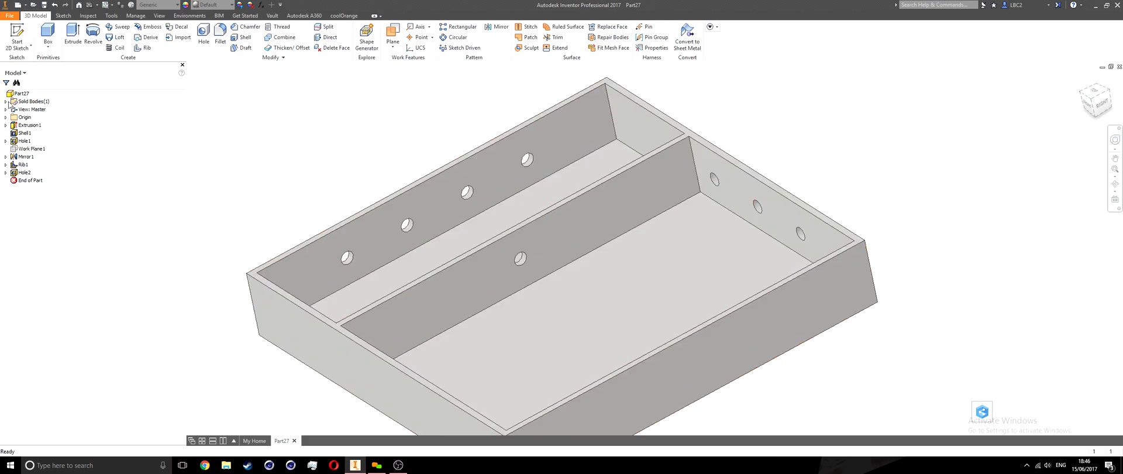
click(32, 103)
click(6, 102)
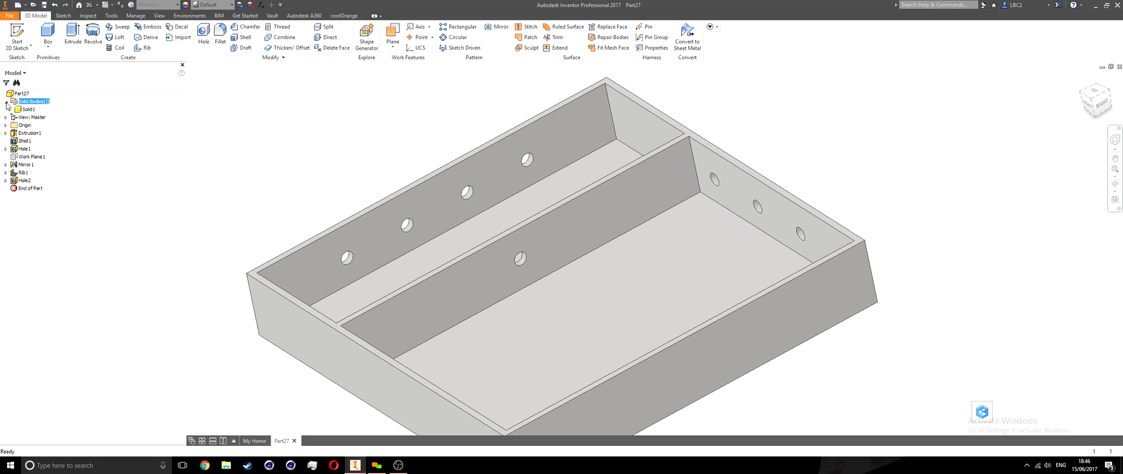
click(29, 110)
click(31, 110)
click(228, 144)
Start a sketch on the inner face of the four-hole wall and project the edge of the hole nearest the front corner.
click(24, 35)
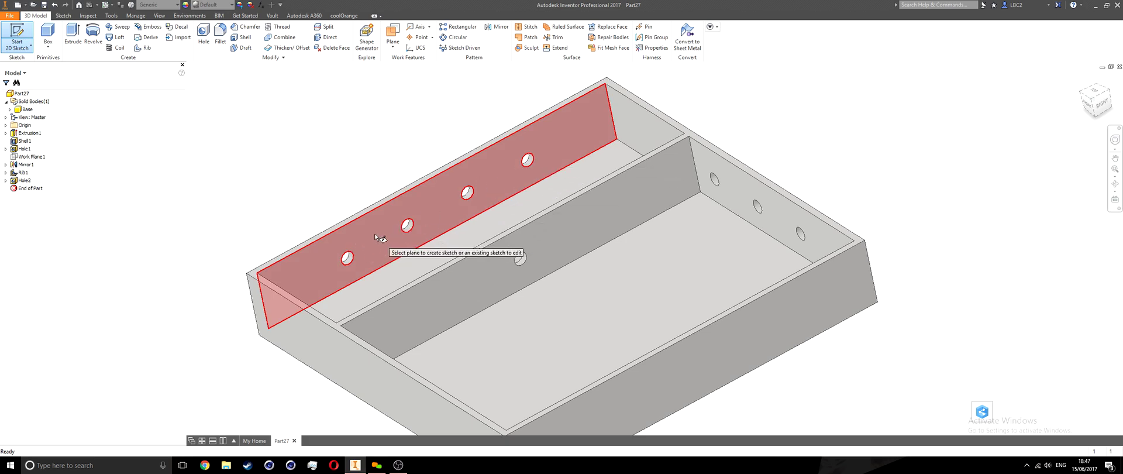
click(350, 237)
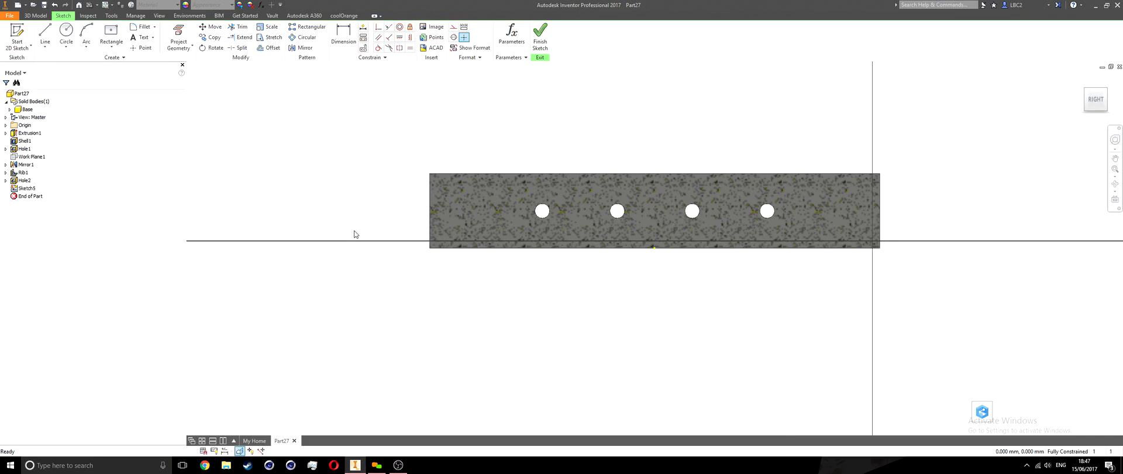
scroll(530, 217, up, 5)
middle_drag(530, 217, 376, 255)
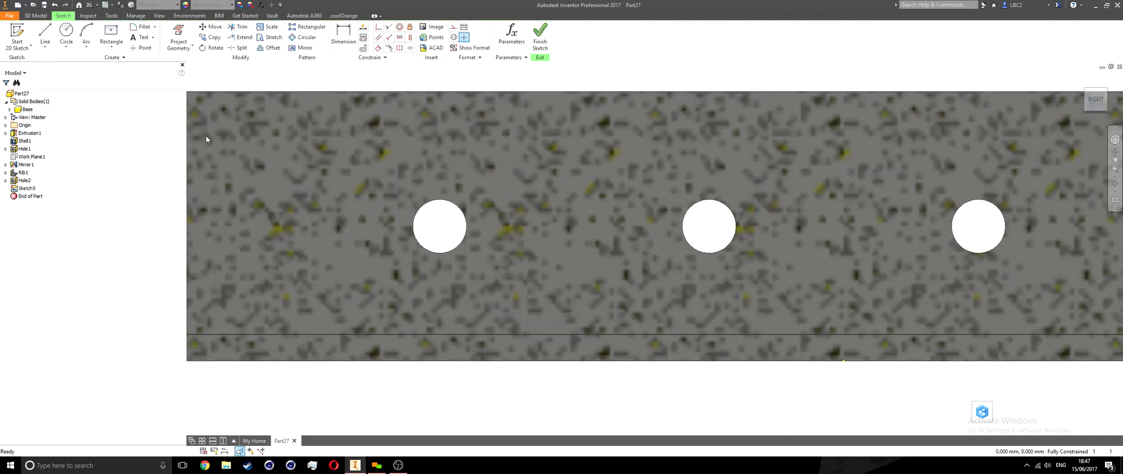
click(184, 36)
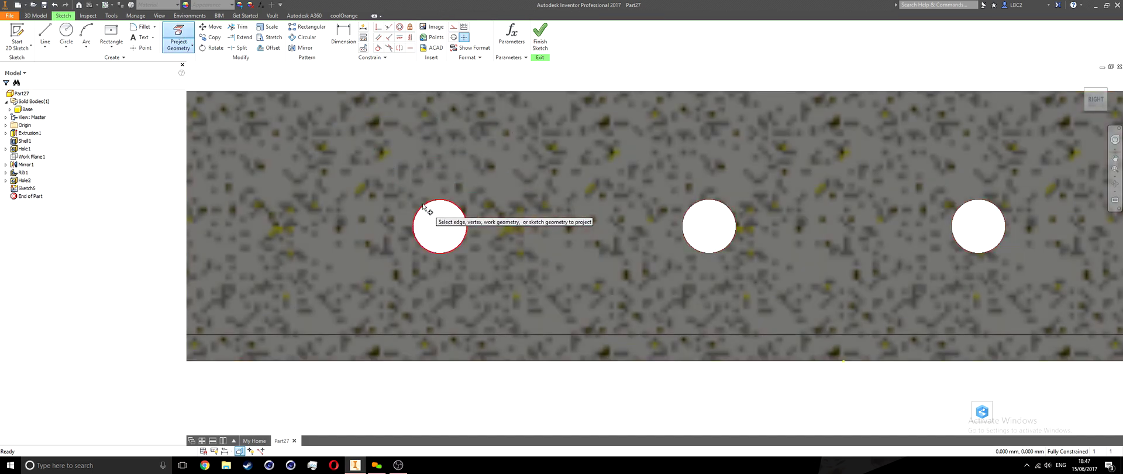
click(272, 226)
Draw a circle with a 10 mm radius concentric with the projected hole and finish the sketch.
click(67, 34)
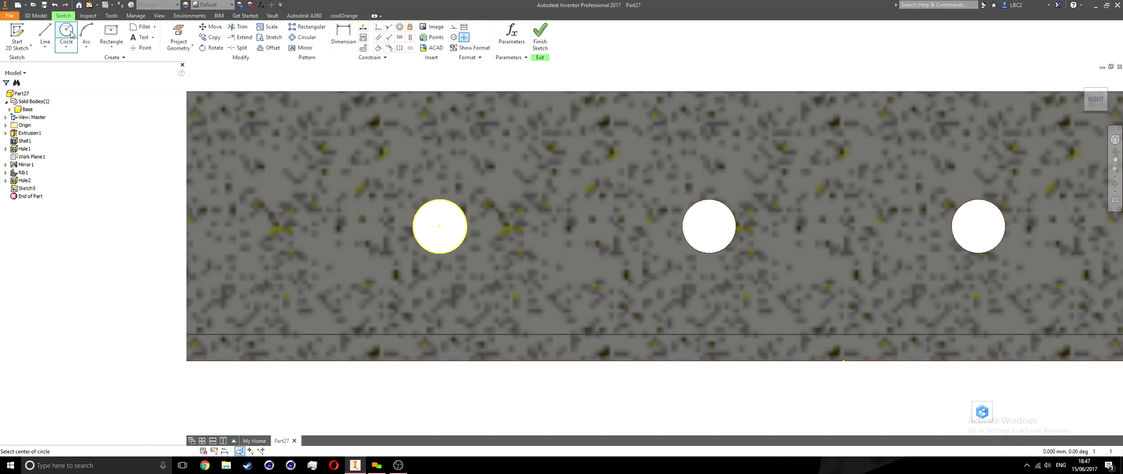
click(440, 226)
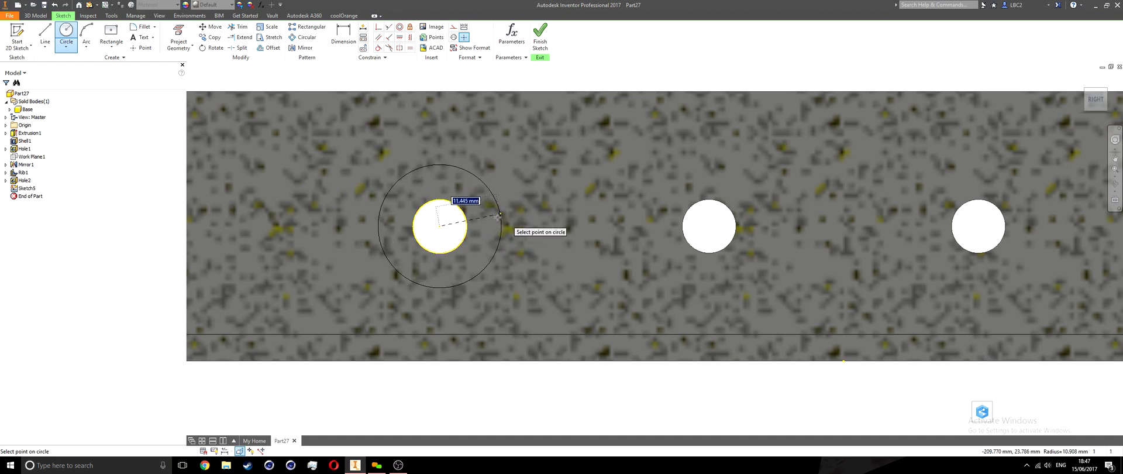
text(10)
key(Return)
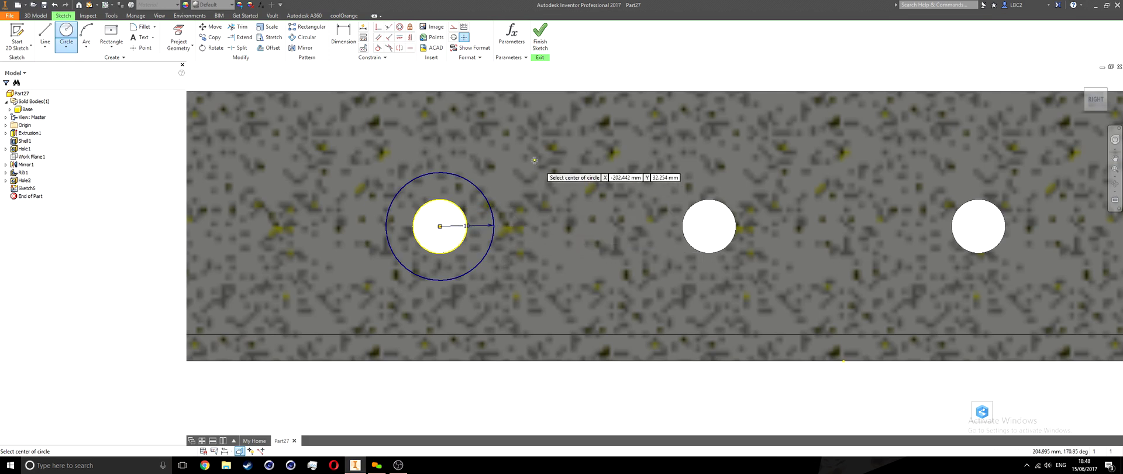
click(537, 42)
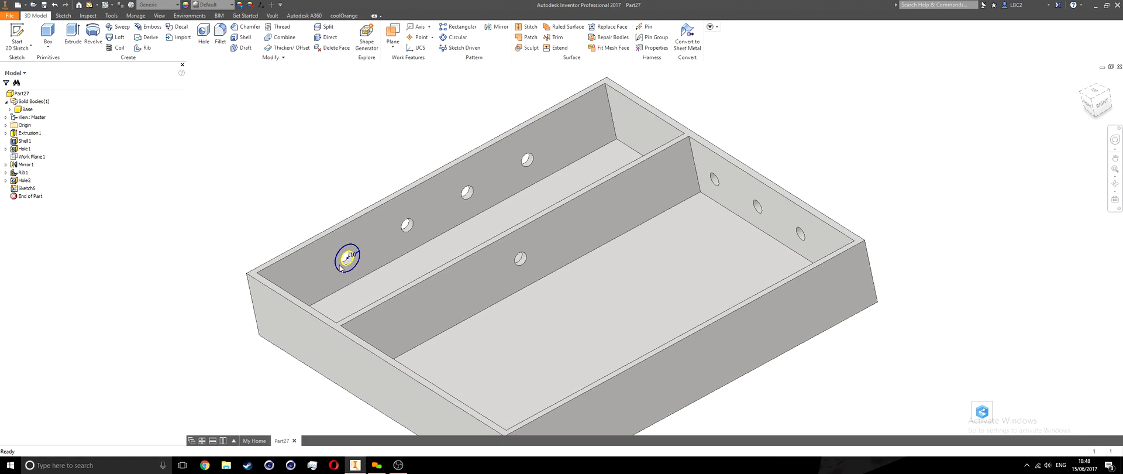
Extrude the circle's ring and inner disc 5 mm from the wall into the tray as a new solid.
middle_drag(322, 230, 308, 240)
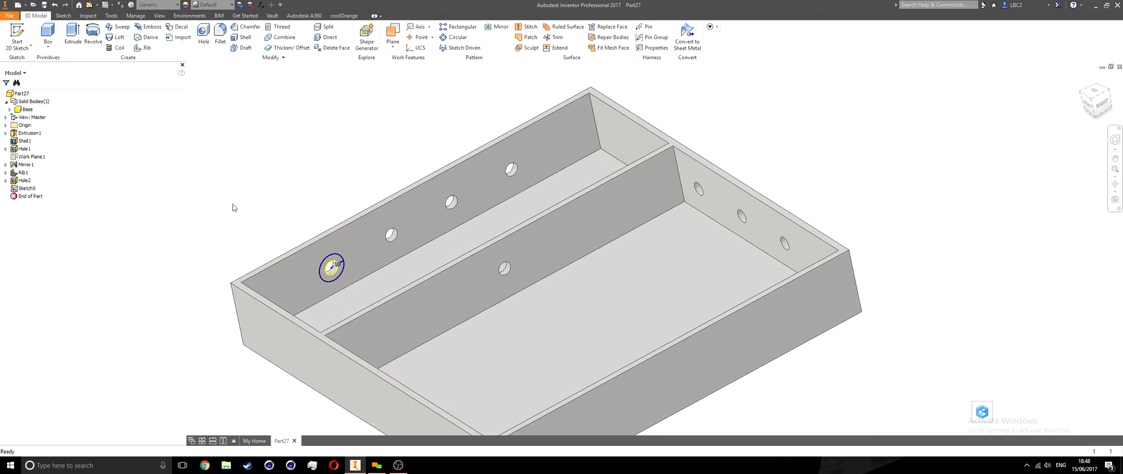
click(73, 37)
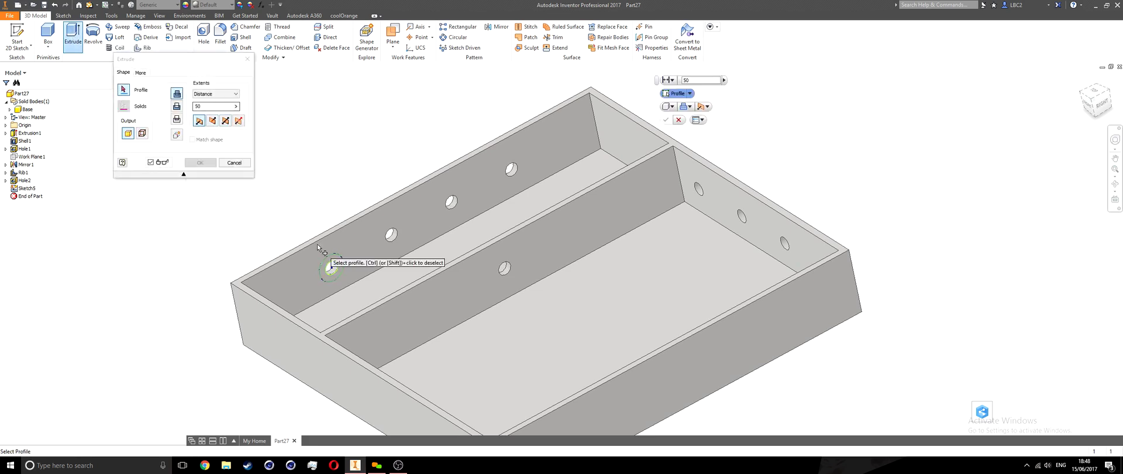
scroll(331, 264, up, 5)
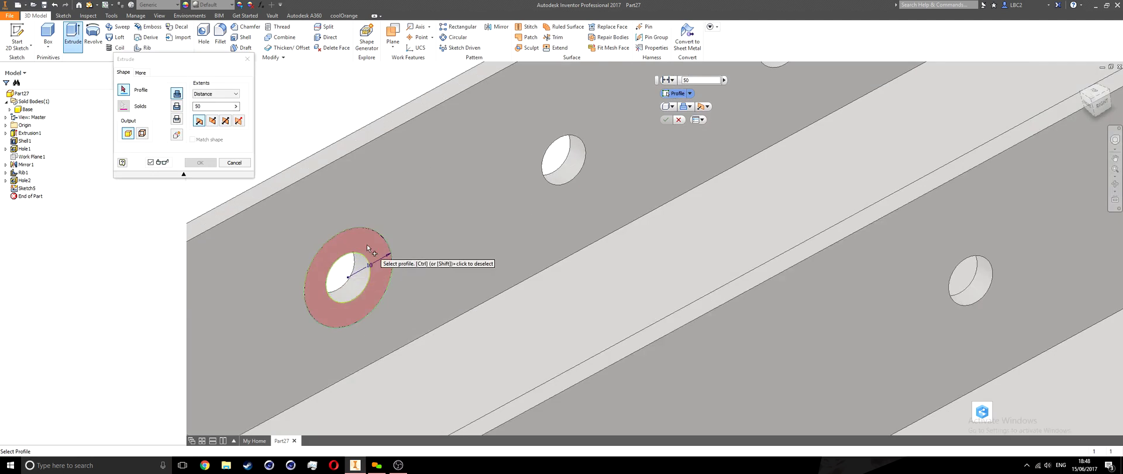
click(368, 246)
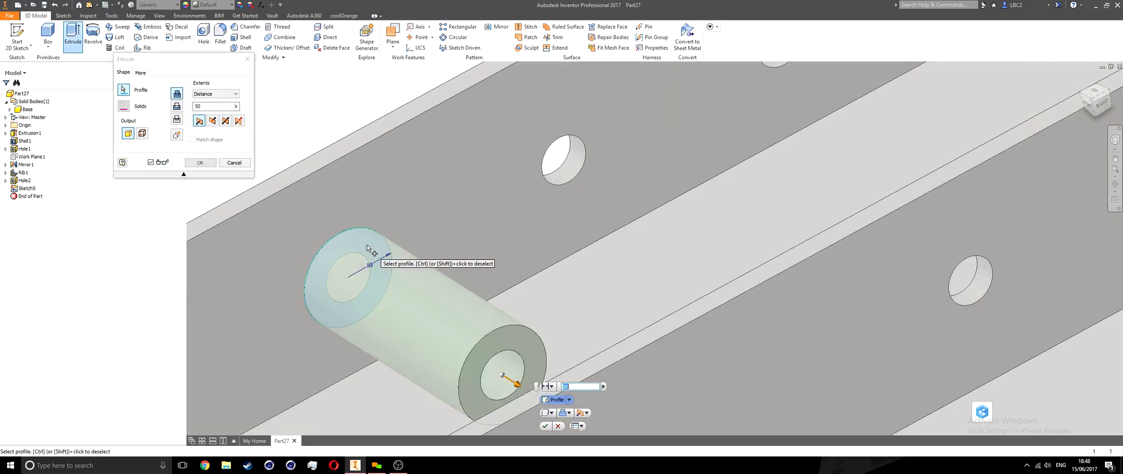
click(357, 275)
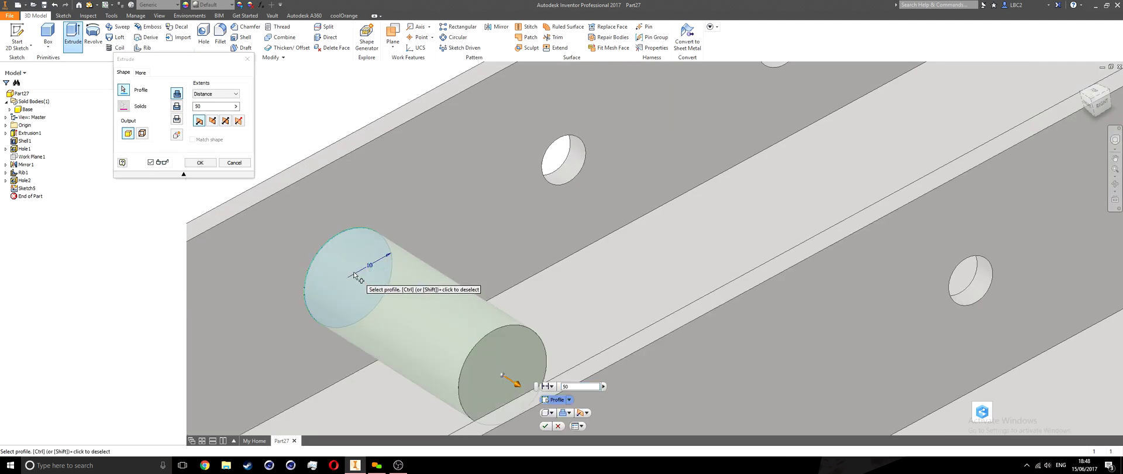
scroll(367, 290, down, 3)
shift+middle_drag(372, 285, 442, 252)
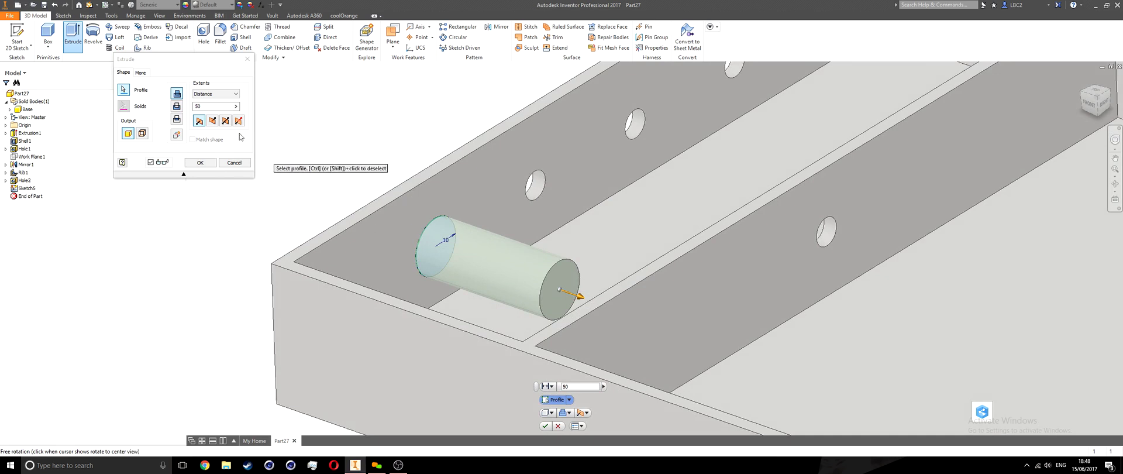
click(214, 106)
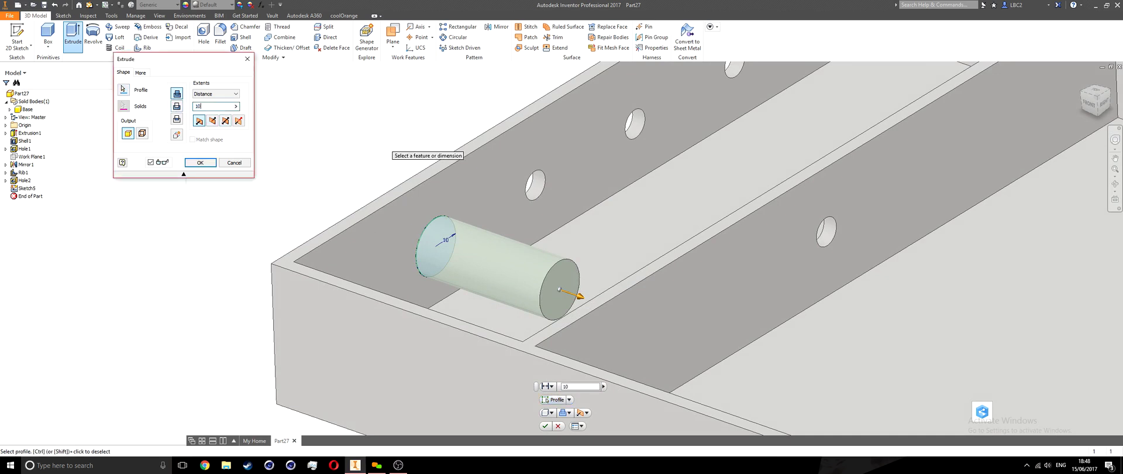
shift+middle_drag(535, 209, 515, 245)
click(167, 104)
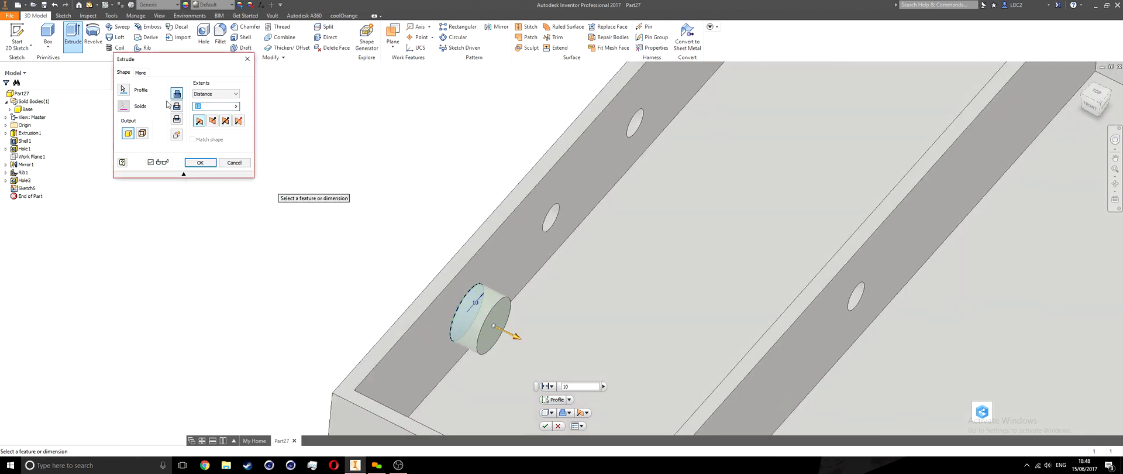
text(5)
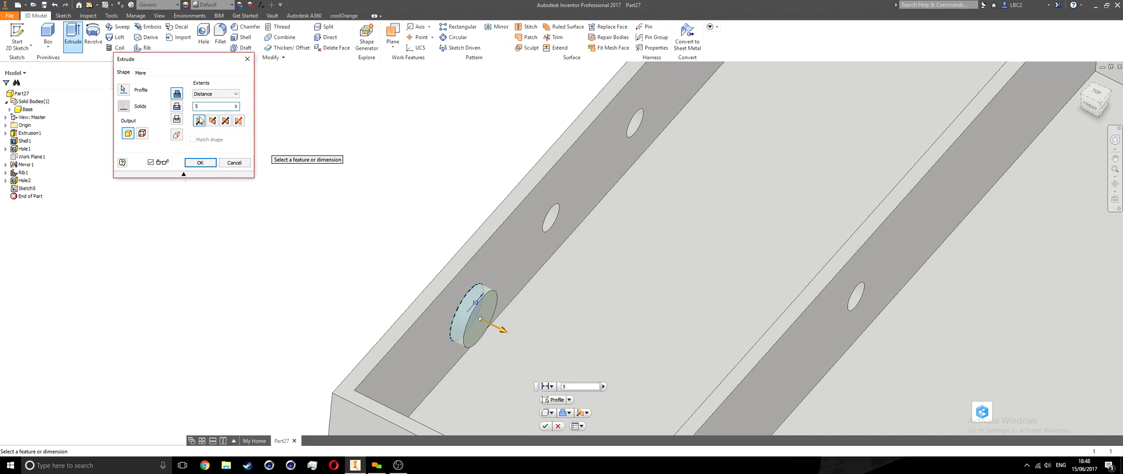
click(177, 137)
click(200, 163)
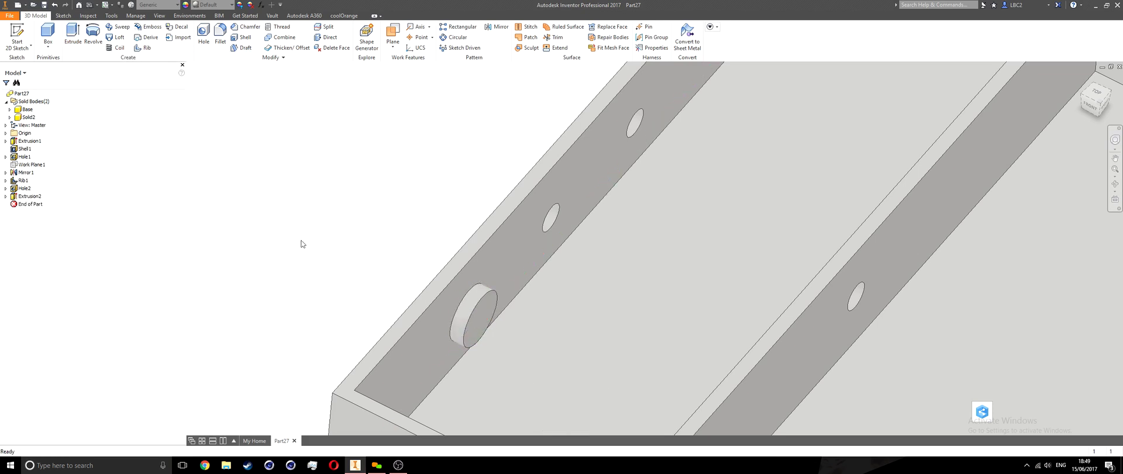
Examine which geometry belongs to the Base body and which to the new disc body, from inside and outside the tray.
key(Home)
middle_drag(268, 166, 316, 183)
click(27, 110)
click(28, 118)
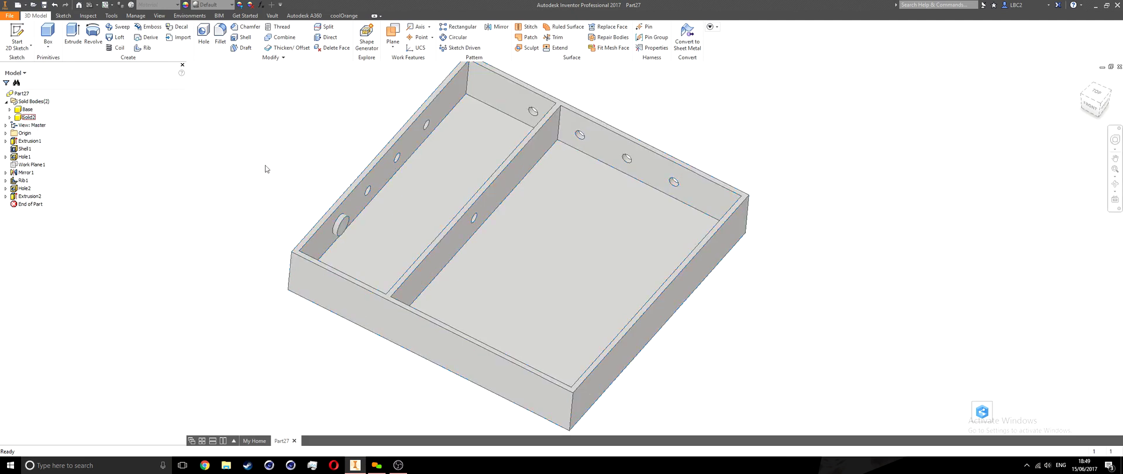
shift+middle_drag(283, 193, 405, 200)
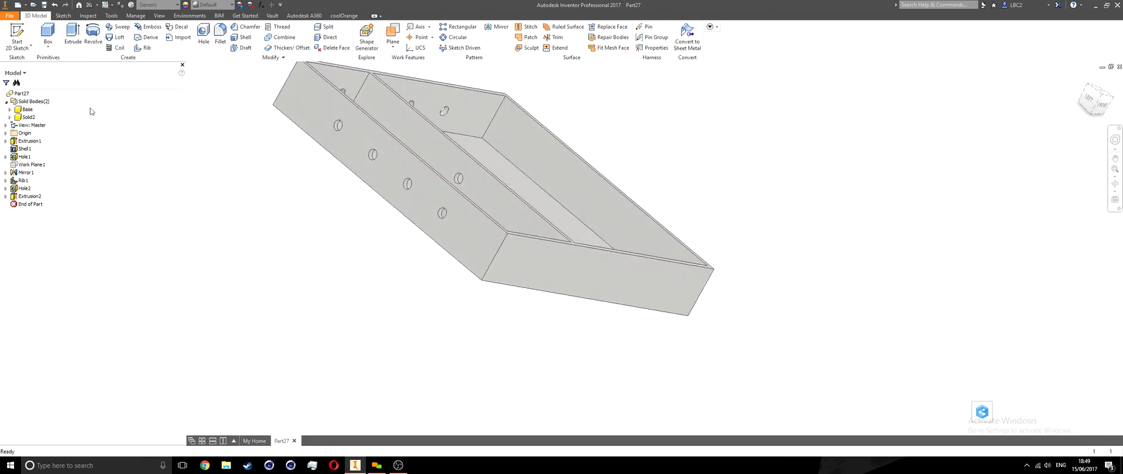
click(17, 36)
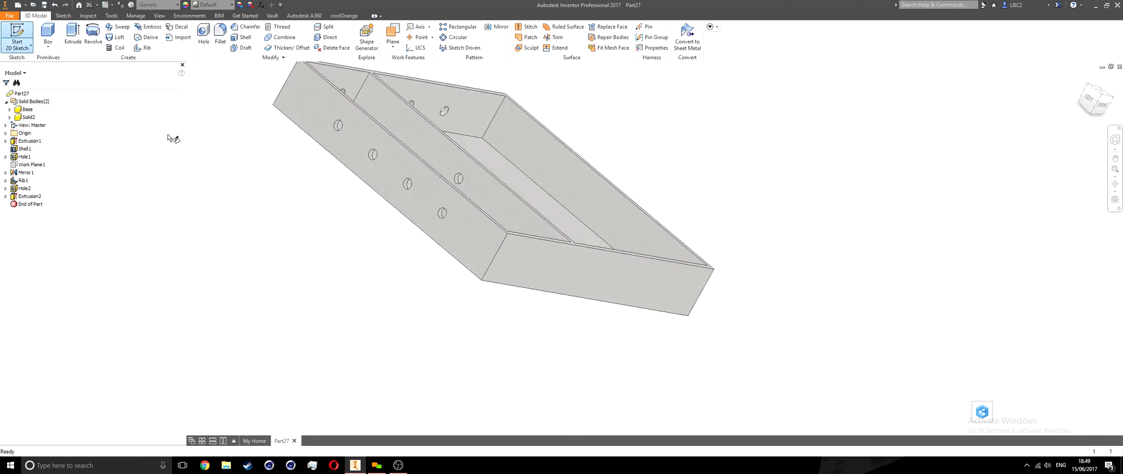
mouse_move(296, 244)
shift+middle_down()
mouse_move(315, 268)
mouse_move(279, 269)
mouse_move(446, 245)
shift+middle_up()
scroll(457, 243, down, 5)
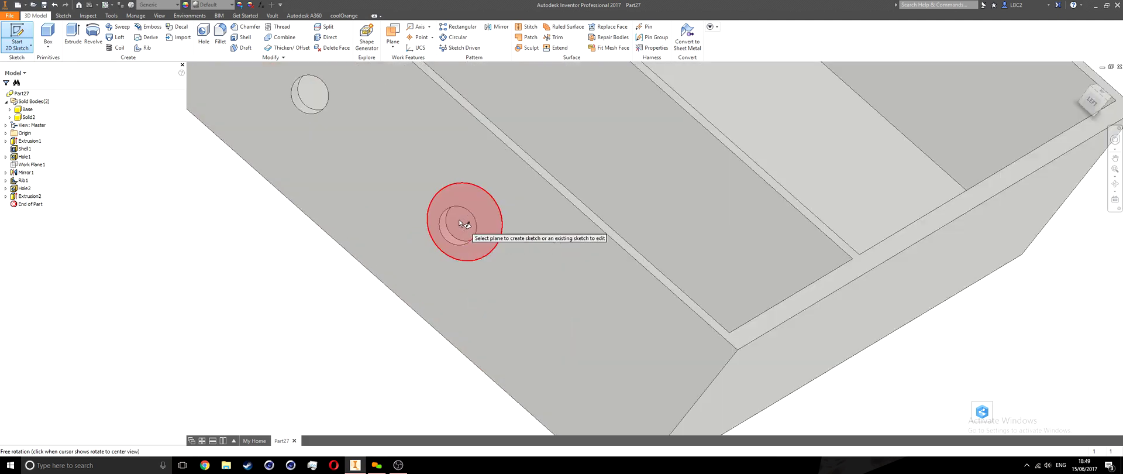
shift+middle_drag(461, 222, 388, 226)
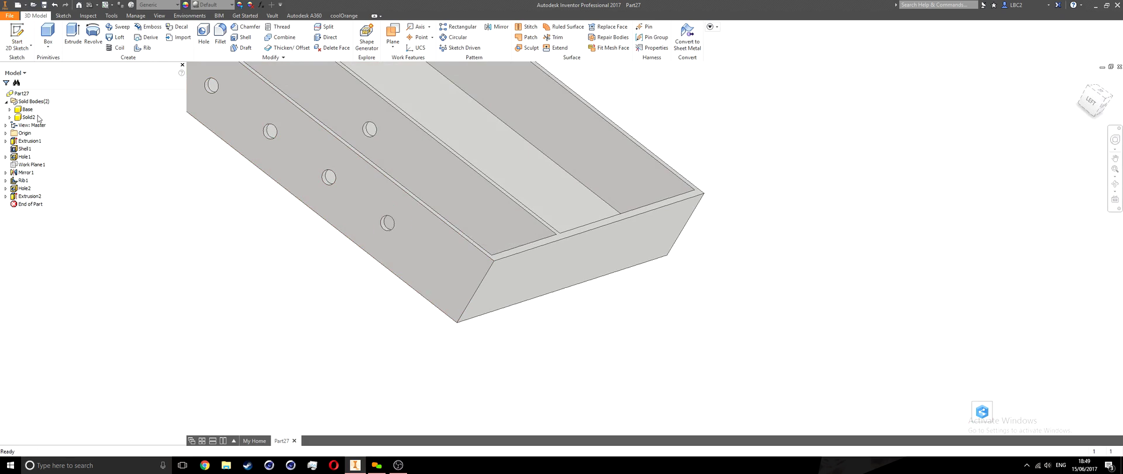
Hide the Base body to view the disc body on its own, and show the Base body again.
right_click(27, 110)
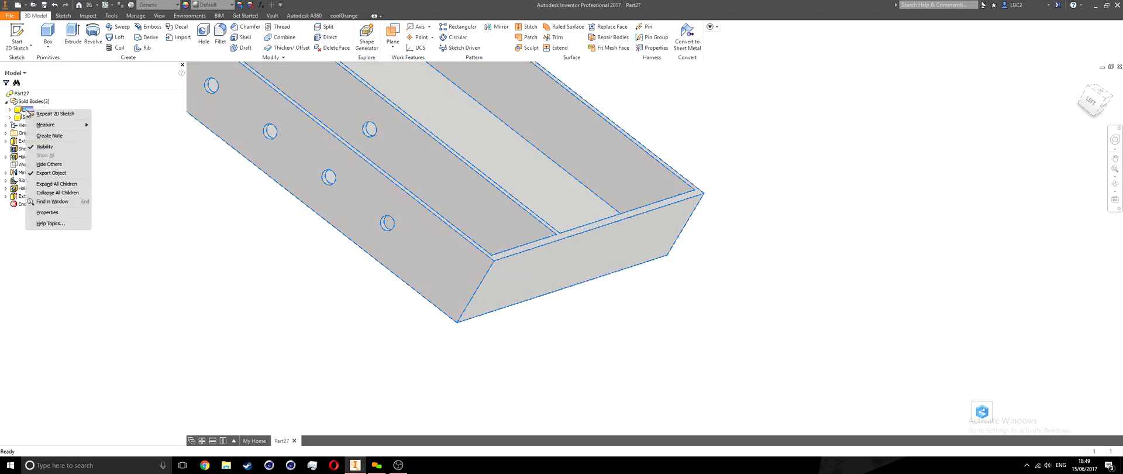
click(50, 148)
shift+middle_drag(282, 233, 341, 235)
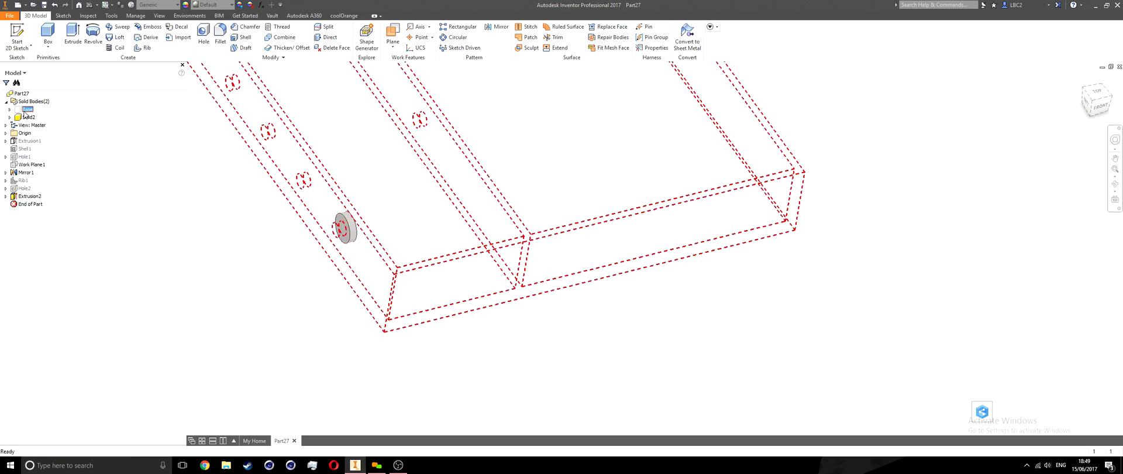
right_click(26, 109)
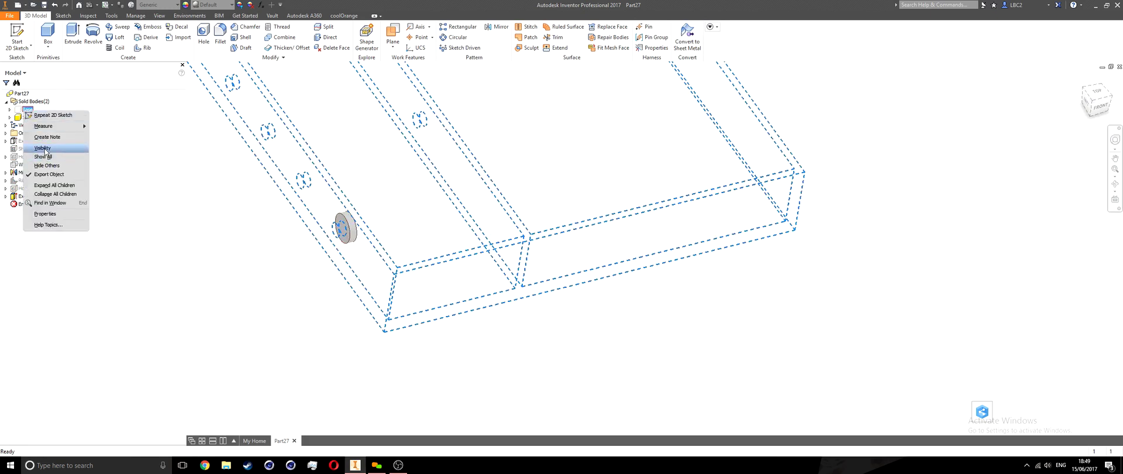
click(44, 149)
Start a sketch on the disc face behind the wall hole nearest the front corner, project the hole's circular edge, and finish the sketch.
click(17, 38)
shift+middle_drag(220, 238, 305, 238)
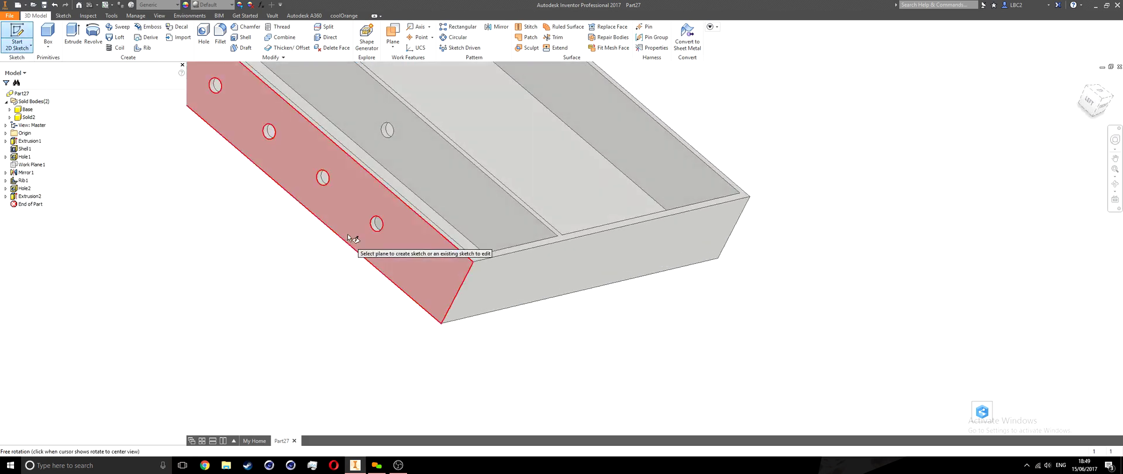
click(379, 224)
middle_drag(631, 239, 361, 261)
scroll(492, 249, up, 5)
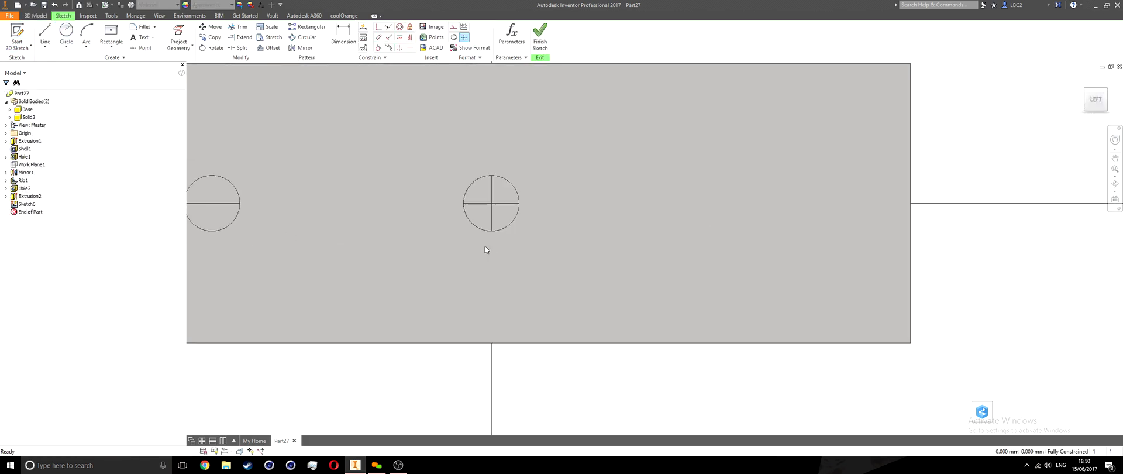
click(180, 39)
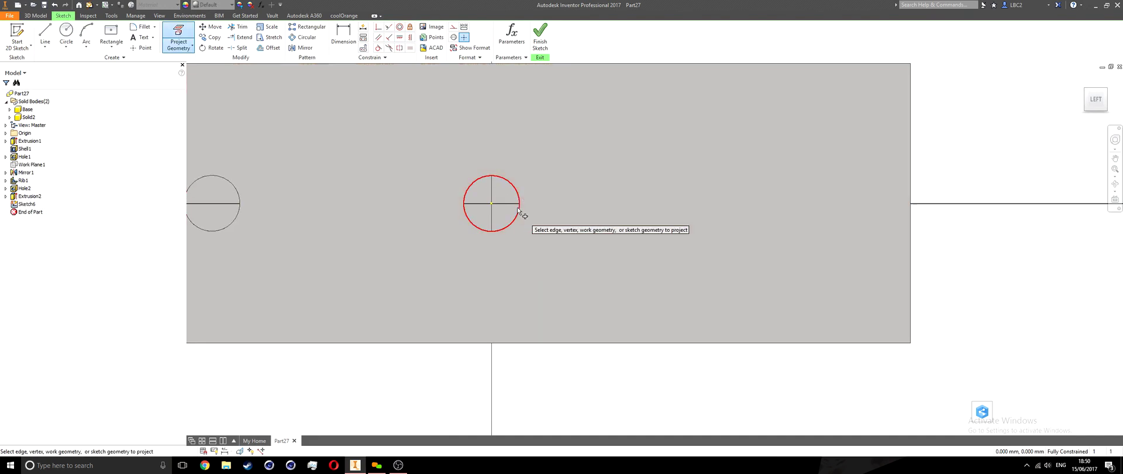
click(518, 206)
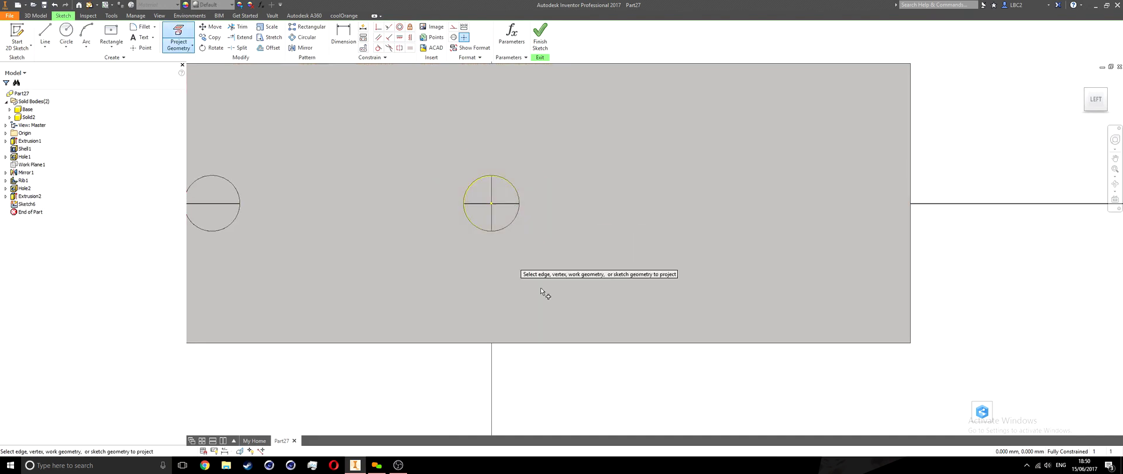
key(Escape)
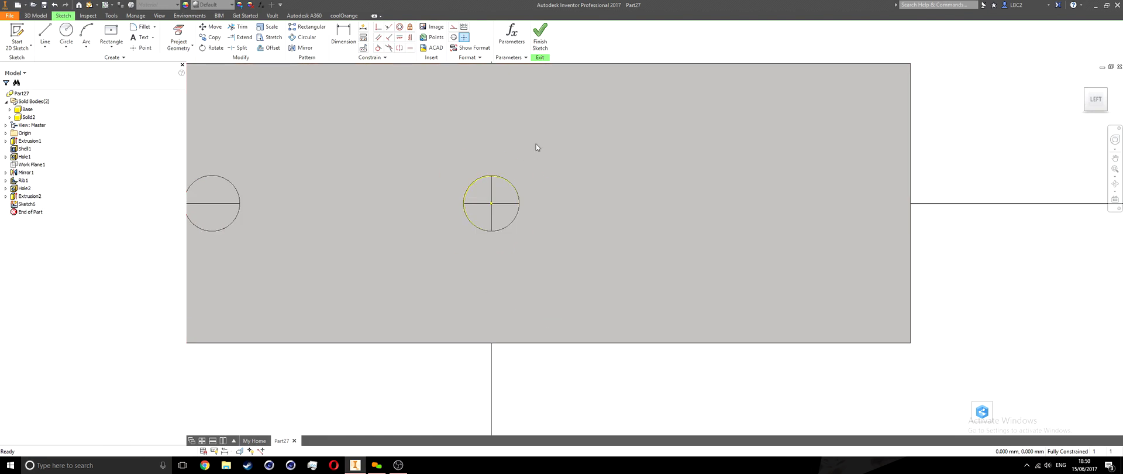
click(539, 35)
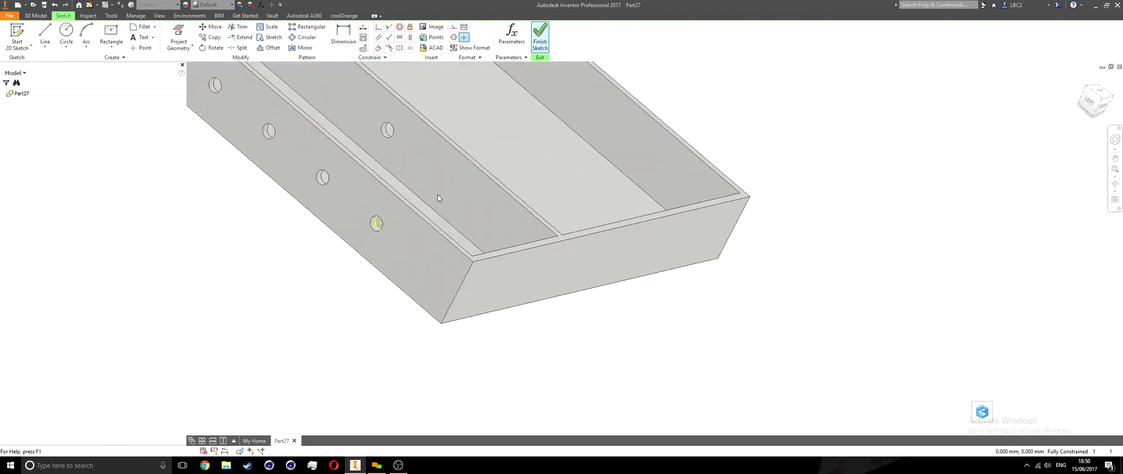
Extrude the projected circle 10 mm outward through the wall hole as a new solid.
mouse_move(402, 259)
shift+middle_down()
mouse_move(333, 258)
mouse_move(401, 251)
shift+middle_up()
scroll(388, 208, up, 6)
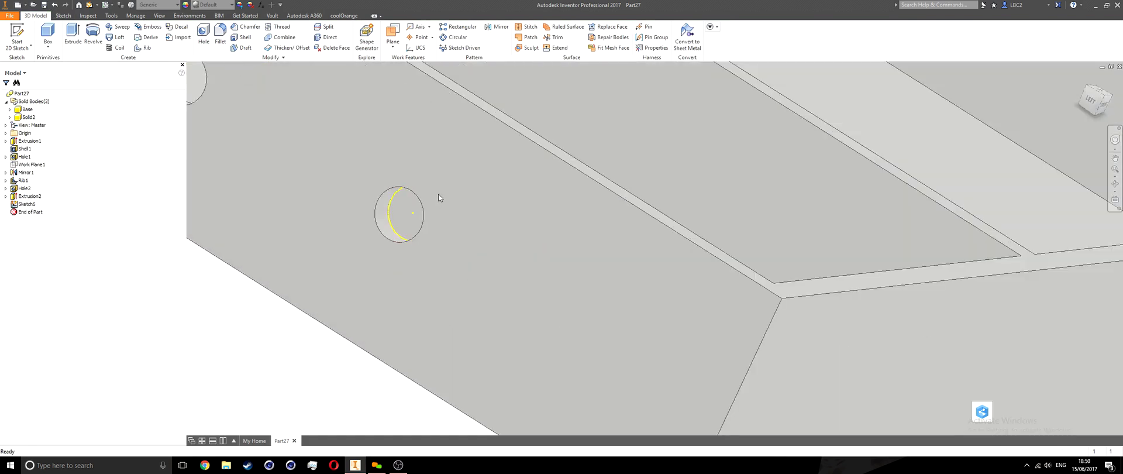
scroll(438, 194, down, 5)
shift+middle_drag(429, 199, 325, 237)
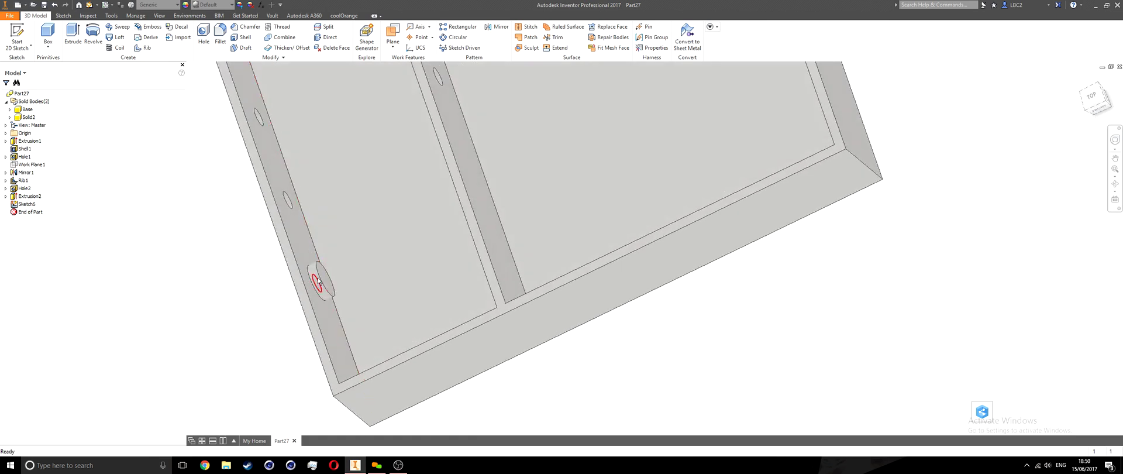
shift+middle_drag(326, 288, 419, 262)
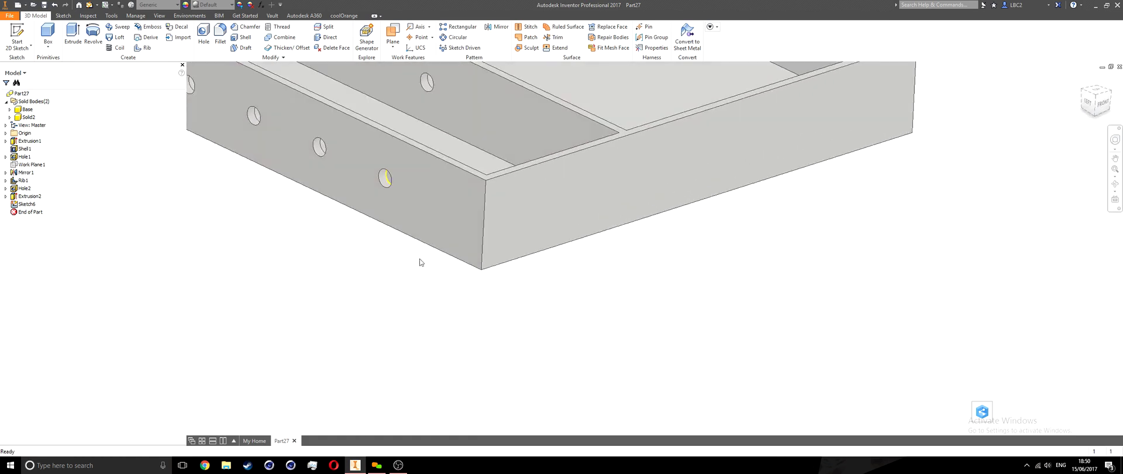
click(74, 37)
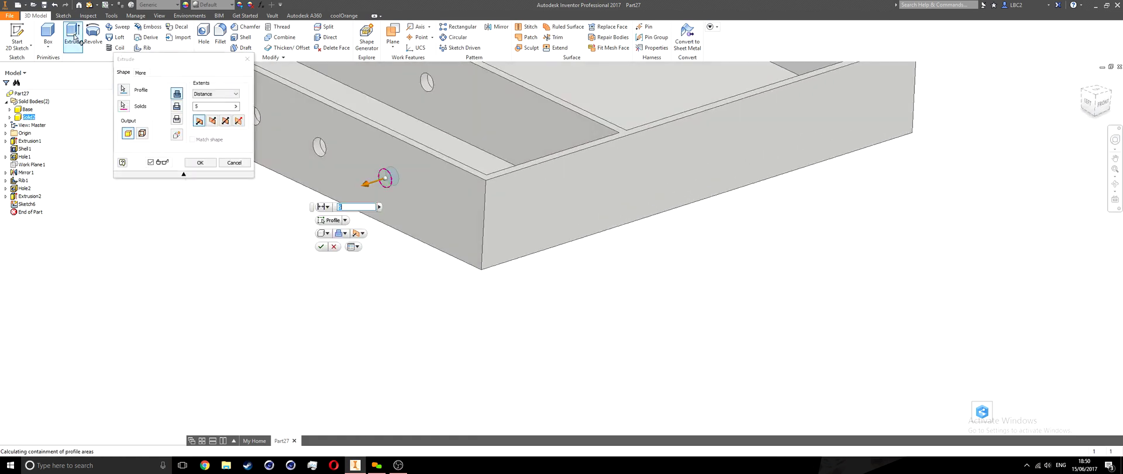
shift+middle_drag(372, 166, 425, 158)
scroll(425, 158, down, 3)
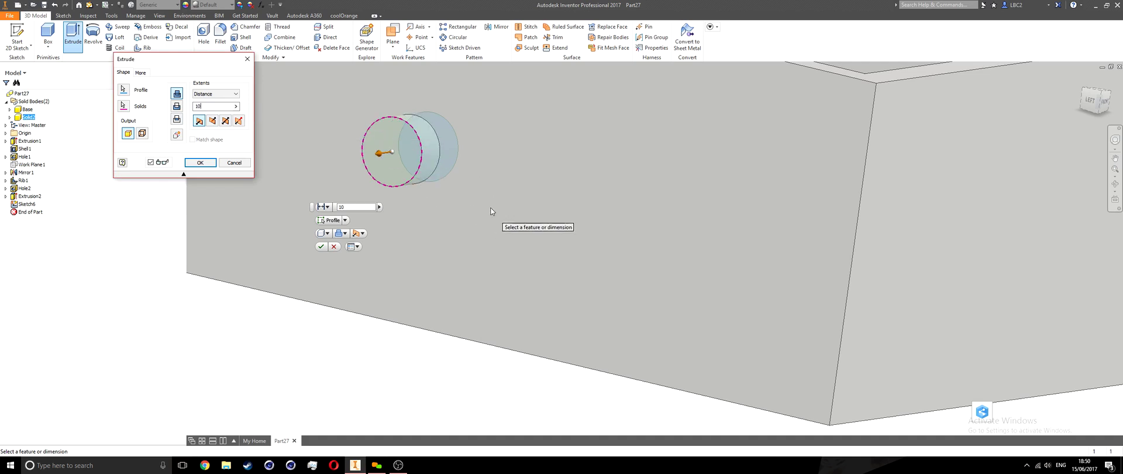
click(179, 138)
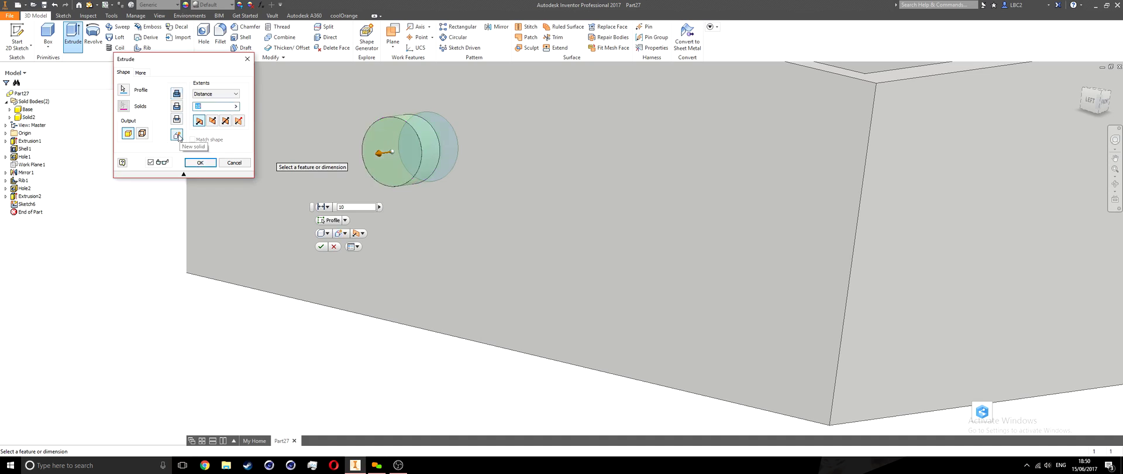
click(200, 162)
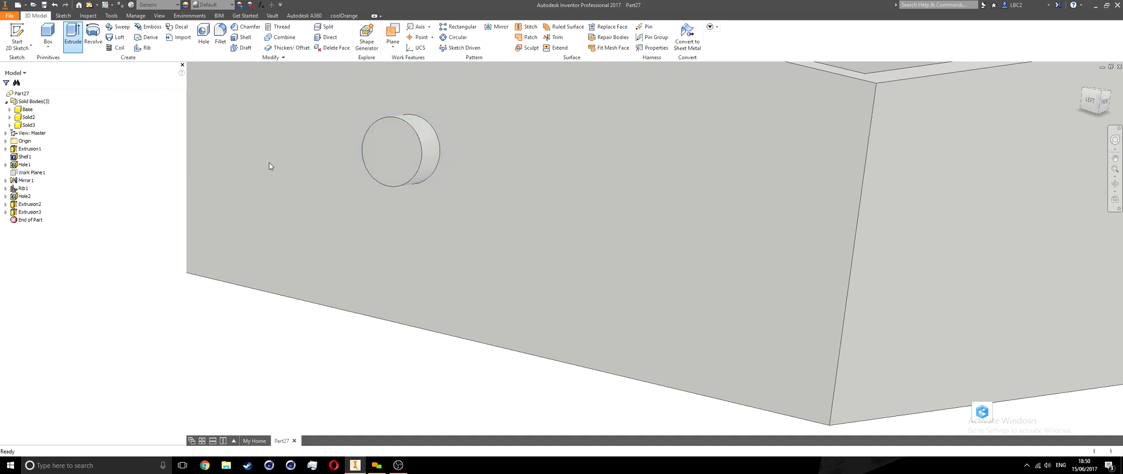
Combine the disc body as base with the outward peg body as toolbody, using Join.
key(F5)
key(F5)
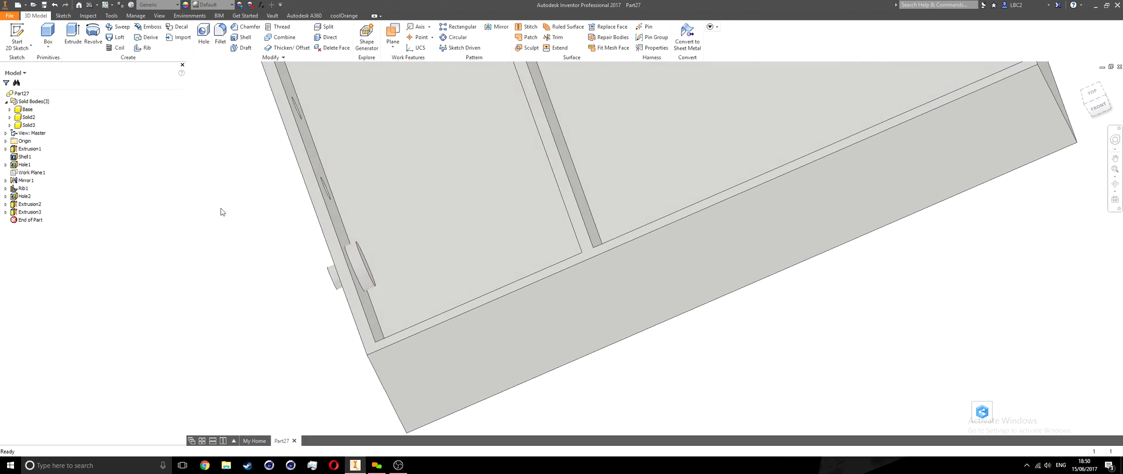
click(278, 38)
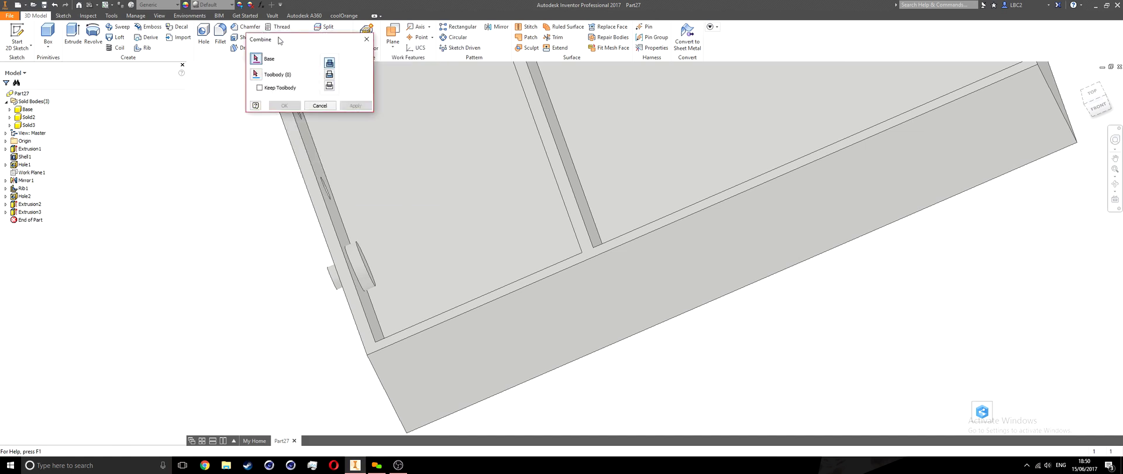
drag(278, 38, 482, 128)
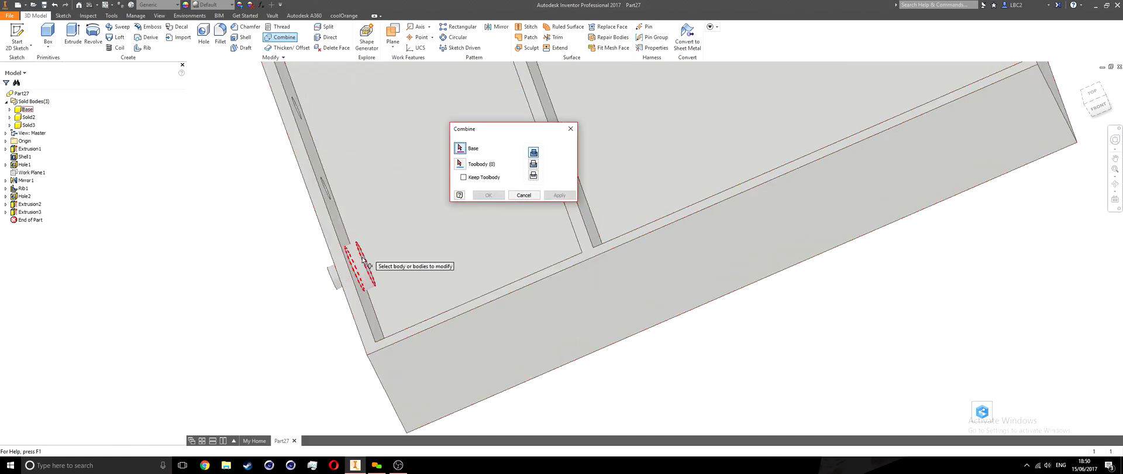
shift+middle_drag(368, 277, 341, 281)
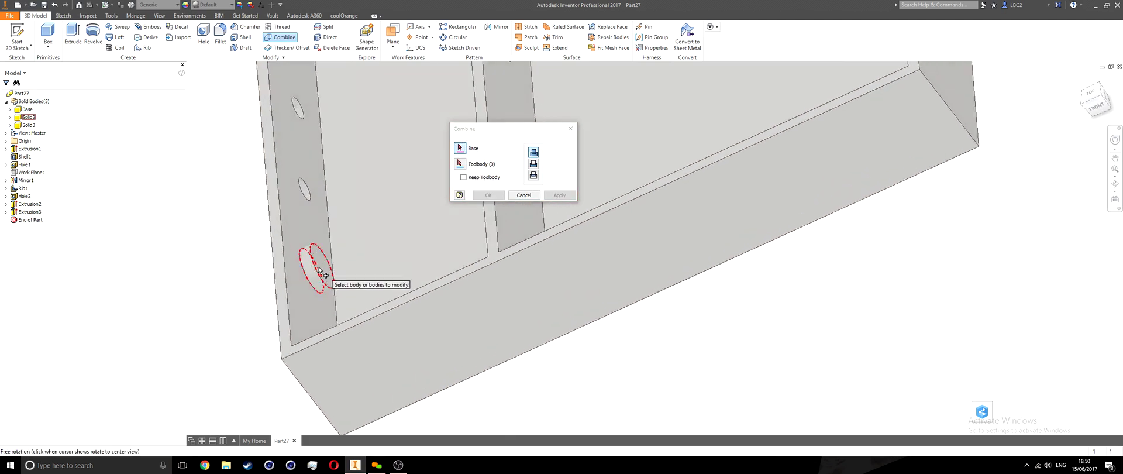
click(323, 274)
shift+middle_drag(323, 275, 413, 246)
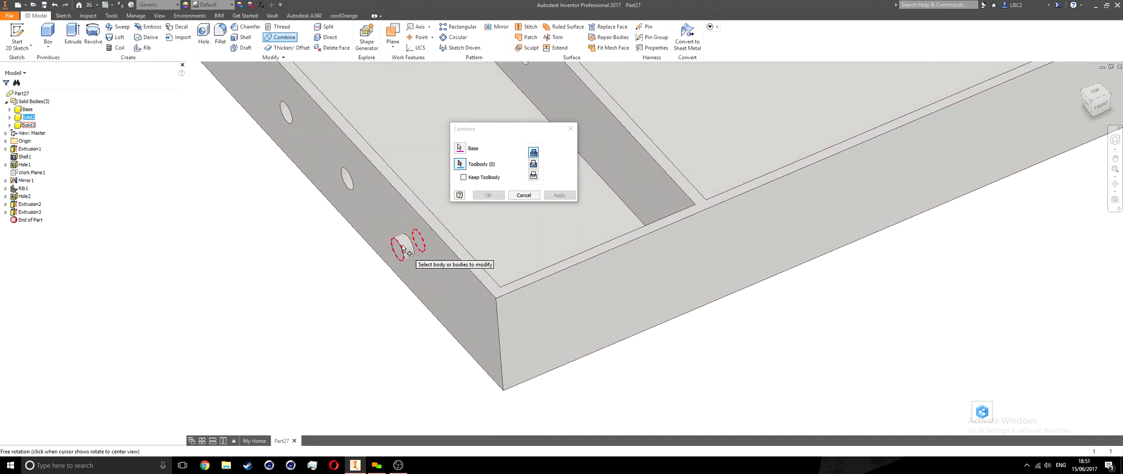
click(402, 248)
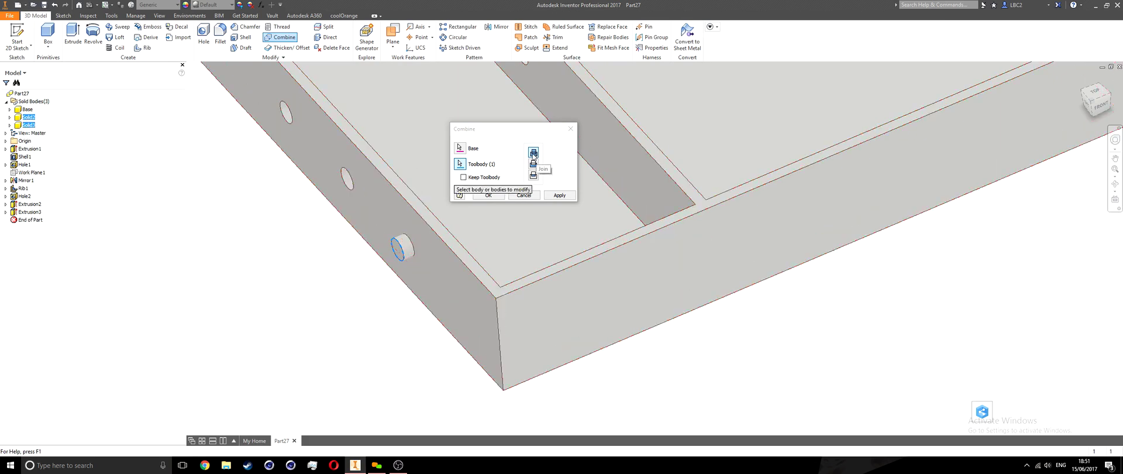
click(487, 195)
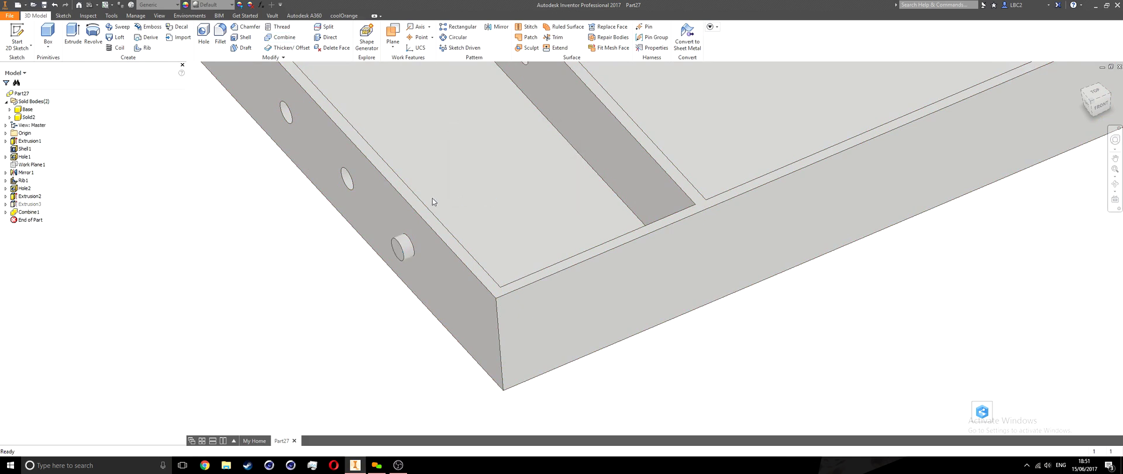
Rename the combined disc-and-peg solid body as Connector.
shift+middle_drag(301, 203, 193, 201)
click(22, 117)
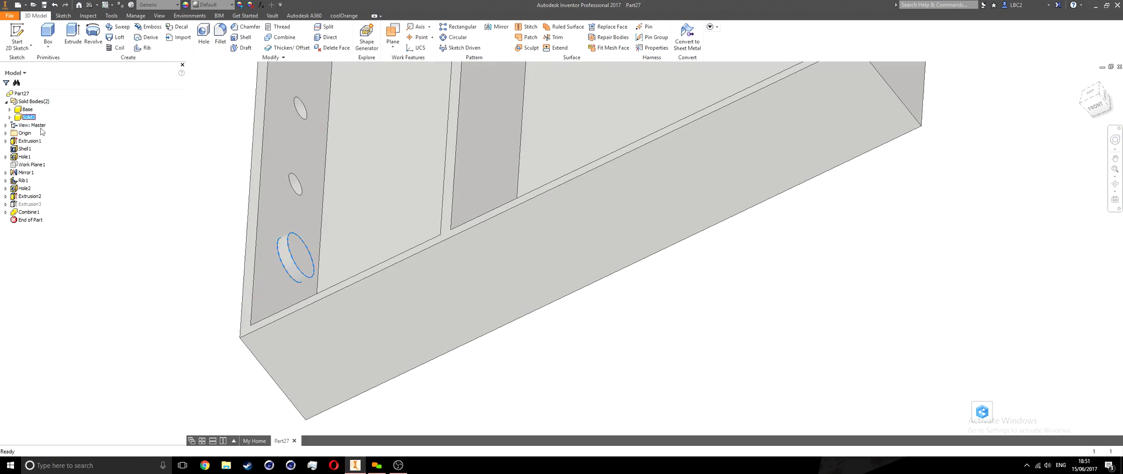
shift+middle_drag(279, 248, 366, 269)
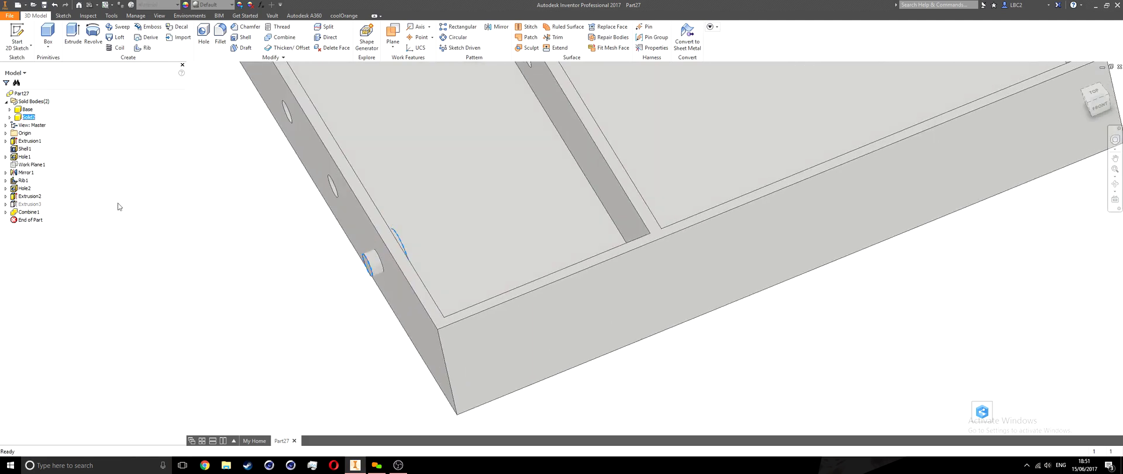
click(27, 109)
shift+middle_drag(240, 171, 332, 169)
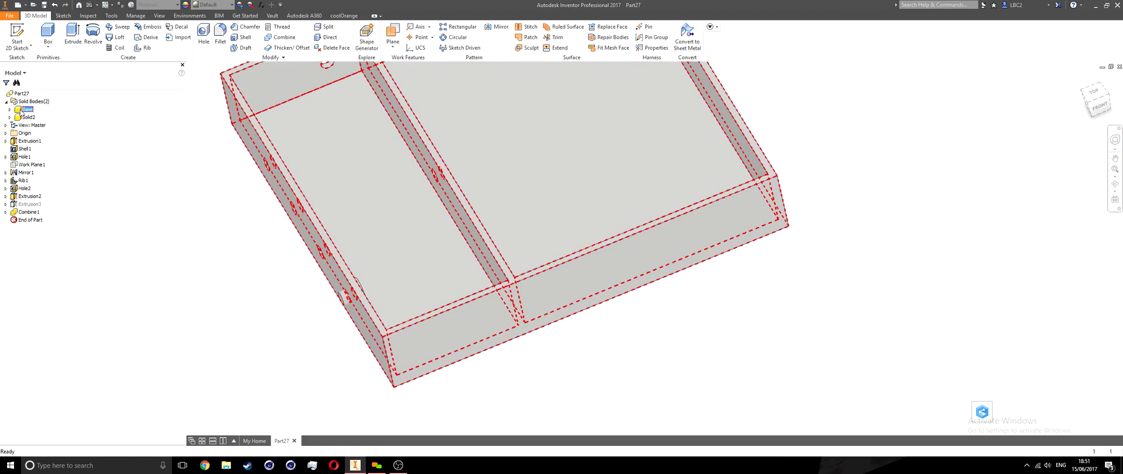
click(26, 117)
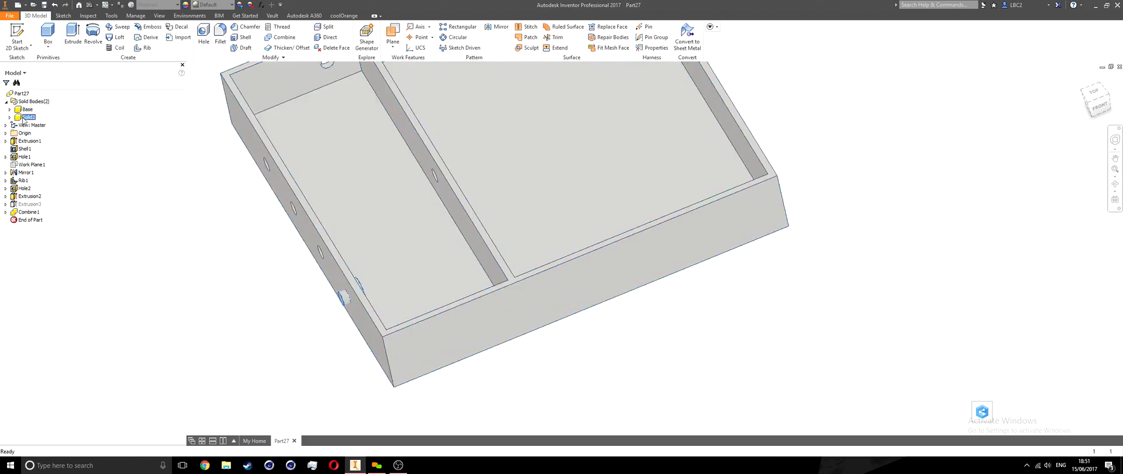
click(27, 119)
text(Connector)
key(Return)
click(100, 212)
Start a sketch on the Connector's flat disc face inside the tray, slice the graphics at the sketch plane and turn the wall horizontal.
shift+middle_drag(306, 306, 178, 211)
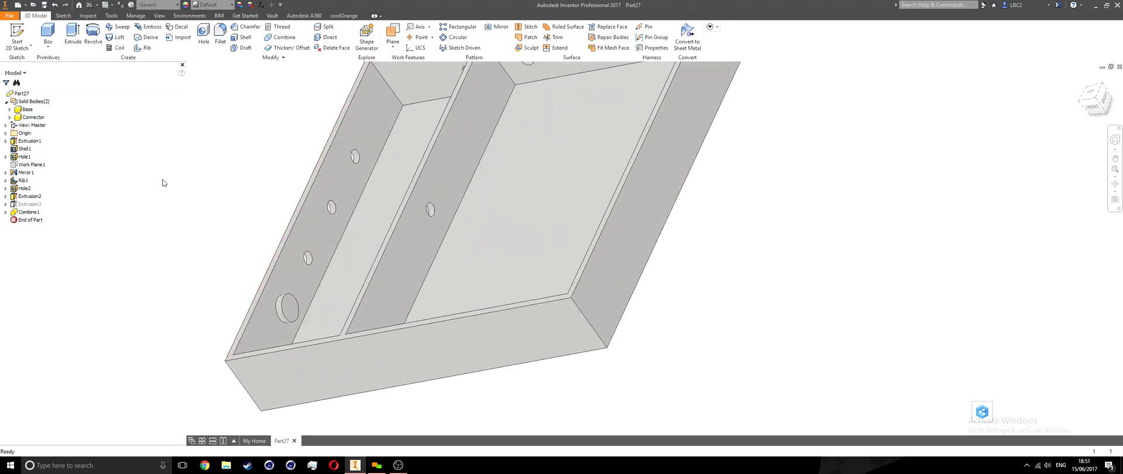
click(22, 35)
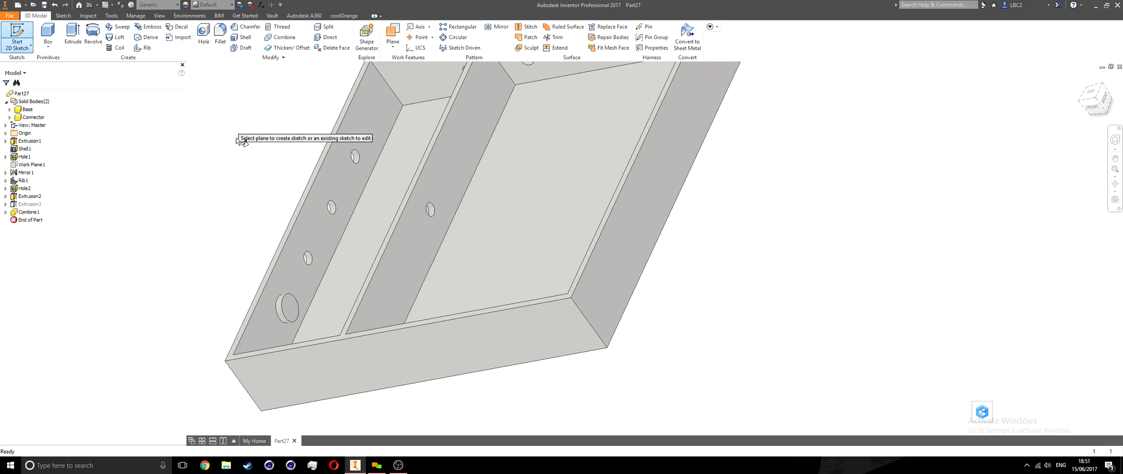
click(291, 308)
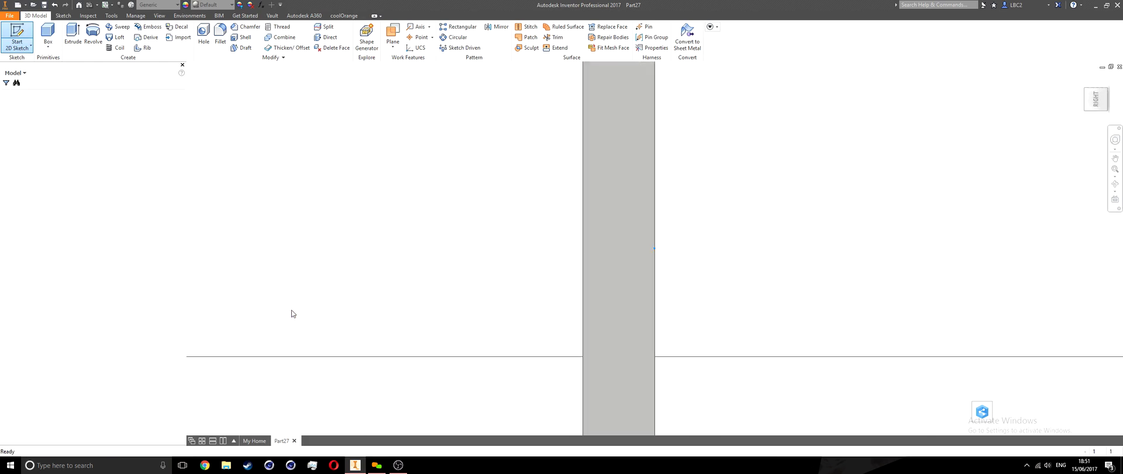
key(F7)
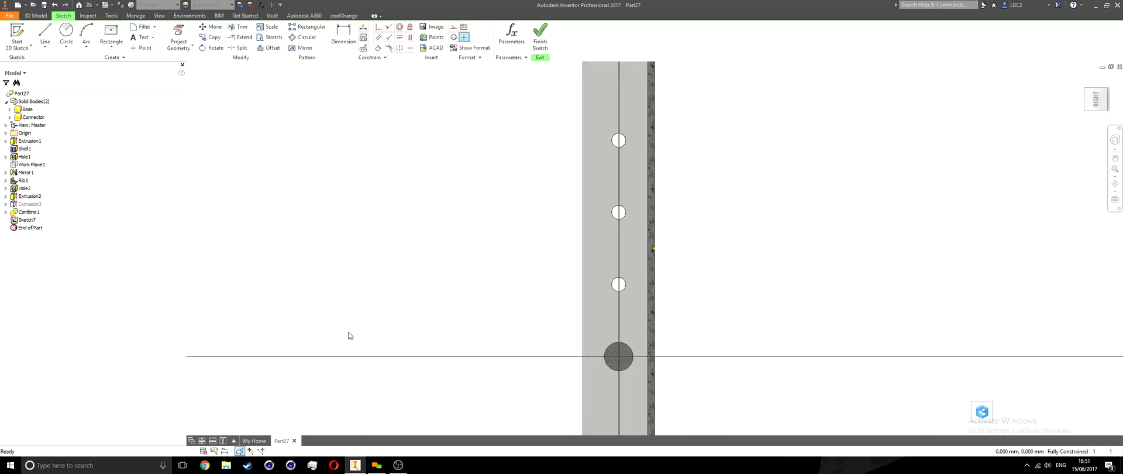
middle_drag(410, 364, 326, 309)
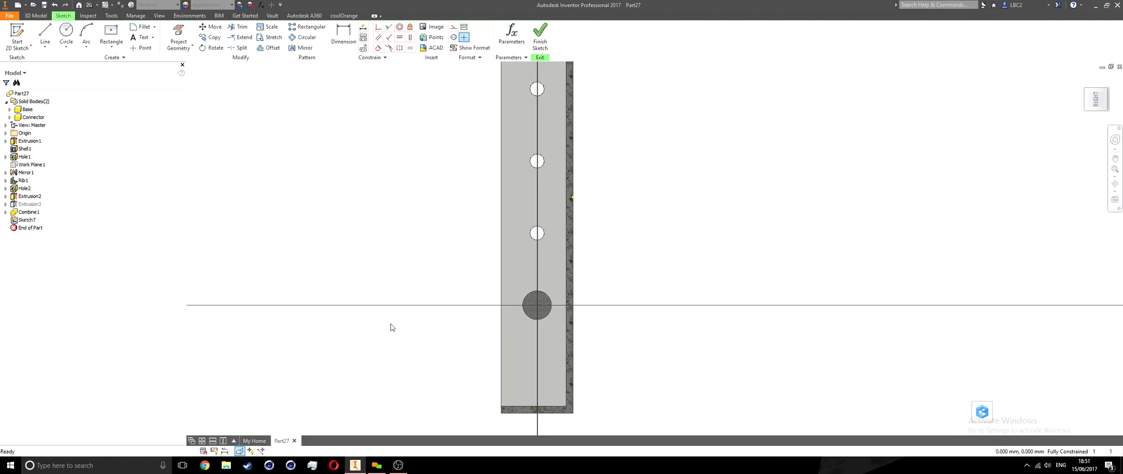
click(1119, 88)
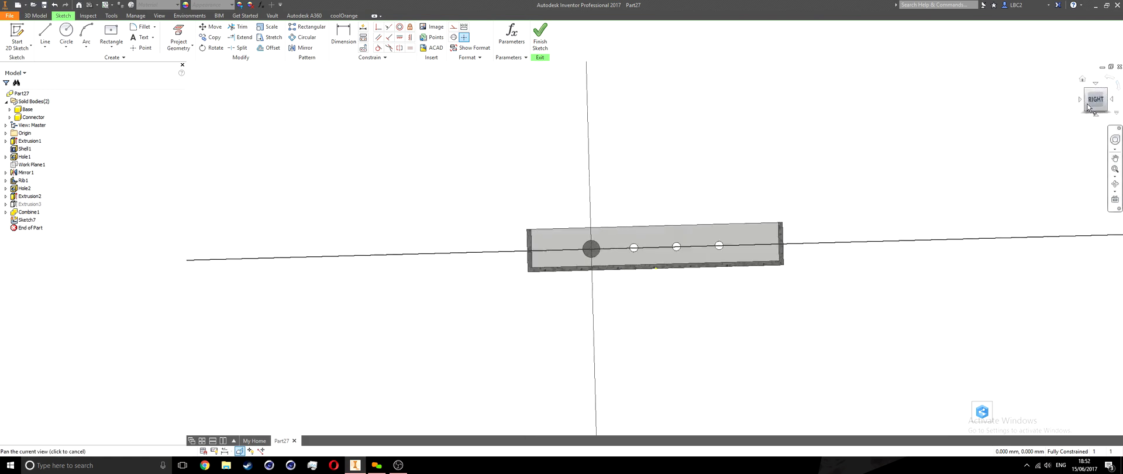
scroll(591, 248, up, 6)
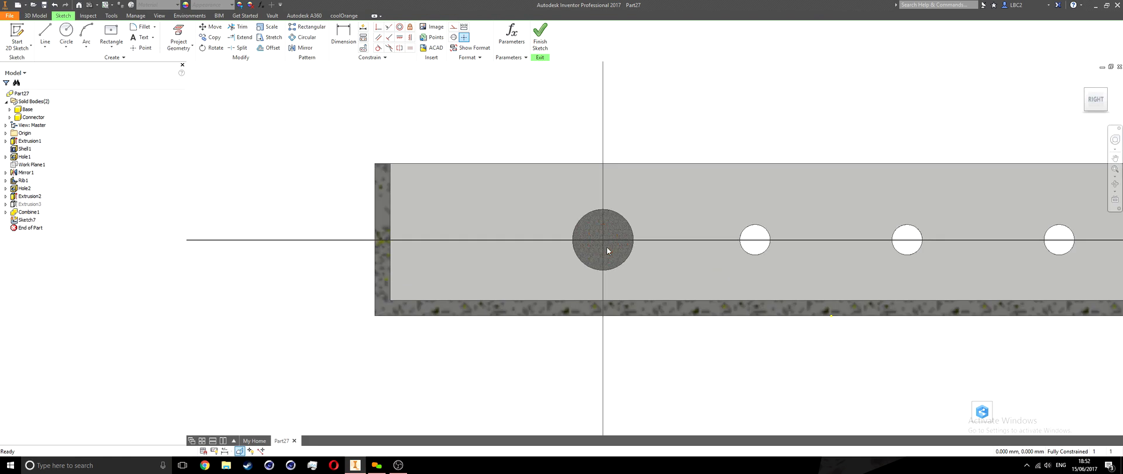
middle_drag(548, 249, 461, 250)
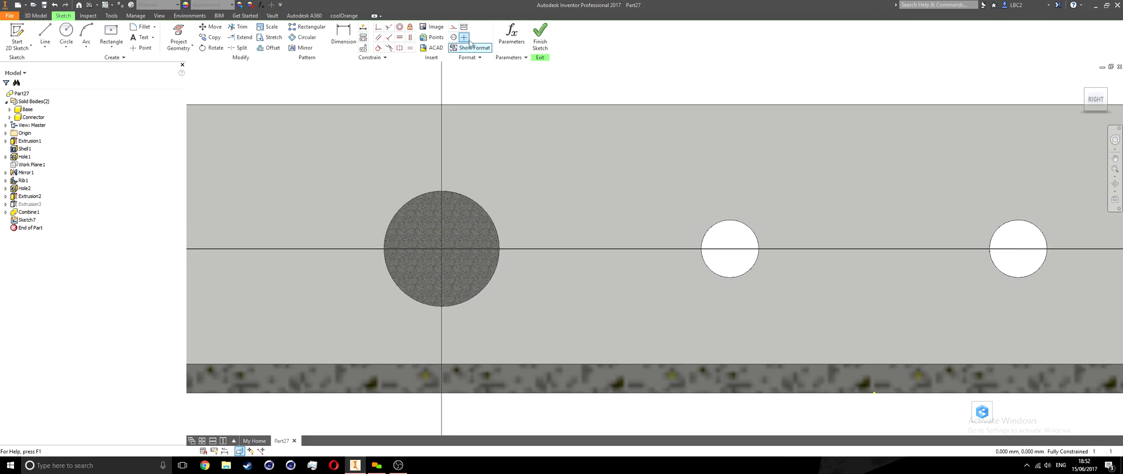
Project the Connector disc's outer circular edge into the sketch as construction geometry.
click(455, 28)
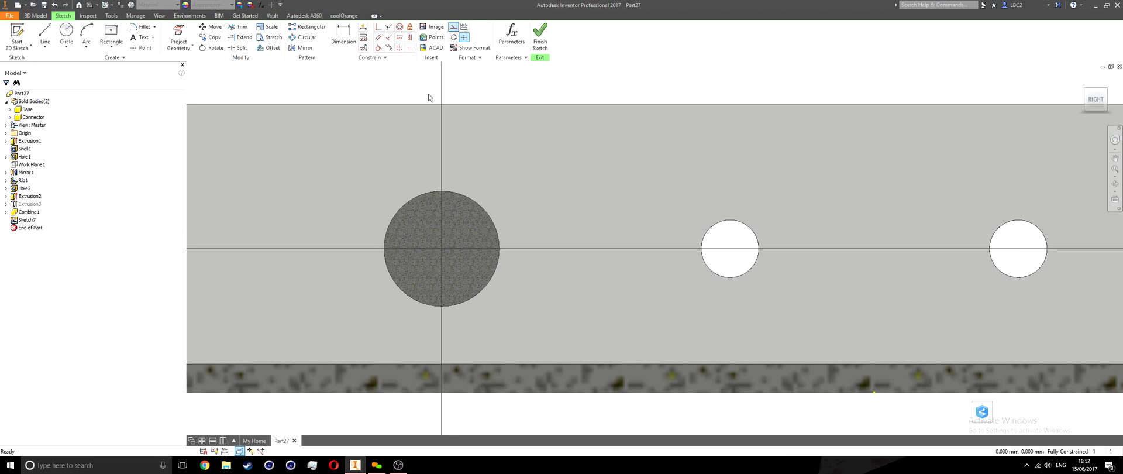
click(185, 34)
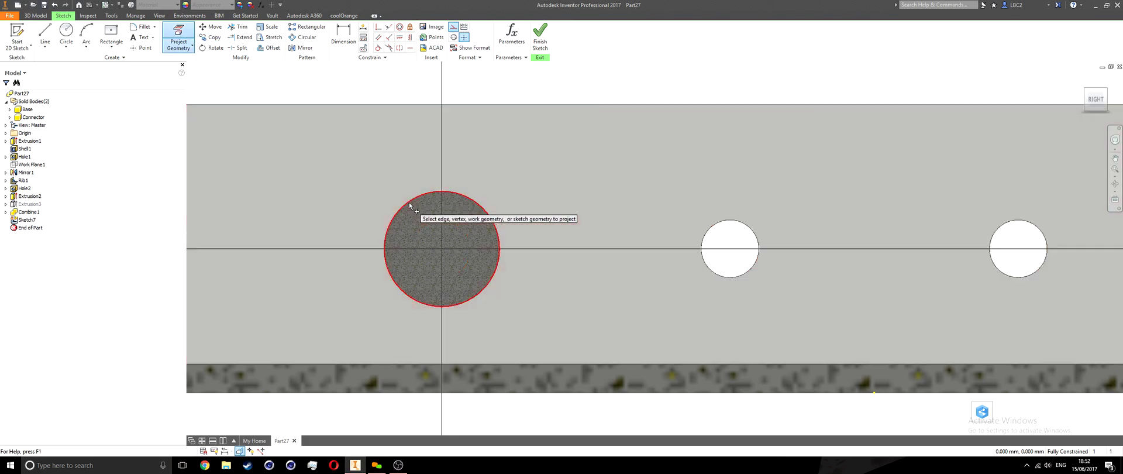
click(462, 195)
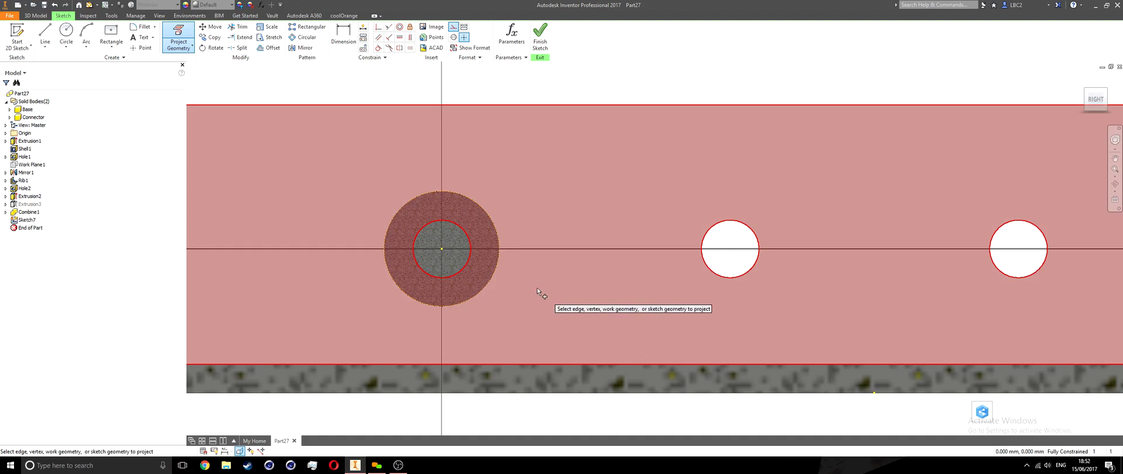
key(Escape)
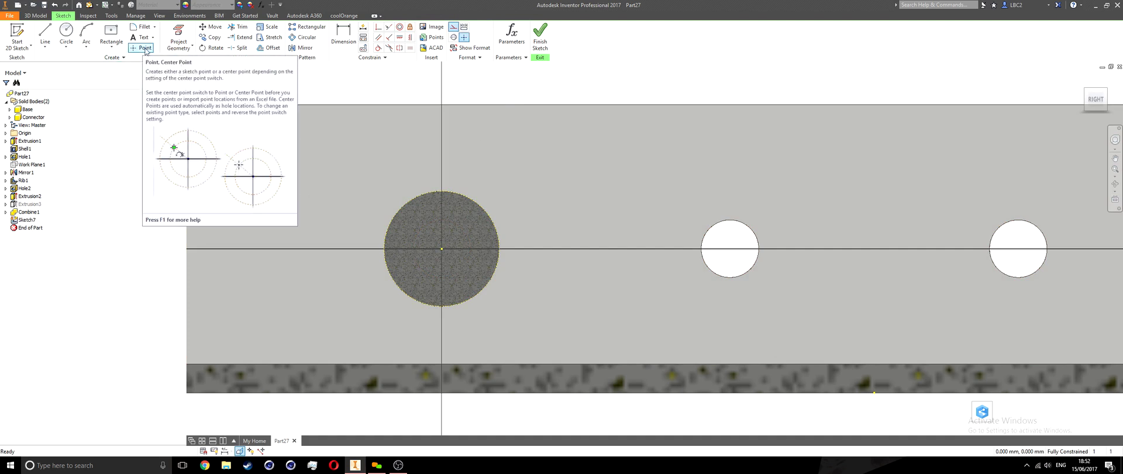
Place a hole center point inside the disc about 6.6 mm from its centre and constrain it horizontal to that centre.
click(144, 48)
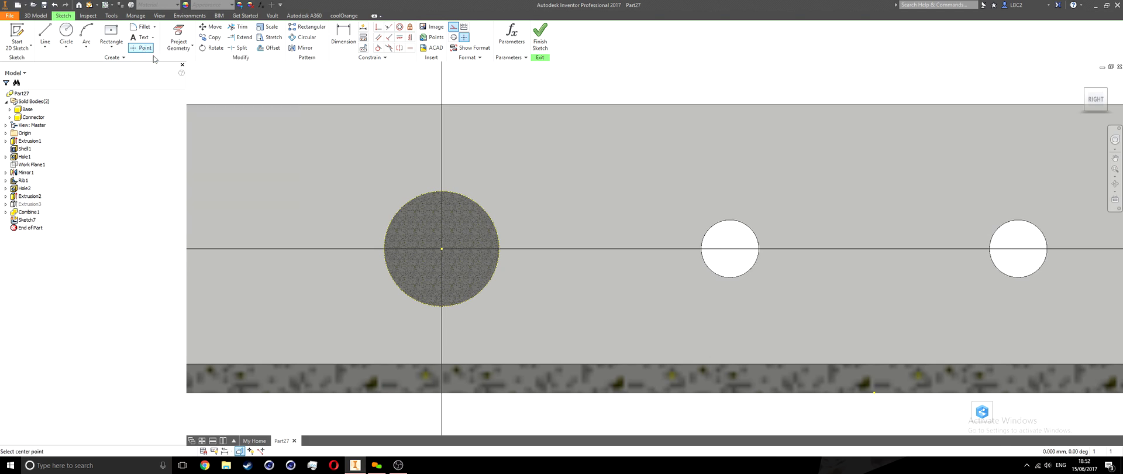
click(404, 249)
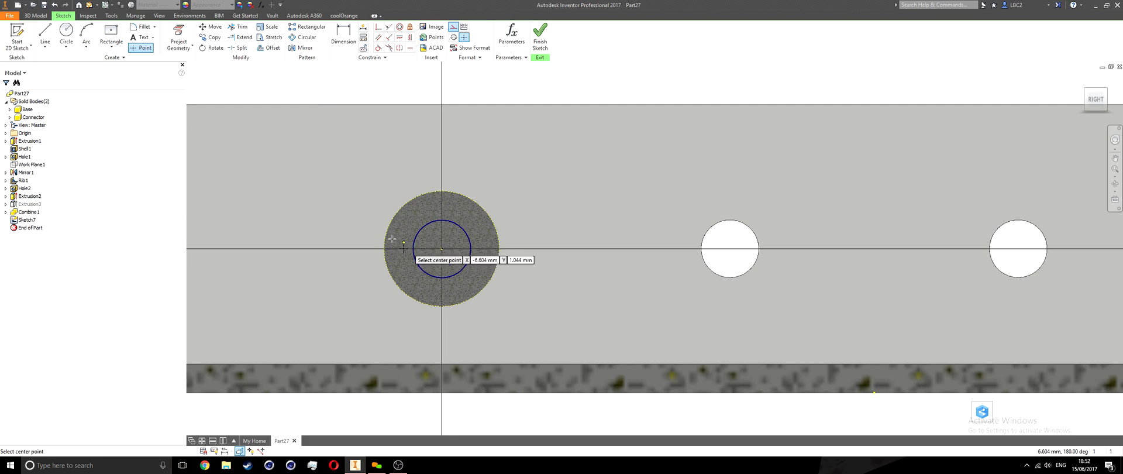
key(Escape)
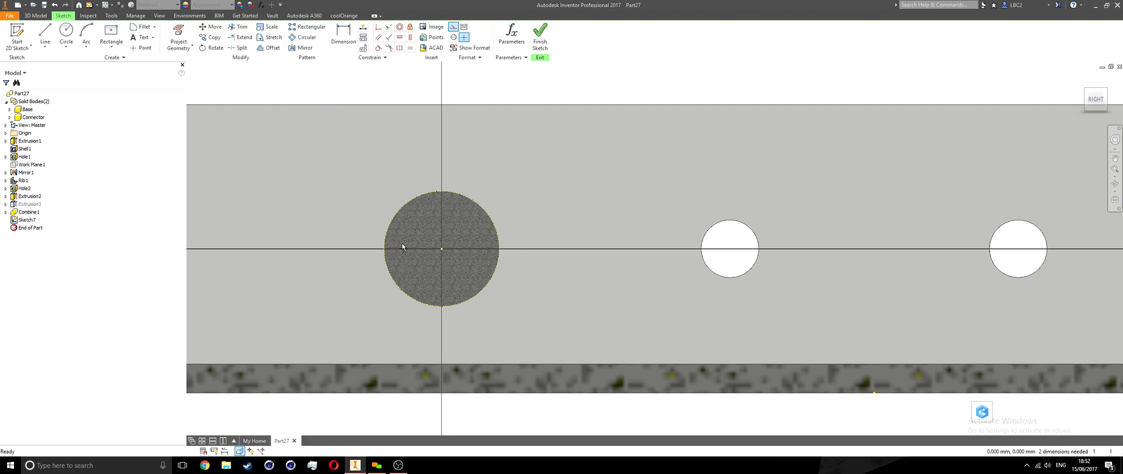
scroll(402, 245, down, 2)
middle_drag(405, 246, 401, 252)
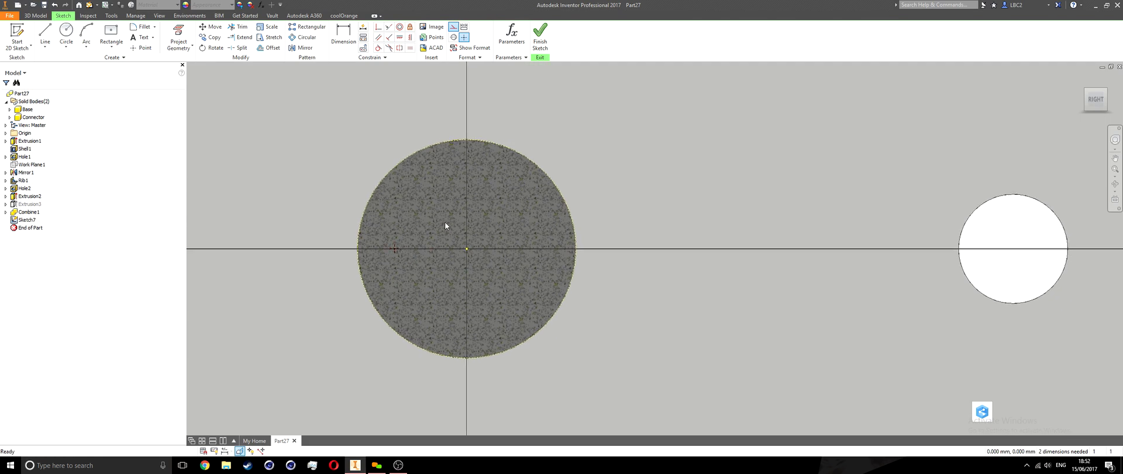
click(400, 38)
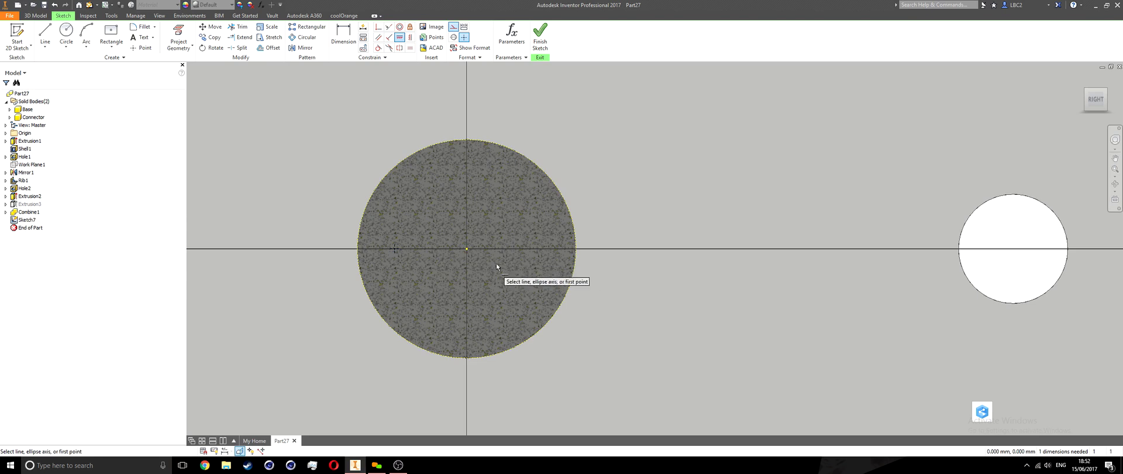
key(Escape)
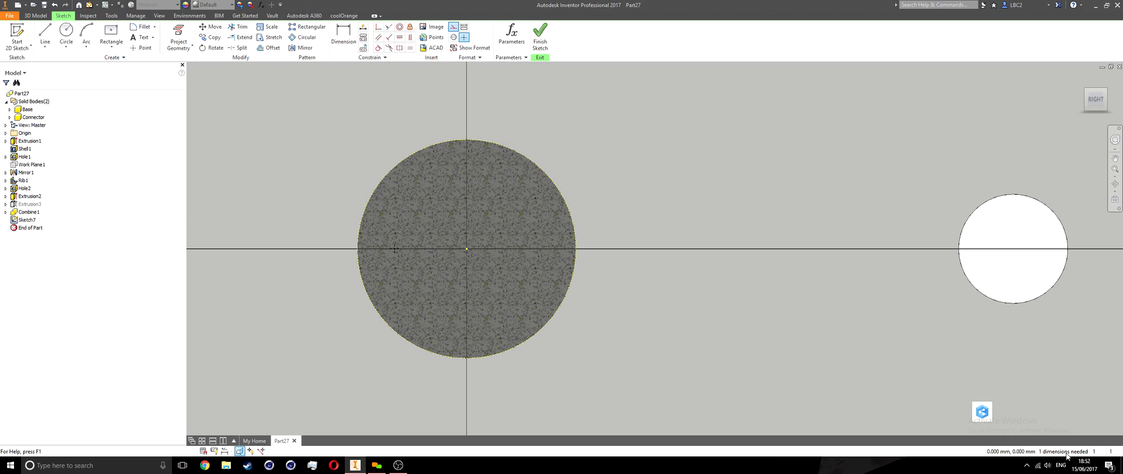
Dimension the center point 5 mm from the disc's centre and finish the sketch.
click(343, 37)
click(394, 248)
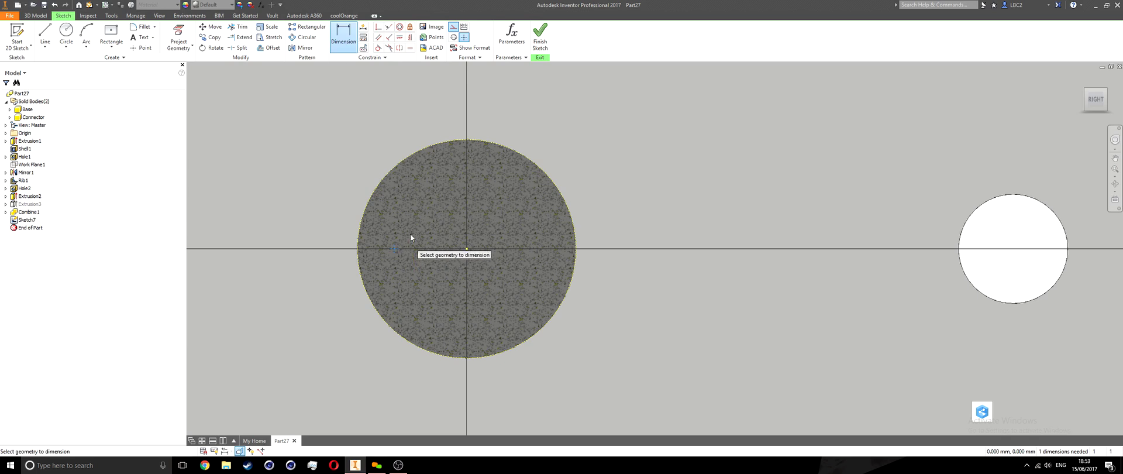
click(467, 248)
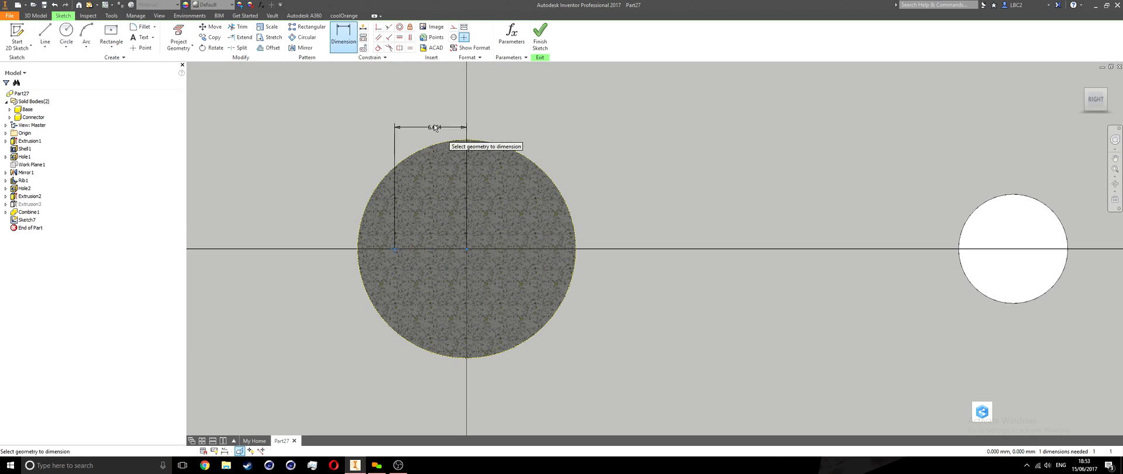
click(439, 94)
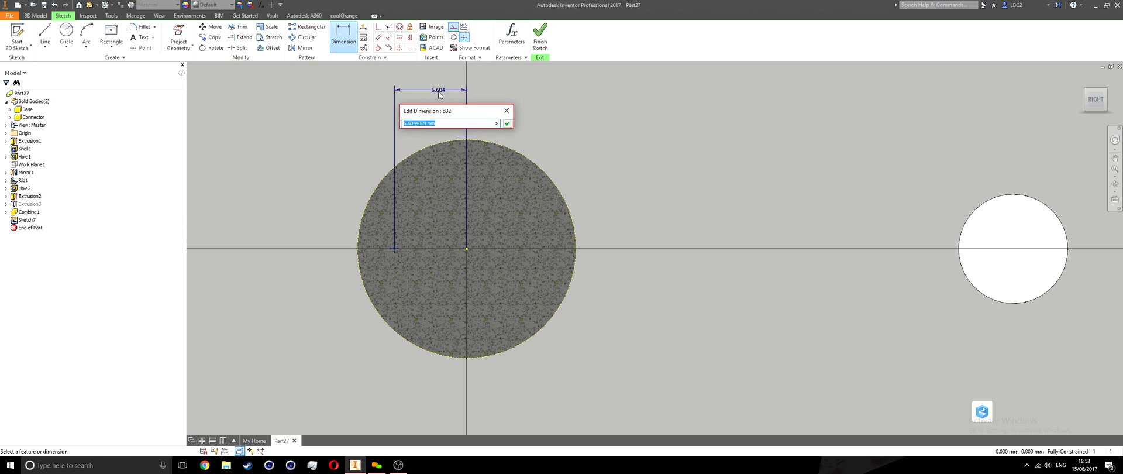
text(5)
click(507, 123)
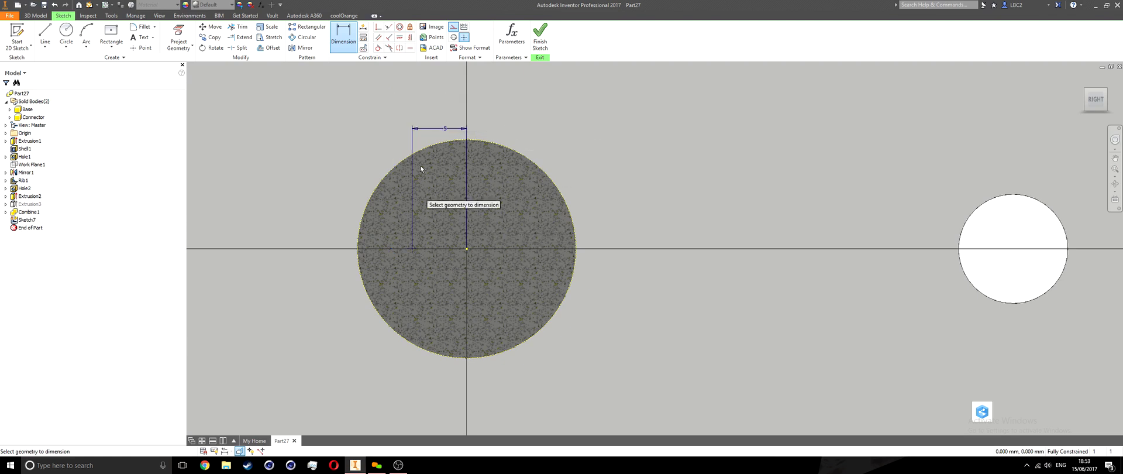
click(537, 41)
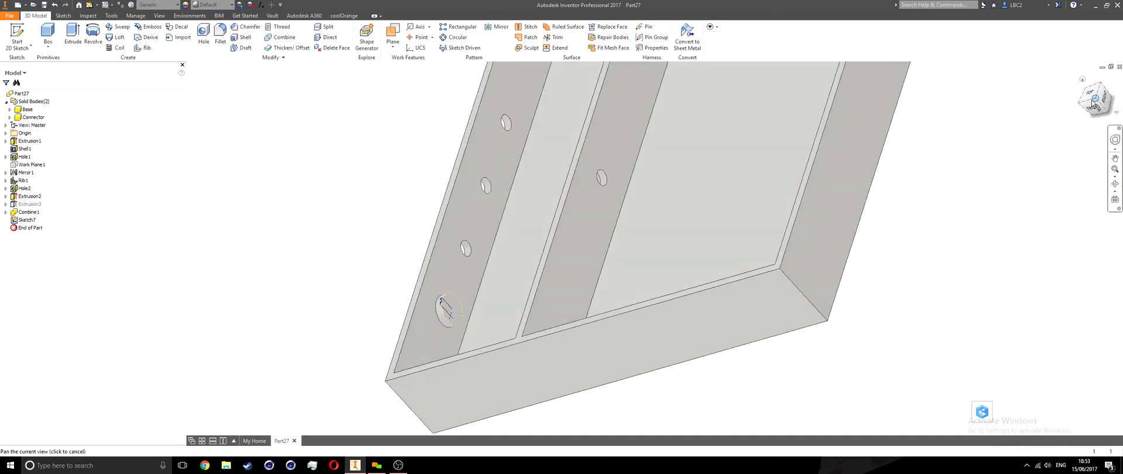
Start a hole at the sketched center point on the Connector's disc face and set its diameter to 3 mm.
click(1095, 104)
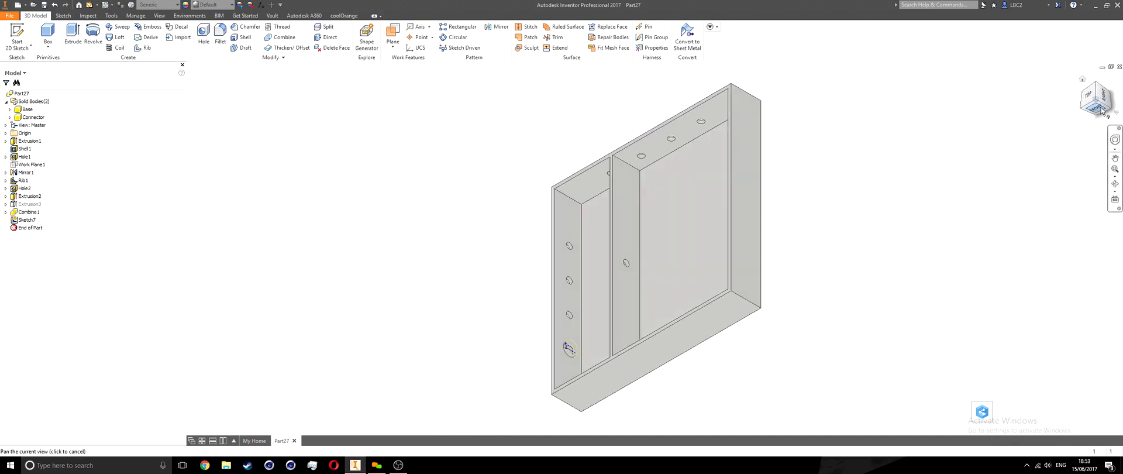
click(1105, 94)
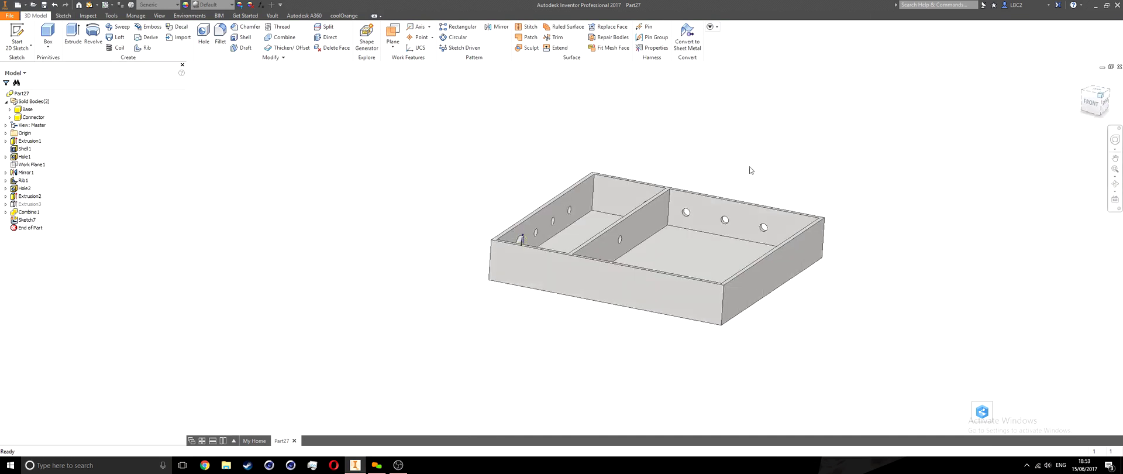
scroll(526, 232, down, 3)
scroll(526, 232, down, 6)
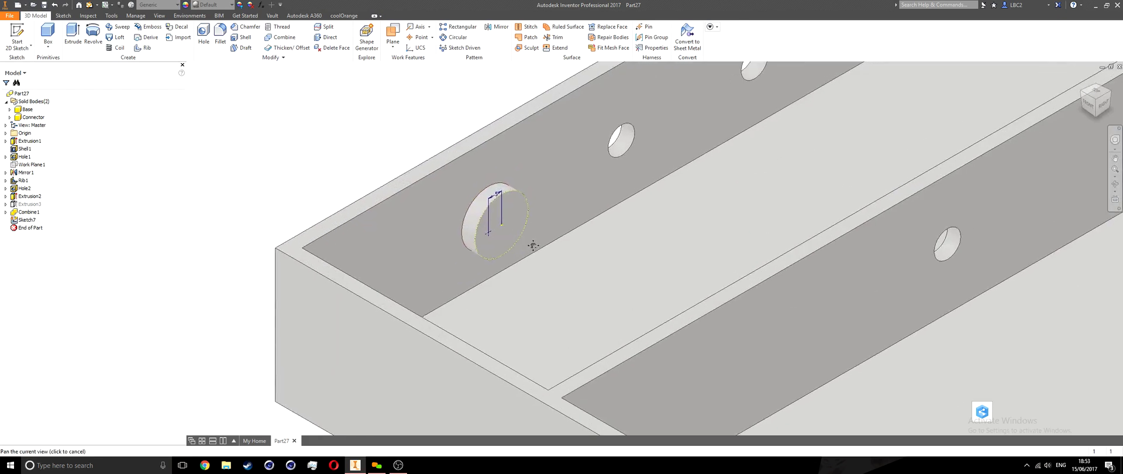
scroll(484, 208, up, 5)
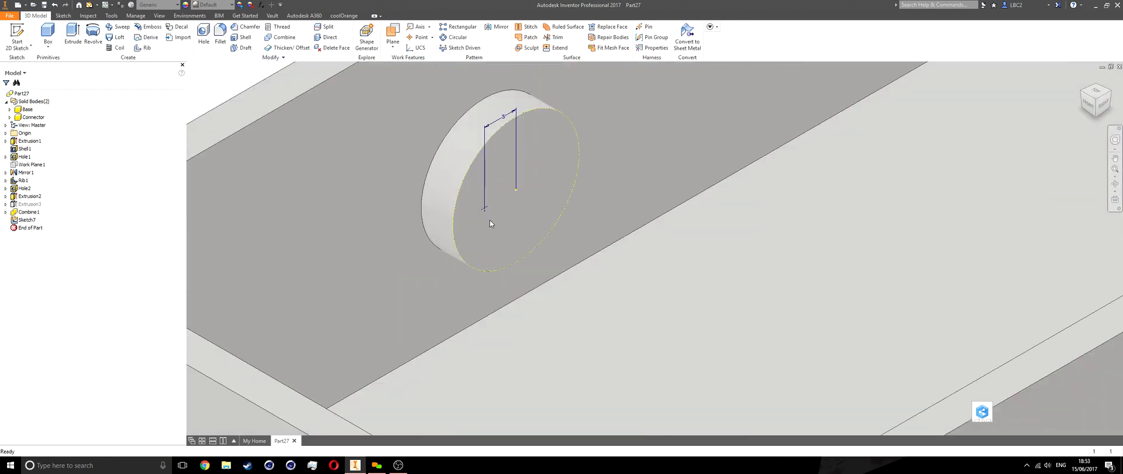
click(203, 36)
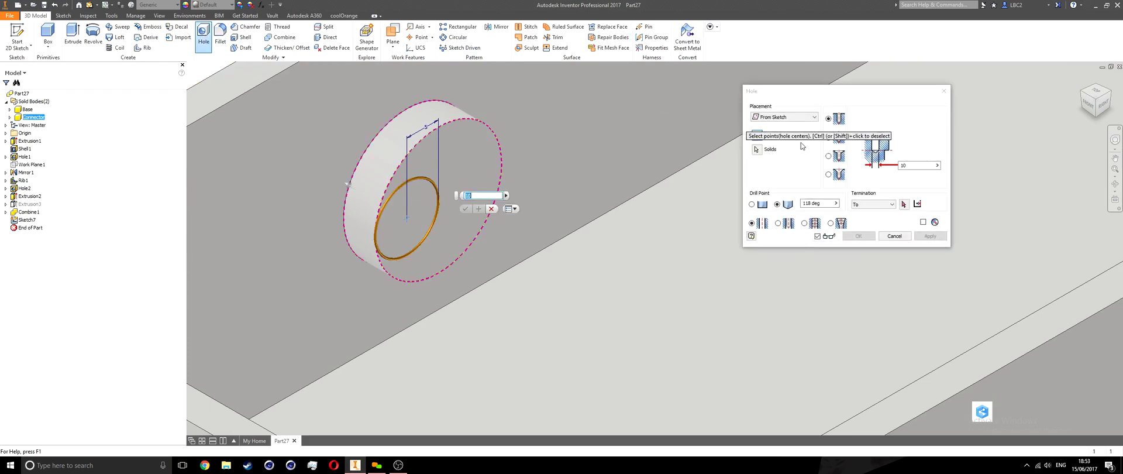
click(921, 166)
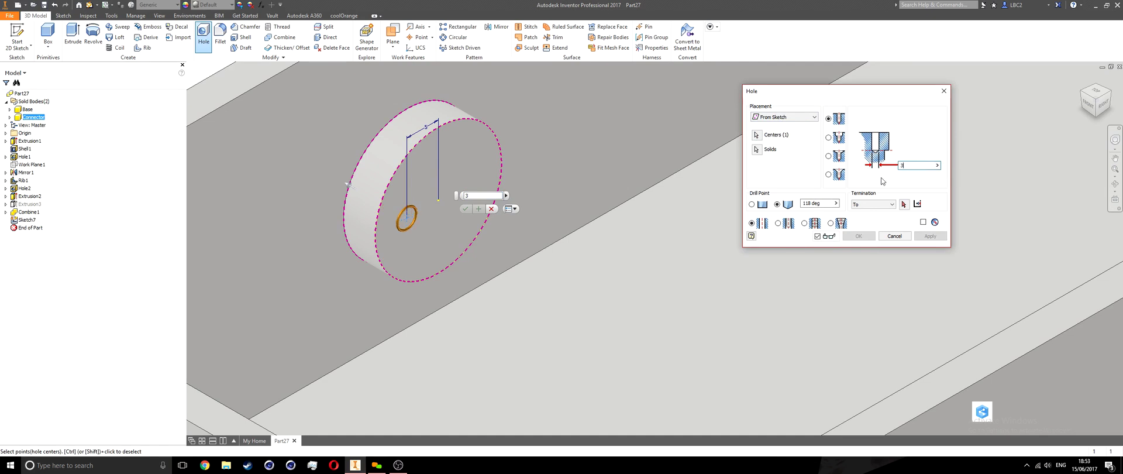
Try the Through All termination for the 3 mm hole and inspect its preview through the Connector.
shift+middle_drag(512, 269, 530, 261)
click(873, 205)
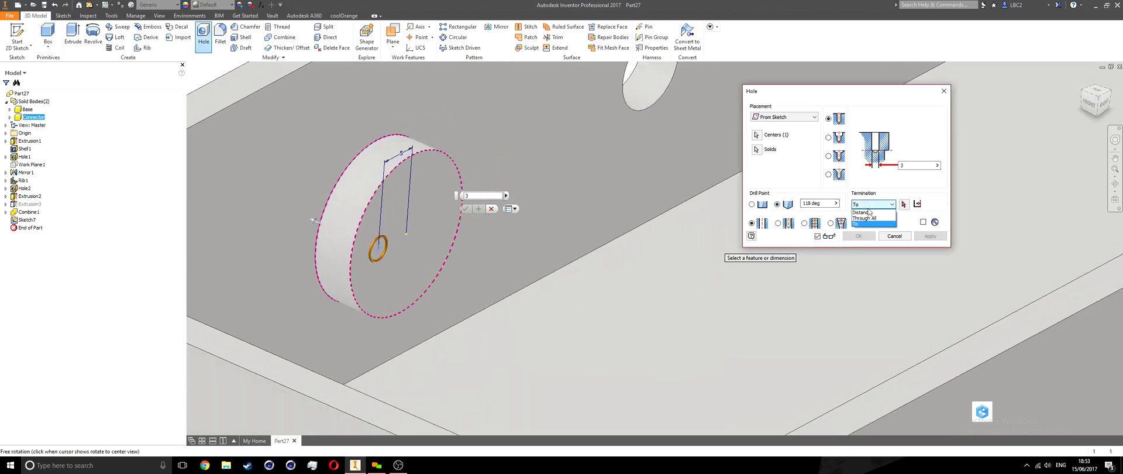
click(866, 219)
shift+middle_drag(419, 279, 602, 173)
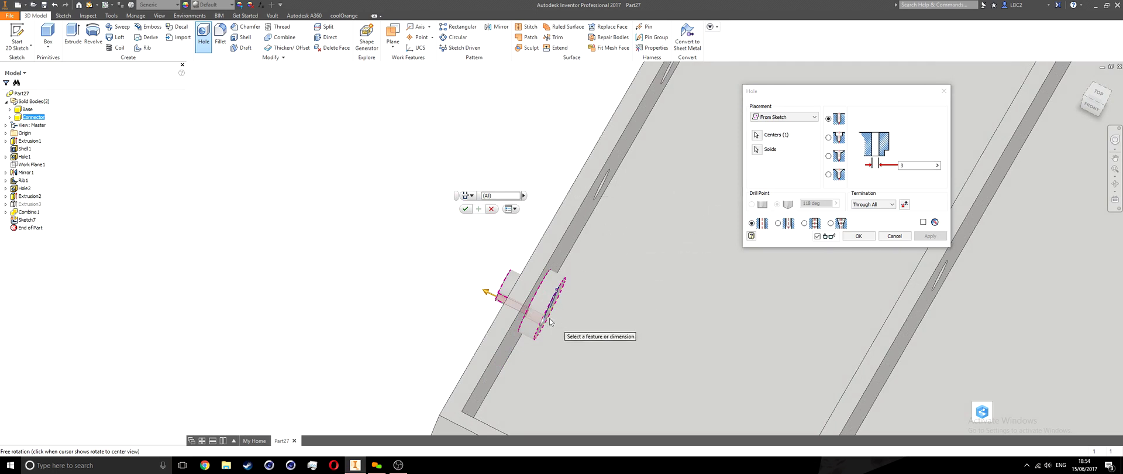
shift+middle_drag(534, 319, 523, 303)
scroll(564, 309, down, 2)
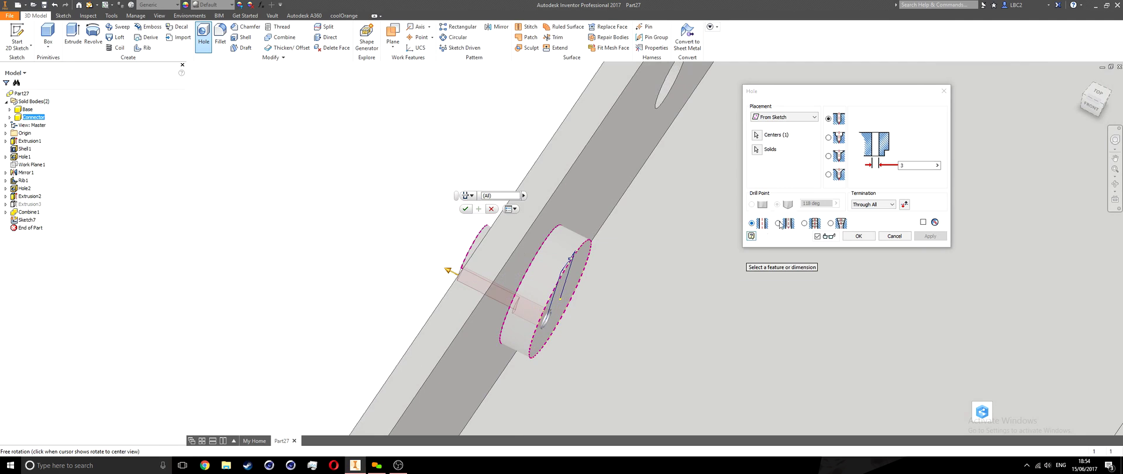
Set the hole's termination to Distance with a 2.5 mm depth and a flat drill point, and create it.
click(865, 206)
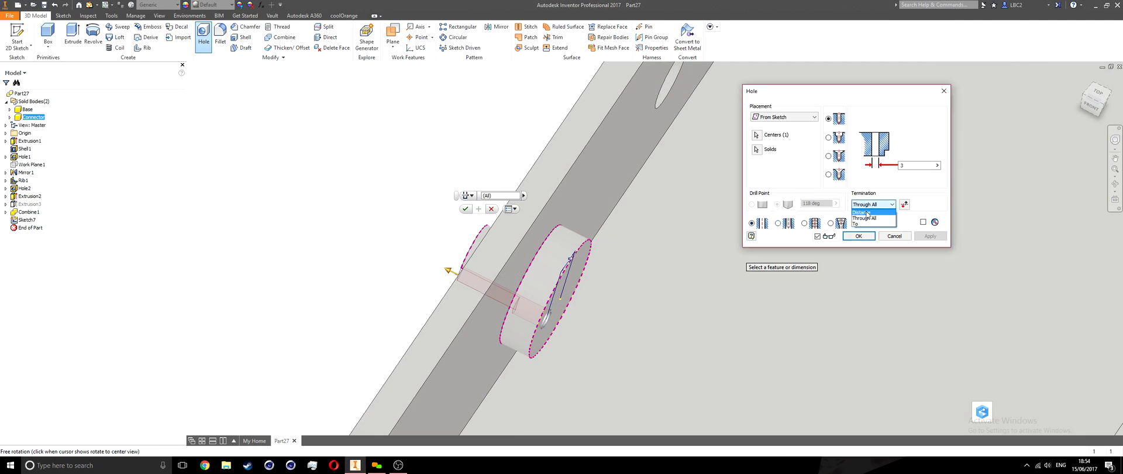
click(868, 213)
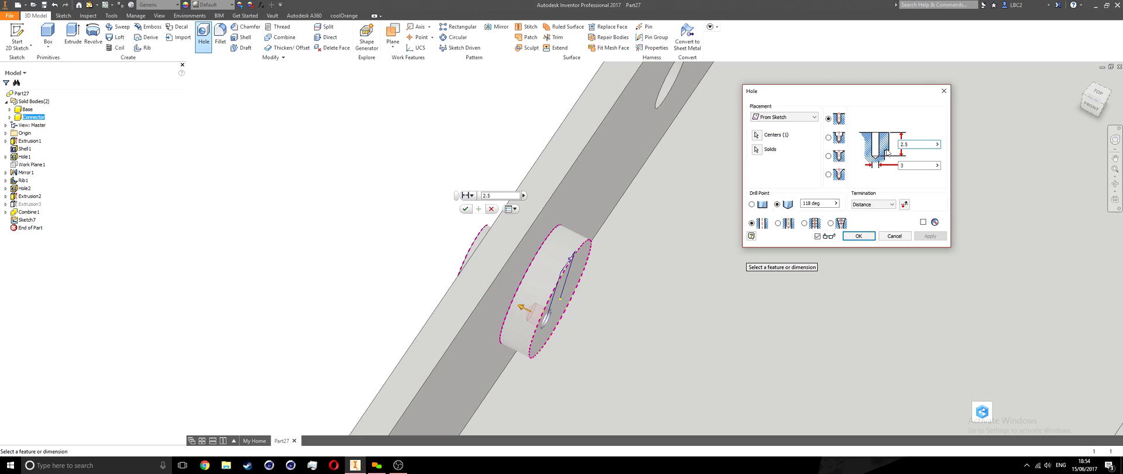
scroll(543, 323, down, 2)
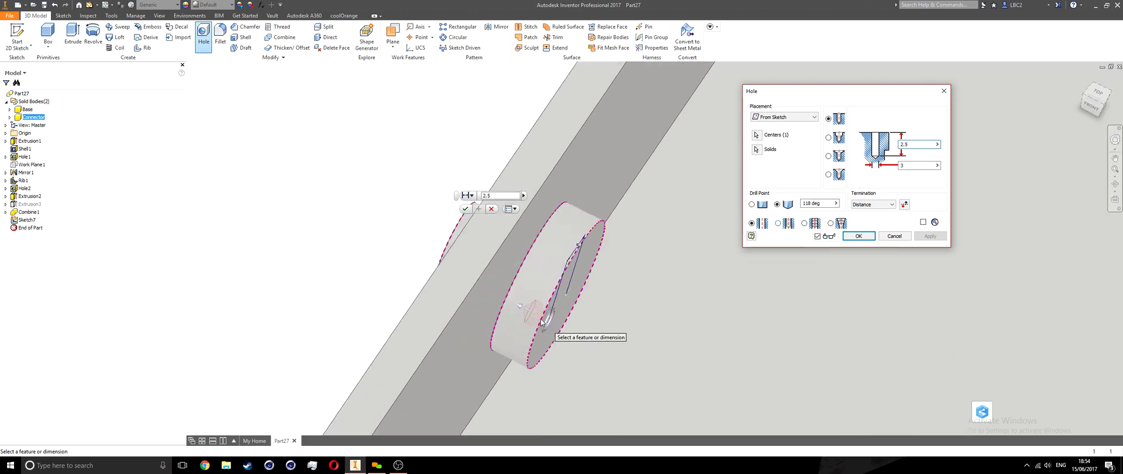
scroll(542, 323, down, 2)
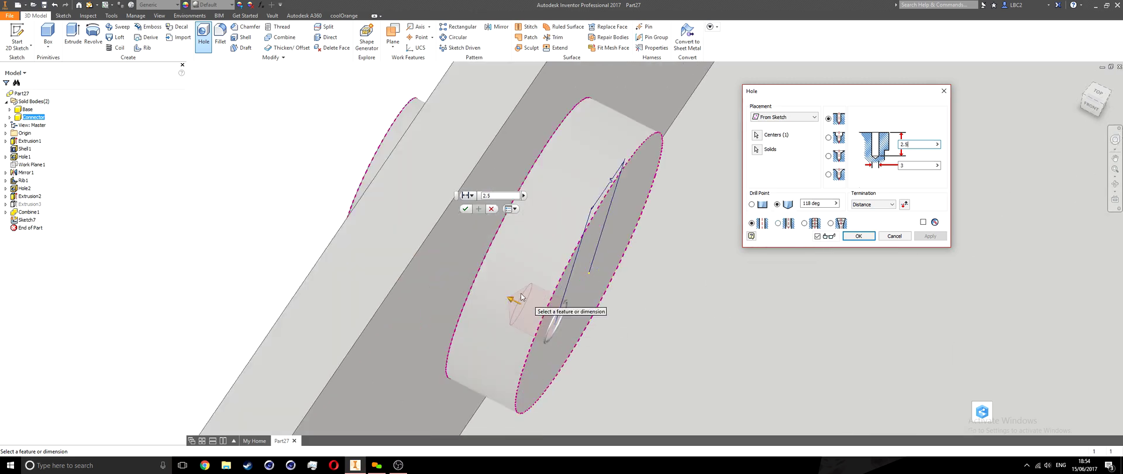
click(752, 205)
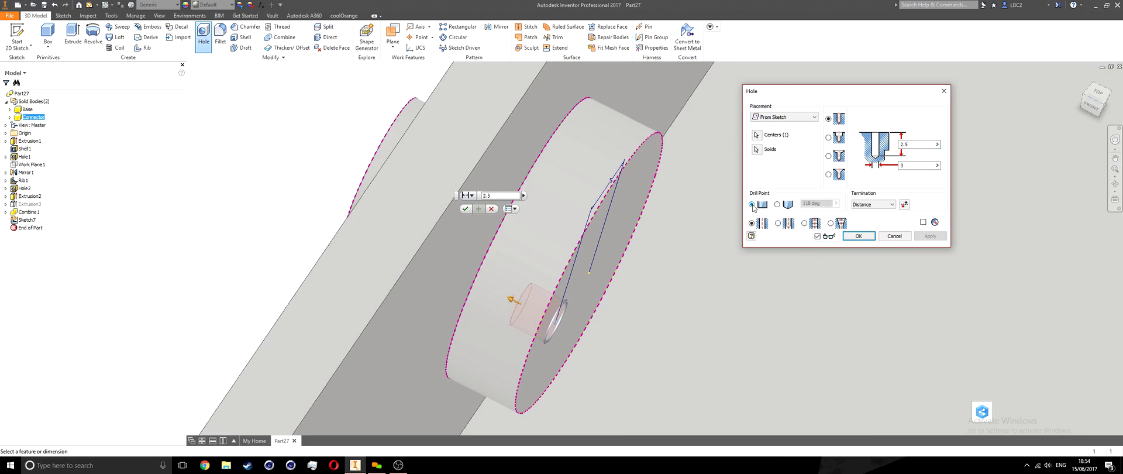
click(858, 236)
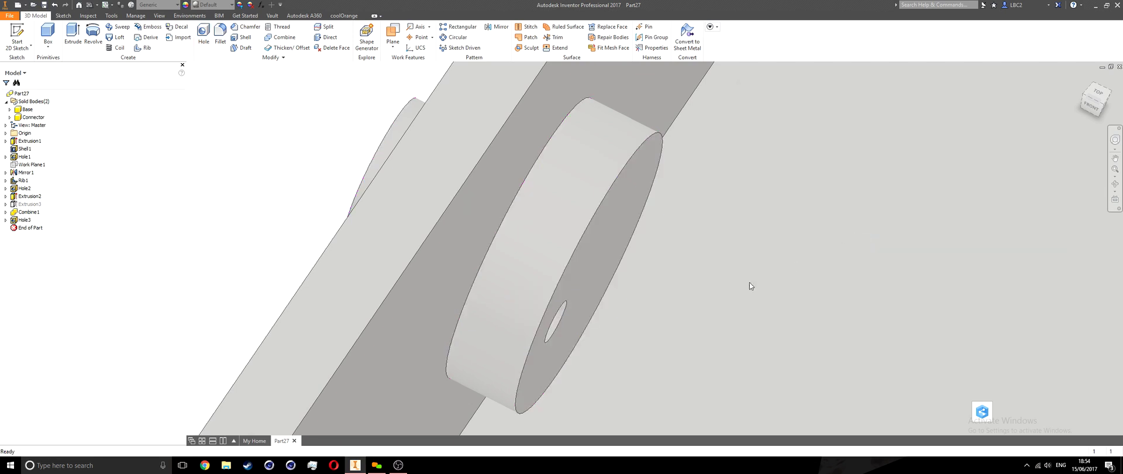
Start a circular pattern of the 3 mm blind hole on the Connector, using the disc's circular edge as rotation axis.
scroll(711, 293, down, 2)
key(F5)
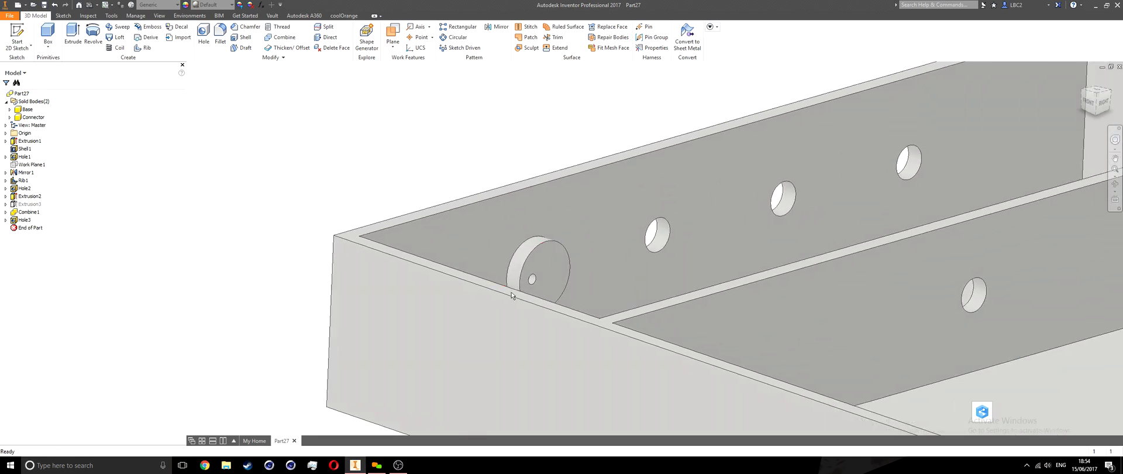
scroll(561, 269, up, 2)
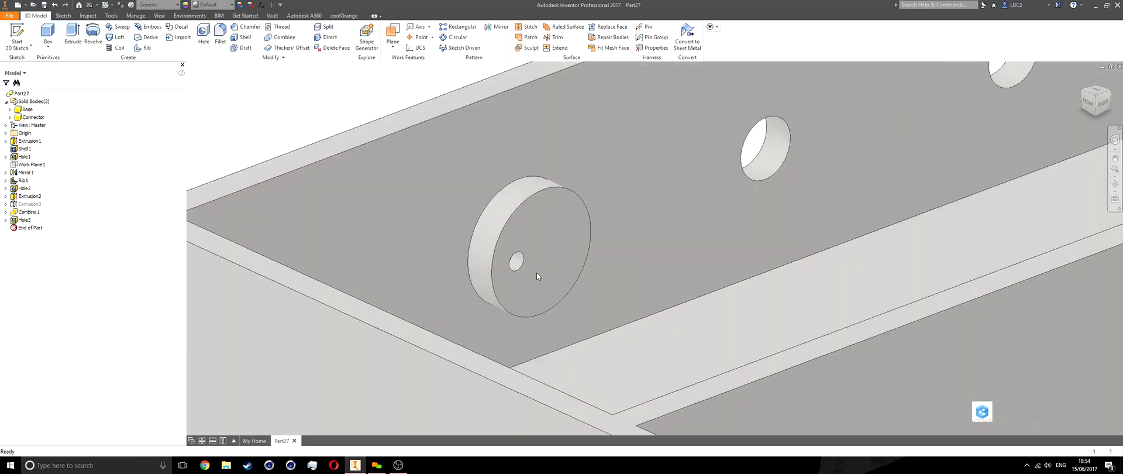
scroll(536, 272, up, 2)
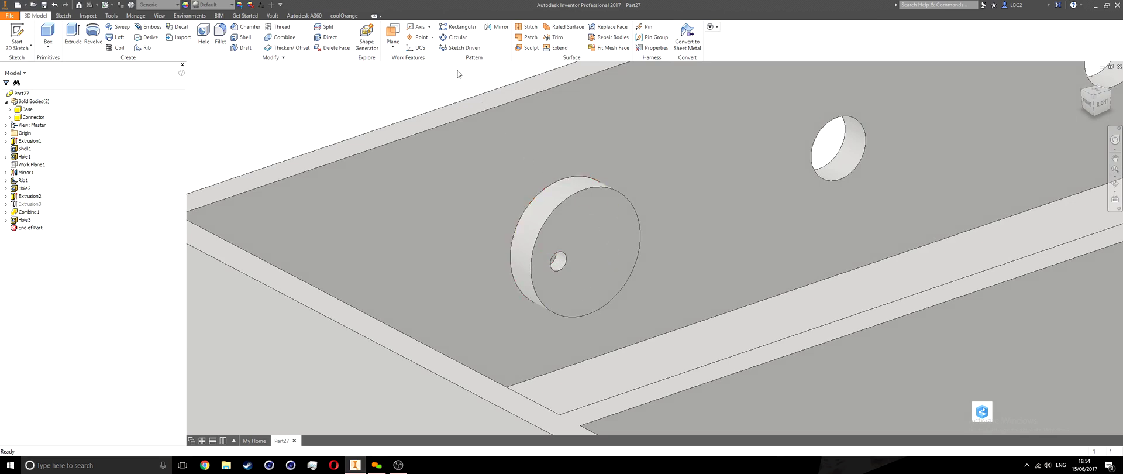
click(458, 38)
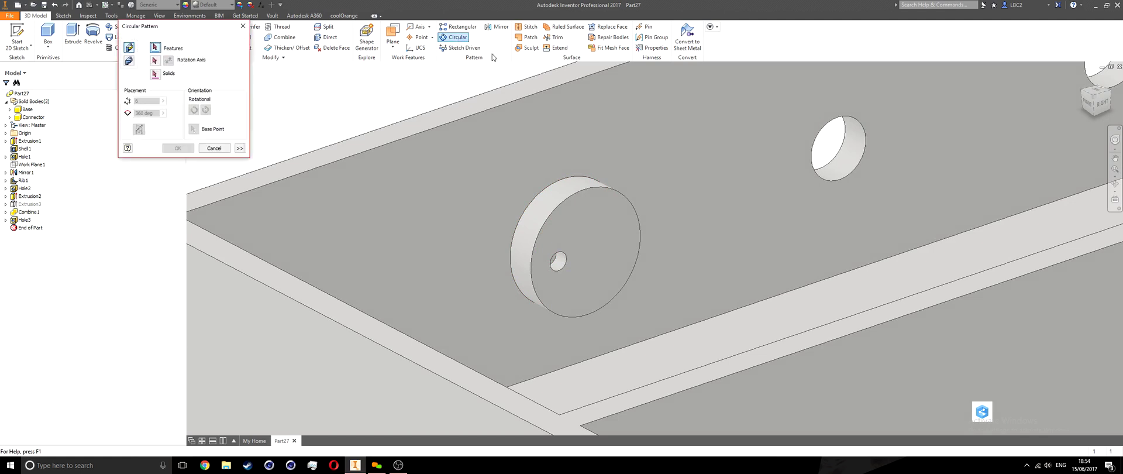
click(557, 255)
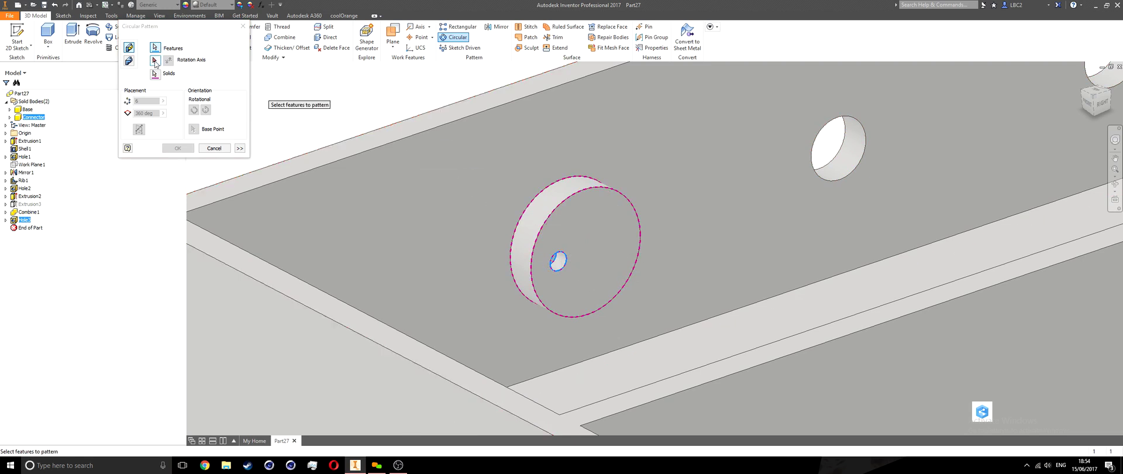
click(155, 61)
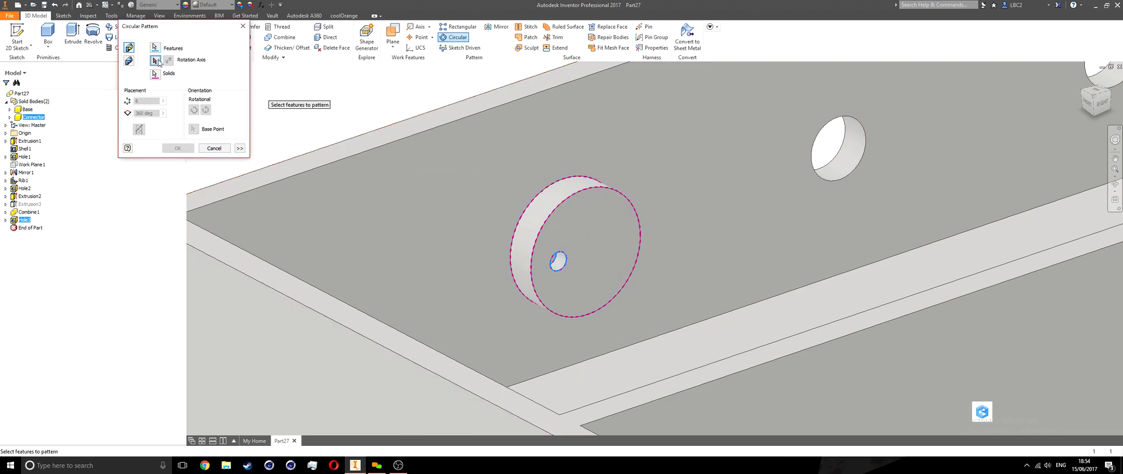
click(563, 186)
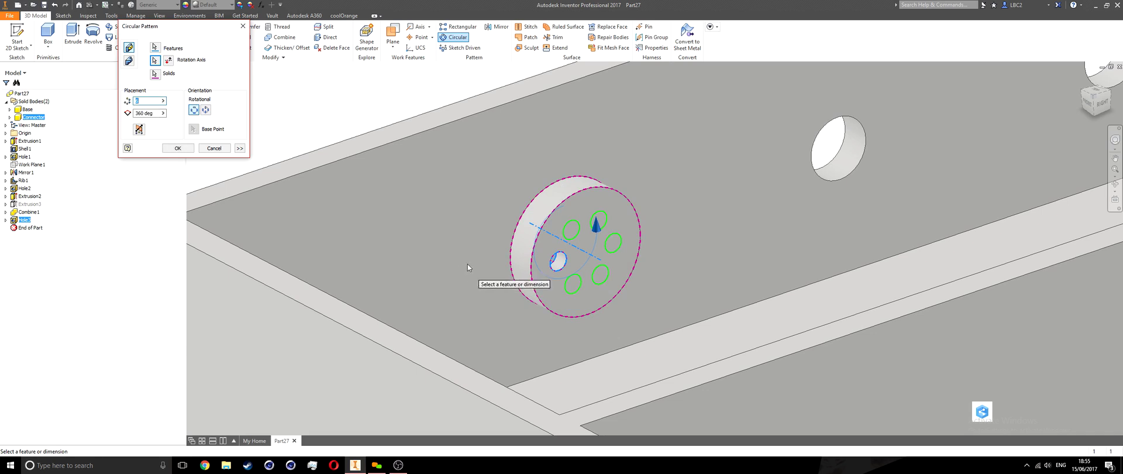
Set the circular pattern to 2 occurrences over 360 degrees and create it.
shift+middle_drag(557, 238, 558, 262)
scroll(526, 257, down, 2)
scroll(527, 275, down, 3)
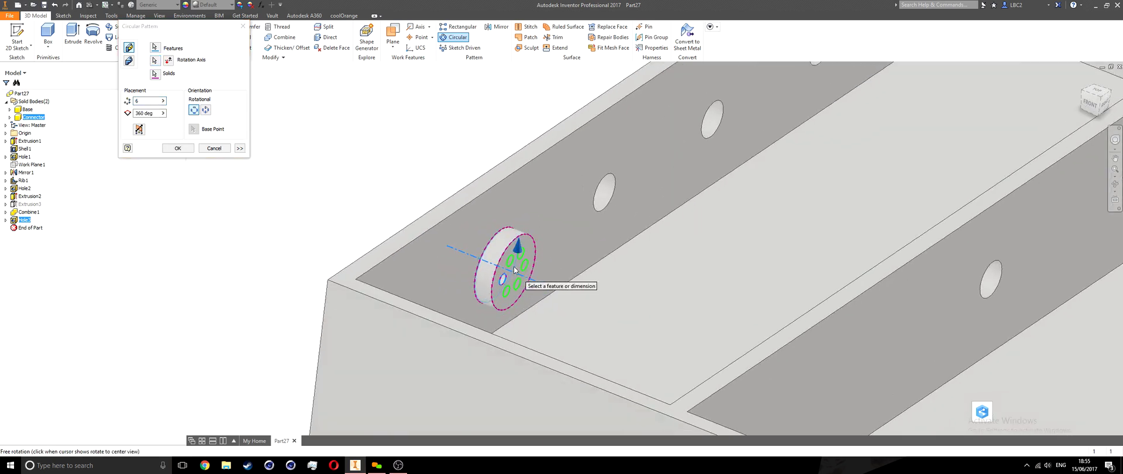
click(125, 95)
text(2)
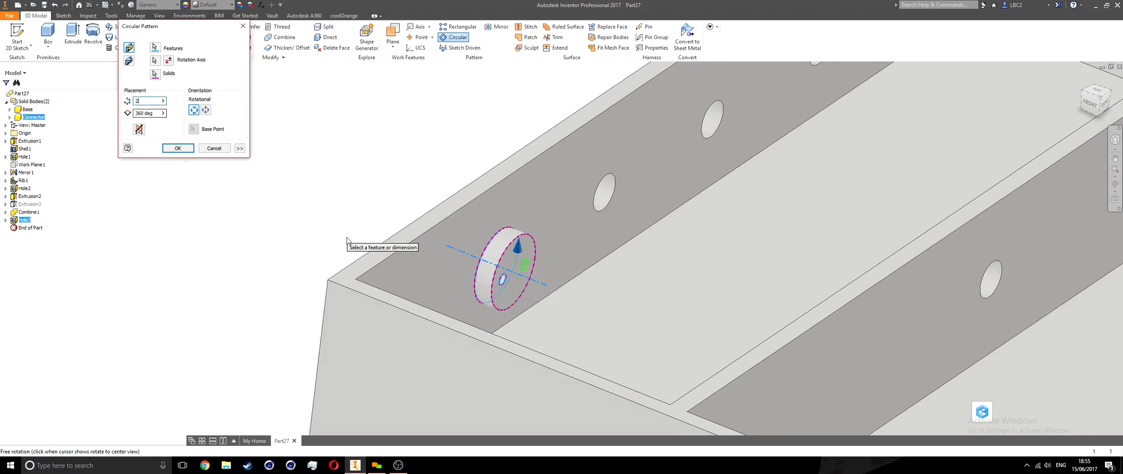
shift+middle_drag(467, 259, 452, 268)
scroll(548, 272, down, 2)
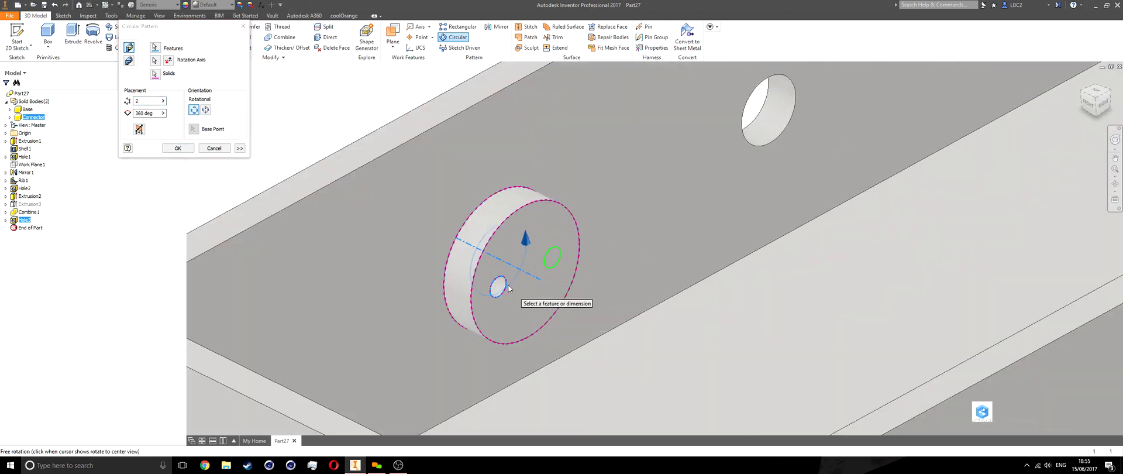
click(180, 148)
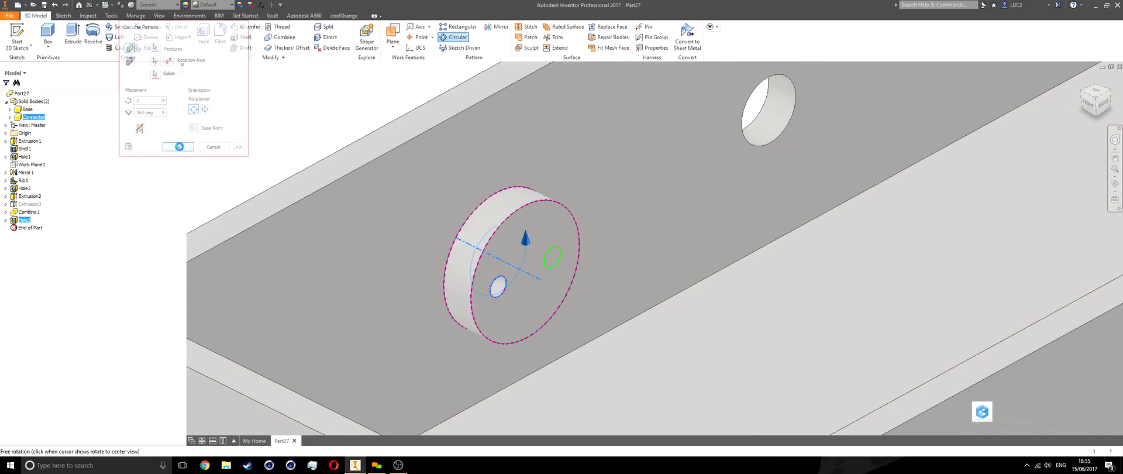
Examine the patterned holes and the full tray, highlighting the Base and Connector solid bodies in turn.
scroll(394, 225, up, 2)
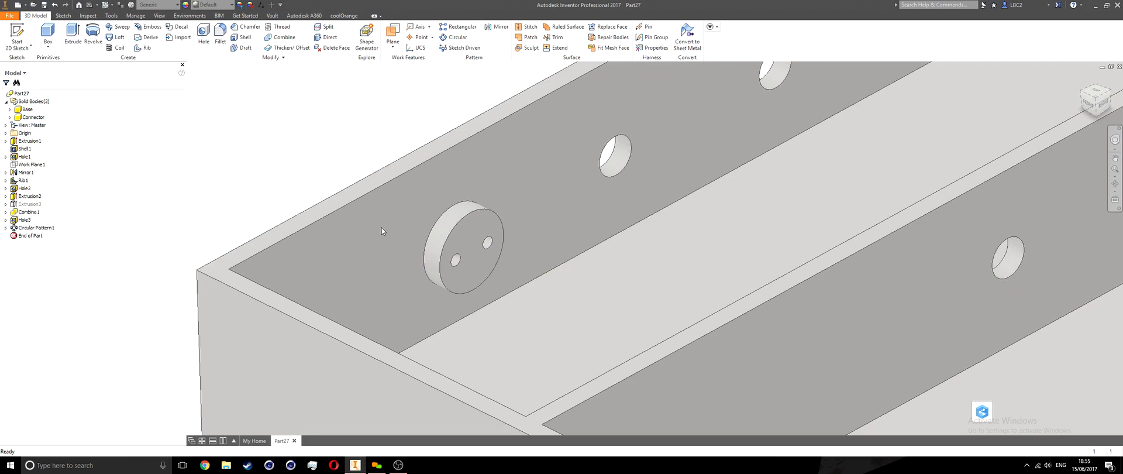
scroll(381, 230, up, 4)
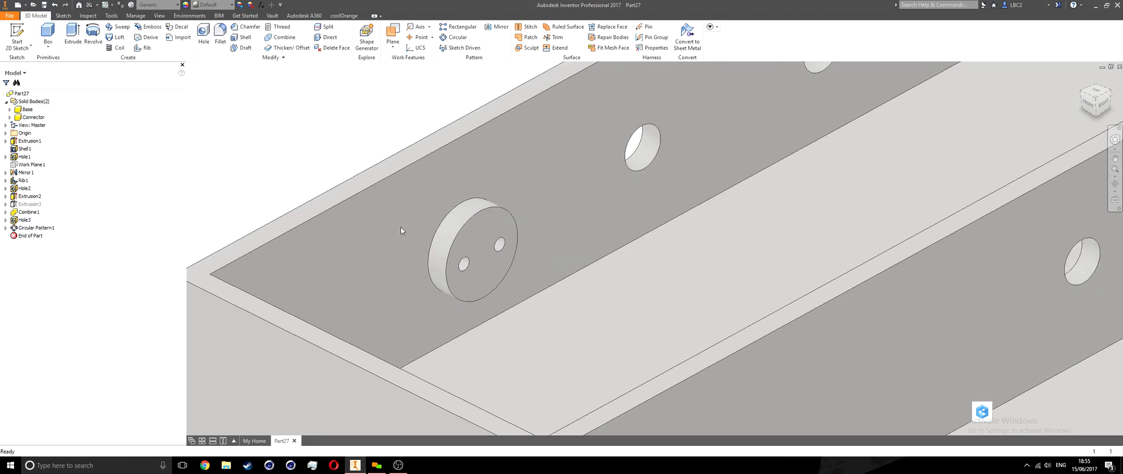
scroll(475, 264, up, 3)
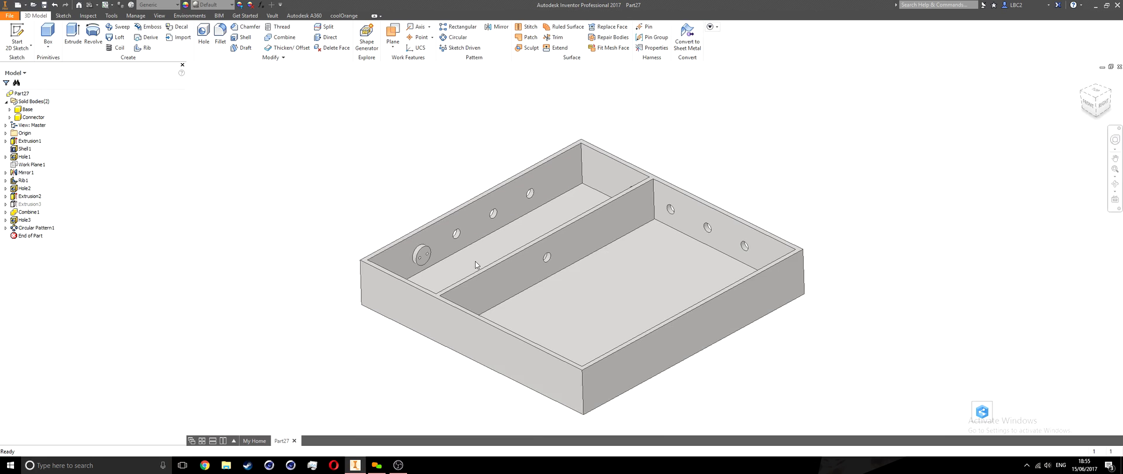
click(26, 110)
click(33, 117)
middle_drag(360, 326, 294, 336)
click(787, 183)
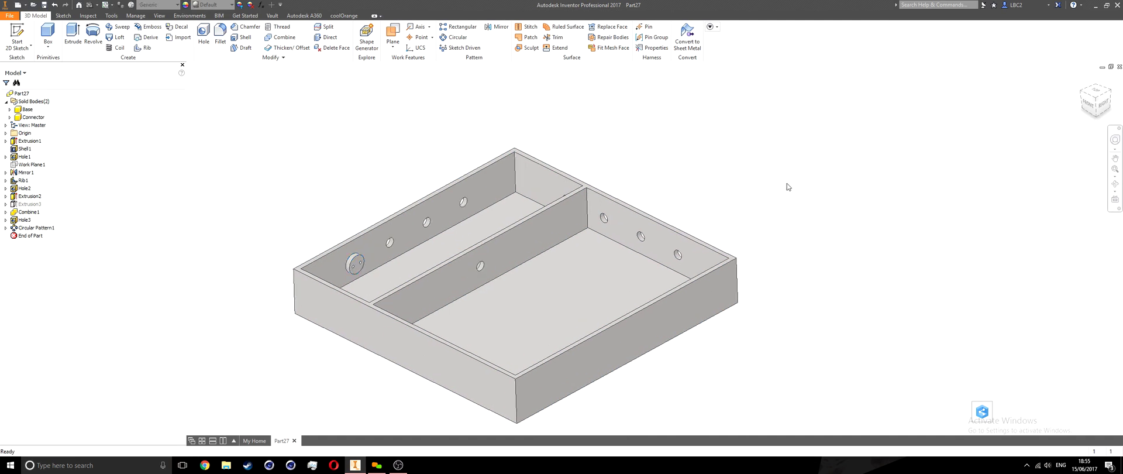
Save the part as BASE AND CONNECTOR.
key(ctrl+s)
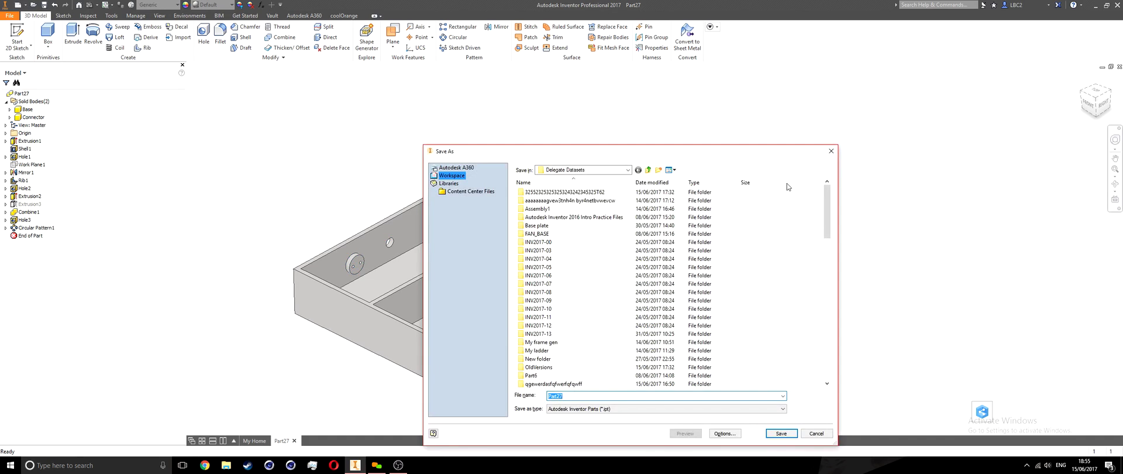
text(BASE AND CONNECTOR)
click(781, 433)
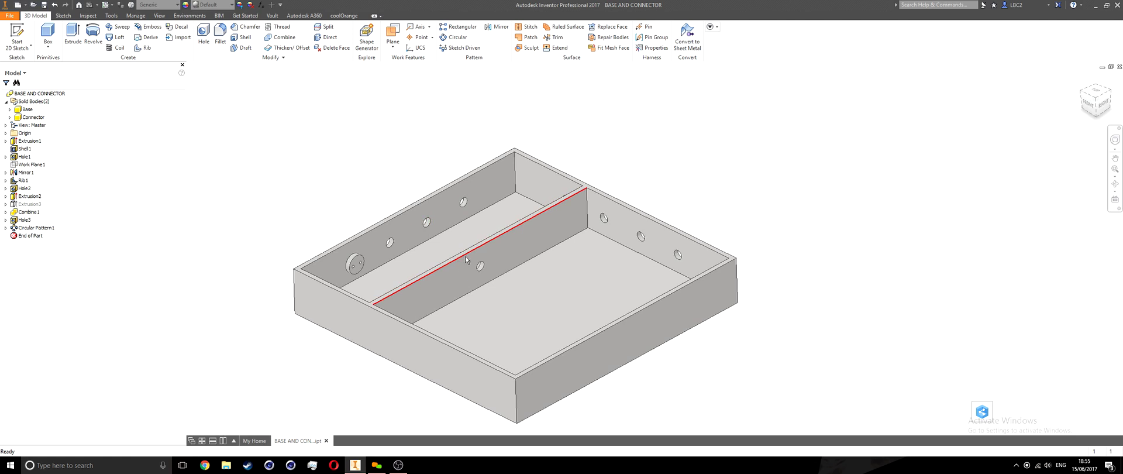
Make components from the Base and Connector bodies, inserting them in the target assembly BASE AND CONNECTOR.iam with Normal BOM structure.
middle_drag(388, 264, 368, 280)
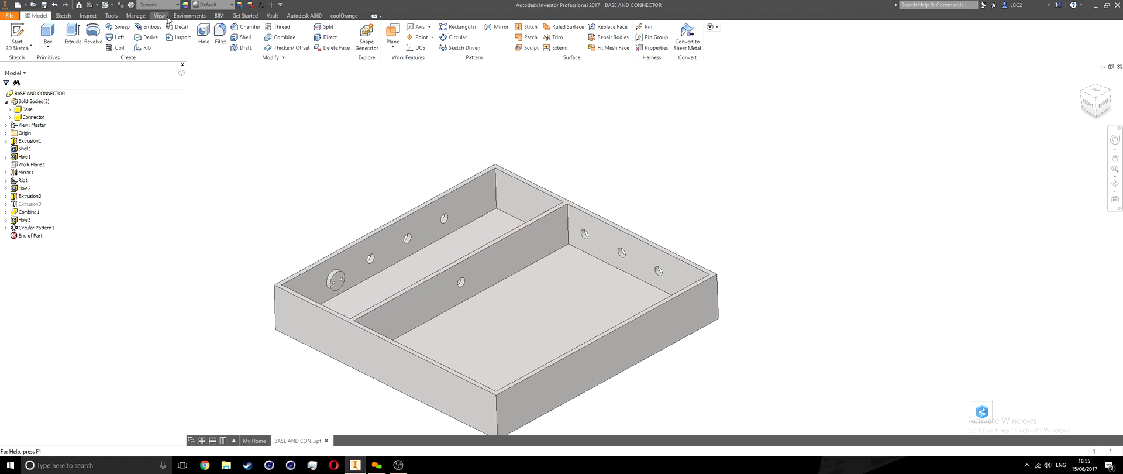
click(139, 16)
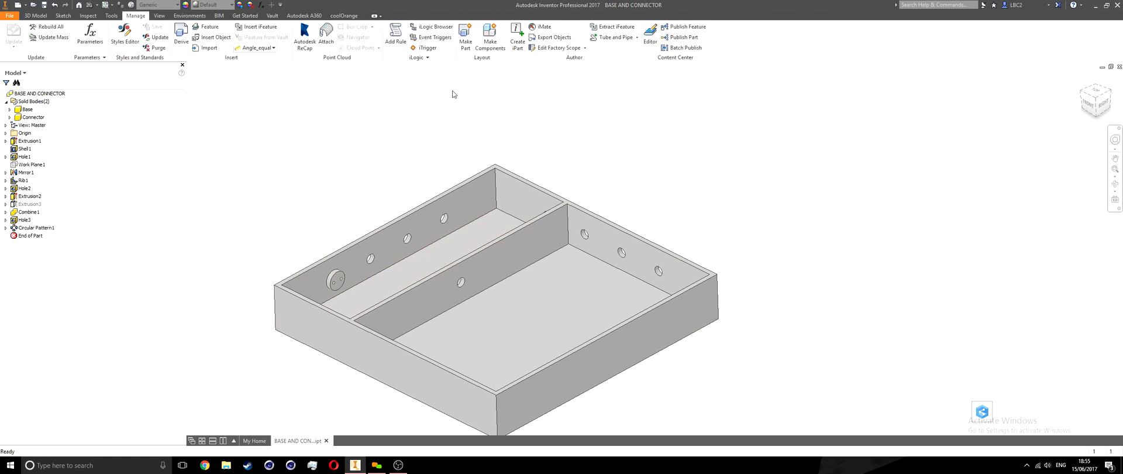
click(490, 31)
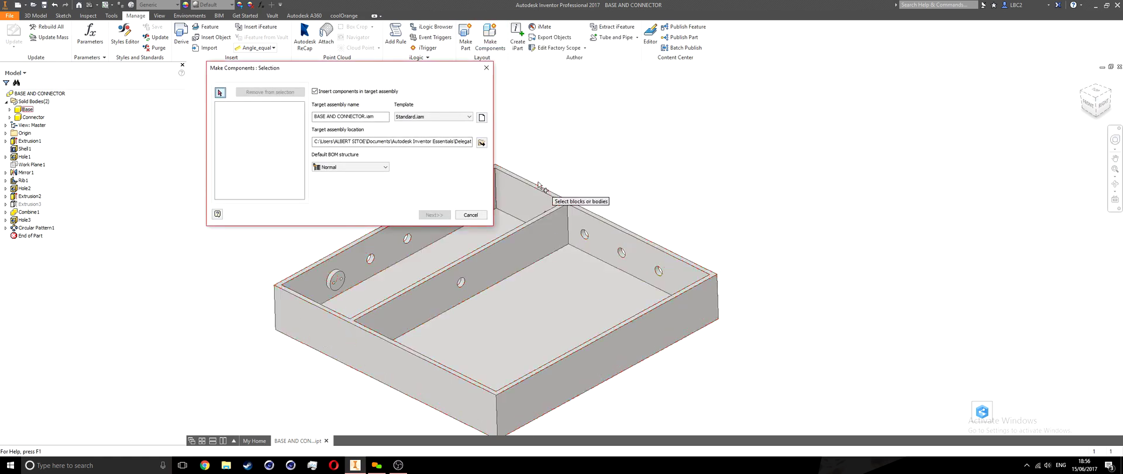
click(626, 295)
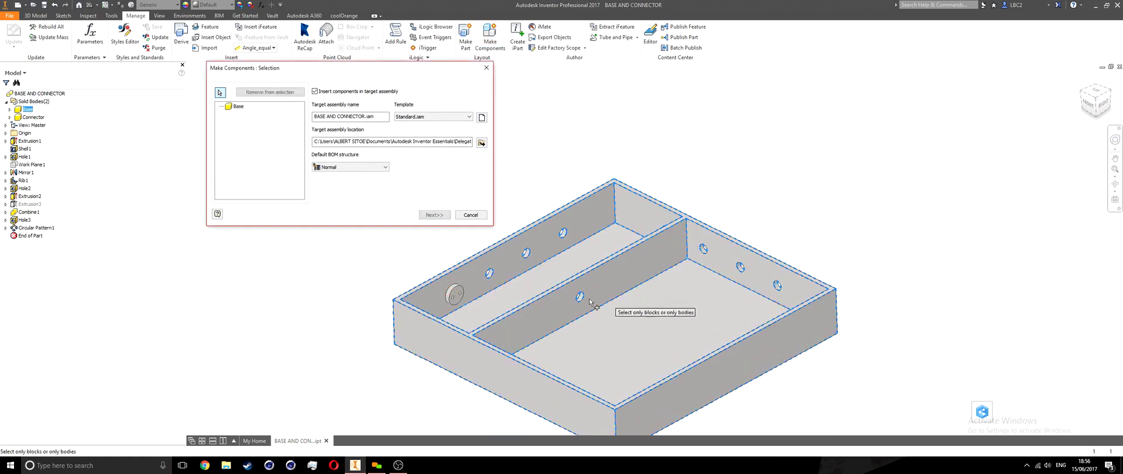
click(455, 296)
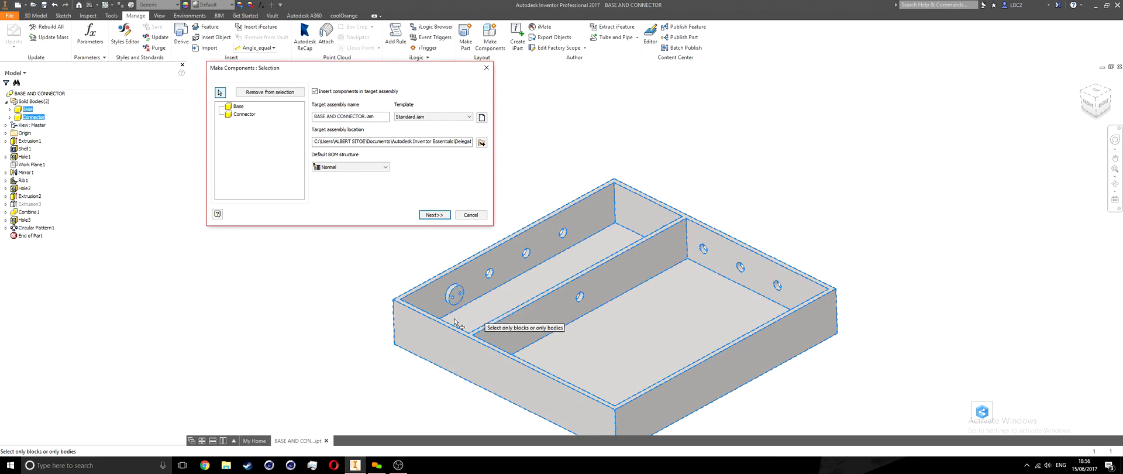
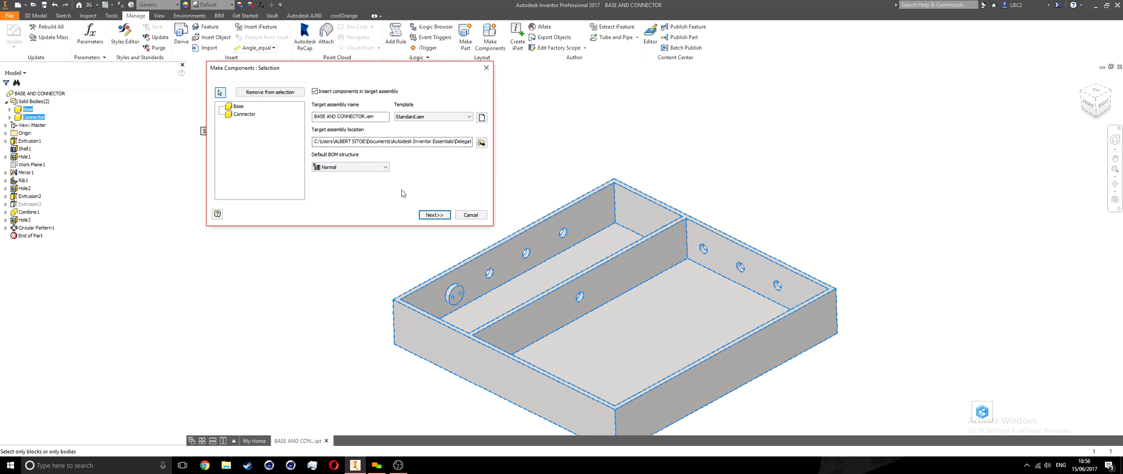
click(435, 215)
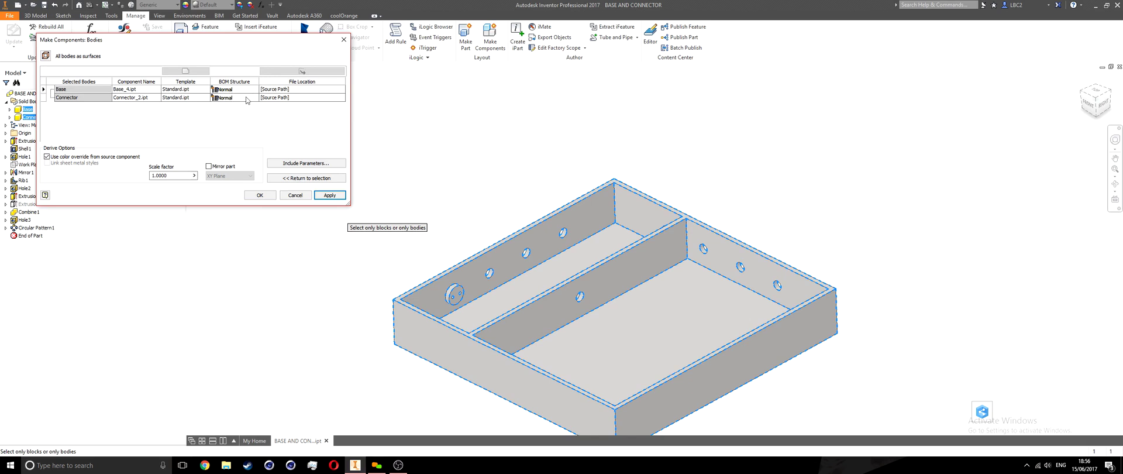
click(266, 196)
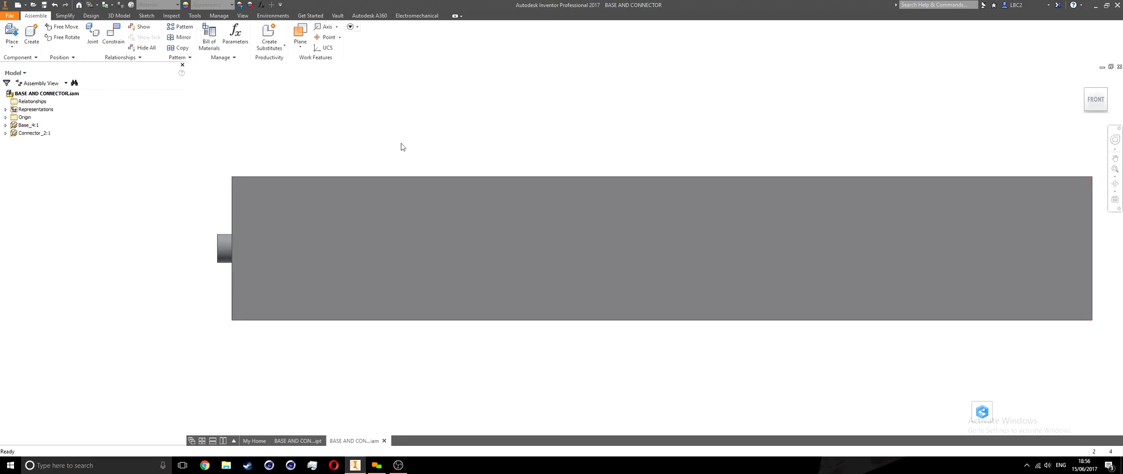
Show the assembly in isometric view and unground the Connector component in the tray wall.
click(1105, 91)
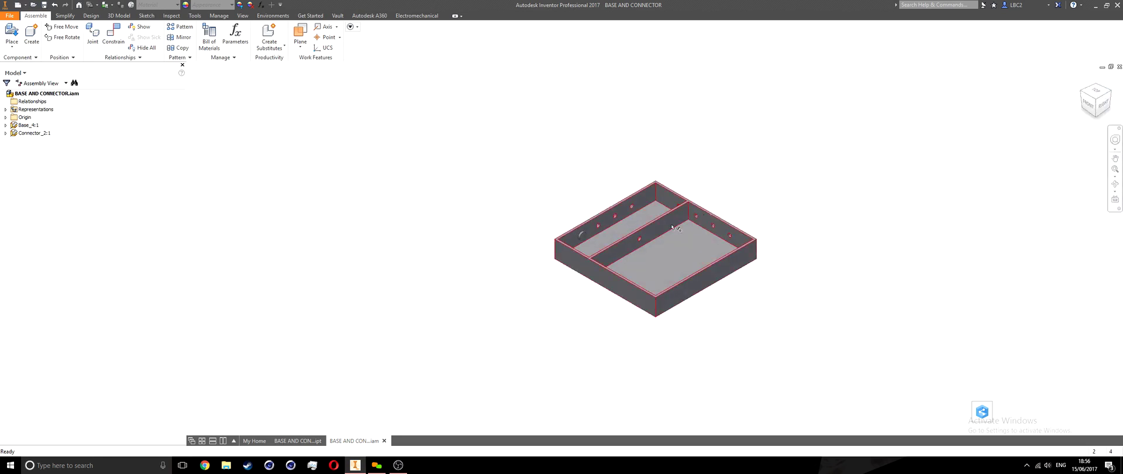
scroll(620, 245, up, 4)
middle_drag(615, 248, 565, 252)
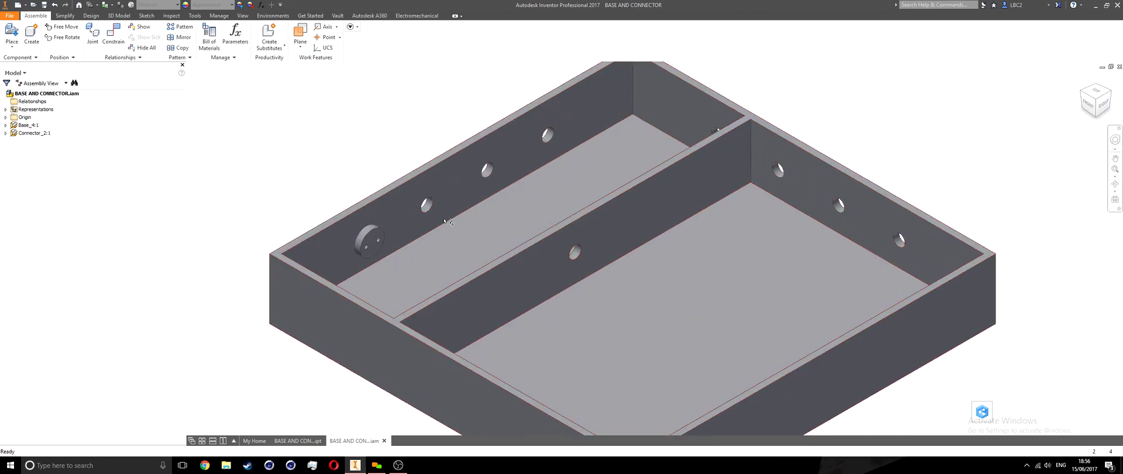
click(368, 240)
click(241, 188)
click(359, 239)
scroll(327, 223, down, 3)
click(353, 233)
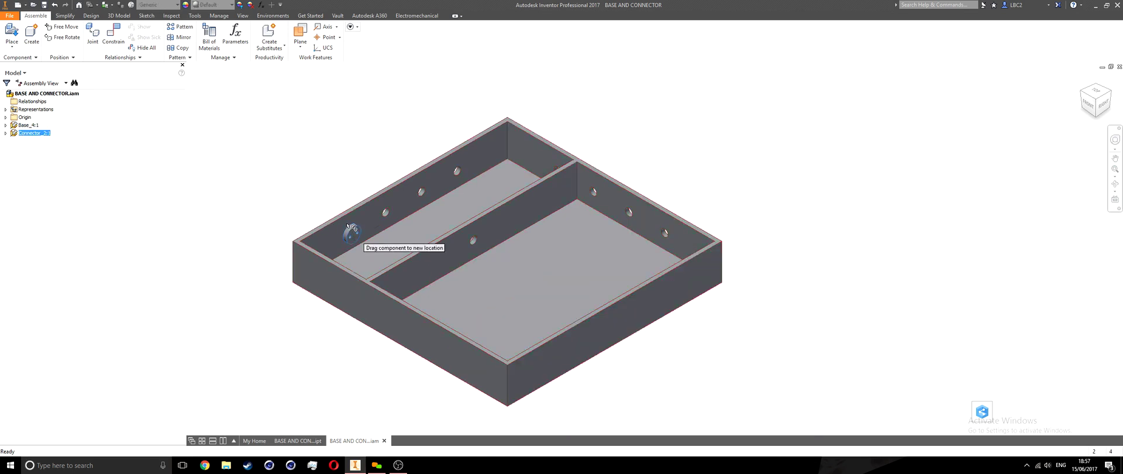
click(347, 235)
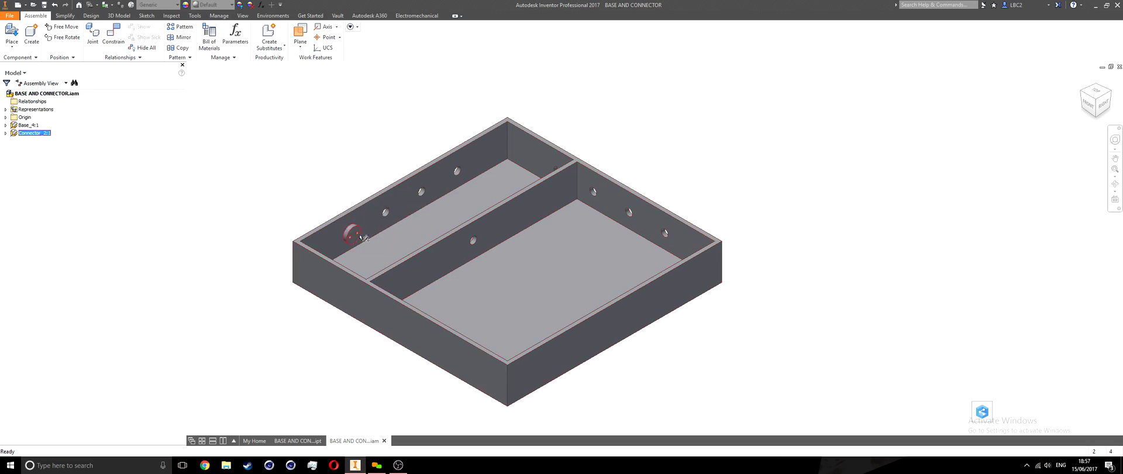
right_click(353, 235)
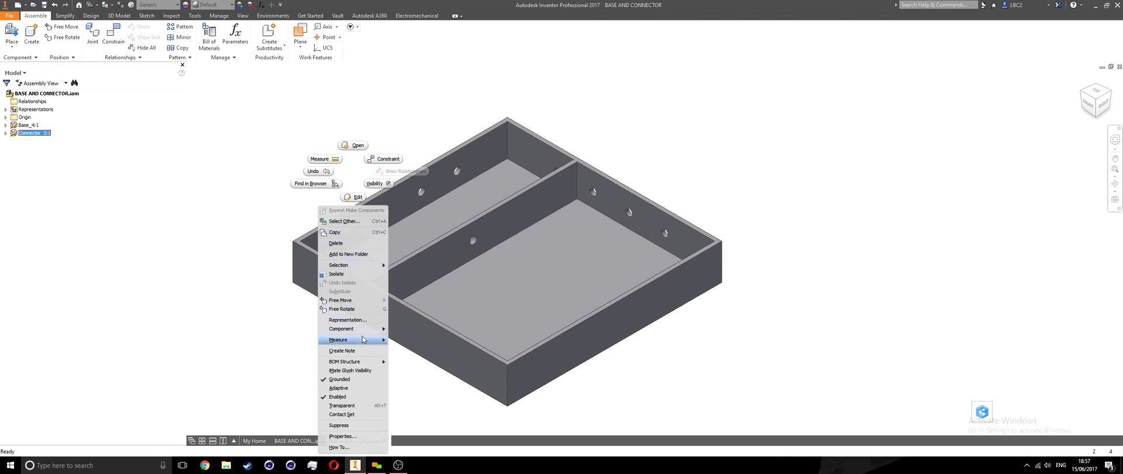
click(337, 379)
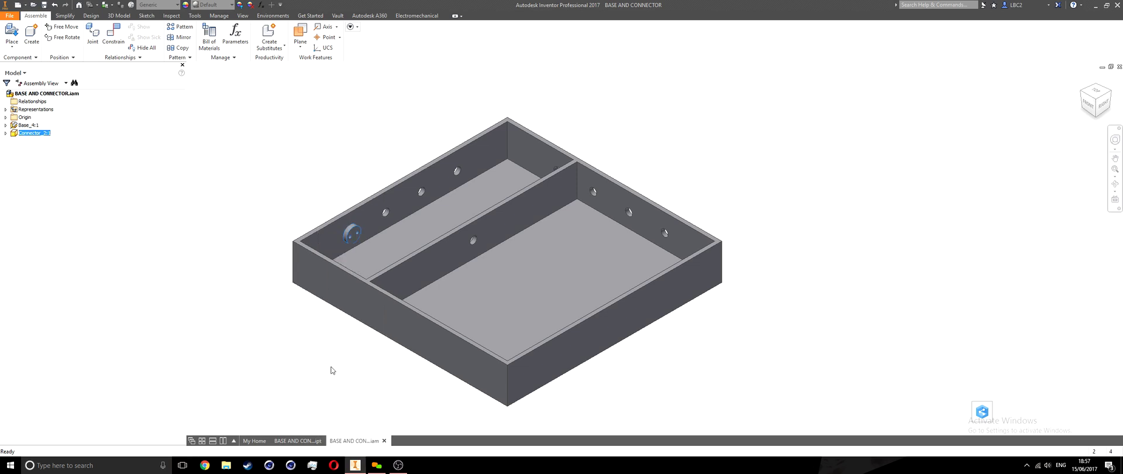
Move the Connector out of the wall hole to empty space outside the tray and open it for in-place editing.
drag(353, 239, 268, 177)
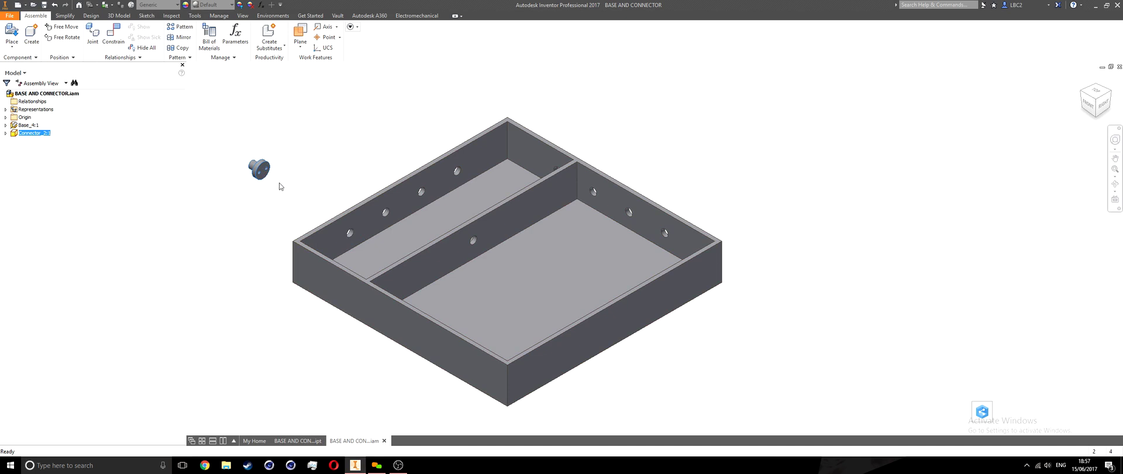
scroll(278, 186, up, 3)
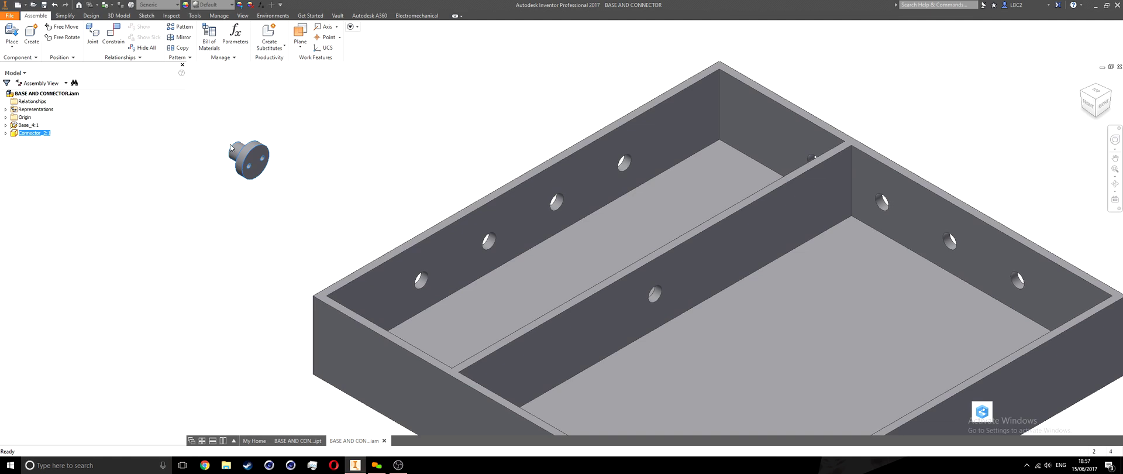
drag(259, 166, 247, 154)
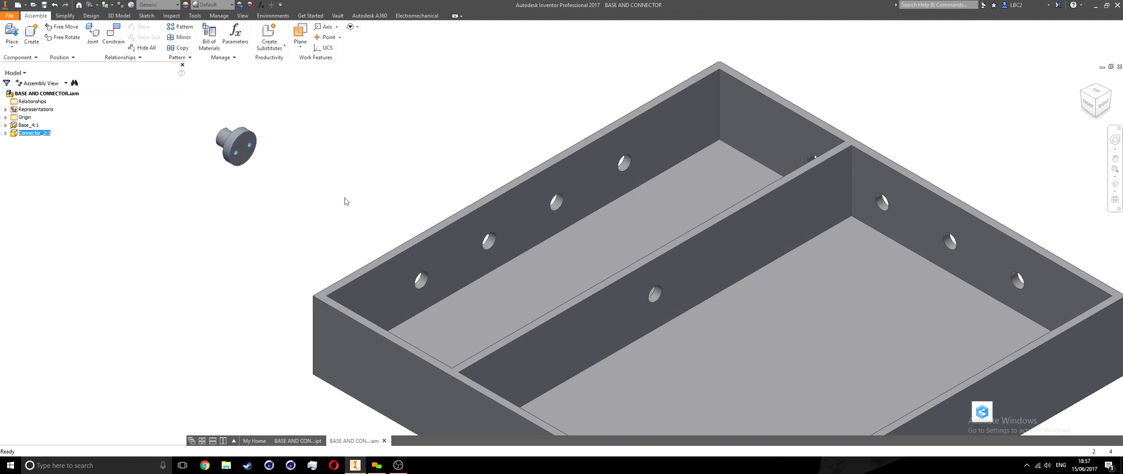
double_click(240, 138)
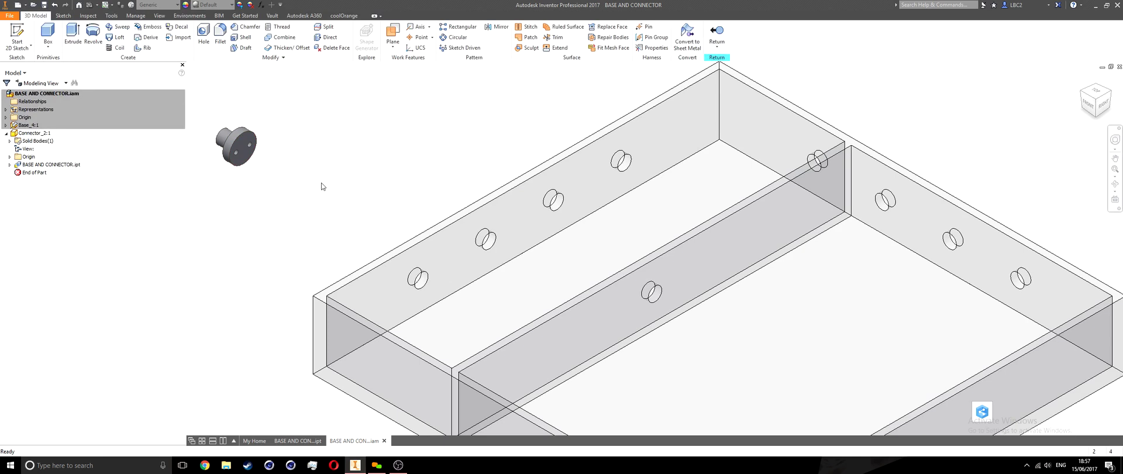
Create work points at the centres of the two small hole edges on the Connector's flange face, using Center Point of Loop of Edges.
middle_drag(307, 176, 395, 227)
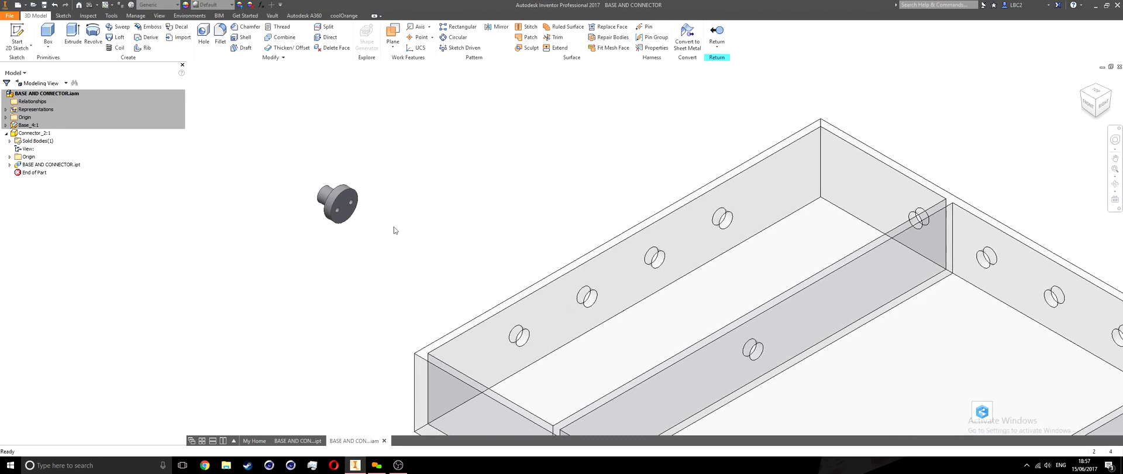
scroll(345, 208, up, 5)
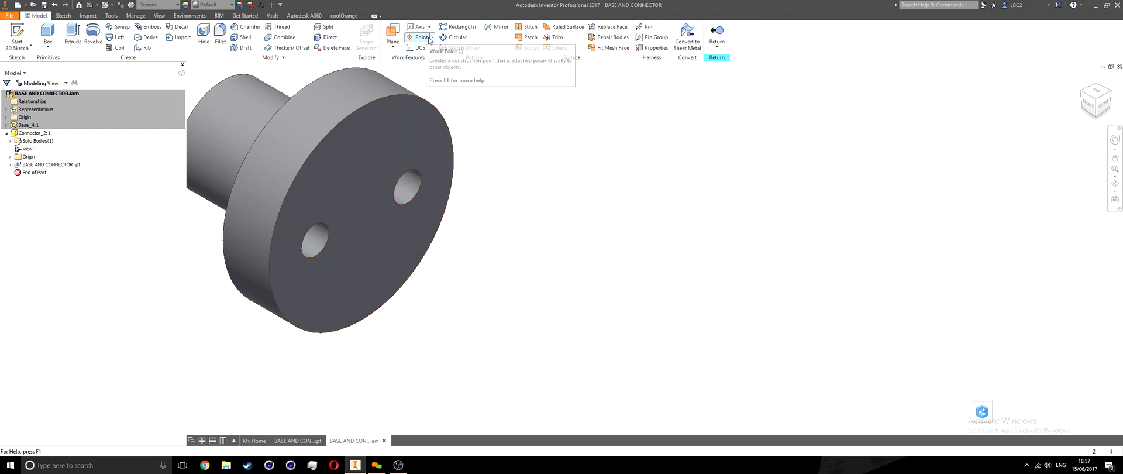
click(432, 38)
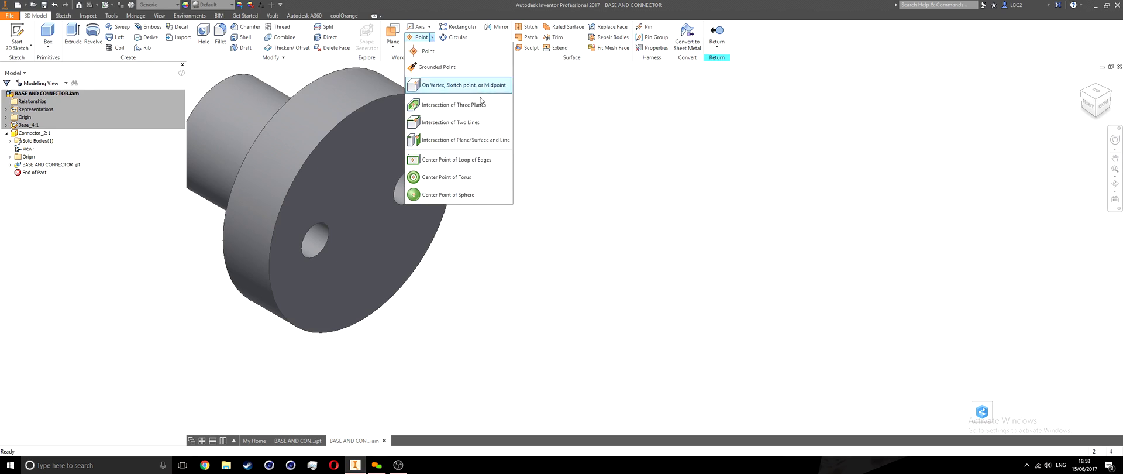
click(479, 161)
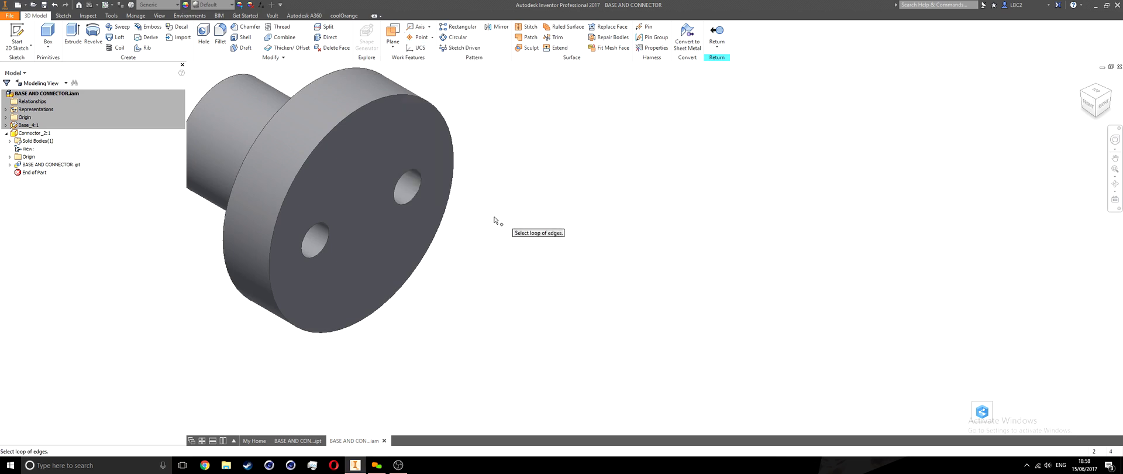
click(327, 226)
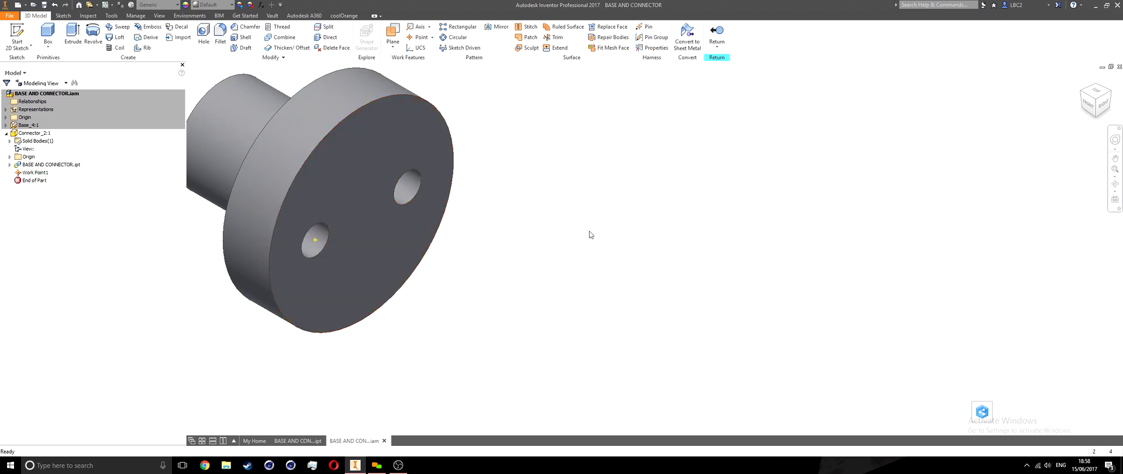
key(Return)
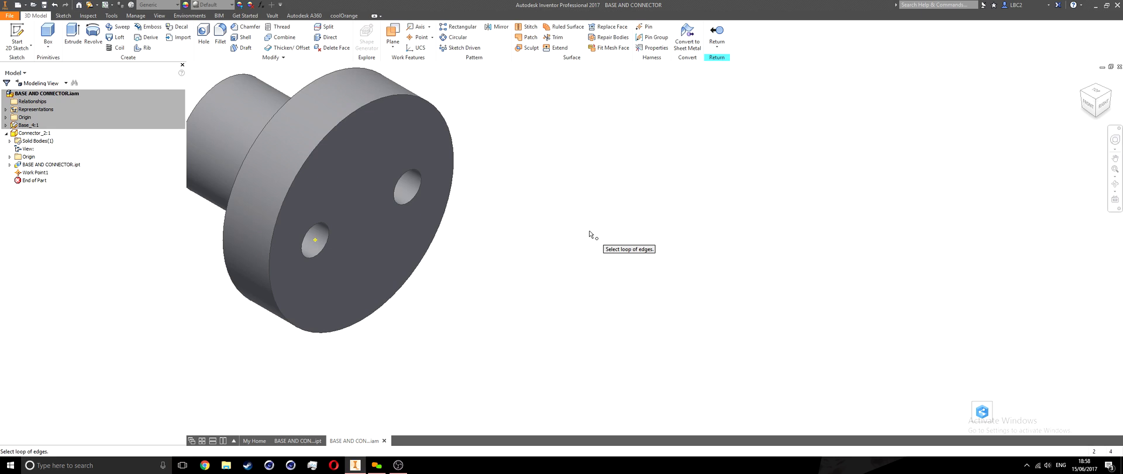
click(422, 177)
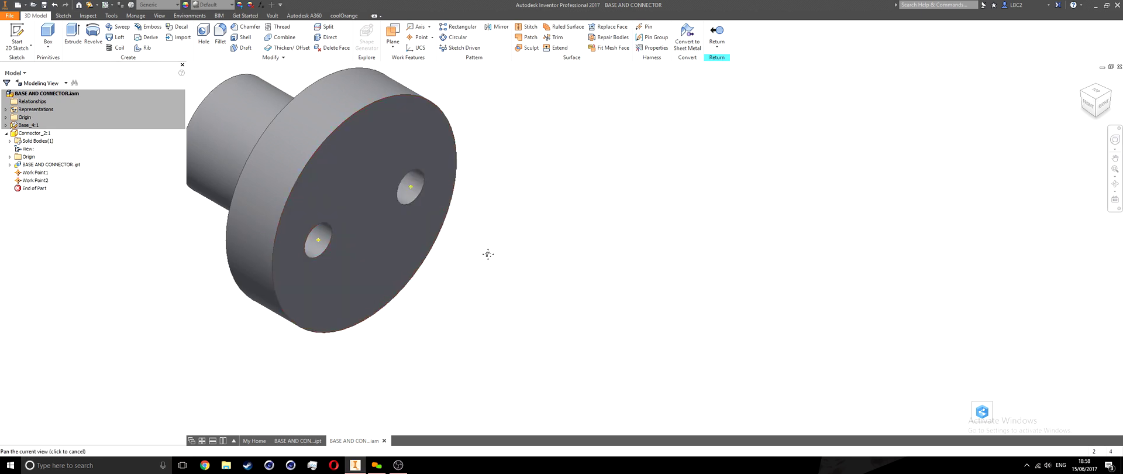
Create a work axis through the flange's outer cylindrical face with Through Revolved Face or Feature.
middle_drag(490, 251, 521, 258)
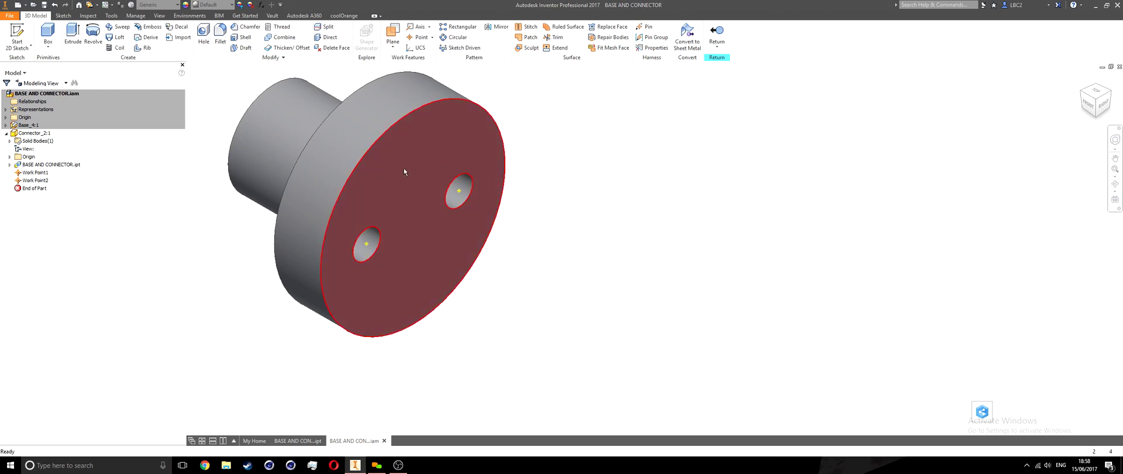
click(426, 235)
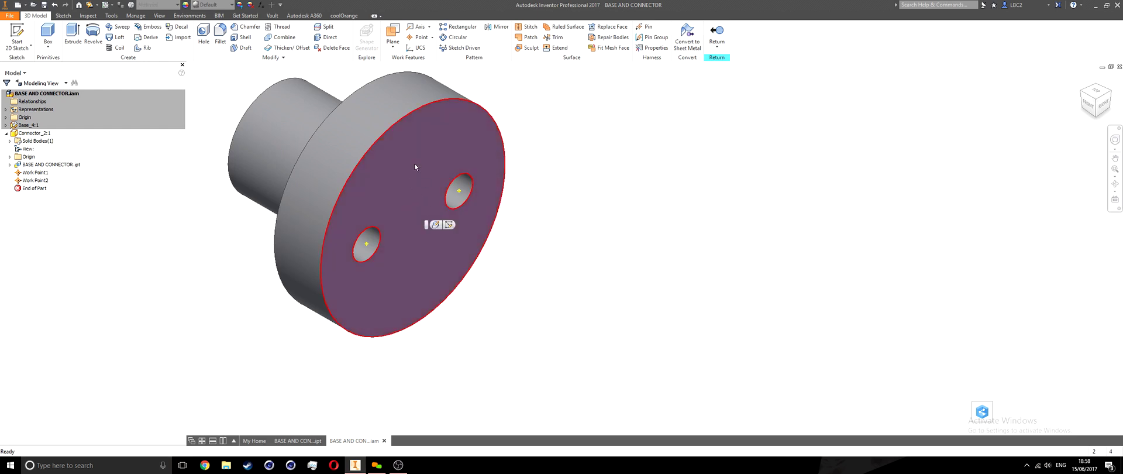
click(563, 326)
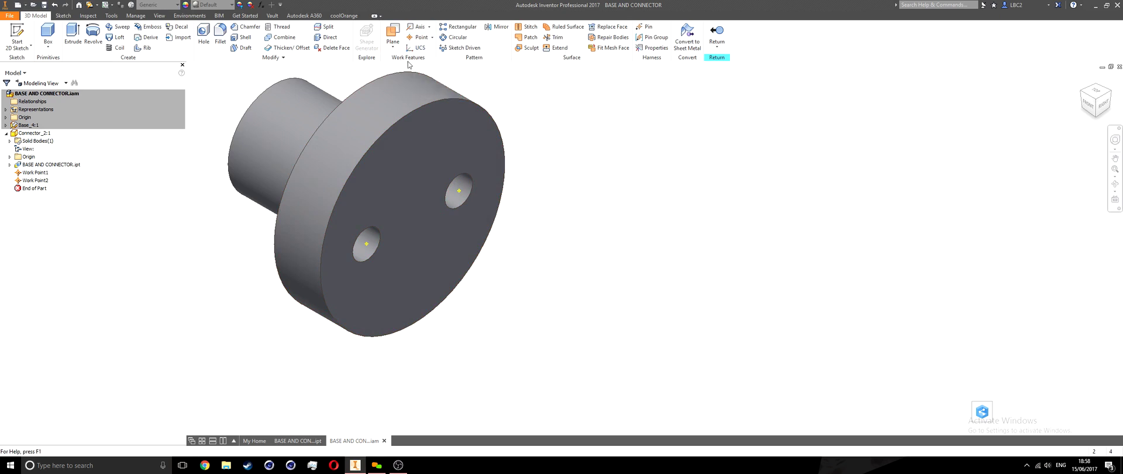
click(415, 28)
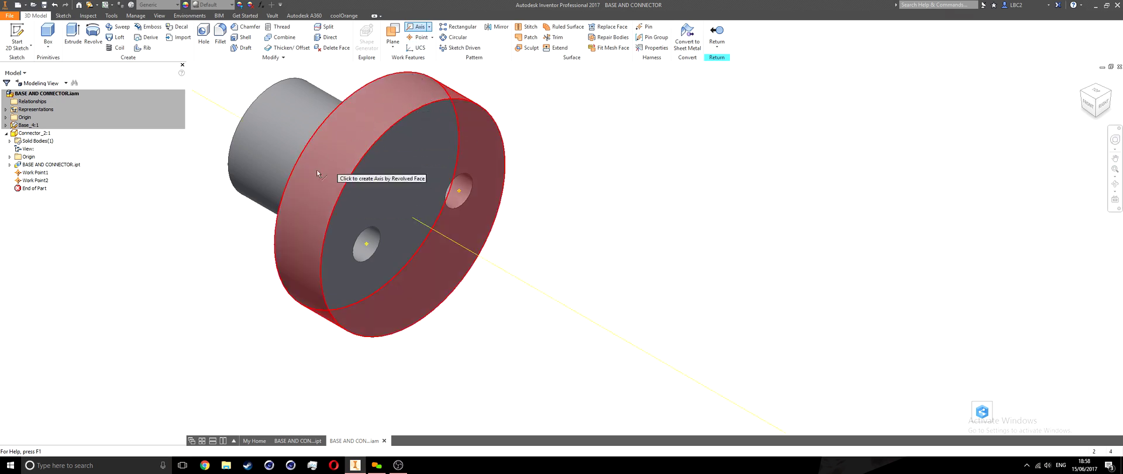
click(429, 27)
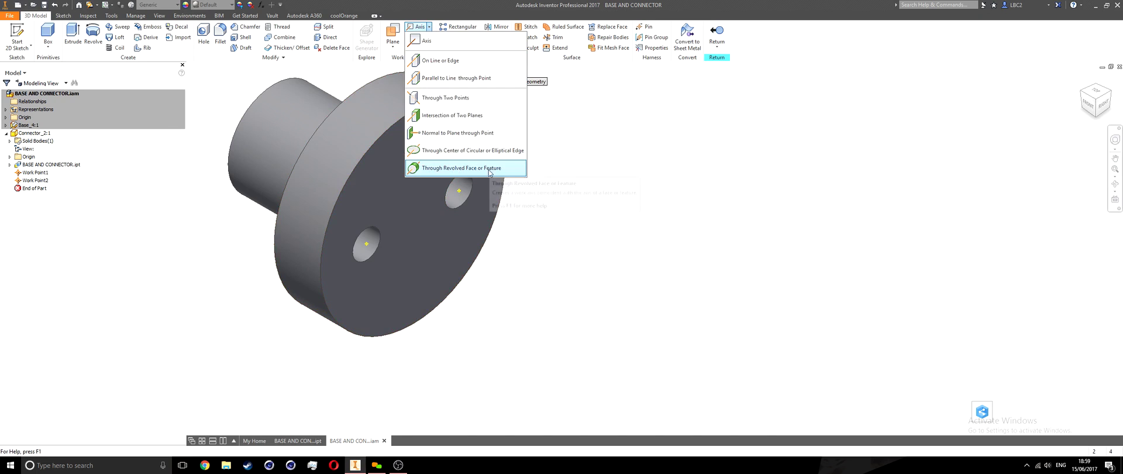
click(511, 169)
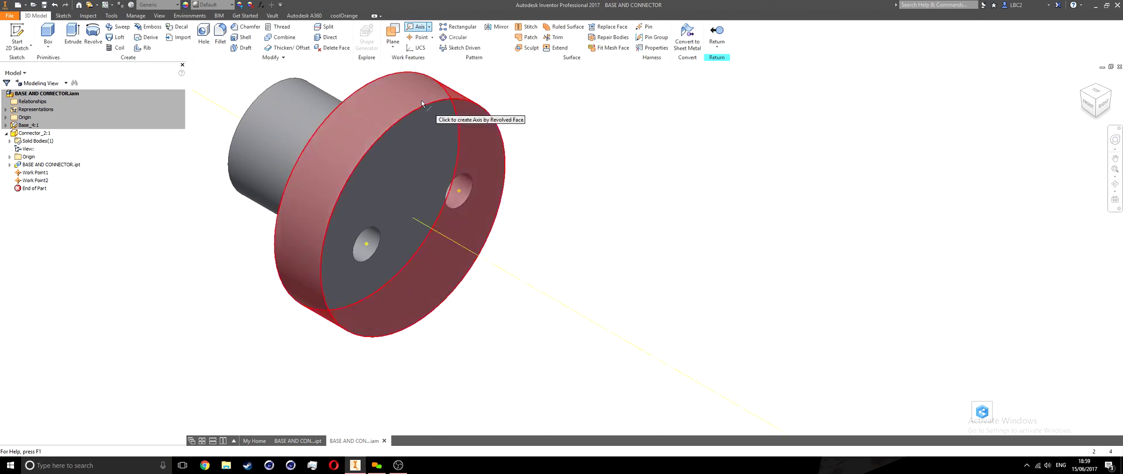
click(399, 101)
scroll(590, 238, down, 5)
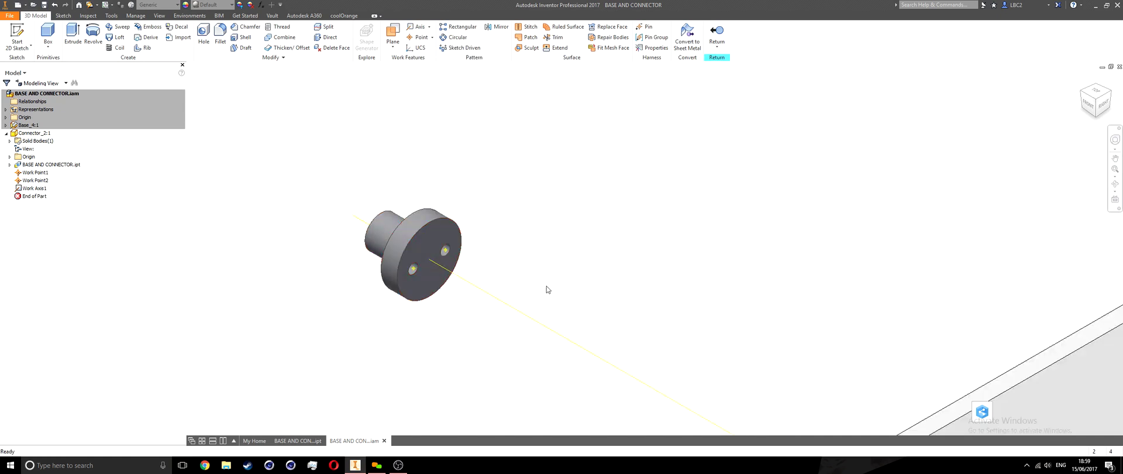
scroll(526, 288, up, 3)
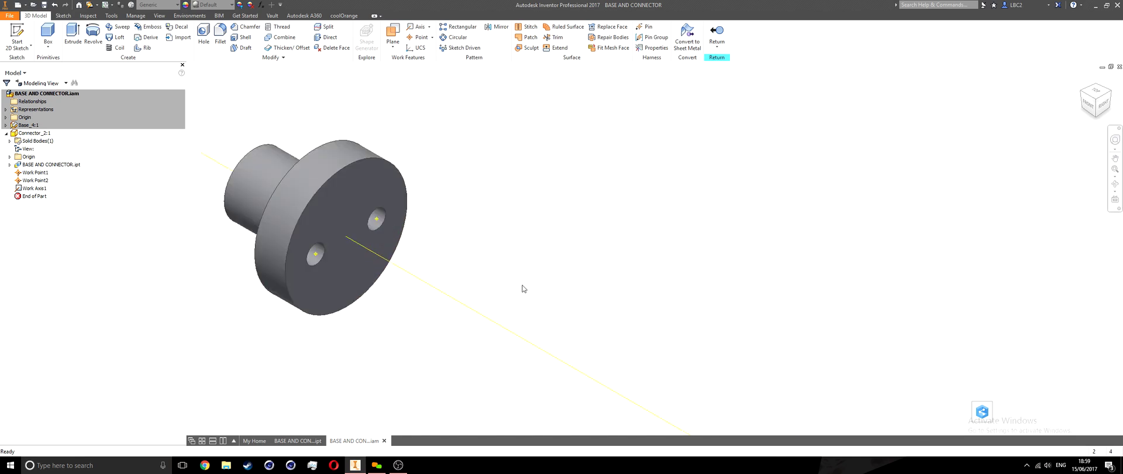
Create a work plane offset 10 mm outward from the flange face that contains the two small holes.
click(393, 35)
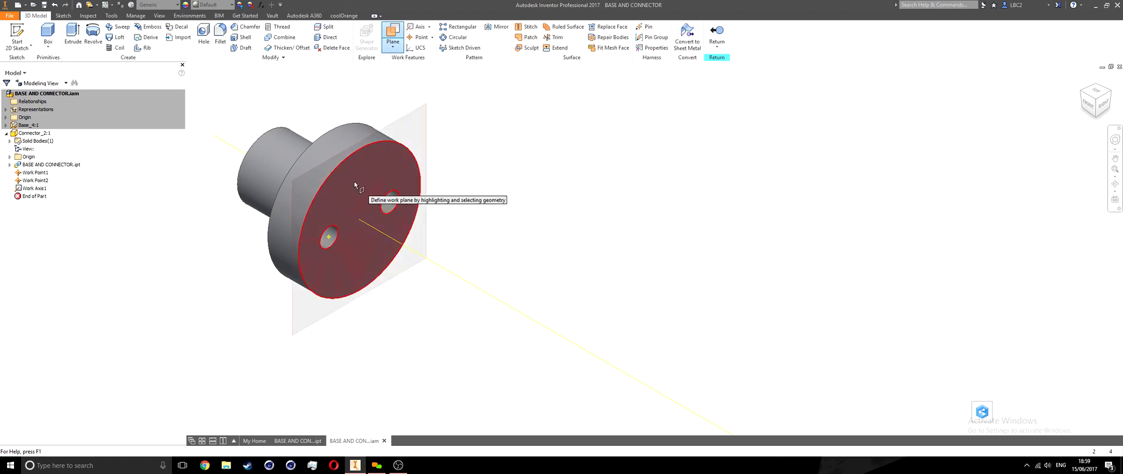
drag(353, 180, 410, 203)
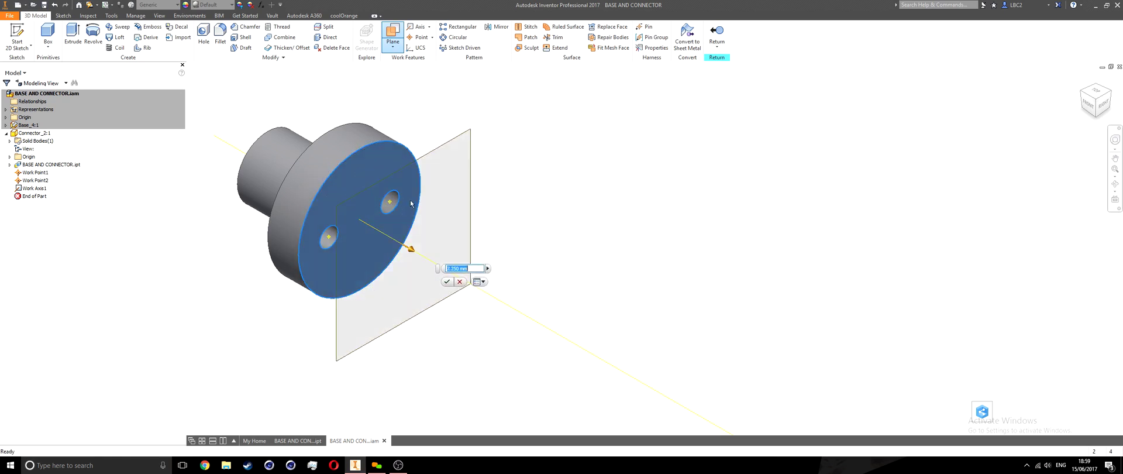
text(10)
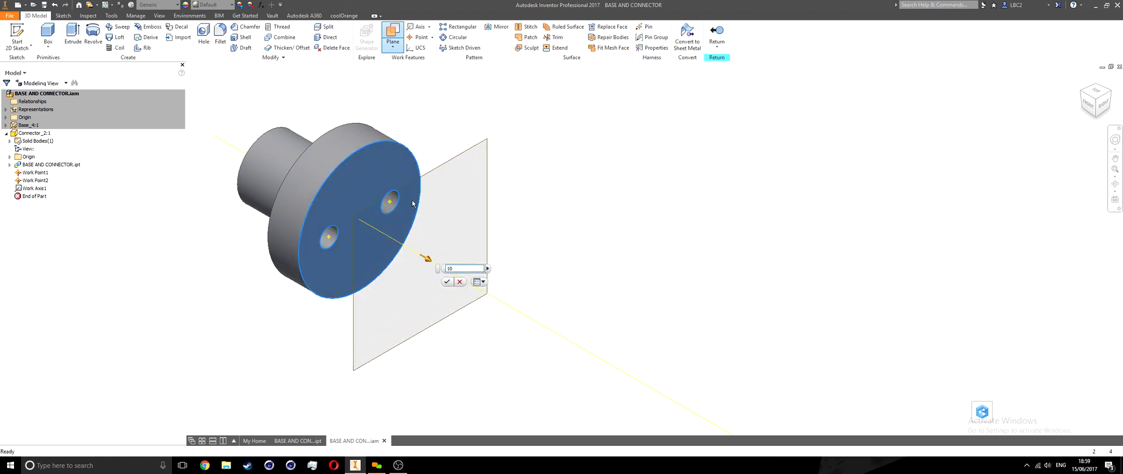
key(Return)
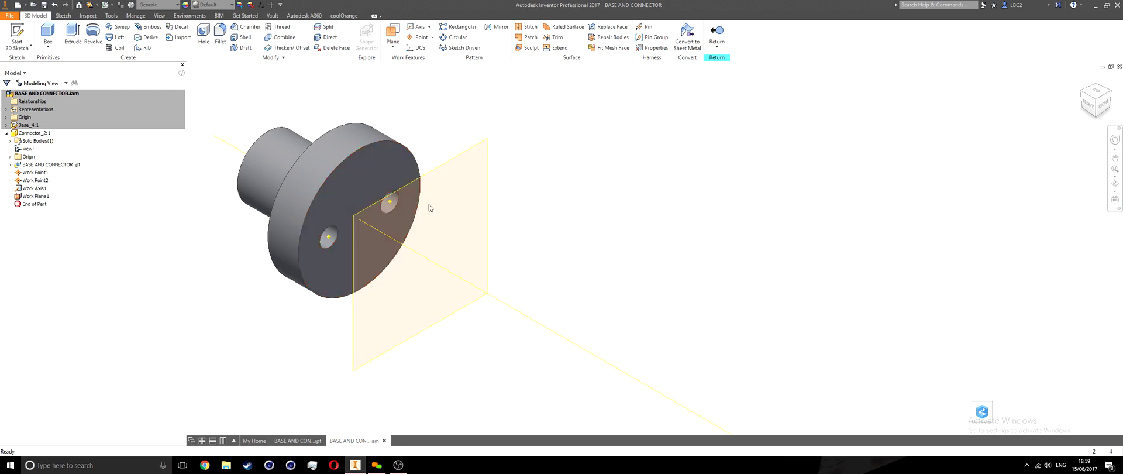
click(393, 46)
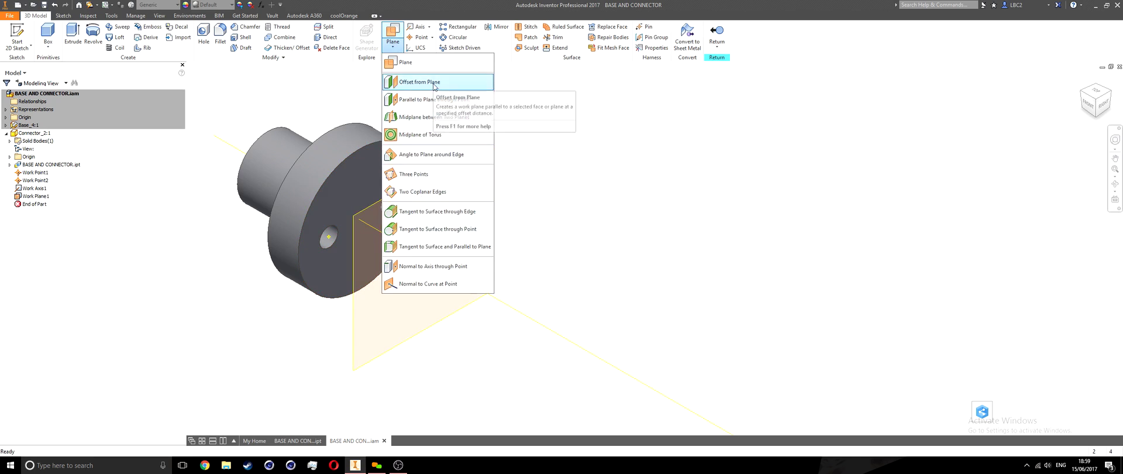
click(595, 132)
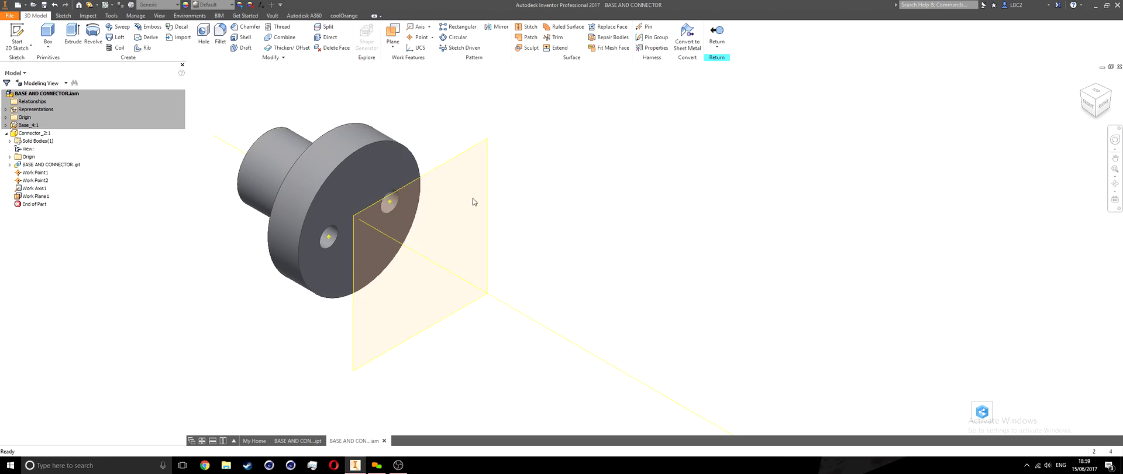
Try the general Point command on the offset work plane and the work axis, and undo the resulting point.
shift+middle_drag(408, 270, 457, 260)
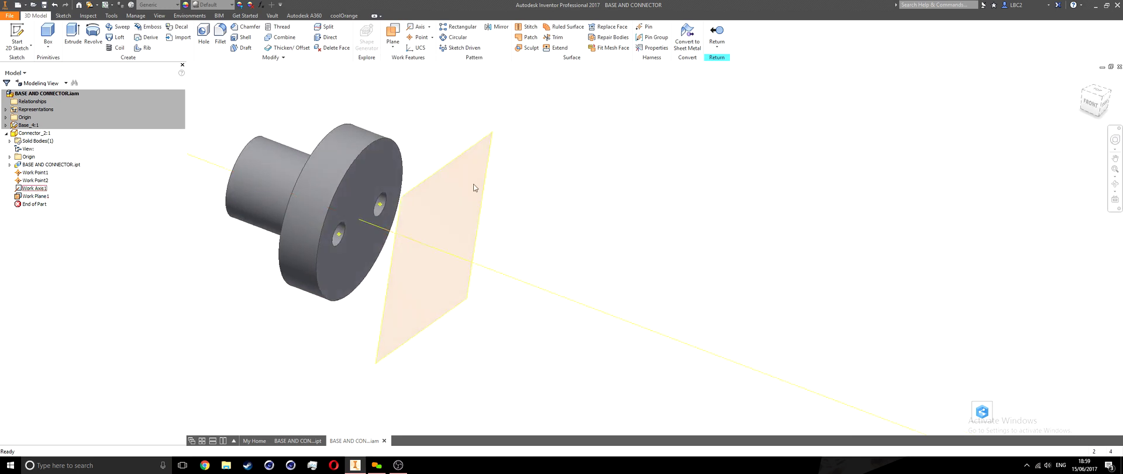
click(419, 39)
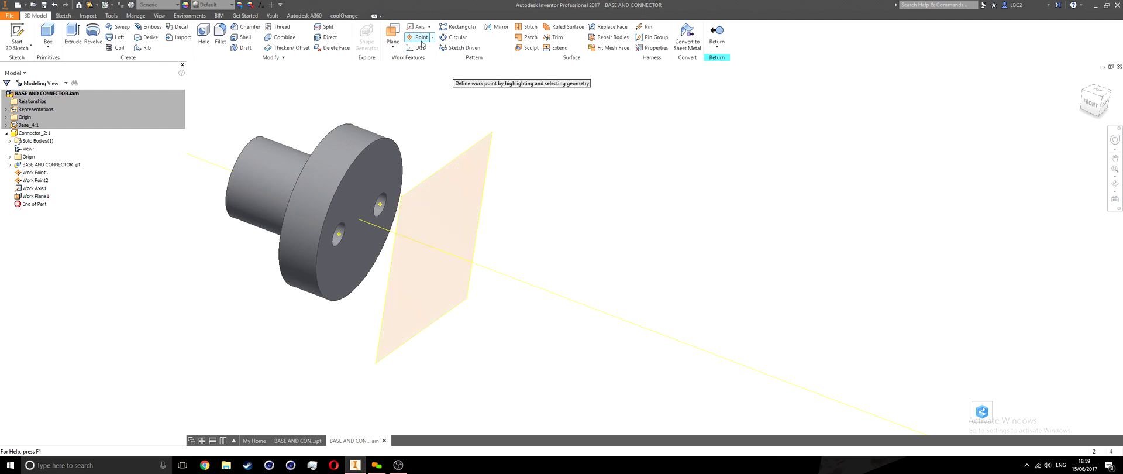
click(488, 139)
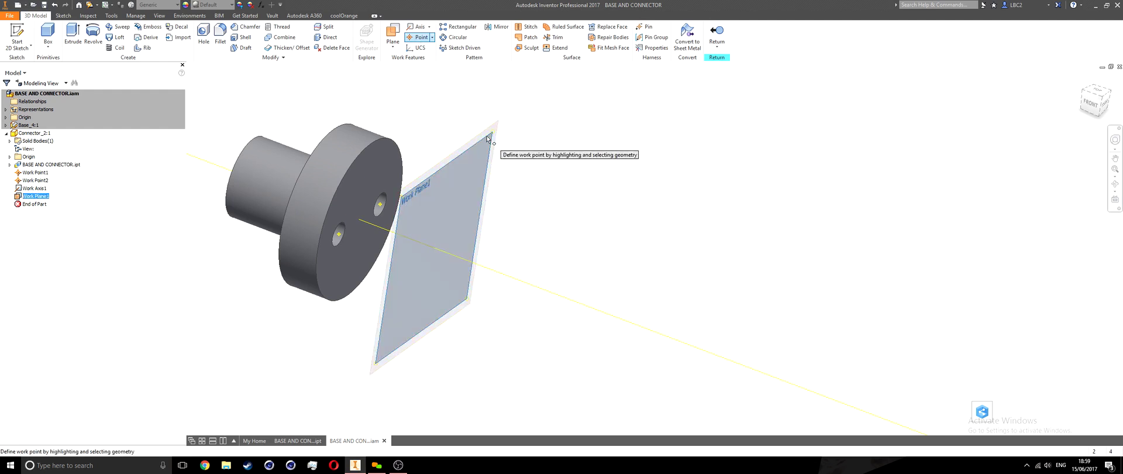
click(492, 271)
scroll(446, 255, down, 5)
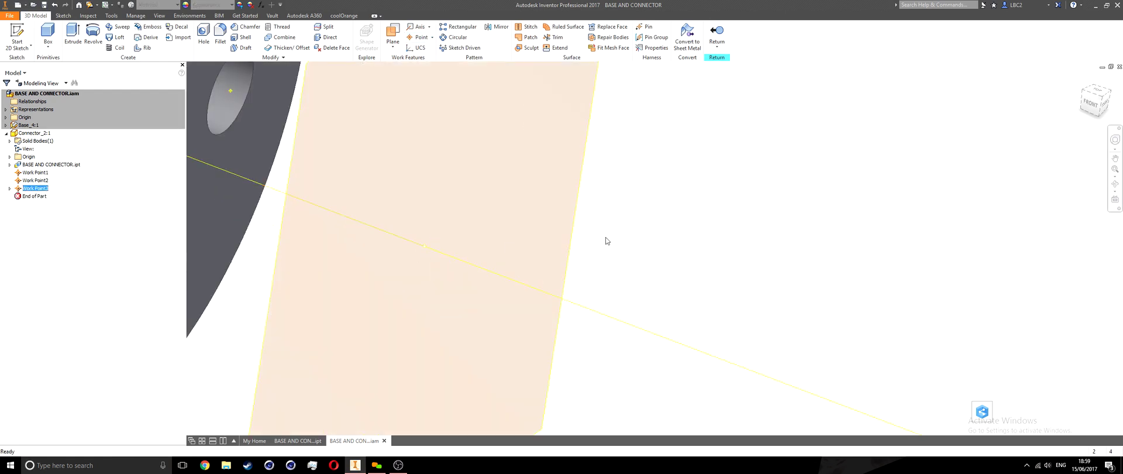
key(ctrl+z)
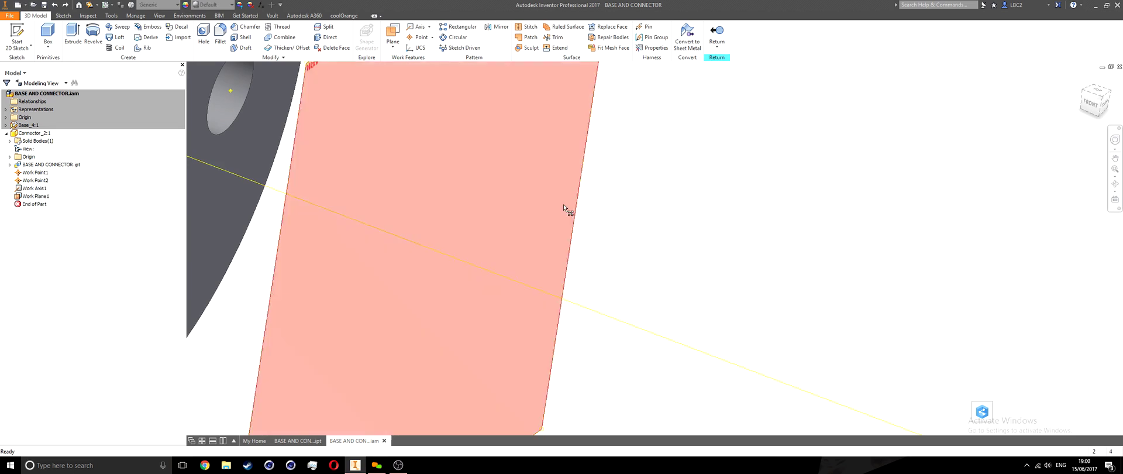
Create a work point where the work axis crosses the offset work plane, using Intersection of Plane/Surface and Line.
click(432, 38)
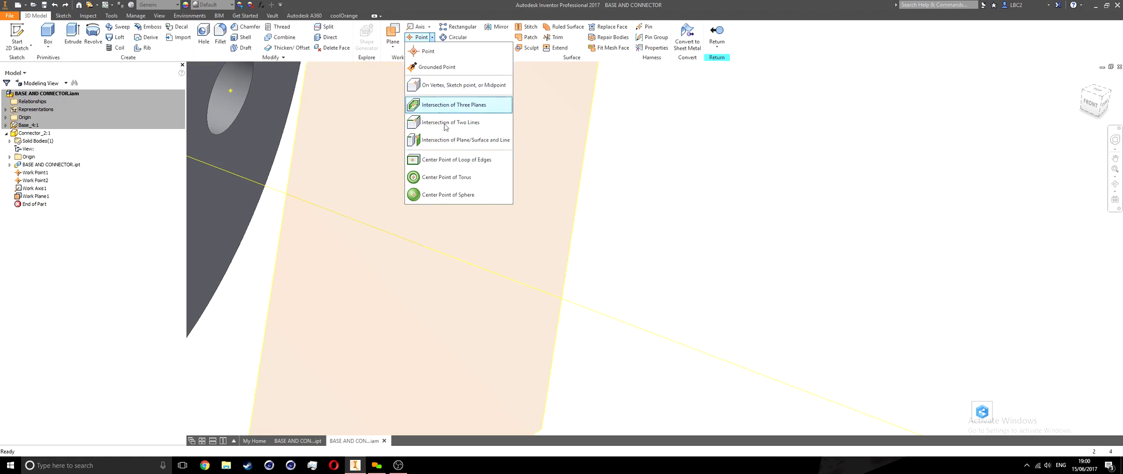
click(491, 145)
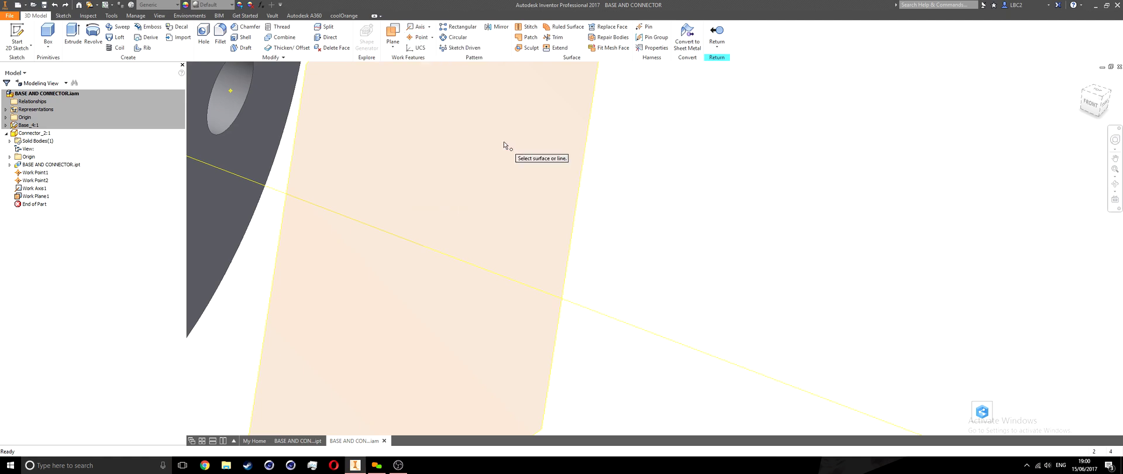
click(578, 303)
click(567, 214)
scroll(596, 192, down, 5)
shift+middle_drag(578, 215, 546, 251)
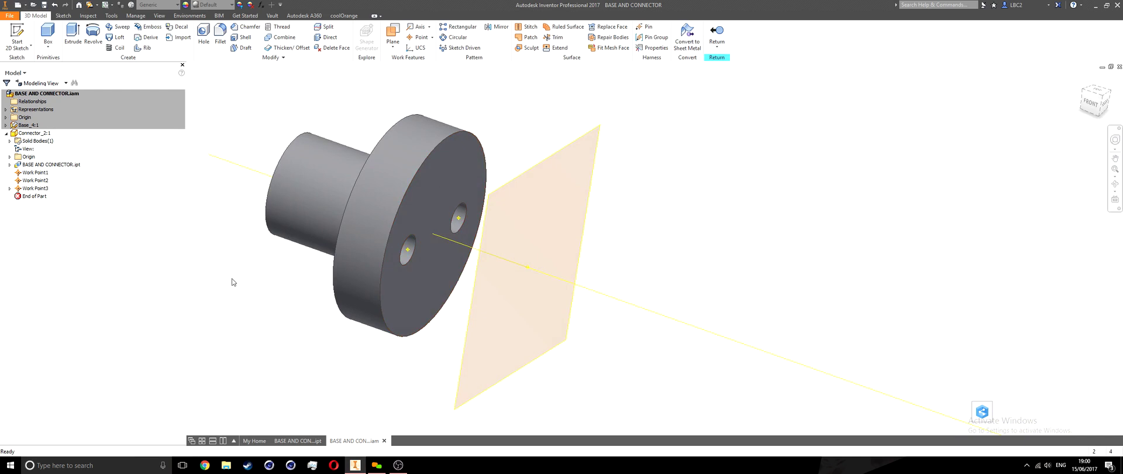
Turn off the visibility of Work Axis1 and Work Plane1 nested under Work Point3.
click(10, 189)
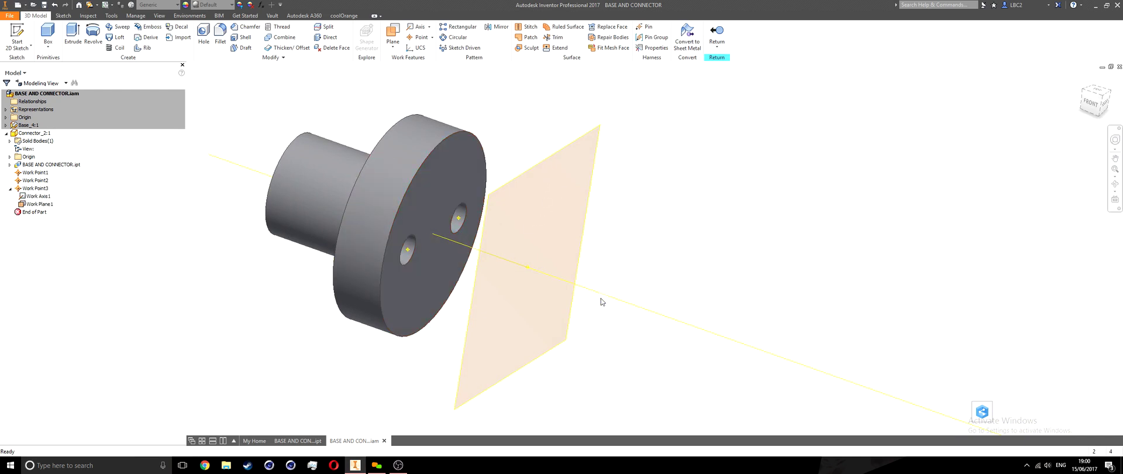
click(10, 189)
click(42, 188)
click(45, 189)
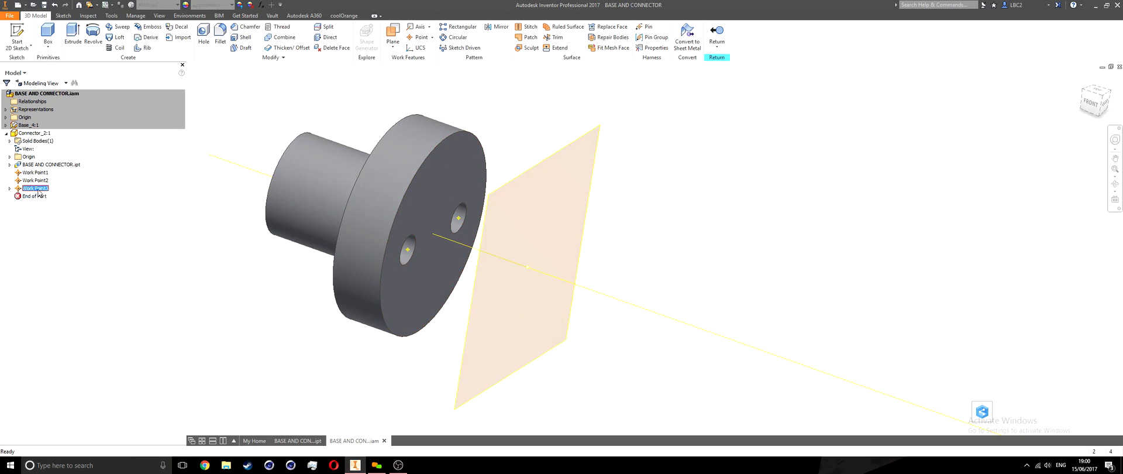
click(34, 181)
click(34, 188)
click(10, 188)
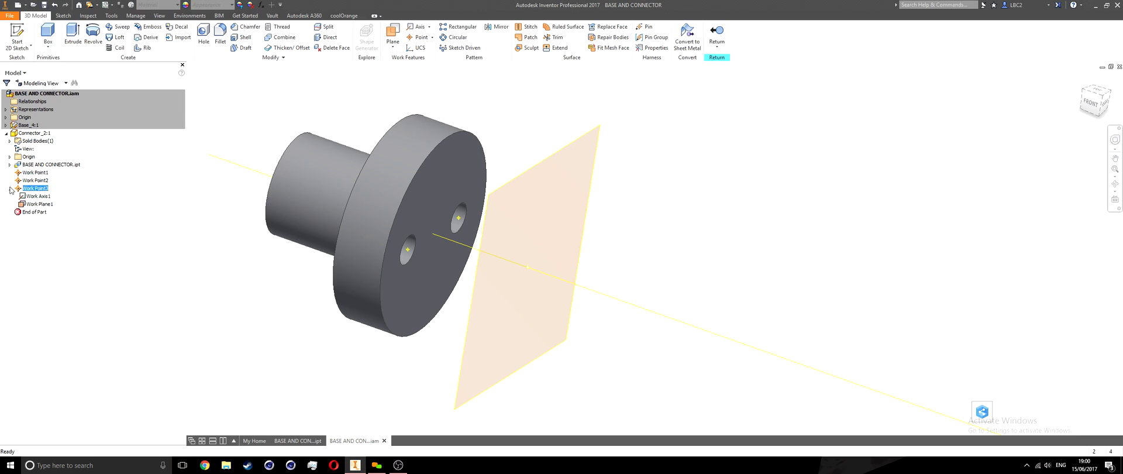
click(40, 197)
ctrl+click(40, 204)
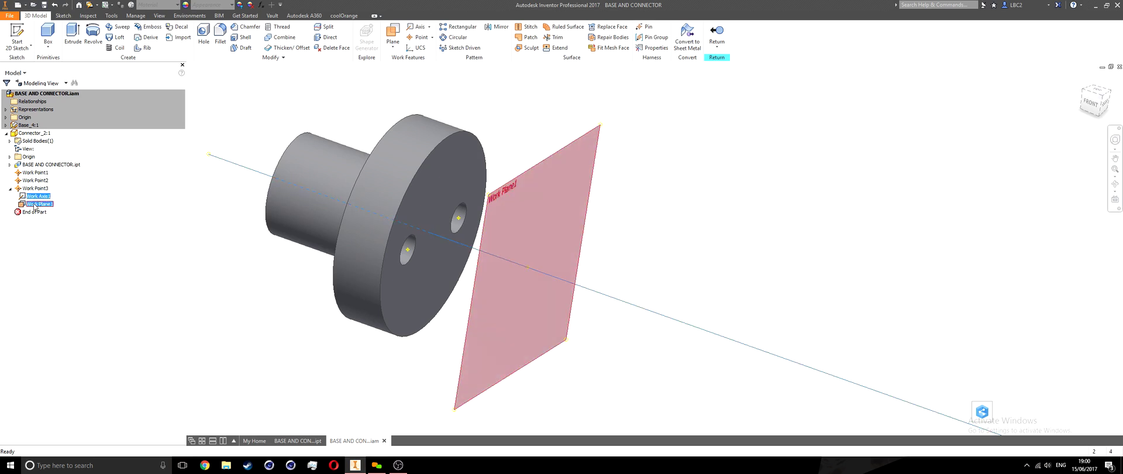
right_click(36, 207)
click(57, 263)
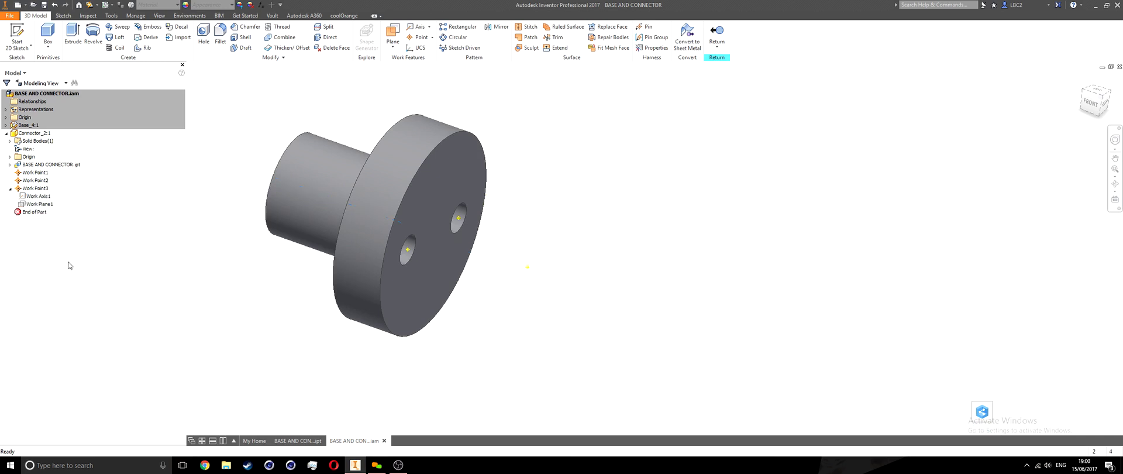
shift+middle_drag(458, 290, 398, 280)
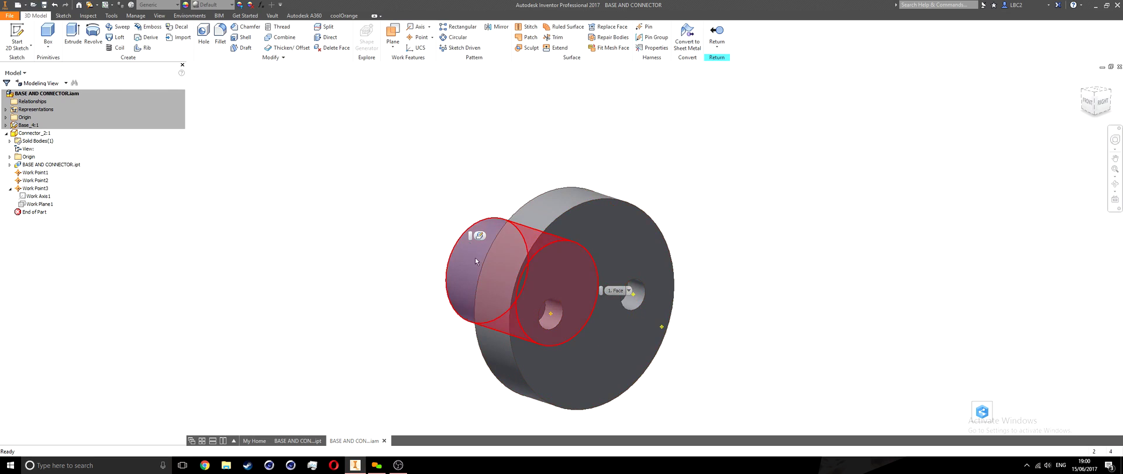
Hide the Harness command group in the part environment and show it again.
shift+middle_drag(445, 281, 391, 328)
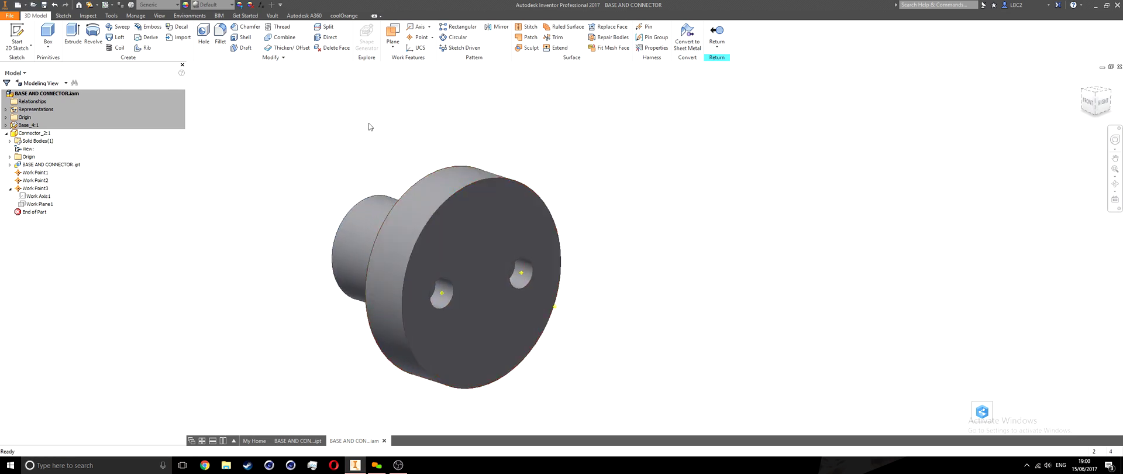
click(648, 27)
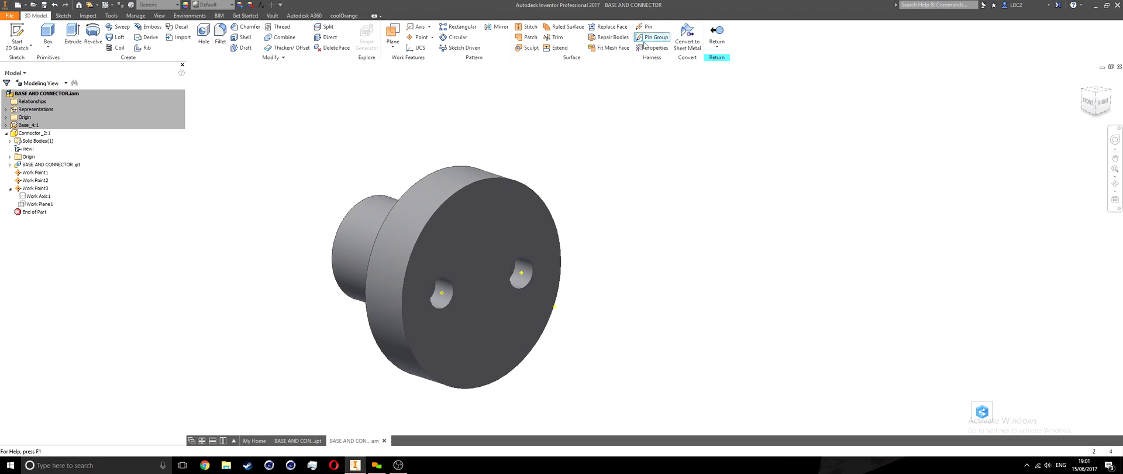
right_click(771, 47)
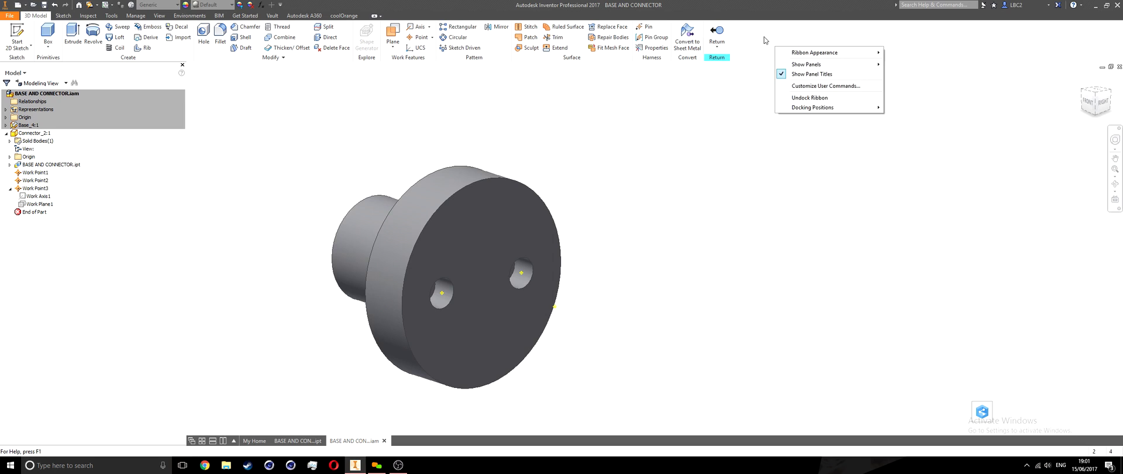
mouse_move(804, 68)
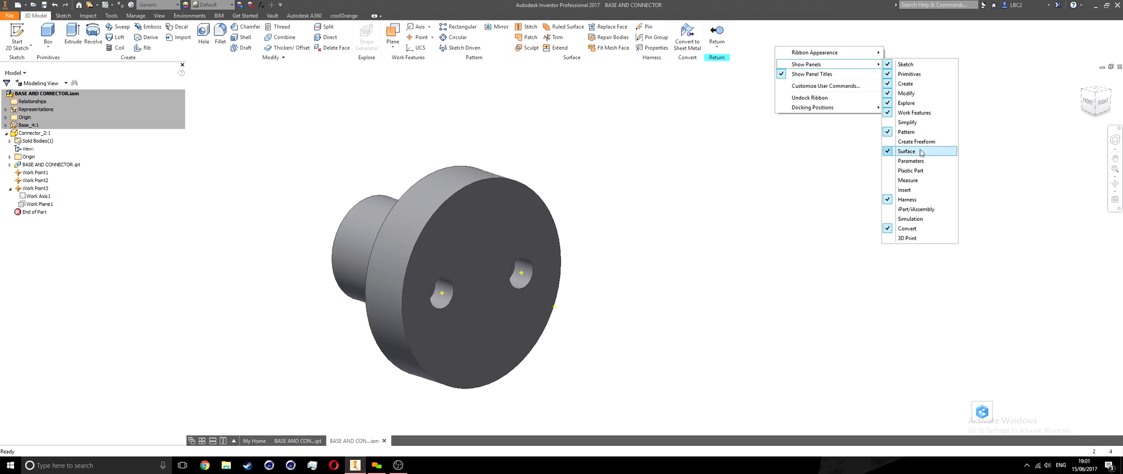
click(921, 199)
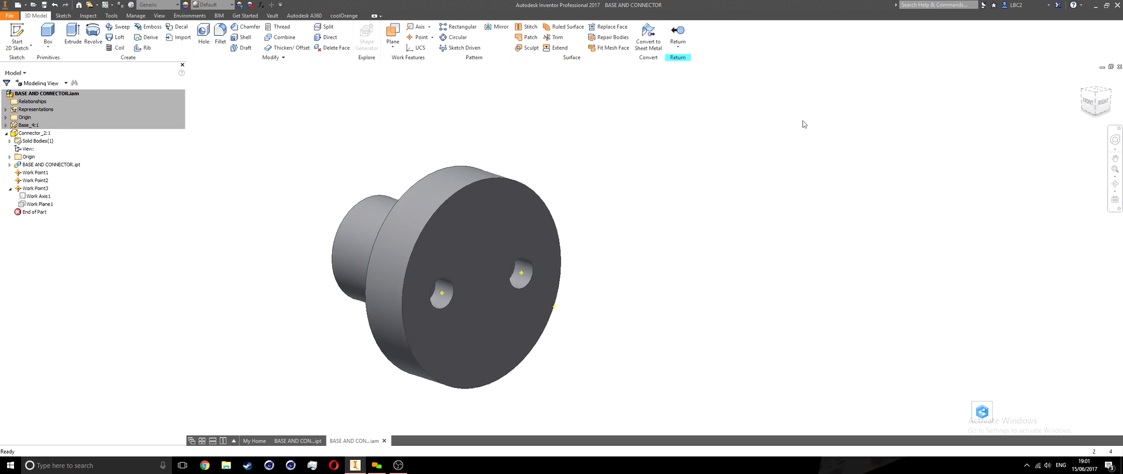
right_click(791, 56)
mouse_move(831, 73)
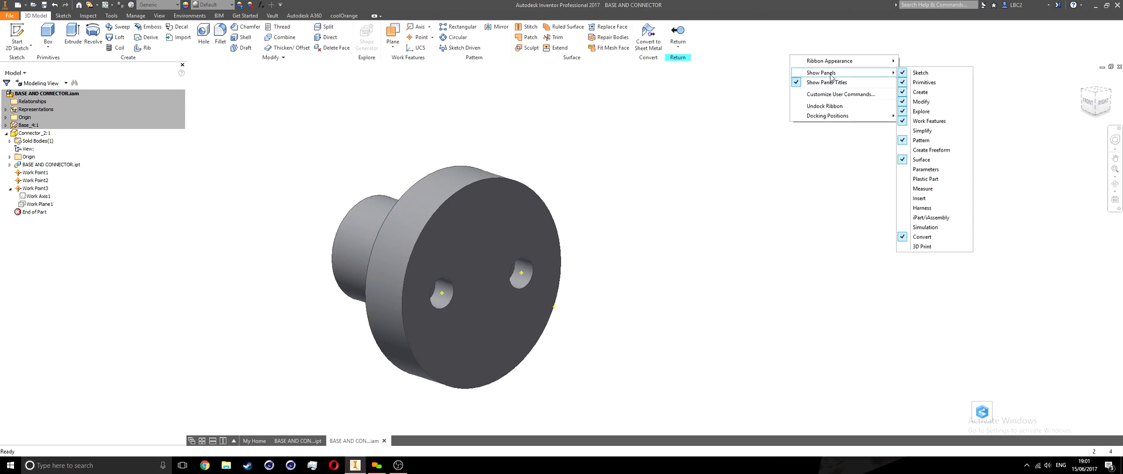
click(923, 208)
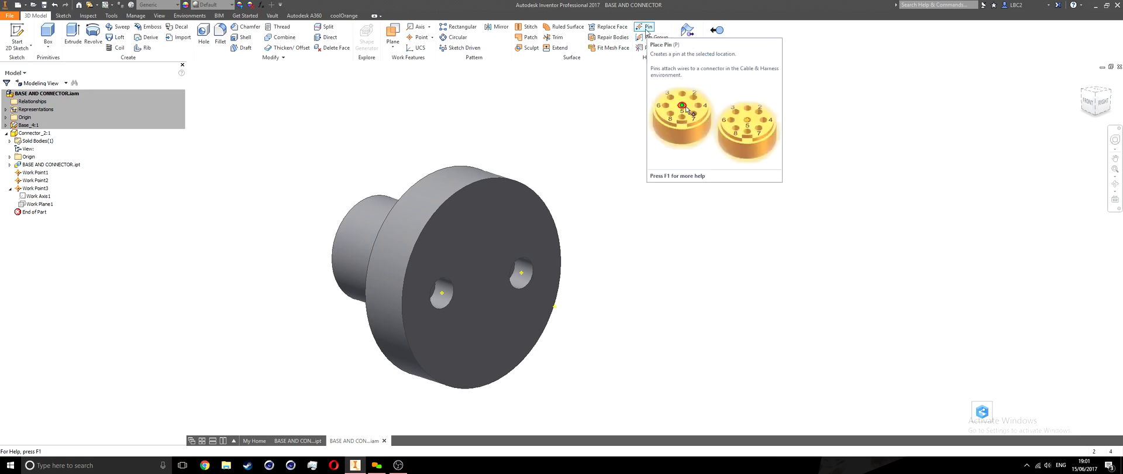
Place harness pins 1 and 2 on the work points in the two small holes of the Connector's flange face.
click(647, 32)
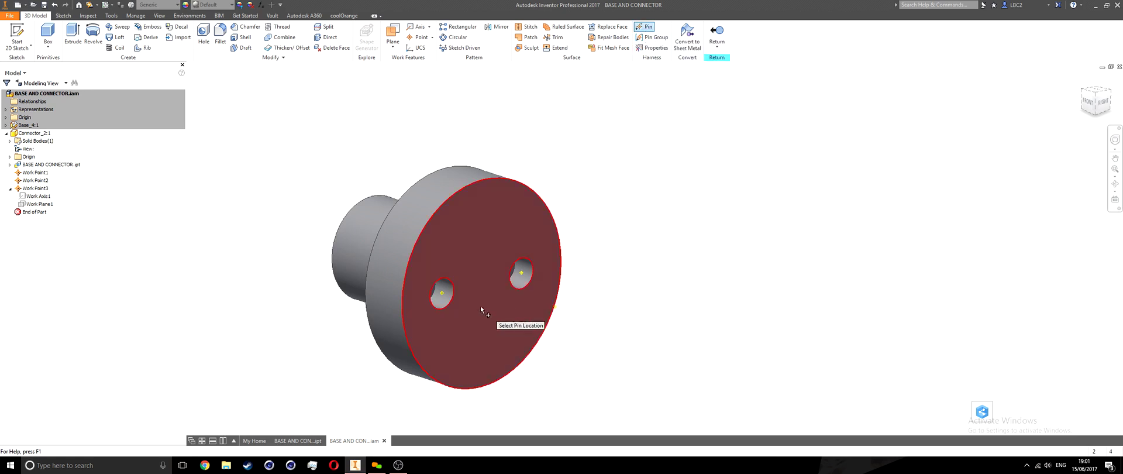
click(444, 294)
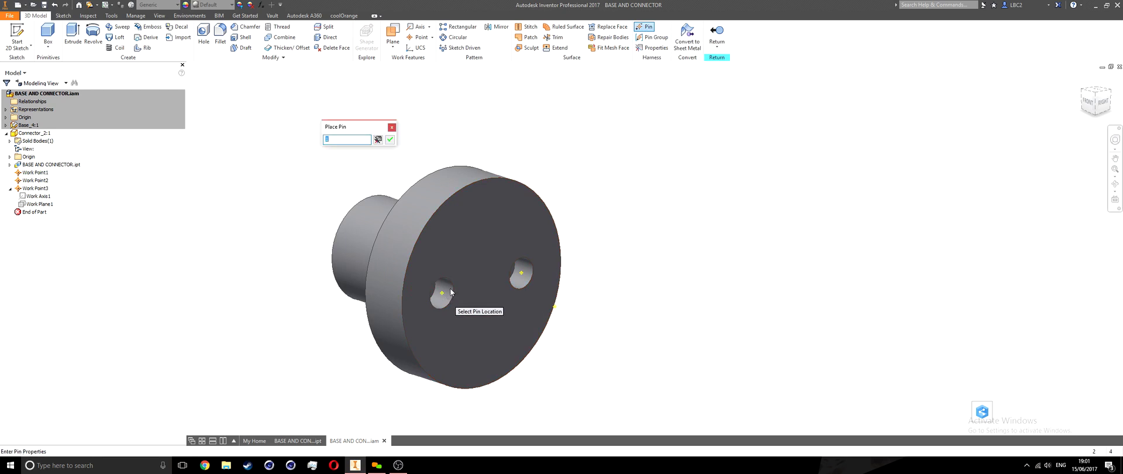
drag(347, 132, 363, 128)
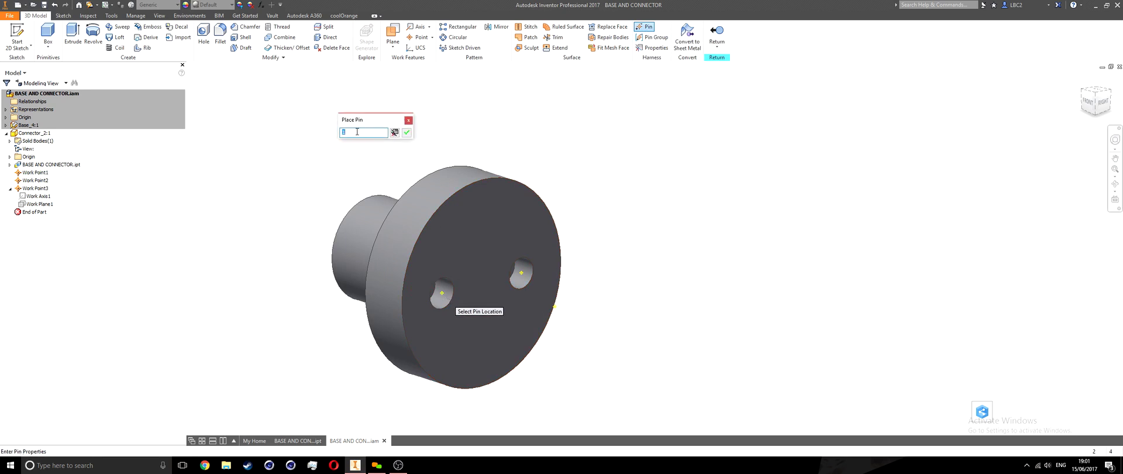
click(407, 132)
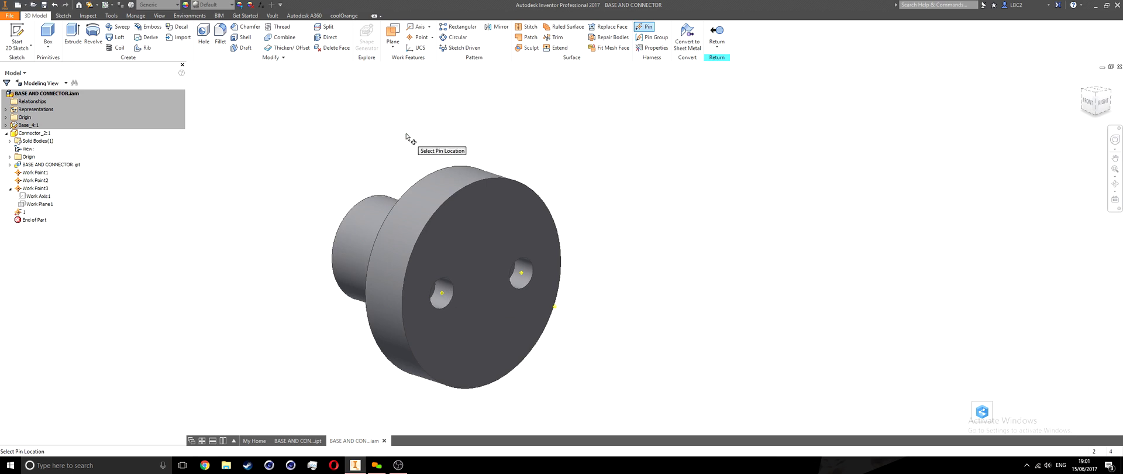
click(522, 274)
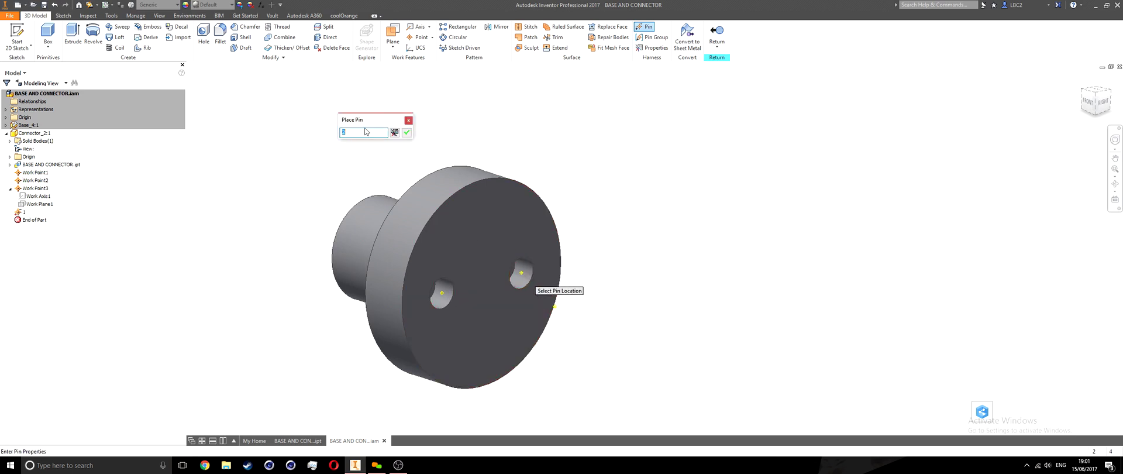
click(406, 134)
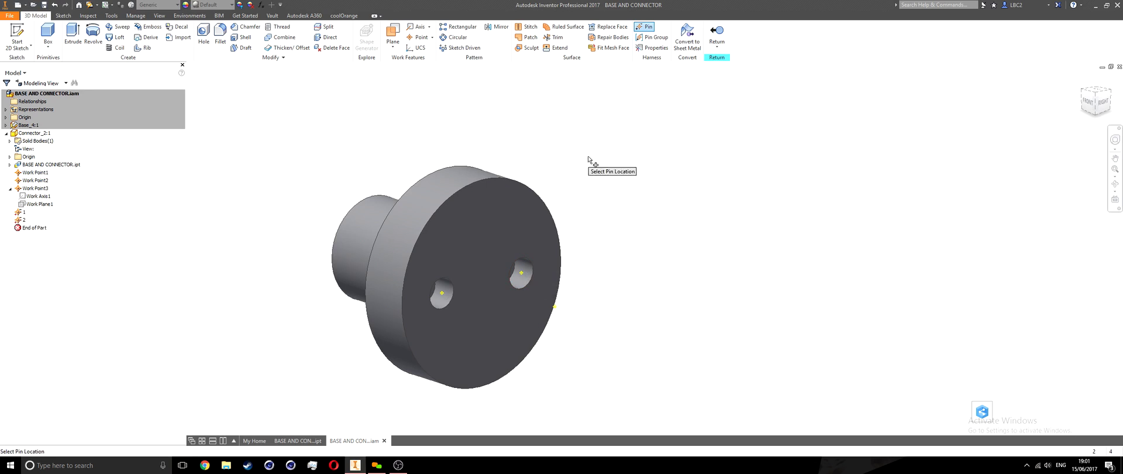
key(Escape)
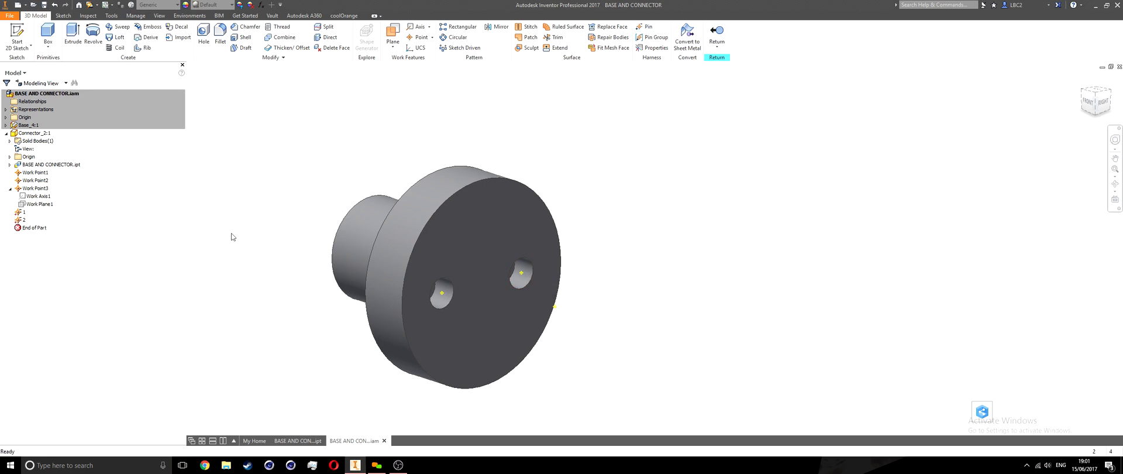
Delete Work Point1 and Work Point2 from the Connector, keeping the two harness pins.
click(10, 188)
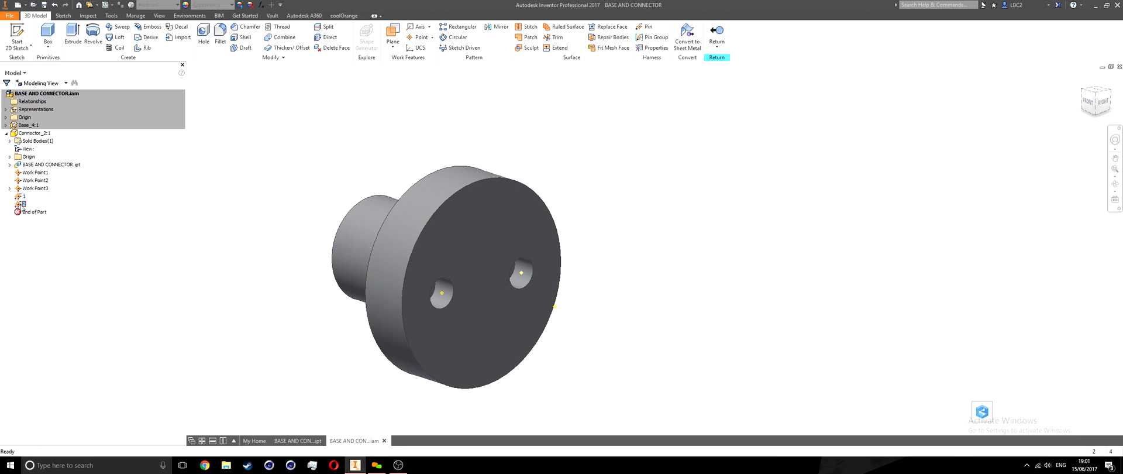
shift+middle_drag(398, 335, 391, 342)
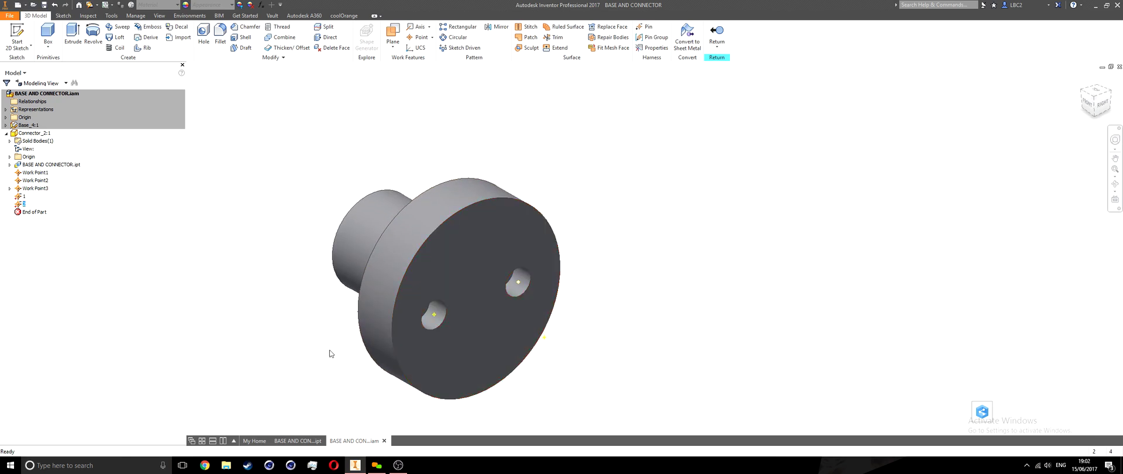
click(33, 174)
ctrl+click(36, 180)
key(Delete)
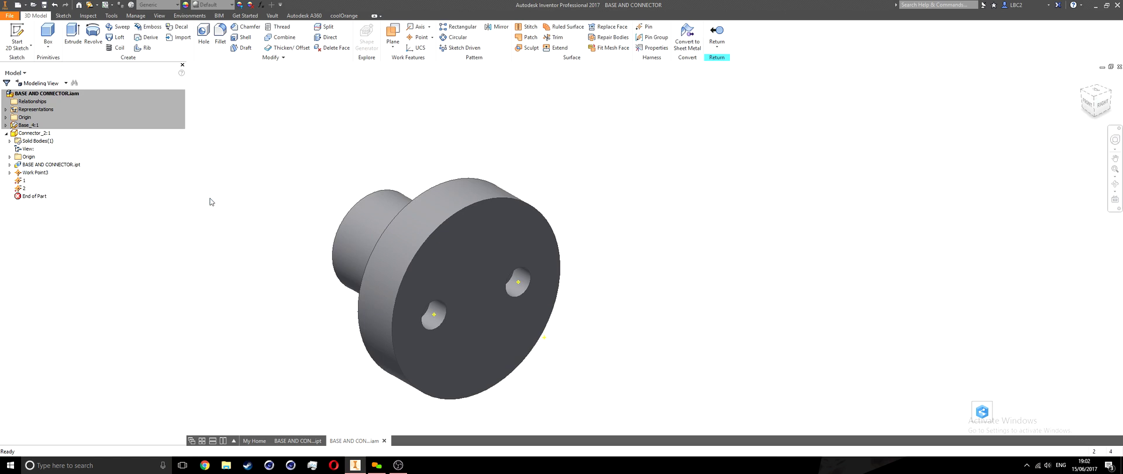
Save the changes to Connector_2.ipt and its dependents.
click(37, 173)
click(41, 173)
click(23, 181)
key(ctrl+s)
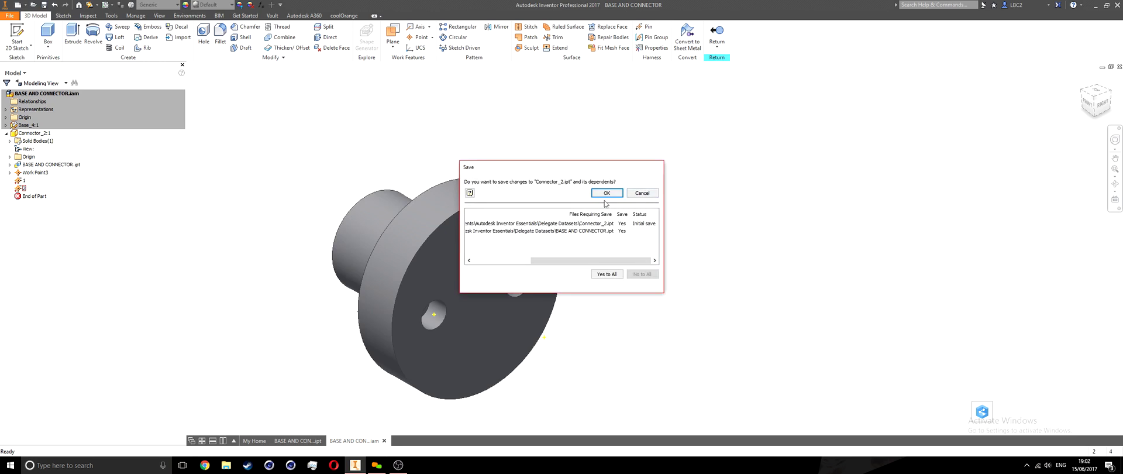
click(607, 194)
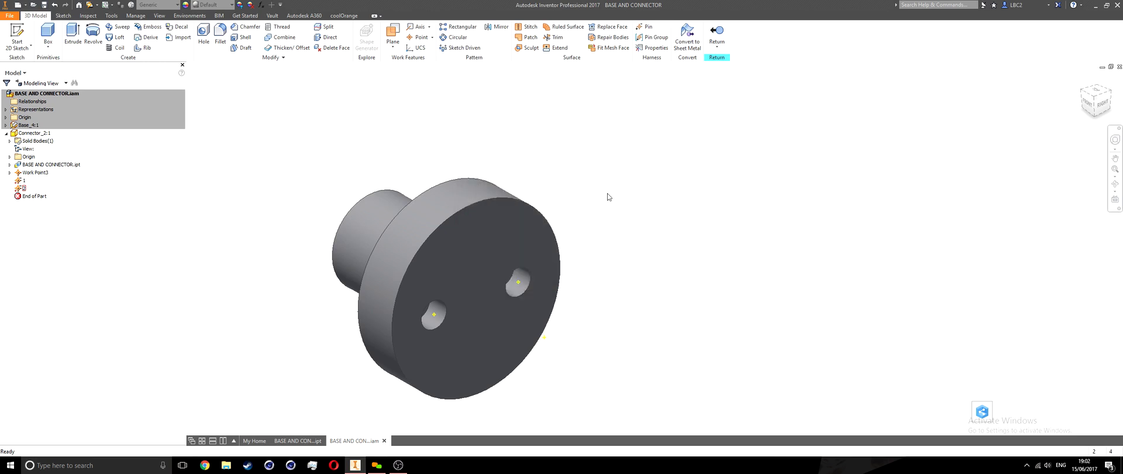
Finish editing the Connector and return to the top-level BASE AND CONNECTOR assembly.
click(717, 32)
scroll(651, 196, down, 10)
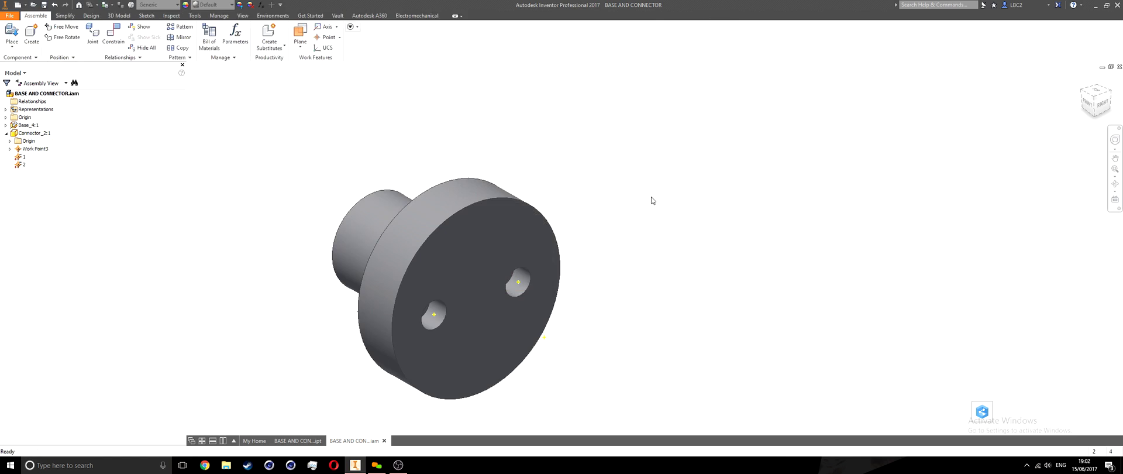
drag(620, 205, 436, 206)
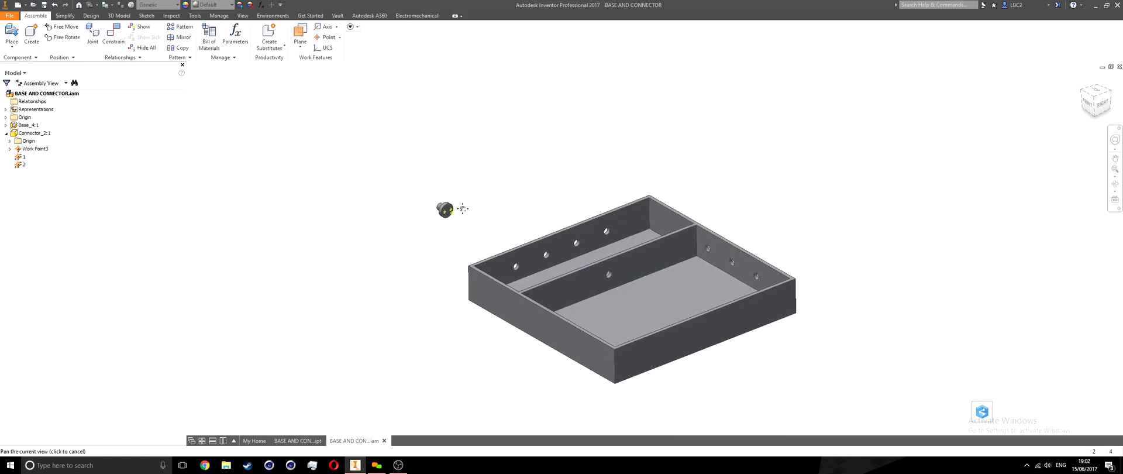
Add three more instances of the Connector_2 component, spaced in a row beside the first one above the base.
scroll(573, 258, up, 4)
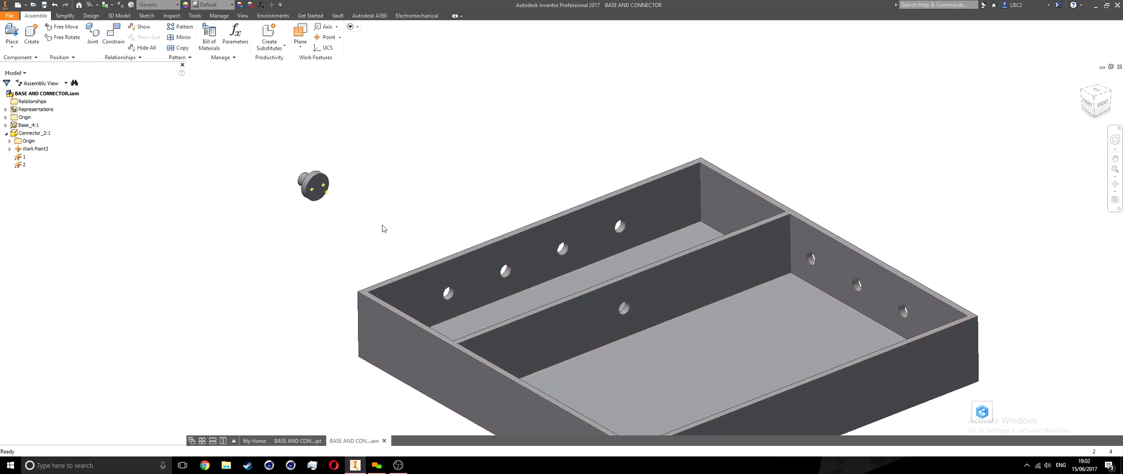
click(6, 133)
drag(300, 188, 303, 182)
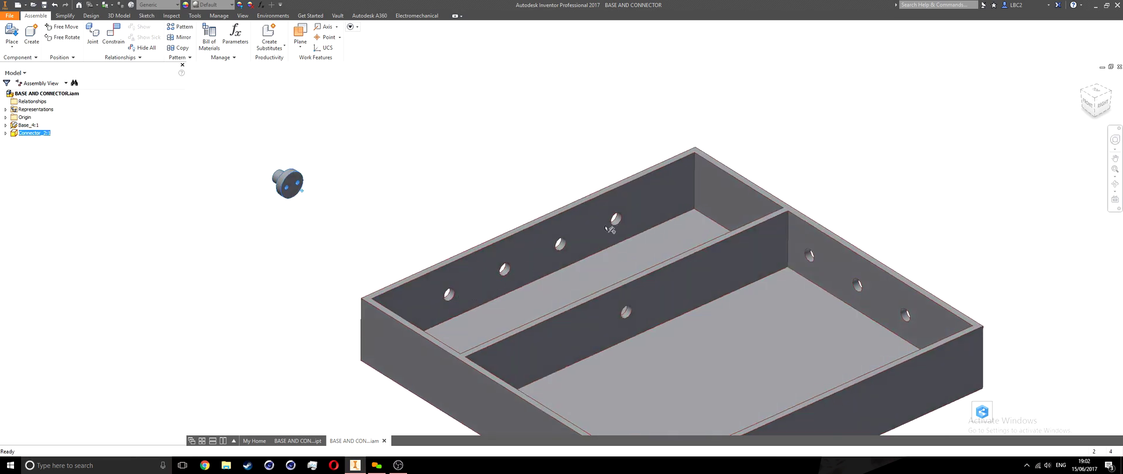
shift+middle_drag(466, 298, 813, 280)
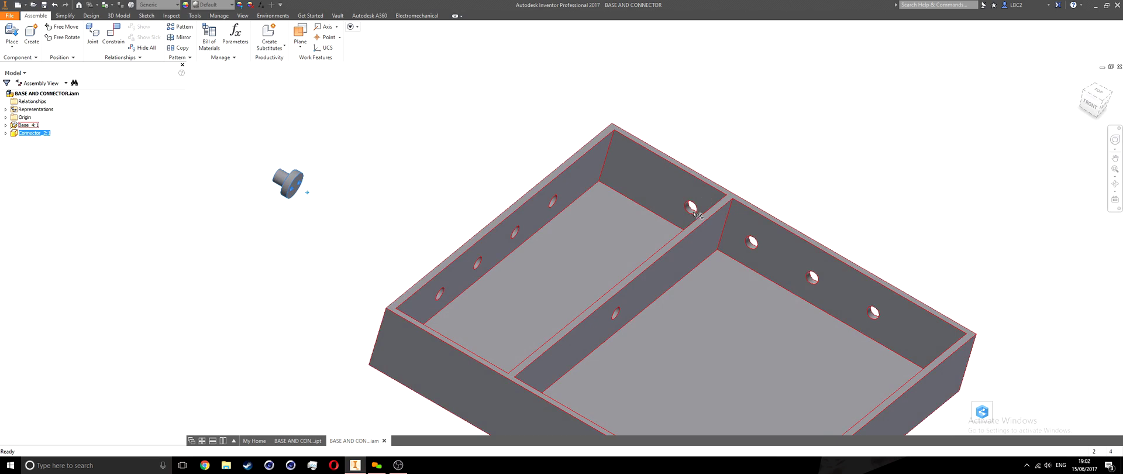
shift+middle_drag(427, 309, 439, 272)
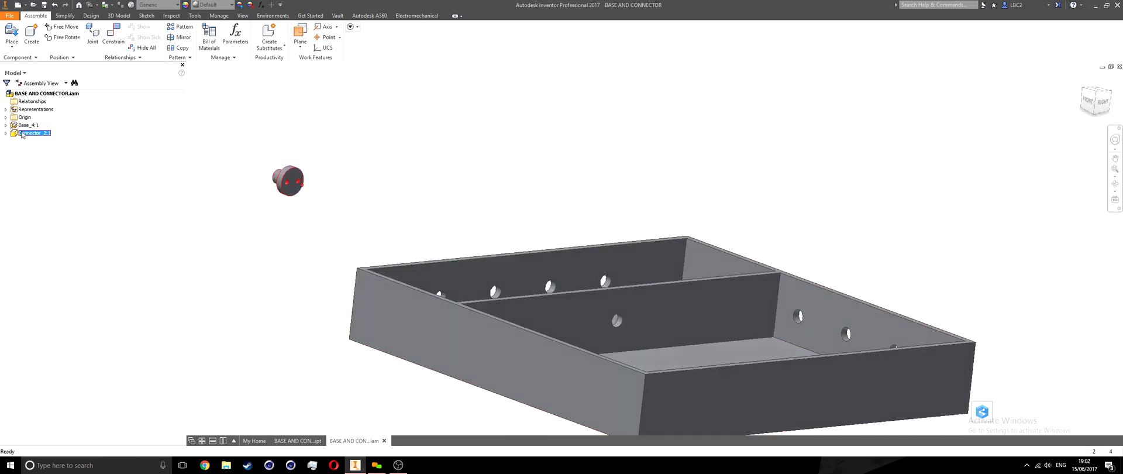
drag(19, 135, 378, 169)
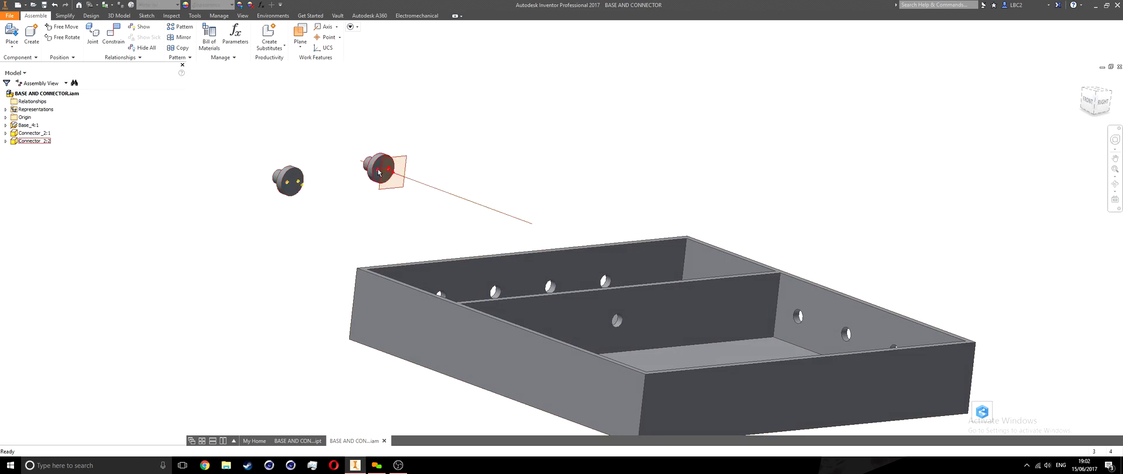
drag(16, 141, 467, 159)
drag(16, 153, 555, 156)
click(5, 158)
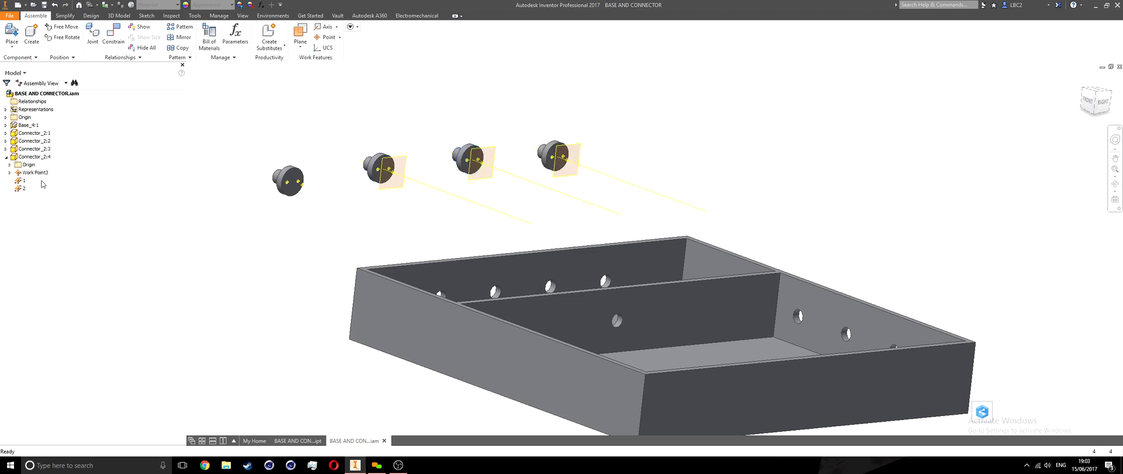
click(6, 157)
Extend the row with four further Connector_2 instances, making eight connectors in the assembly.
click(33, 157)
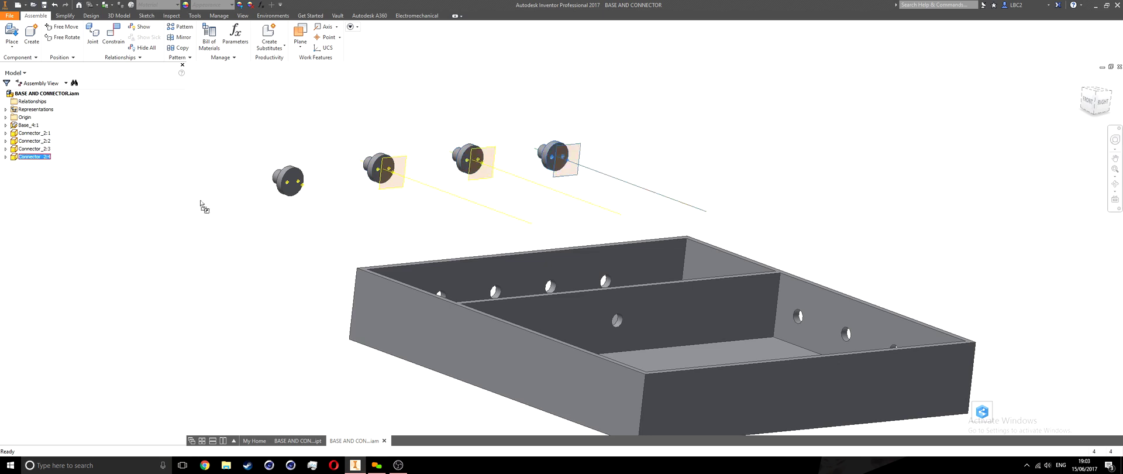
drag(609, 155, 634, 150)
drag(24, 166, 692, 145)
drag(31, 175, 770, 141)
drag(19, 183, 825, 137)
Turn off the visibility of User Work Axes and User Work Planes.
mouse_move(401, 271)
shift+middle_down()
mouse_move(371, 263)
mouse_move(438, 278)
mouse_move(401, 283)
shift+middle_up()
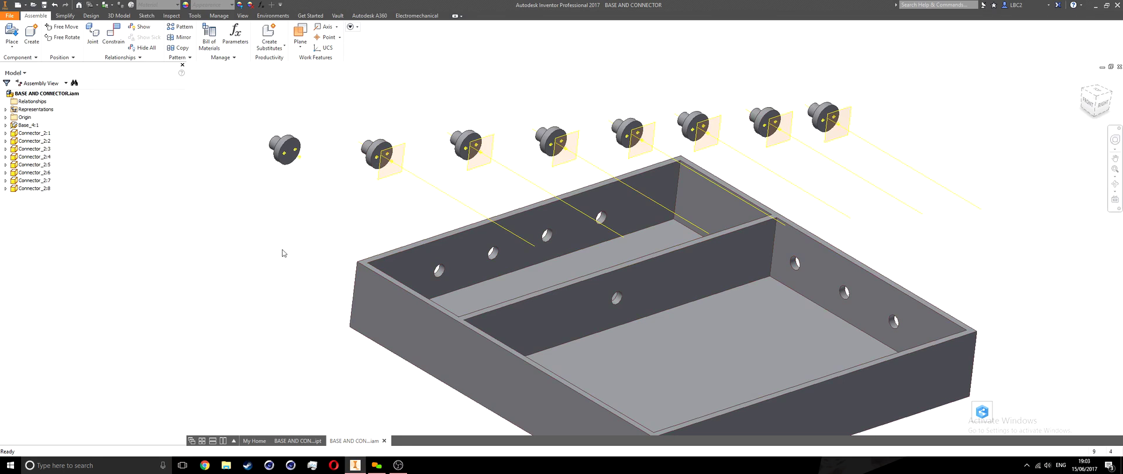
click(243, 16)
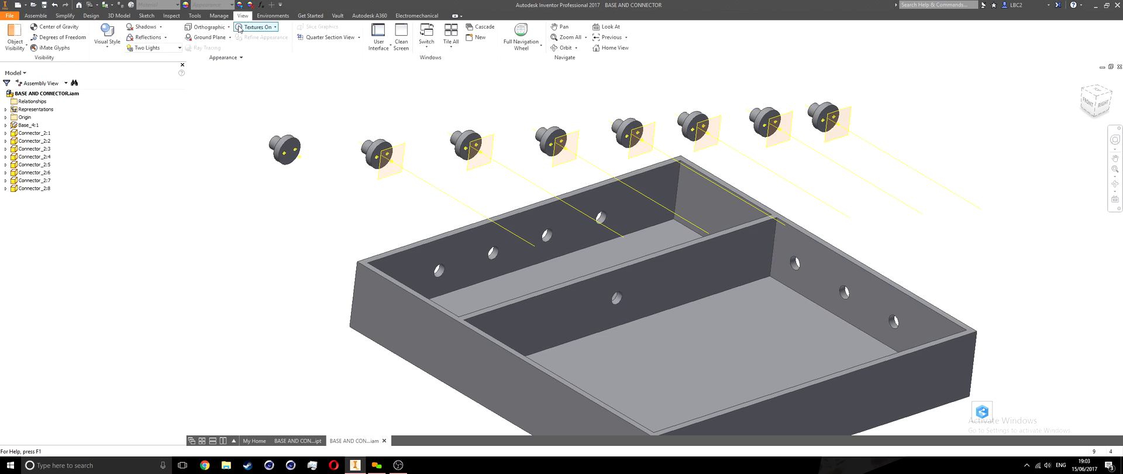
click(20, 50)
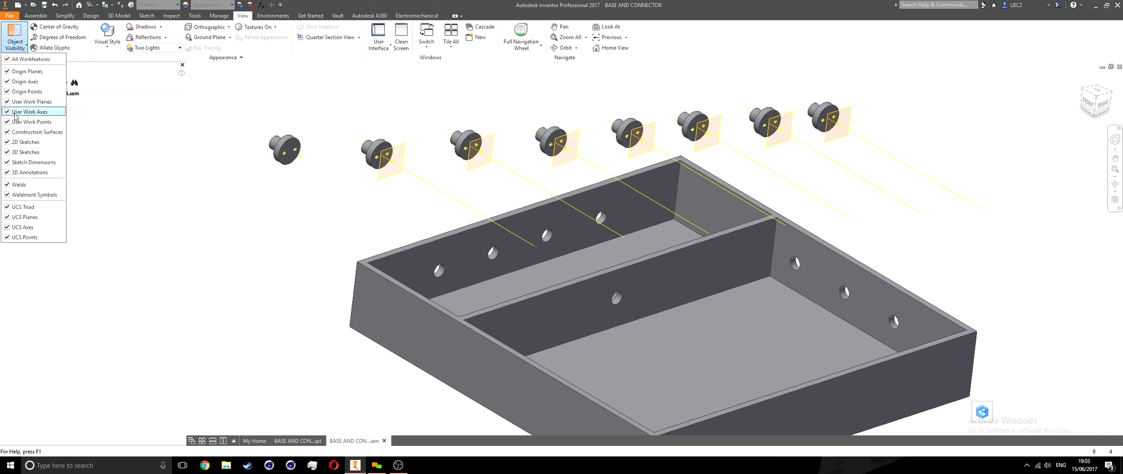
click(36, 114)
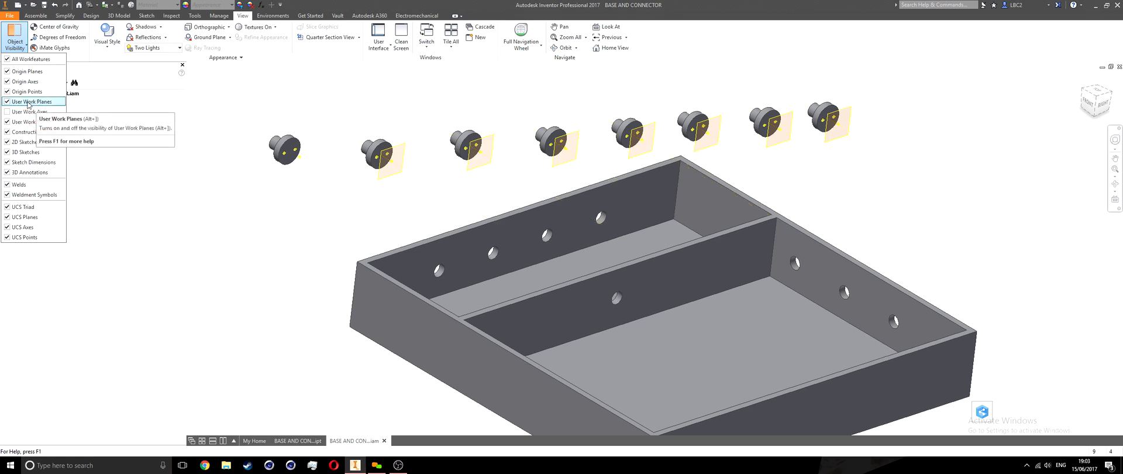
click(27, 101)
click(246, 233)
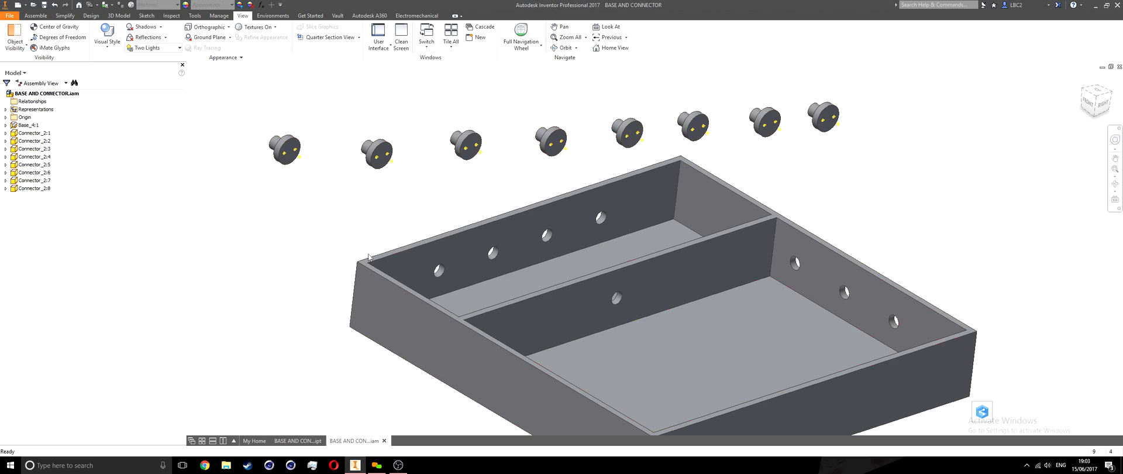
Apply an Insert constraint seating the first connector's flange in the first hole of the narrow compartment's four-hole wall.
key(F5)
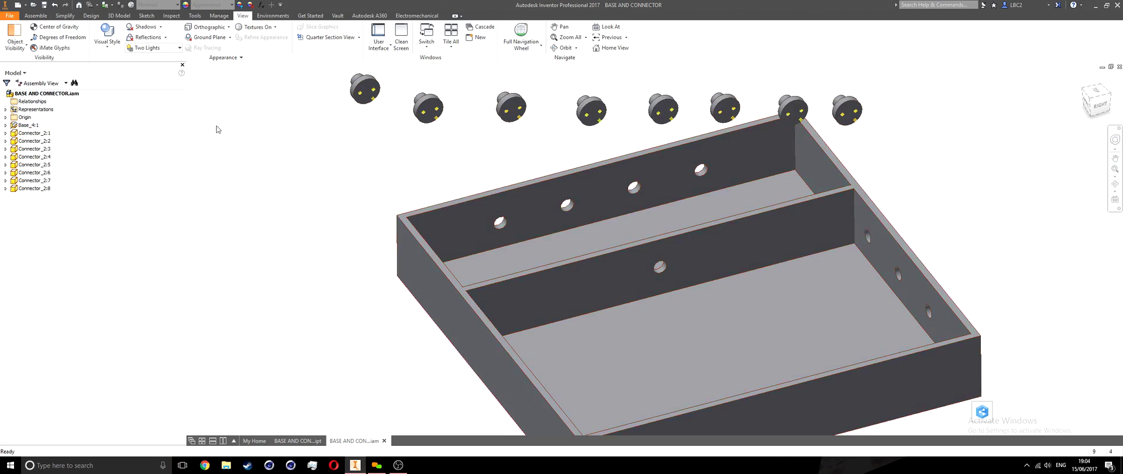
click(35, 16)
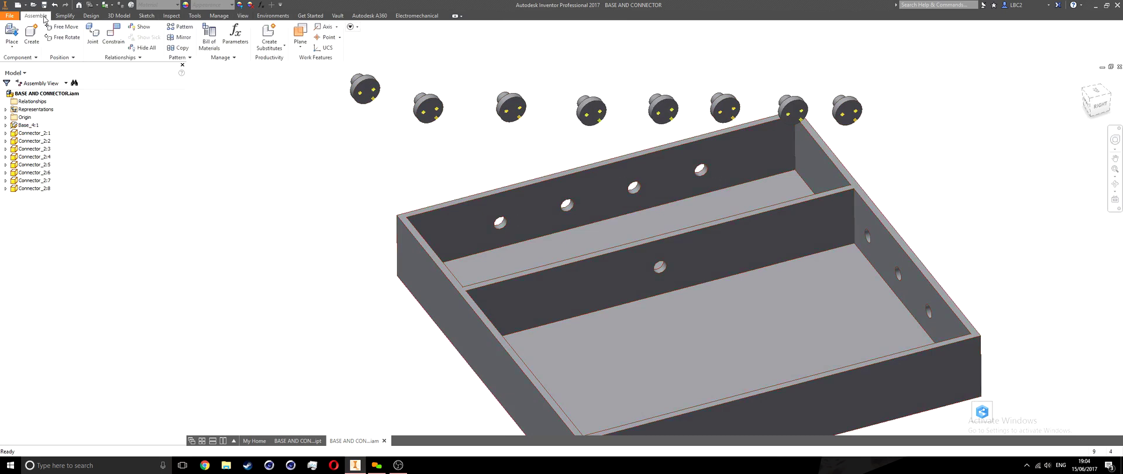
click(113, 42)
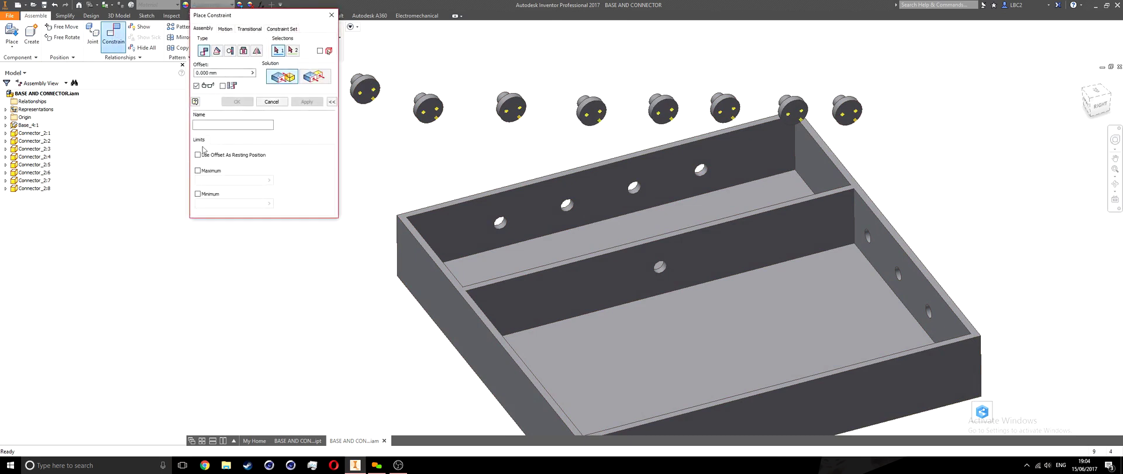
drag(237, 22, 159, 141)
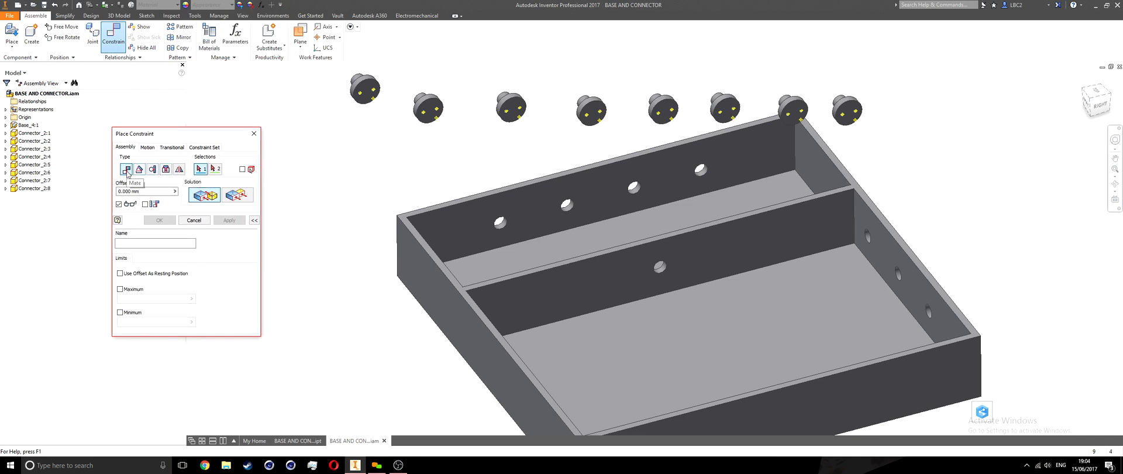
click(166, 170)
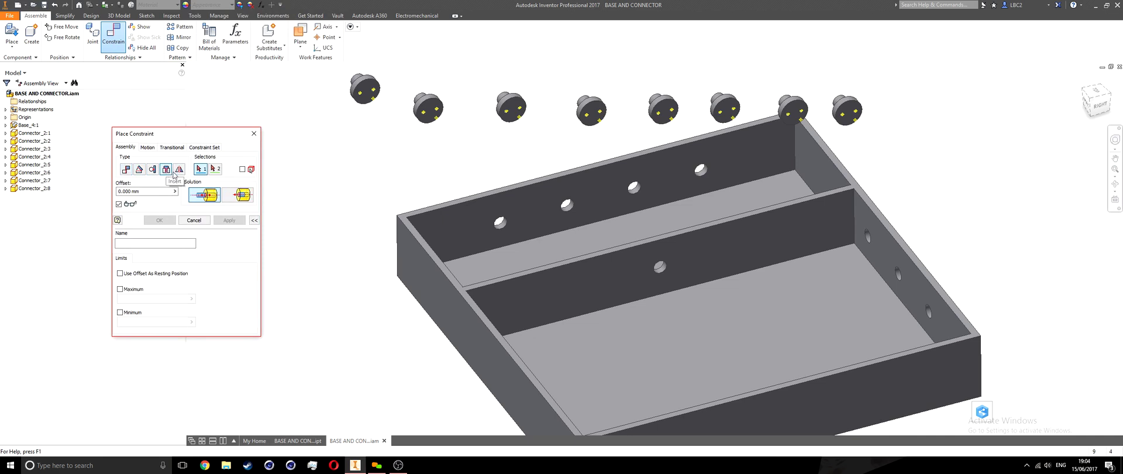
shift+middle_drag(339, 183, 393, 192)
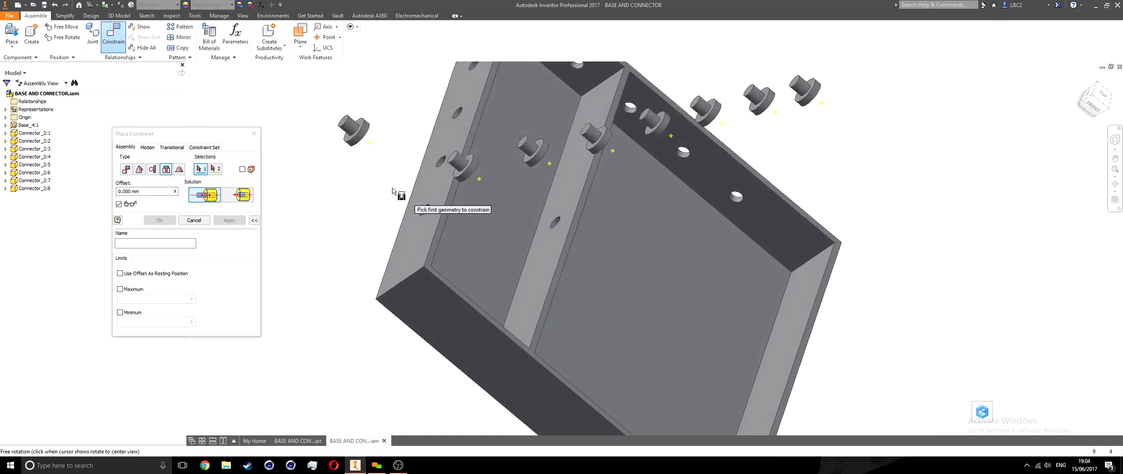
scroll(356, 130, up, 3)
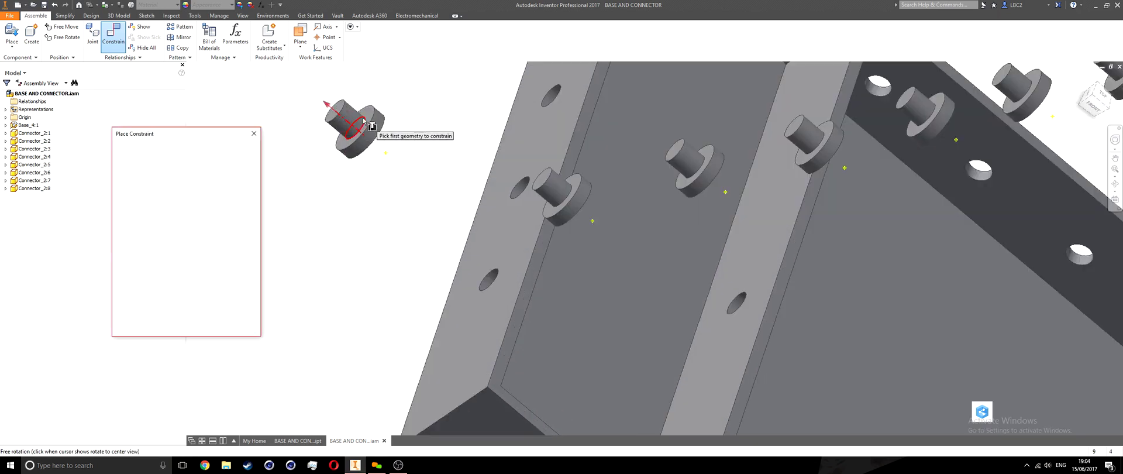
click(363, 120)
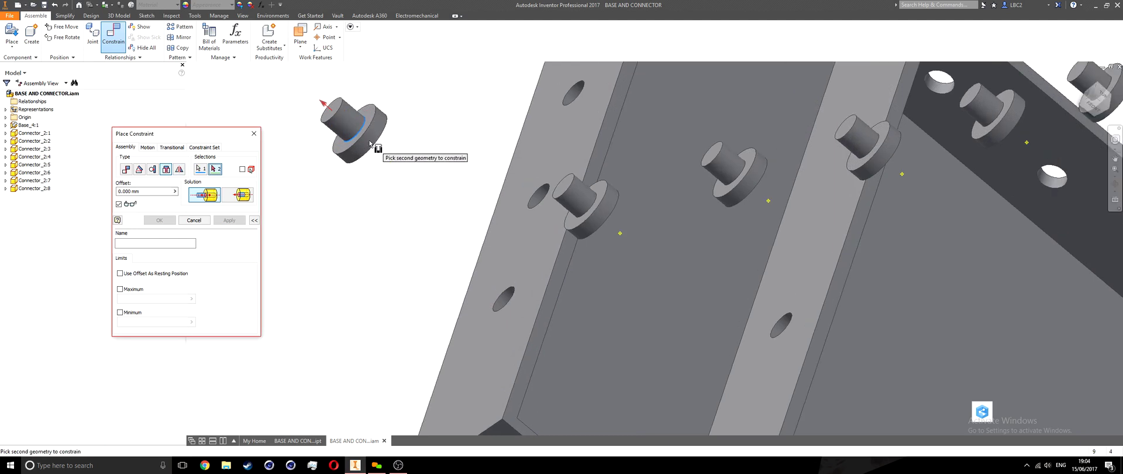
scroll(364, 123, down, 2)
shift+middle_drag(389, 170, 381, 205)
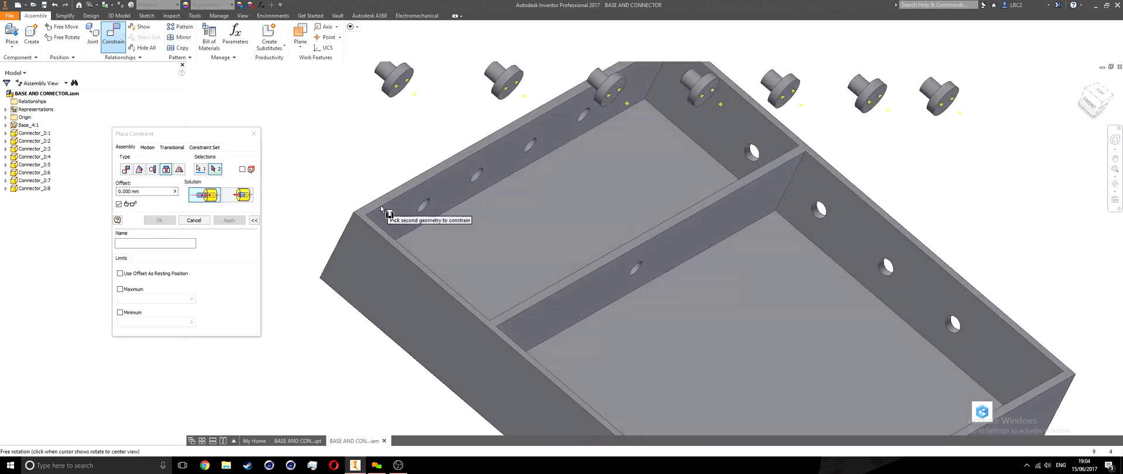
click(428, 202)
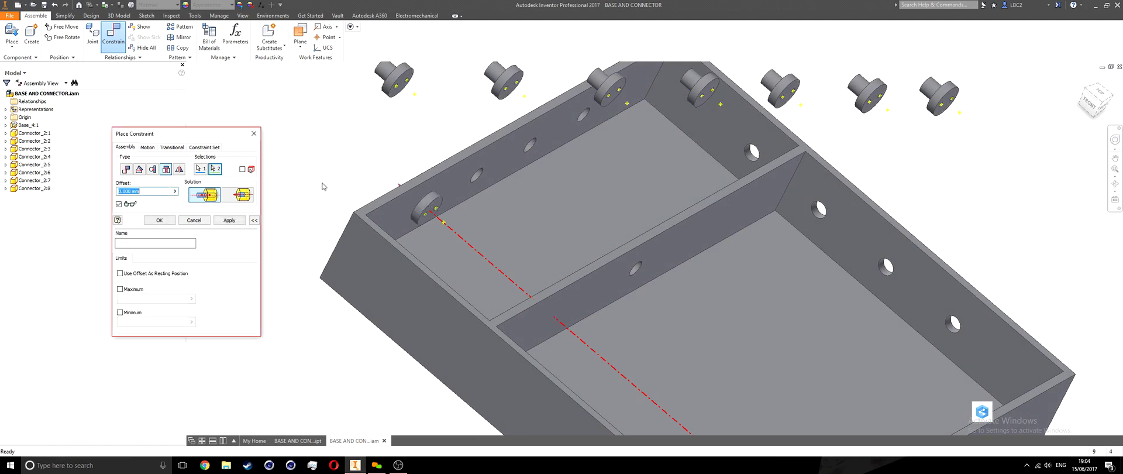
click(228, 219)
Insert-constrain the second connector's flange into the second hole of the four-hole wall.
middle_drag(348, 169, 492, 201)
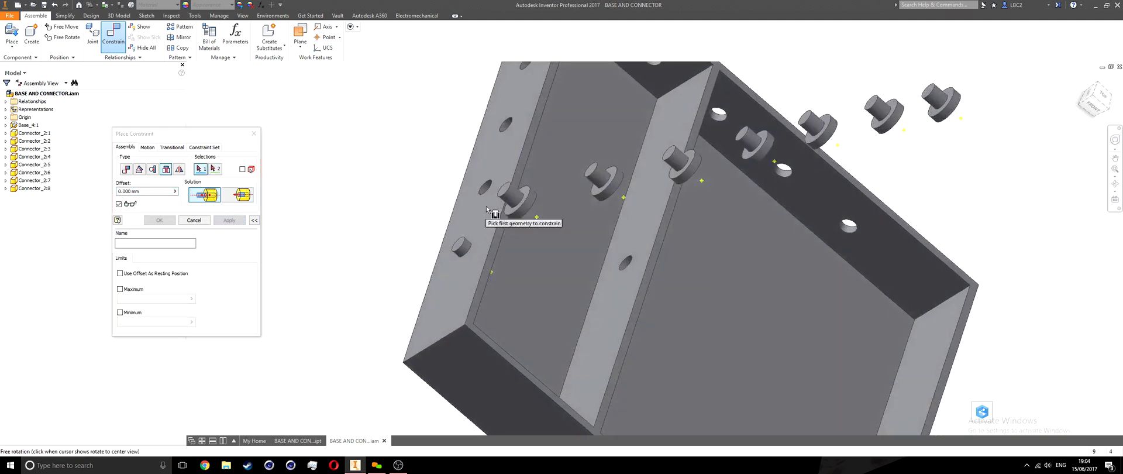
click(522, 202)
shift+middle_drag(473, 228, 457, 211)
click(560, 240)
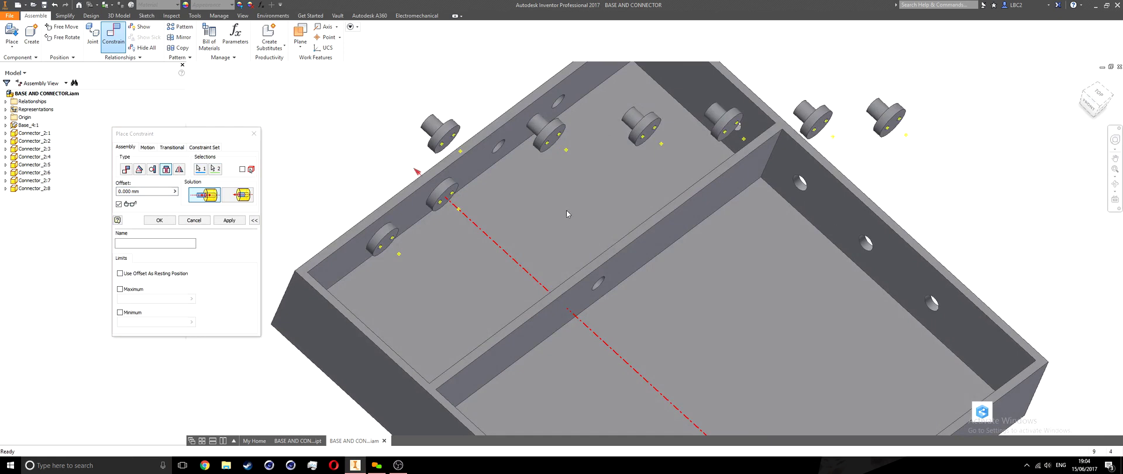
shift+middle_drag(566, 211, 564, 219)
right_click(521, 212)
click(531, 211)
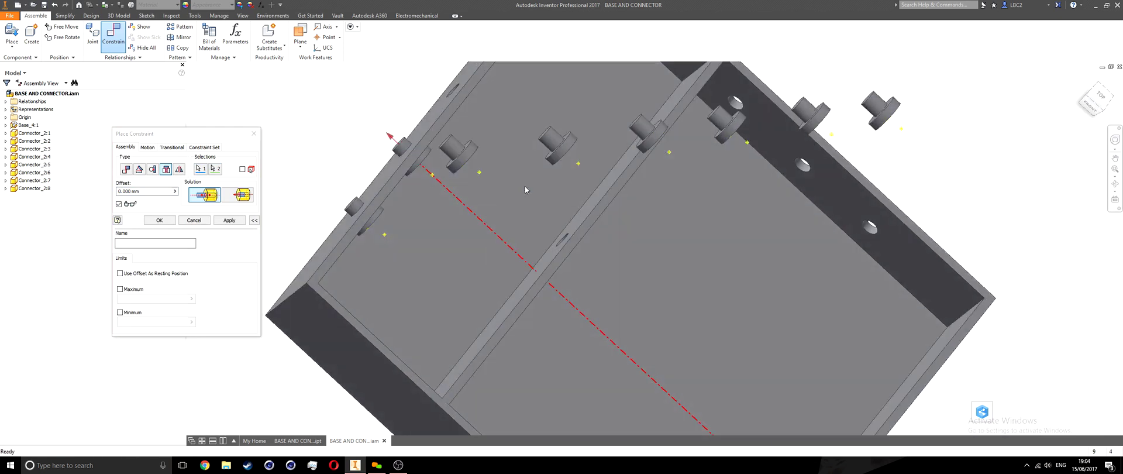
Insert-constrain the third connector's flange into the third hole of the four-hole wall.
shift+middle_drag(476, 183, 480, 227)
click(480, 227)
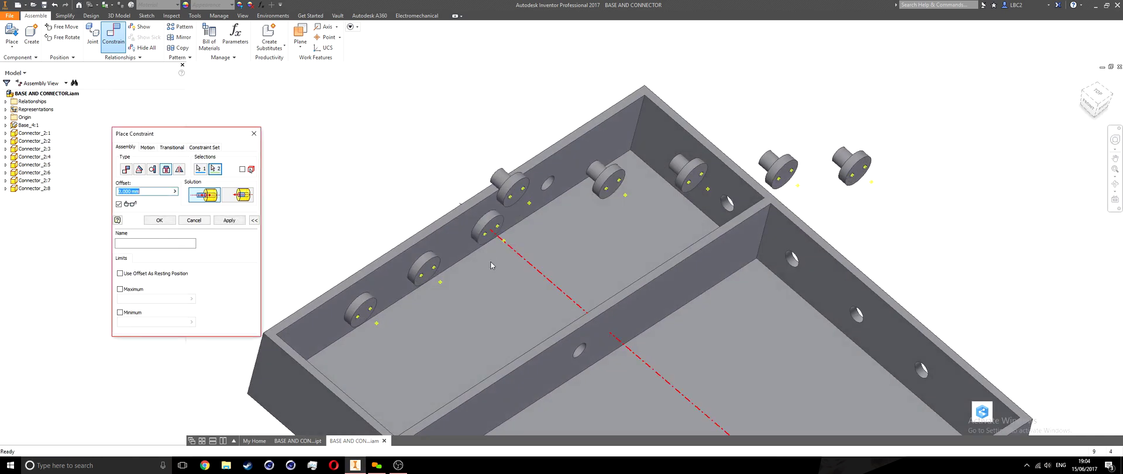
right_click(490, 260)
click(528, 240)
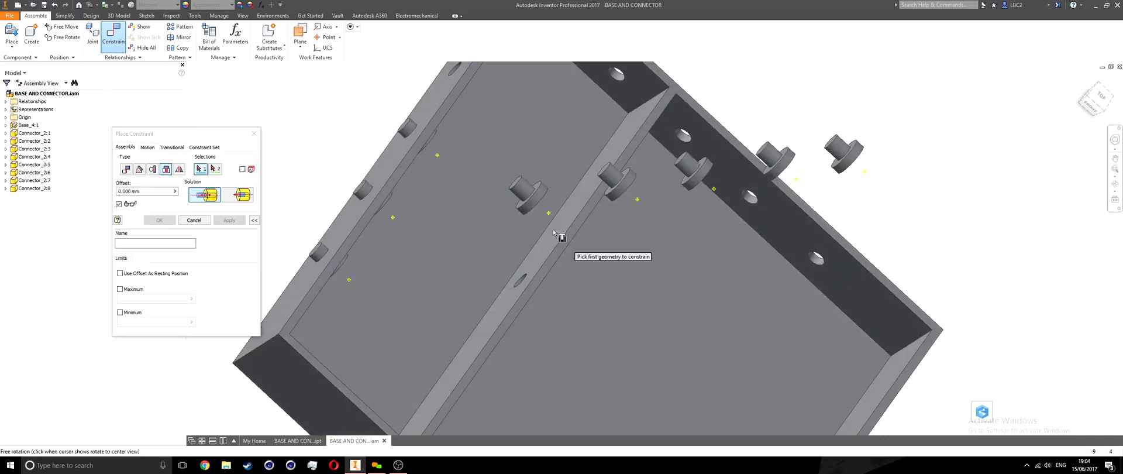
Insert-constrain the fourth connector's flange into the last free hole of the narrow compartment's four-hole wall.
click(523, 196)
key(F5)
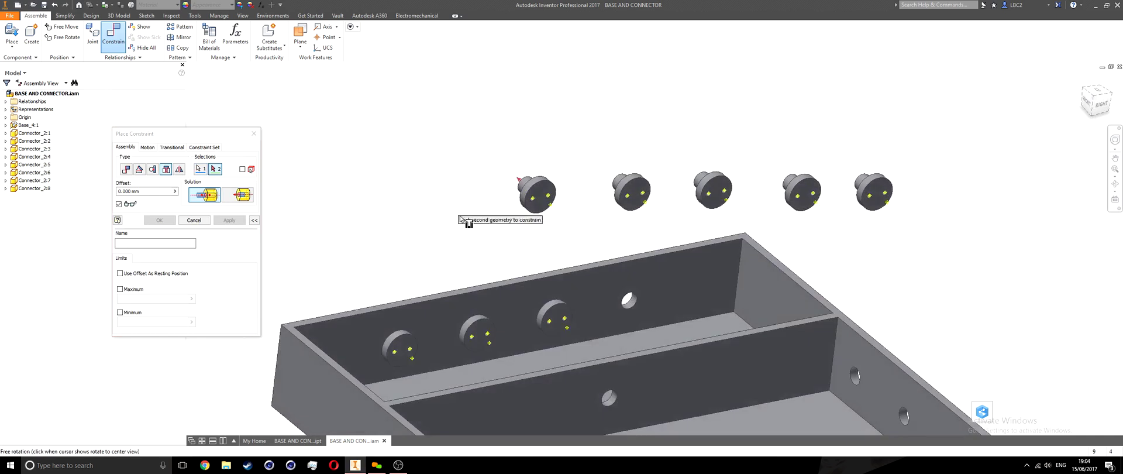
click(634, 303)
right_click(560, 282)
click(560, 255)
Insert-constrain the fifth connector into the adjoining wall's hole inside the narrow compartment.
shift+middle_drag(599, 265, 535, 122)
key(F5)
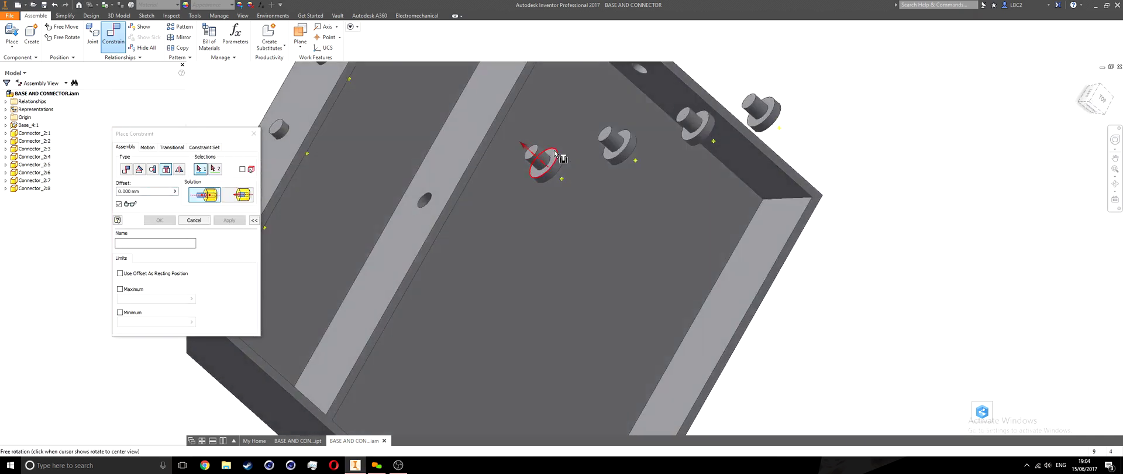
click(537, 170)
key(F5)
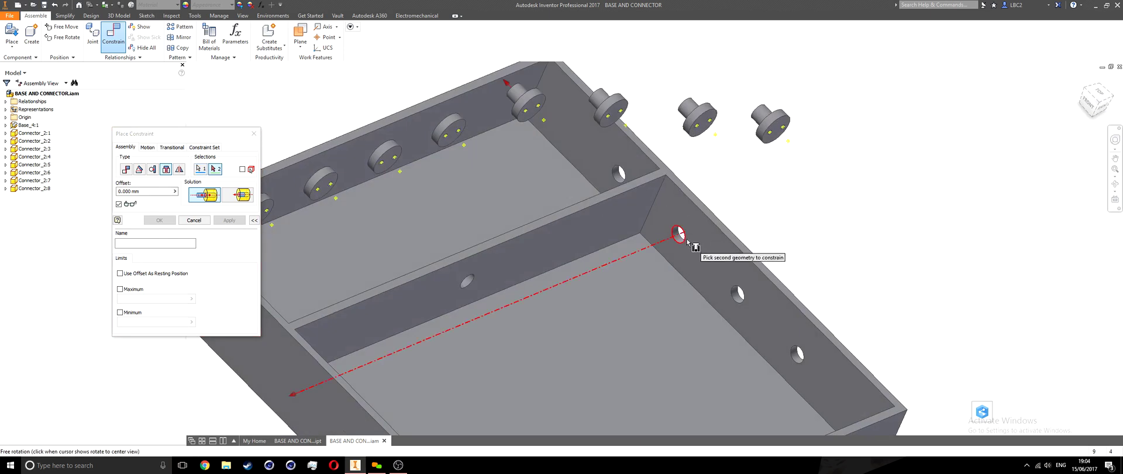
click(622, 175)
right_click(587, 240)
click(567, 250)
Insert-constrain the sixth connector into the large compartment's end-wall hole nearest the divider.
shift+middle_drag(620, 252, 663, 253)
click(610, 119)
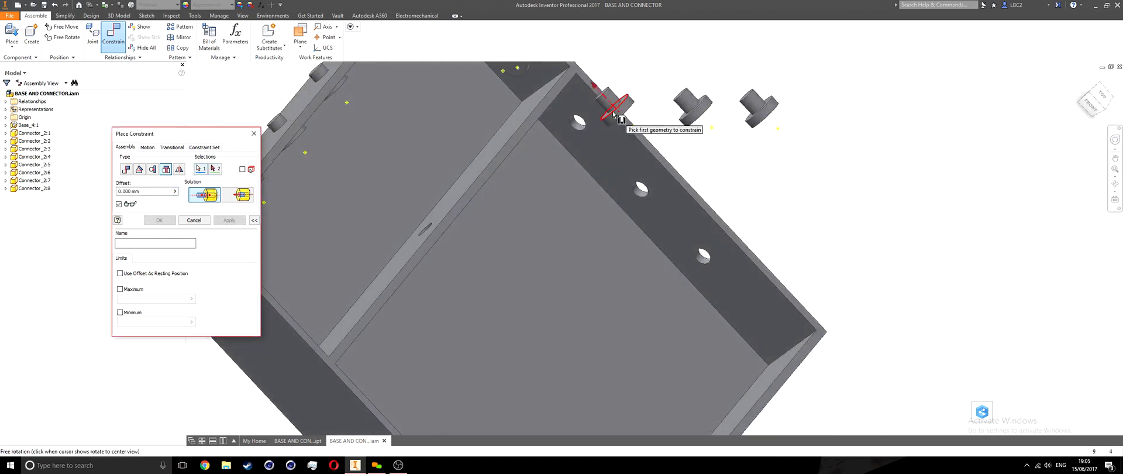
click(578, 123)
right_click(595, 217)
click(576, 249)
Insert-constrain the seventh connector into the middle hole of the large compartment's end wall.
shift+middle_drag(576, 249, 700, 120)
click(701, 119)
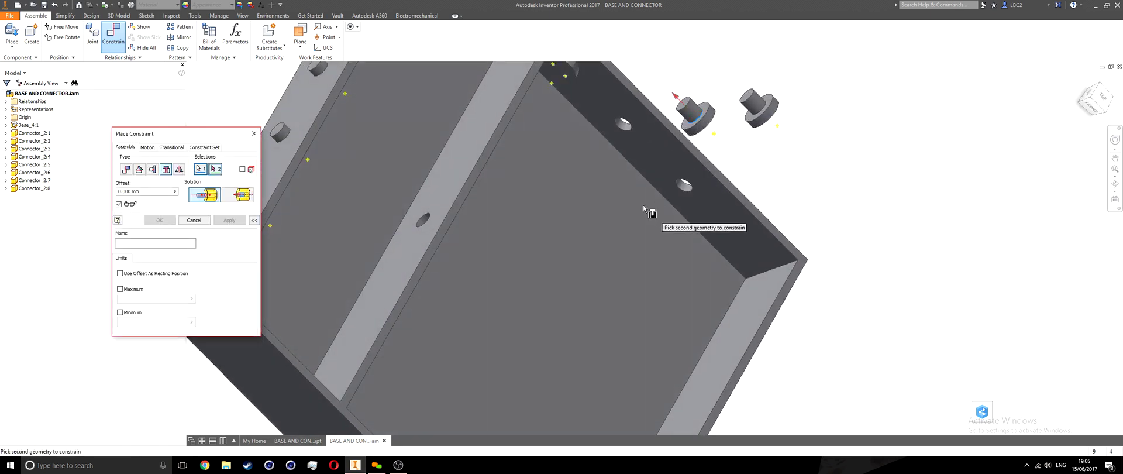
shift+middle_drag(630, 200, 681, 275)
click(681, 320)
shift+middle_drag(682, 320, 736, 115)
right_click(603, 274)
click(604, 258)
Insert-constrain the eighth connector into the last end-wall hole of the large compartment, finish constraining and restore the home view.
click(736, 115)
click(675, 190)
shift+middle_drag(675, 190, 636, 202)
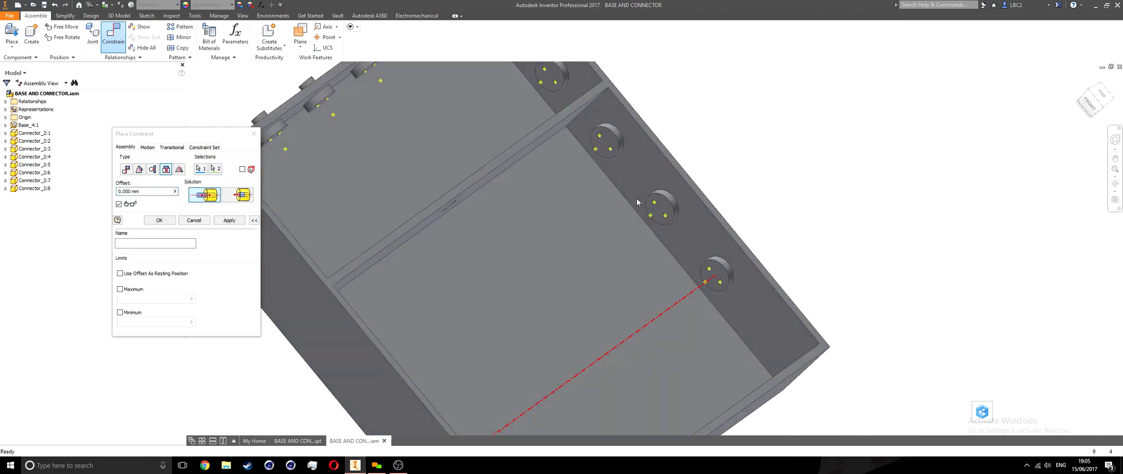
shift+middle_drag(399, 211, 153, 226)
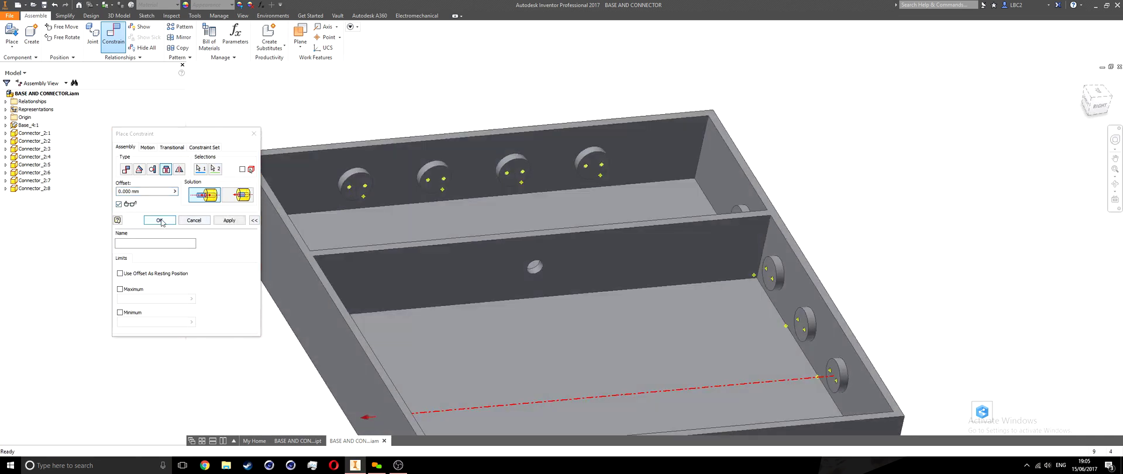
click(166, 221)
shift+middle_drag(386, 236, 434, 228)
key(F6)
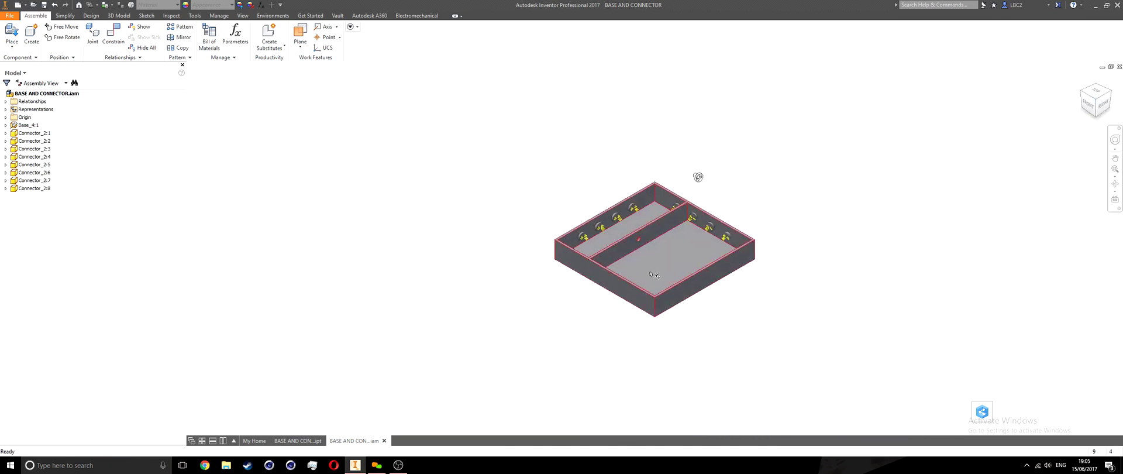
Save the BASE AND CONNECTOR assembly together with its dependent files.
scroll(651, 274, up, 5)
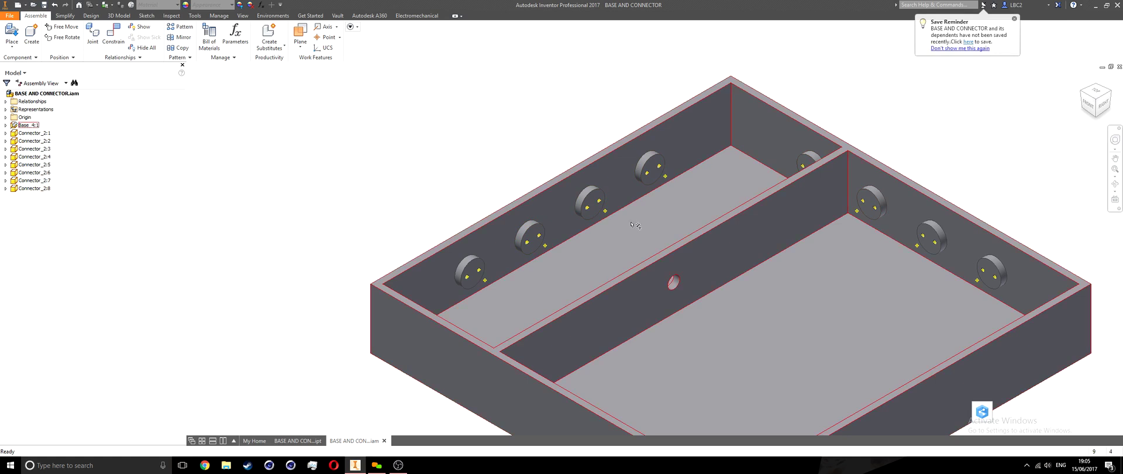
key(ctrl+s)
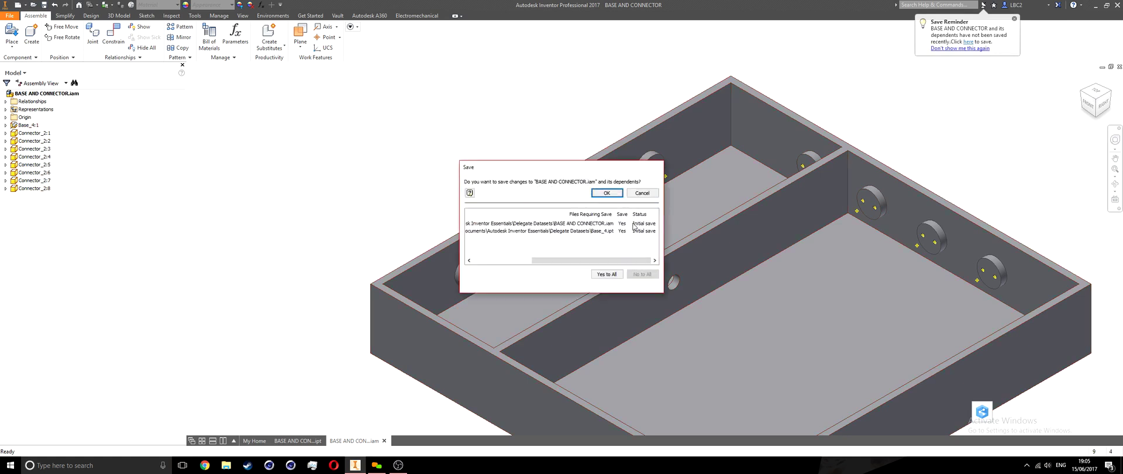
click(606, 192)
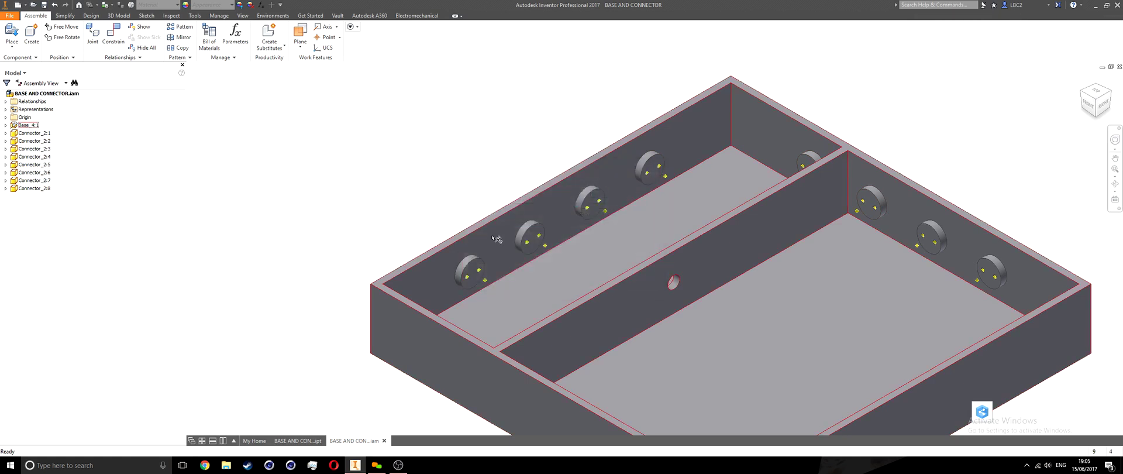
Apply the Smooth - Red appearance to Connector_2:4 and Connector_2:5 on either side of the narrow compartment's far corner.
middle_drag(503, 147, 409, 162)
shift+middle_drag(514, 158, 503, 120)
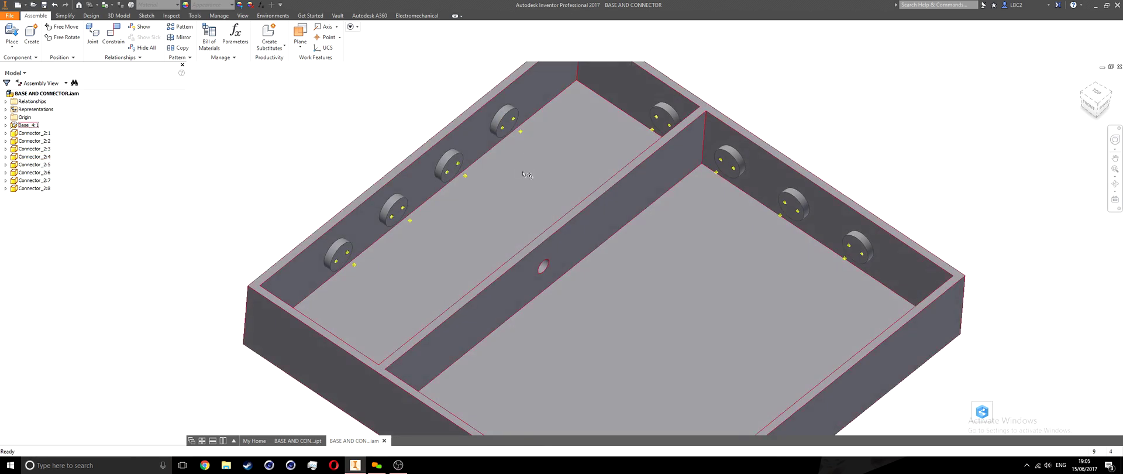
click(504, 121)
shift+click(663, 118)
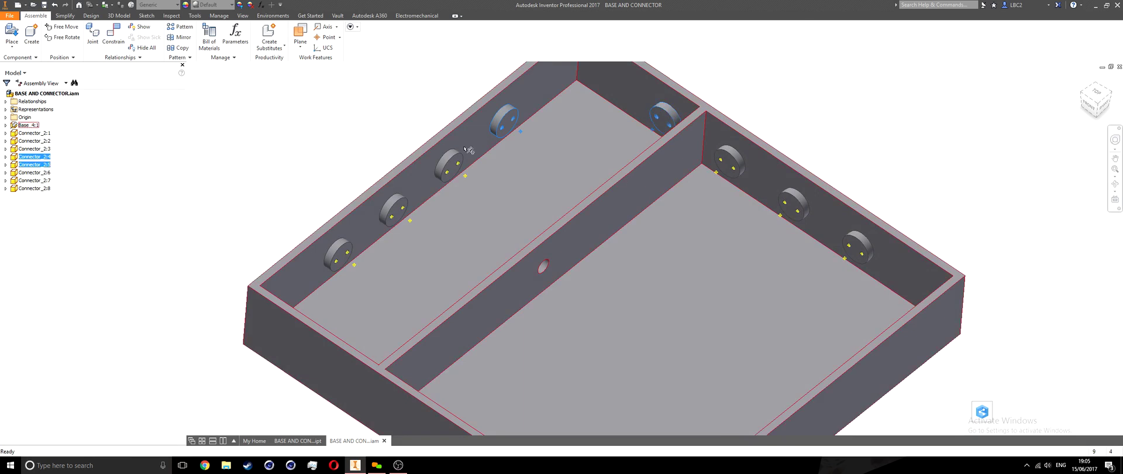
click(230, 5)
scroll(234, 146, down, 4)
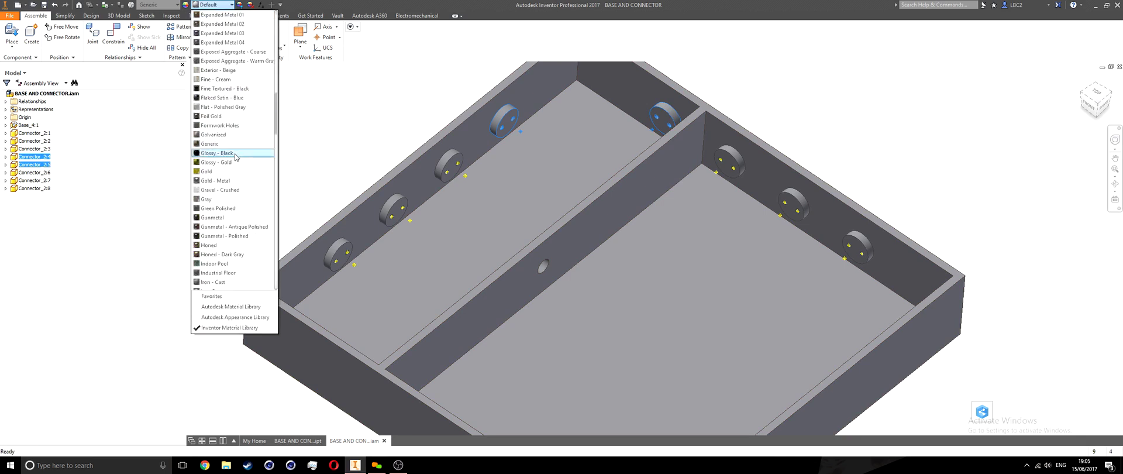
scroll(236, 156, down, 10)
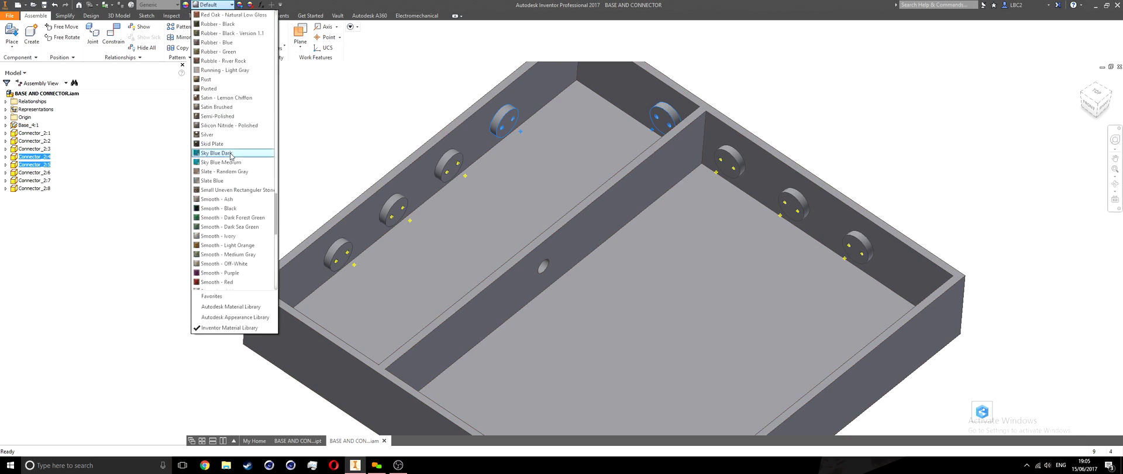
click(228, 175)
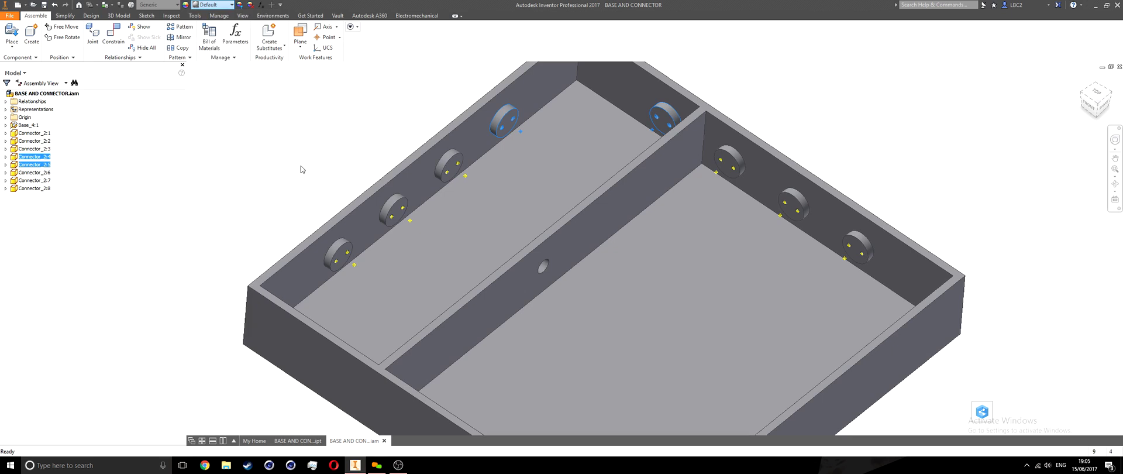
middle_drag(424, 170, 379, 164)
key(Escape)
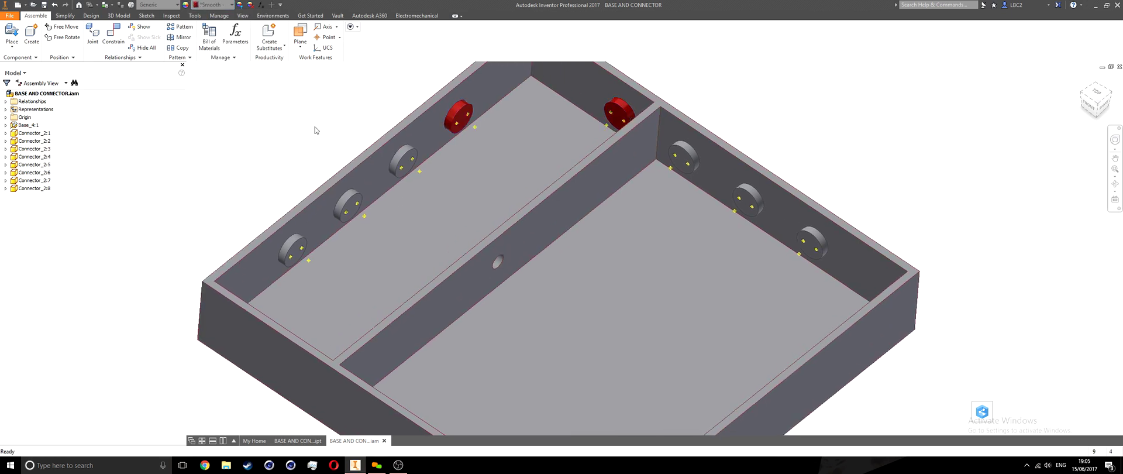
Apply the Smooth - Yellow appearance to Connector_2:3 and Connector_2:6, the connectors next to the red pair.
click(408, 158)
ctrl+click(683, 156)
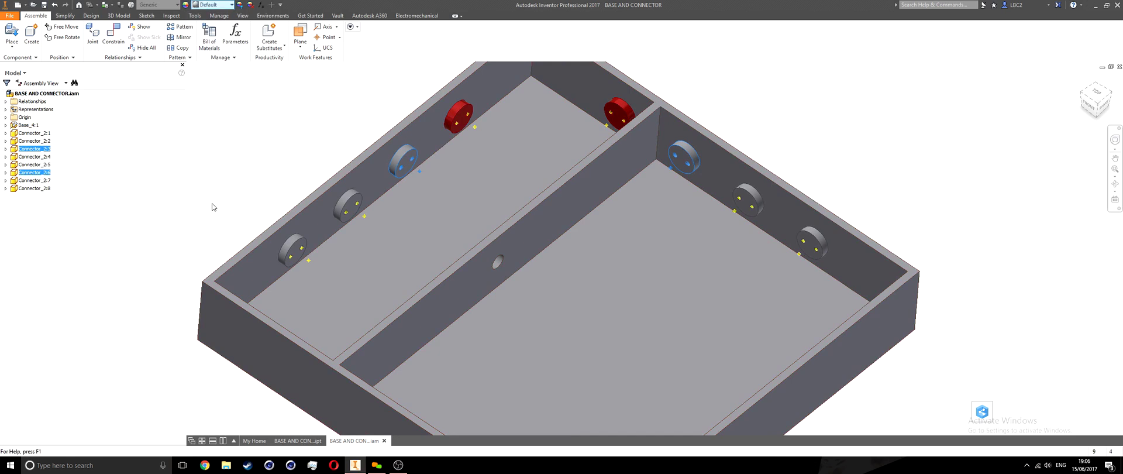
scroll(214, 221, down, 10)
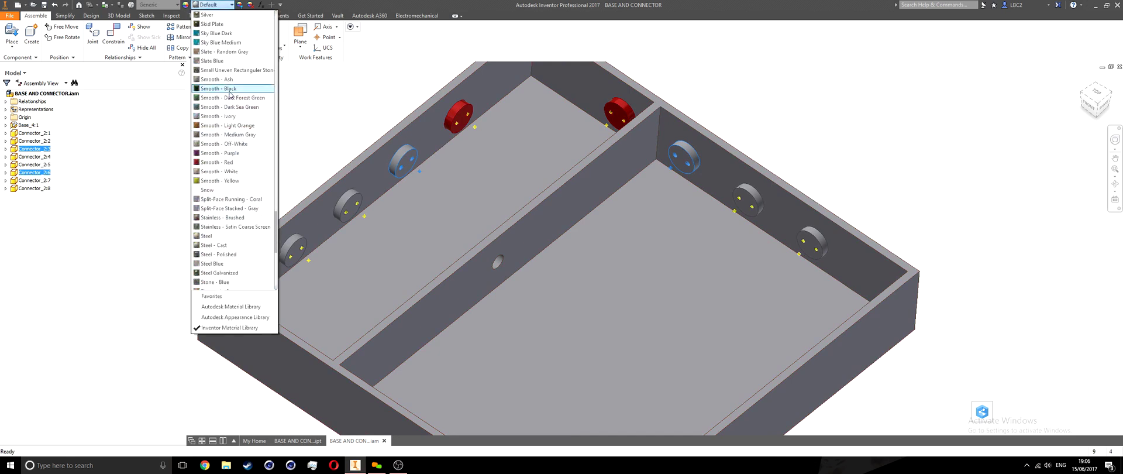
click(223, 180)
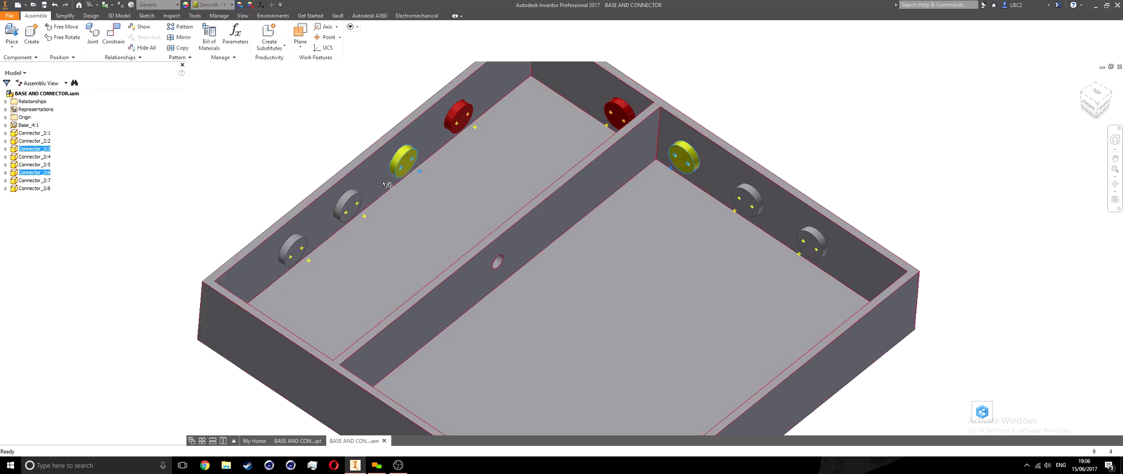
Apply the Smooth - Purple appearance to Connector_2:2 and Connector_2:7, the connectors next to the yellow pair.
click(349, 204)
ctrl+click(741, 203)
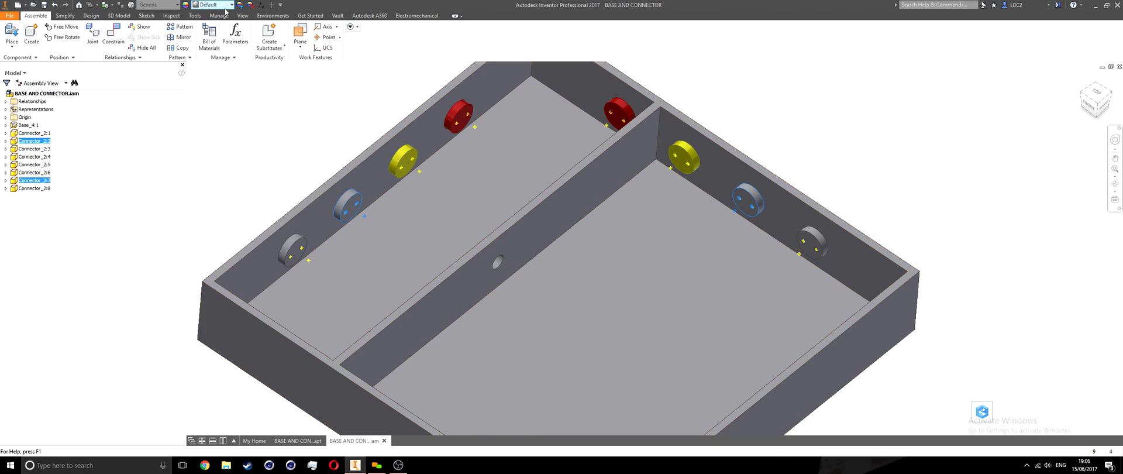
click(211, 4)
scroll(217, 245, down, 3)
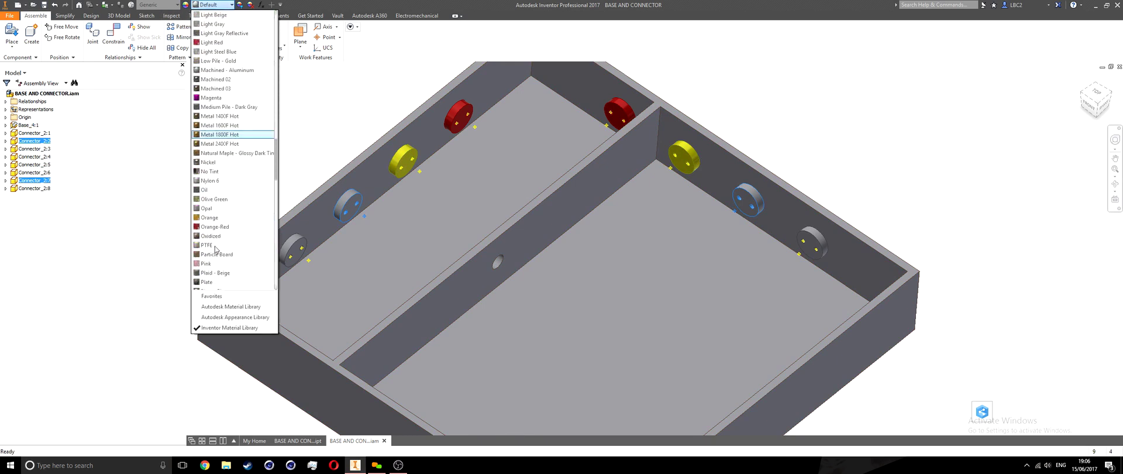
scroll(218, 245, down, 10)
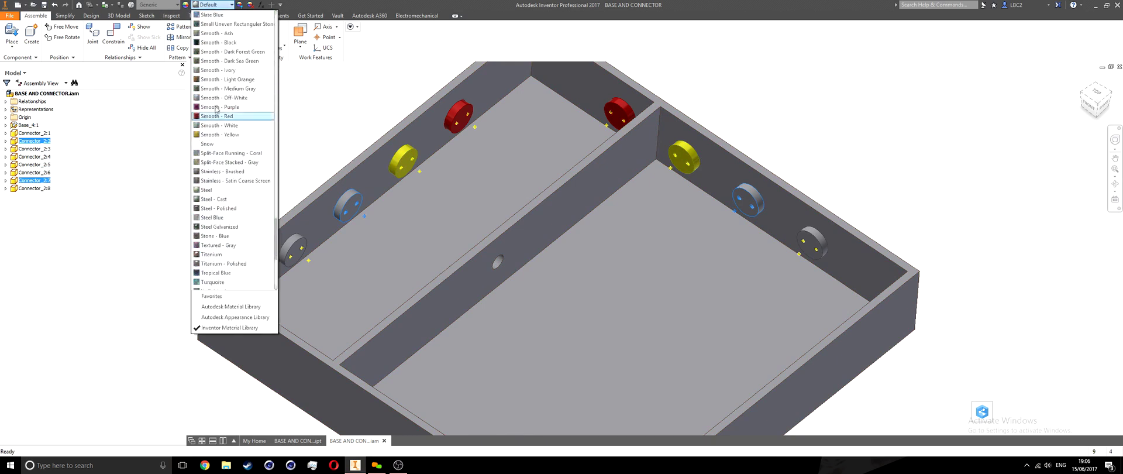
click(220, 111)
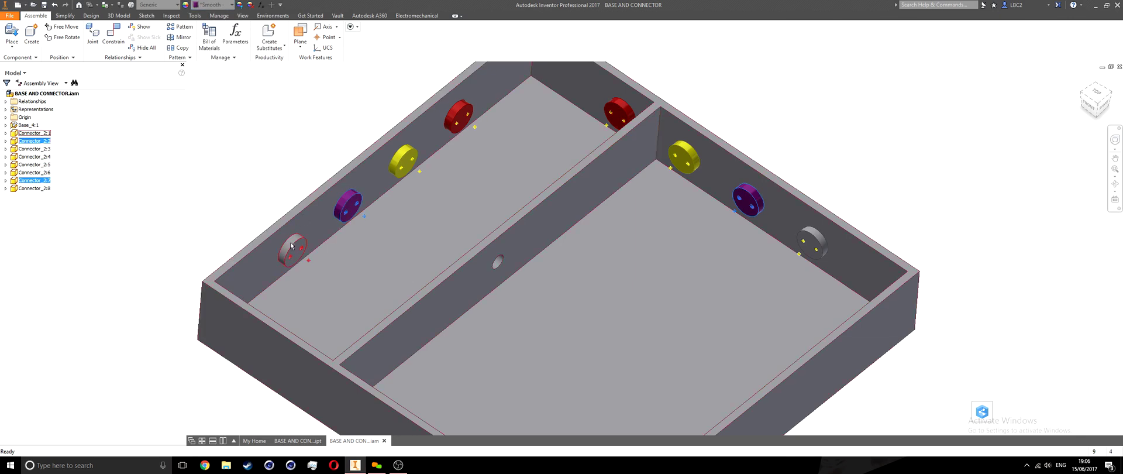
Apply a pink appearance to the two remaining uncoloured connectors, Connector_2:1 and Connector_2:8.
ctrl+click(810, 241)
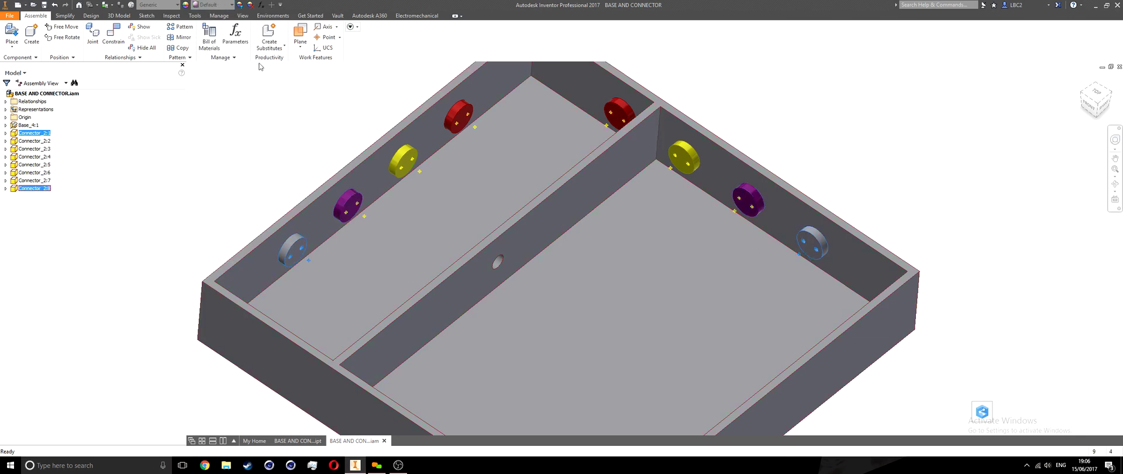
click(217, 5)
scroll(232, 217, down, 20)
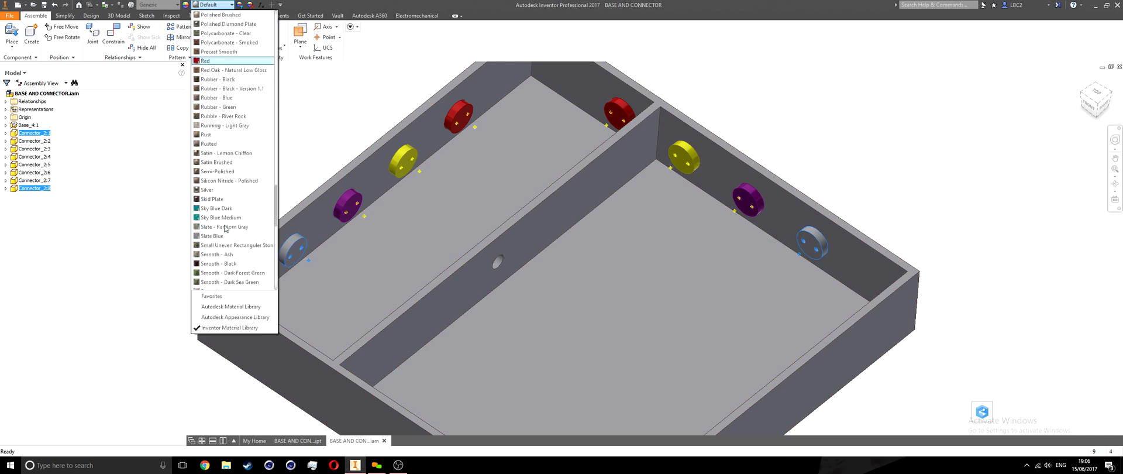
scroll(228, 175, up, 3)
click(225, 76)
key(Escape)
Create a cable and harness subassembly in the assembly, keeping the proposed harness file name and location.
shift+middle_drag(328, 188, 247, 164)
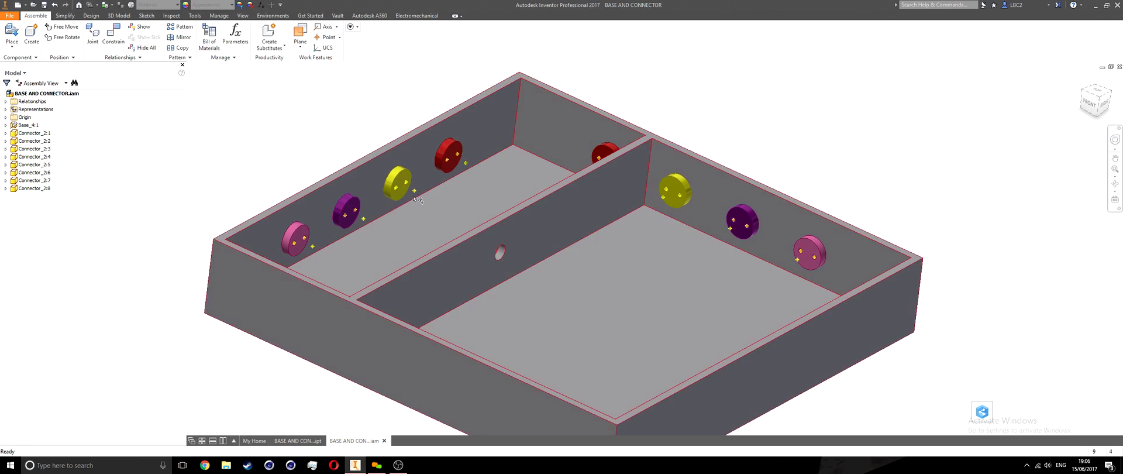
shift+middle_drag(475, 165, 421, 185)
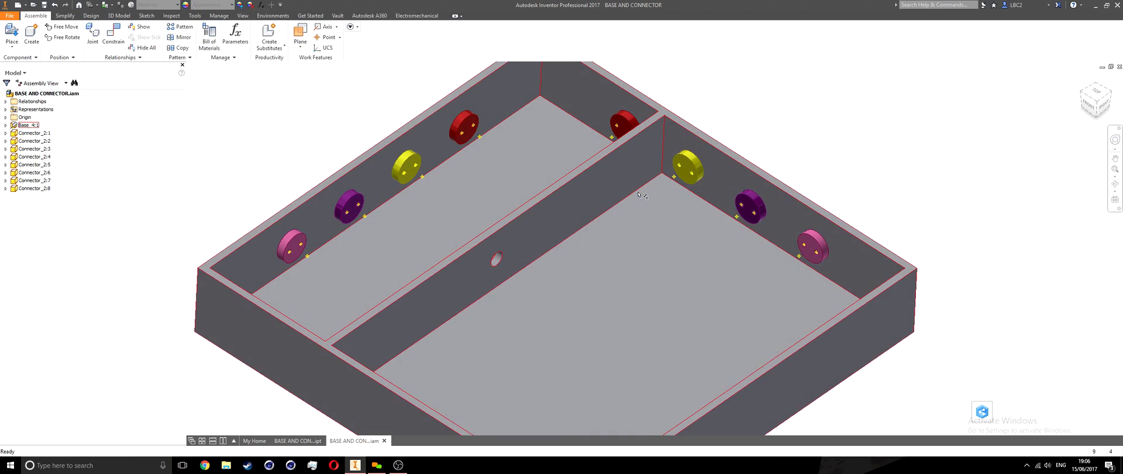
shift+middle_drag(540, 298, 523, 262)
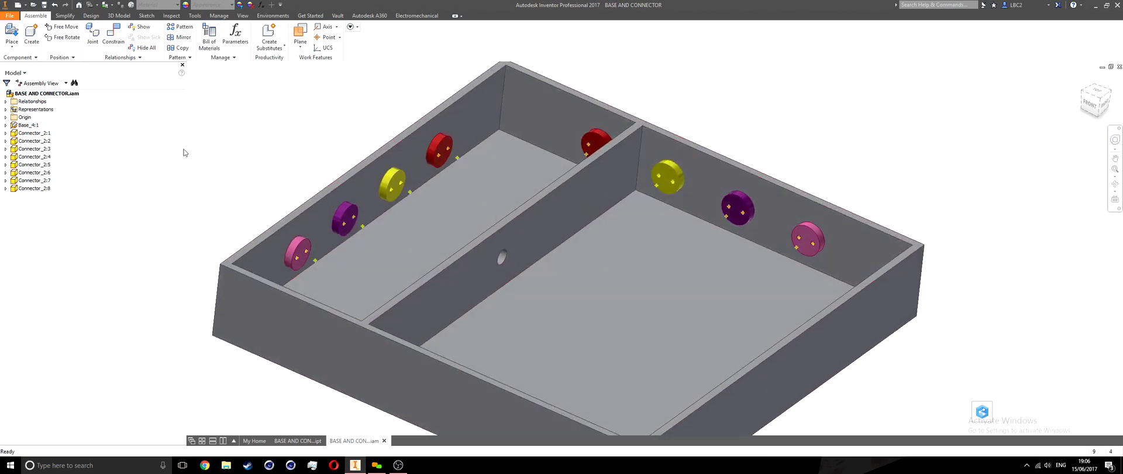
click(272, 16)
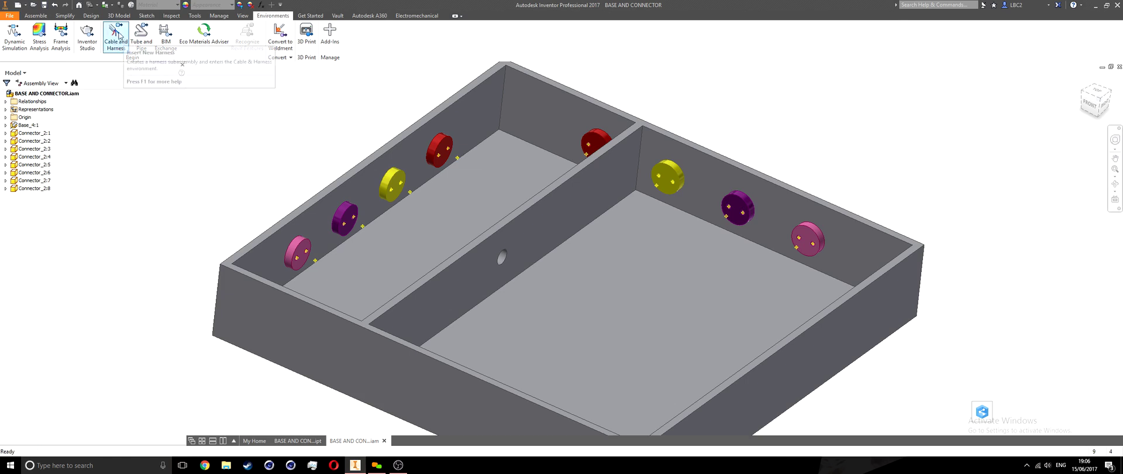
click(117, 38)
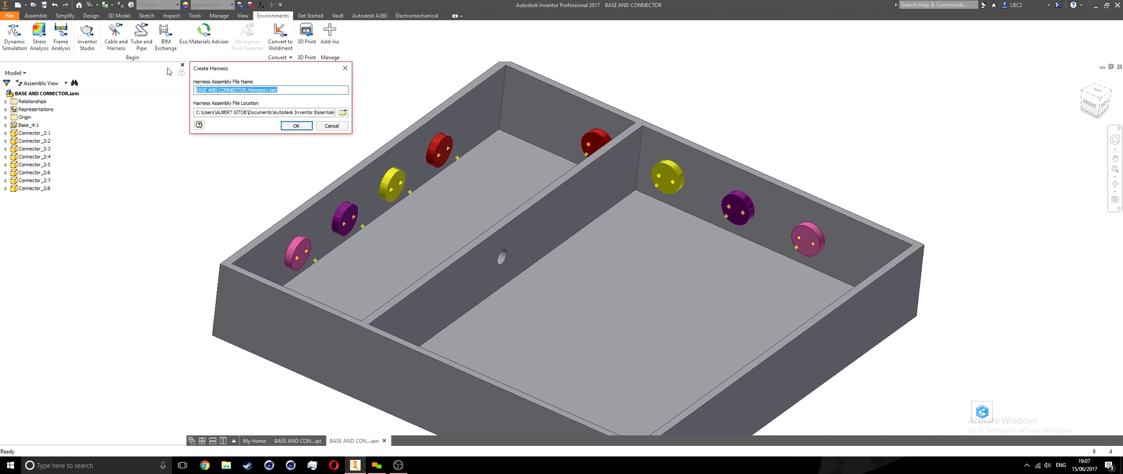
click(196, 90)
drag(196, 89, 276, 90)
click(247, 90)
click(274, 88)
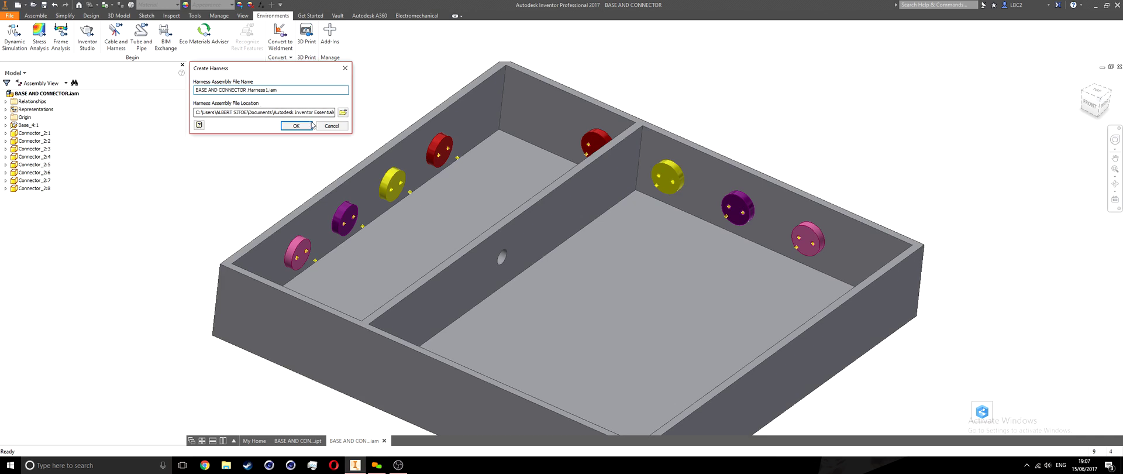
click(302, 125)
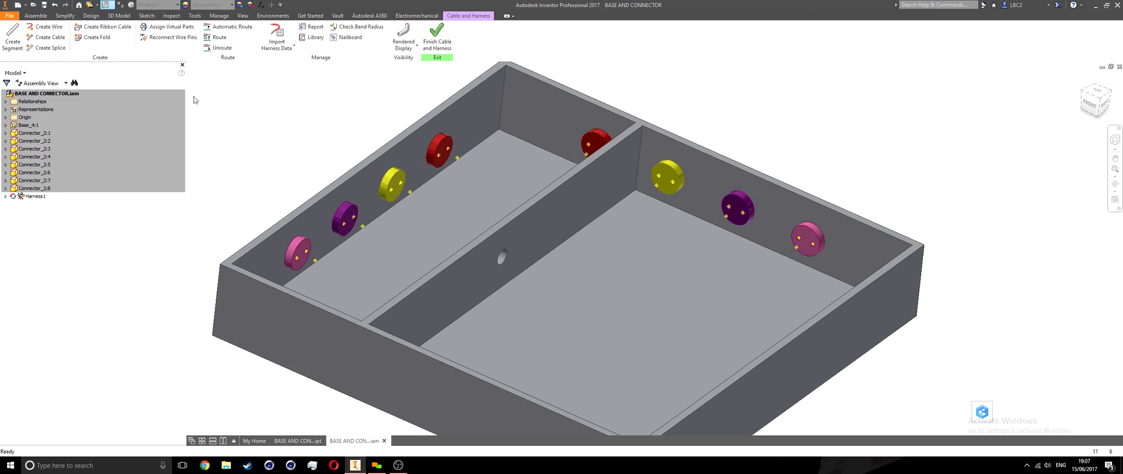
Open the Cable & Harness Library, move it clear of the harness tools and display the Cable category.
click(316, 37)
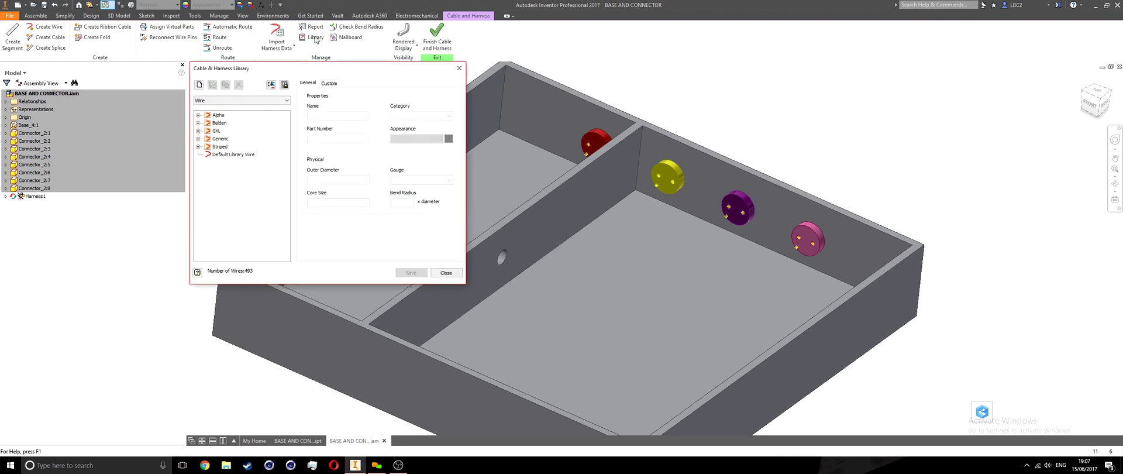
drag(305, 69, 492, 79)
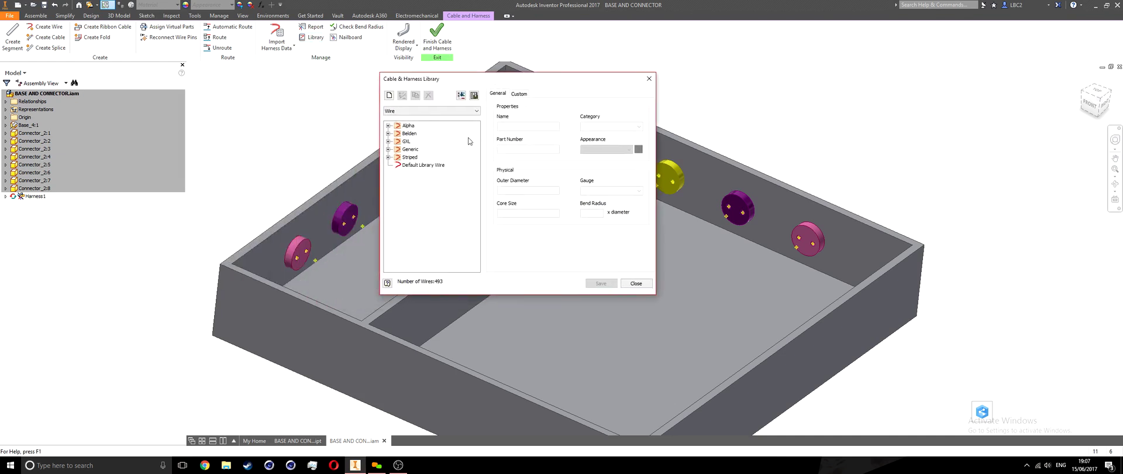
click(403, 112)
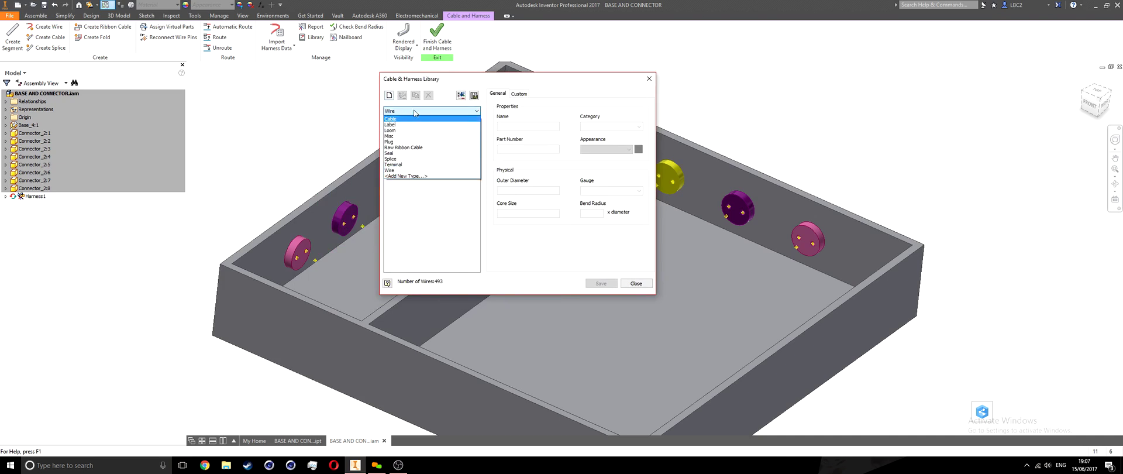
click(414, 113)
click(410, 112)
click(400, 119)
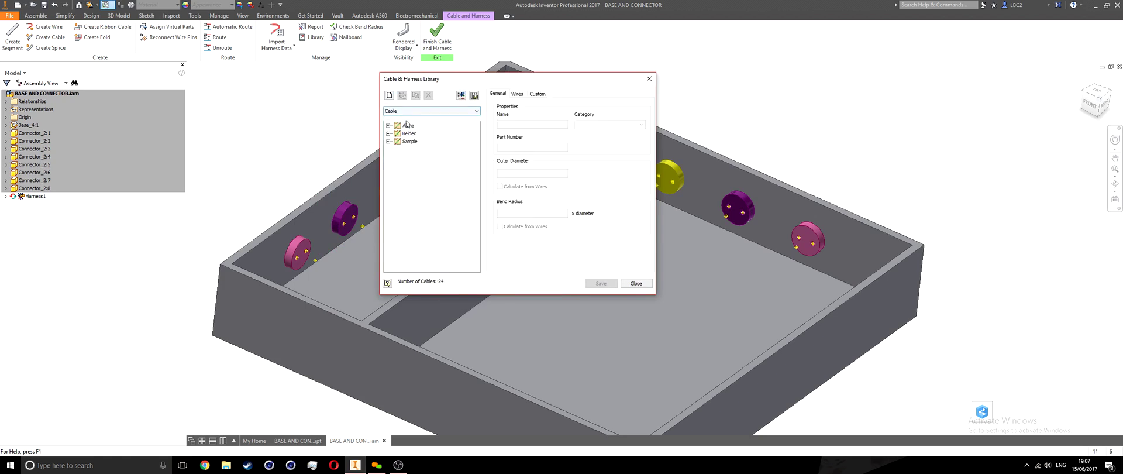
Look through the Label, Loom, Misc, Plug and Raw Ribbon Cable library types, ending with the Wire type.
click(409, 111)
click(404, 121)
click(413, 113)
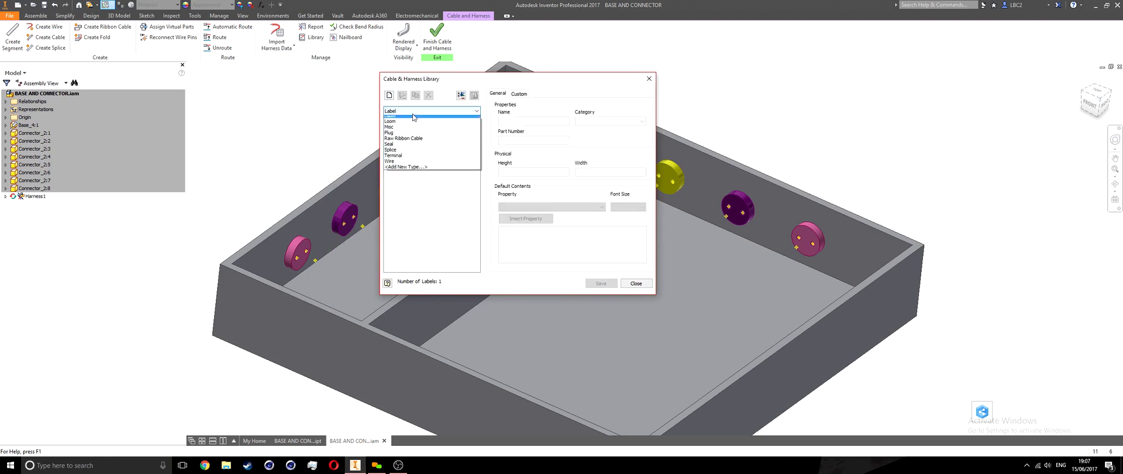
click(415, 130)
click(415, 111)
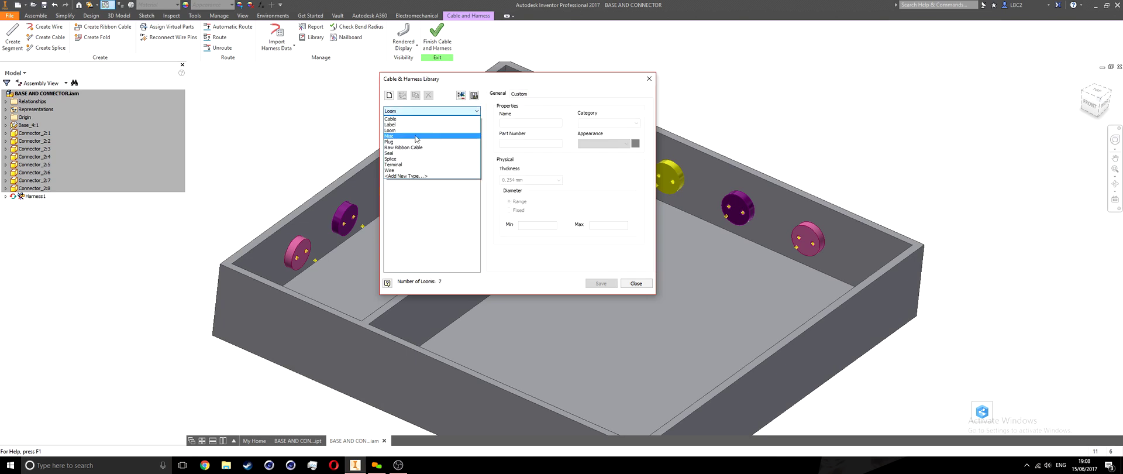
click(416, 138)
click(423, 112)
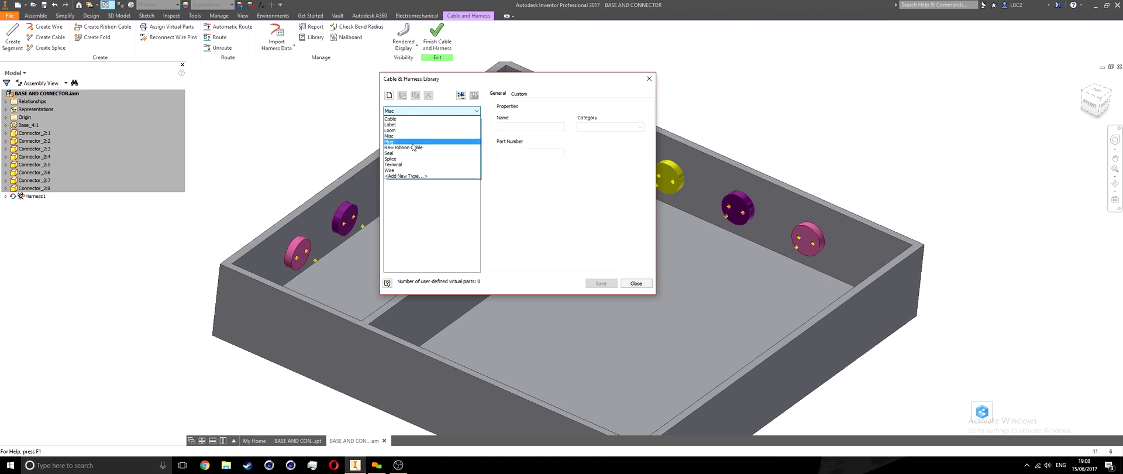
click(413, 141)
click(423, 112)
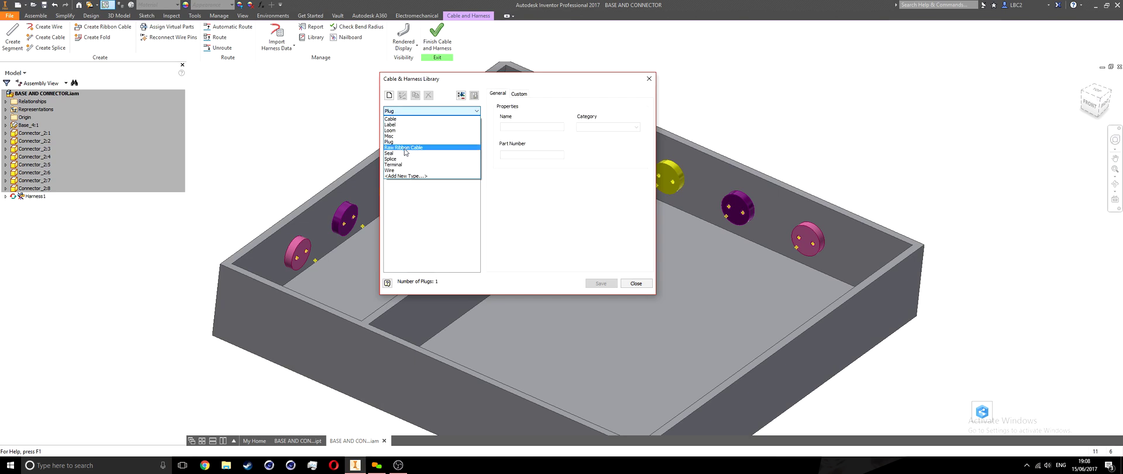
click(405, 148)
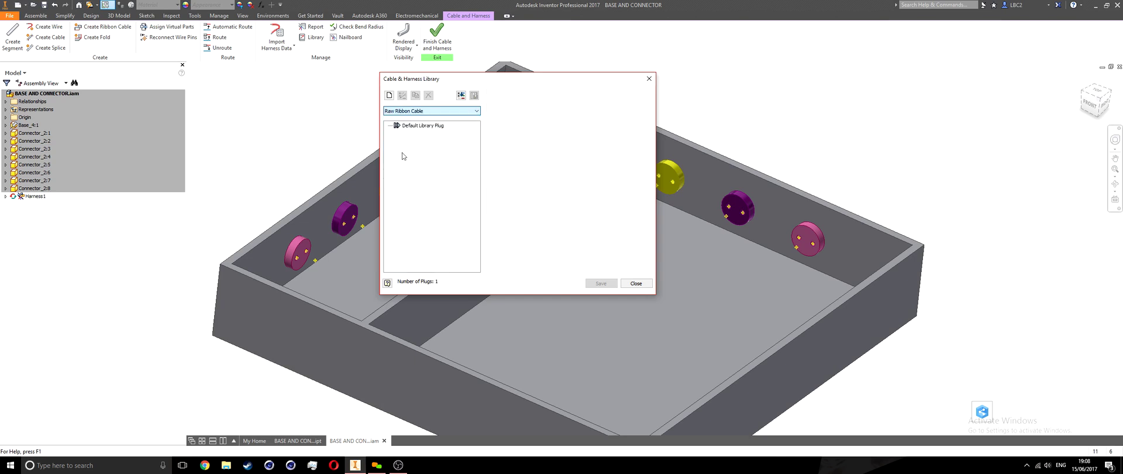
click(425, 113)
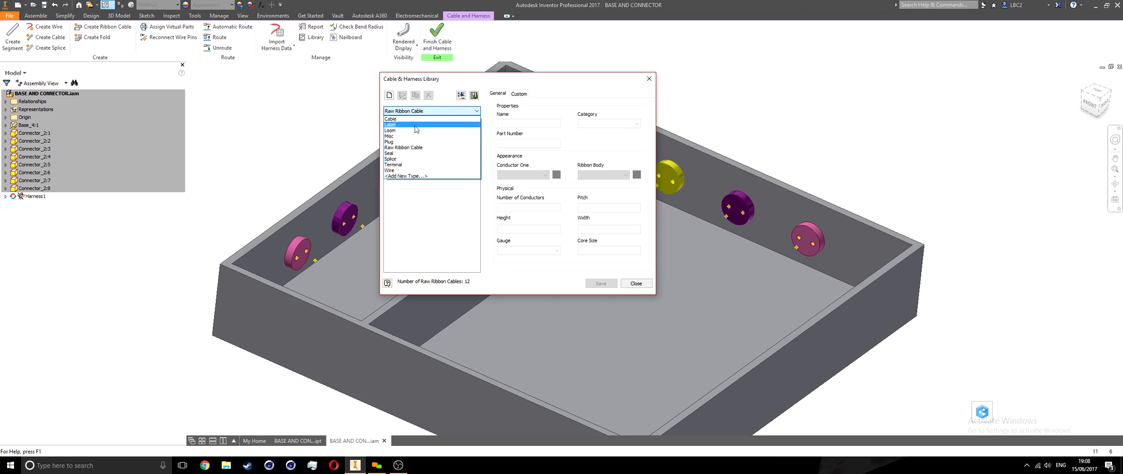
click(405, 170)
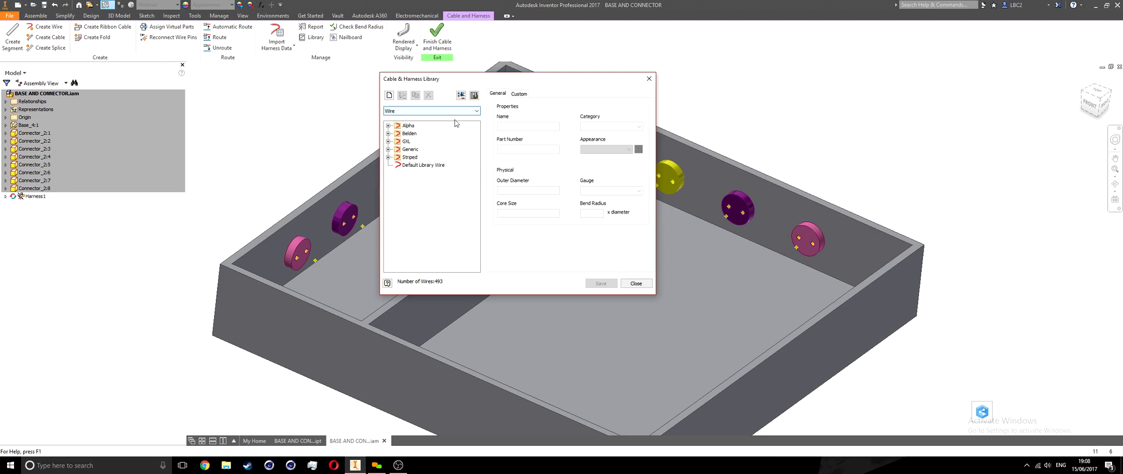
Examine the wire categories and the properties of the Default Library Wire, ending on the Alpha category.
click(430, 134)
click(407, 141)
click(412, 150)
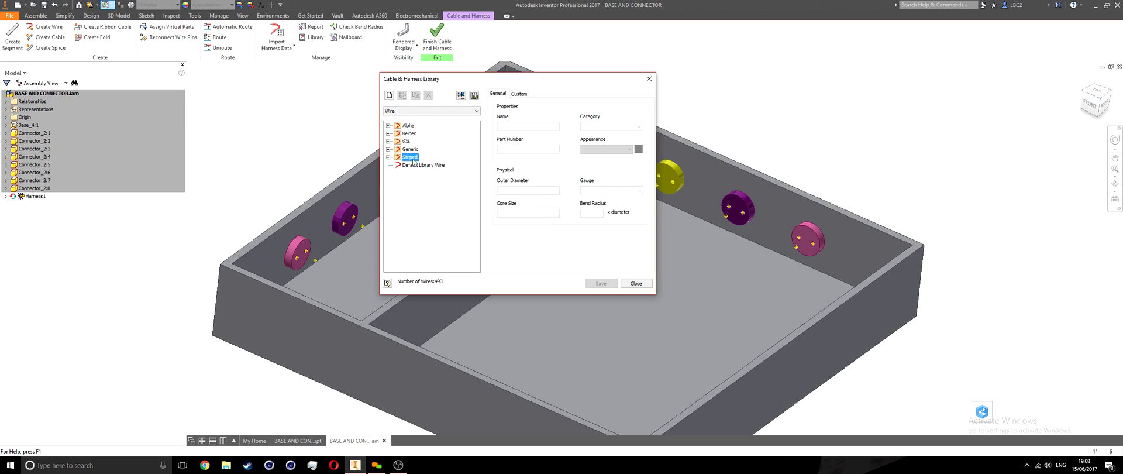
click(423, 166)
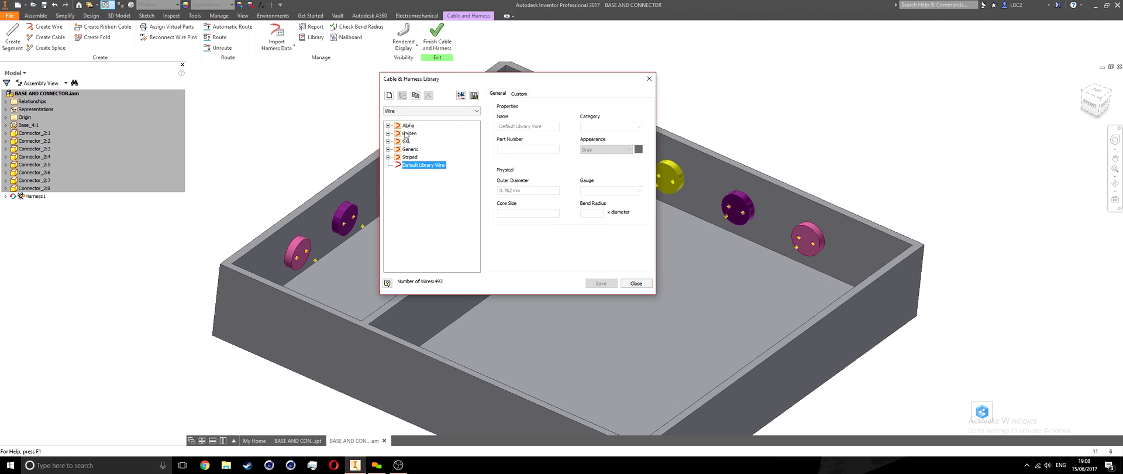
click(408, 141)
click(409, 125)
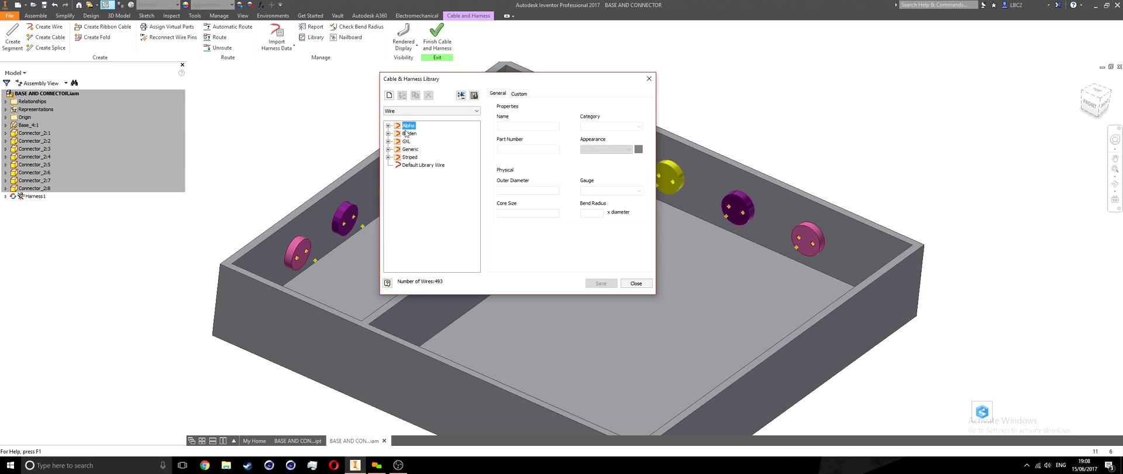
Start a new library wire named RD in the Generic category with part number 01RD.
click(389, 96)
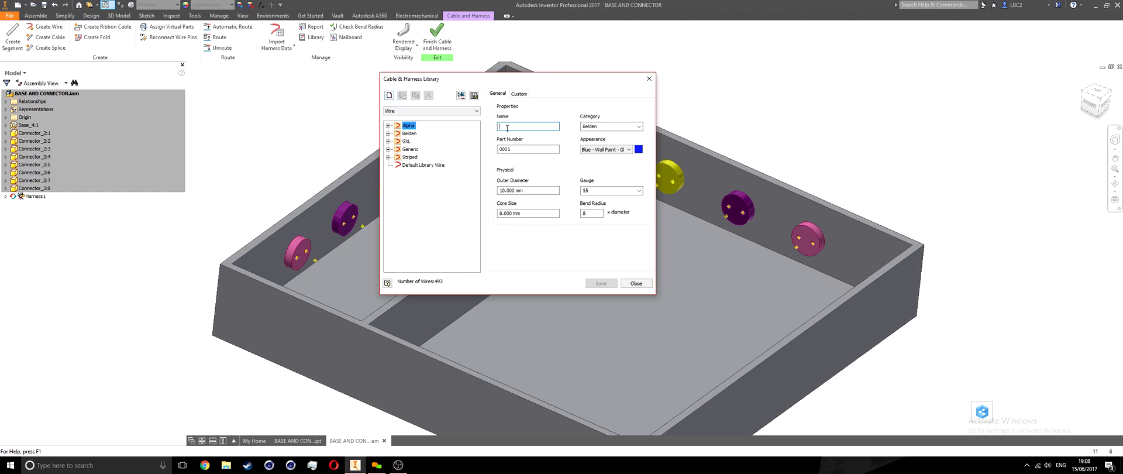
text(rd)
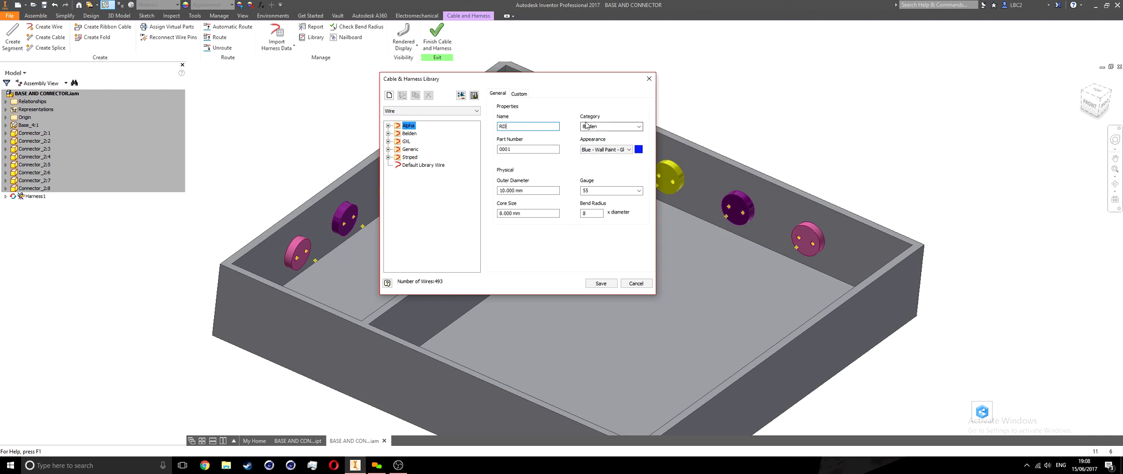
click(640, 127)
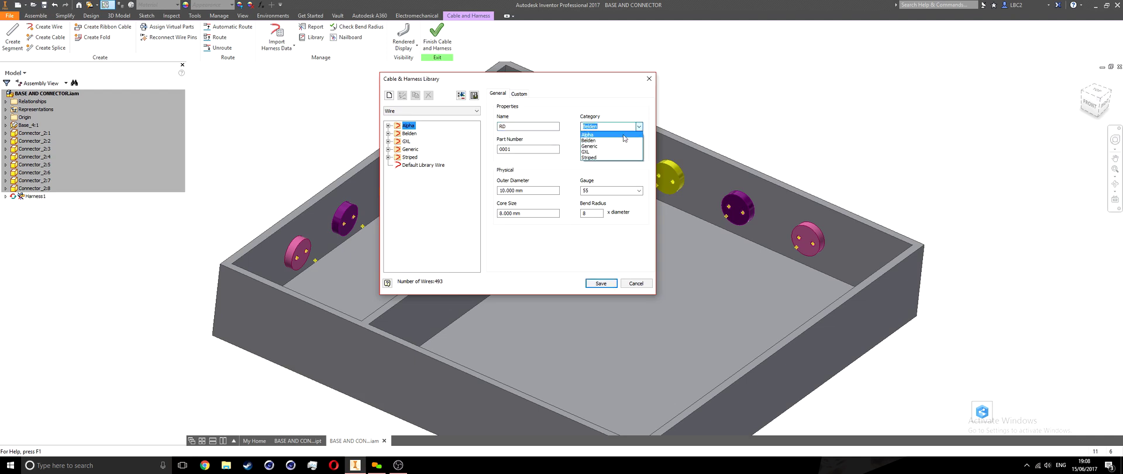
click(592, 146)
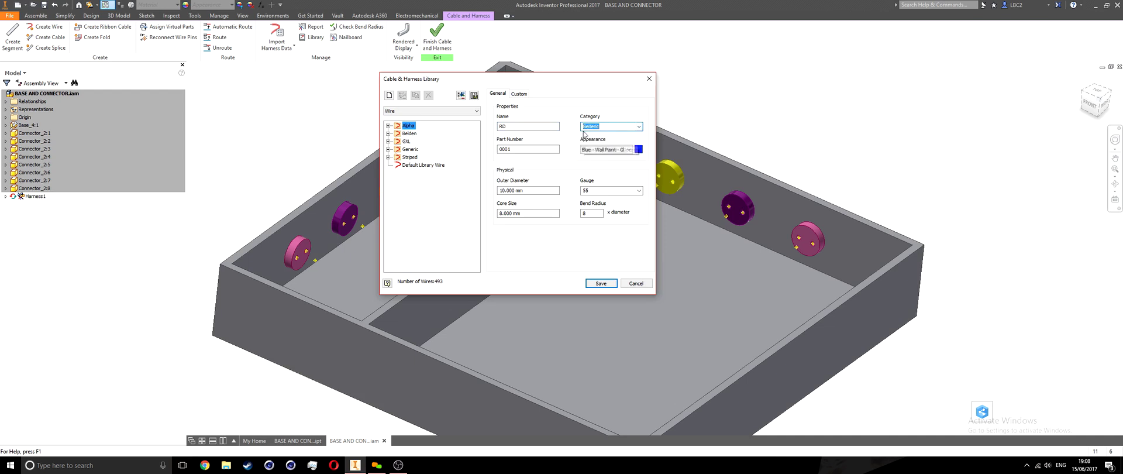
click(534, 150)
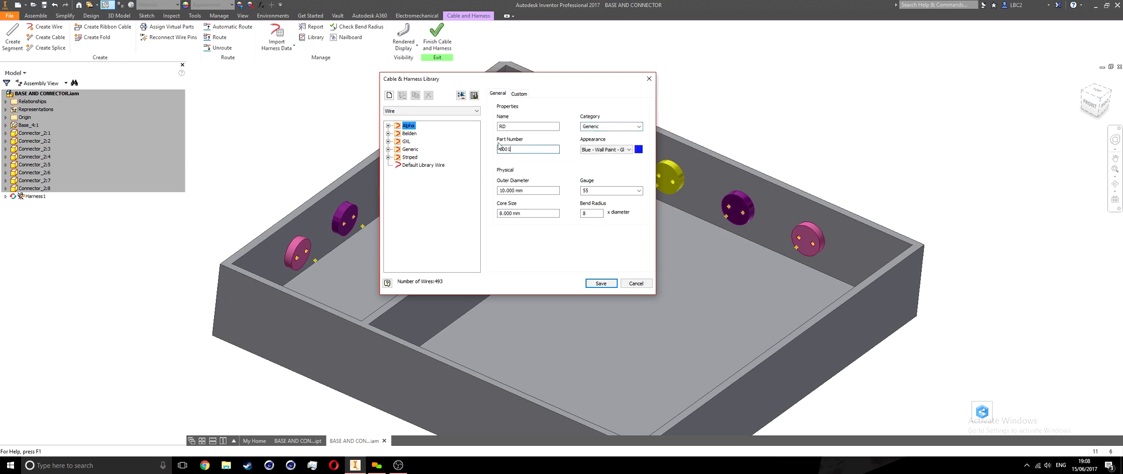
double_click(532, 150)
text(0)
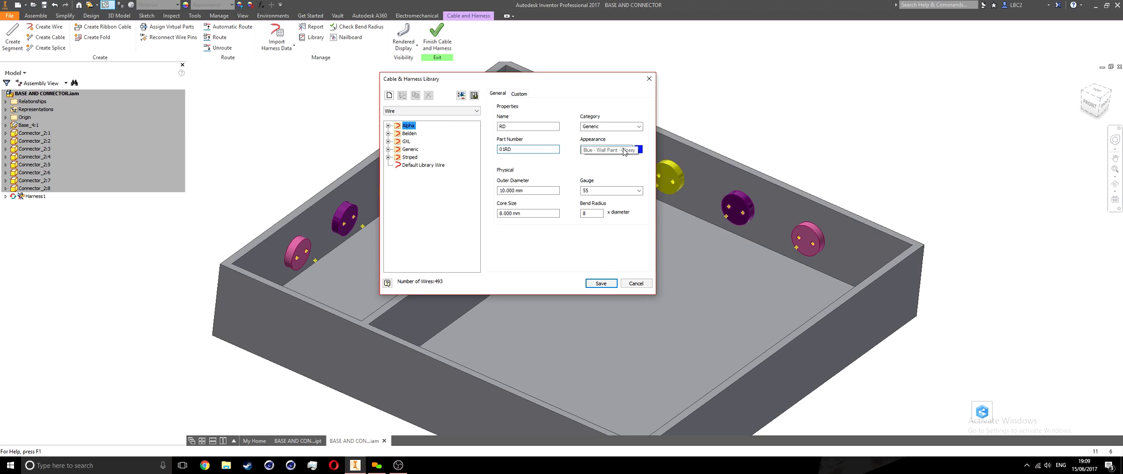
Set the new RD wire's appearance to Red.
click(624, 152)
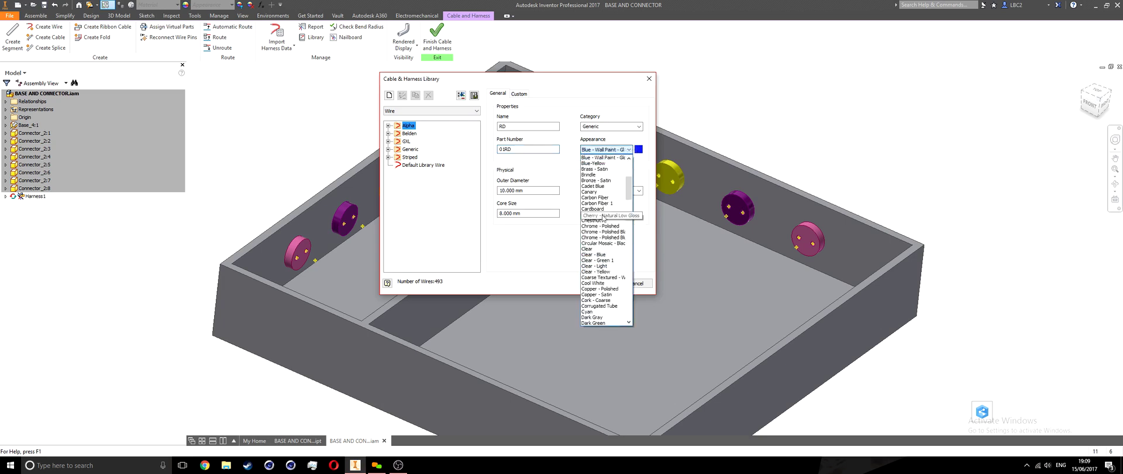
scroll(605, 219, down, 3)
scroll(597, 222, down, 5)
key(r)
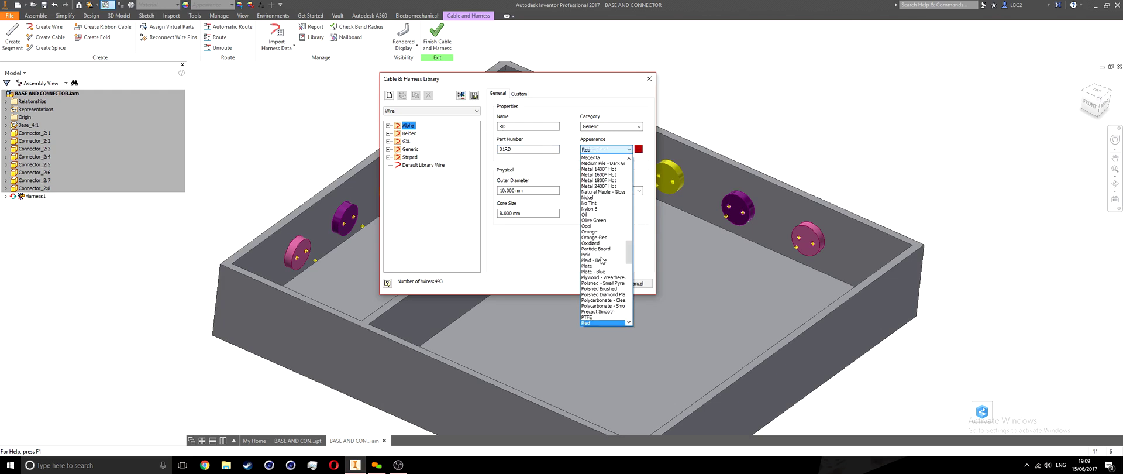
click(588, 323)
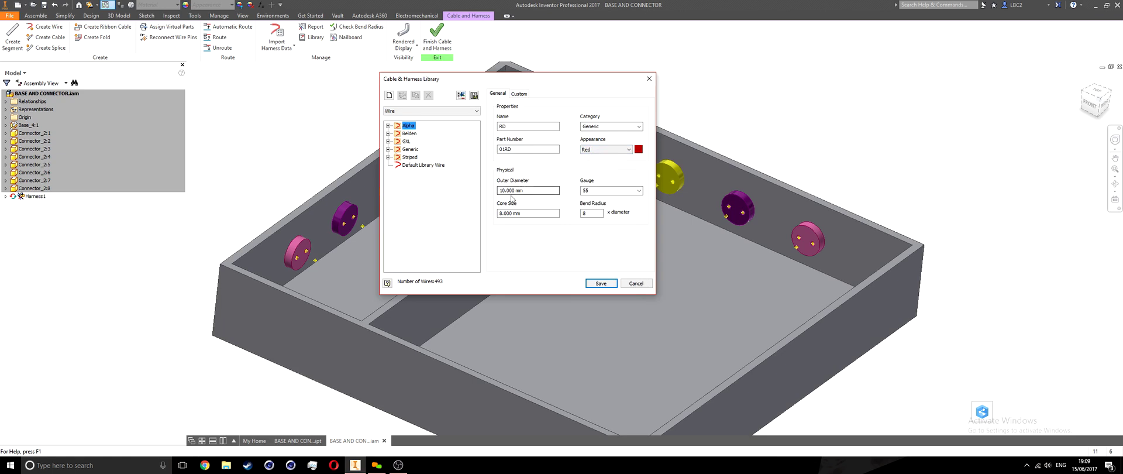
Review the RD wire's outer diameter, core size, gauge and bend radius, keep the proposed values and save the wire.
drag(525, 190, 453, 199)
key(Tab)
key(End)
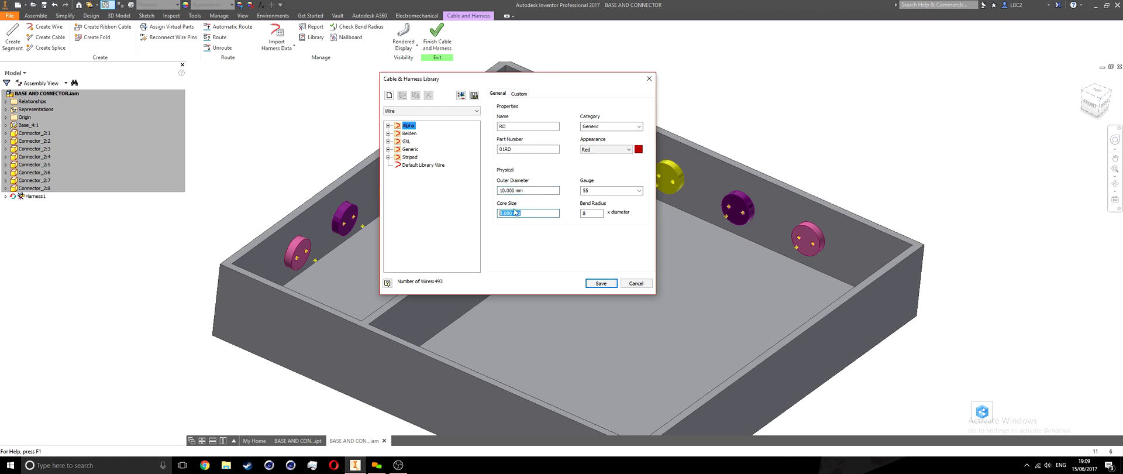
key(shift+Left)
key(shift+Left)
click(638, 191)
click(638, 191)
click(639, 191)
scroll(606, 226, up, 5)
scroll(606, 226, down, 6)
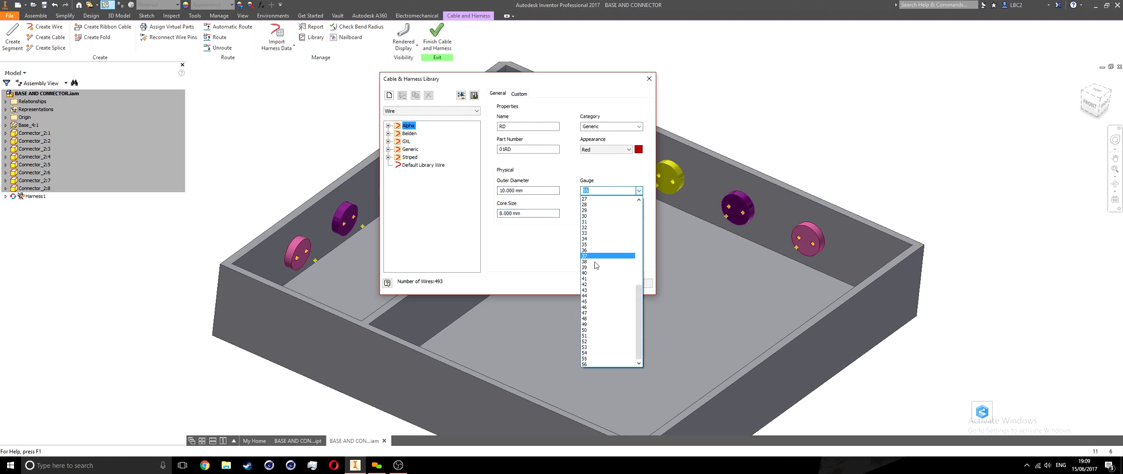
click(565, 187)
click(592, 213)
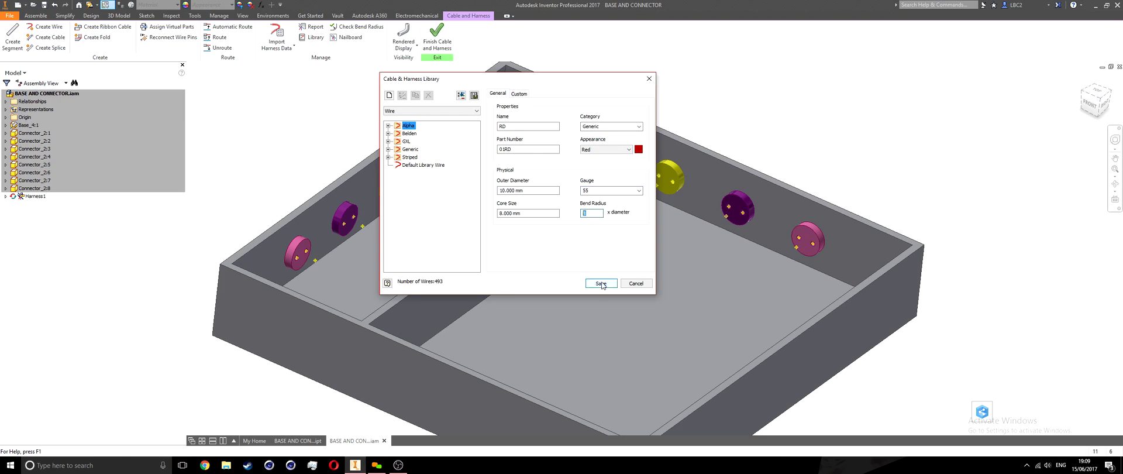
click(588, 126)
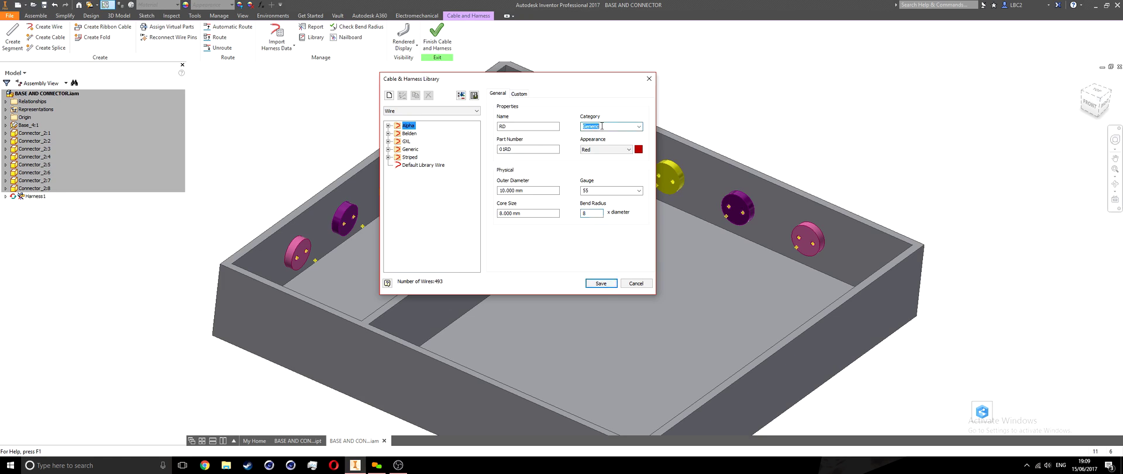
click(601, 283)
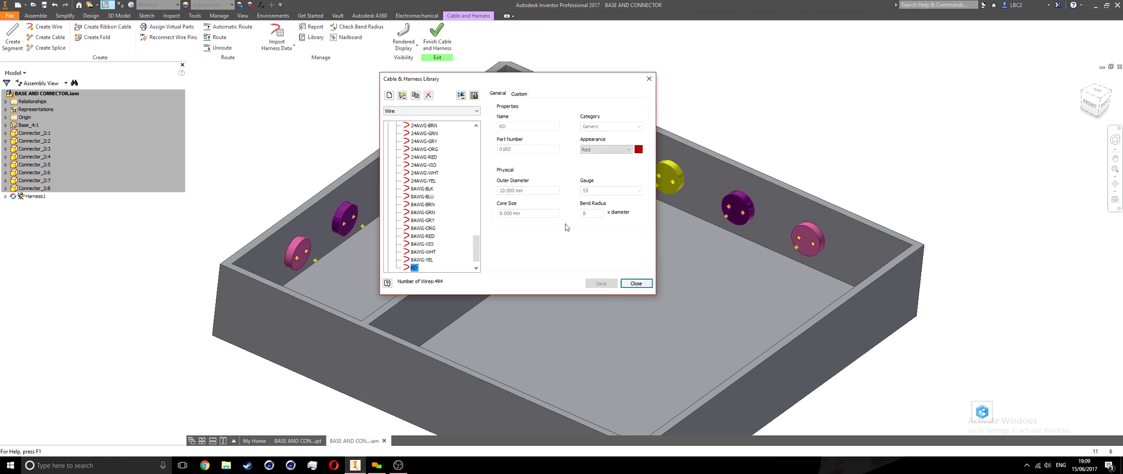
Look through the Generic wire list around the new RD wire, and collapse the category.
scroll(422, 228, up, 17)
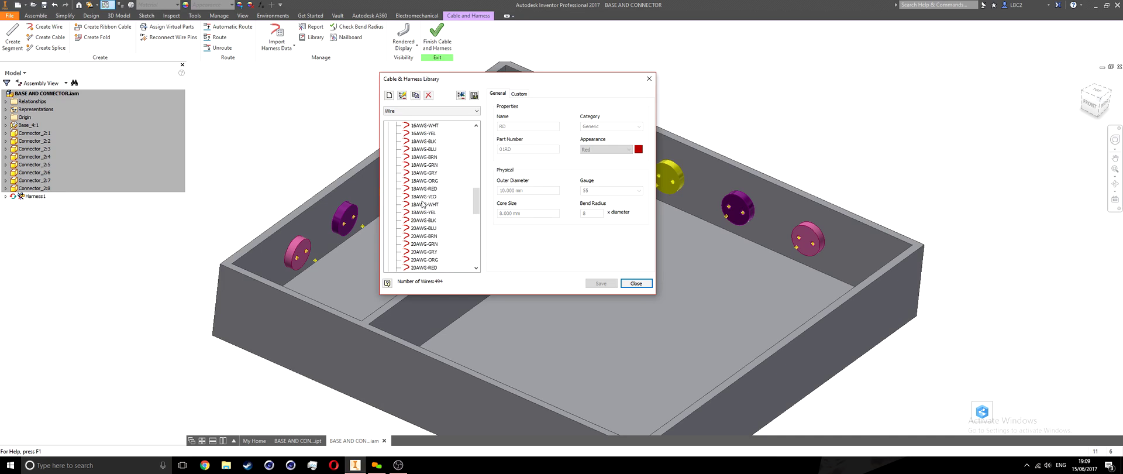
scroll(421, 187, up, 8)
scroll(418, 183, down, 13)
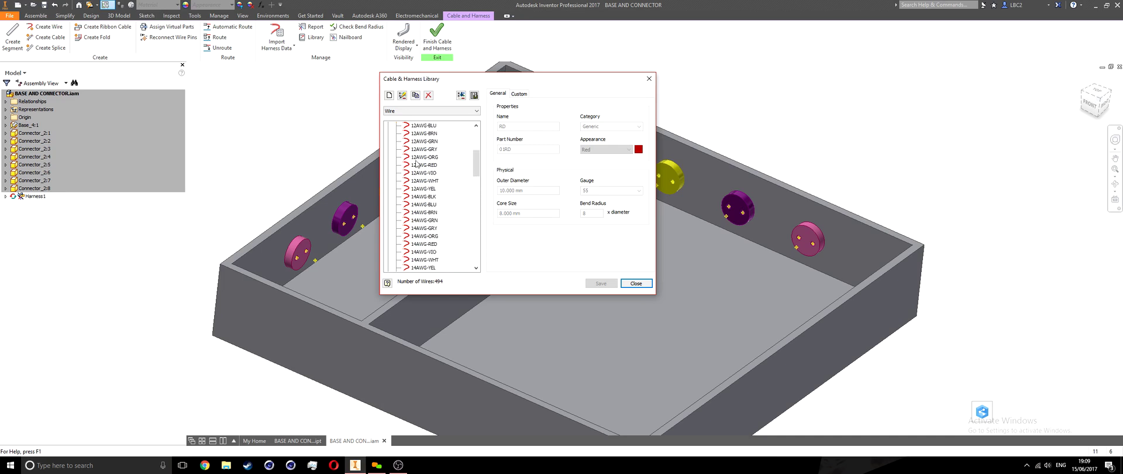
scroll(420, 193, down, 13)
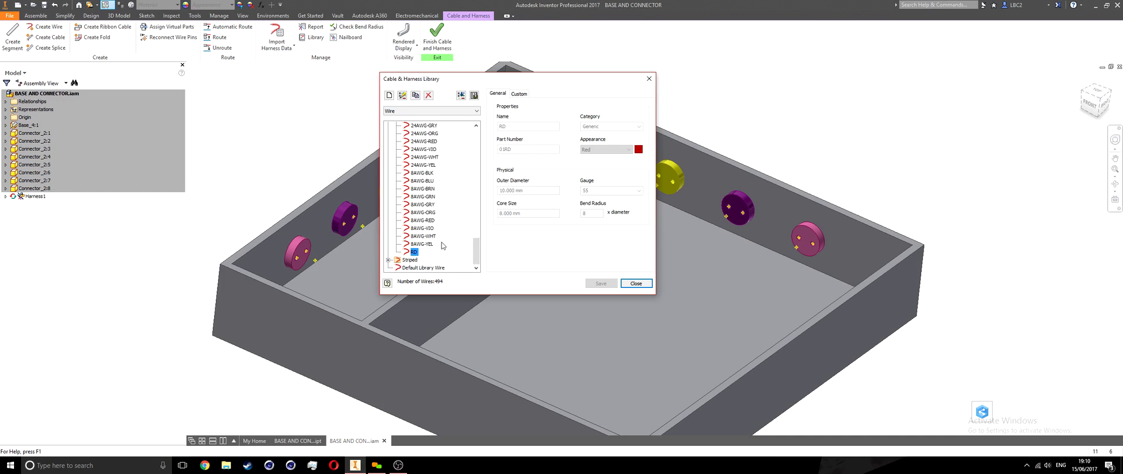
scroll(436, 234, up, 20)
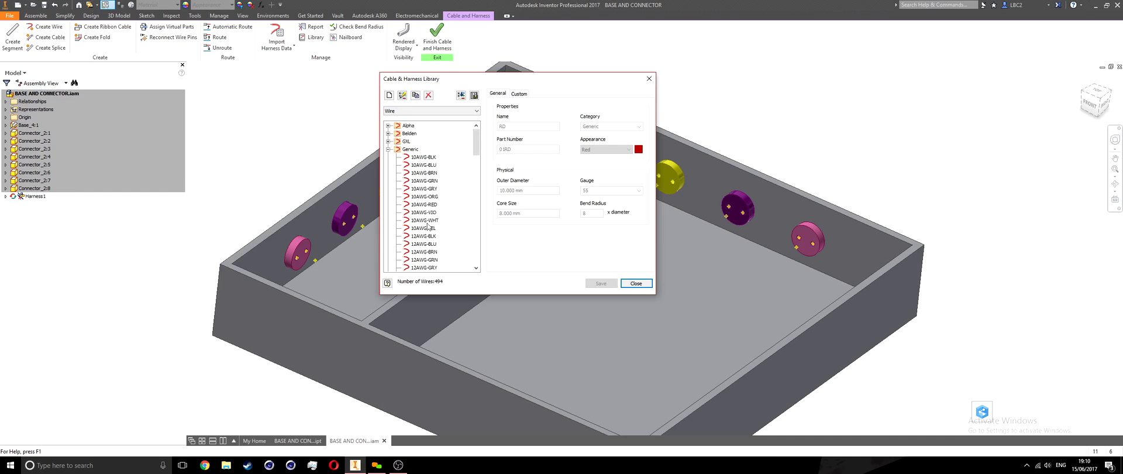
click(388, 149)
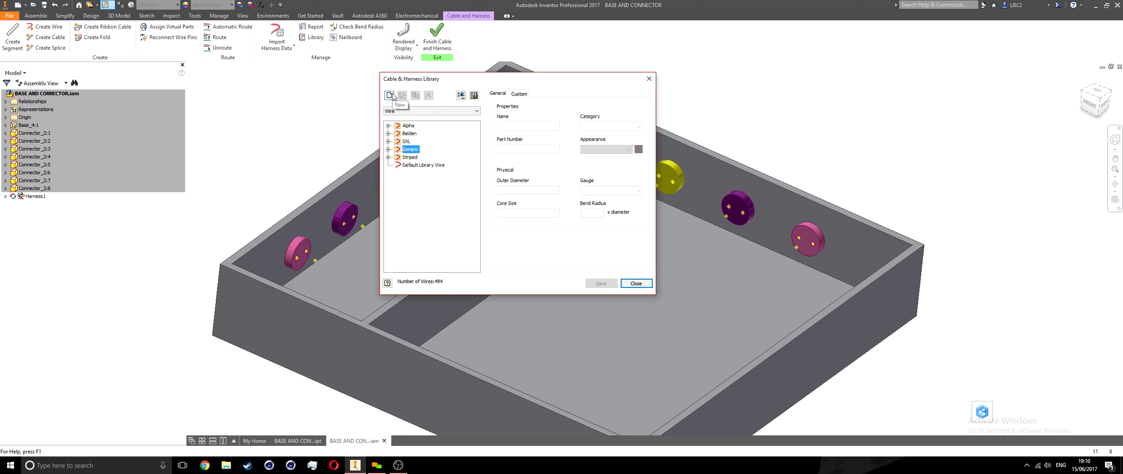
Expand the Alpha wire category and display the properties of wire 3047-BLK.
click(410, 133)
click(398, 126)
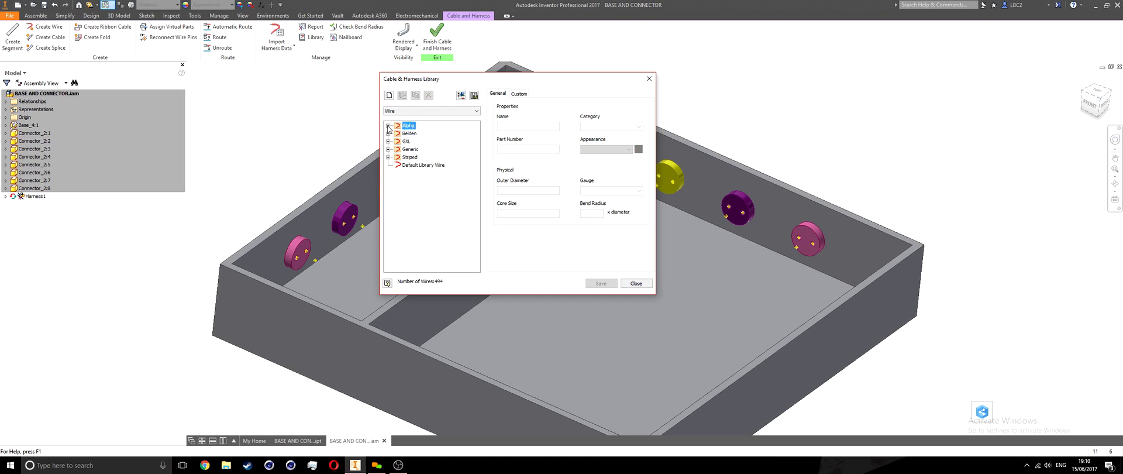
click(388, 125)
click(422, 135)
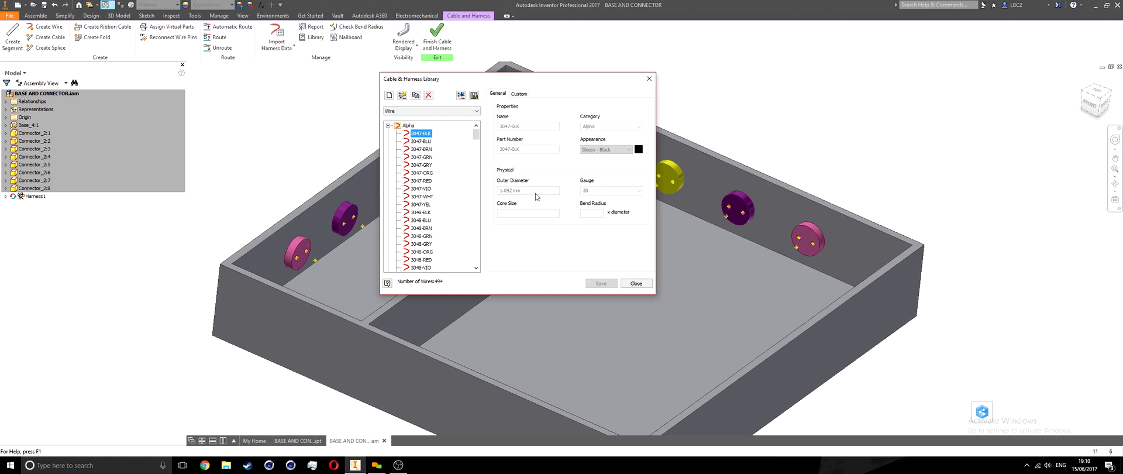
Compare the appearance, diameter and gauge of several other Alpha wires, including 3050/1-YEL and 3050-BRN.
click(433, 149)
click(438, 237)
click(422, 244)
scroll(423, 250, down, 4)
click(420, 196)
click(421, 244)
scroll(422, 246, down, 4)
click(422, 211)
click(420, 251)
scroll(433, 222, down, 5)
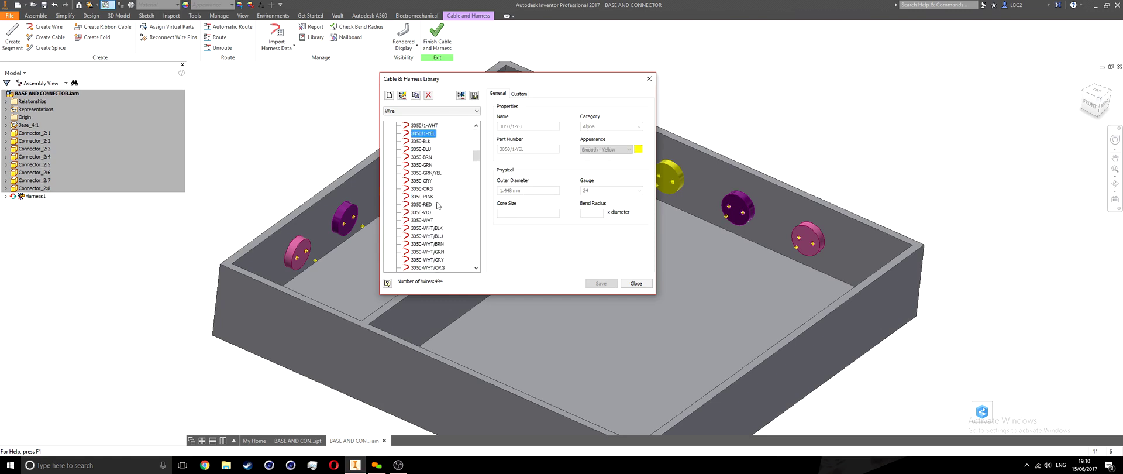
click(424, 157)
scroll(425, 166, up, 13)
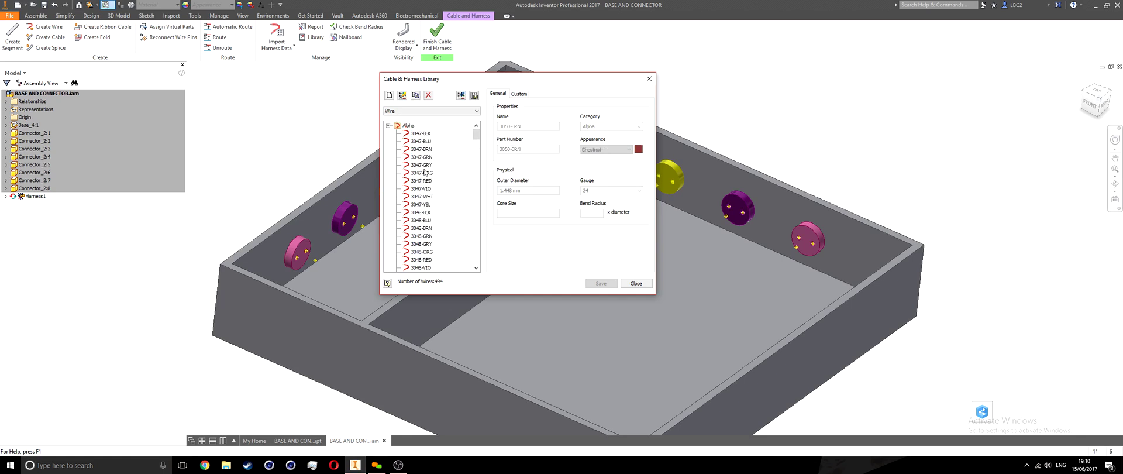
Check the editable properties and gauge options of Alpha wire 3047-BLK, and close the wire library without changing it.
click(419, 134)
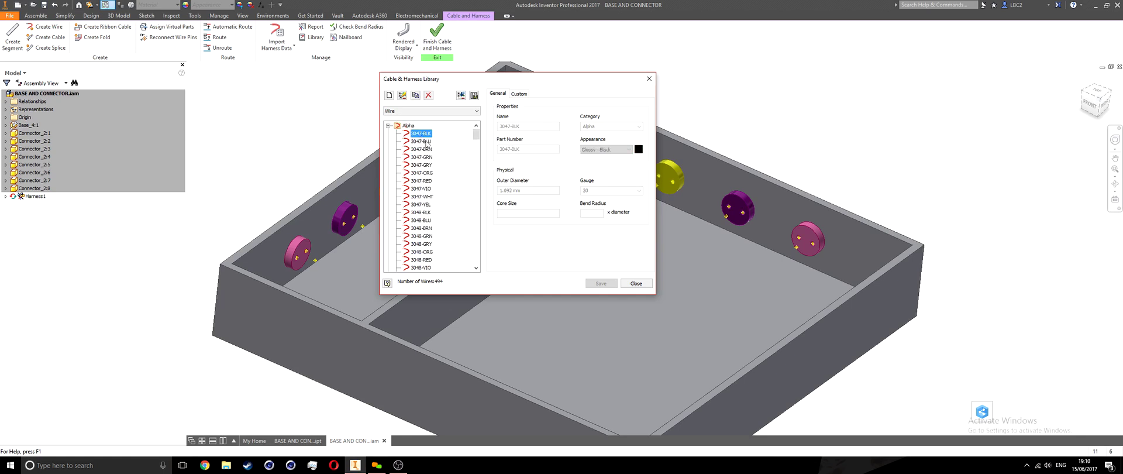
click(402, 95)
click(534, 126)
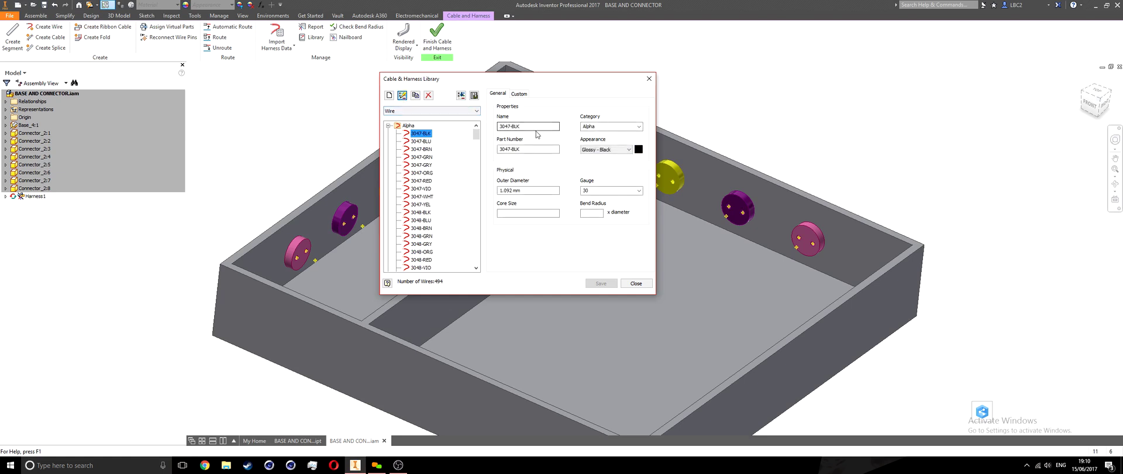
click(639, 191)
click(609, 220)
click(403, 95)
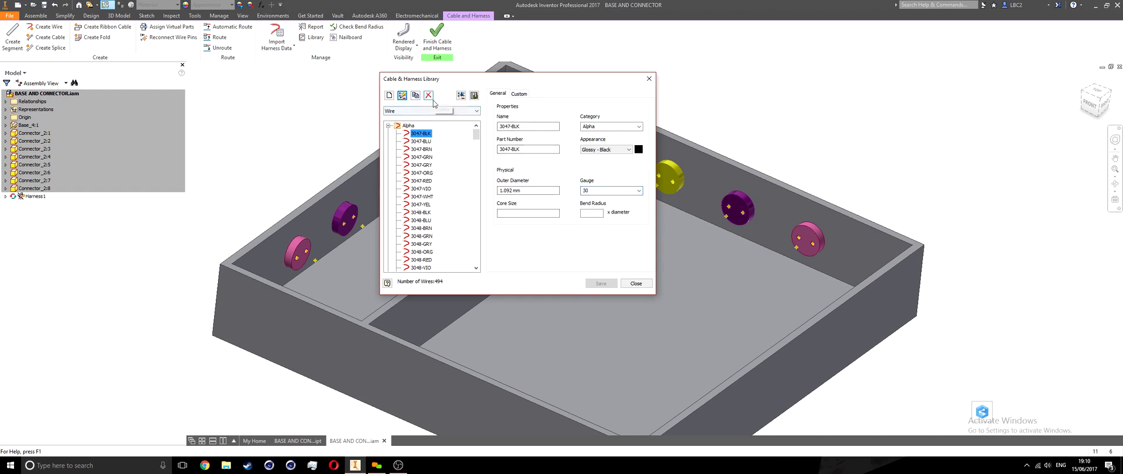
click(629, 285)
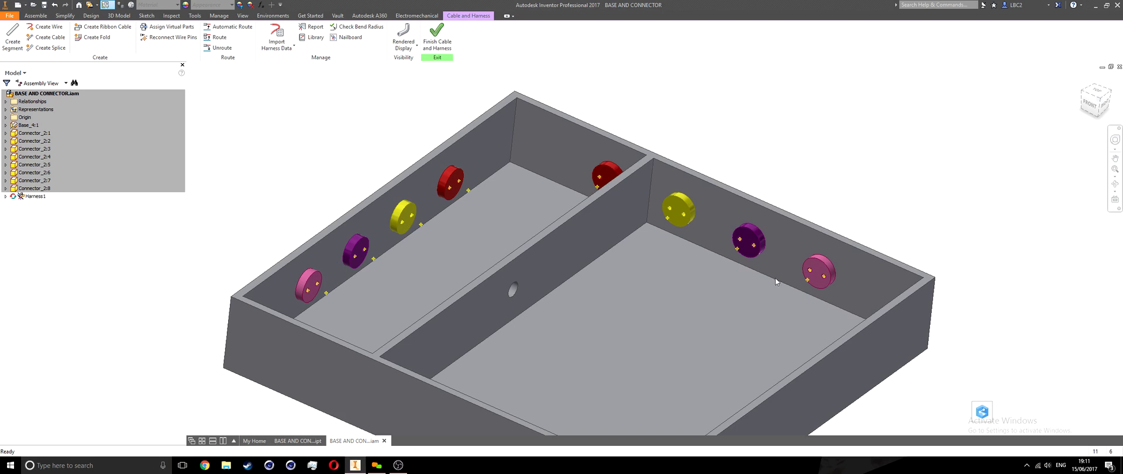
Start creating a harness wire and give it the wire ID RED CONNECTOR.
click(1084, 87)
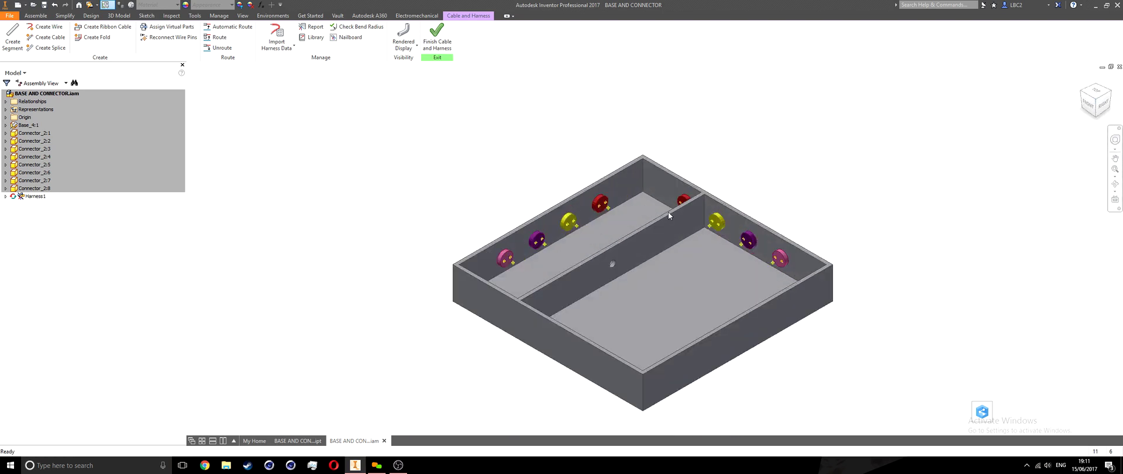
scroll(668, 212, up, 3)
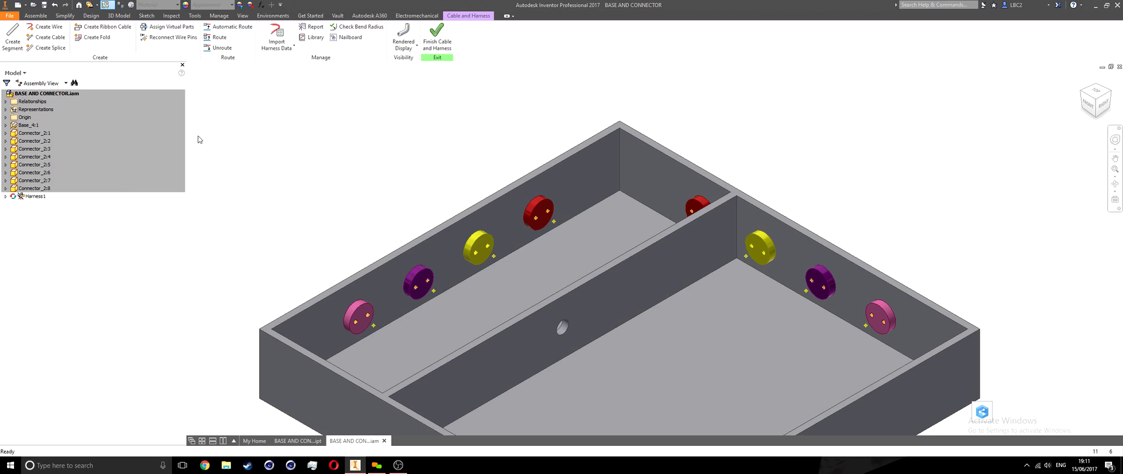
click(47, 28)
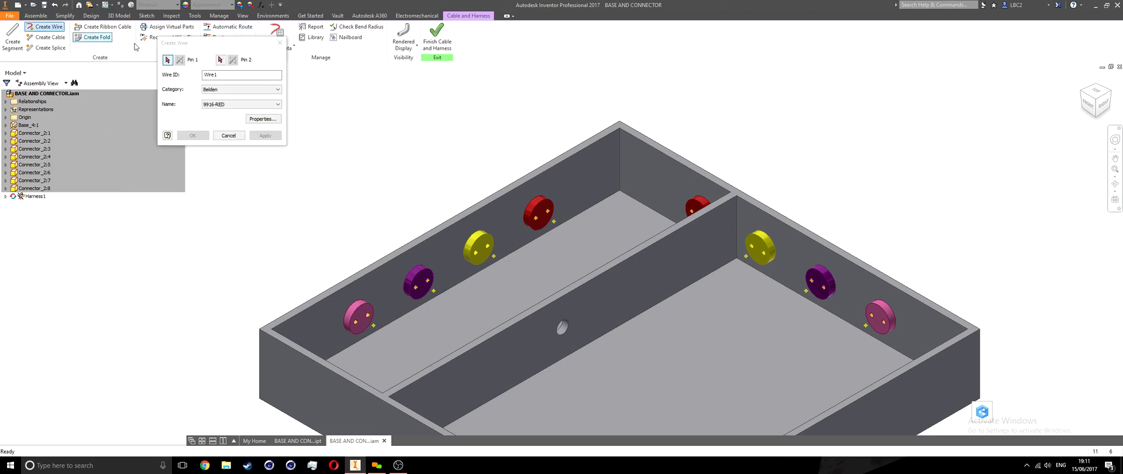
drag(193, 43, 279, 82)
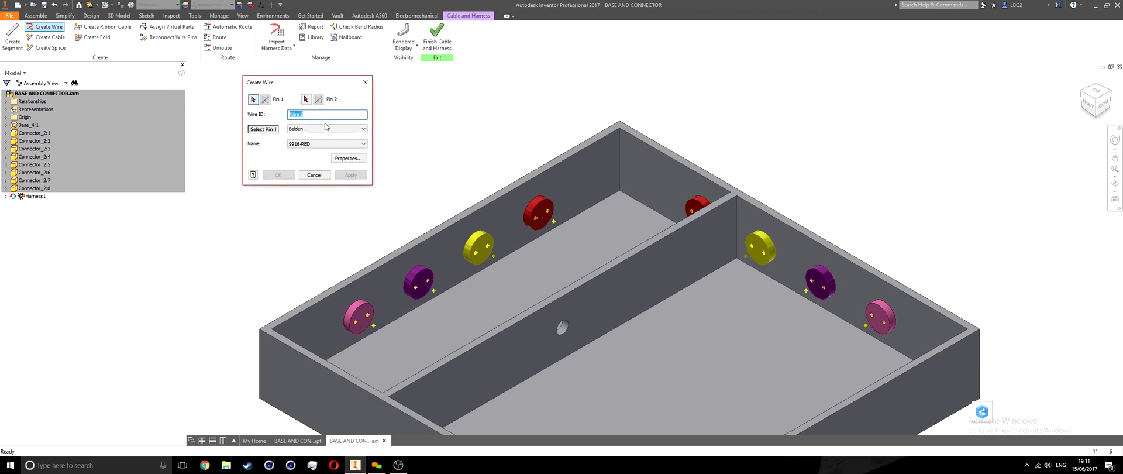
text(r)
Assign library wire 9916-RED from the Belden category to the RED CONNECTOR wire.
click(304, 129)
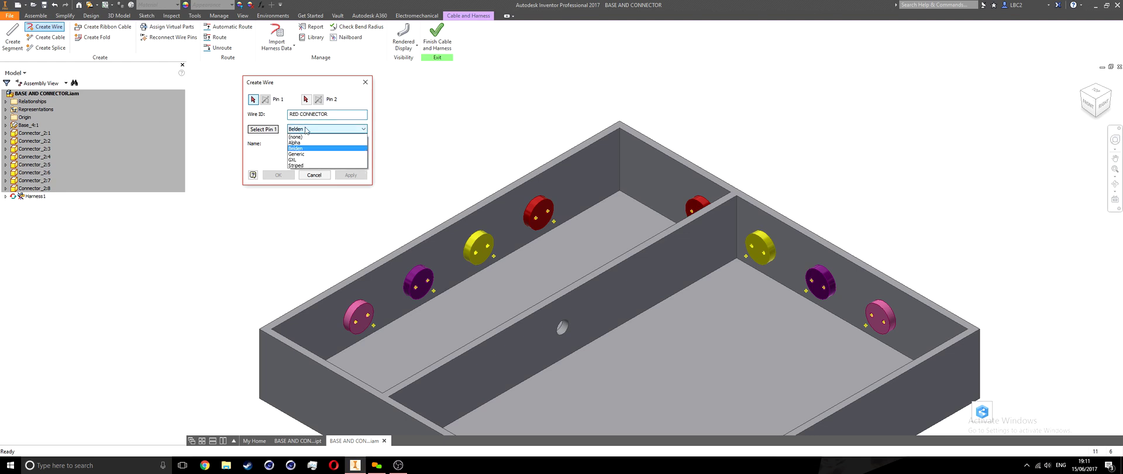
click(316, 130)
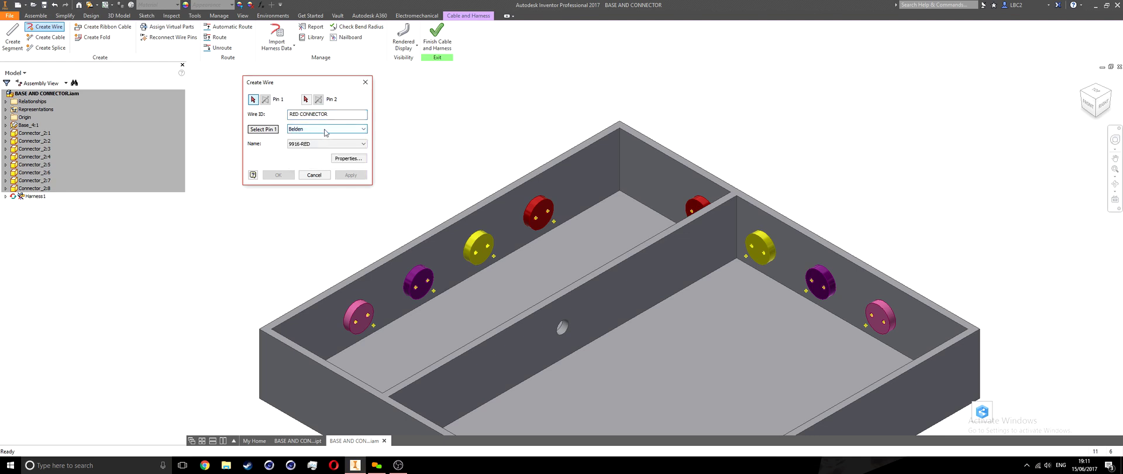
click(326, 130)
click(329, 131)
click(318, 130)
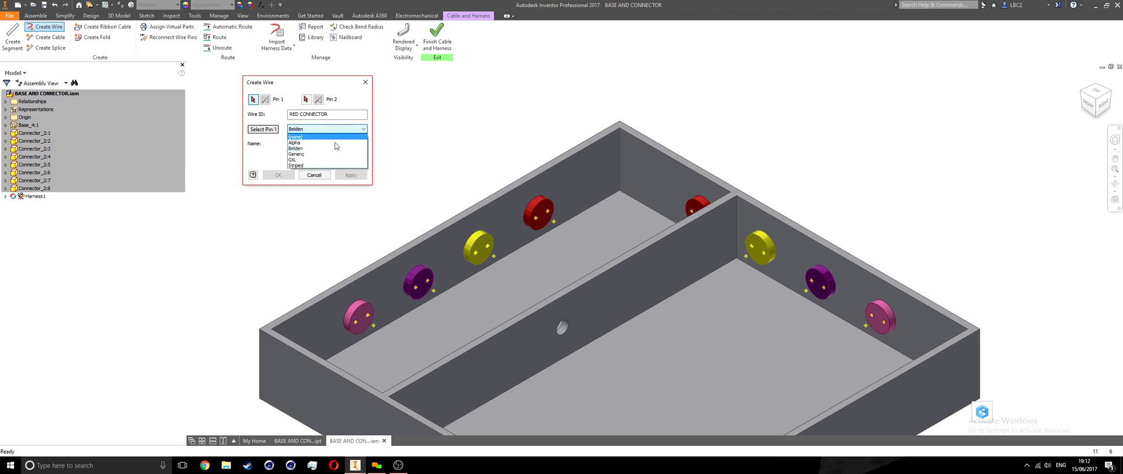
click(296, 149)
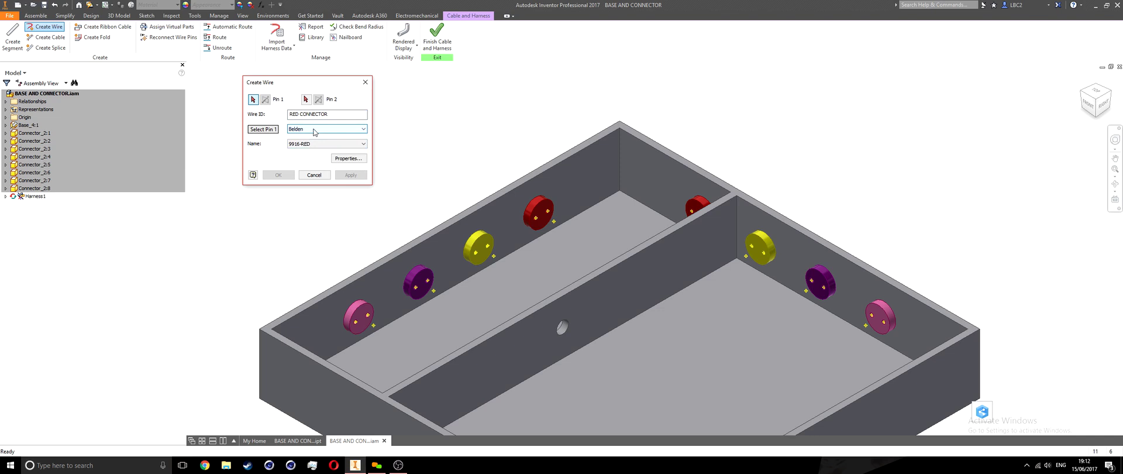
click(303, 144)
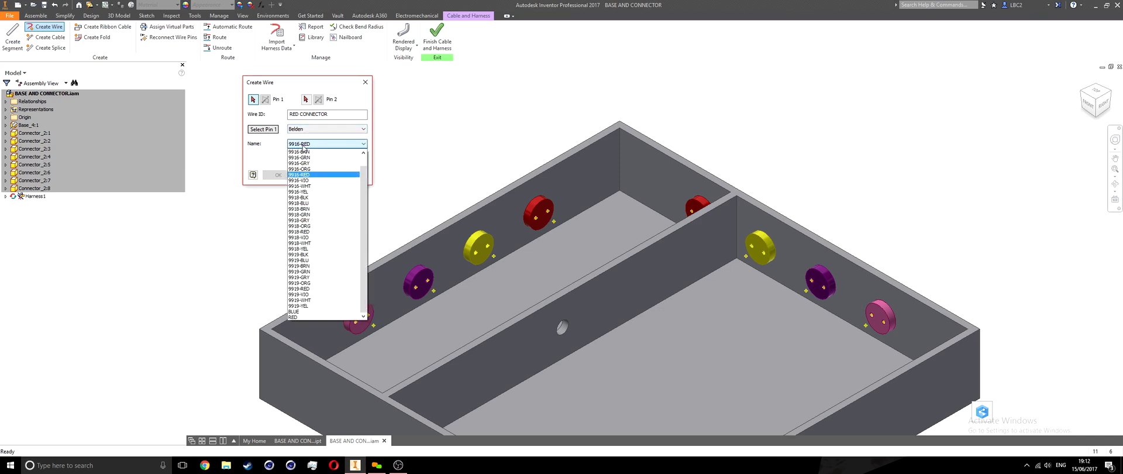
scroll(301, 185, up, 1)
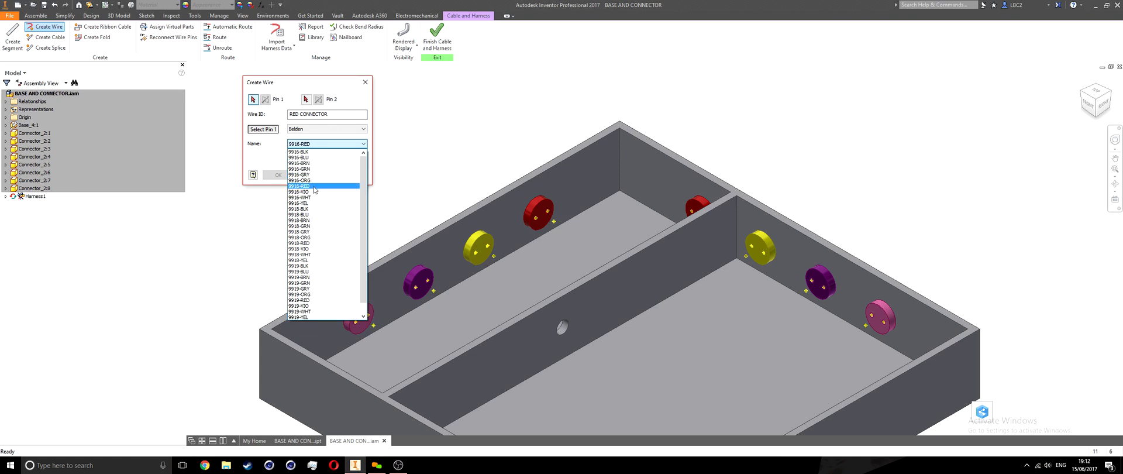
click(315, 186)
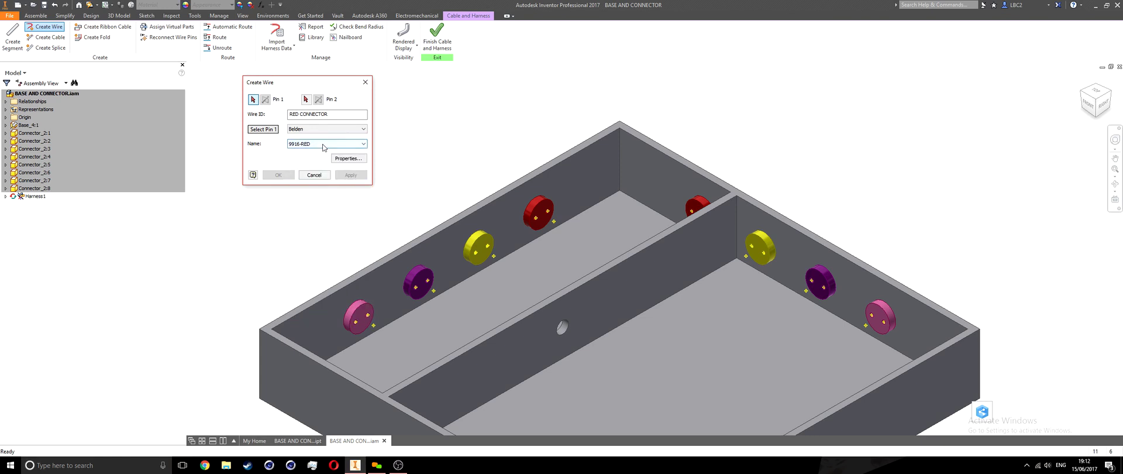
Review the library properties of wire 9916-RED, including its appearance, outer diameter and gauge.
click(342, 161)
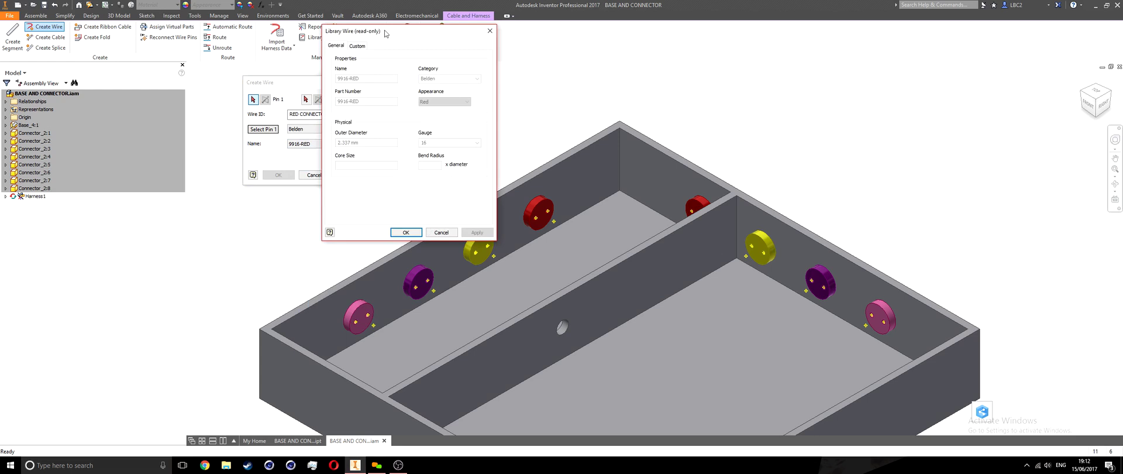
drag(386, 34, 590, 68)
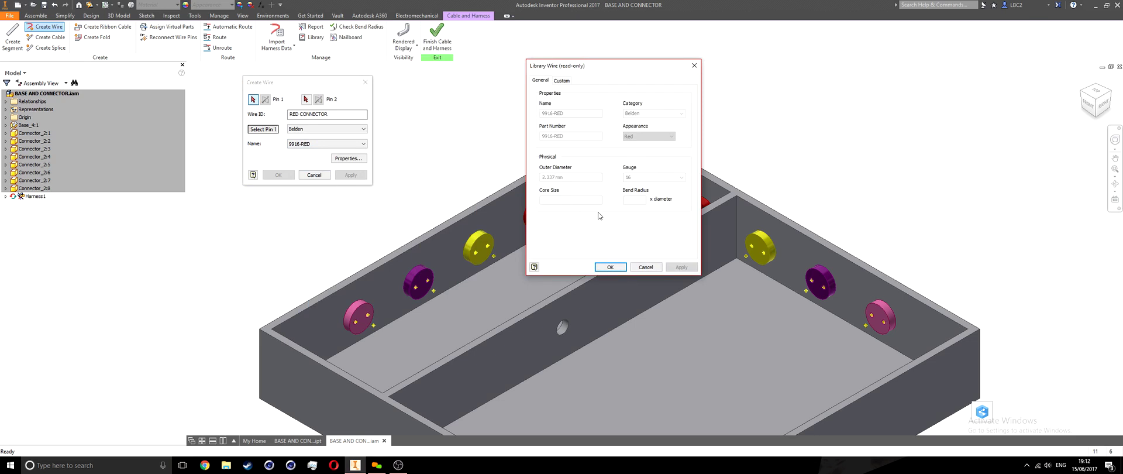
click(607, 267)
Connect the upper pins of the two red connectors with the RED CONNECTOR wire.
drag(280, 87, 261, 88)
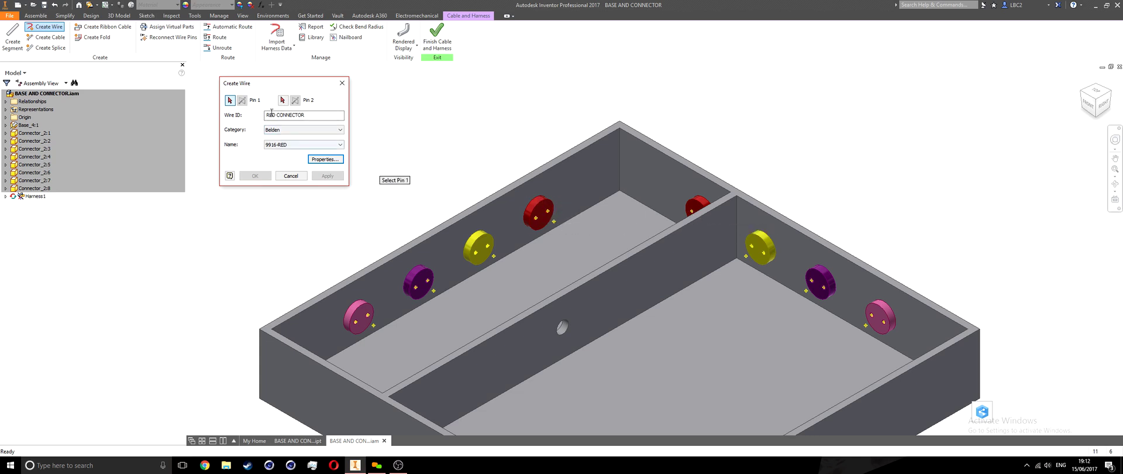
scroll(564, 218, up, 3)
click(535, 205)
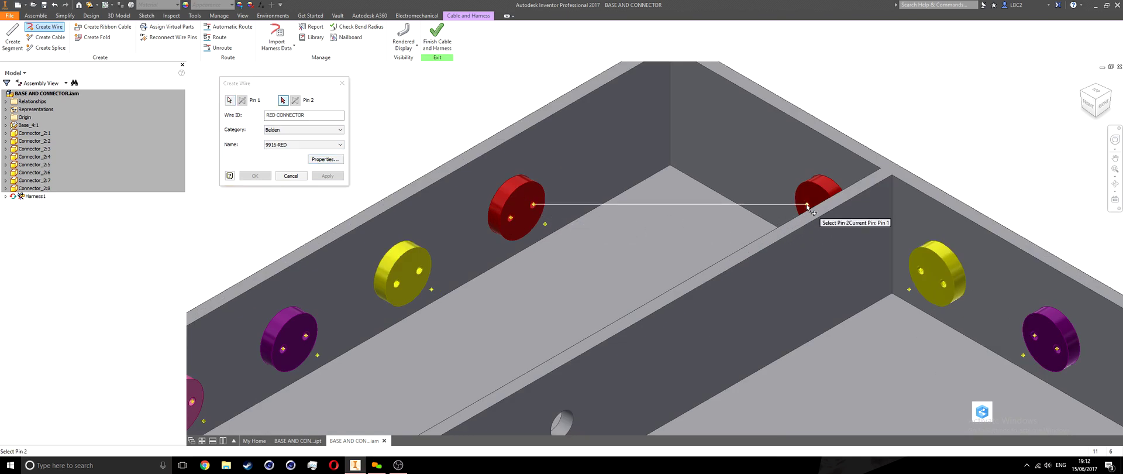
scroll(705, 226, down, 3)
shift+middle_drag(738, 250, 718, 237)
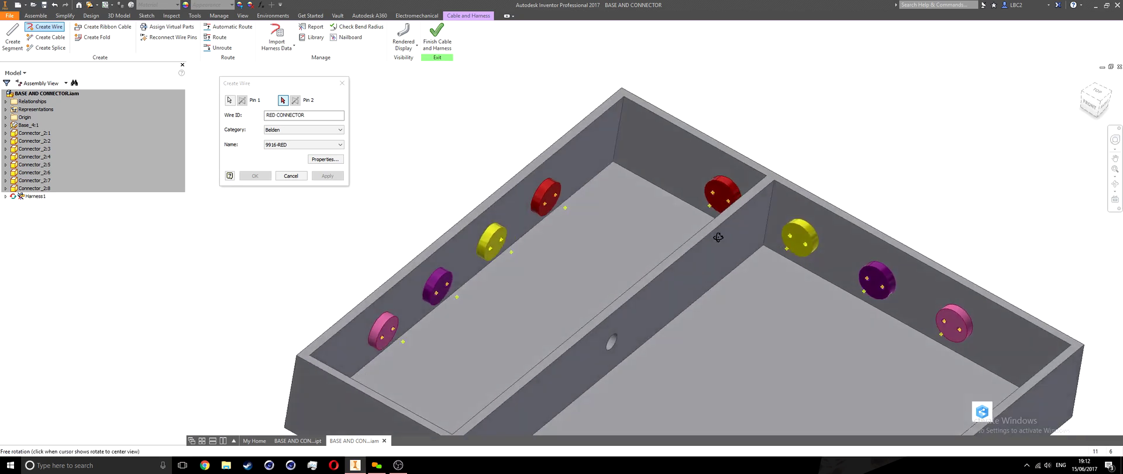
scroll(707, 206, up, 3)
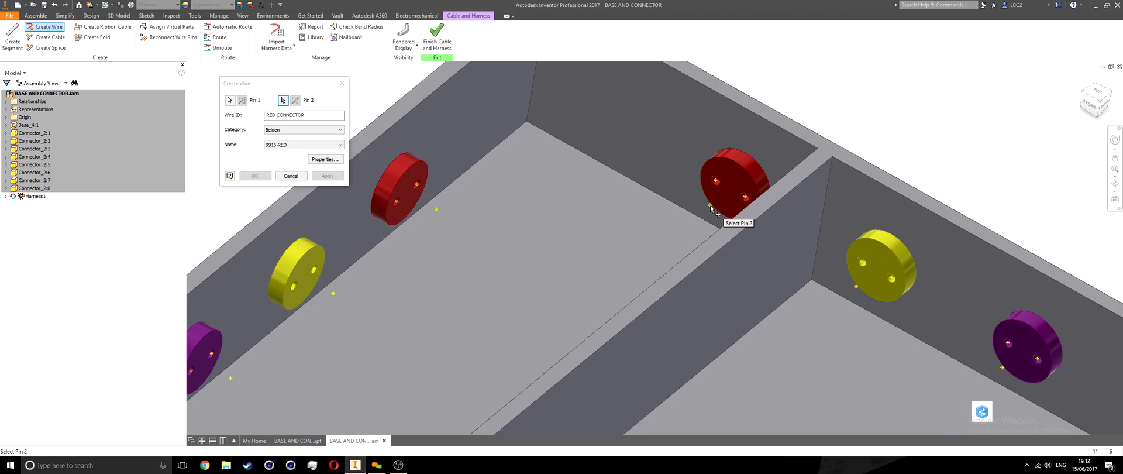
click(716, 181)
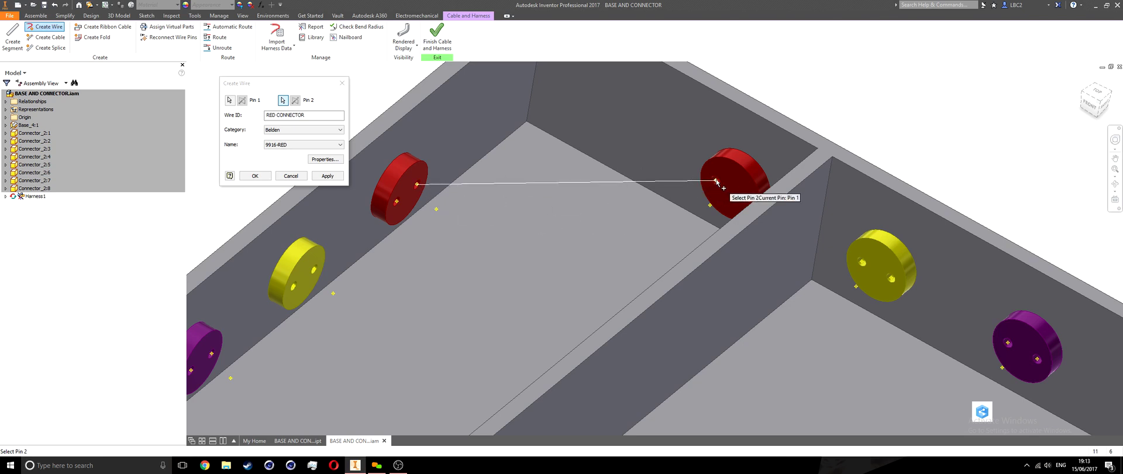
click(328, 176)
Connect the upper pins of the two yellow connectors with a 9916-RED wire.
scroll(398, 220, down, 3)
middle_drag(399, 220, 477, 193)
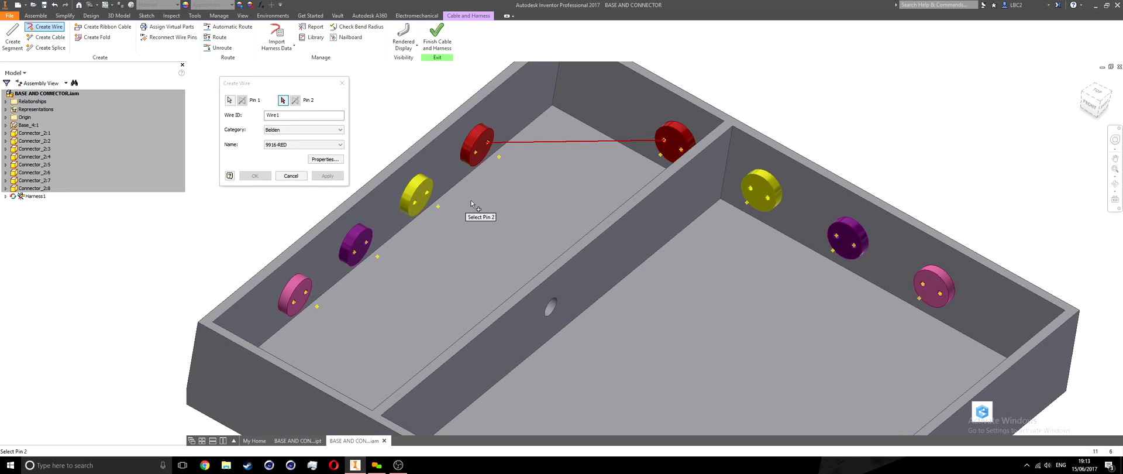
click(751, 188)
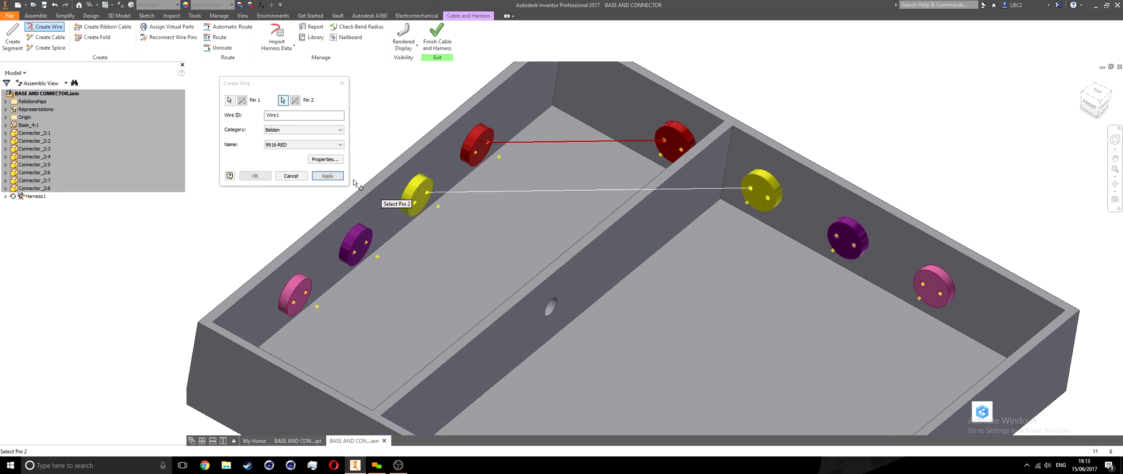
click(327, 176)
Connect the upper pins of the purple pair and of the pink pair with one 9916-RED wire each.
click(366, 243)
click(837, 236)
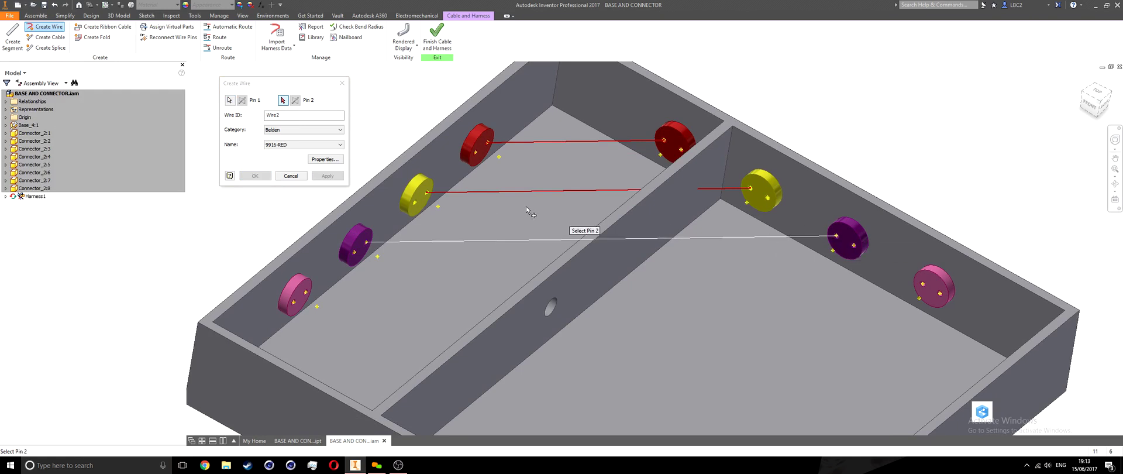
click(328, 176)
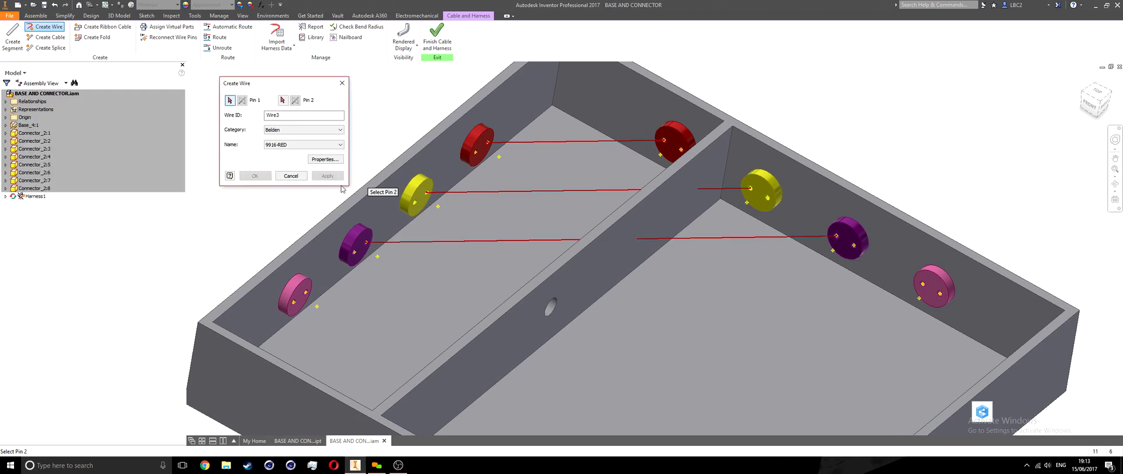
click(305, 292)
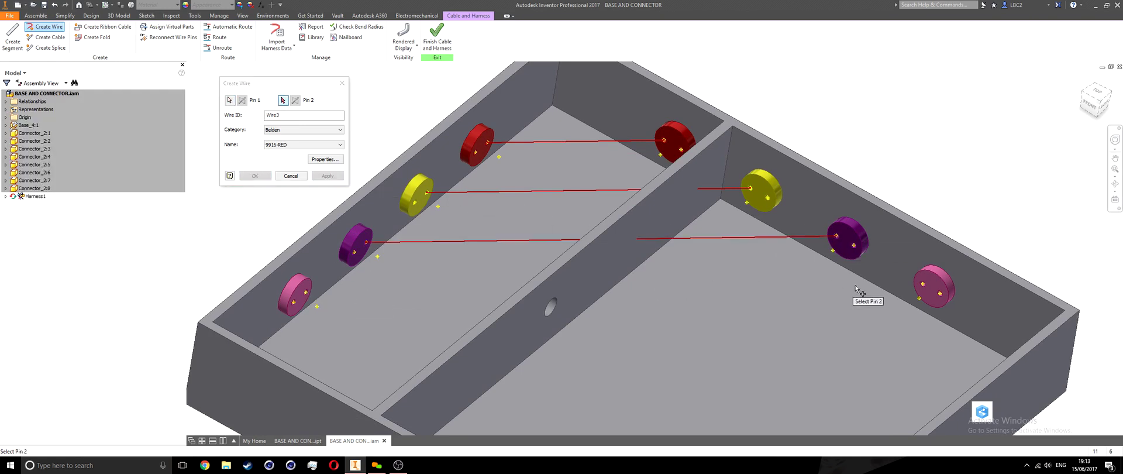
click(922, 284)
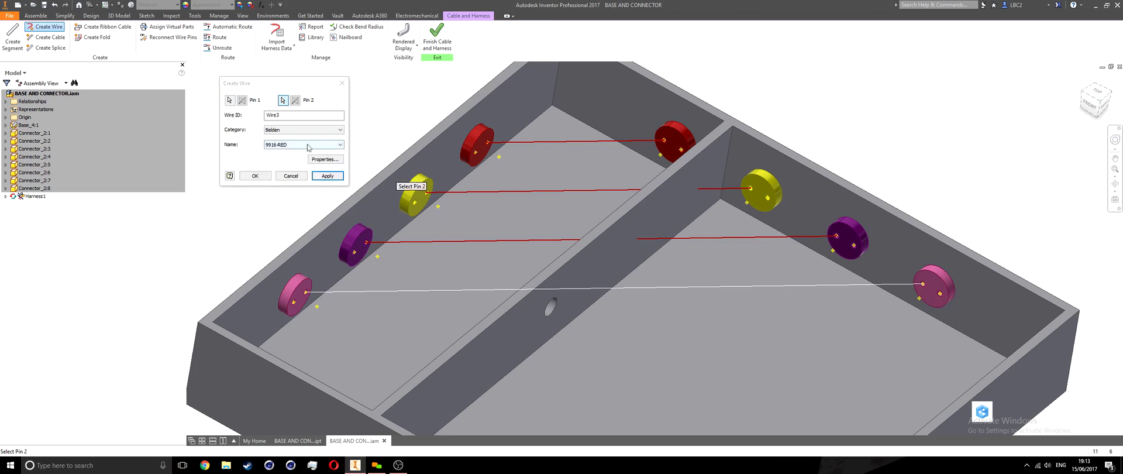
click(332, 177)
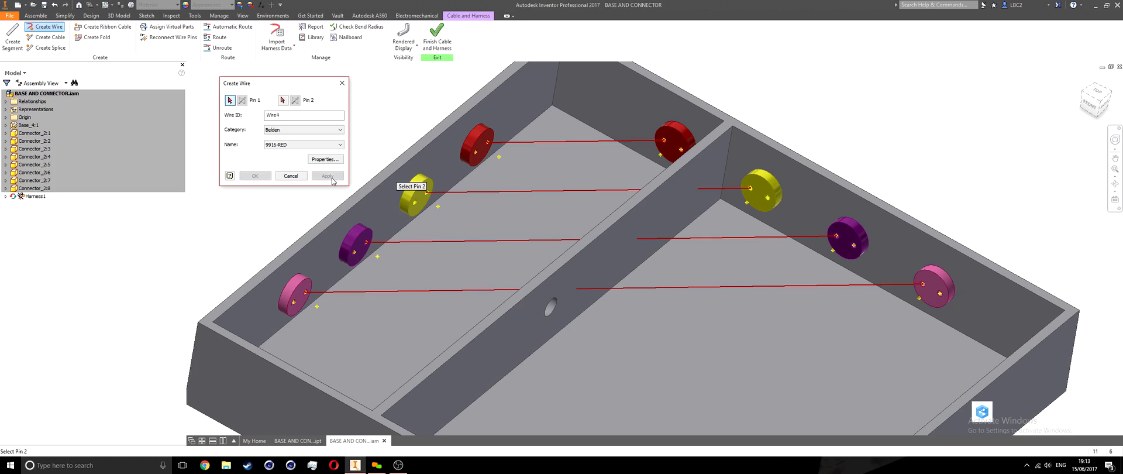
Change the wire to Belden 9916-BLU and connect the lower pins of the two red connectors with it.
click(286, 147)
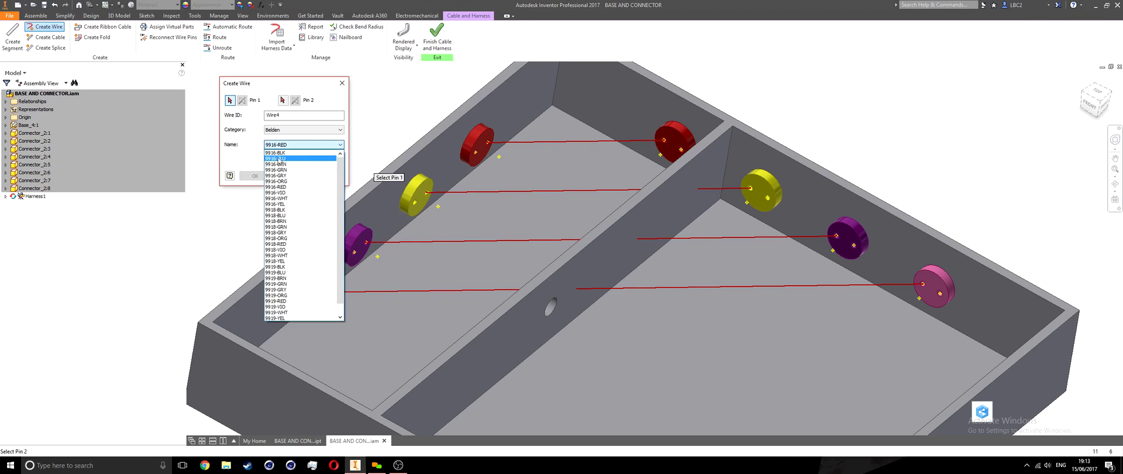
scroll(314, 166, up, 1)
click(296, 159)
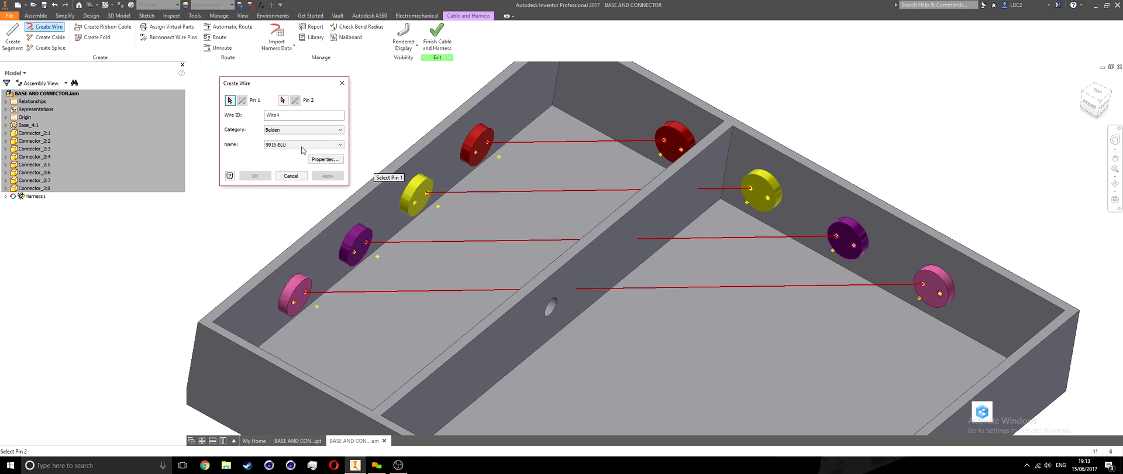
click(477, 154)
click(682, 152)
right_click(603, 173)
click(614, 177)
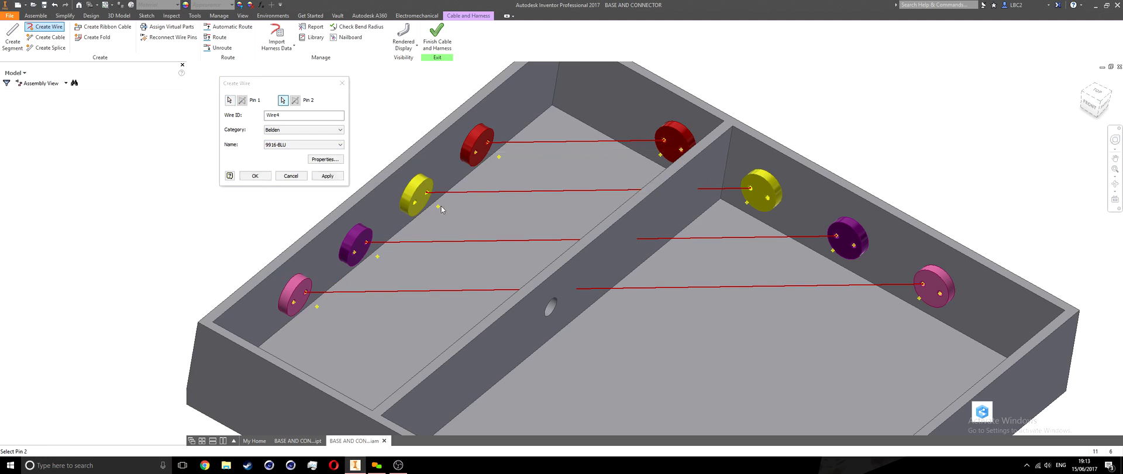
Connect the lower pins of the two yellow connectors with a 9916-BLU wire.
click(415, 203)
click(768, 198)
right_click(493, 220)
click(505, 224)
Connect the lower pins of the purple pair and of the pink pair with one 9916-BLU wire each.
click(358, 252)
click(854, 246)
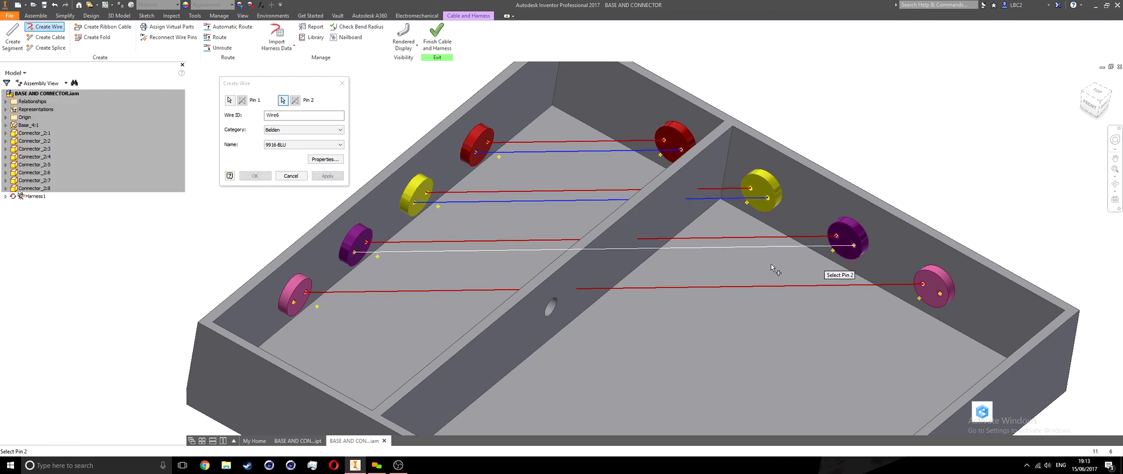
right_click(734, 268)
click(740, 273)
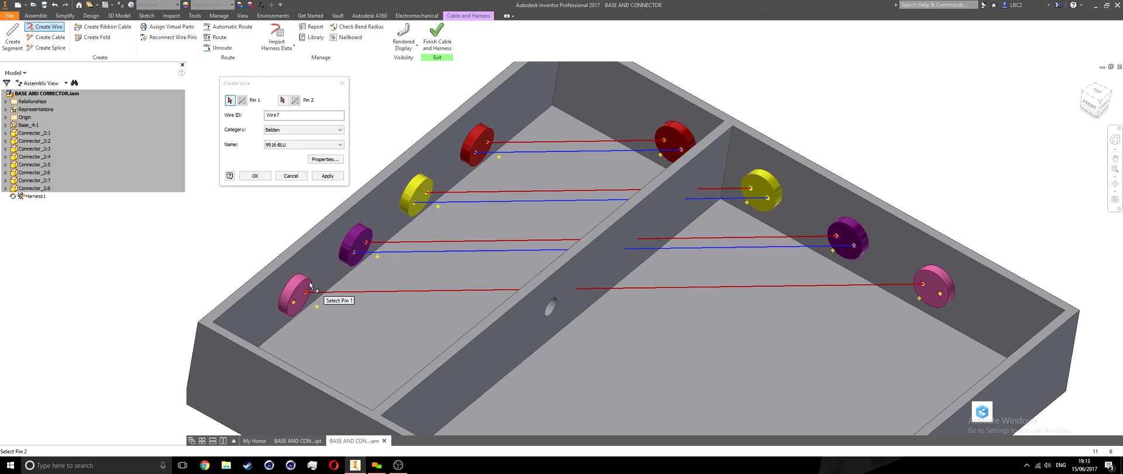
click(294, 303)
click(939, 297)
right_click(701, 340)
click(714, 345)
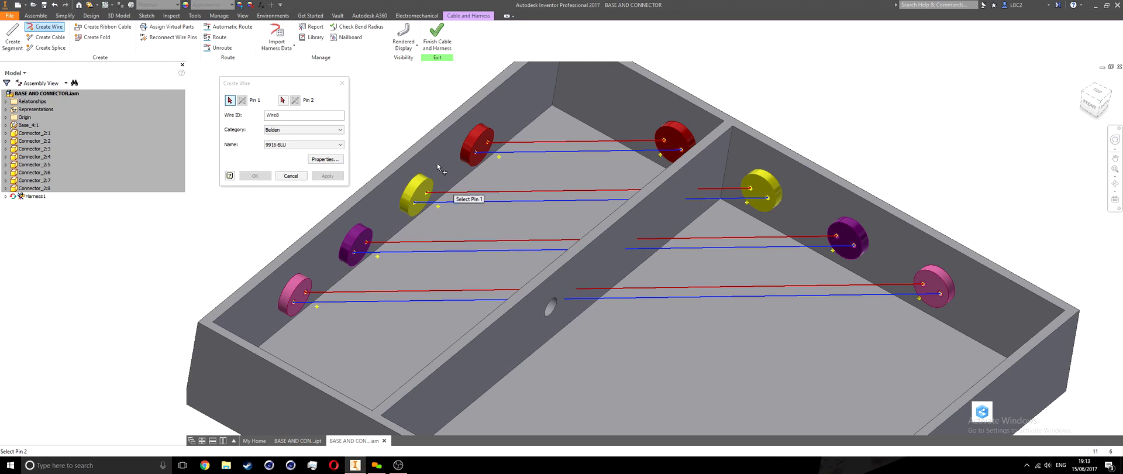
End wire creation without adding a further wire.
shift+middle_drag(506, 276, 476, 278)
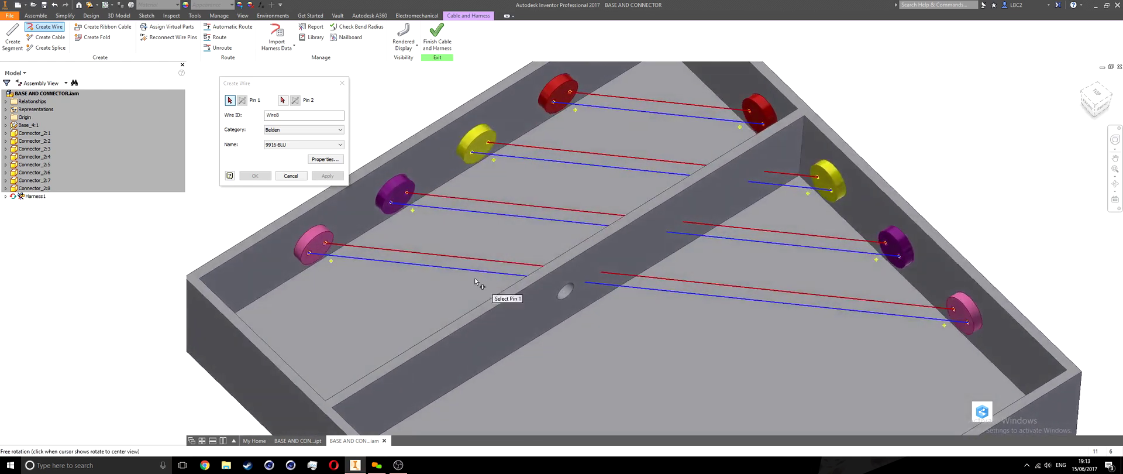
click(342, 84)
scroll(486, 226, down, 3)
shift+middle_drag(487, 226, 501, 241)
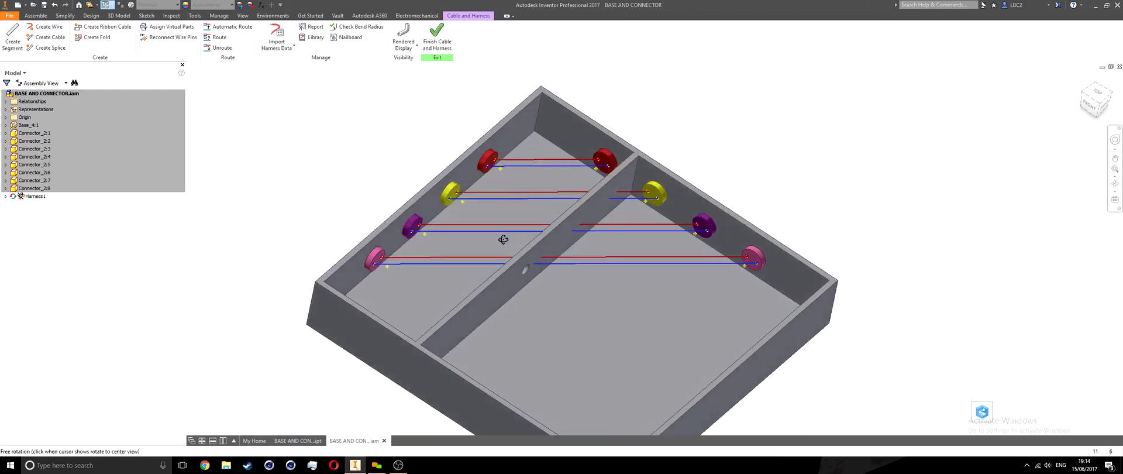
Select all eight red and blue wires between the connector pairs and switch them to rendered display.
click(535, 166)
click(503, 192)
click(496, 199)
scroll(462, 225, up, 3)
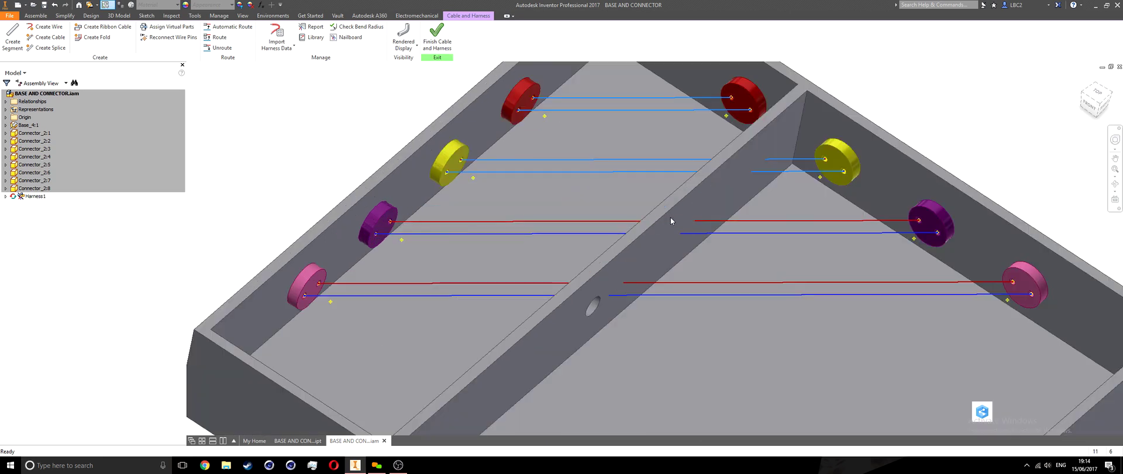
click(512, 221)
click(504, 233)
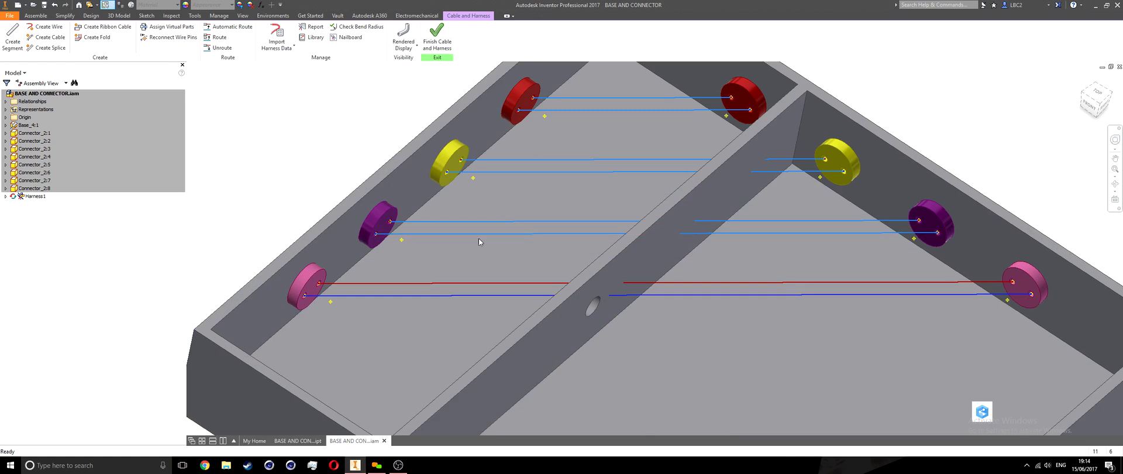
click(436, 282)
click(434, 295)
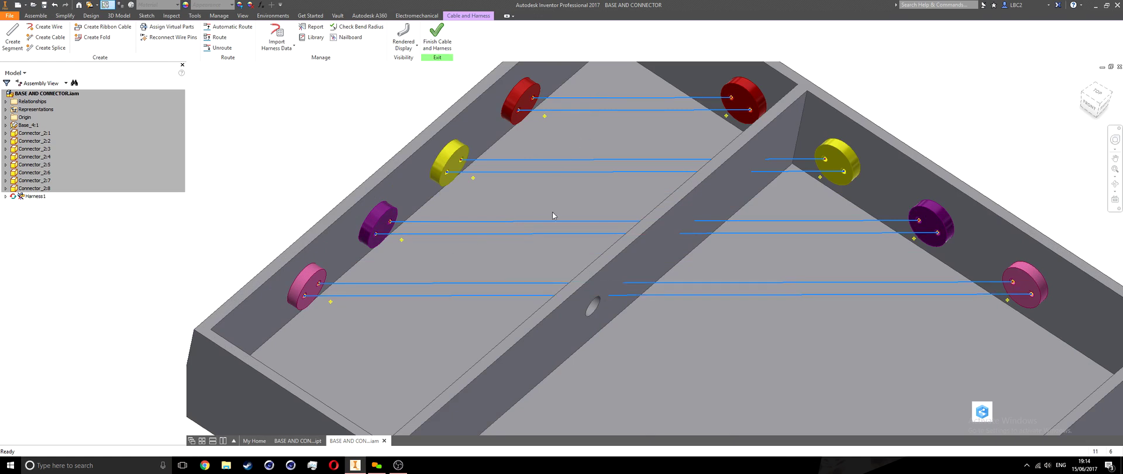
right_click(384, 326)
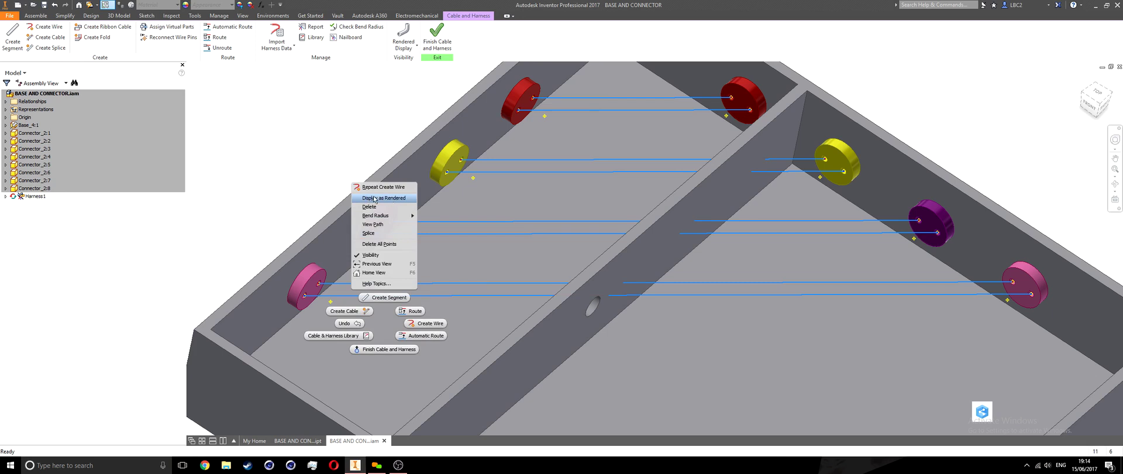
click(392, 200)
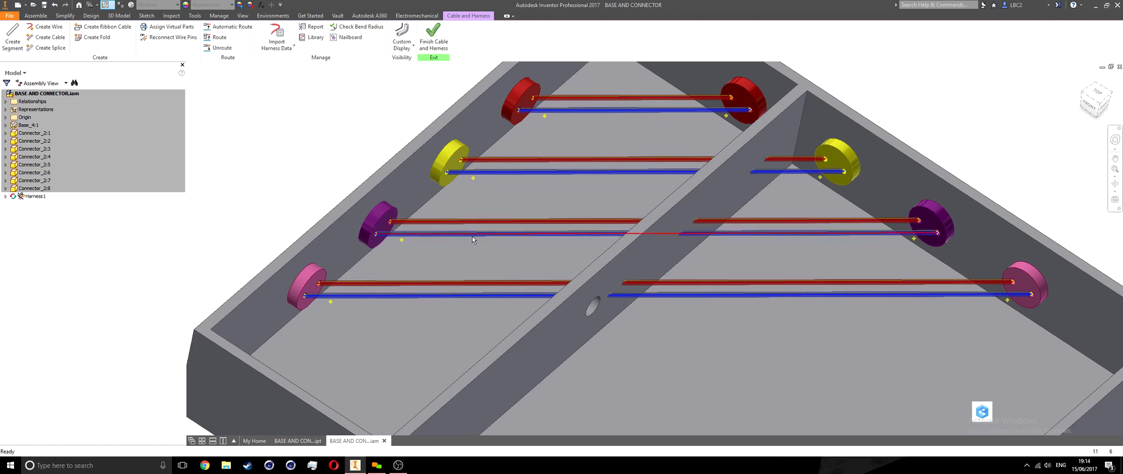
Examine the rendered wires at the connector pins and where they cross the divider wall.
scroll(473, 236, up, 1)
scroll(336, 268, up, 5)
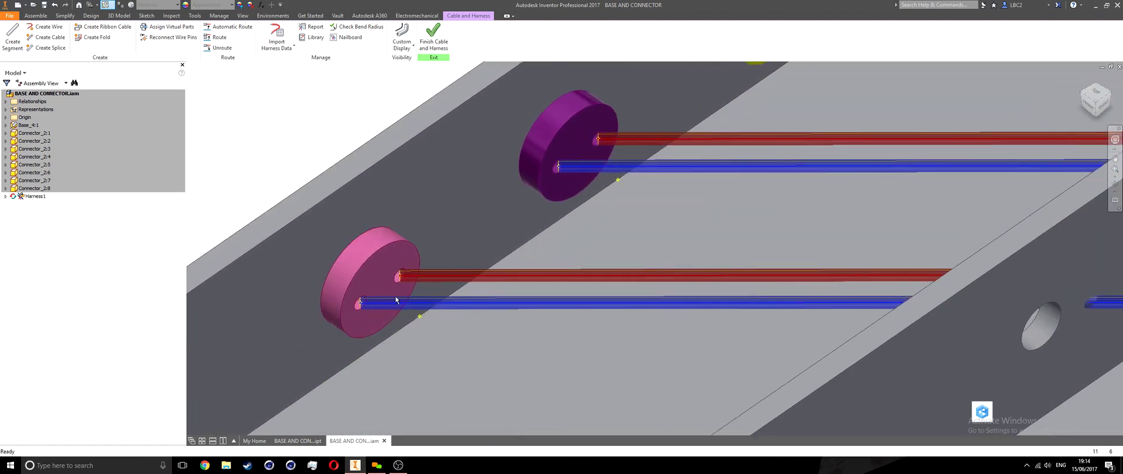
scroll(396, 299, up, 2)
scroll(403, 295, down, 5)
middle_drag(487, 244, 305, 364)
scroll(516, 219, up, 3)
scroll(638, 213, down, 3)
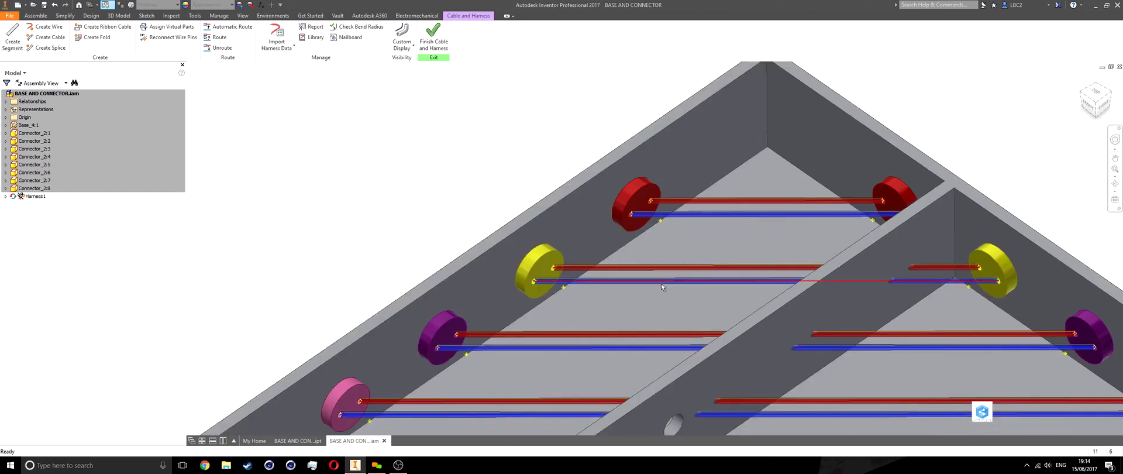
middle_drag(661, 283, 527, 214)
shift+middle_drag(648, 219, 498, 266)
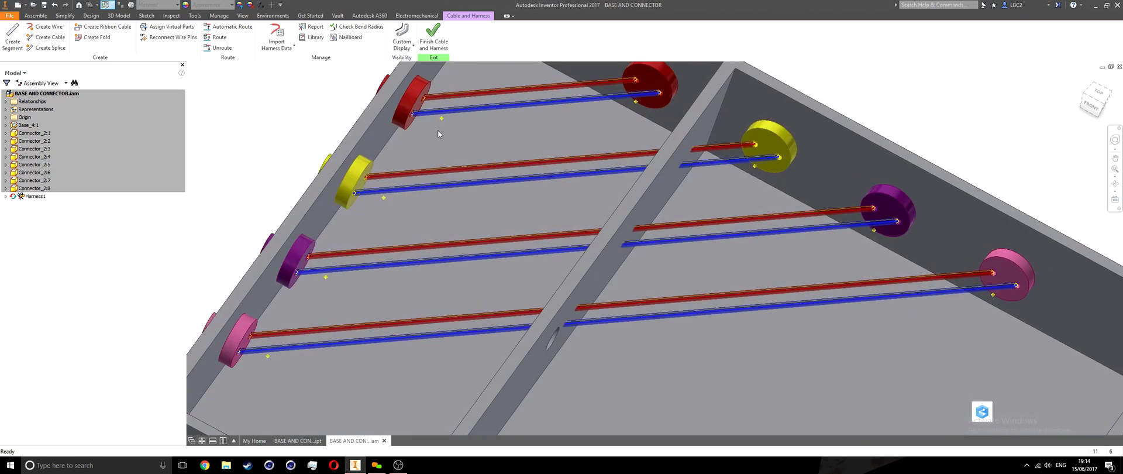
Select all the wires again and turn off their rendered display.
click(470, 93)
click(420, 247)
click(401, 326)
right_click(451, 284)
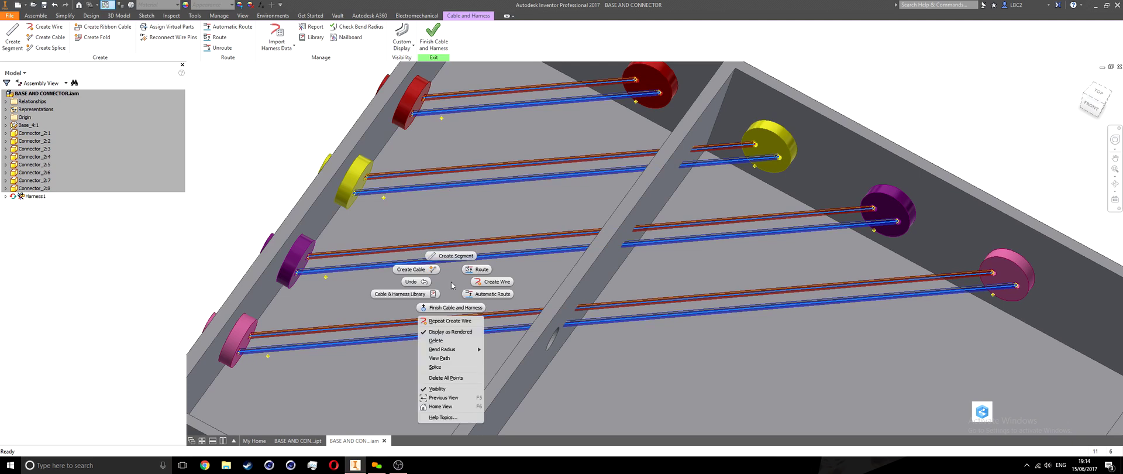
click(450, 332)
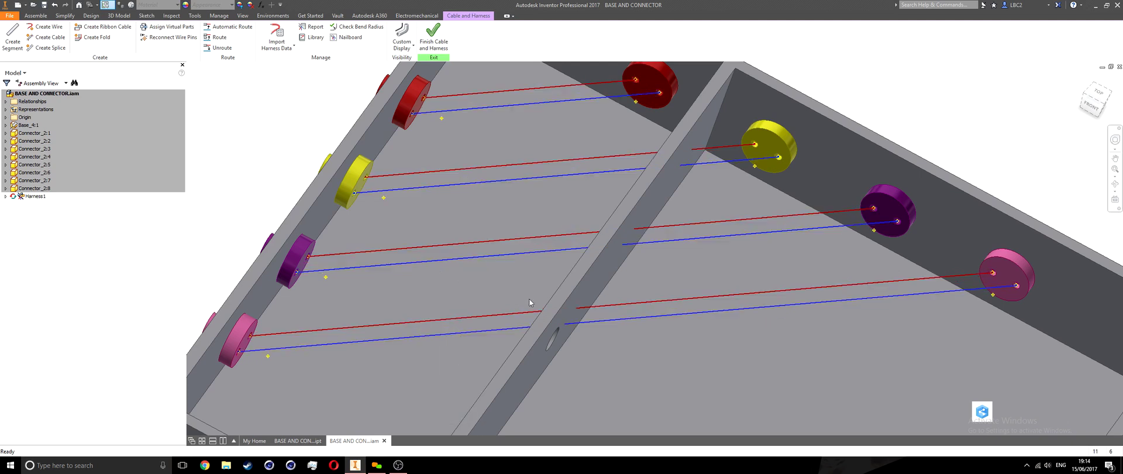
Create a harness segment between the work points of the two red connectors.
shift+middle_drag(631, 245, 548, 222)
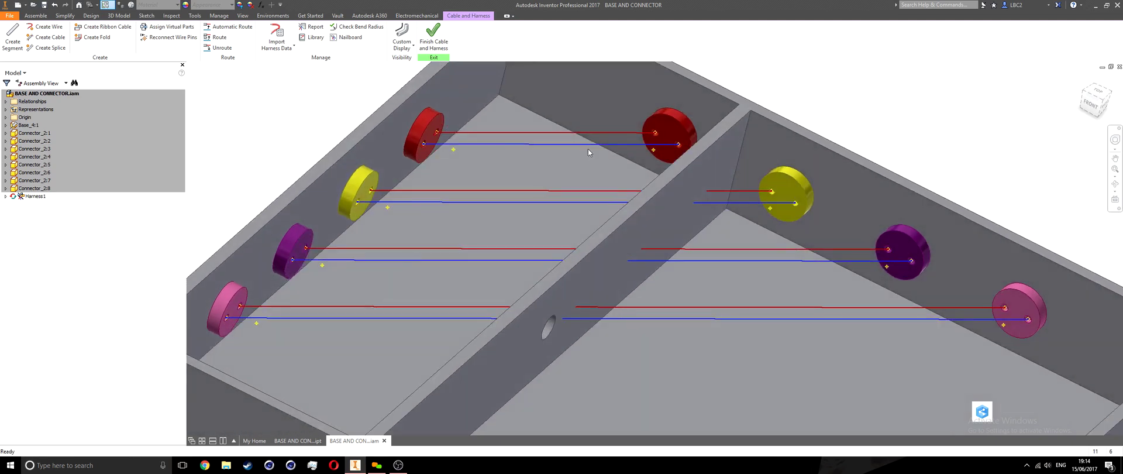
shift+middle_drag(623, 340, 592, 343)
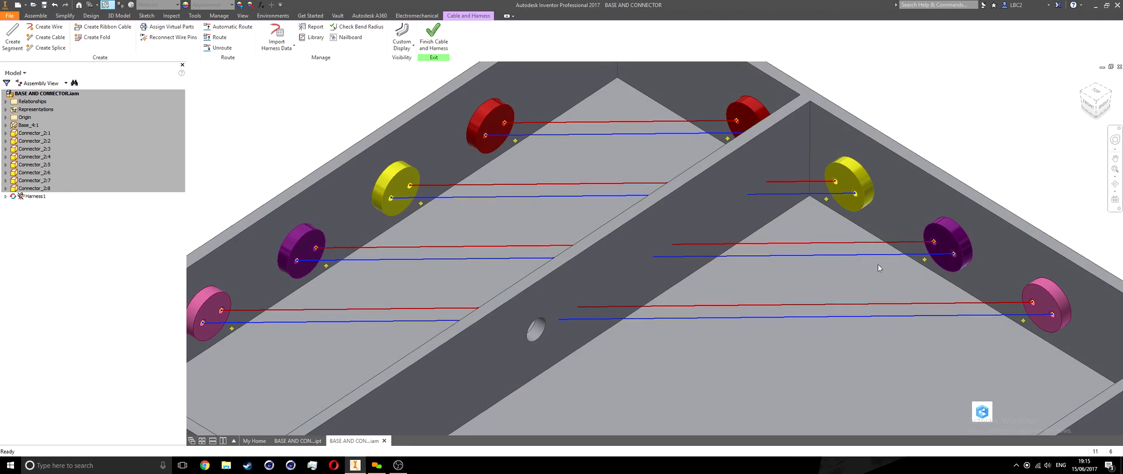
scroll(665, 321, down, 3)
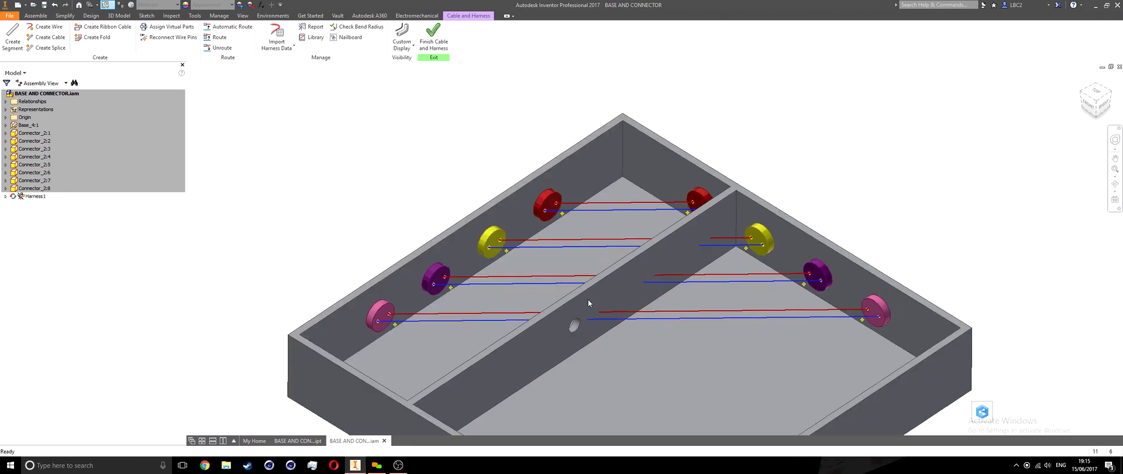
scroll(588, 299, up, 3)
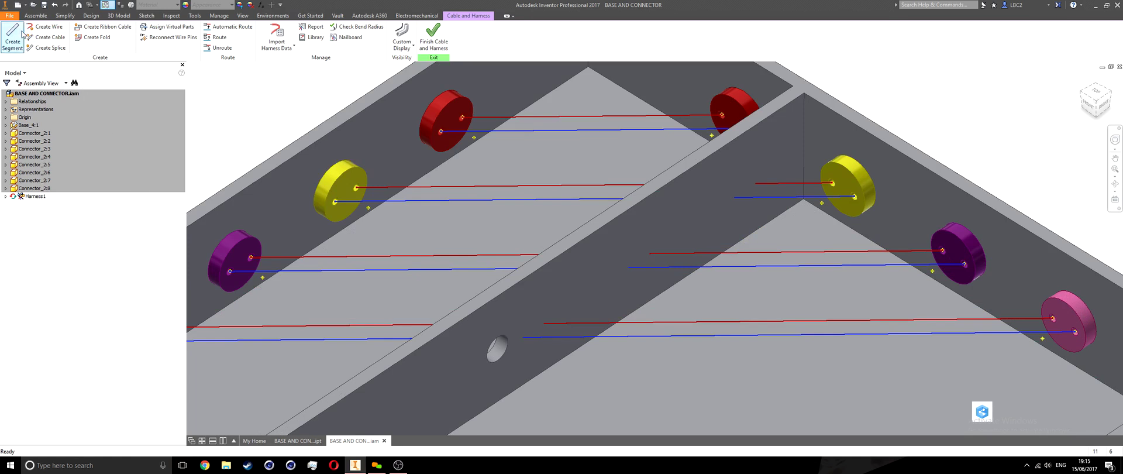
click(9, 49)
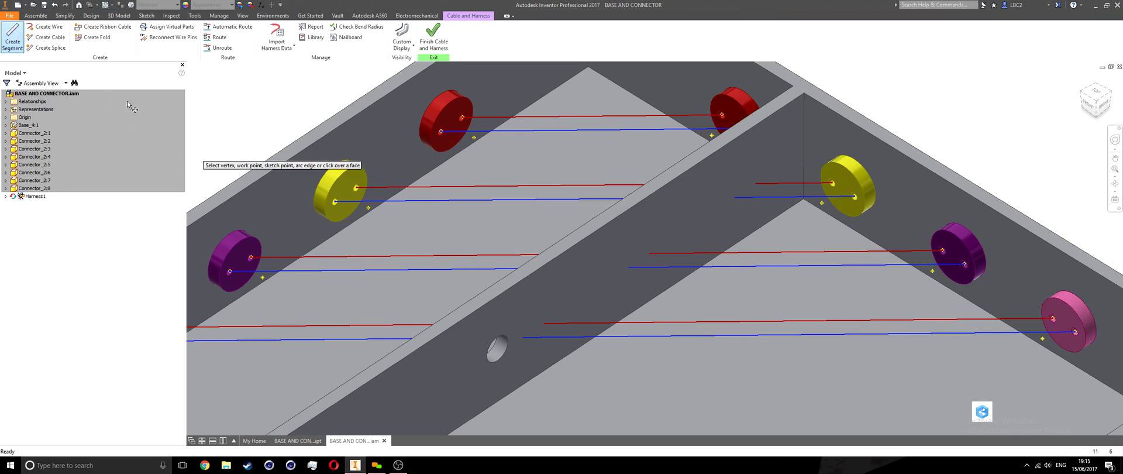
shift+middle_drag(375, 193, 416, 132)
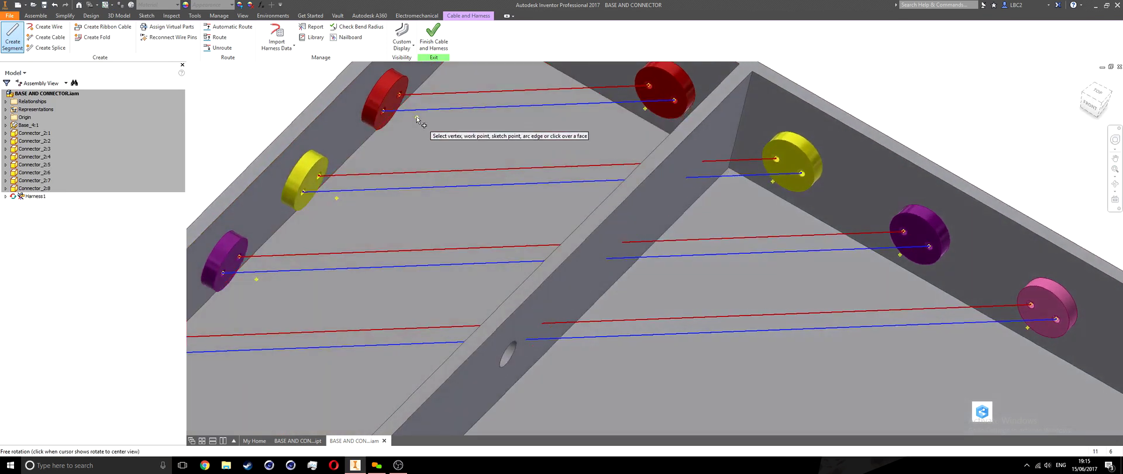
mouse_move(417, 119)
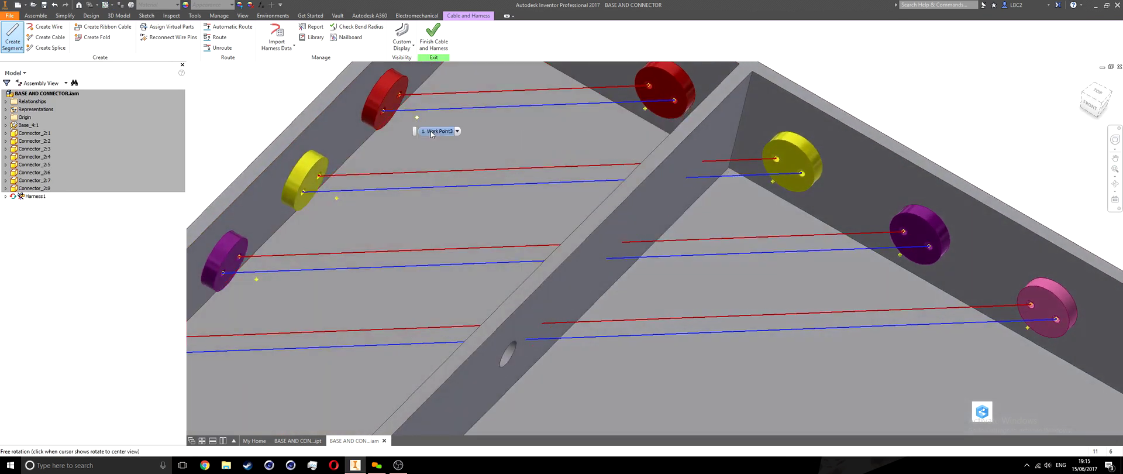
click(433, 133)
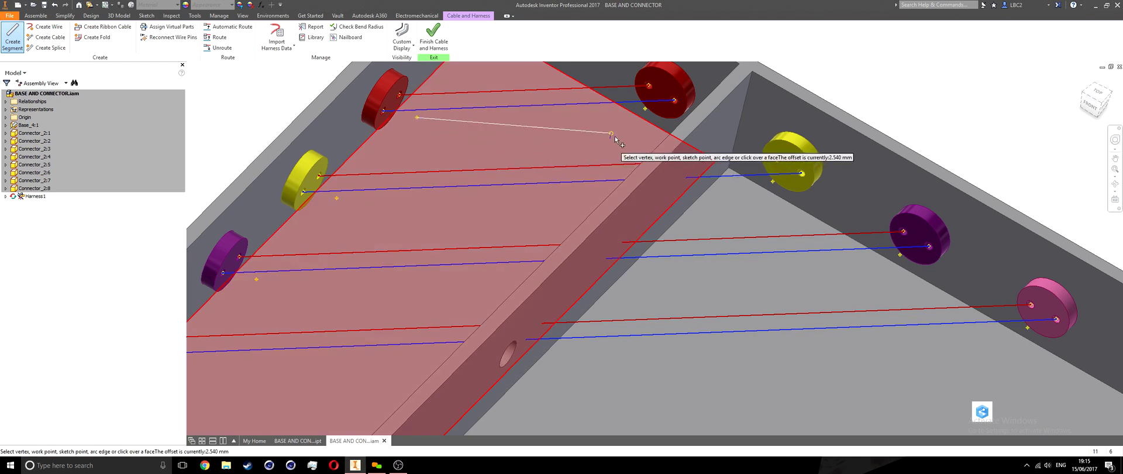
click(645, 110)
mouse_move(459, 181)
shift+middle_down()
mouse_move(453, 168)
mouse_move(447, 179)
shift+middle_up()
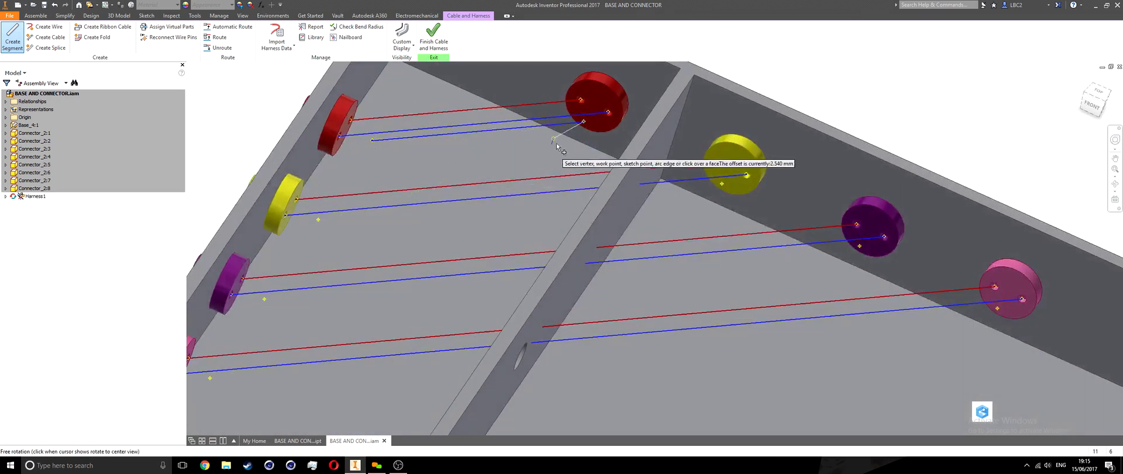
right_click(478, 169)
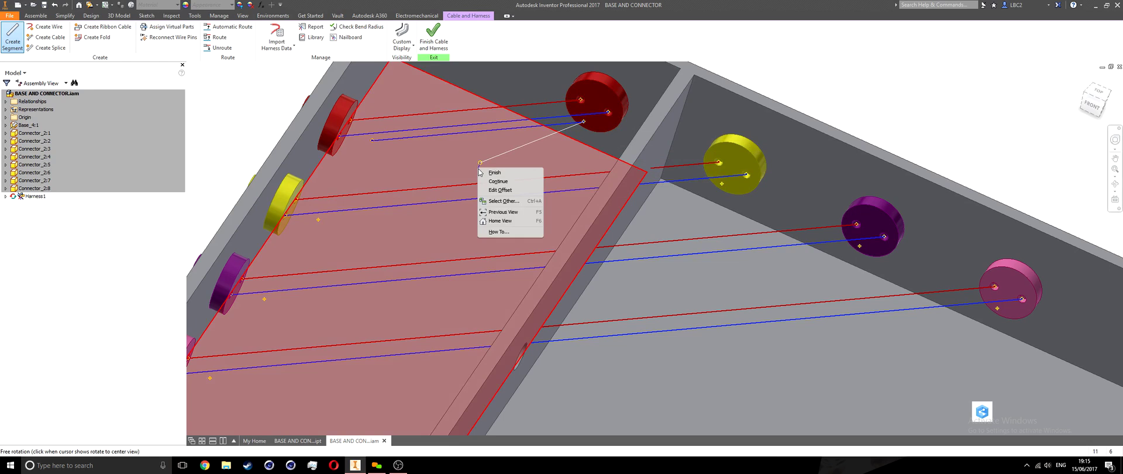
click(515, 185)
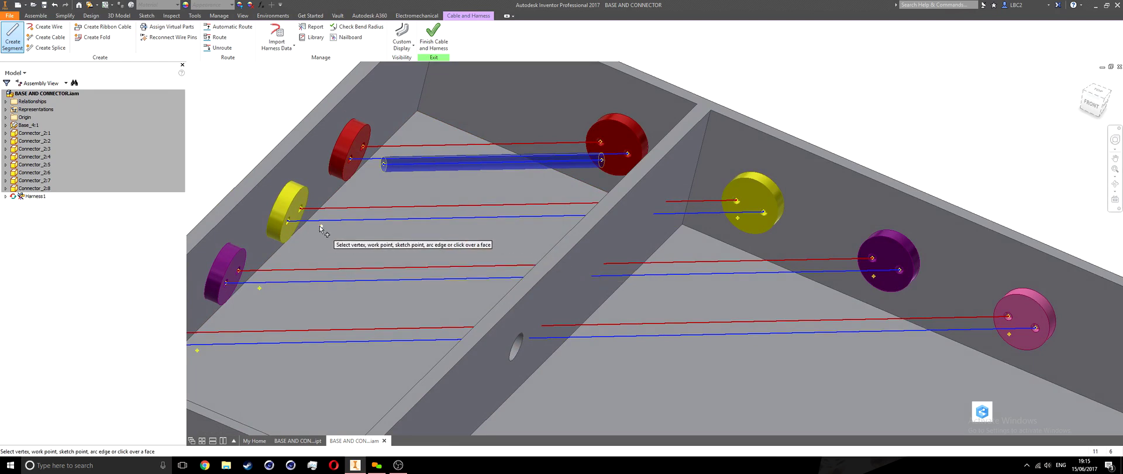
Create a harness segment from the work point of the narrow compartment's yellow connector to the centre of the divider wall's hole.
click(321, 228)
shift+middle_drag(342, 260, 667, 182)
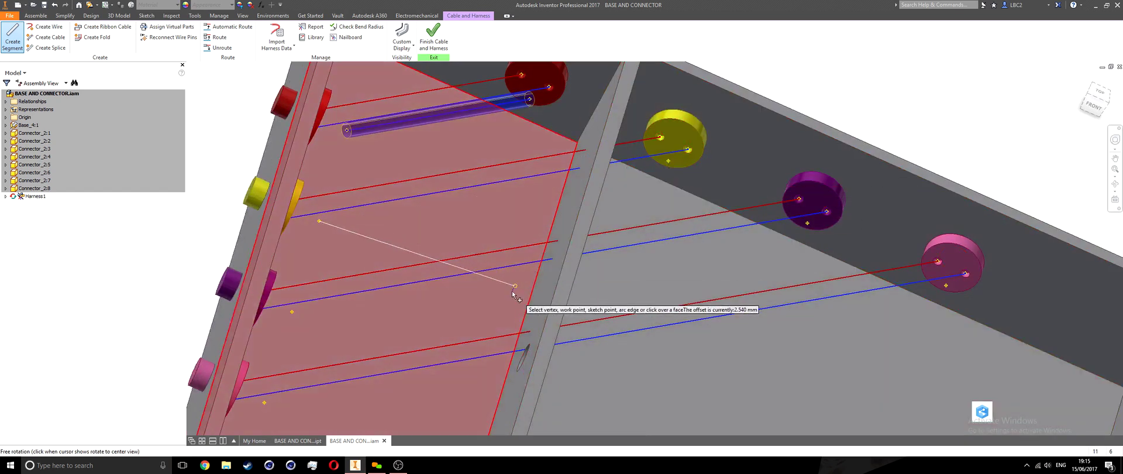
shift+middle_drag(513, 292, 553, 366)
scroll(550, 374, down, 4)
scroll(464, 276, up, 2)
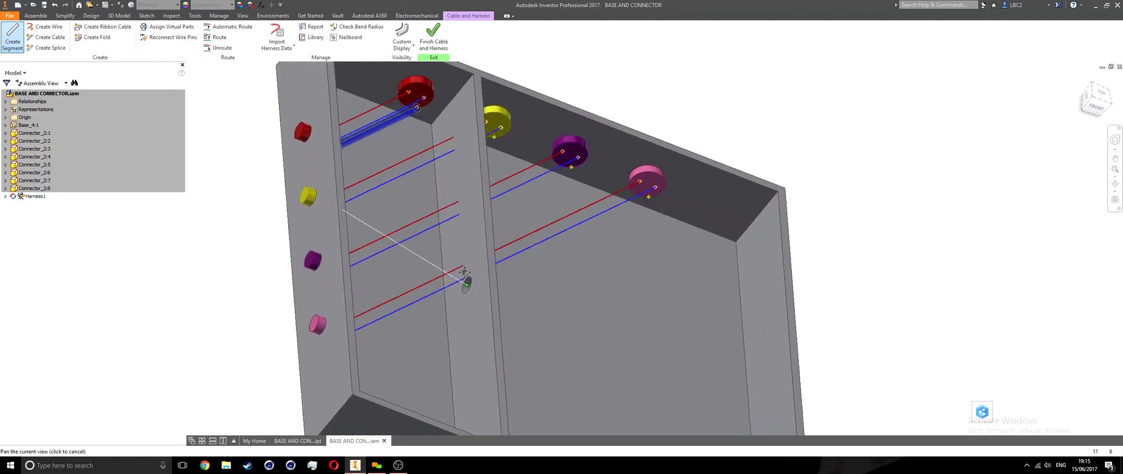
middle_drag(464, 276, 452, 259)
scroll(452, 256, up, 2)
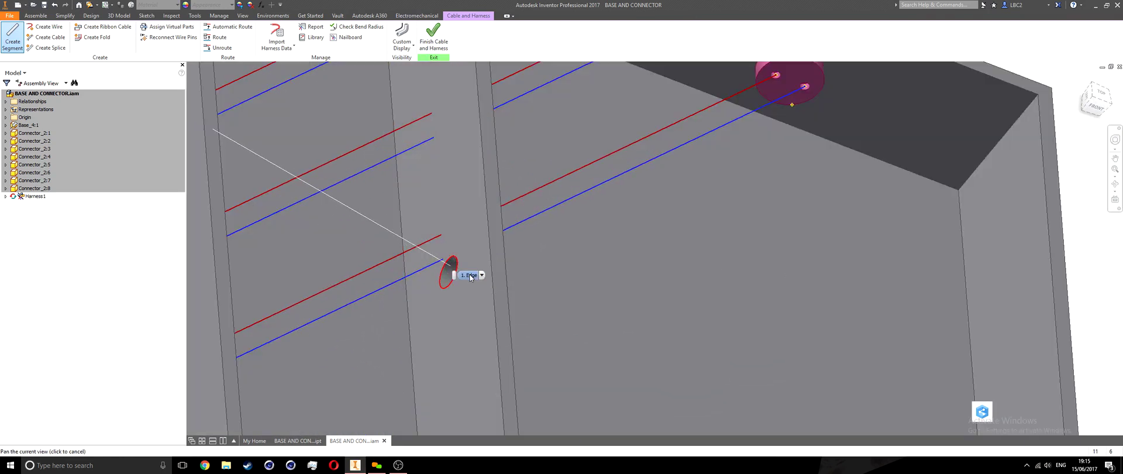
mouse_move(470, 273)
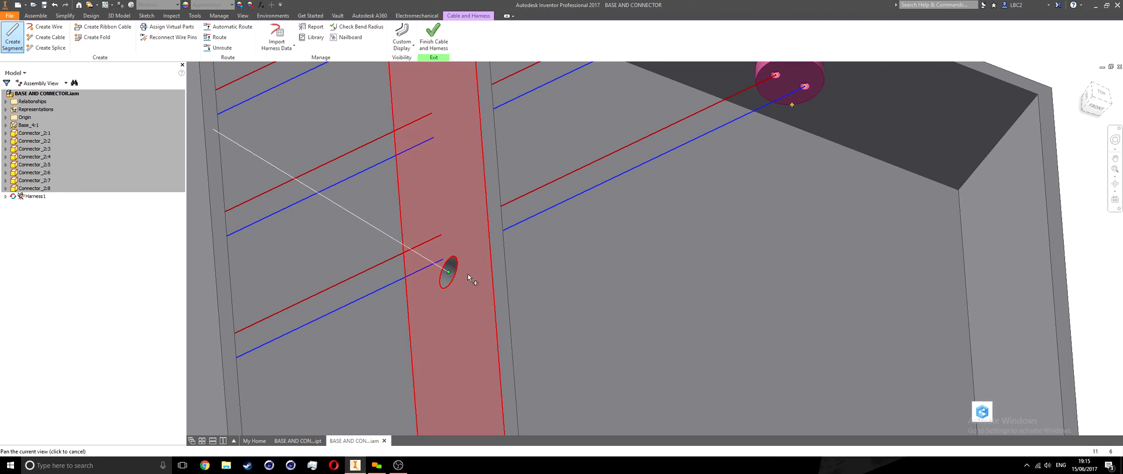
shift+middle_drag(438, 275, 504, 296)
scroll(504, 296, up, 4)
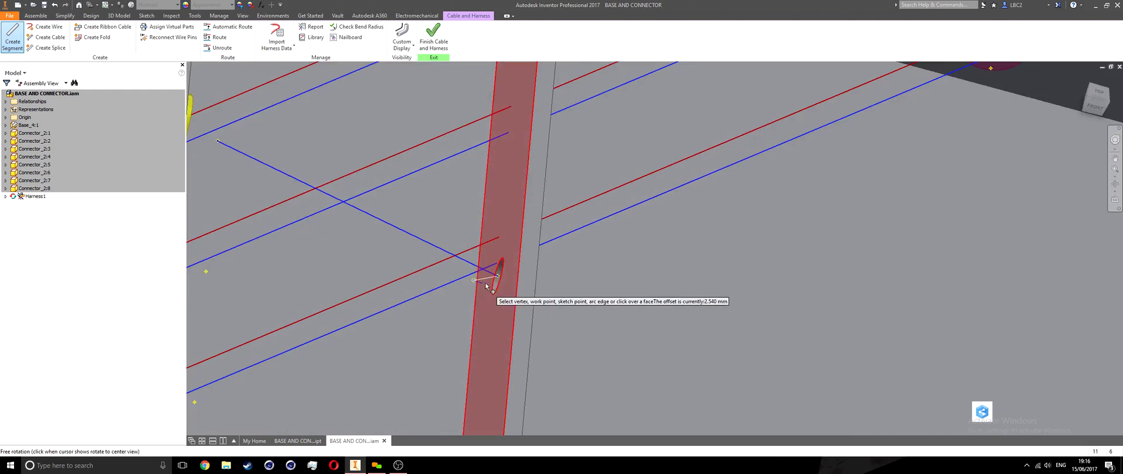
scroll(493, 288, down, 4)
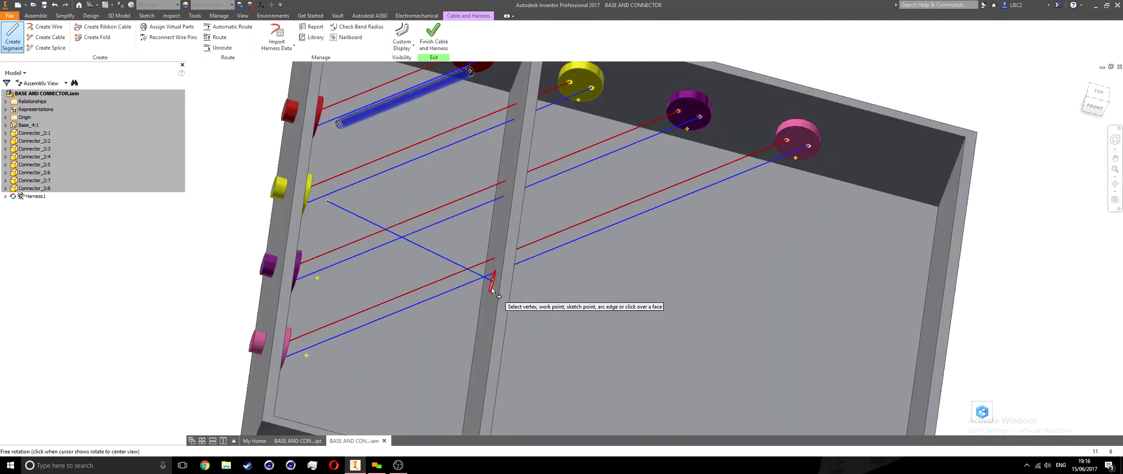
right_click(436, 315)
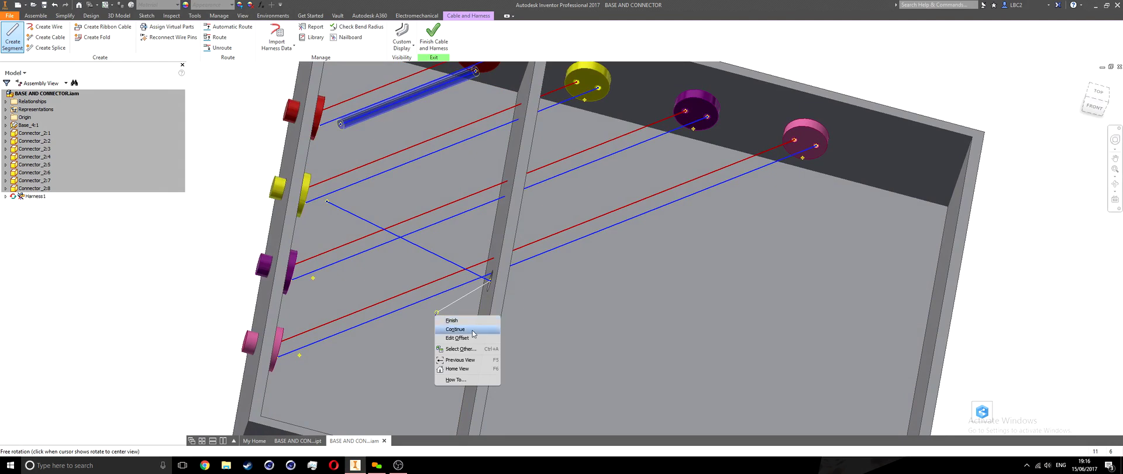
click(473, 334)
Create a harness segment from the work point of the narrow compartment's purple connector to the divider wall's hole.
shift+middle_drag(462, 325, 496, 292)
click(515, 286)
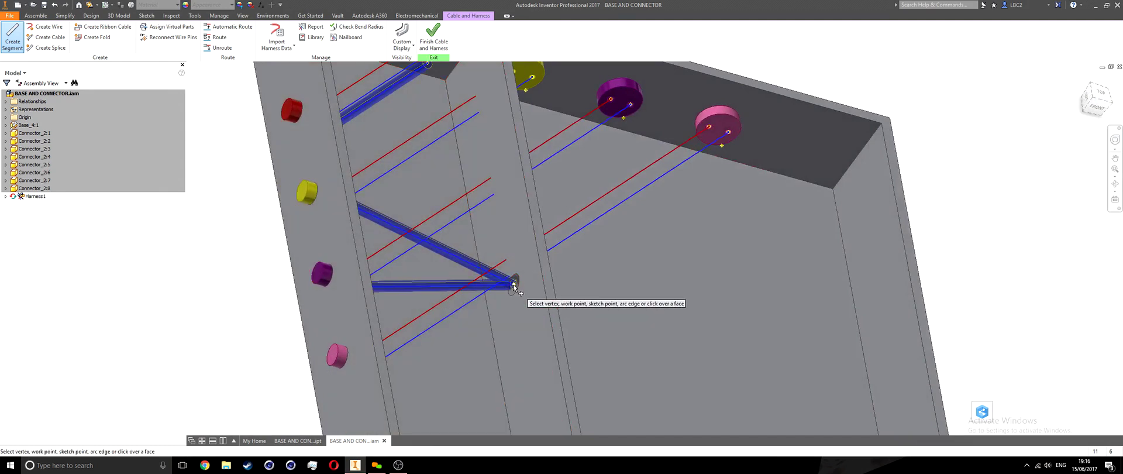
right_click(439, 329)
click(452, 344)
Create a harness segment from the work point of the narrow compartment's pink connector to the divider wall's hole.
shift+middle_drag(458, 346, 377, 321)
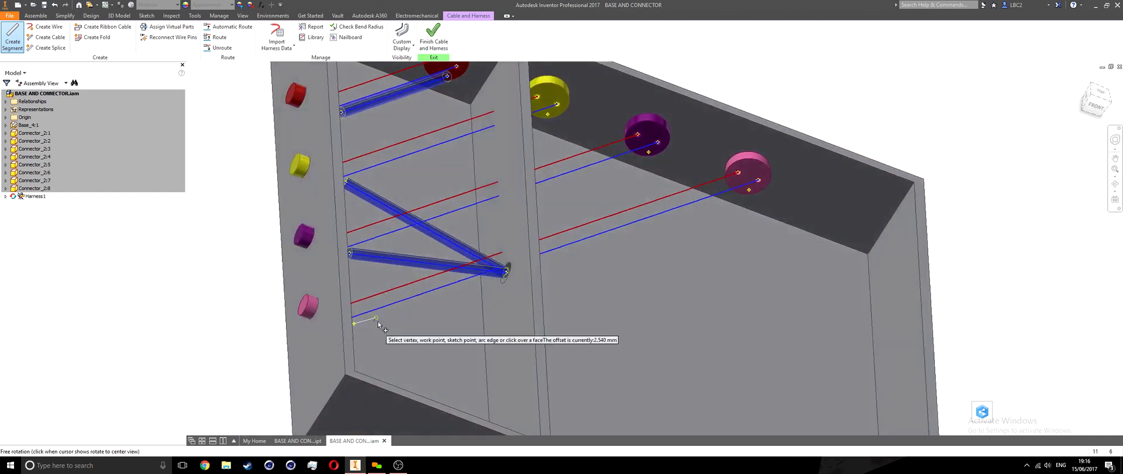
click(507, 272)
right_click(431, 338)
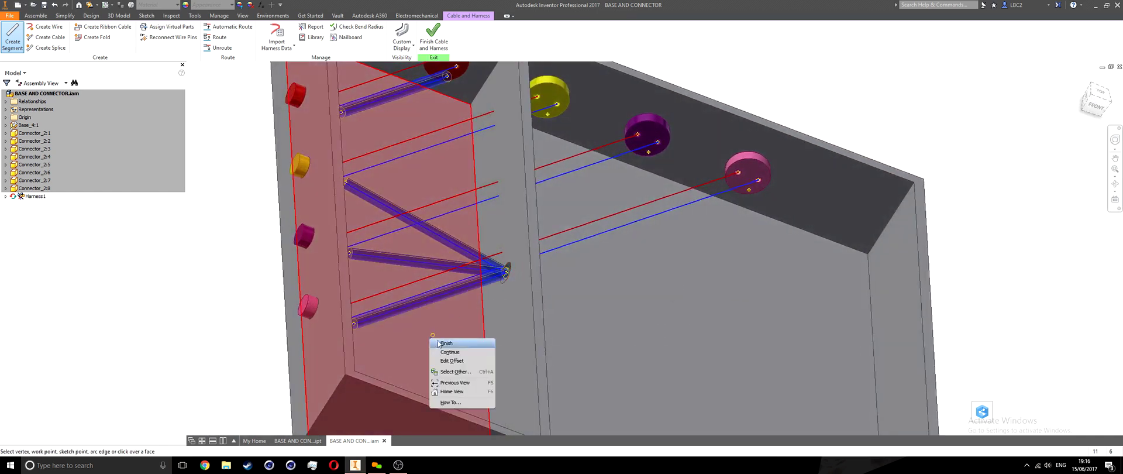
click(451, 353)
Create a short harness segment through the divider wall's hole, from the existing segments' end point to the centre of the opening facing the wide compartment.
shift+middle_drag(491, 329, 393, 218)
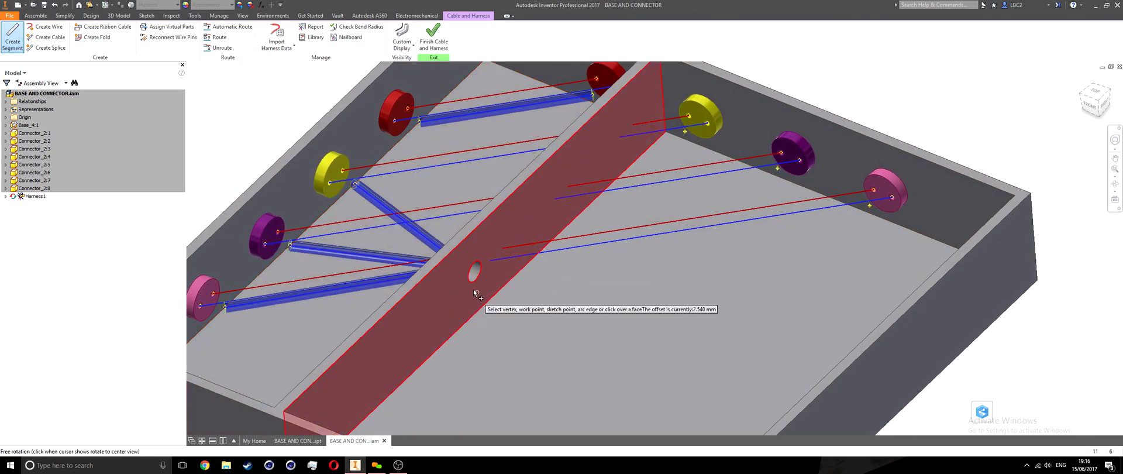
scroll(468, 282, up, 5)
scroll(462, 261, up, 3)
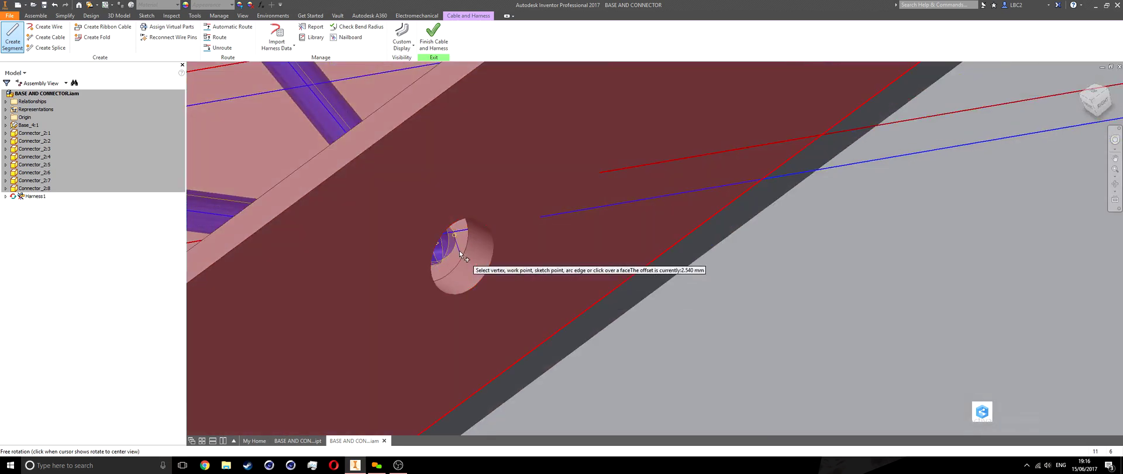
scroll(462, 263, up, 4)
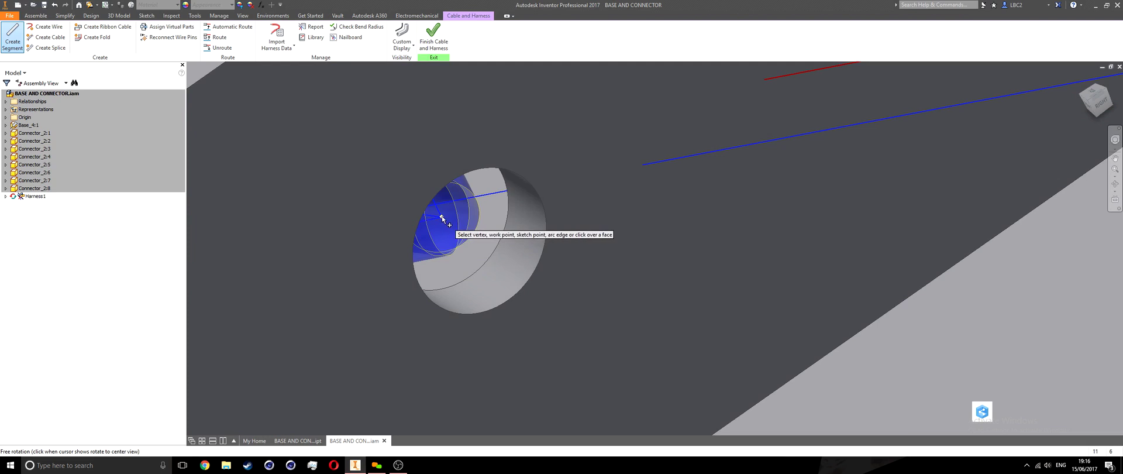
click(443, 218)
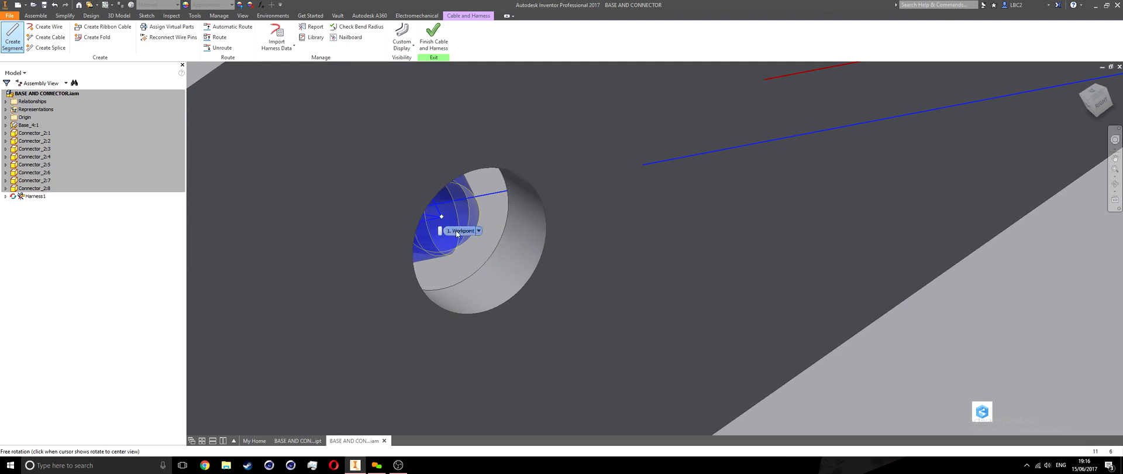
shift+middle_drag(485, 283, 537, 216)
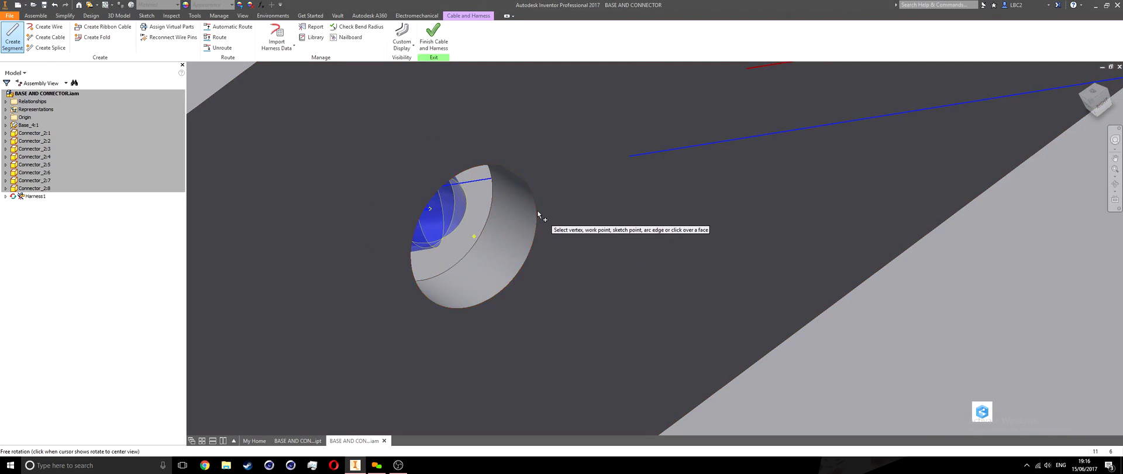
scroll(526, 307, down, 6)
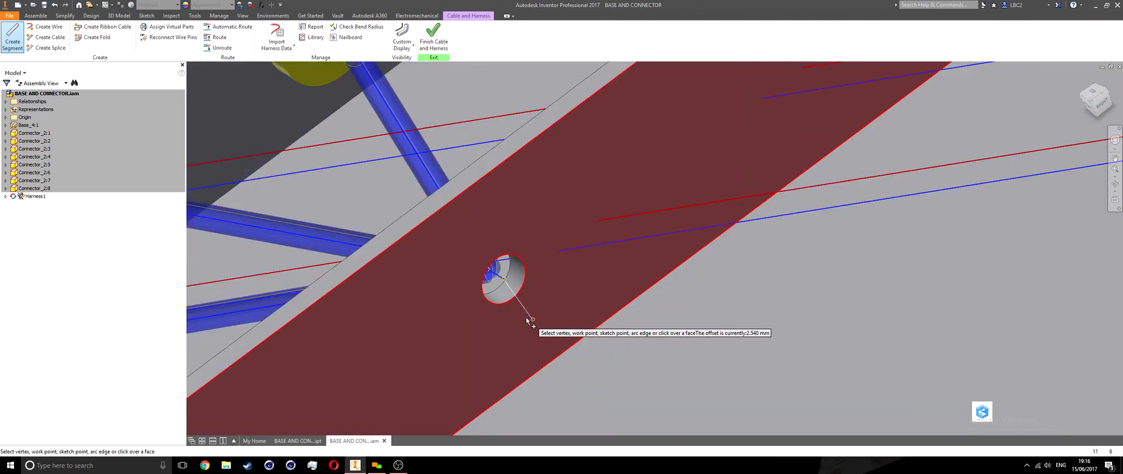
shift+middle_drag(528, 320, 551, 328)
right_click(587, 345)
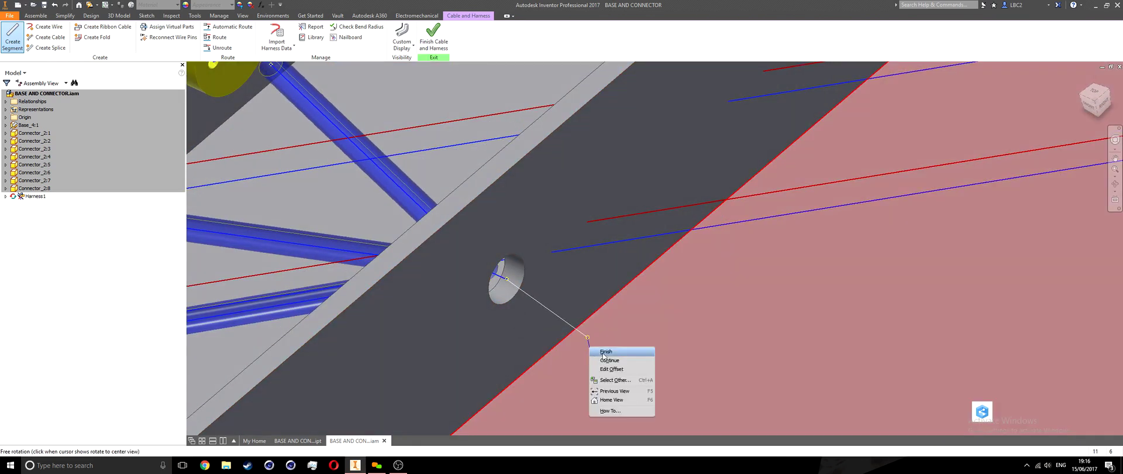
click(608, 359)
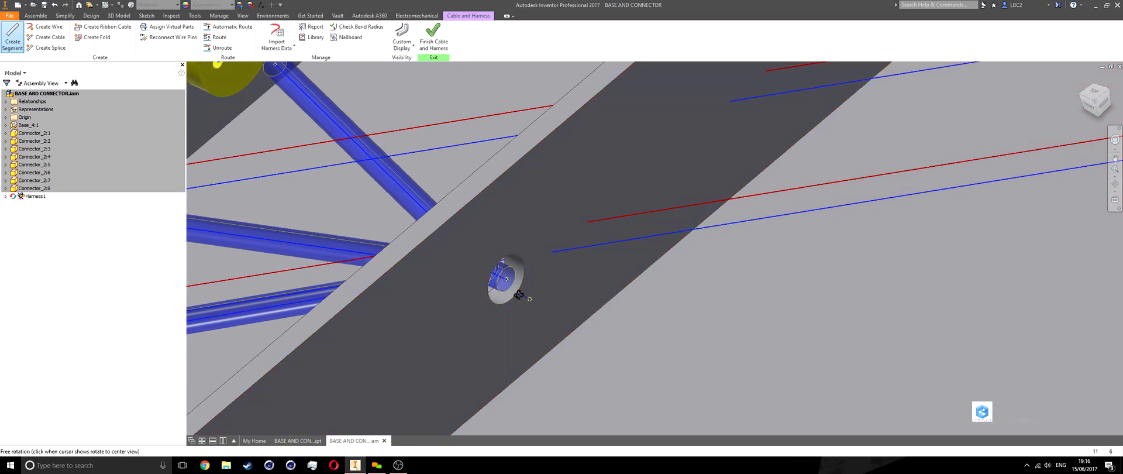
Start a harness segment at the divider hole's wide-compartment end and set its offset distance to 20 mm.
scroll(503, 281, down, 2)
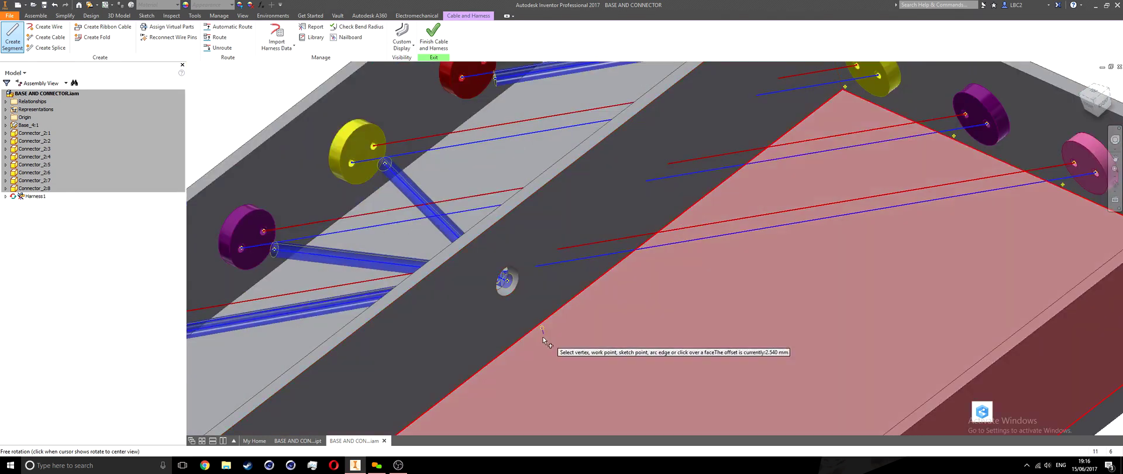
scroll(590, 345, down, 2)
scroll(564, 332, down, 2)
scroll(588, 339, up, 1)
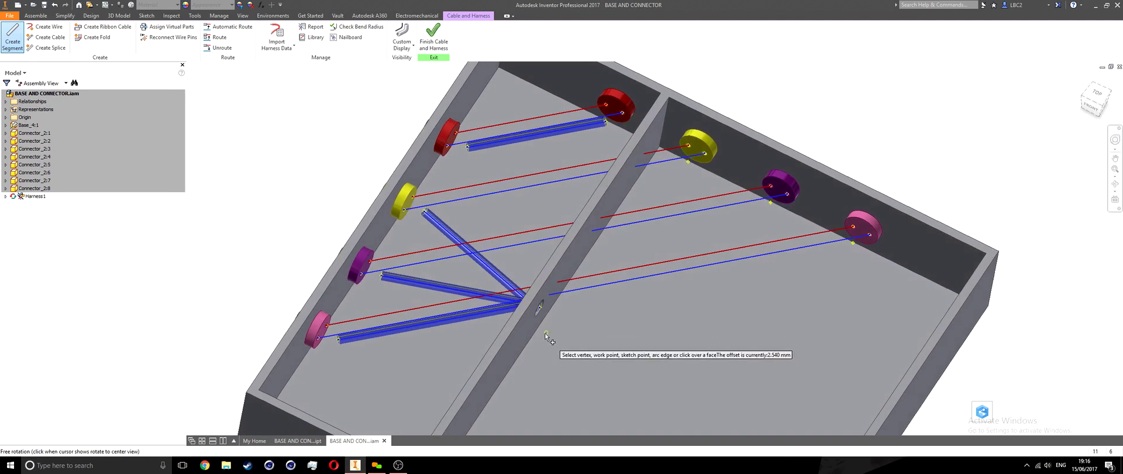
shift+middle_drag(573, 349, 575, 341)
scroll(571, 339, up, 5)
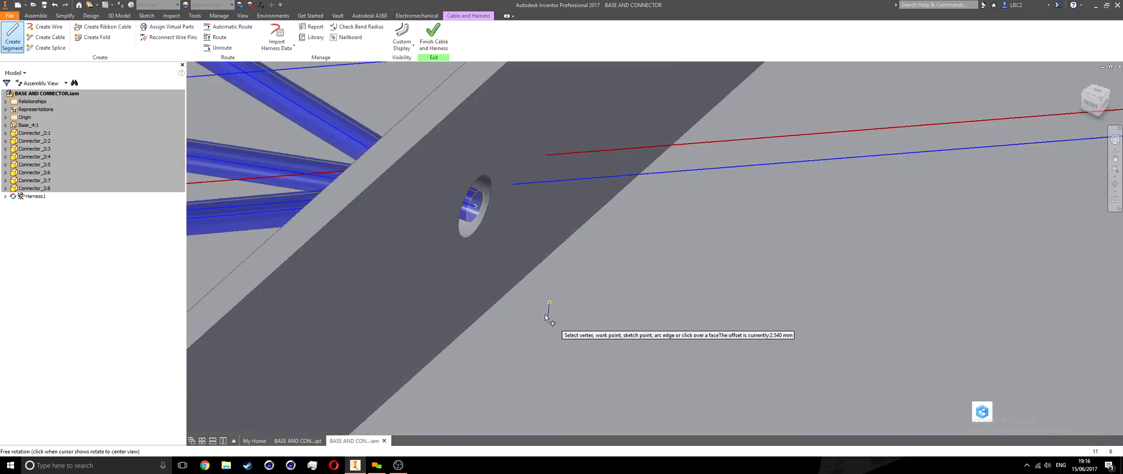
click(477, 209)
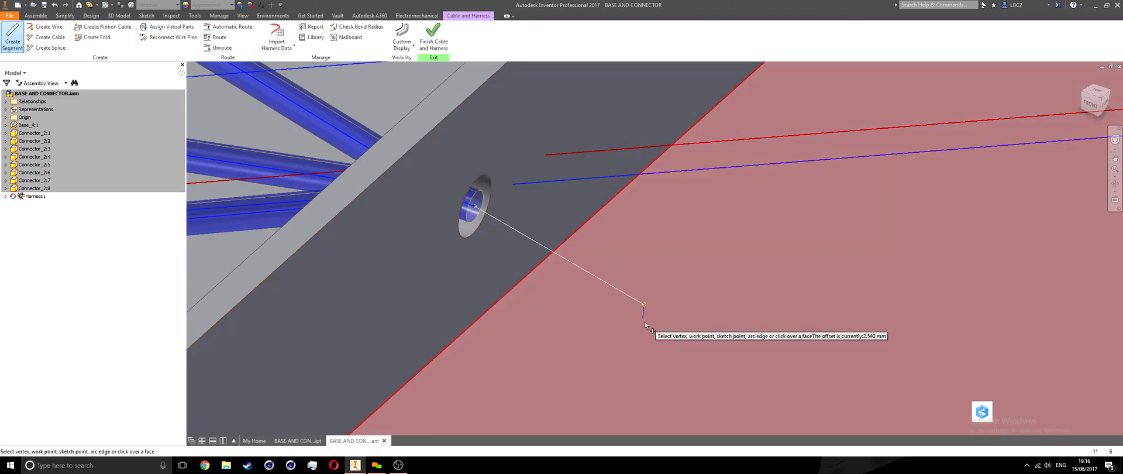
scroll(638, 328, down, 5)
middle_drag(633, 350, 606, 326)
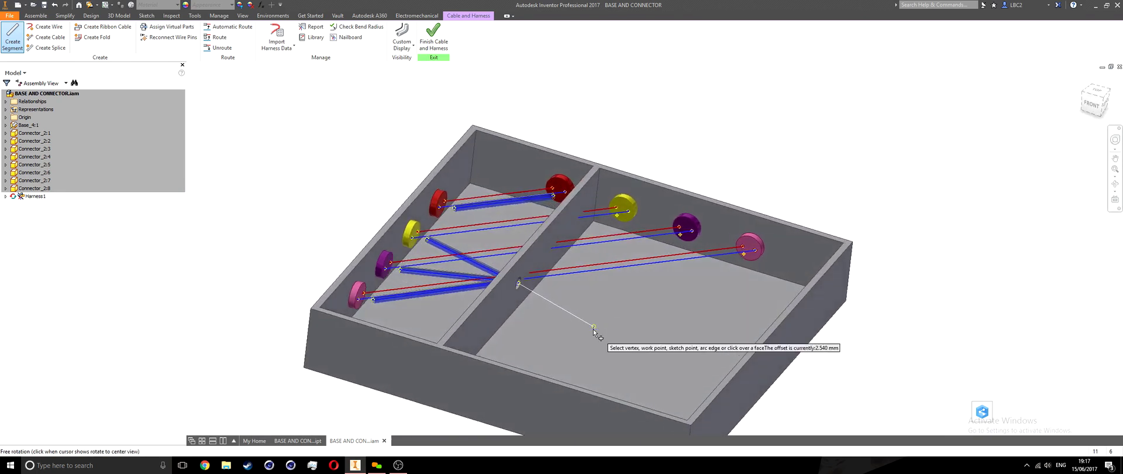
scroll(599, 319, up, 5)
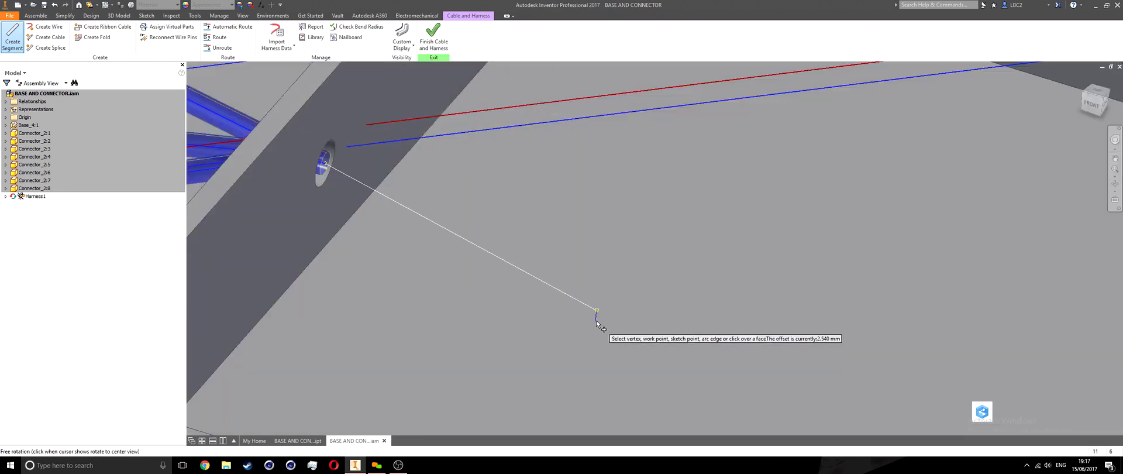
mouse_move(597, 322)
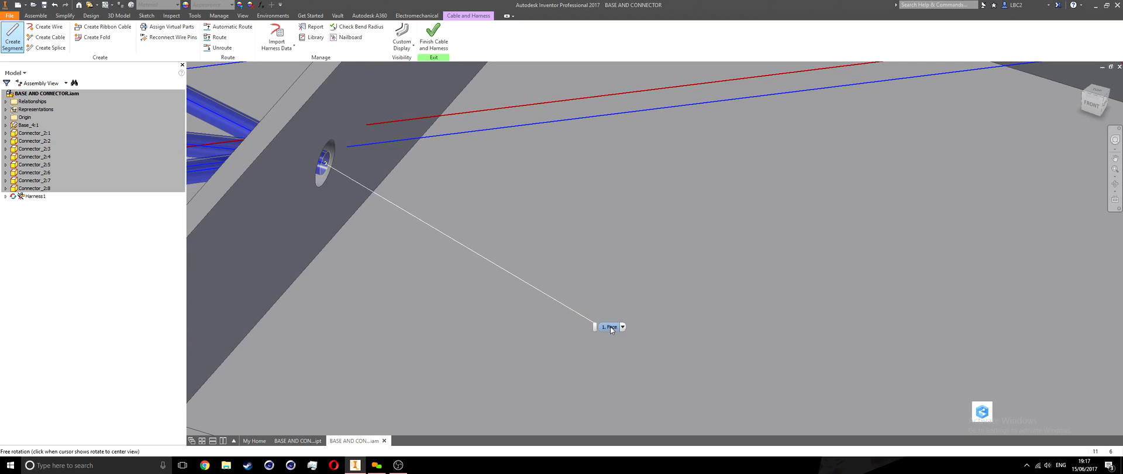
right_click(559, 311)
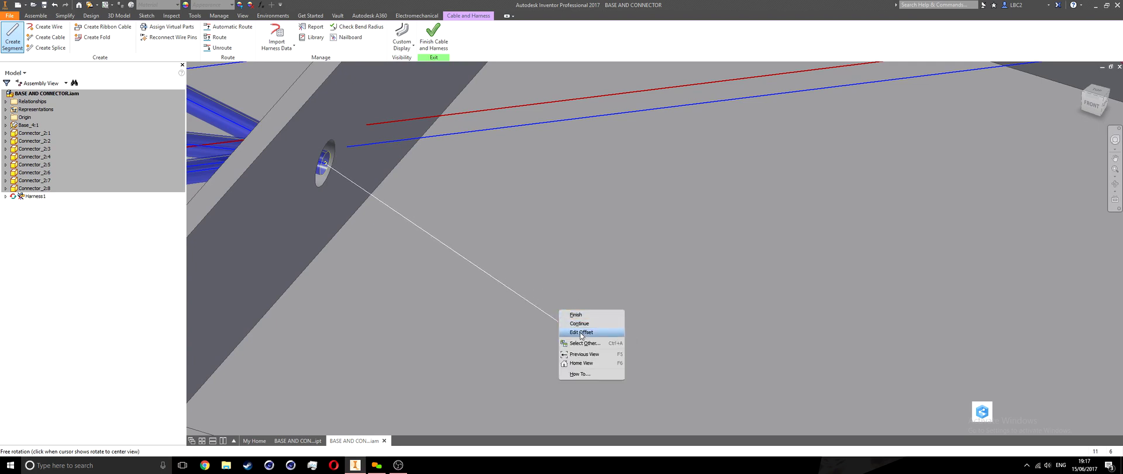
click(581, 332)
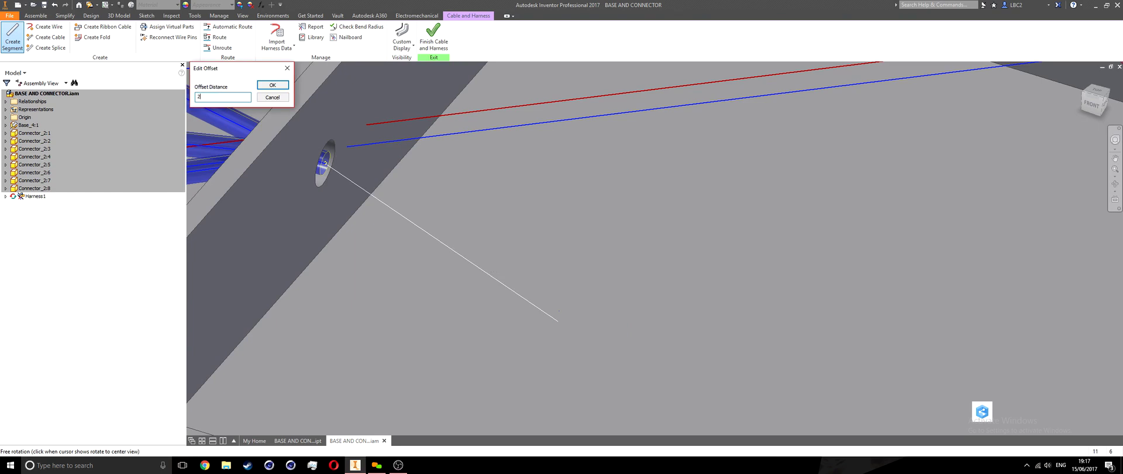
click(272, 85)
Try to route the segment from the divider hole through two offset points in the wide compartment, and undo it.
scroll(588, 295, up, 5)
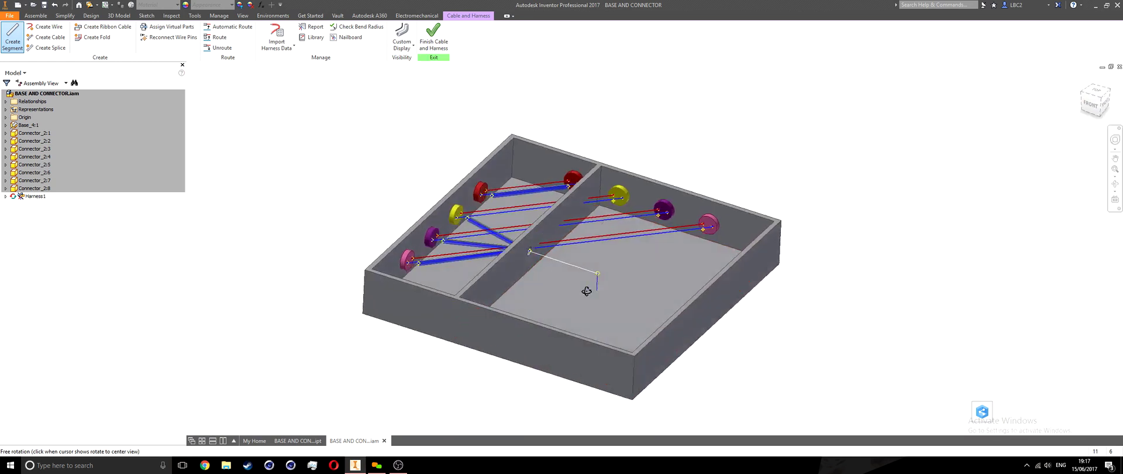
scroll(580, 295, down, 3)
shift+middle_drag(577, 300, 631, 269)
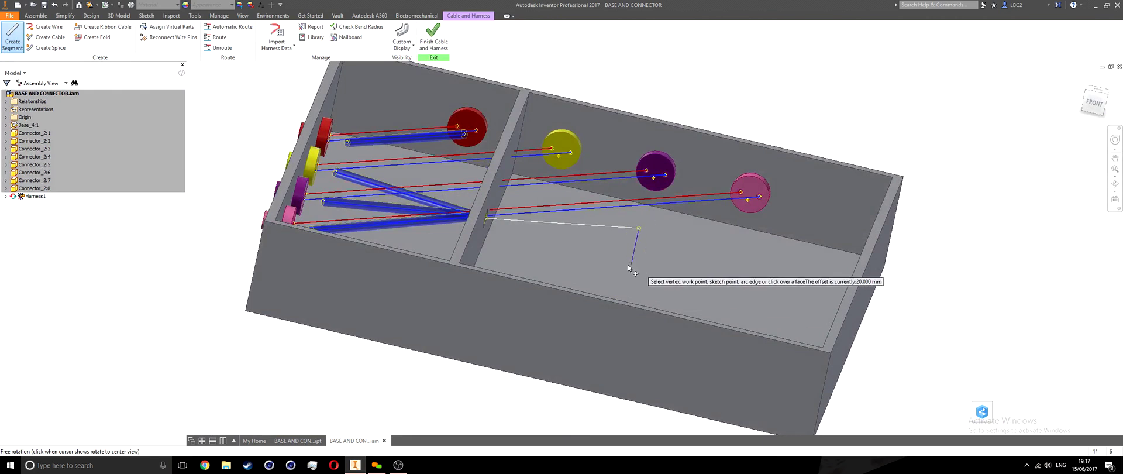
scroll(626, 270, down, 3)
scroll(545, 305, down, 2)
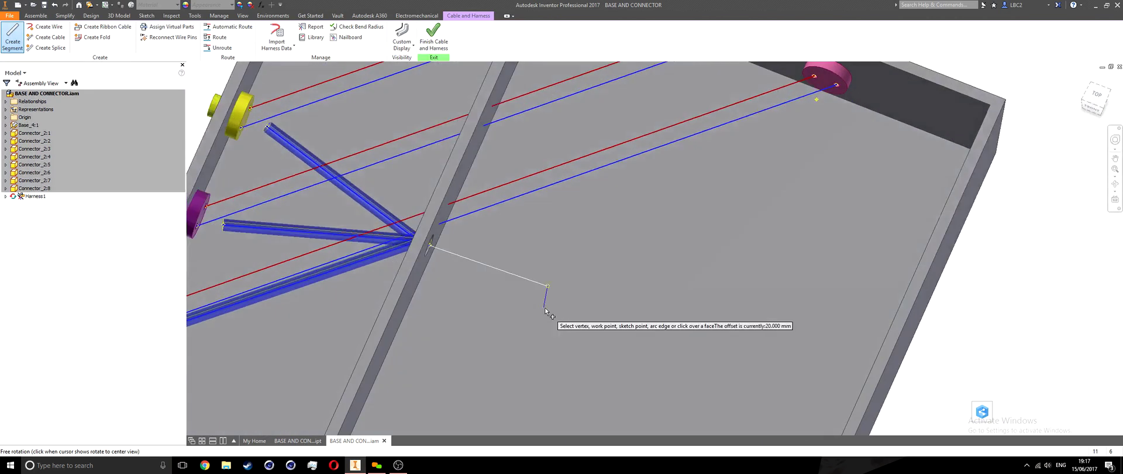
shift+middle_drag(543, 308, 520, 301)
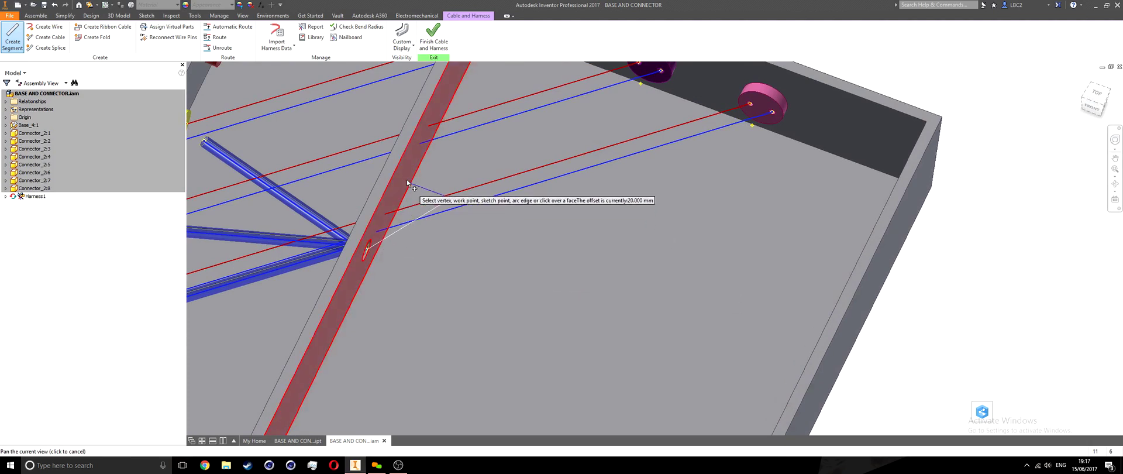
click(409, 174)
shift+middle_drag(486, 246, 492, 265)
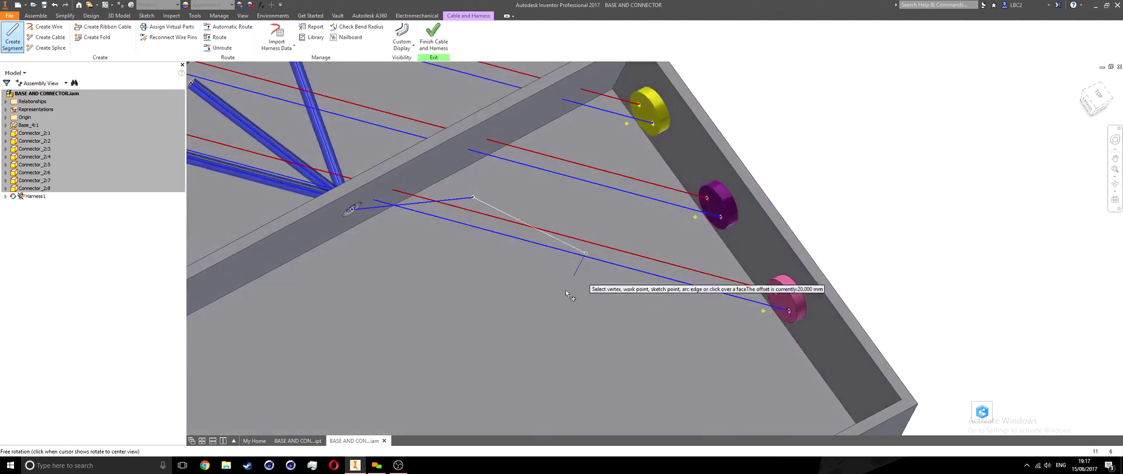
click(494, 319)
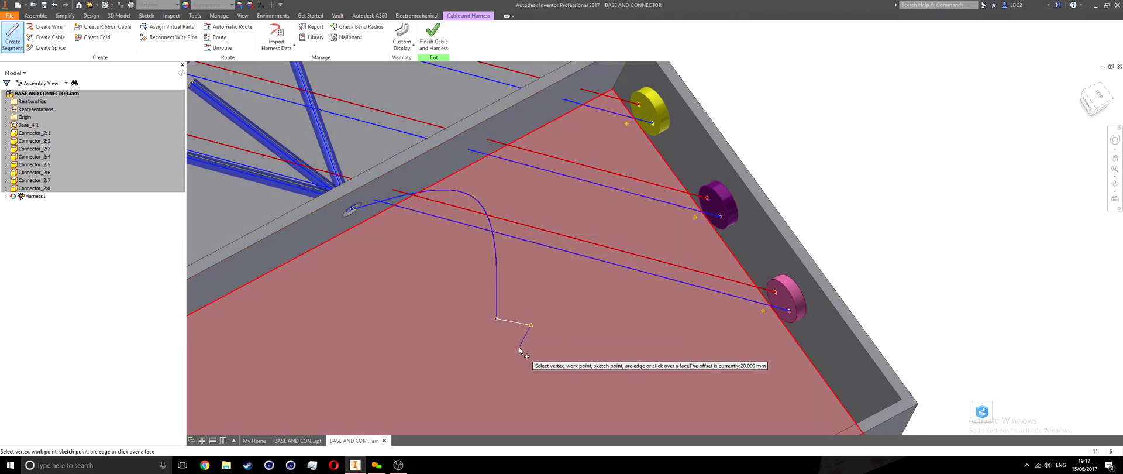
key(Escape)
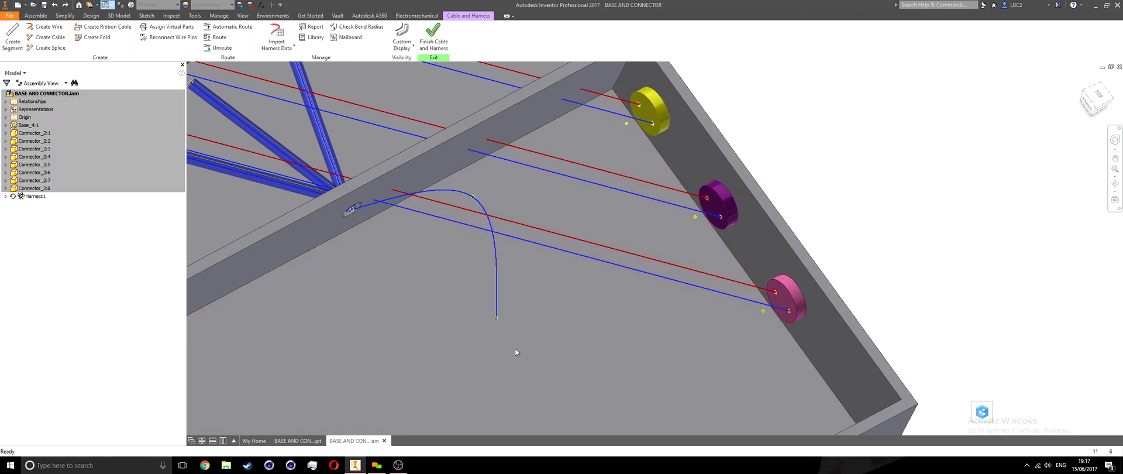
key(ctrl+z)
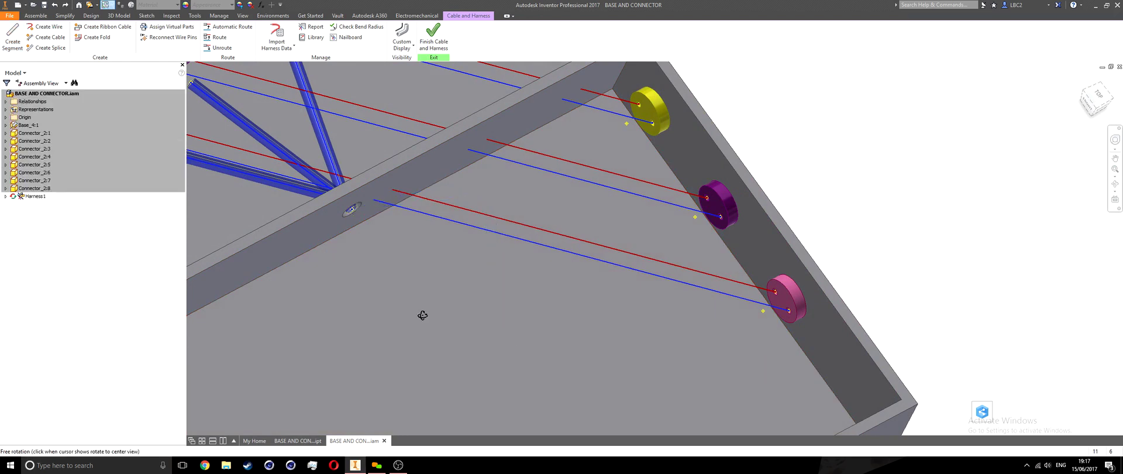
Restart the harness segment from the hole's wide-compartment end point with an offset distance of 20 mm.
click(12, 35)
scroll(354, 209, up, 2)
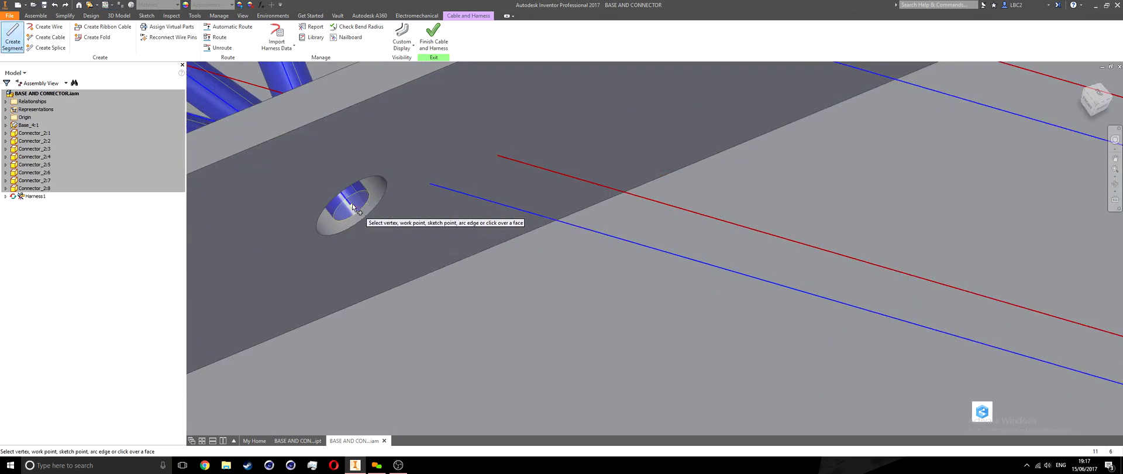
click(352, 204)
scroll(421, 275, down, 2)
scroll(494, 342, down, 3)
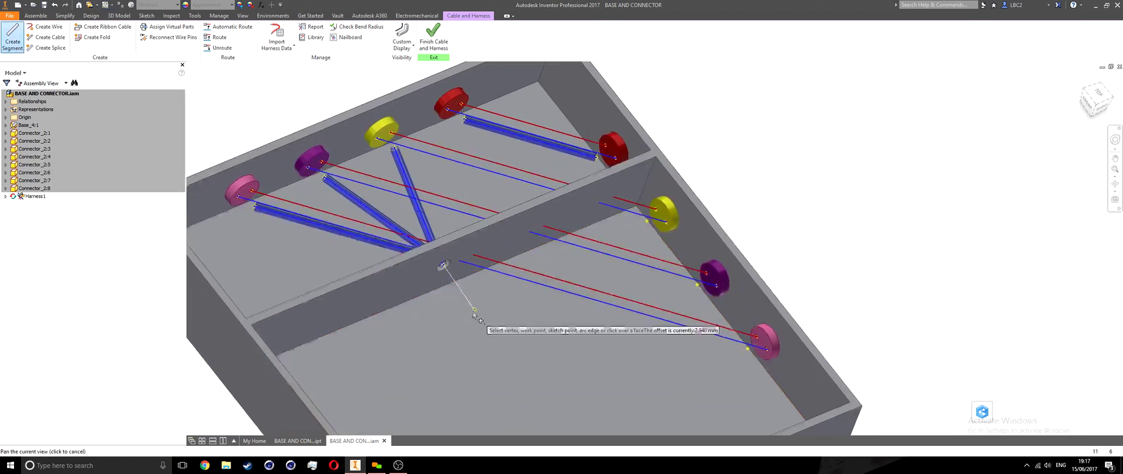
right_click(488, 337)
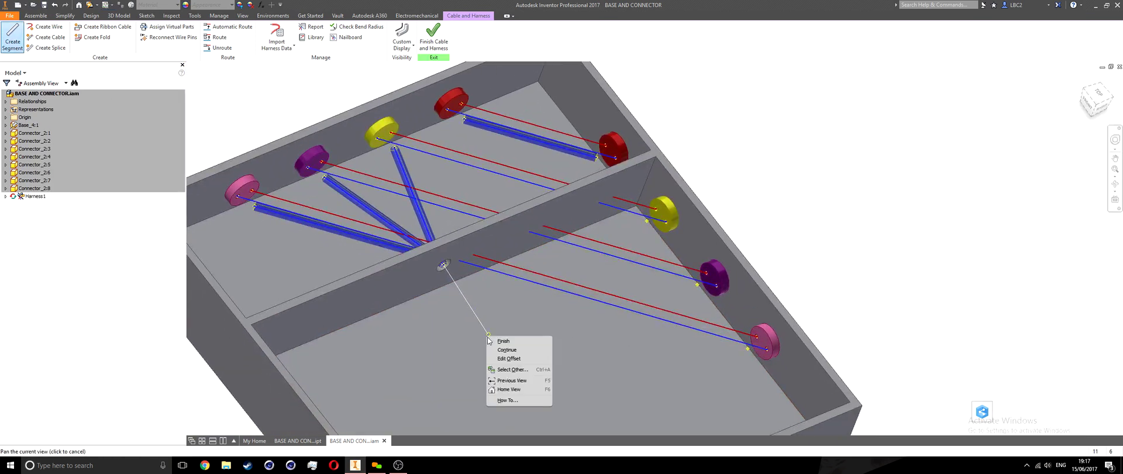
click(509, 358)
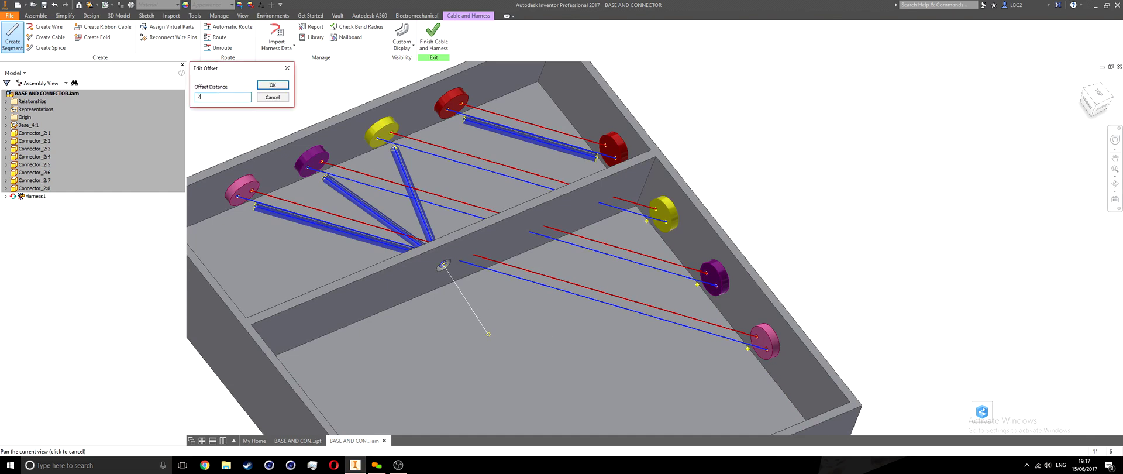
click(283, 88)
Route the segment through a point offset 20 mm above the wide compartment's floor to the yellow connector's work point, and finish it.
mouse_move(501, 321)
shift+middle_down()
mouse_move(542, 326)
mouse_move(577, 266)
mouse_move(562, 328)
mouse_move(486, 316)
shift+middle_up()
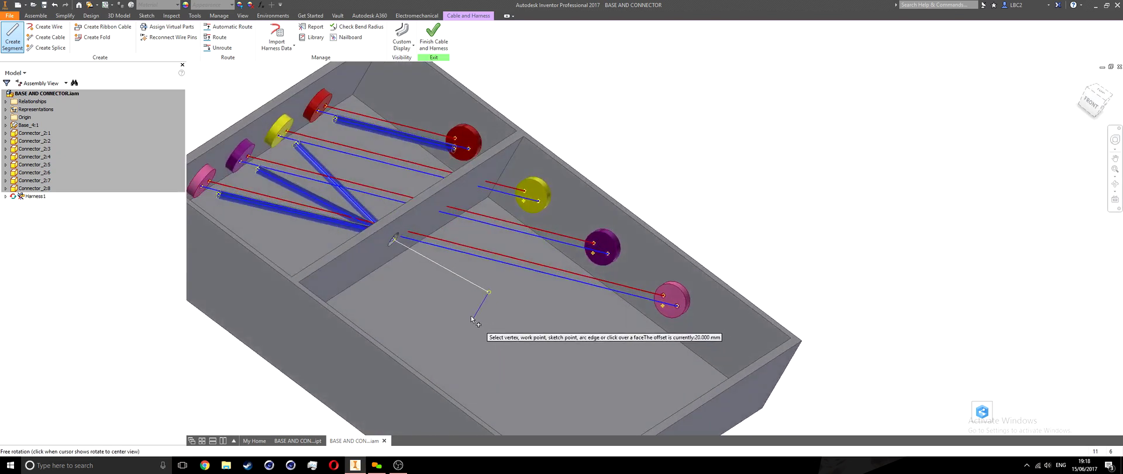
middle_drag(471, 262, 443, 287)
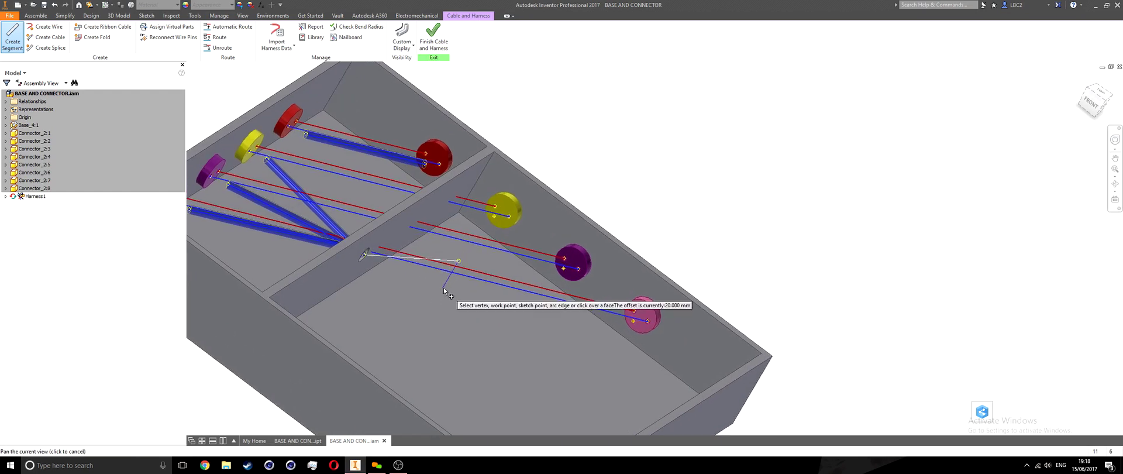
click(421, 313)
shift+middle_drag(475, 328, 447, 338)
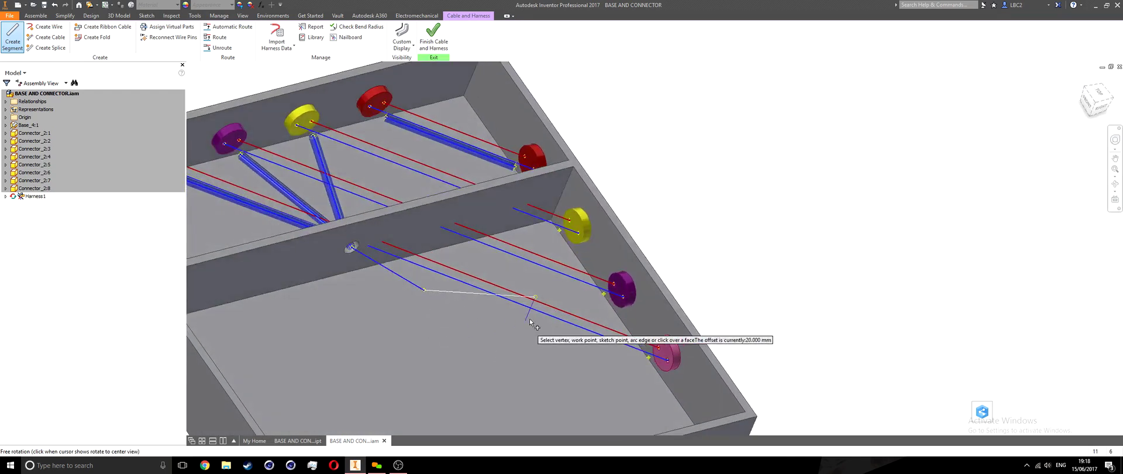
click(560, 232)
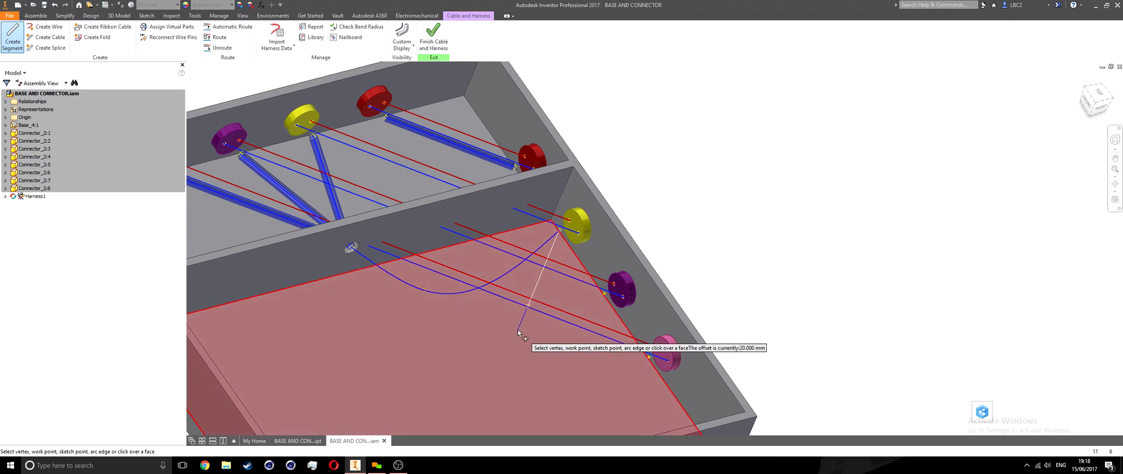
right_click(518, 332)
click(528, 335)
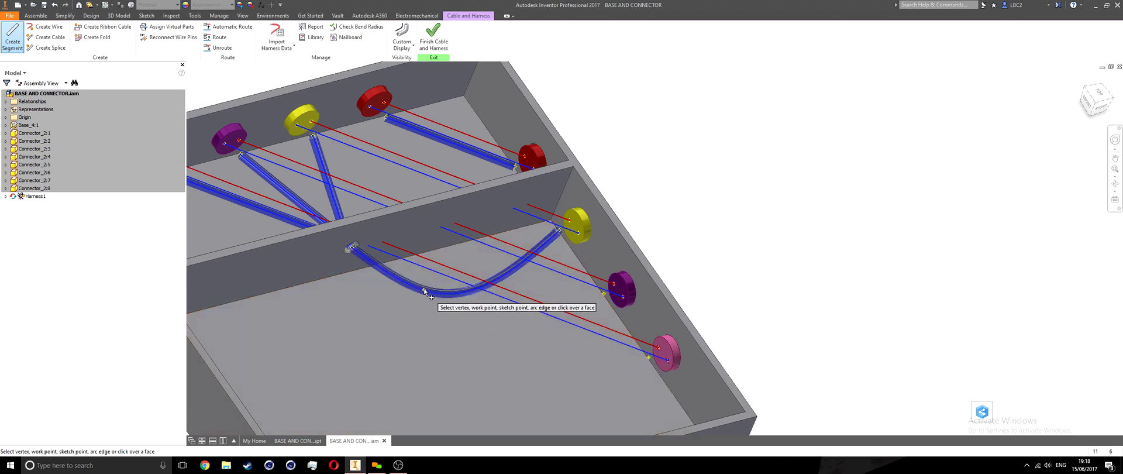
Branch a harness segment from the wide compartment's junction point to the purple connector's work point, and continue creating segments.
click(423, 289)
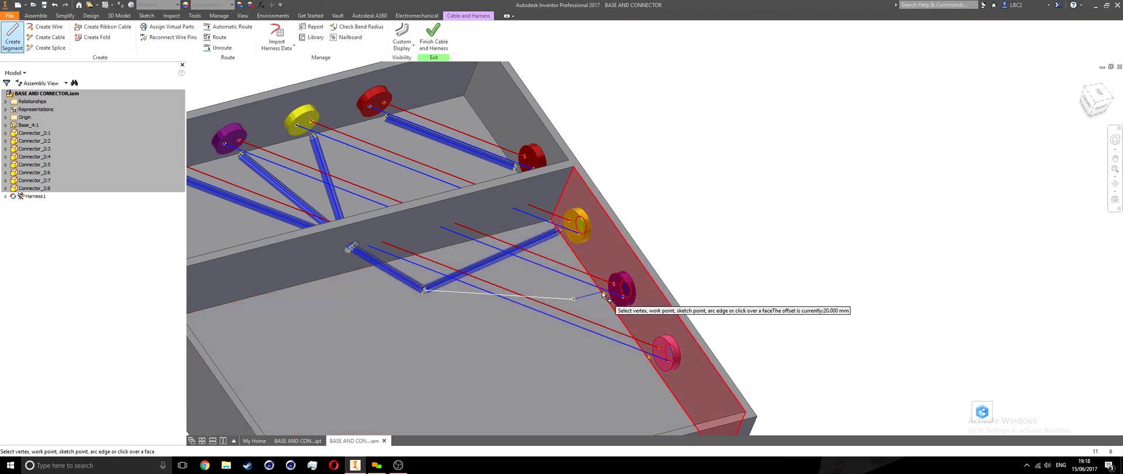
click(604, 293)
click(495, 326)
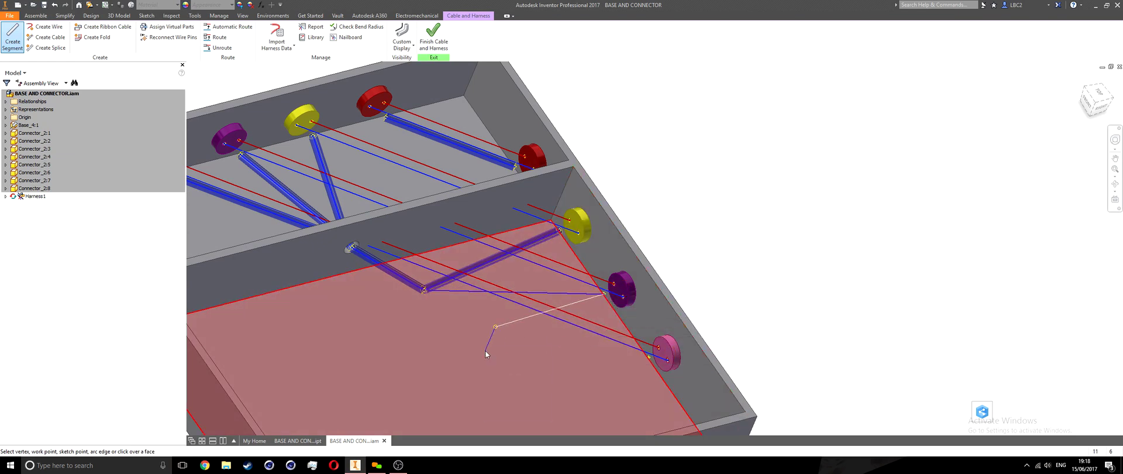
right_click(485, 350)
click(506, 362)
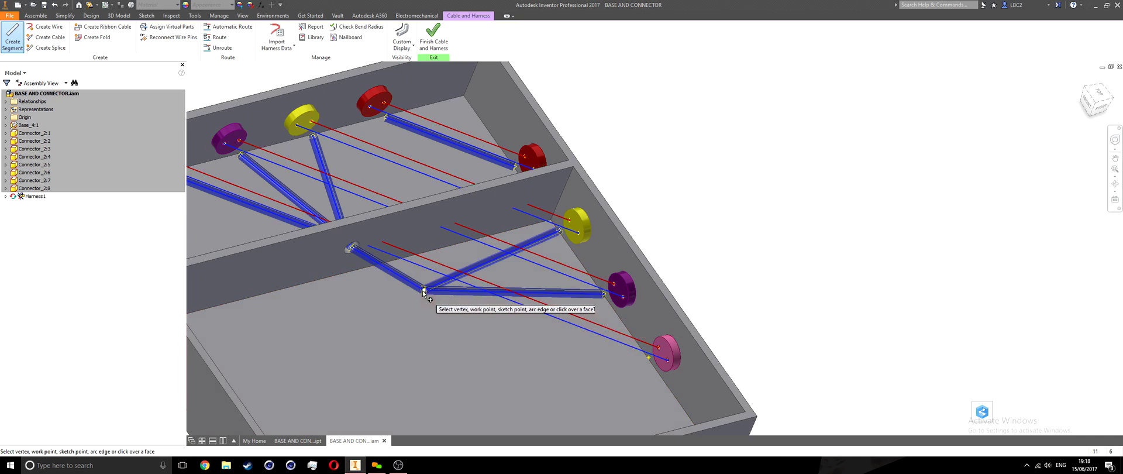
Branch another segment from the same junction point to the pink connector's work point, and finish segment creation.
click(423, 292)
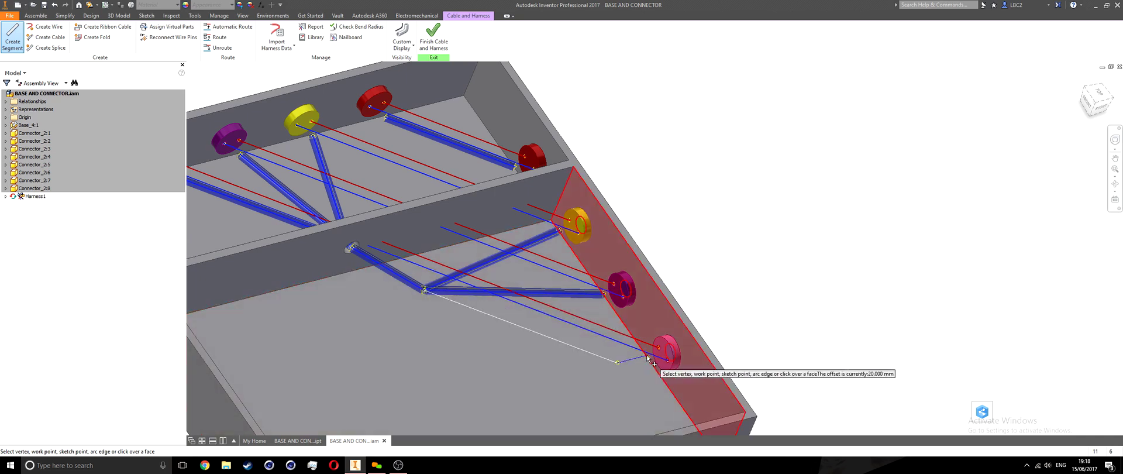
click(649, 359)
click(468, 339)
right_click(458, 362)
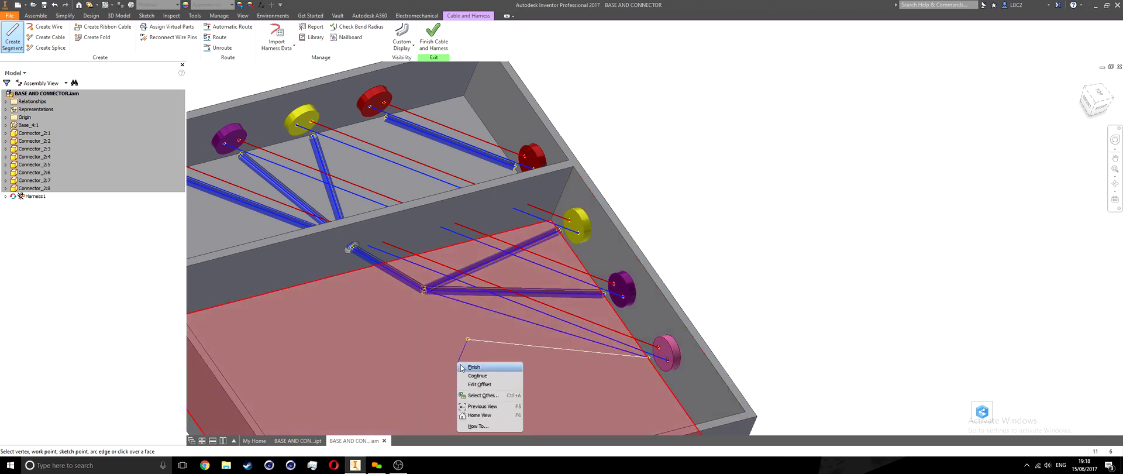
click(489, 376)
shift+middle_drag(489, 373, 420, 294)
right_click(460, 370)
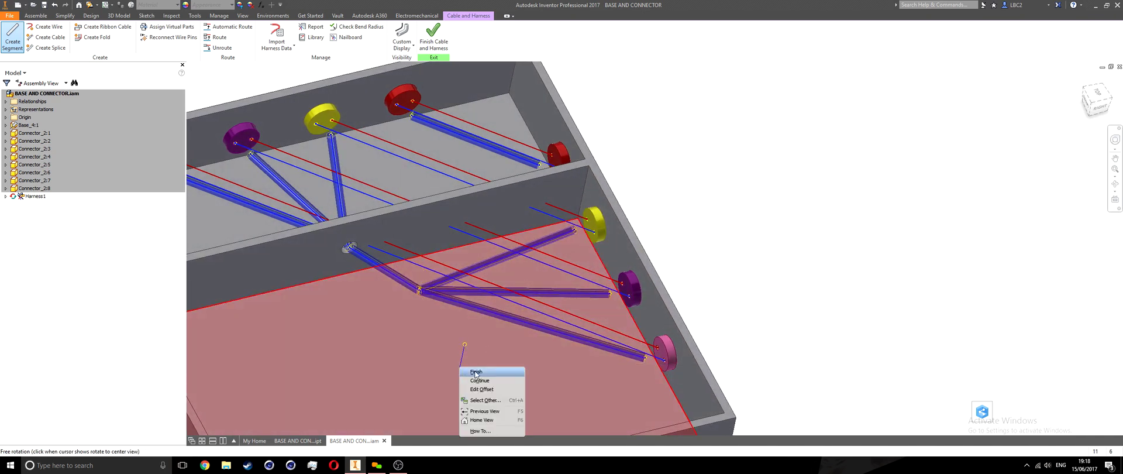
click(475, 373)
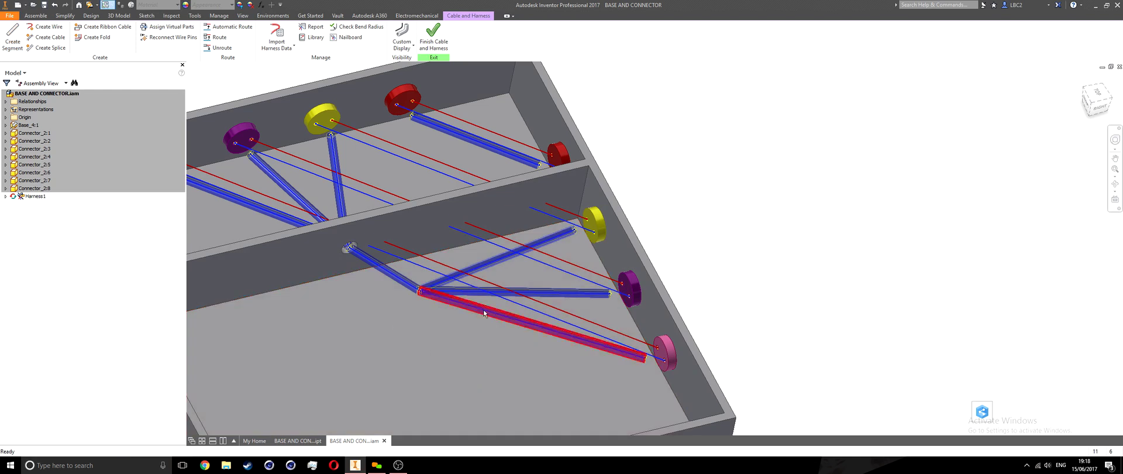
Examine the segments passing through the divider hole and the branches to the connectors in both compartments.
shift+middle_drag(483, 311, 436, 300)
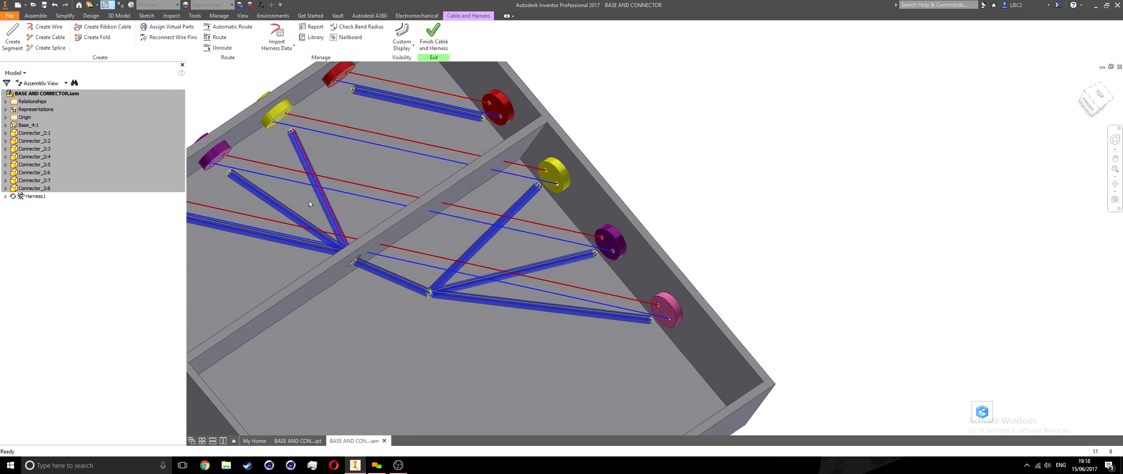
scroll(337, 273, up, 5)
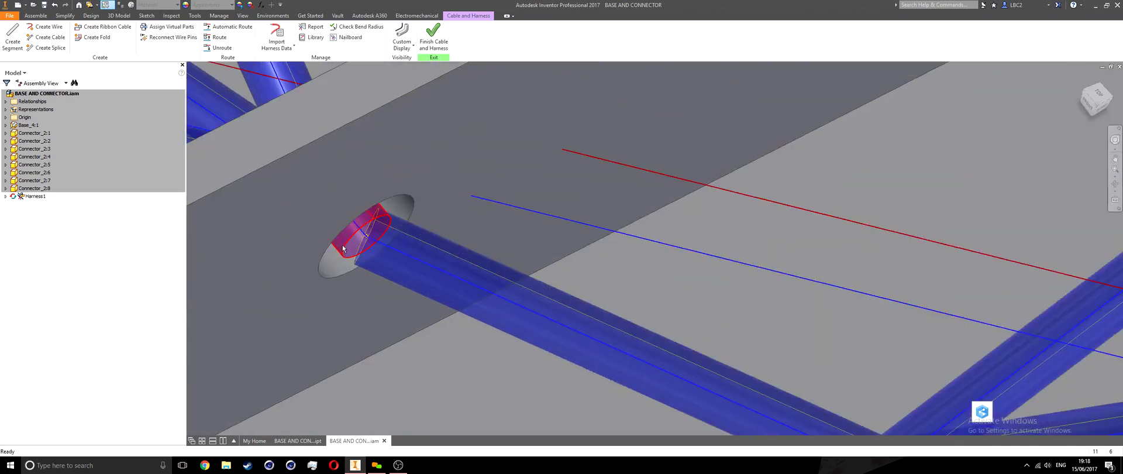
scroll(345, 245, down, 5)
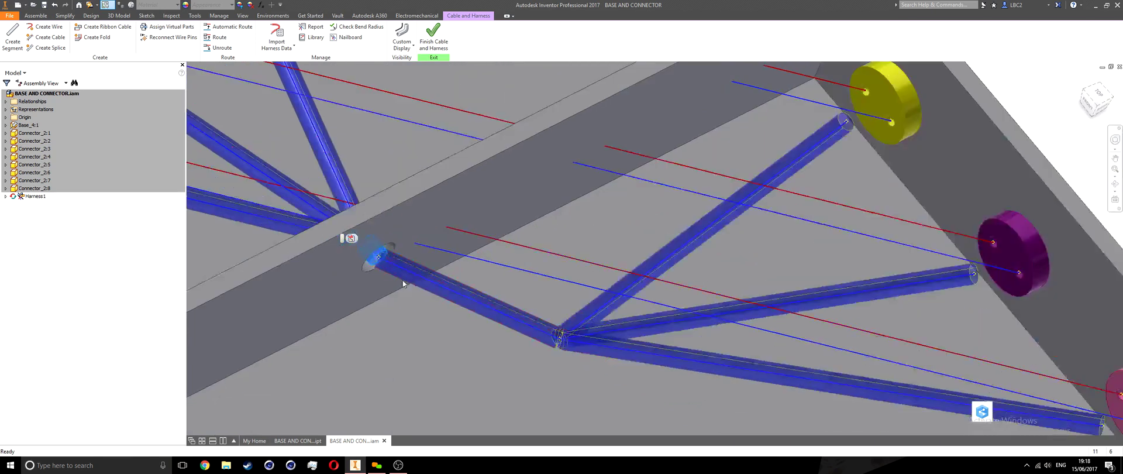
scroll(409, 284, down, 3)
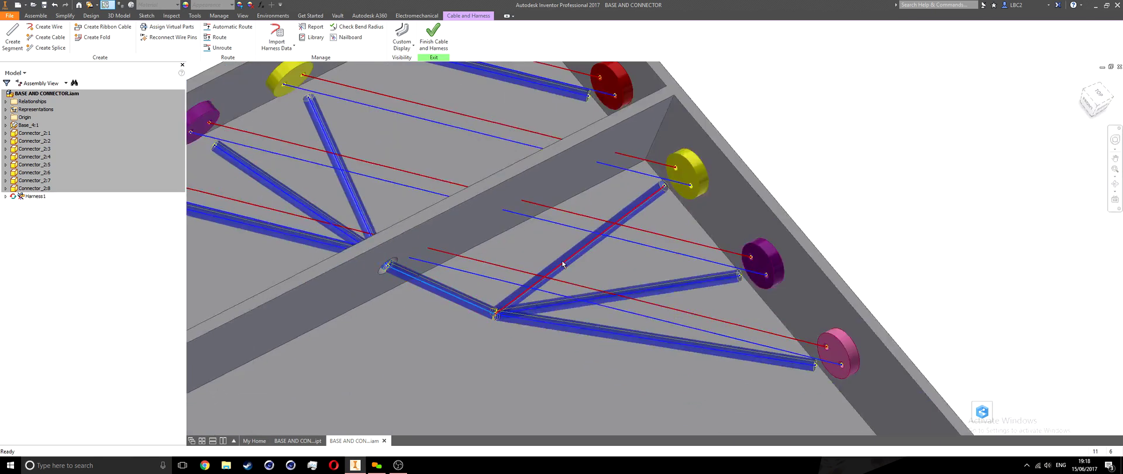
click(616, 299)
scroll(462, 373, down, 6)
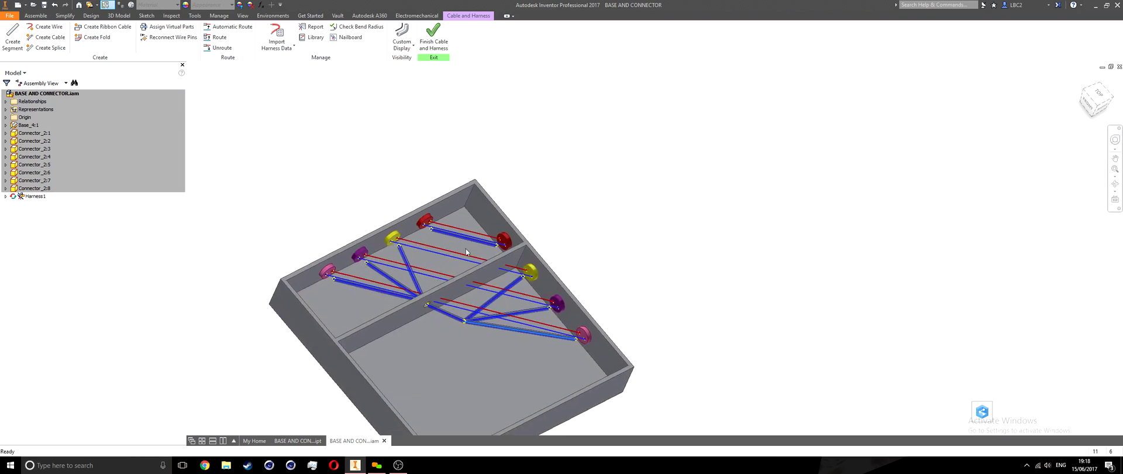
scroll(461, 245, up, 5)
scroll(423, 199, down, 2)
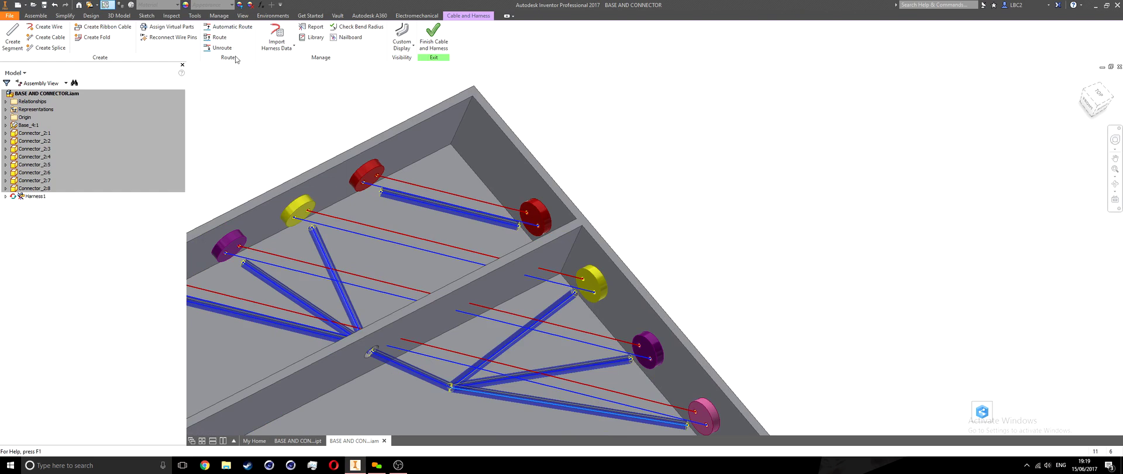
Route the two wires between the red connectors through their harness segment, using the Single Segment (Manual) option.
click(220, 38)
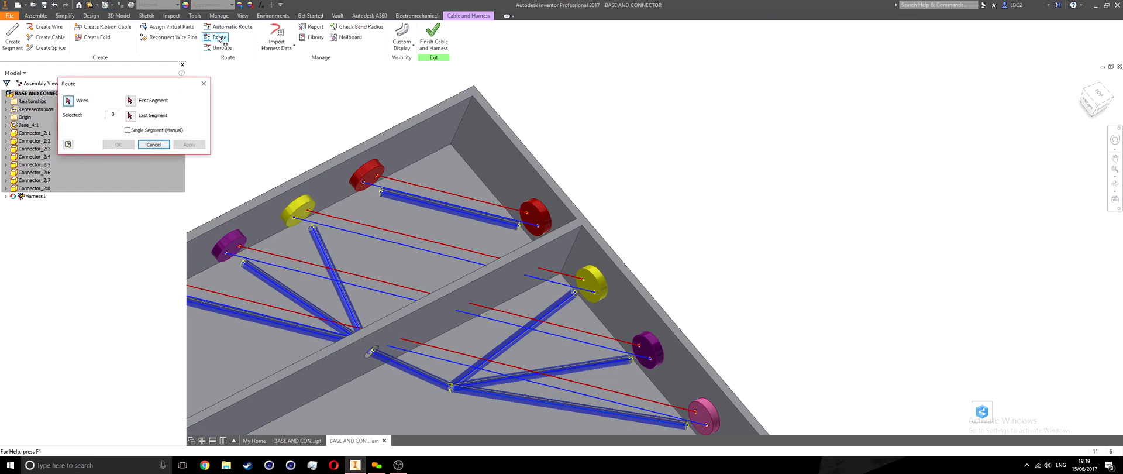
click(406, 180)
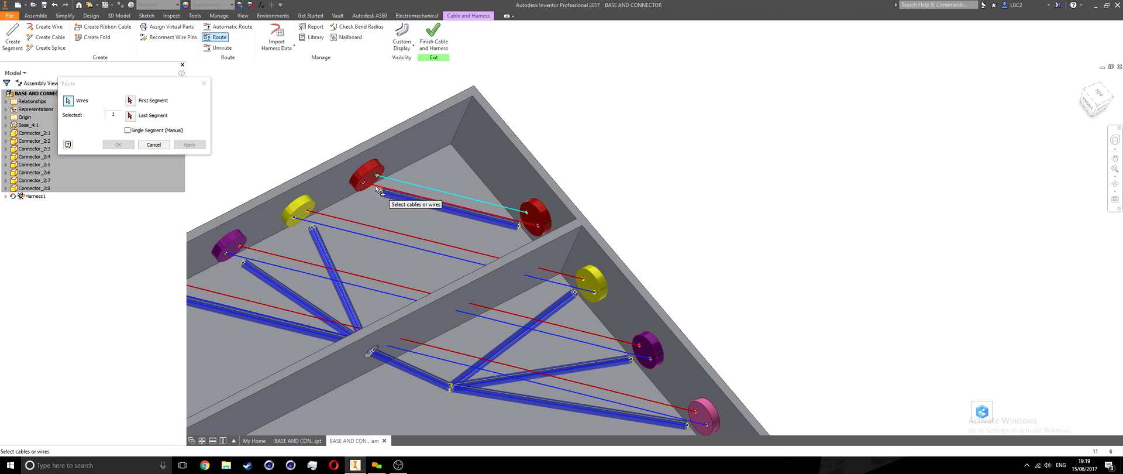
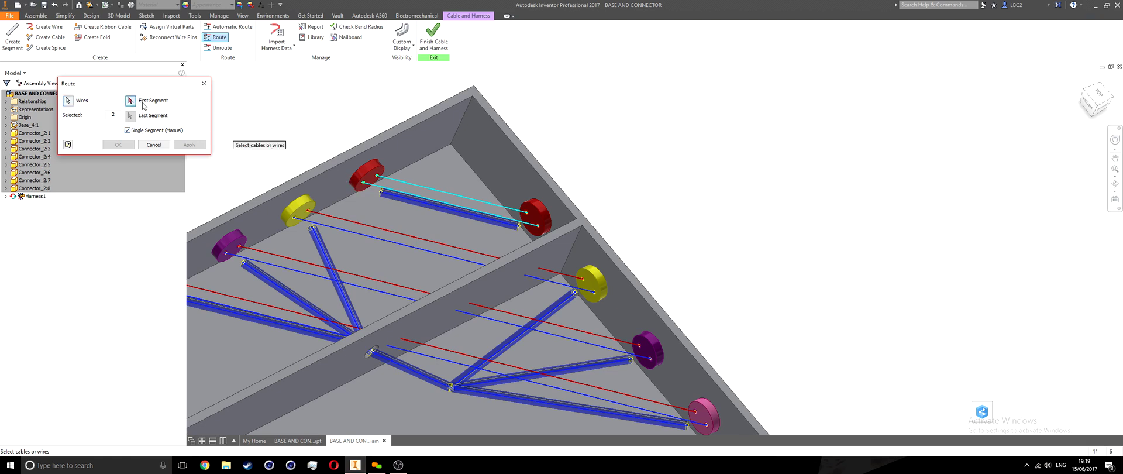
click(145, 107)
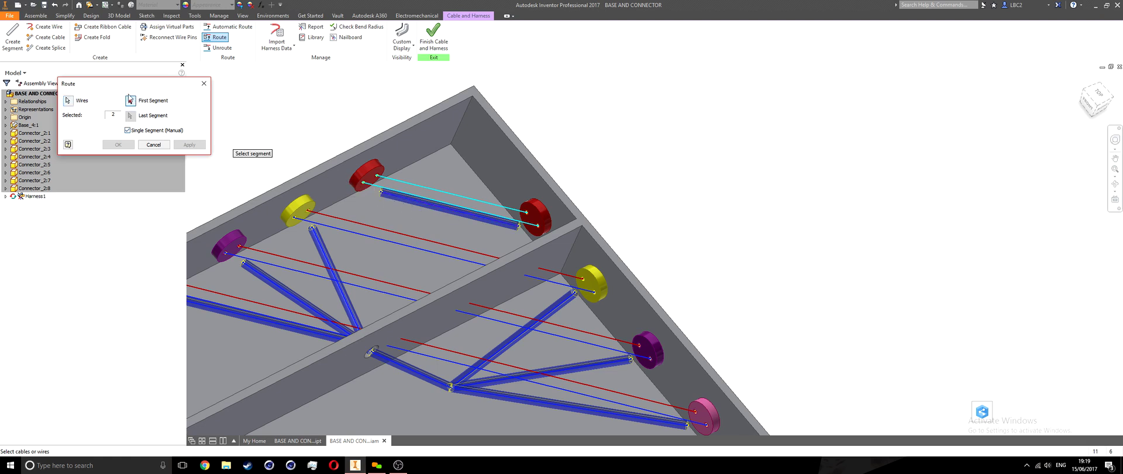
click(415, 202)
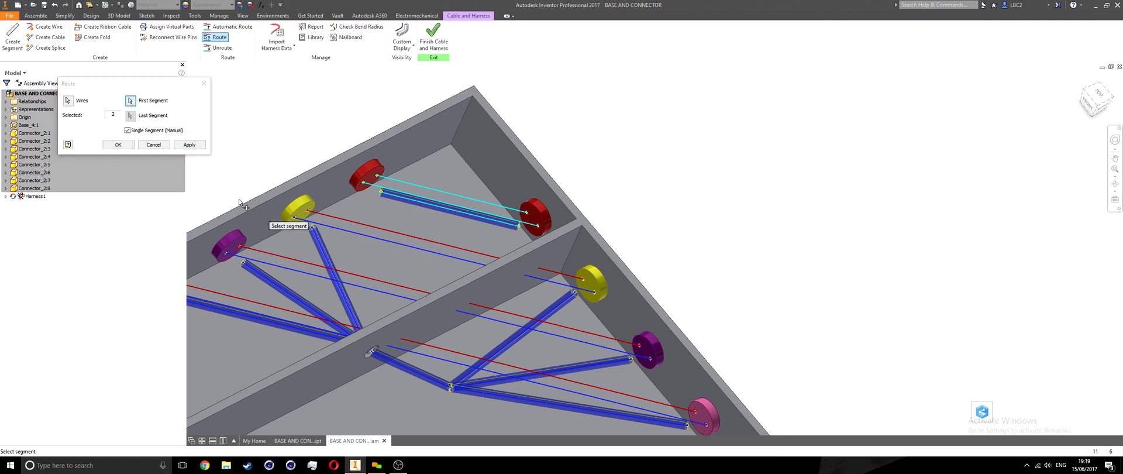
click(119, 145)
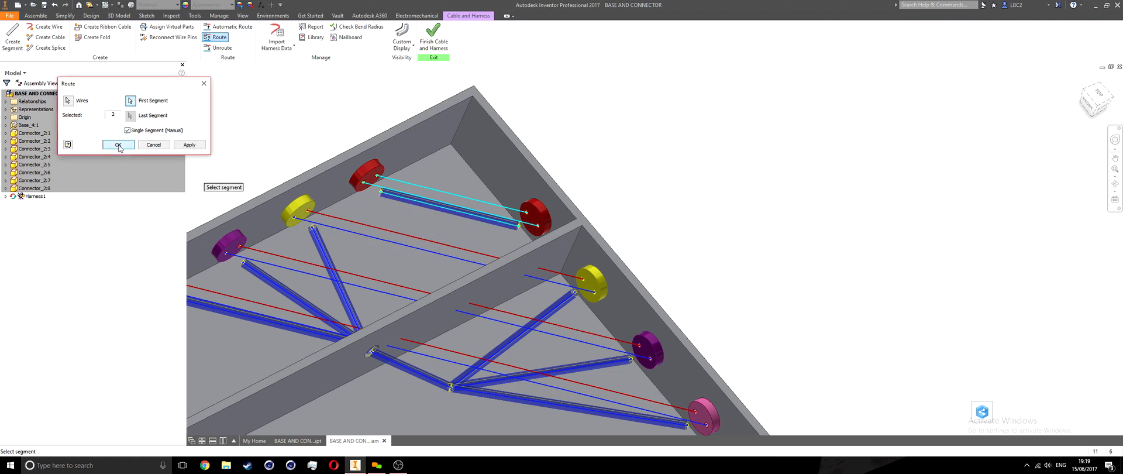
scroll(411, 199, up, 8)
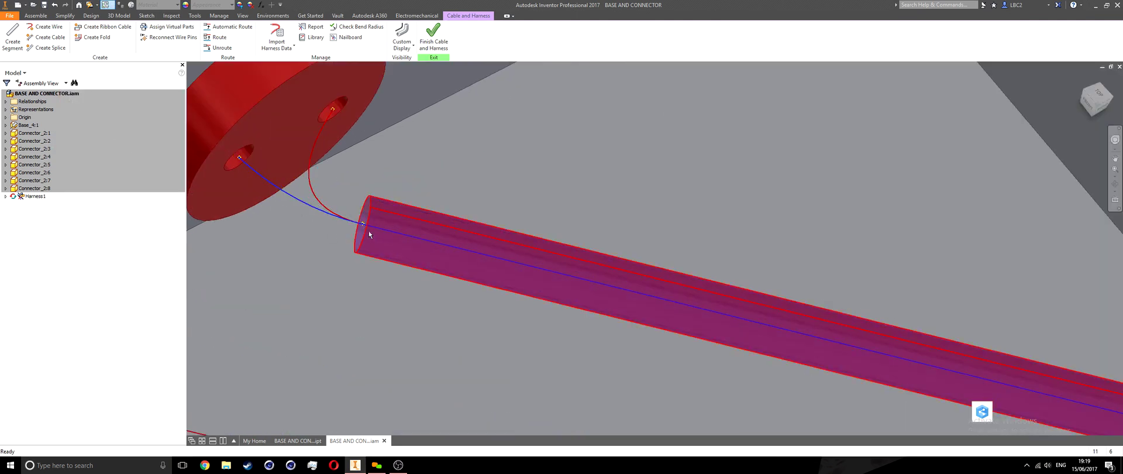
scroll(453, 243, down, 8)
scroll(472, 257, down, 6)
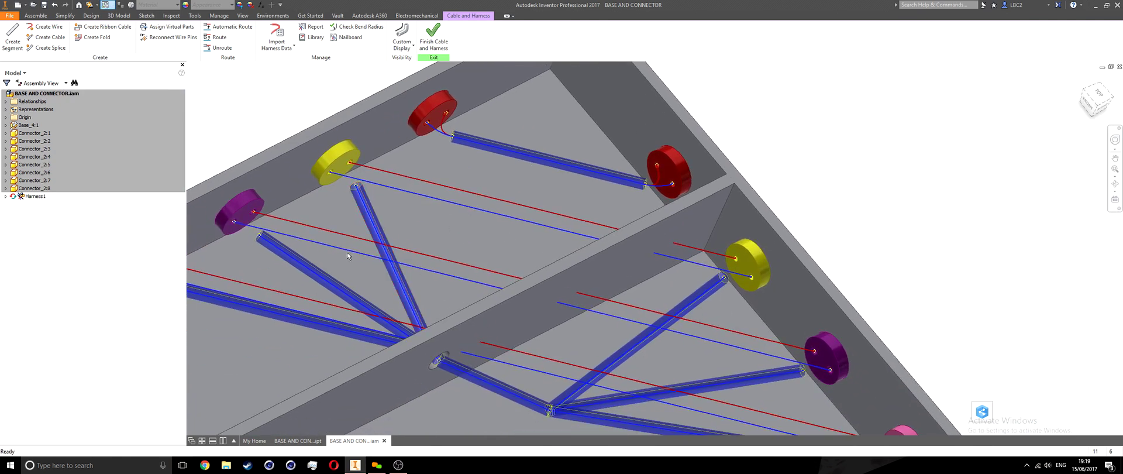
Route the two yellow connector wires from the narrow compartment's yellow branch as first segment to the wide compartment's yellow branch as last.
click(217, 38)
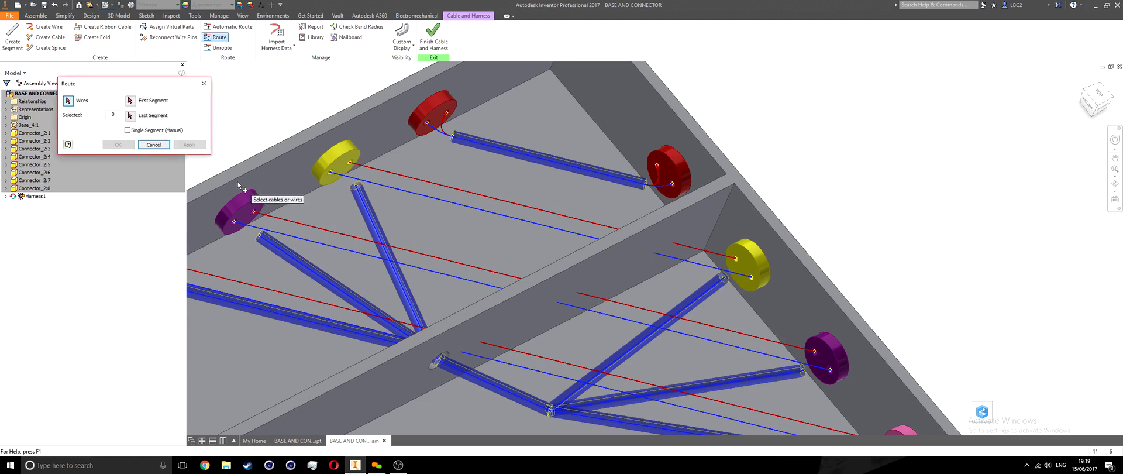
scroll(345, 222, down, 4)
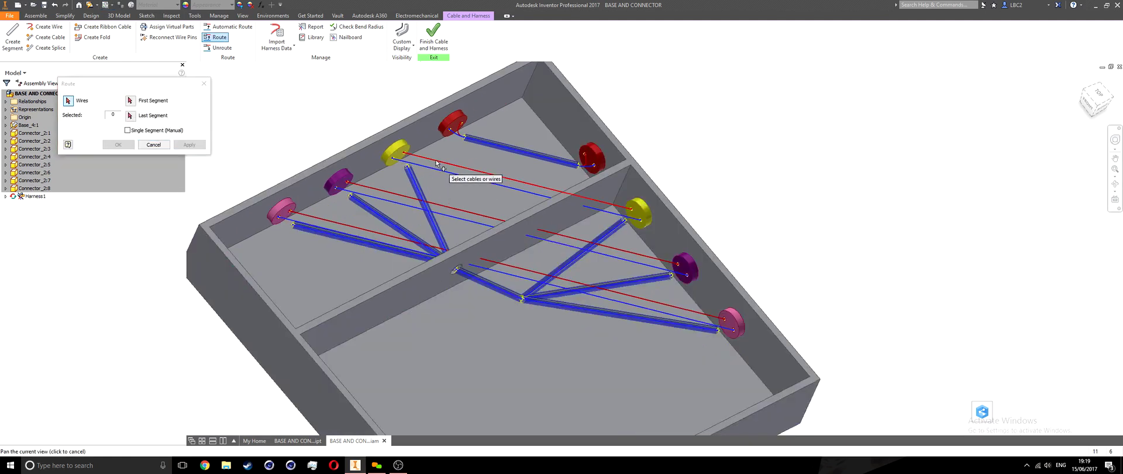
click(437, 162)
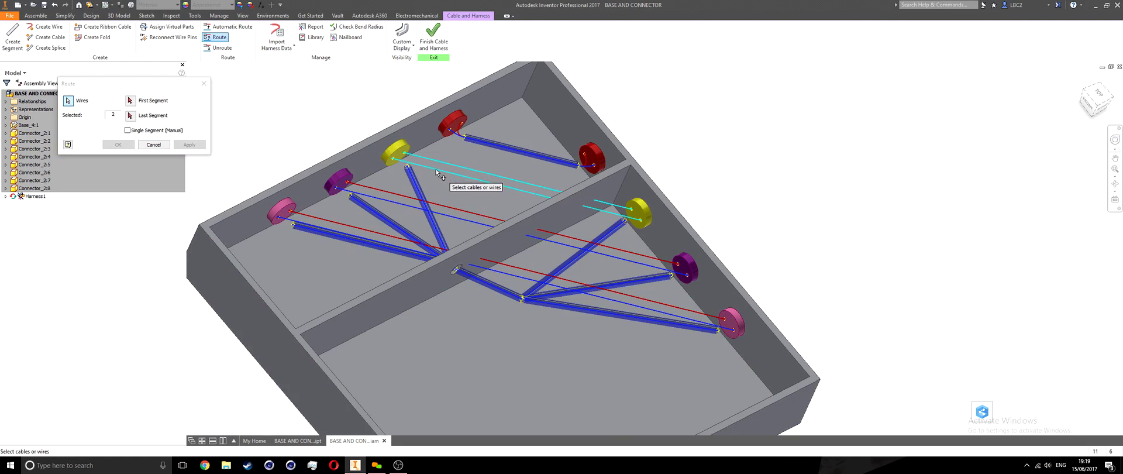
scroll(421, 188, up, 3)
scroll(424, 190, down, 2)
middle_drag(425, 189, 363, 180)
click(135, 102)
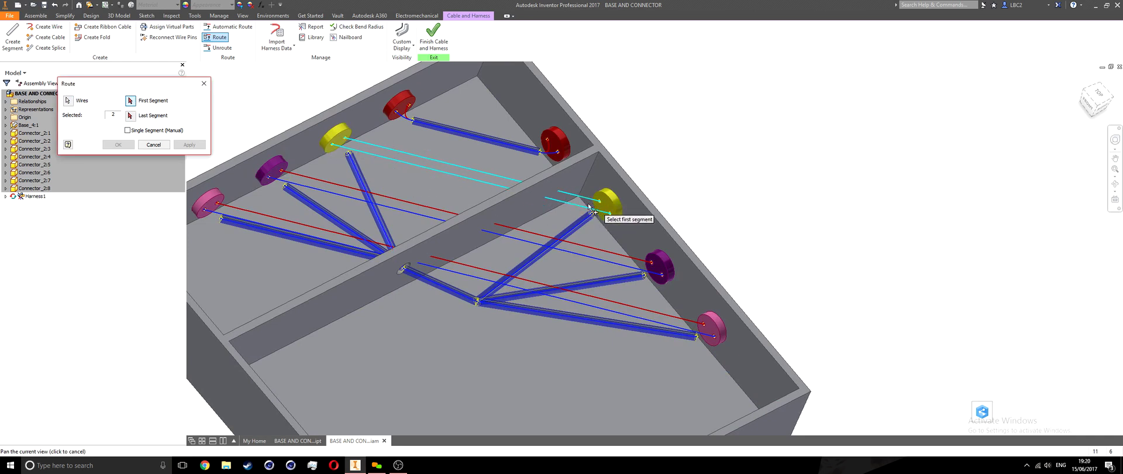
click(365, 182)
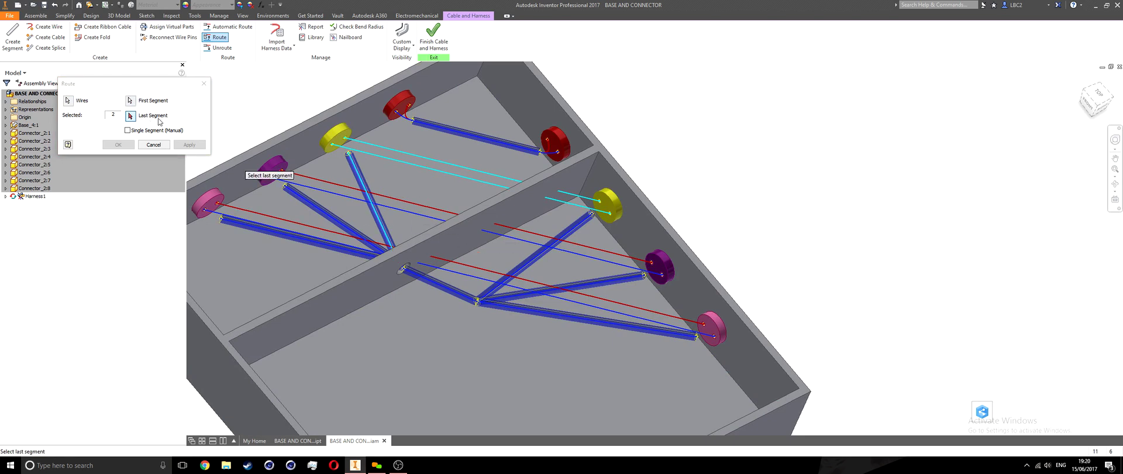
click(572, 226)
click(190, 145)
Route the two purple connector wires with the narrow compartment's purple branch as first segment and the wide compartment's purple branch as last.
scroll(338, 173, up, 5)
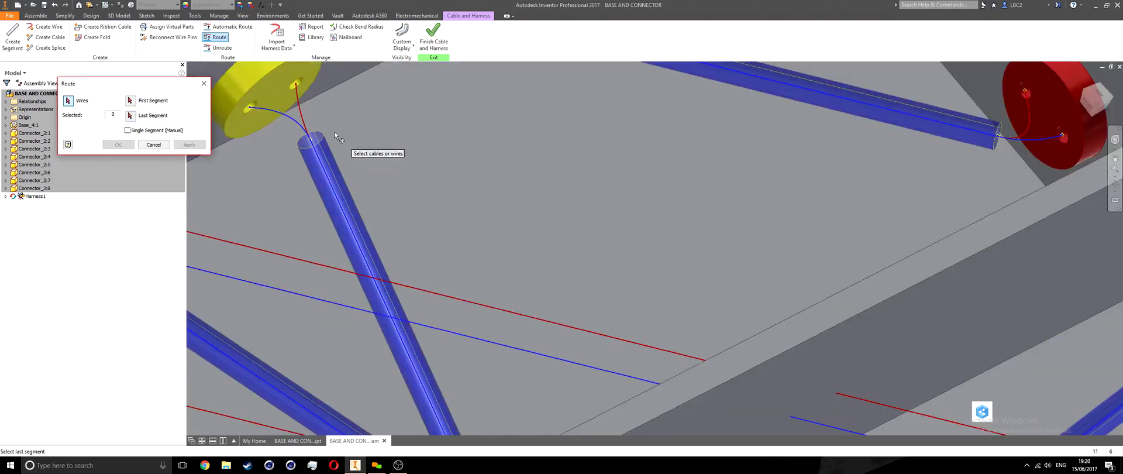
scroll(308, 140, down, 5)
scroll(358, 221, up, 3)
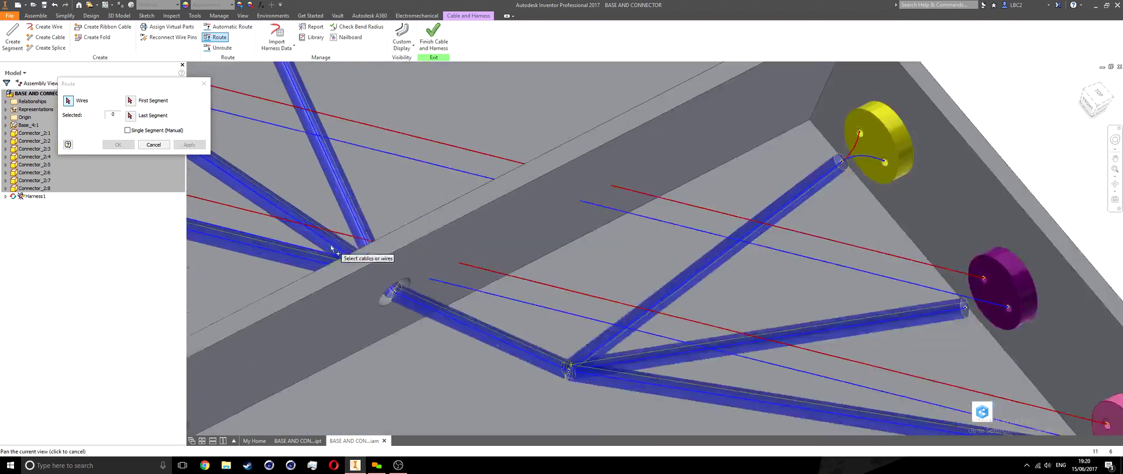
scroll(334, 246, up, 3)
scroll(476, 341, down, 5)
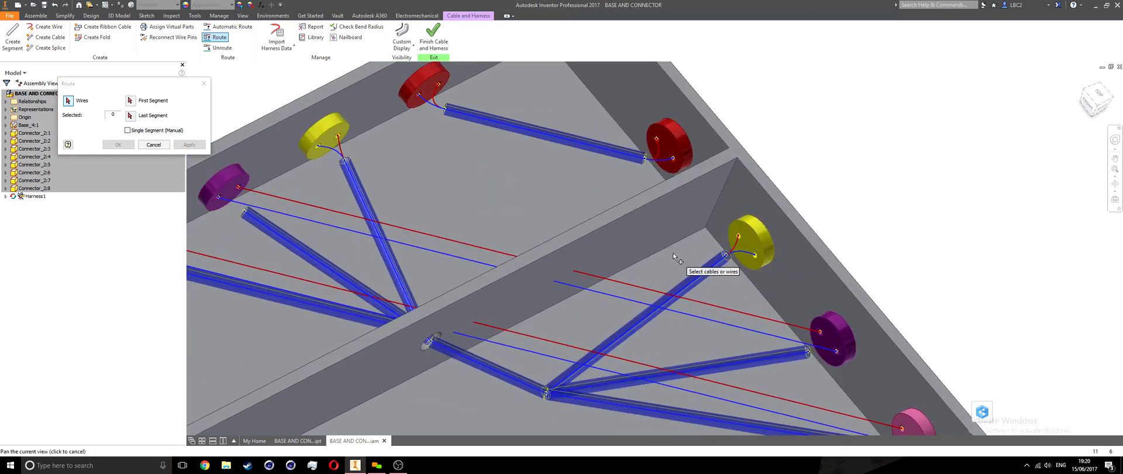
drag(699, 257, 822, 208)
click(409, 152)
click(406, 167)
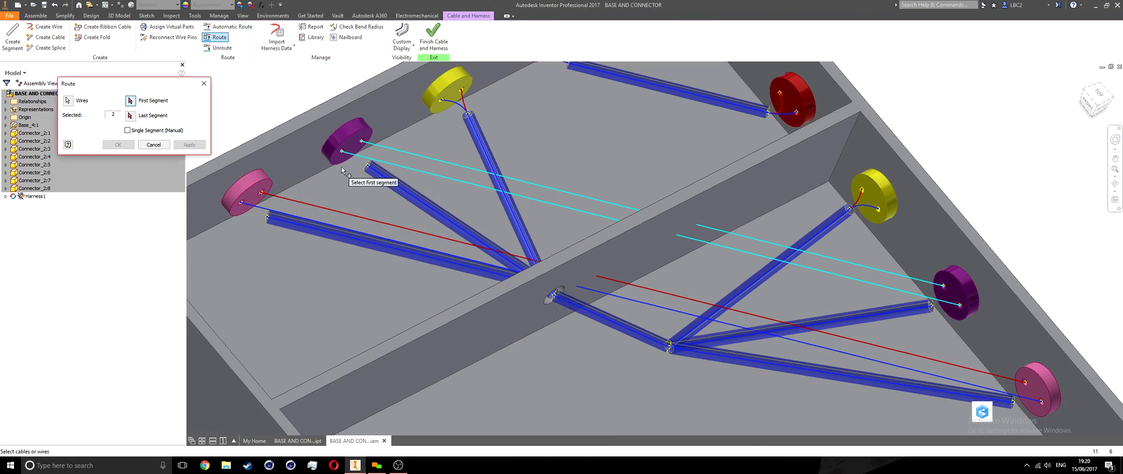
click(389, 183)
middle_drag(423, 202, 324, 151)
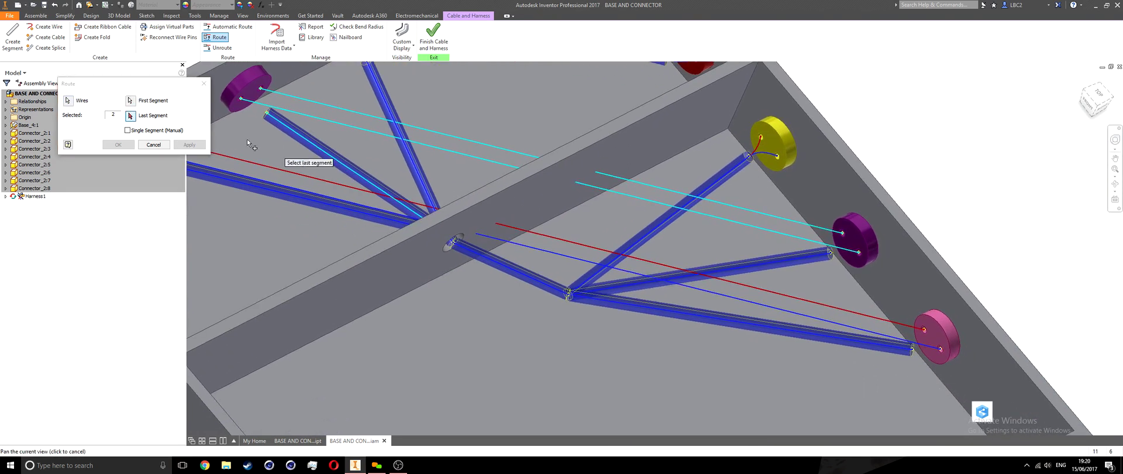
click(787, 259)
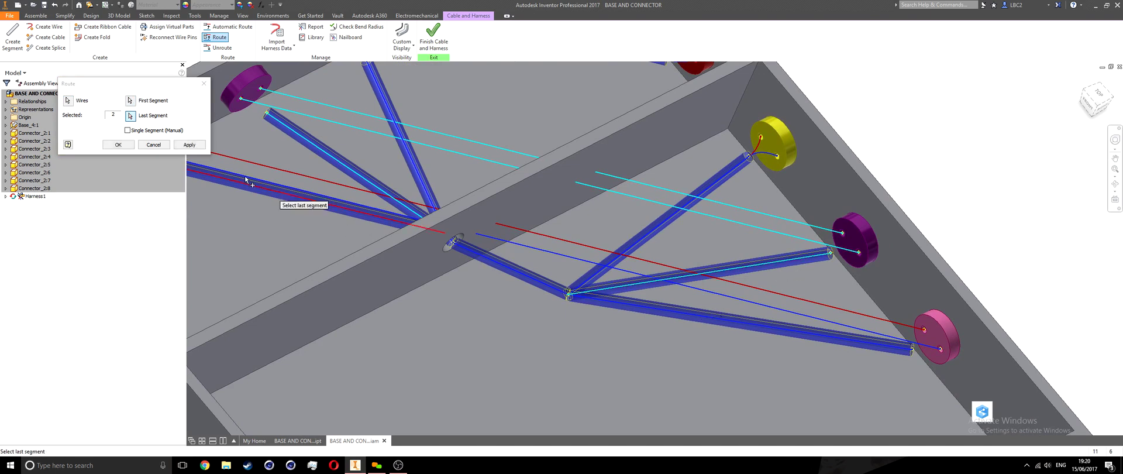
click(189, 144)
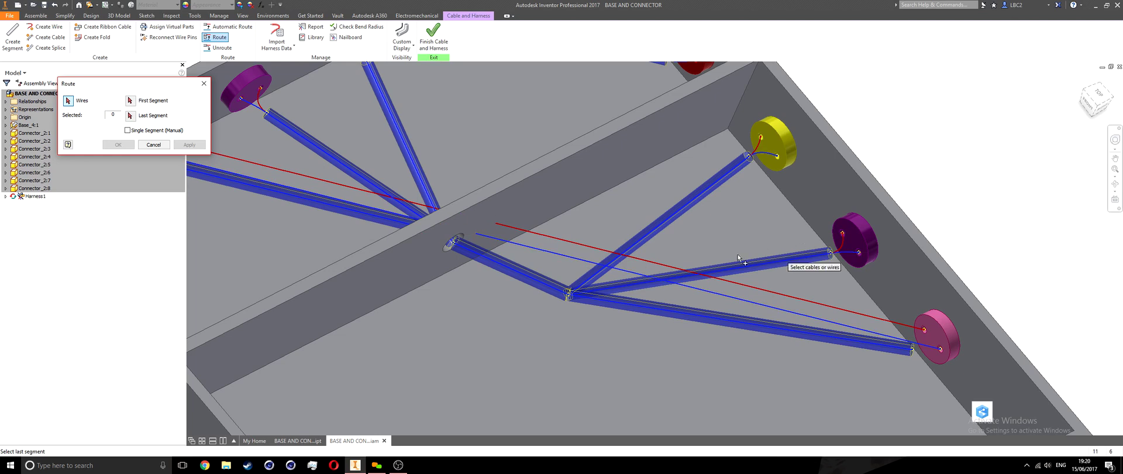
Route the two pink connector wires with the narrow compartment's pink branch as first segment and the wide compartment's pink branch as last.
middle_drag(420, 227, 613, 253)
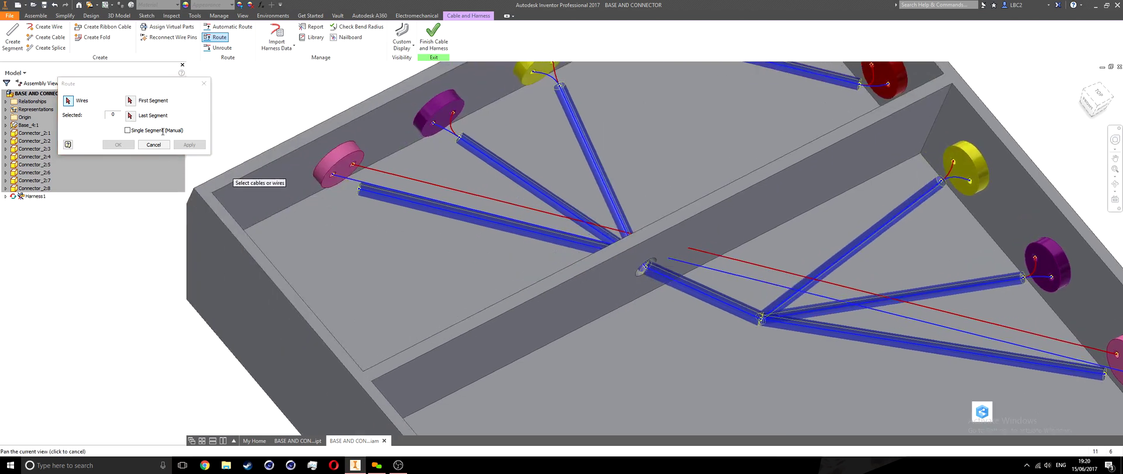
click(346, 178)
click(339, 180)
click(130, 101)
click(398, 203)
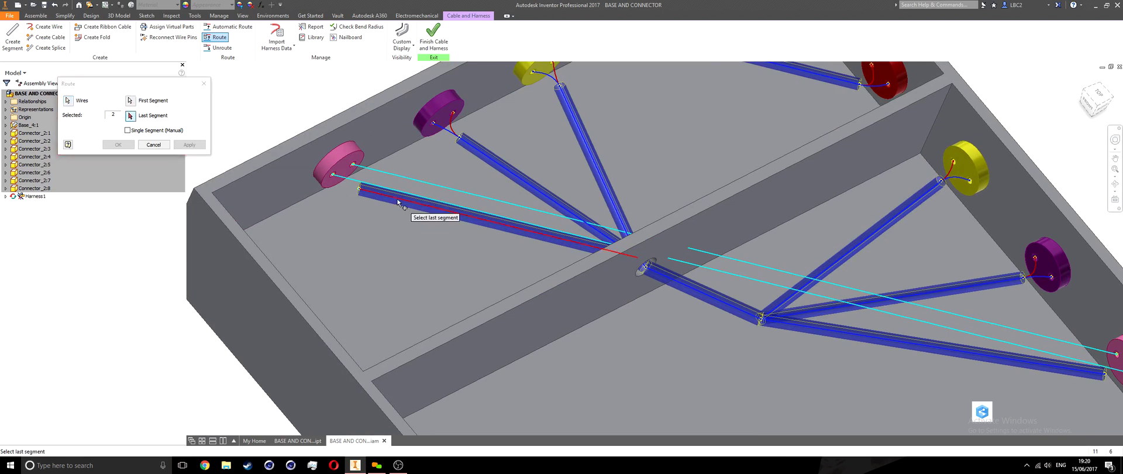
scroll(445, 234, down, 5)
scroll(511, 270, up, 5)
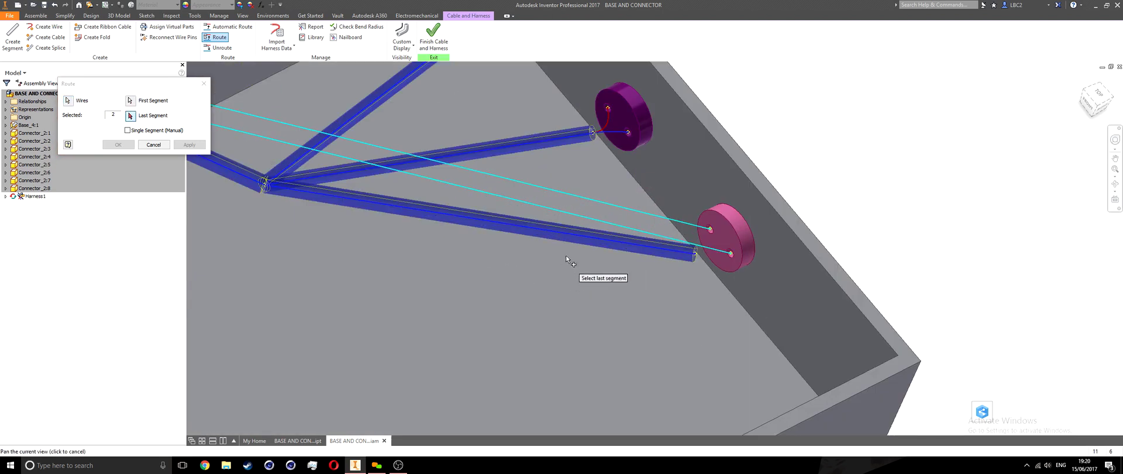
click(576, 235)
middle_drag(289, 224, 438, 252)
click(126, 146)
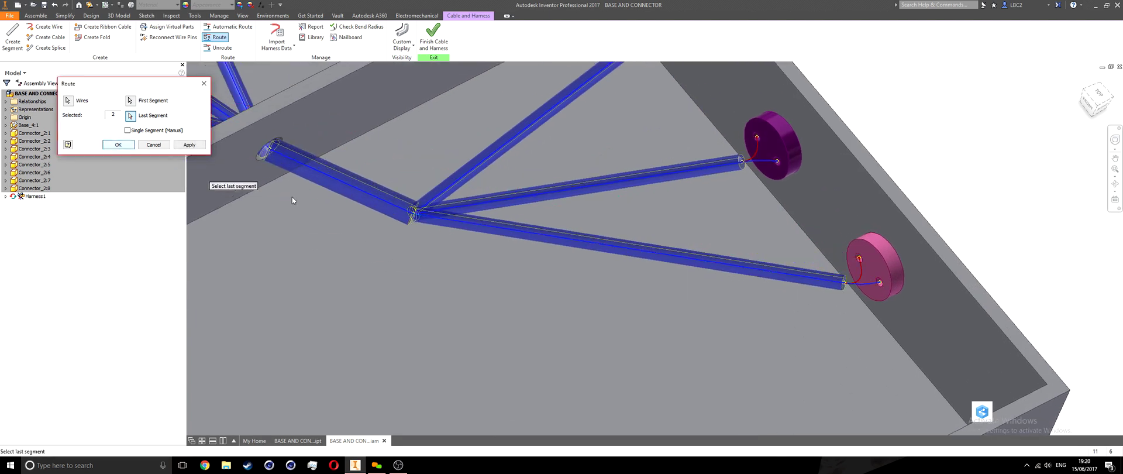
Examine the routed segments in both compartments, including the red connectors' segment and the trunk through the divider hole.
middle_drag(289, 191, 505, 274)
scroll(376, 241, down, 3)
scroll(398, 251, down, 3)
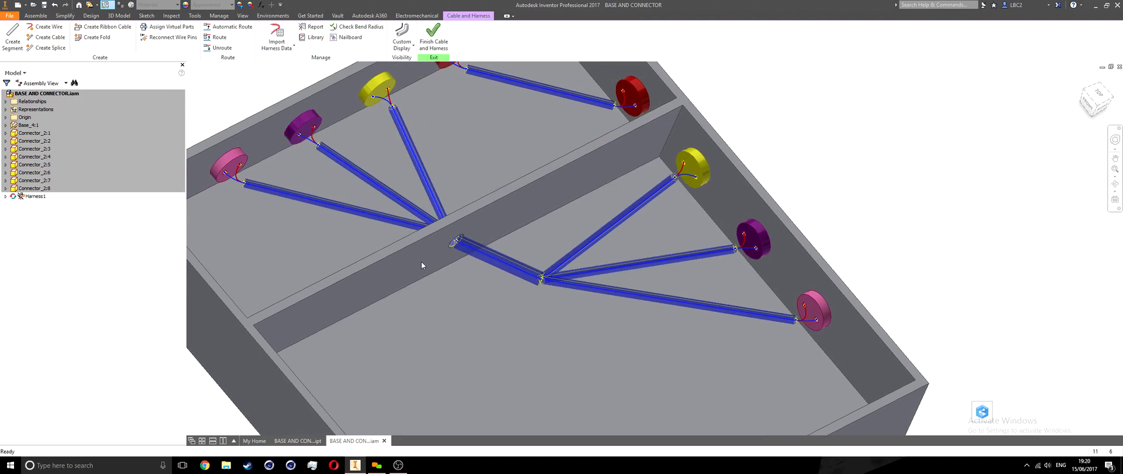
middle_drag(421, 261, 570, 259)
scroll(569, 258, up, 6)
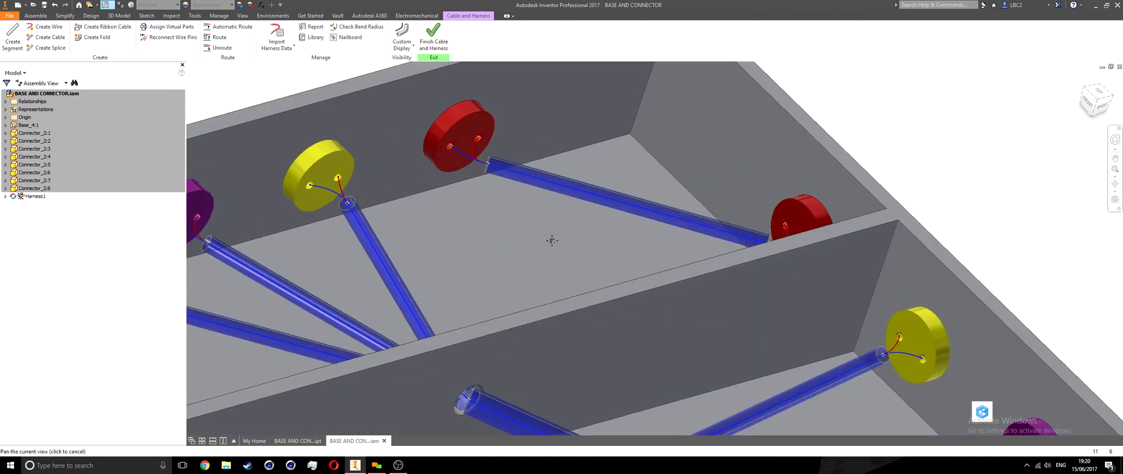
scroll(438, 147, up, 3)
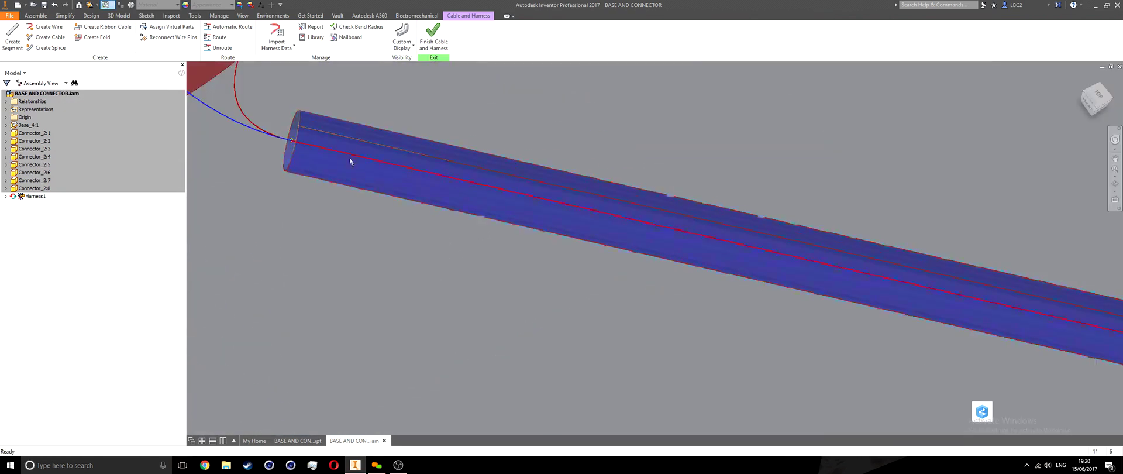
scroll(351, 162, down, 6)
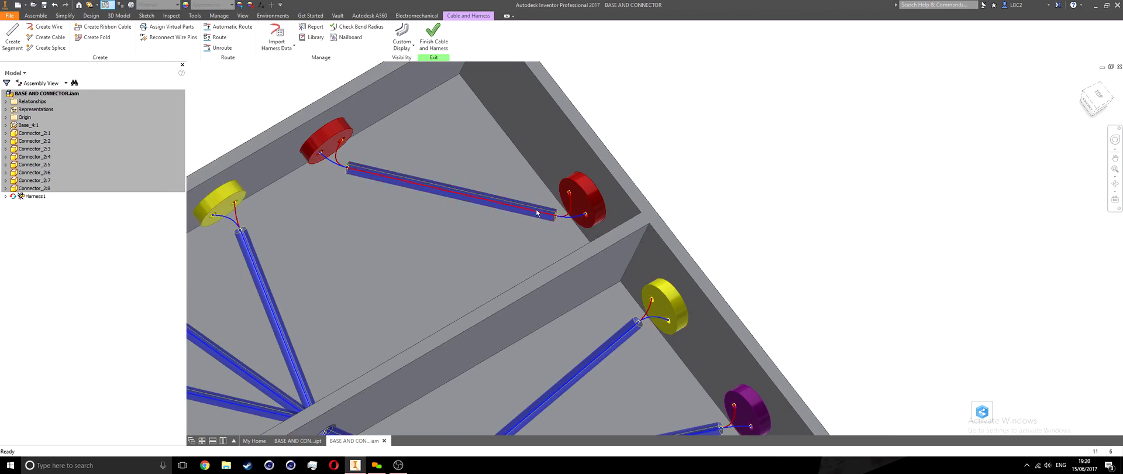
shift+middle_drag(493, 210, 445, 246)
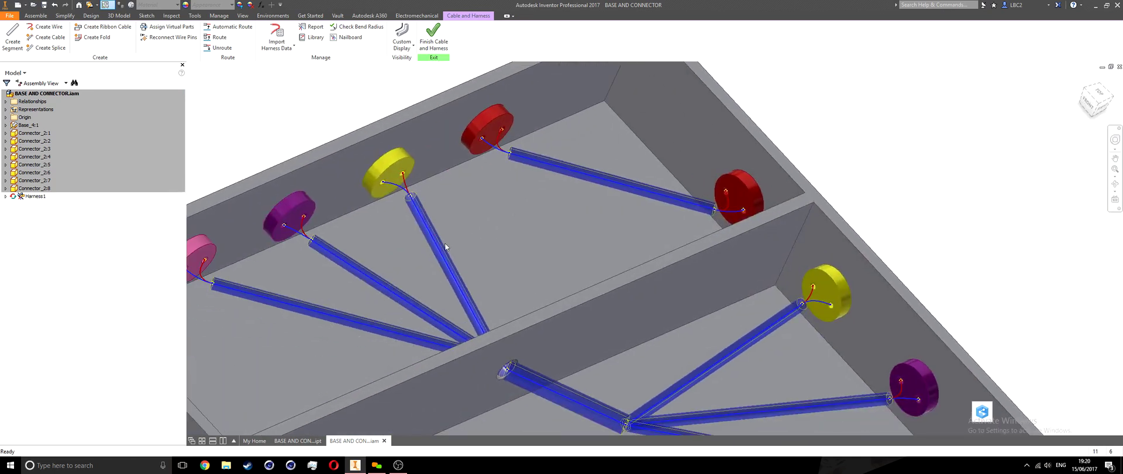
middle_drag(334, 318, 467, 332)
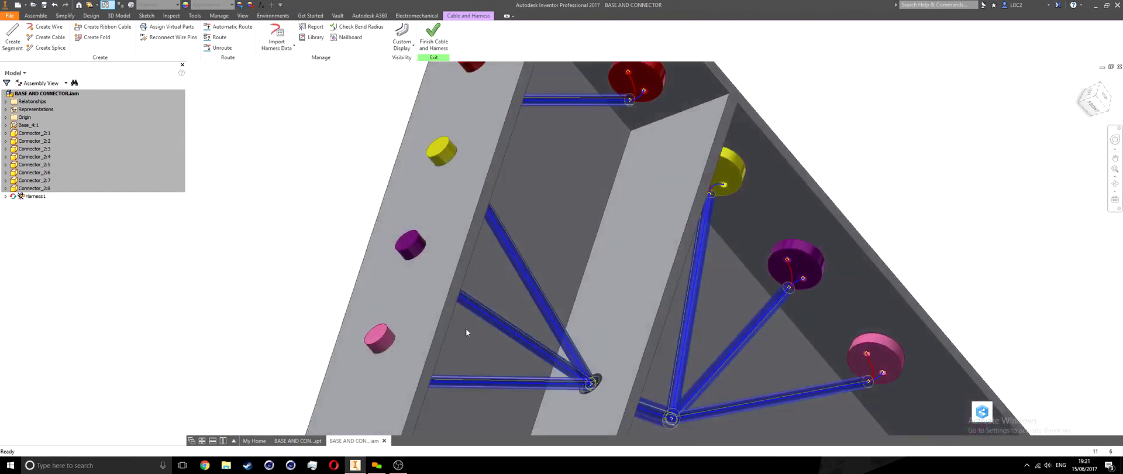
middle_drag(545, 381, 481, 353)
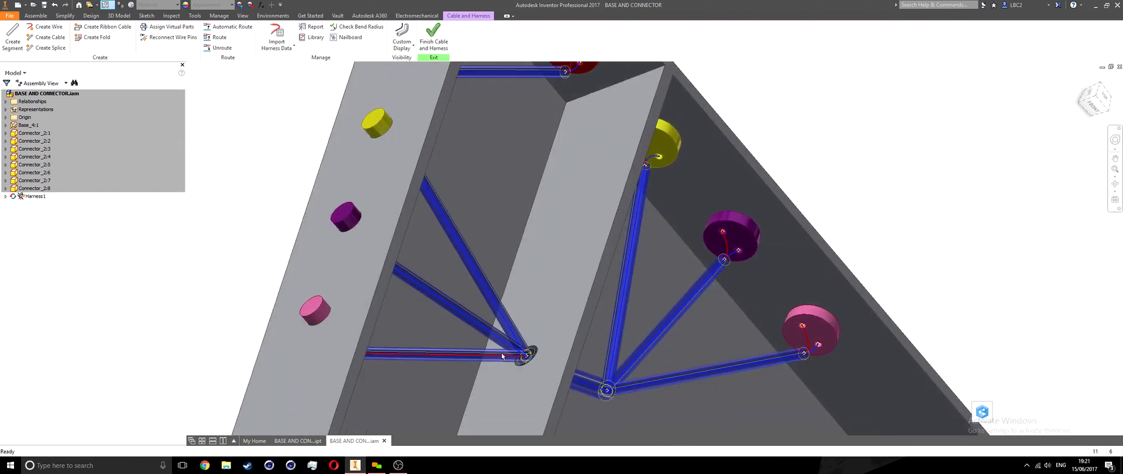
scroll(501, 353, down, 6)
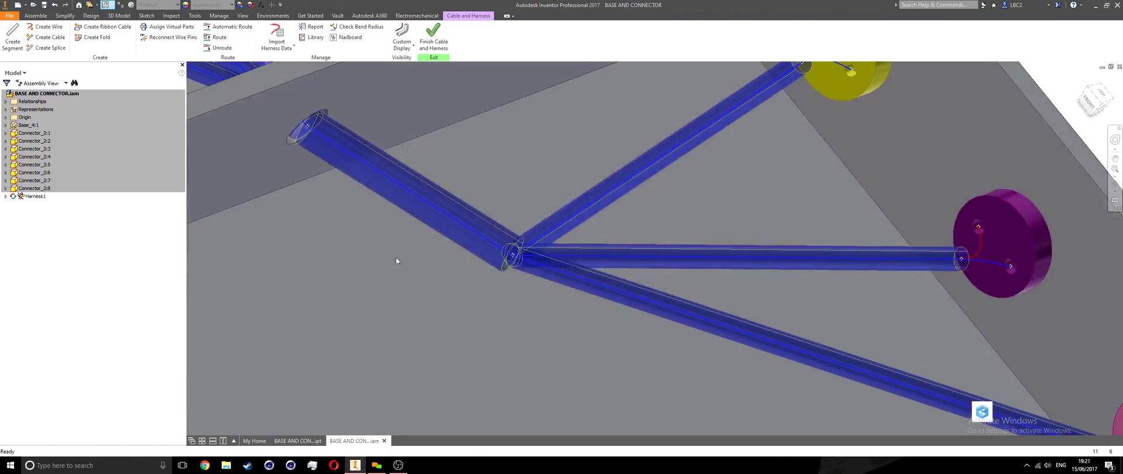
click(350, 161)
shift+middle_drag(360, 227, 402, 265)
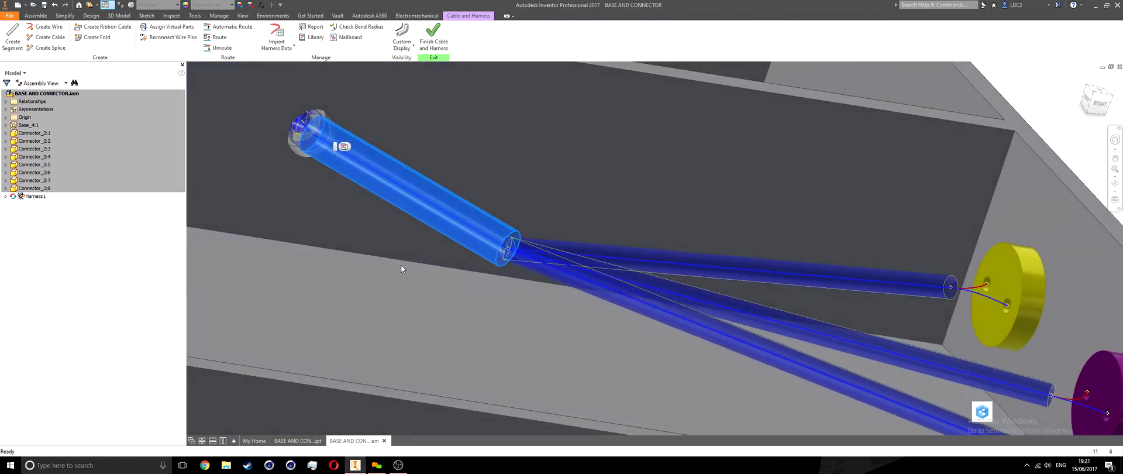
scroll(387, 269, up, 4)
scroll(368, 279, down, 2)
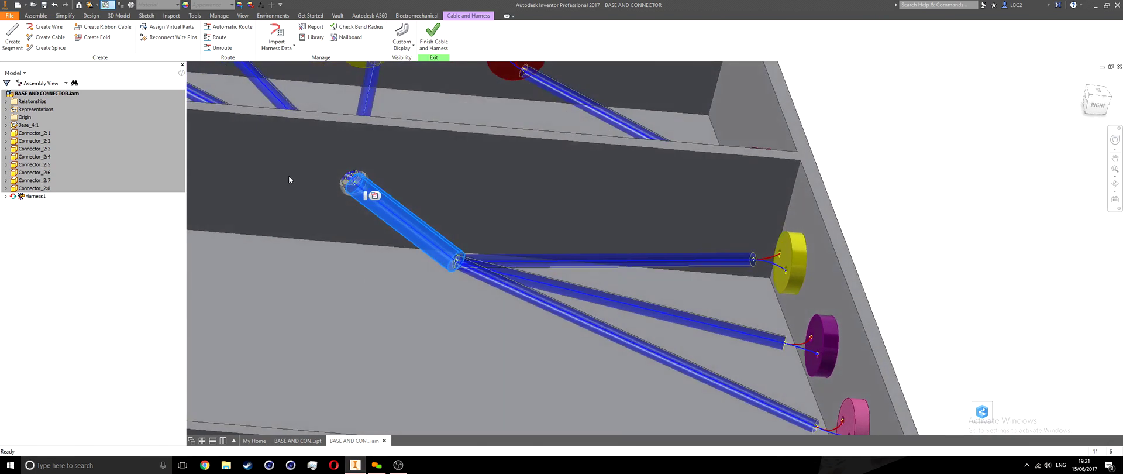
key(Escape)
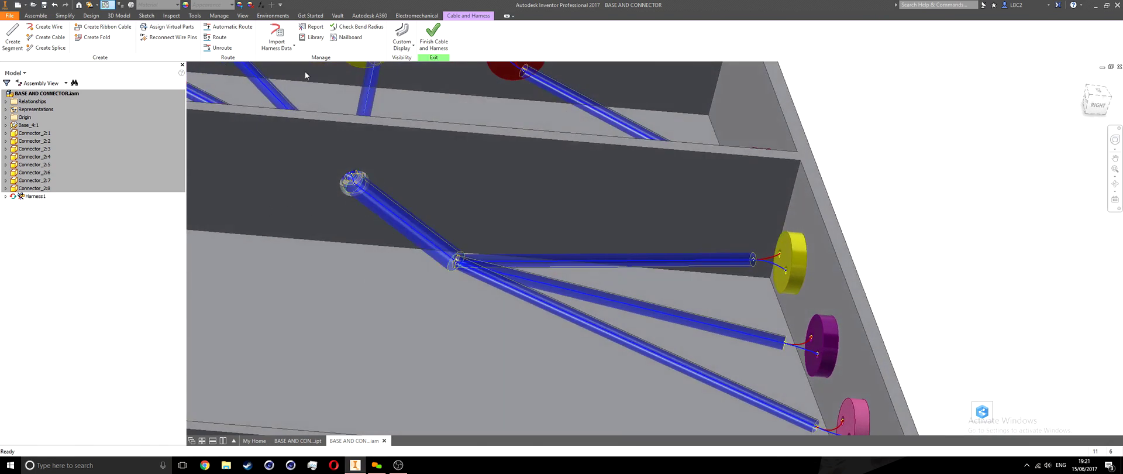
Look up the properties of the Belden wire 9916-BLU in the Cable & Harness Library.
click(311, 38)
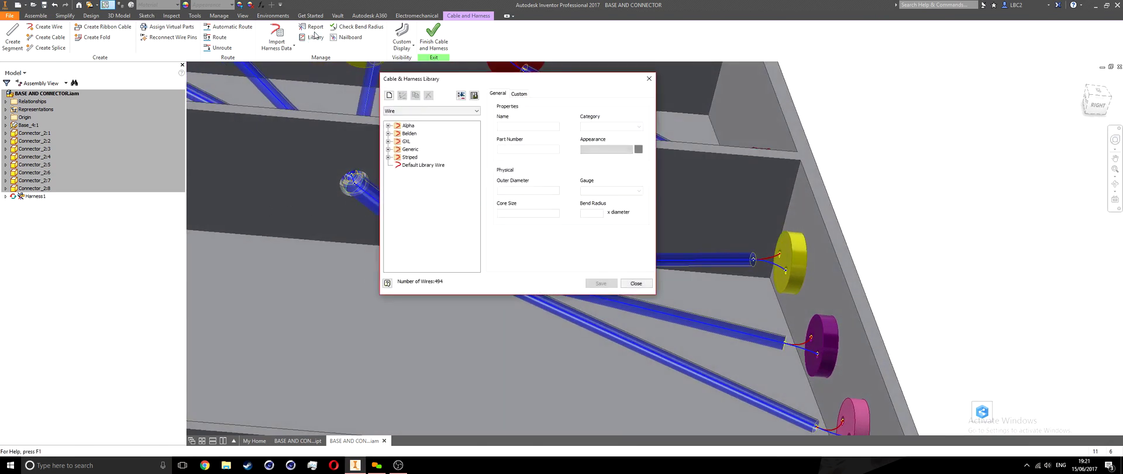
click(388, 134)
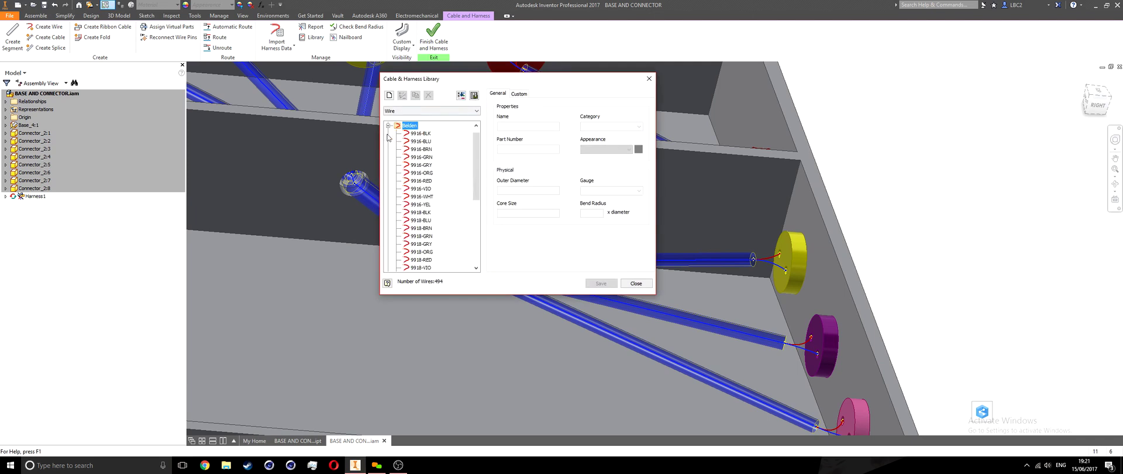
click(427, 140)
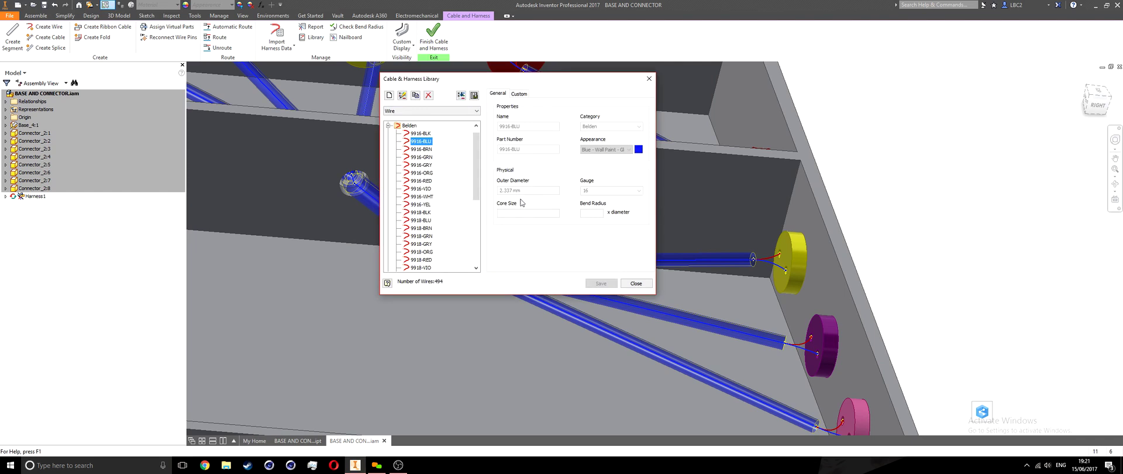
click(636, 283)
Switch the harness visibility to Rendered Display.
scroll(426, 233, up, 3)
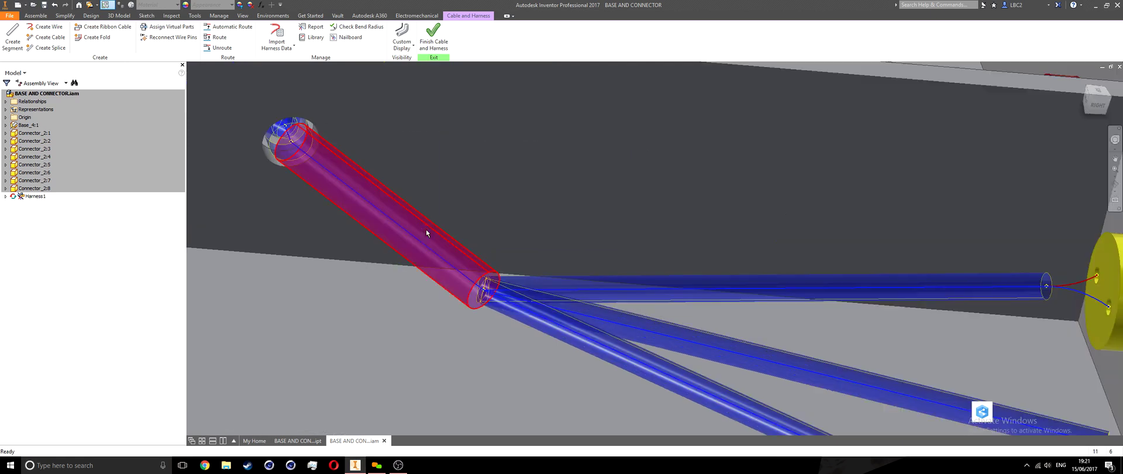
scroll(393, 228, down, 5)
scroll(387, 233, up, 2)
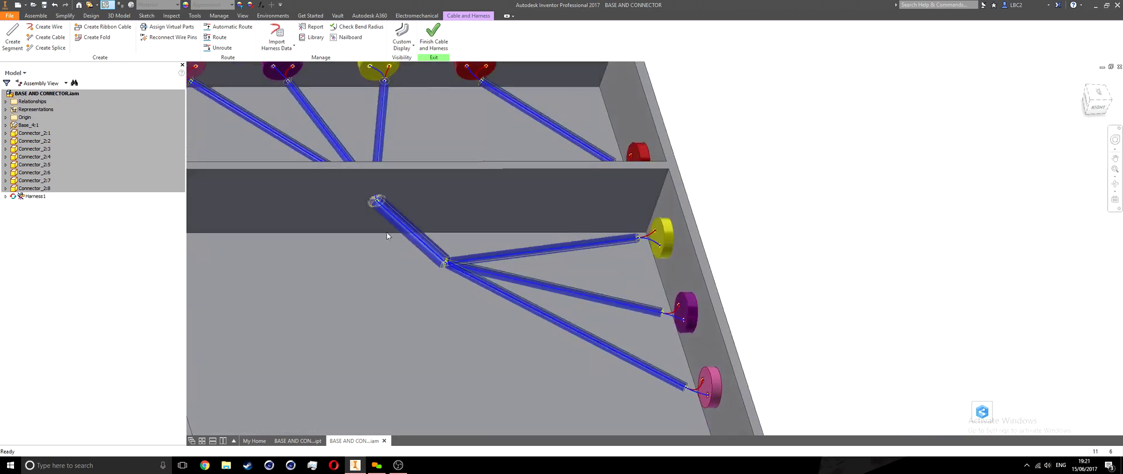
shift+middle_drag(474, 252, 433, 222)
scroll(385, 204, up, 2)
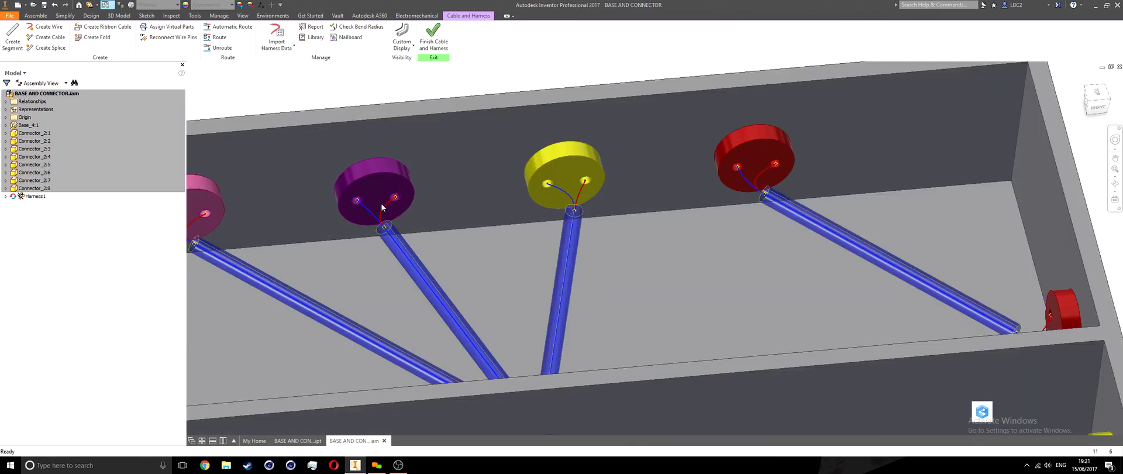
scroll(376, 218, down, 4)
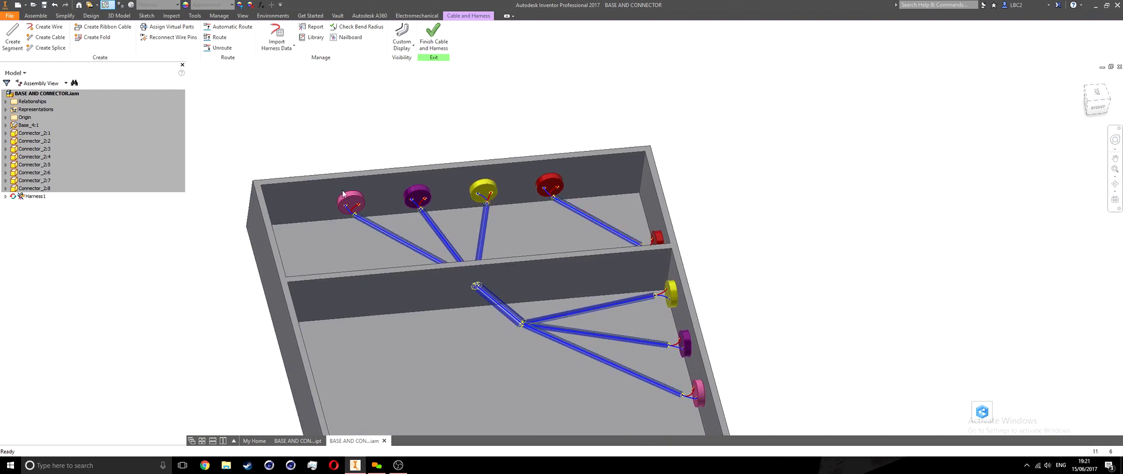
click(398, 50)
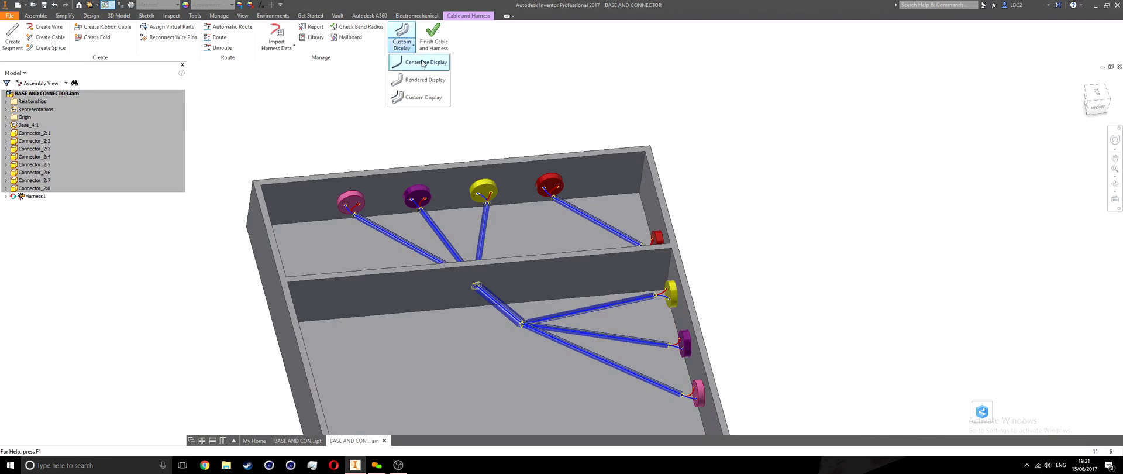
click(421, 76)
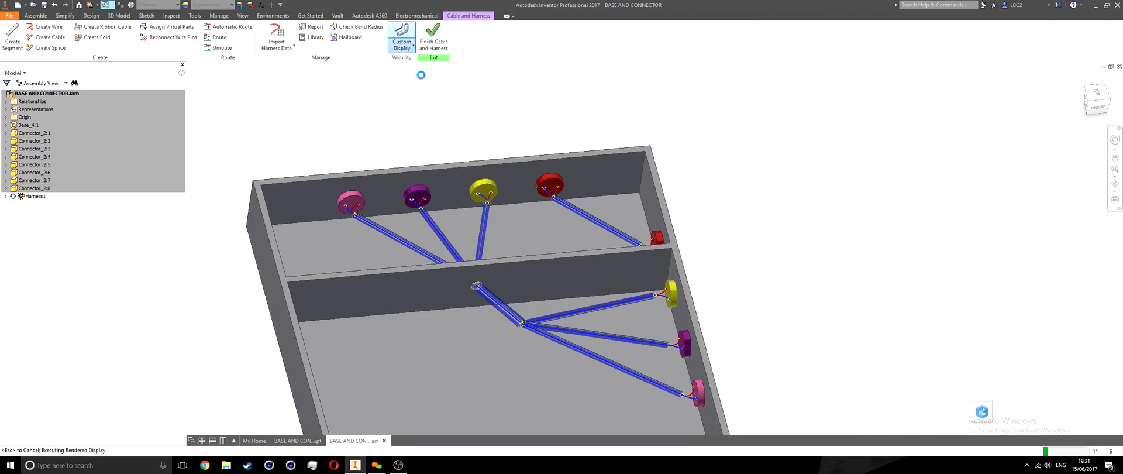
Examine the rendered wires at the connectors and along the branches in both compartments.
scroll(357, 214, up, 5)
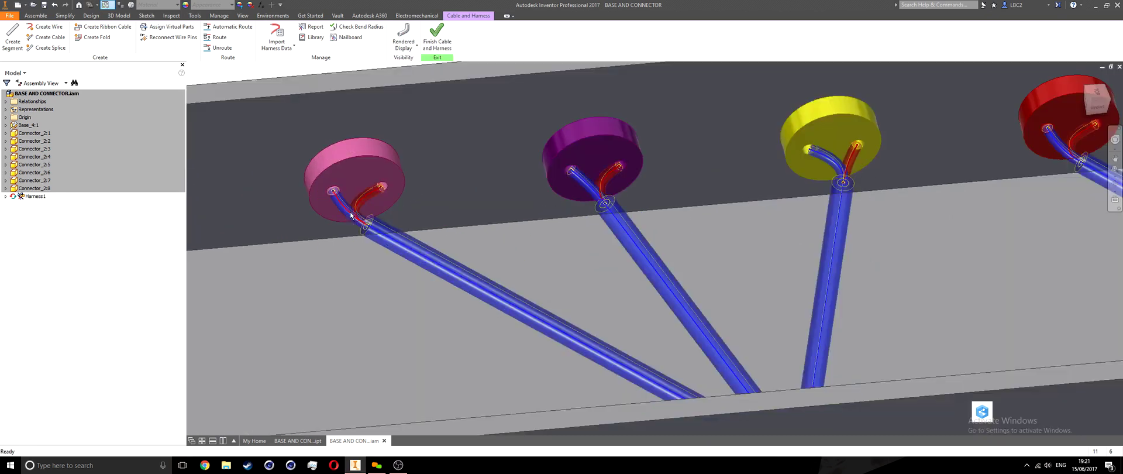
scroll(369, 211, up, 3)
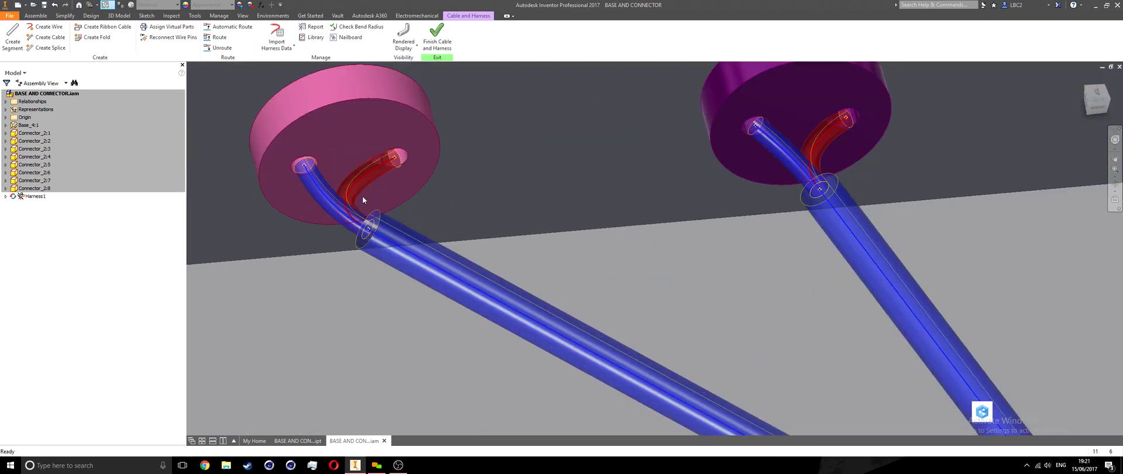
scroll(370, 176, down, 6)
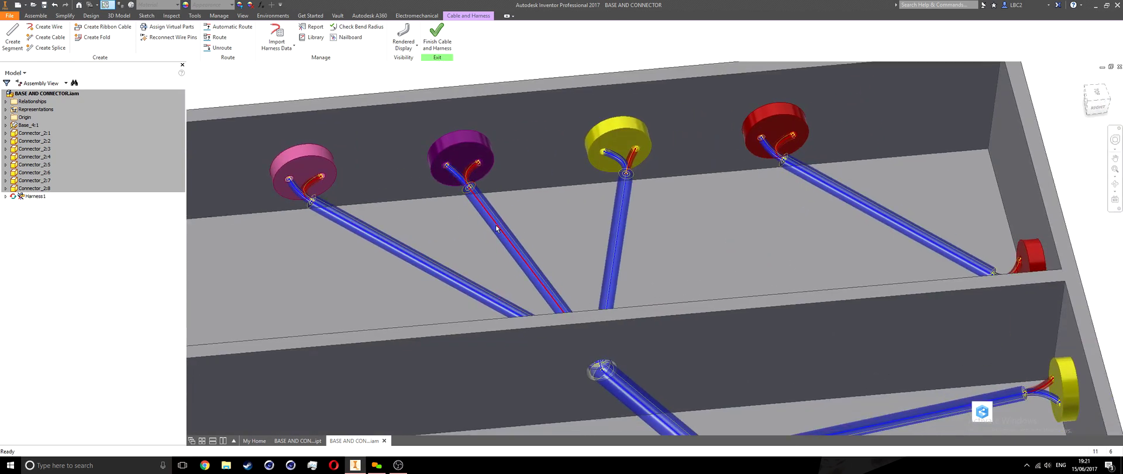
middle_drag(513, 247, 465, 214)
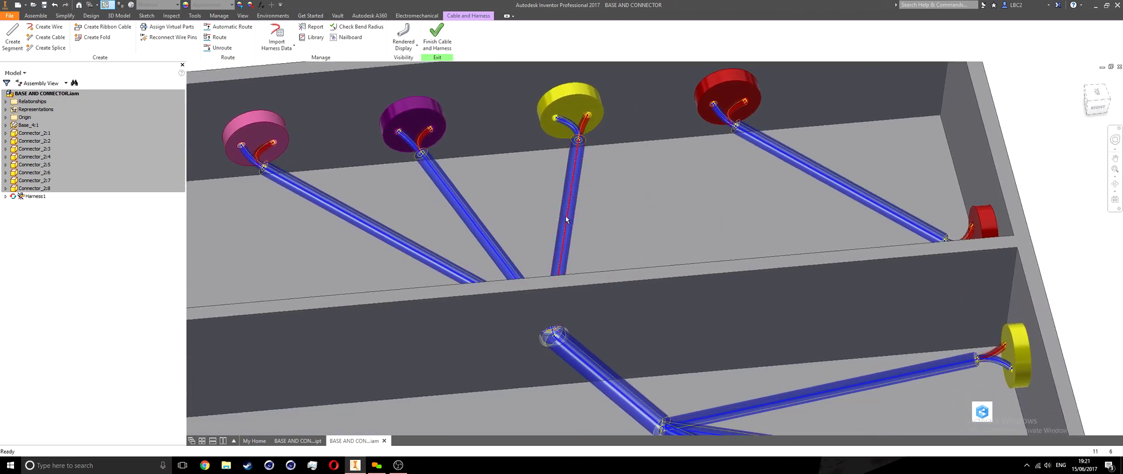
scroll(767, 153, down, 5)
scroll(671, 237, up, 5)
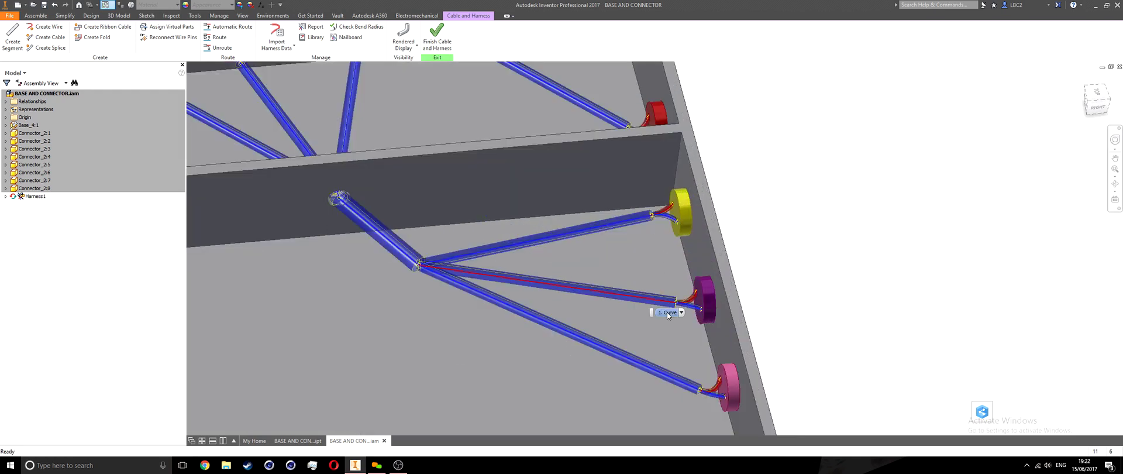
middle_drag(324, 275, 430, 304)
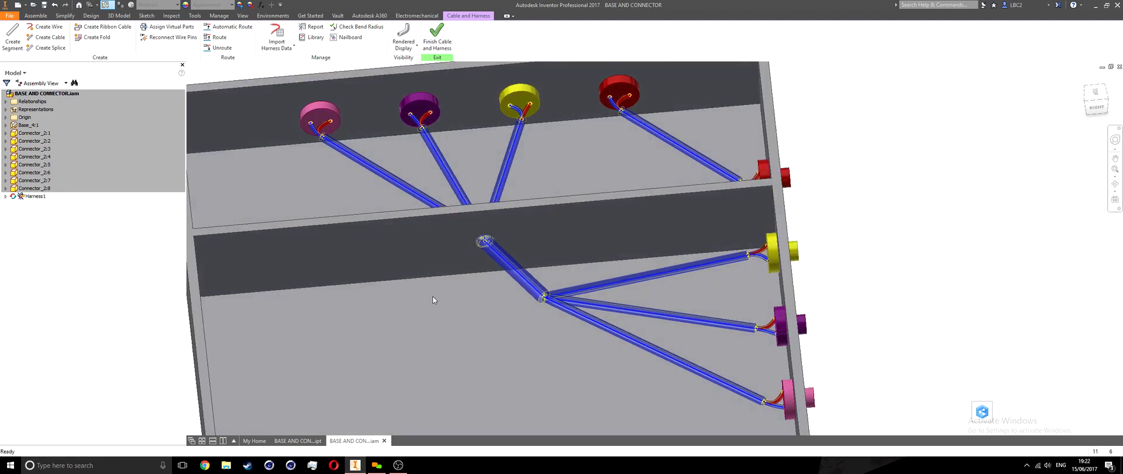
middle_drag(390, 230, 335, 272)
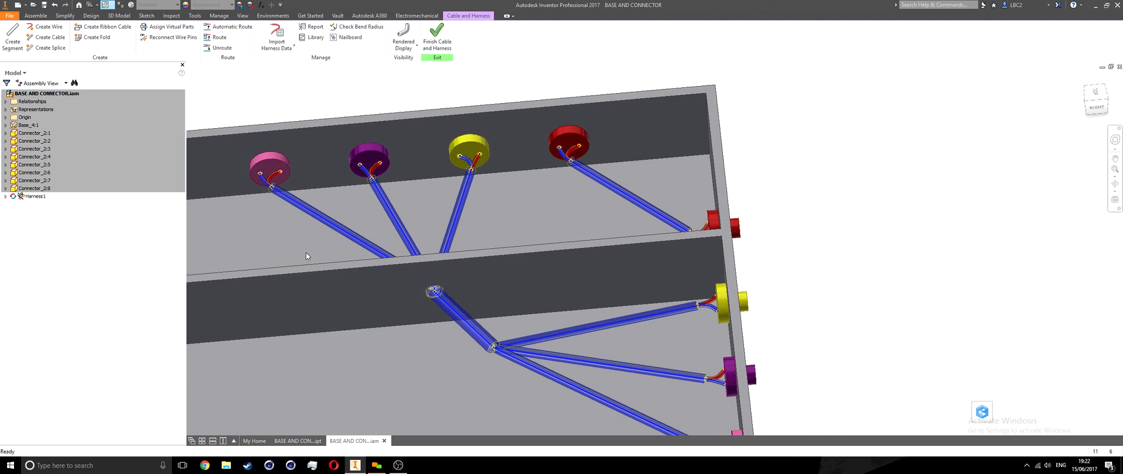
Unroute the two purple connector wires from all segments.
click(218, 48)
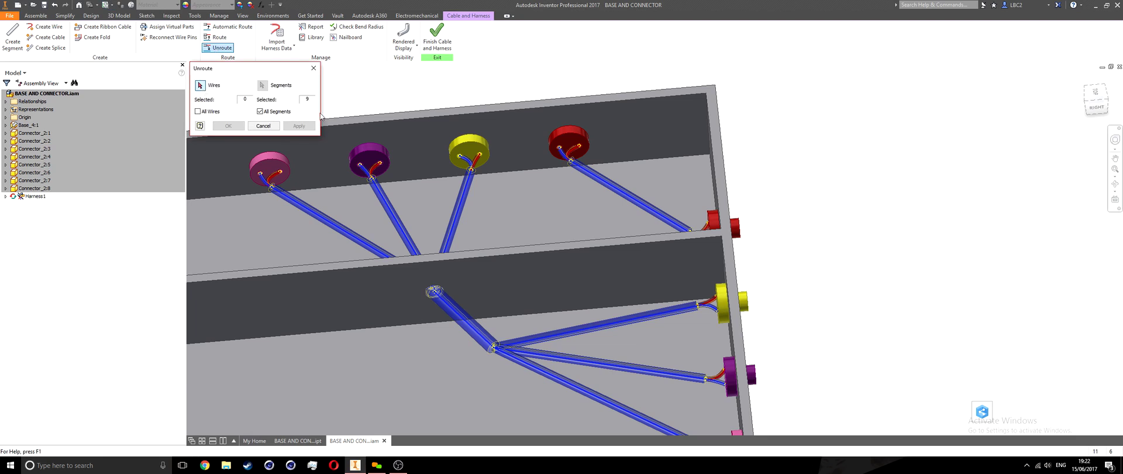
click(379, 169)
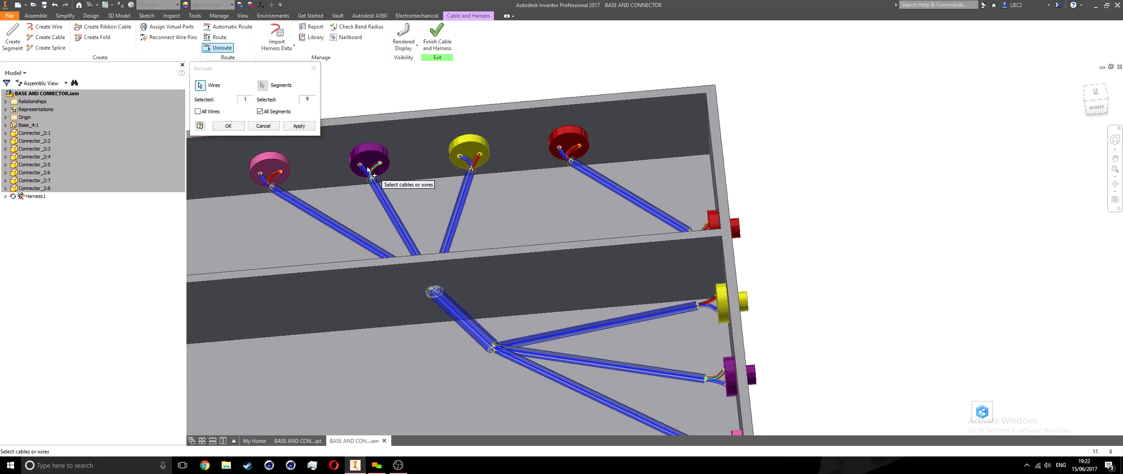
click(366, 170)
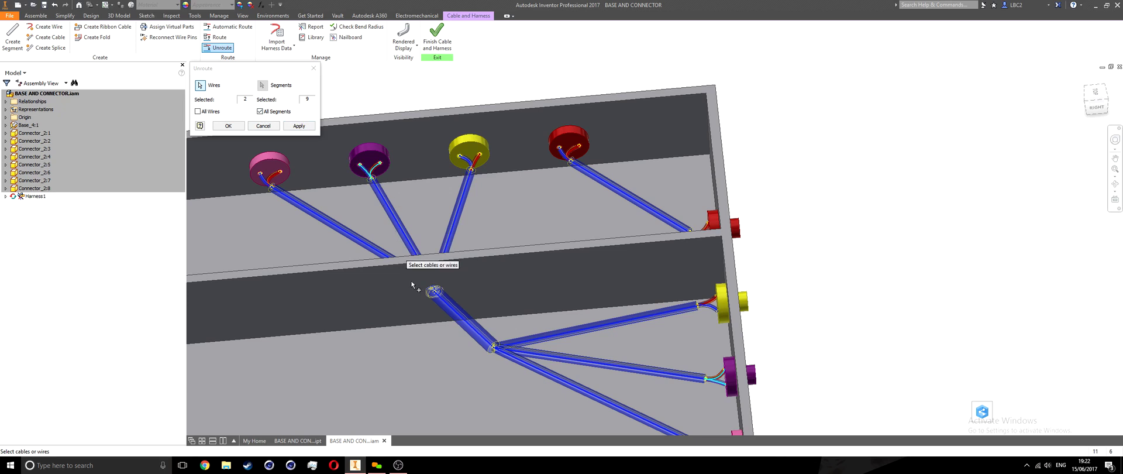
click(294, 127)
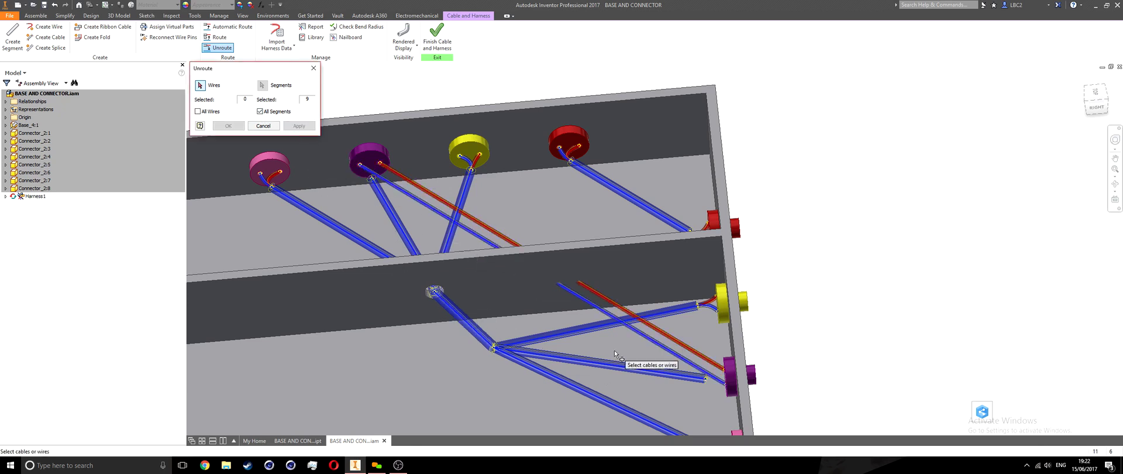
Unroute all wires from all segments of the harness.
click(199, 112)
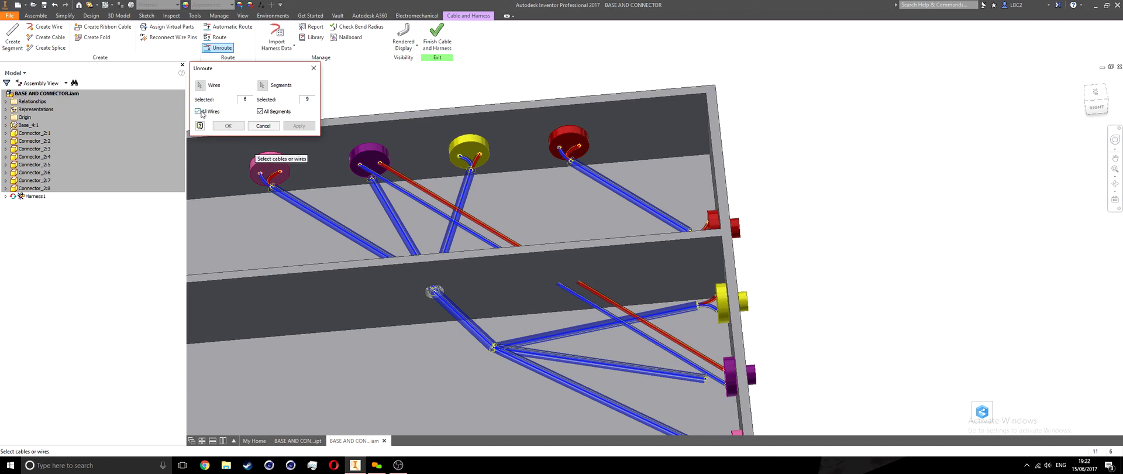
click(231, 127)
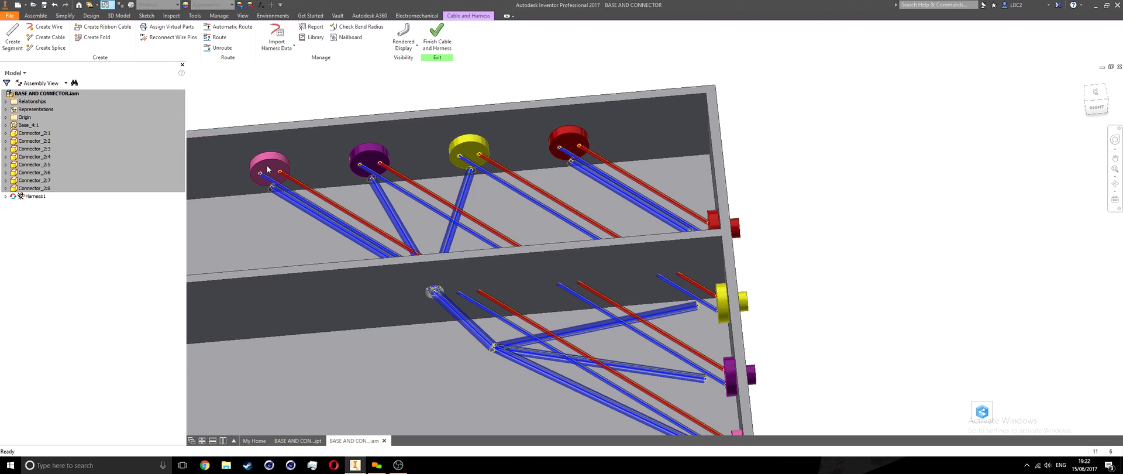
Automatically route all unrouted wires through the harness segments.
shift+middle_drag(250, 133, 378, 213)
shift+middle_drag(405, 285, 404, 334)
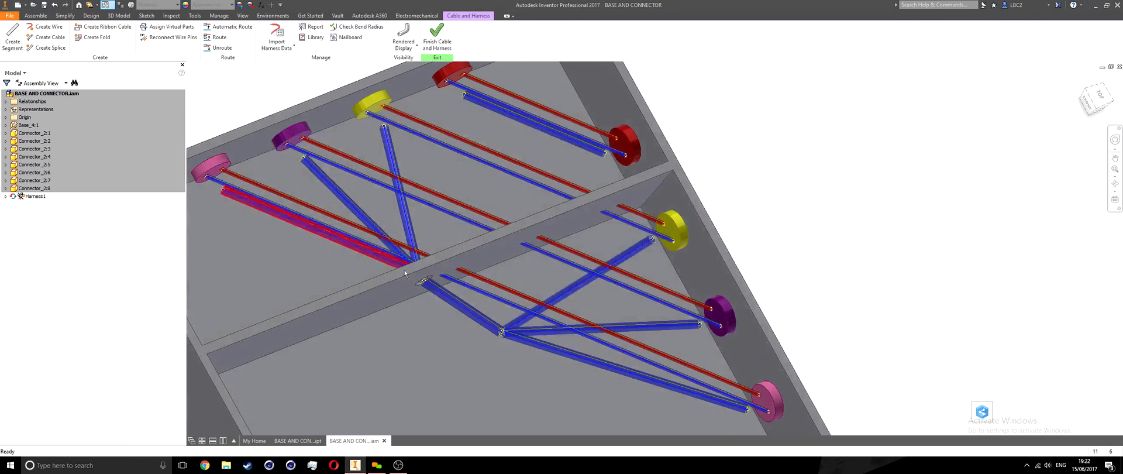
click(235, 29)
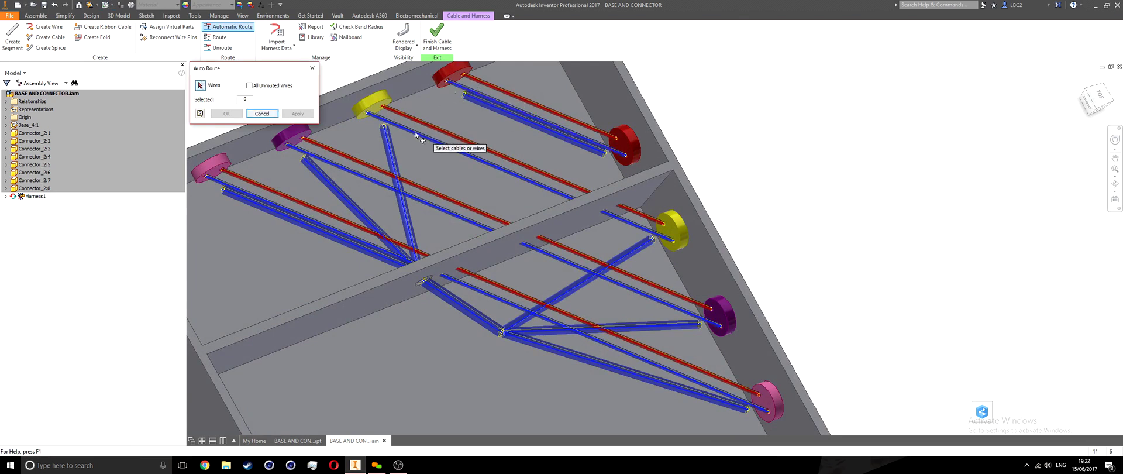
click(249, 86)
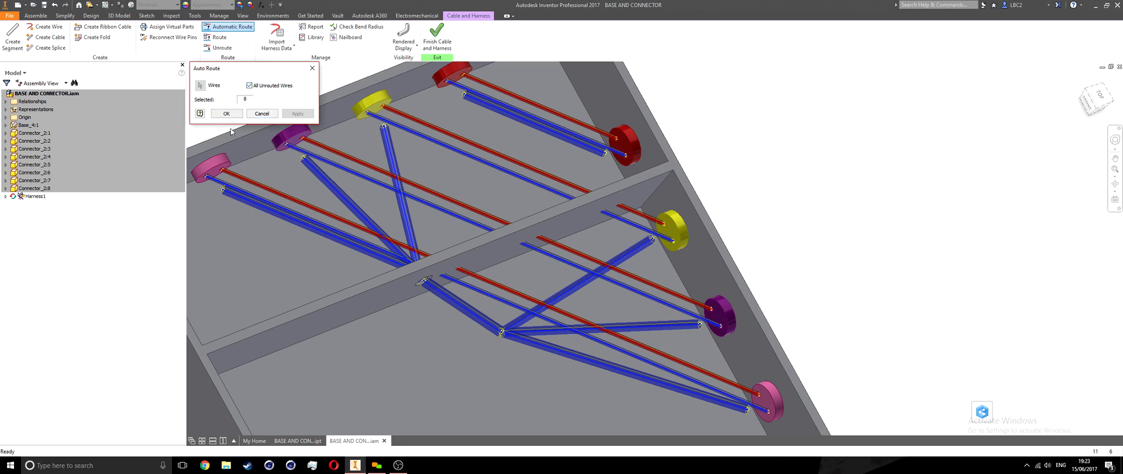
click(227, 114)
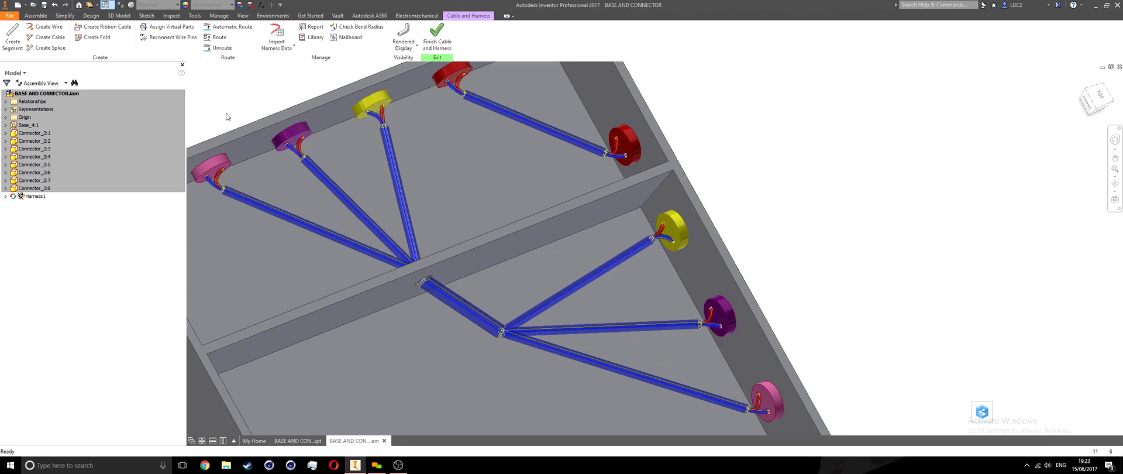
Examine the routed wires at the connectors and along the branches on both sides of the dividing wall.
shift+middle_drag(447, 308, 398, 300)
scroll(398, 299, down, 2)
scroll(461, 192, up, 5)
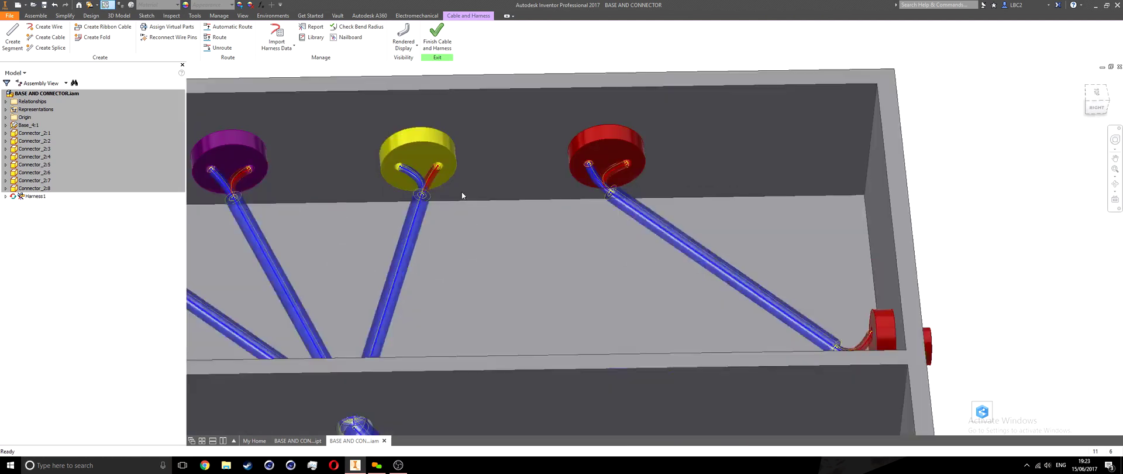
scroll(377, 171, down, 2)
middle_drag(377, 172, 444, 201)
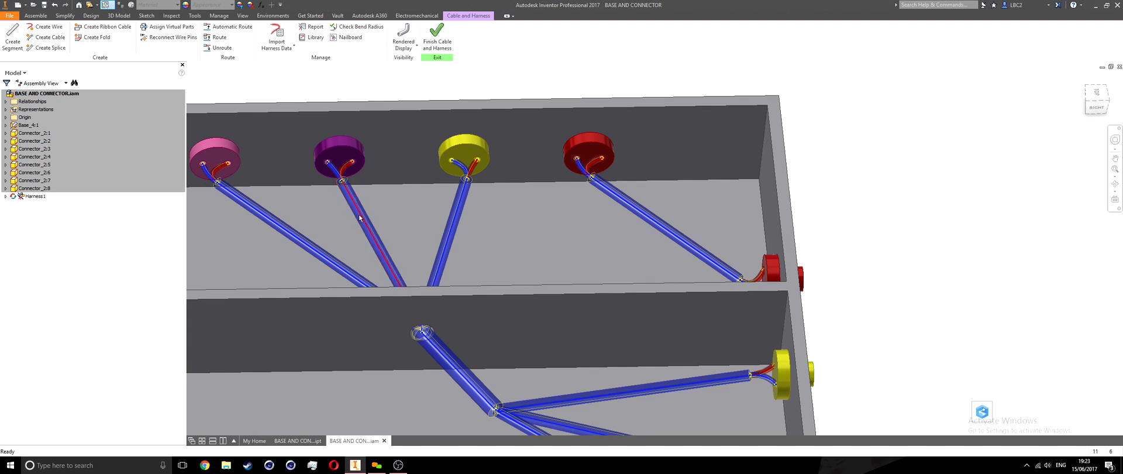
middle_drag(328, 177, 408, 199)
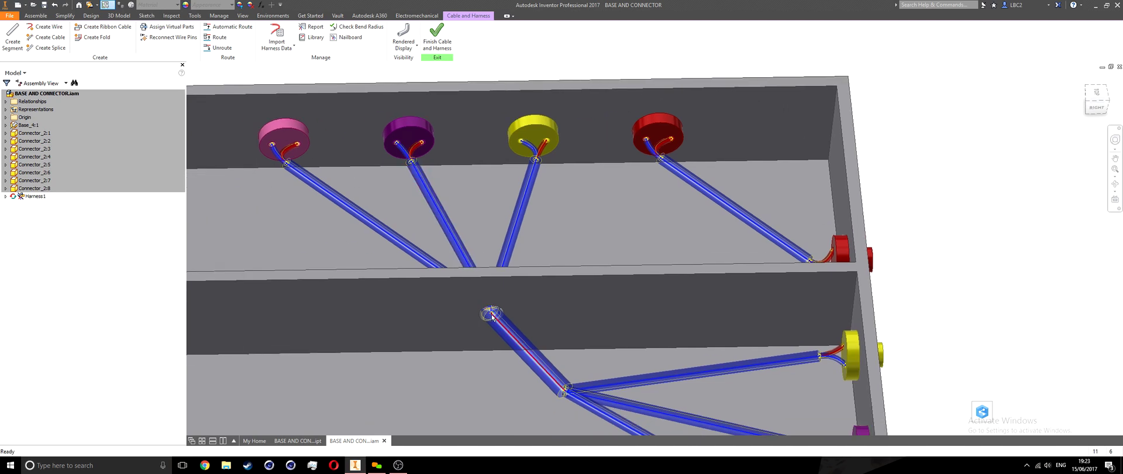
scroll(493, 317, up, 2)
scroll(549, 348, up, 3)
shift+middle_drag(499, 333, 564, 346)
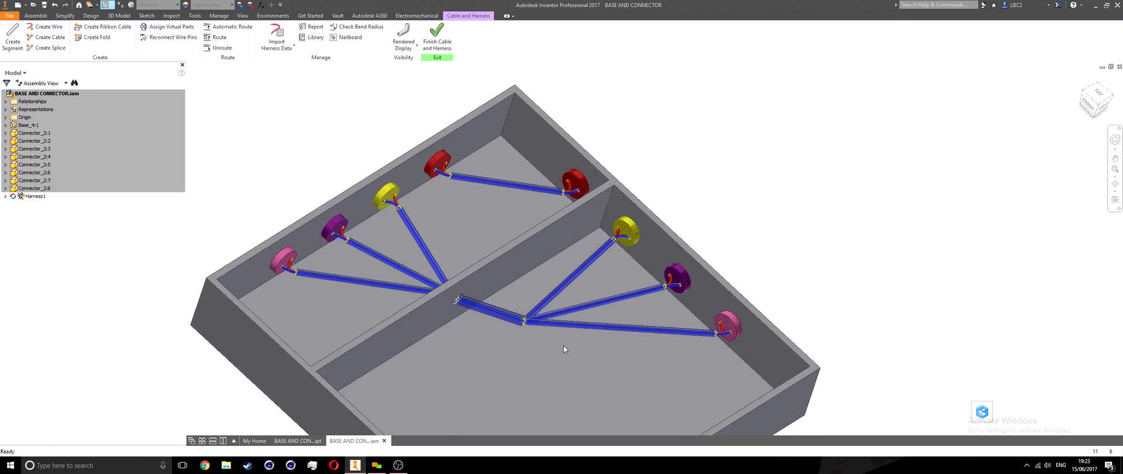
Create a nailboard drawing of the harness from the Standard.idw template.
click(340, 38)
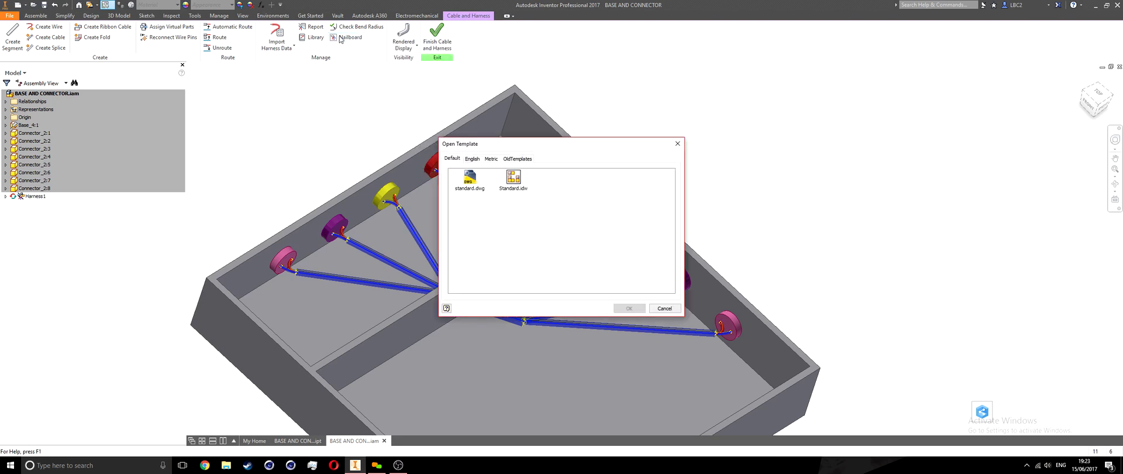
click(516, 179)
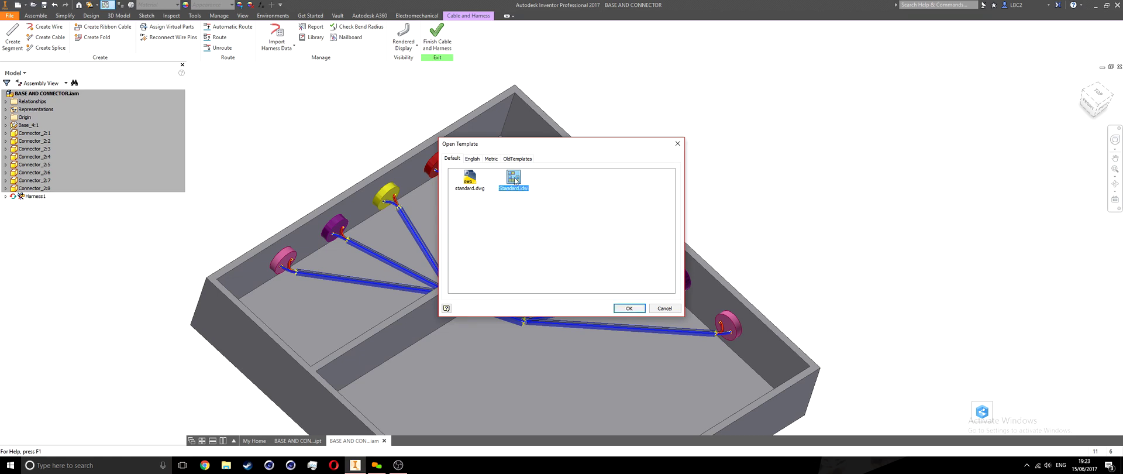
click(629, 308)
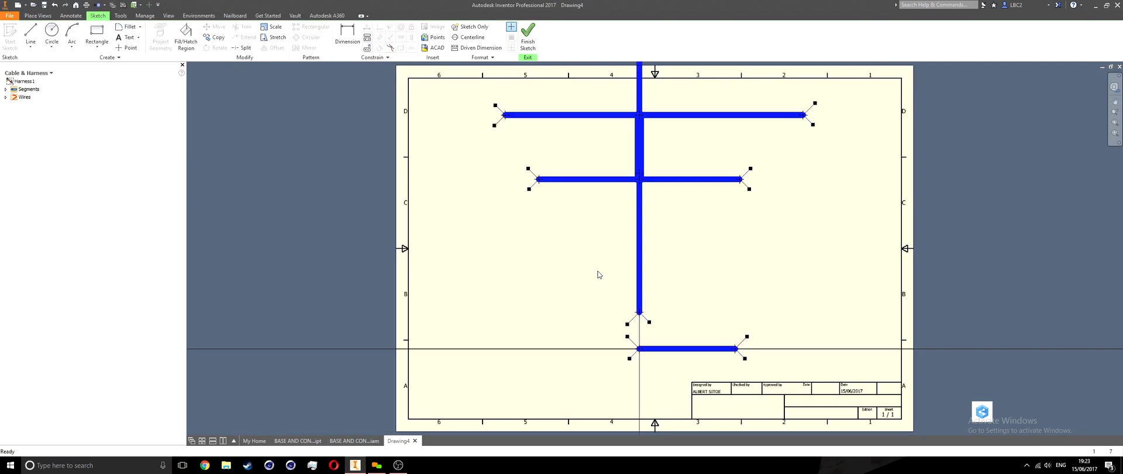
Reposition the two fanned wire ends at the right end of the nailboard's upper horizontal segment closer together.
scroll(599, 249, down, 3)
middle_drag(591, 282, 474, 271)
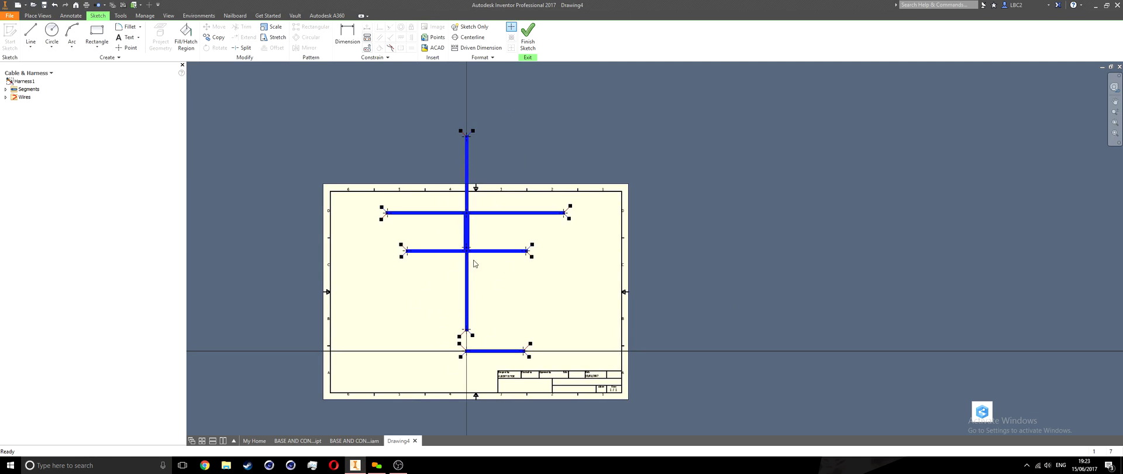
scroll(473, 275, down, 4)
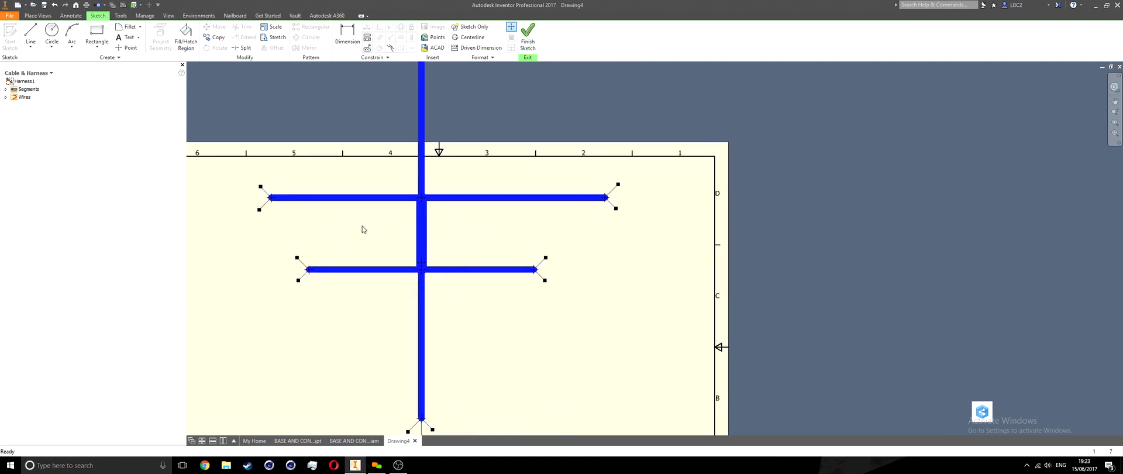
middle_drag(366, 201, 365, 273)
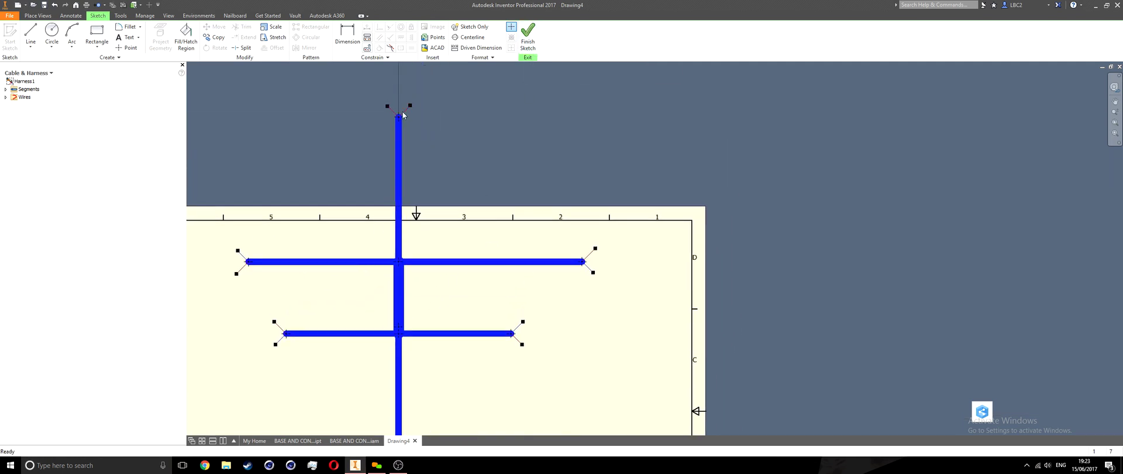
scroll(548, 248, down, 5)
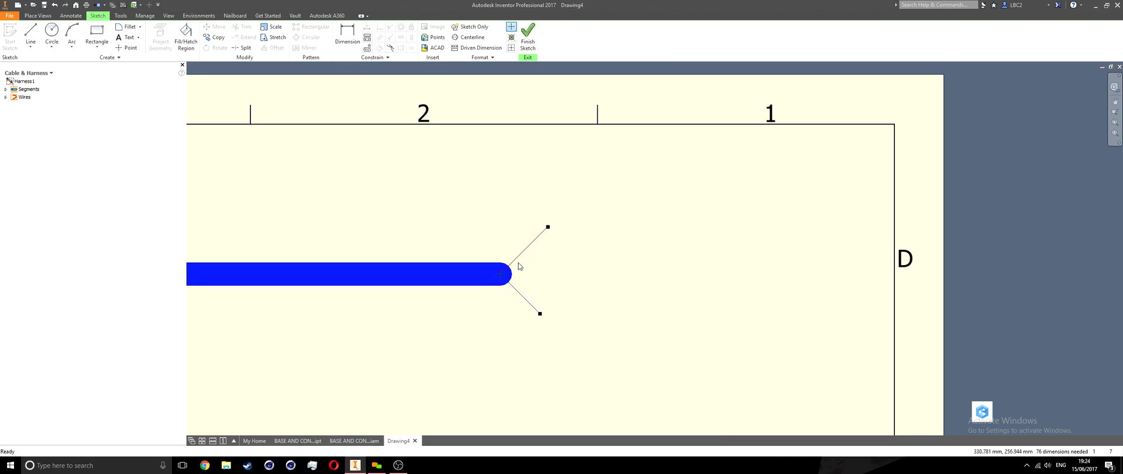
click(547, 227)
right_click(584, 237)
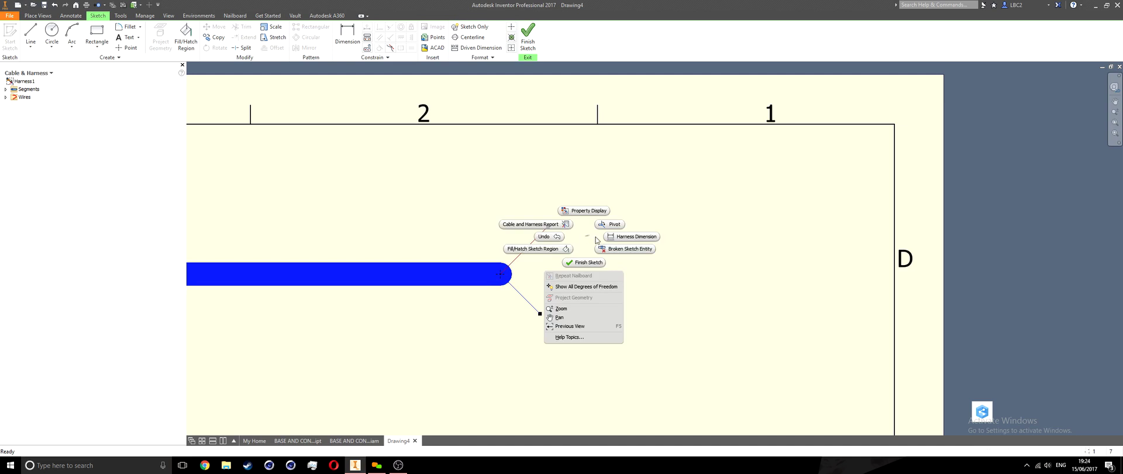
key(Escape)
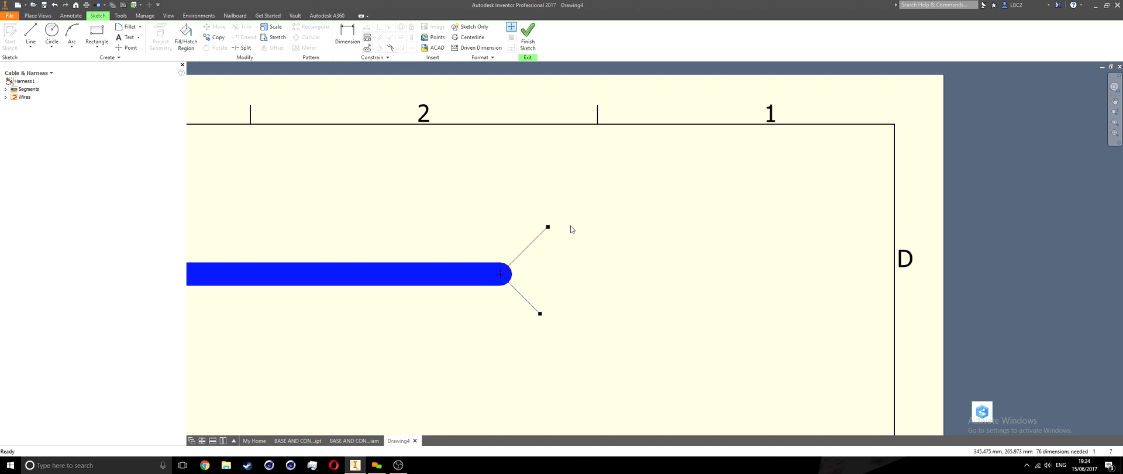
mouse_move(549, 229)
mouse_down()
mouse_move(559, 240)
mouse_move(535, 189)
mouse_move(578, 224)
mouse_move(556, 235)
mouse_up()
drag(540, 315, 591, 251)
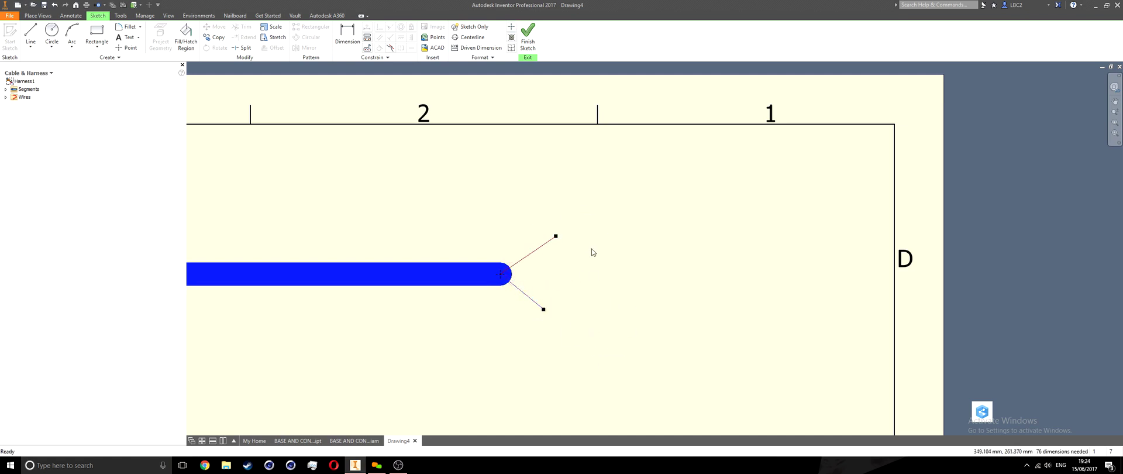
Fan in the two wires at the right end of the upper horizontal segment.
right_click(501, 280)
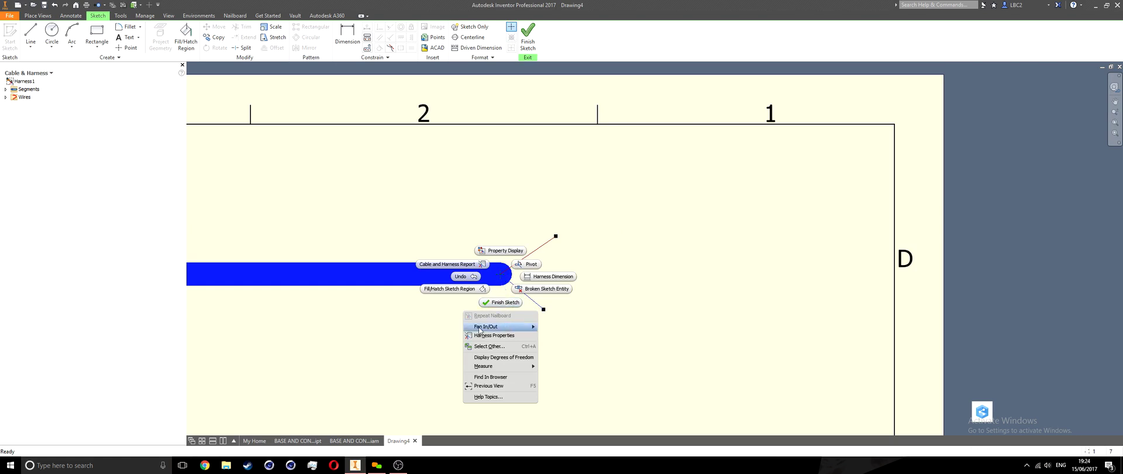
mouse_move(509, 331)
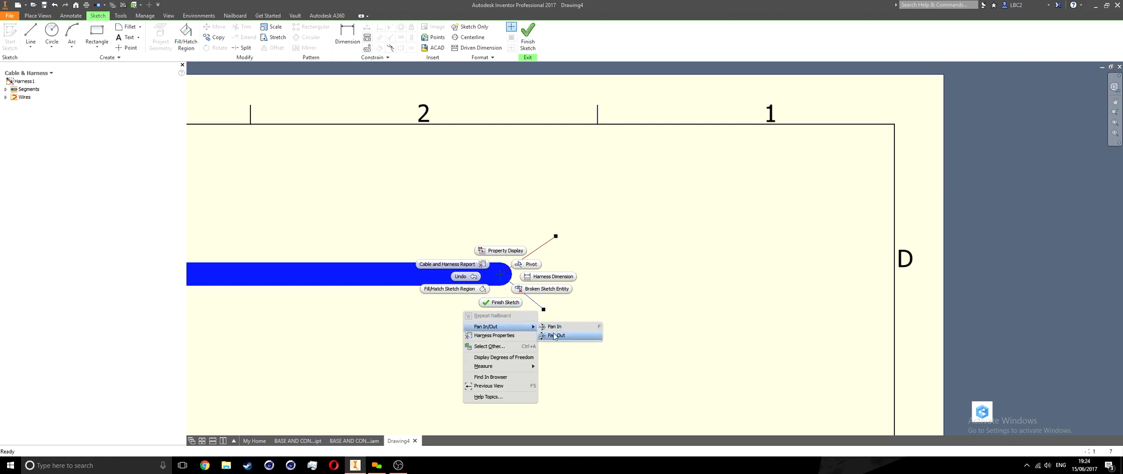
click(675, 275)
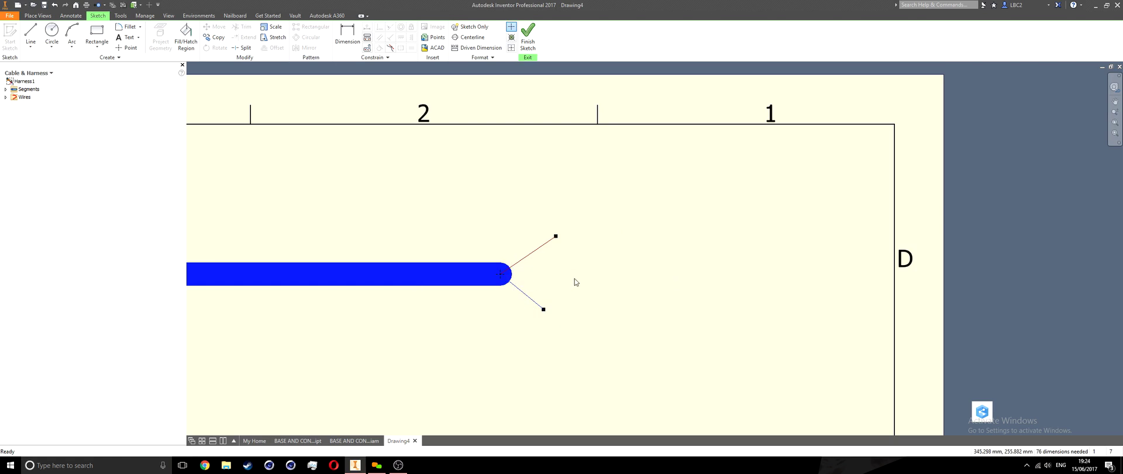
right_click(503, 275)
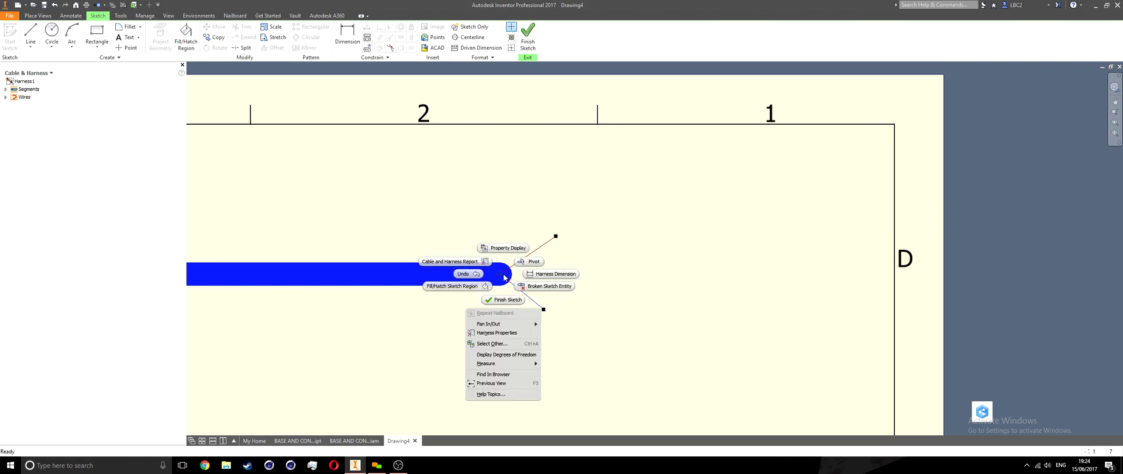
mouse_move(506, 325)
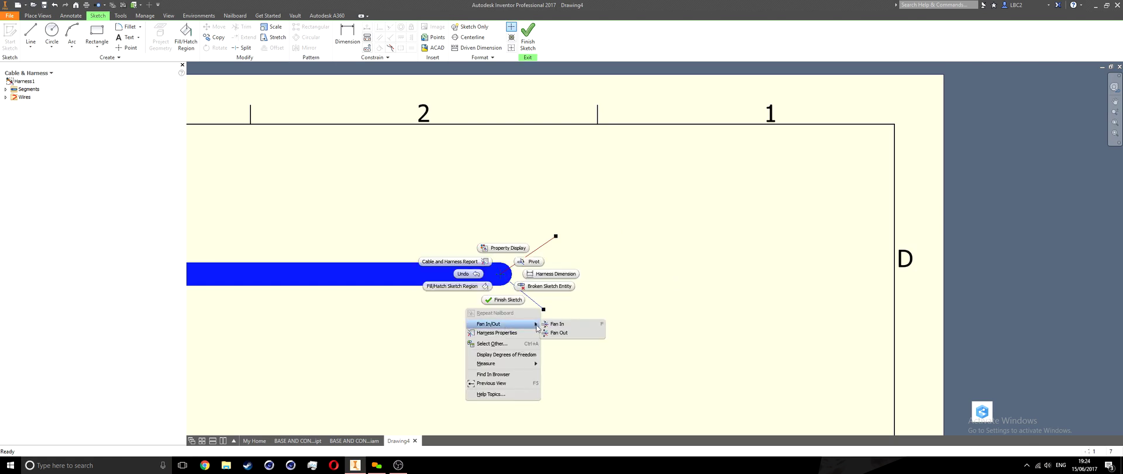
click(568, 325)
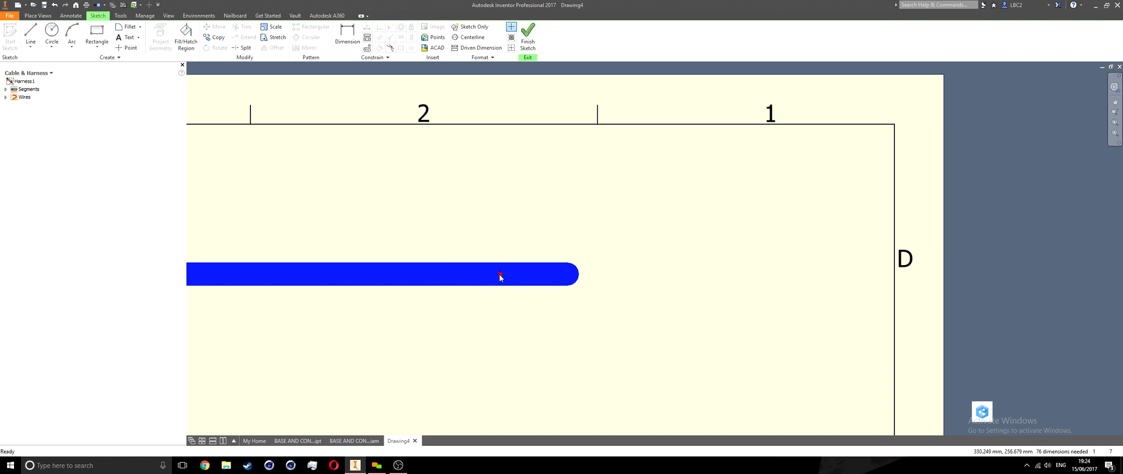
Fan out the wires at the right end of the upper horizontal segment at an angle of 90 deg.
right_click(501, 277)
mouse_move(503, 328)
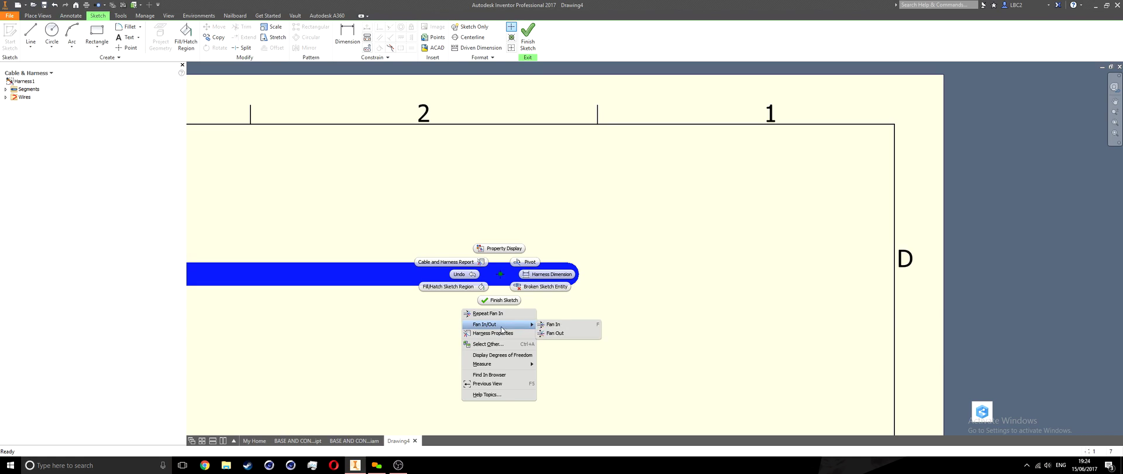
click(557, 334)
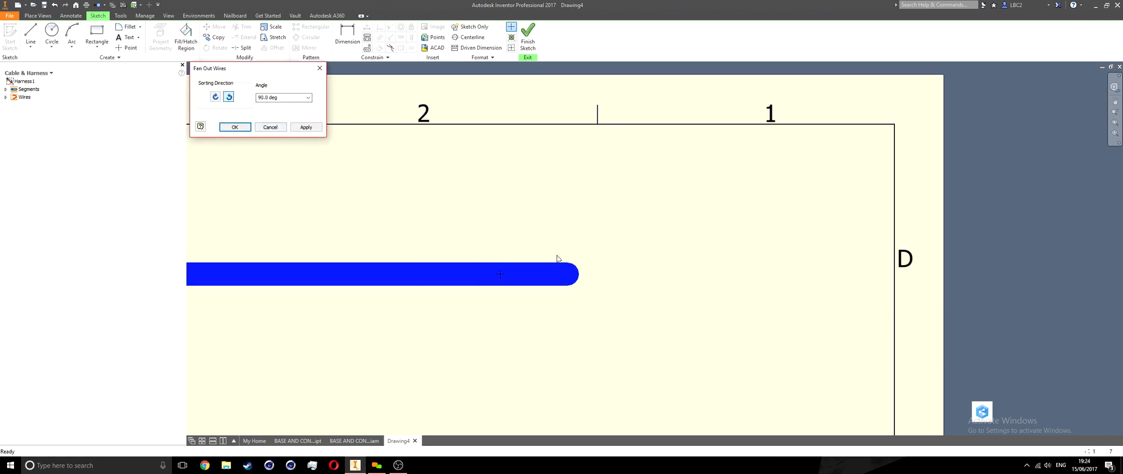
click(269, 97)
click(237, 129)
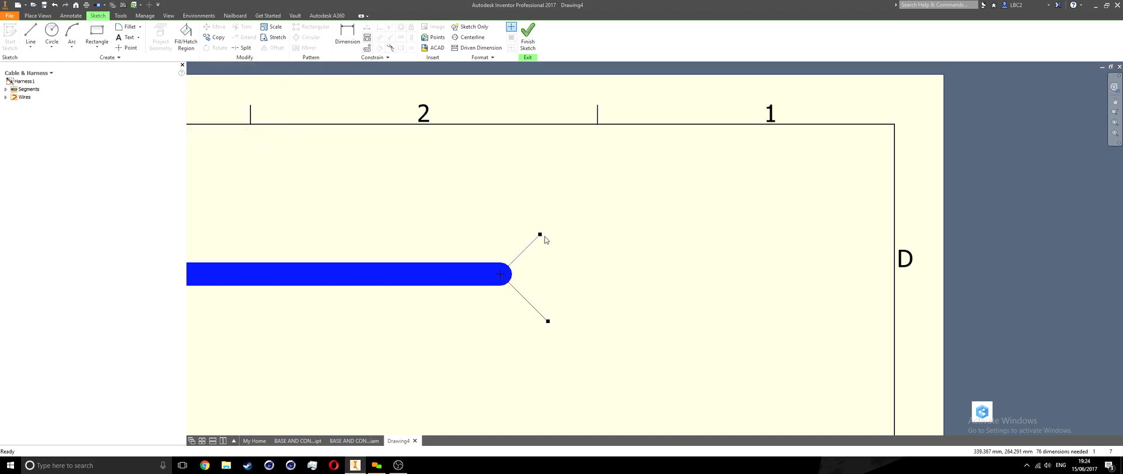
Measure the angle between the two fanned wires at the right end of the upper horizontal segment without placing a dimension.
scroll(556, 321, down, 3)
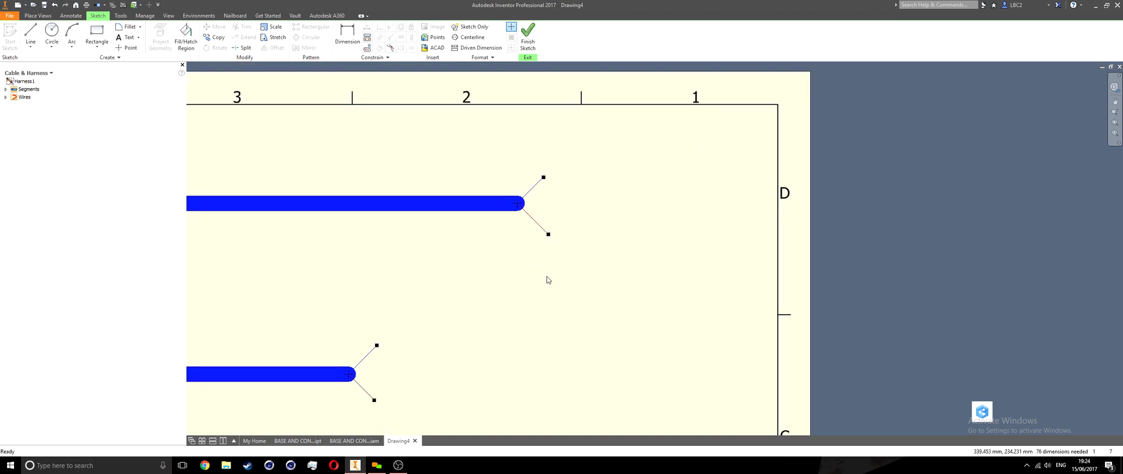
middle_drag(549, 204, 544, 240)
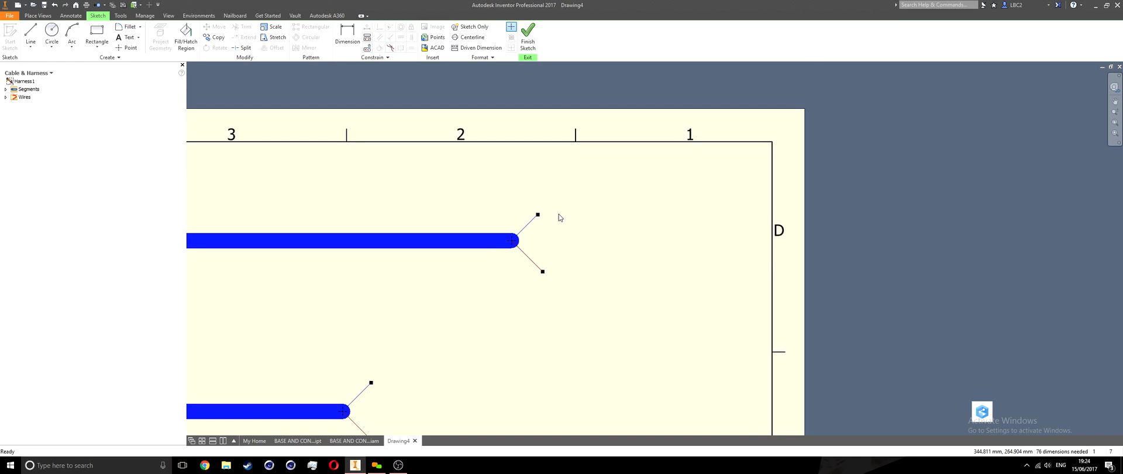
scroll(538, 234, up, 3)
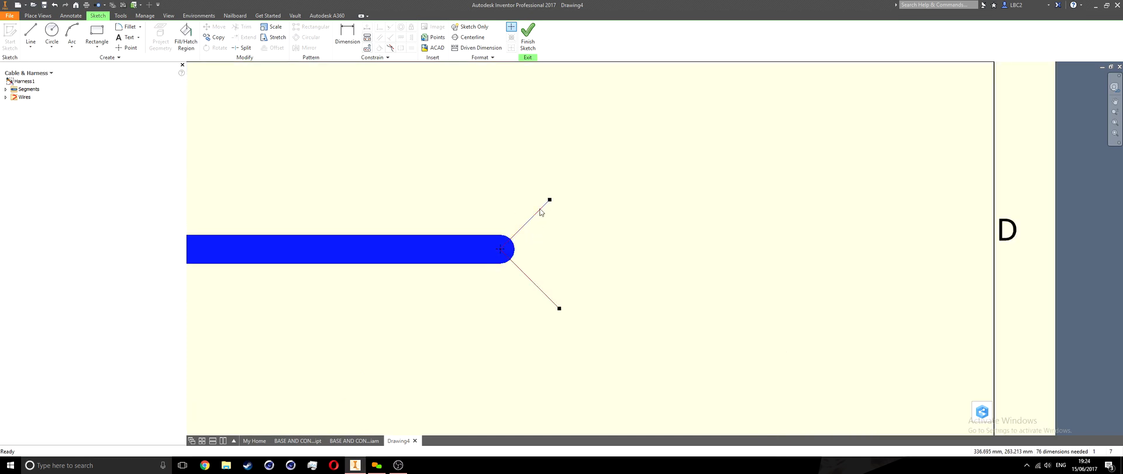
click(348, 49)
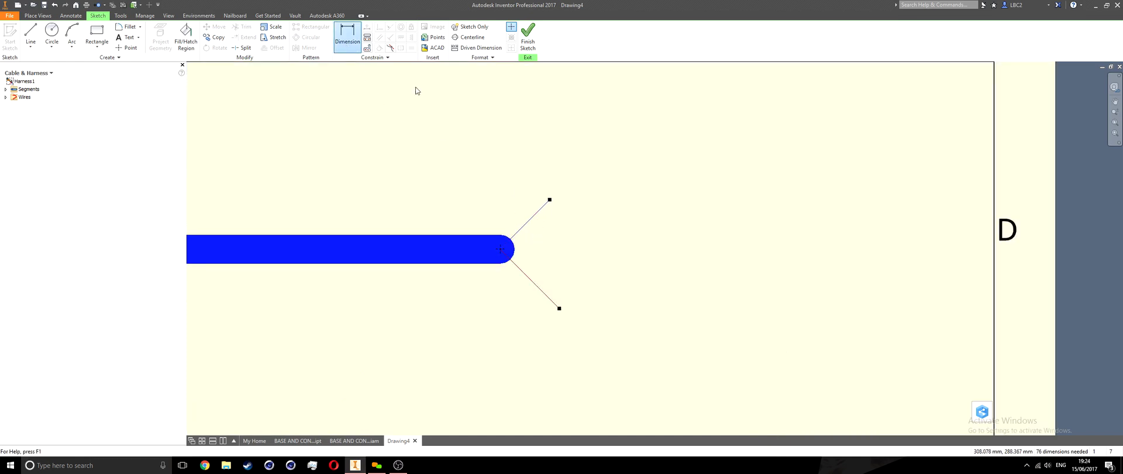
click(550, 200)
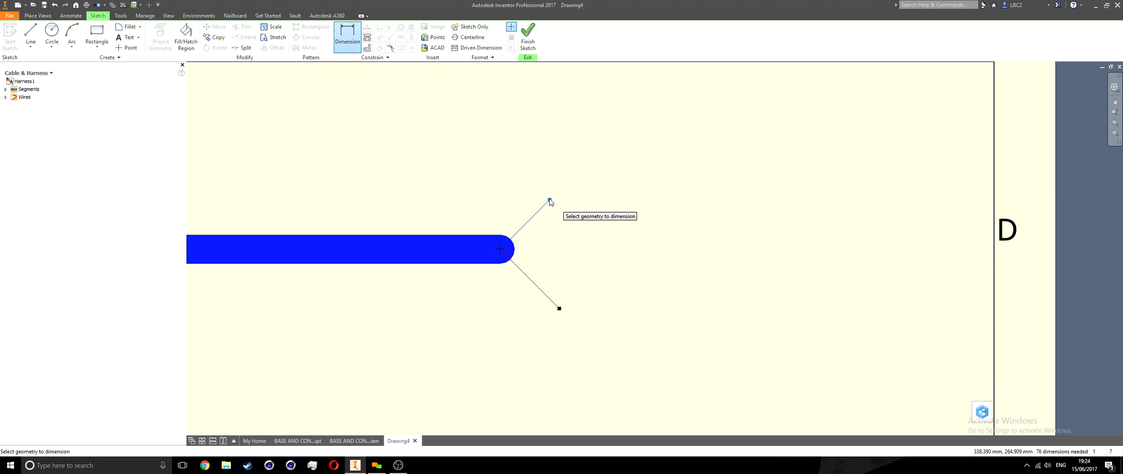
click(501, 250)
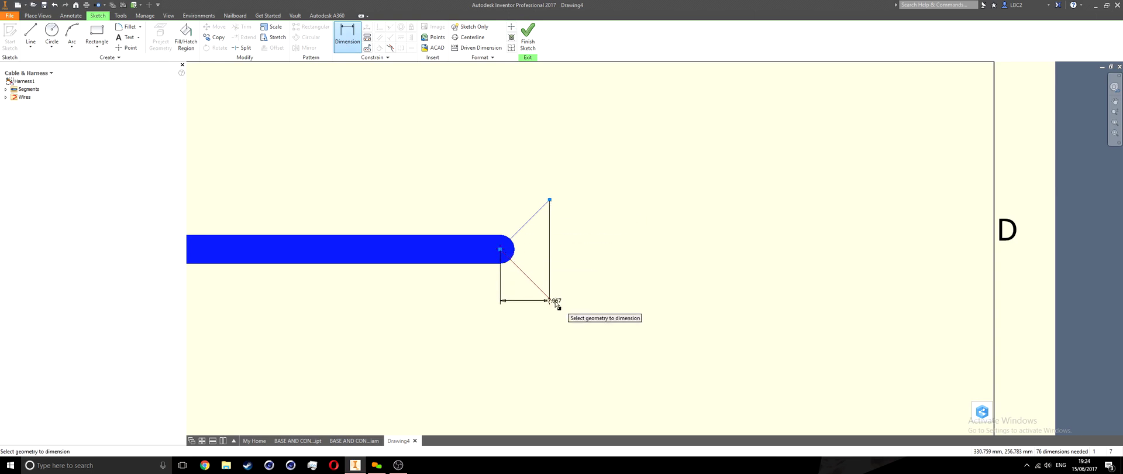
click(560, 309)
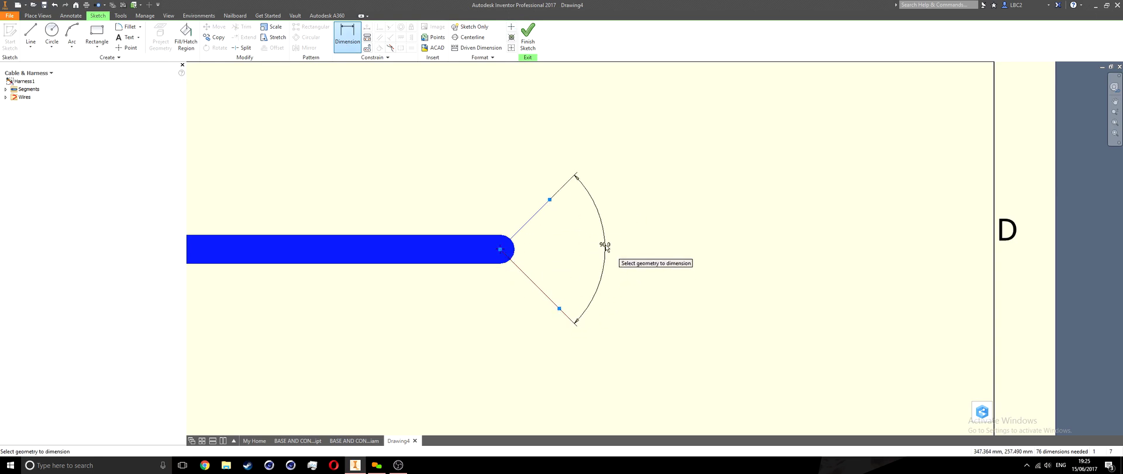
key(Escape)
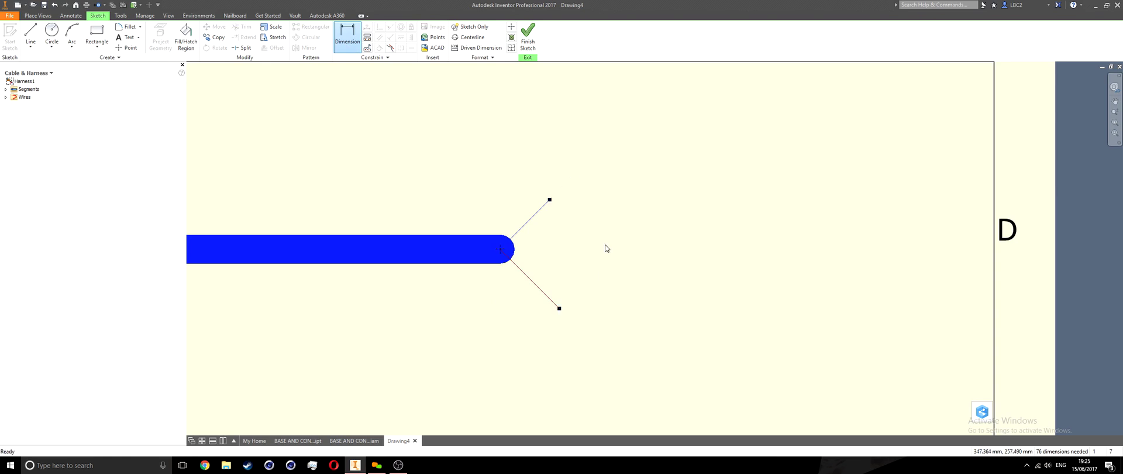
key(Escape)
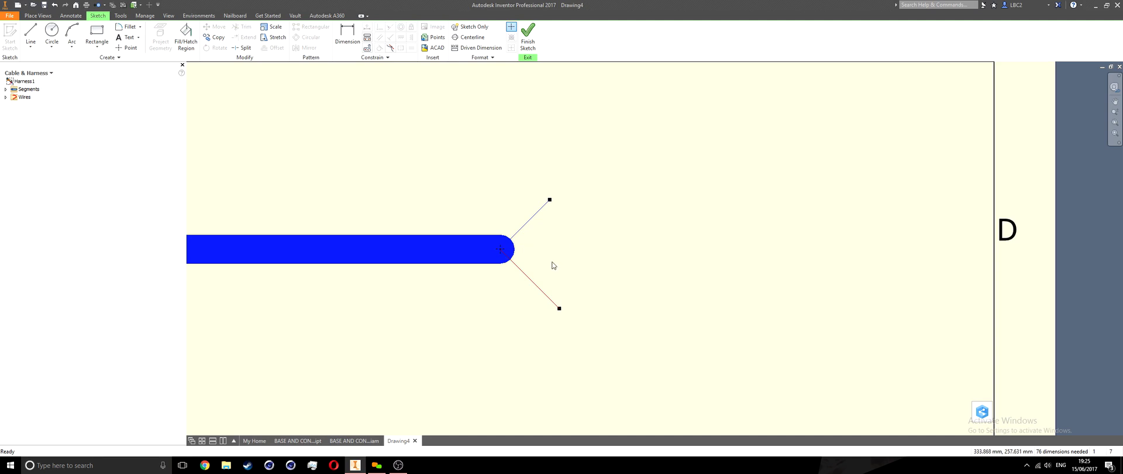
Finish the nailboard sketch and move the whole harness view down and to the left on the sheet.
scroll(535, 301, up, 1)
scroll(537, 281, down, 5)
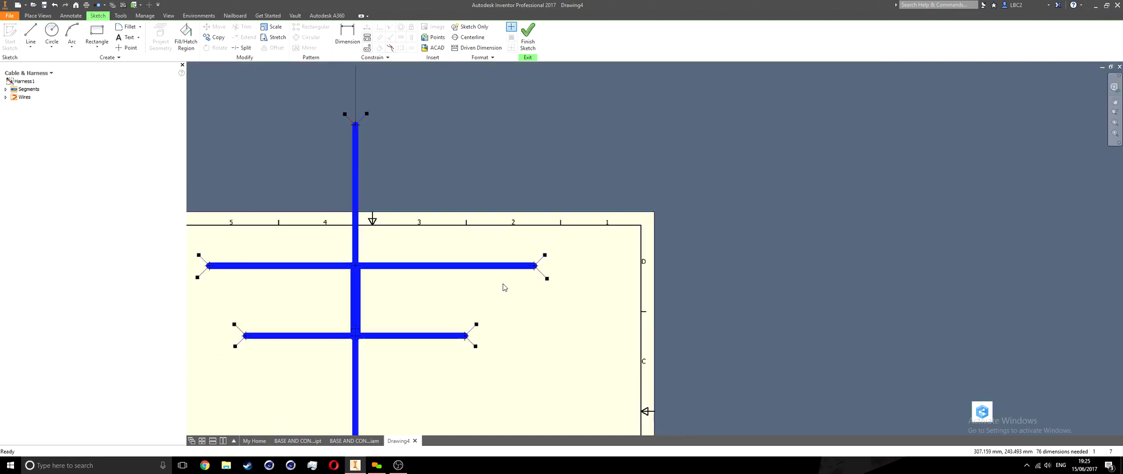
middle_drag(508, 270, 493, 179)
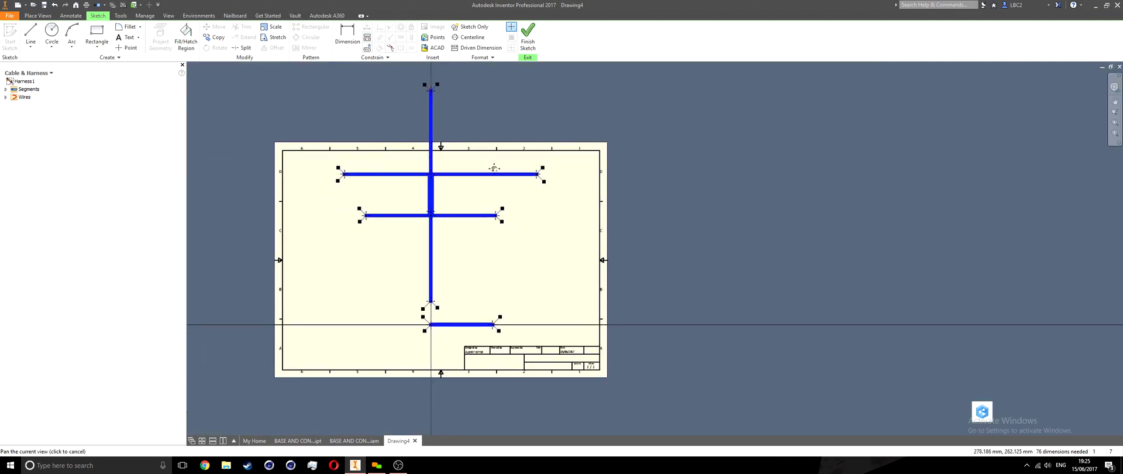
click(528, 42)
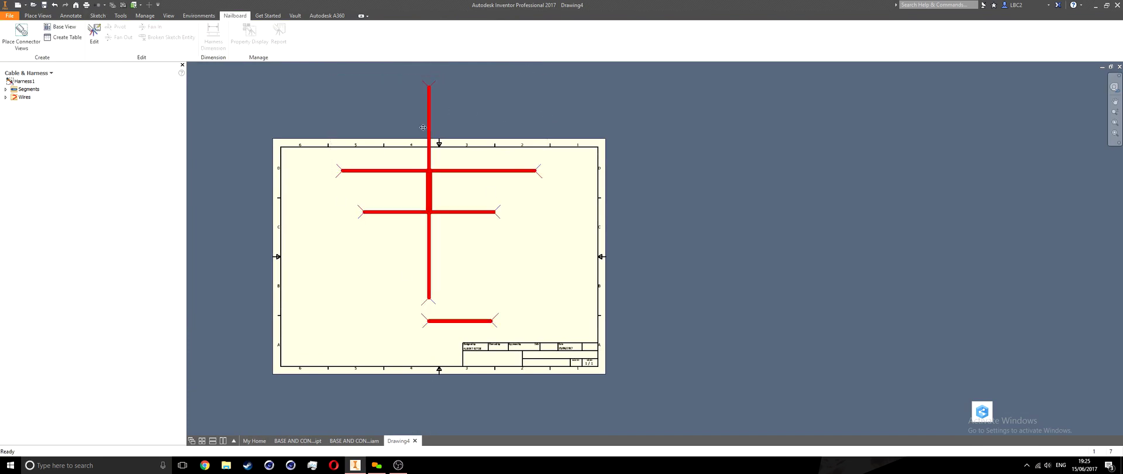
mouse_move(545, 134)
mouse_down()
mouse_move(488, 177)
mouse_move(510, 236)
mouse_move(573, 153)
mouse_move(493, 185)
mouse_move(512, 183)
mouse_up()
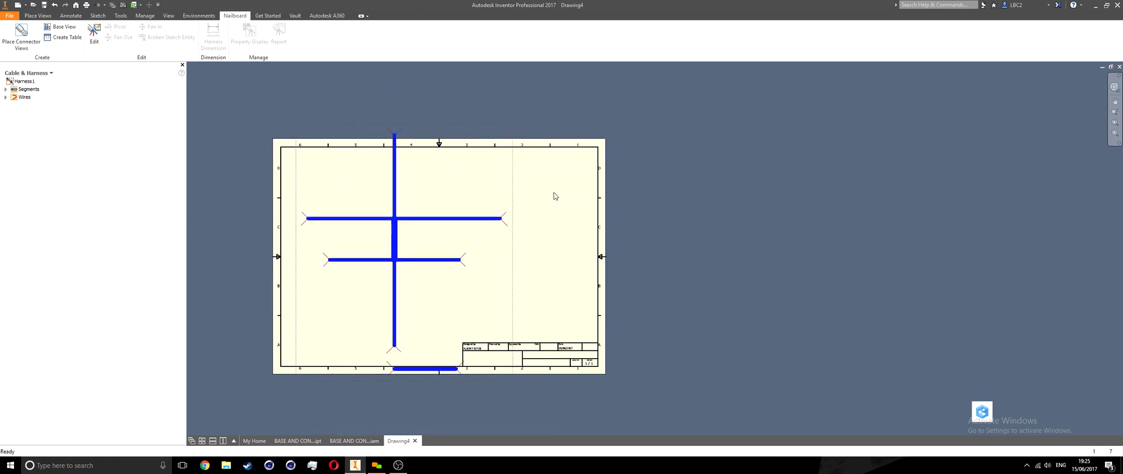
Set the nailboard view's scale to .6 and shift the view slightly left within the sheet border.
double_click(514, 165)
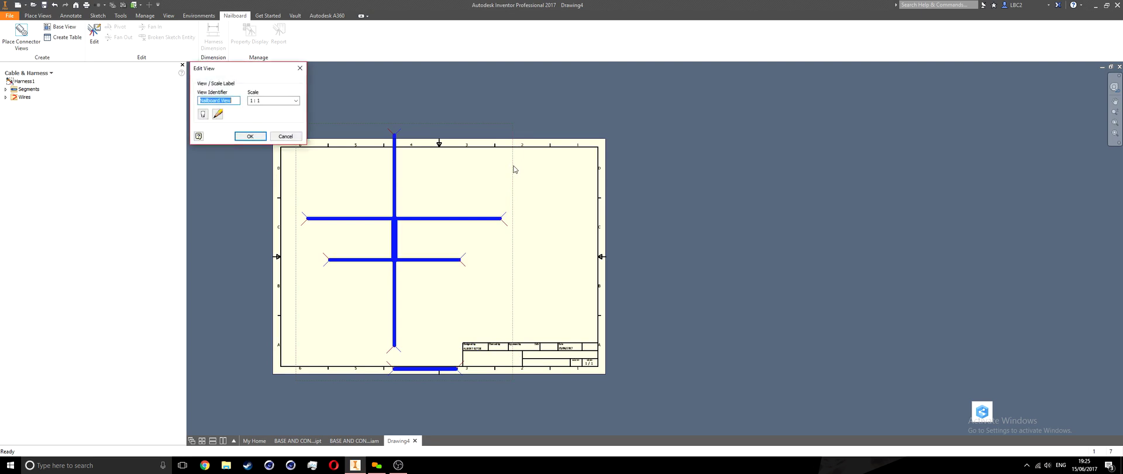
key(Tab)
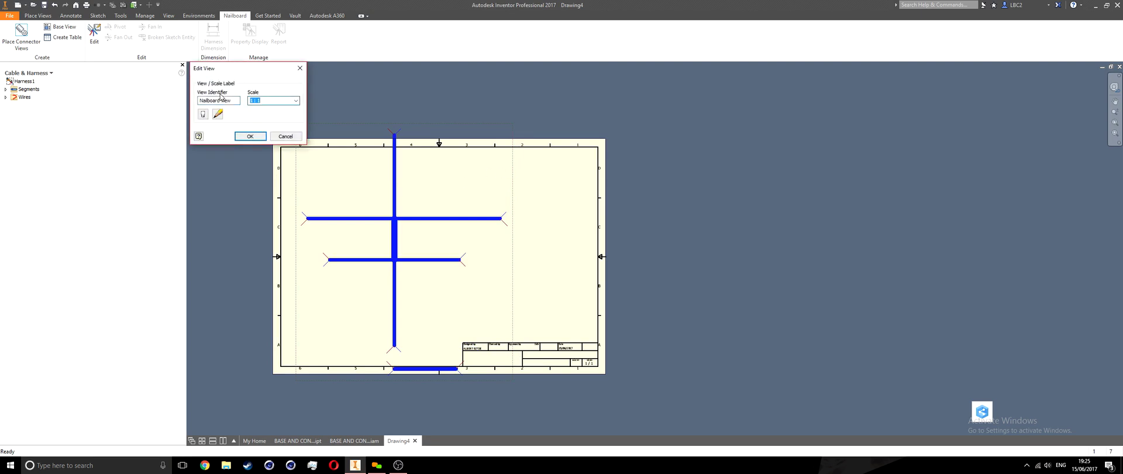
text(.6)
key(Return)
scroll(367, 240, up, 3)
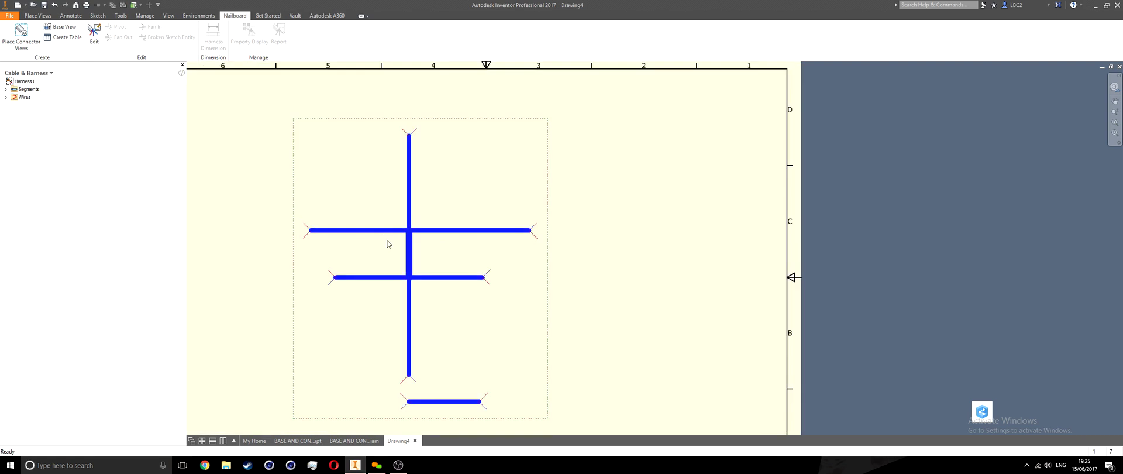
middle_drag(329, 241, 396, 243)
drag(396, 243, 356, 241)
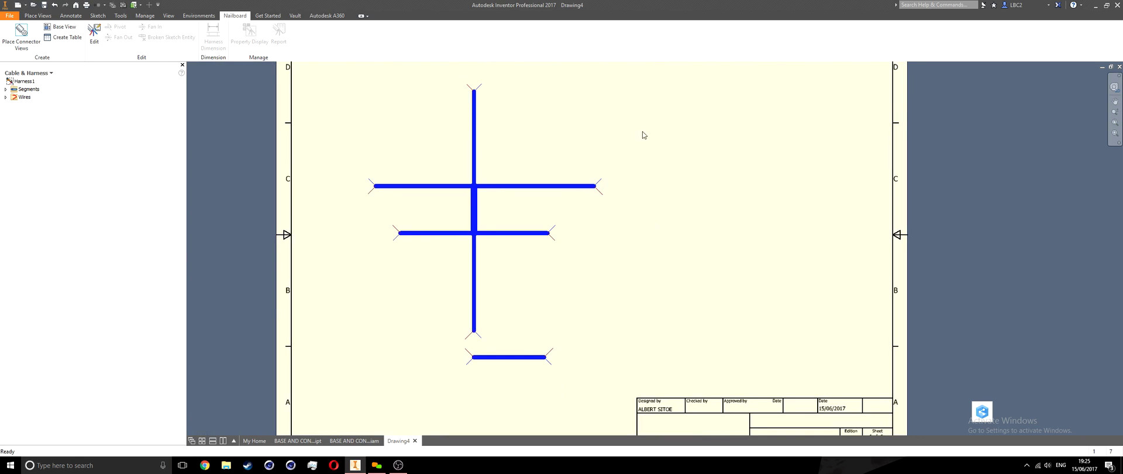
middle_drag(565, 156, 475, 151)
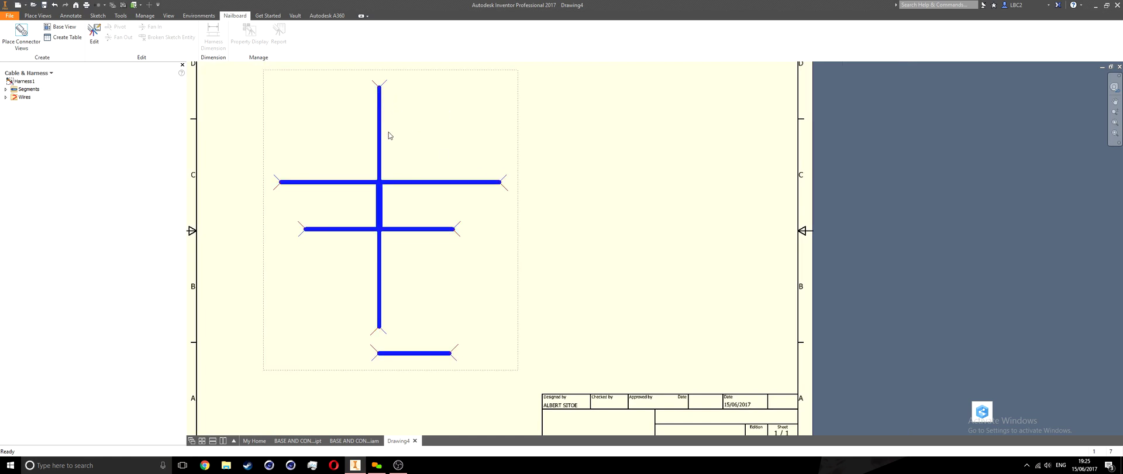
click(382, 177)
click(480, 180)
scroll(423, 164, up, 3)
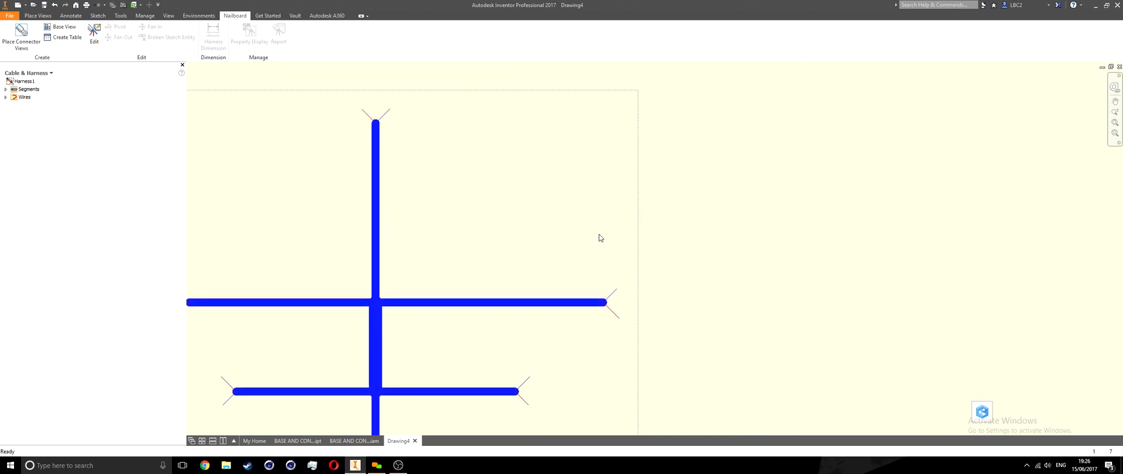
scroll(611, 246, down, 4)
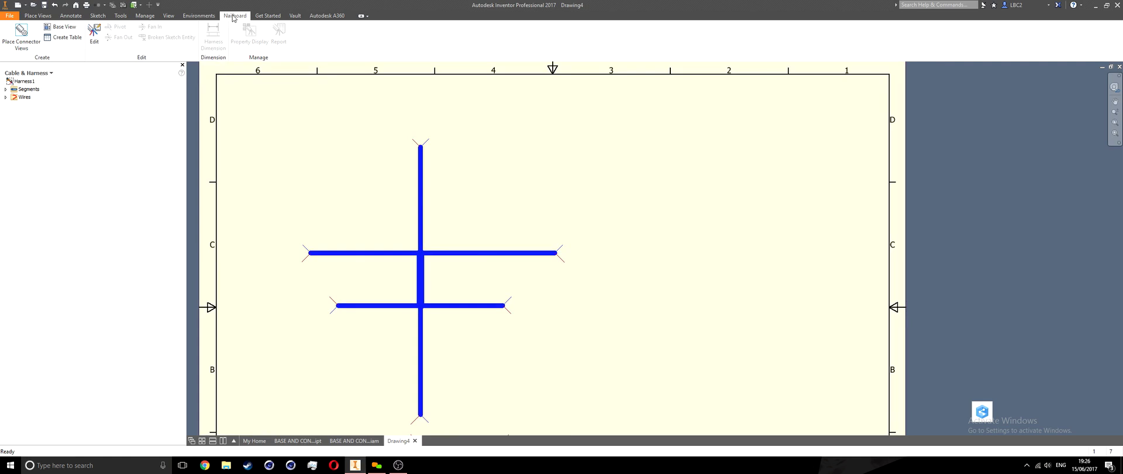
click(37, 16)
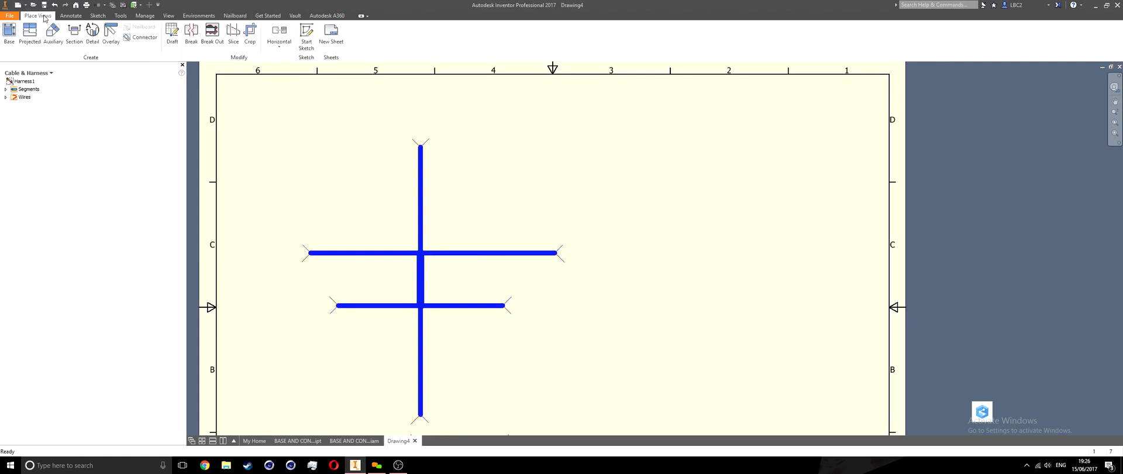
click(234, 16)
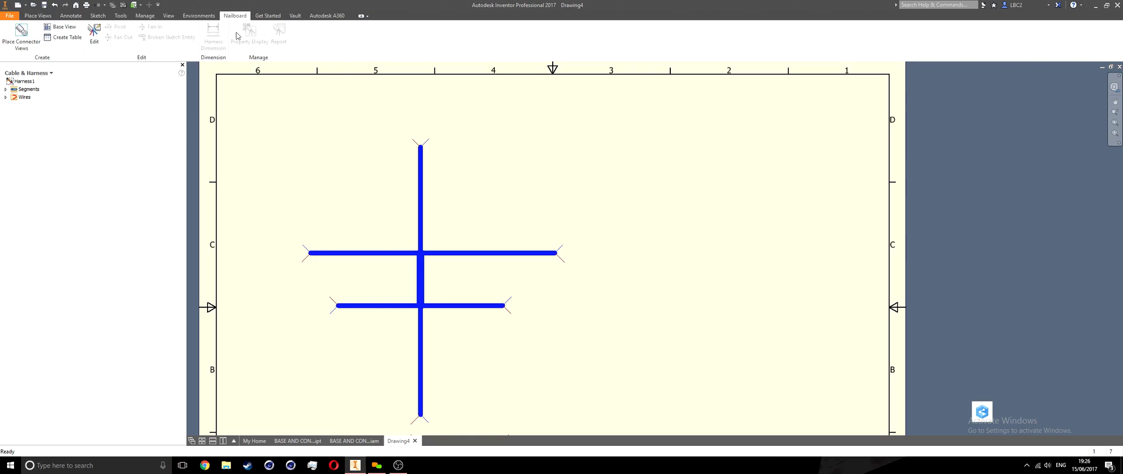
Reopen the nailboard sketch and add a vertical harness dimension from the upper vertical segment's top end to the upper horizontal segment.
click(92, 42)
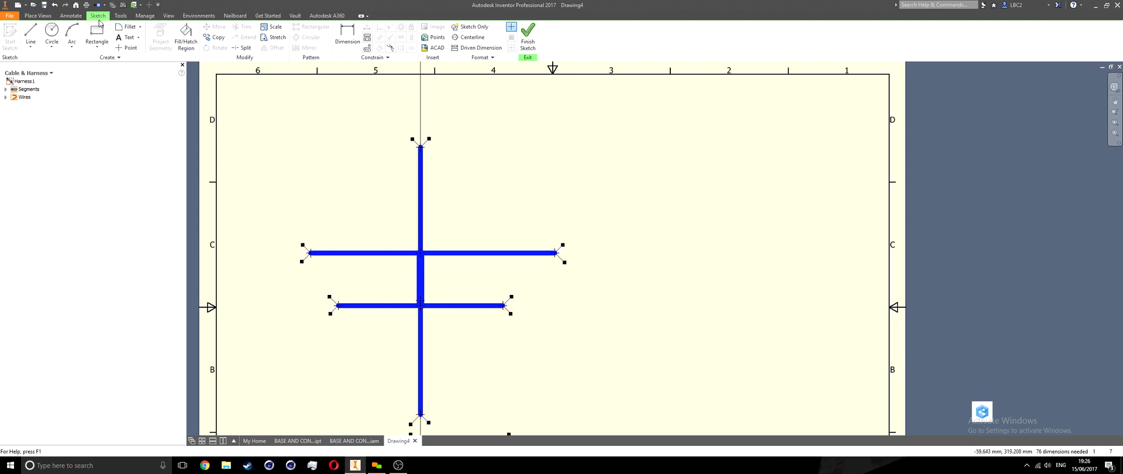
click(235, 16)
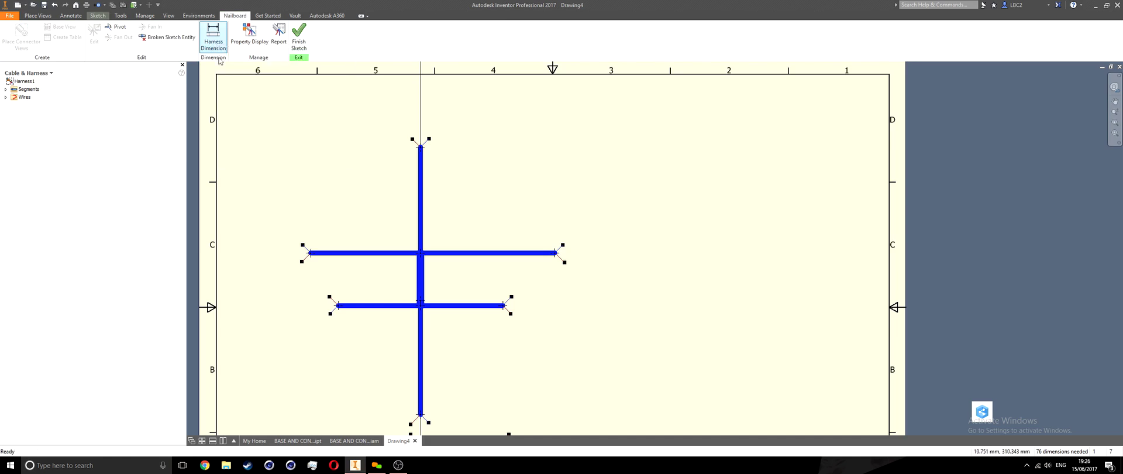
click(213, 36)
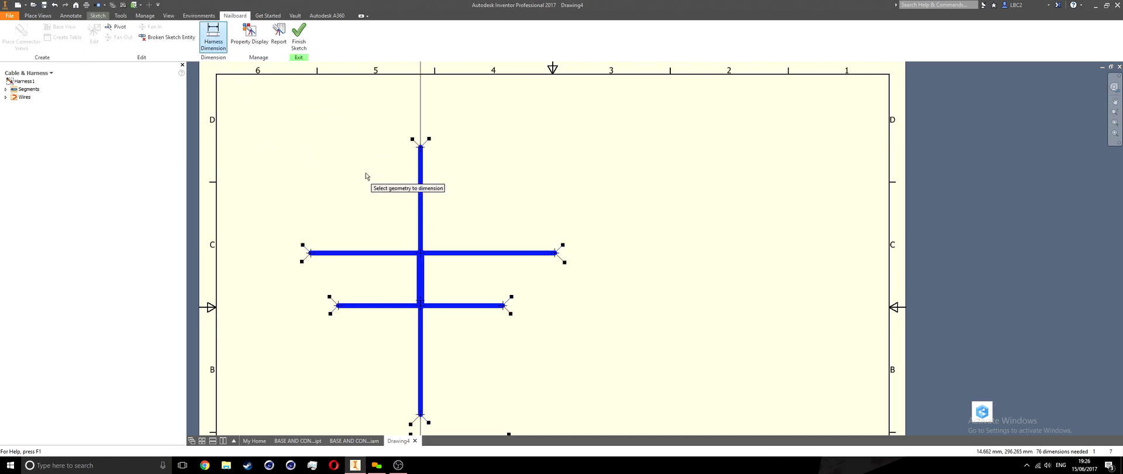
scroll(344, 143, up, 3)
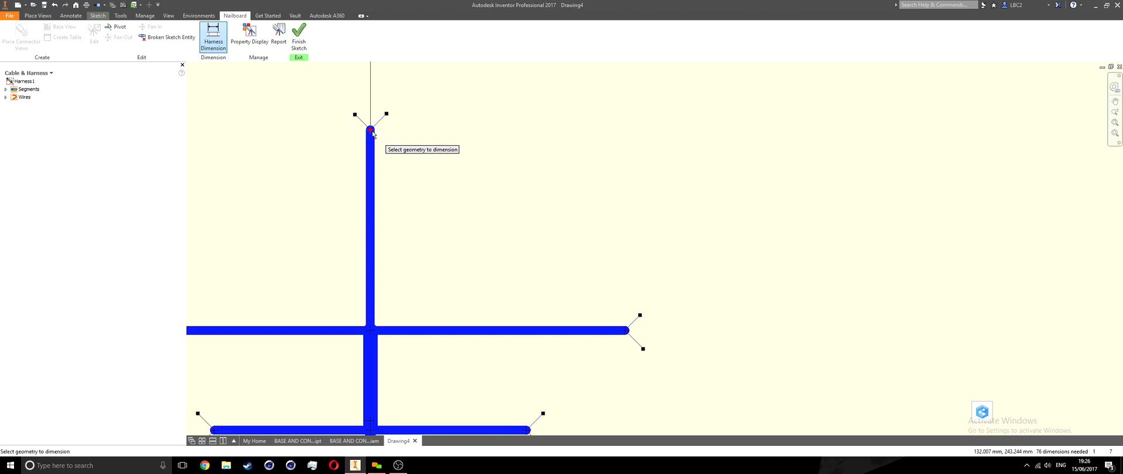
click(369, 331)
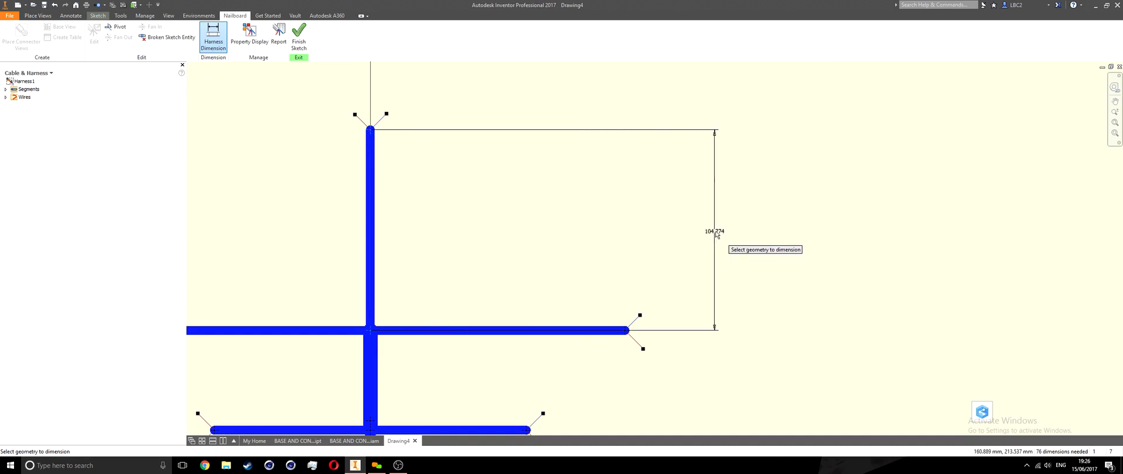
middle_drag(484, 206, 473, 191)
click(473, 190)
Add a harness dimension from the lower horizontal segment's left end to its junction with the vertical segment, placed below the segment.
middle_drag(396, 243, 444, 181)
click(275, 326)
click(431, 325)
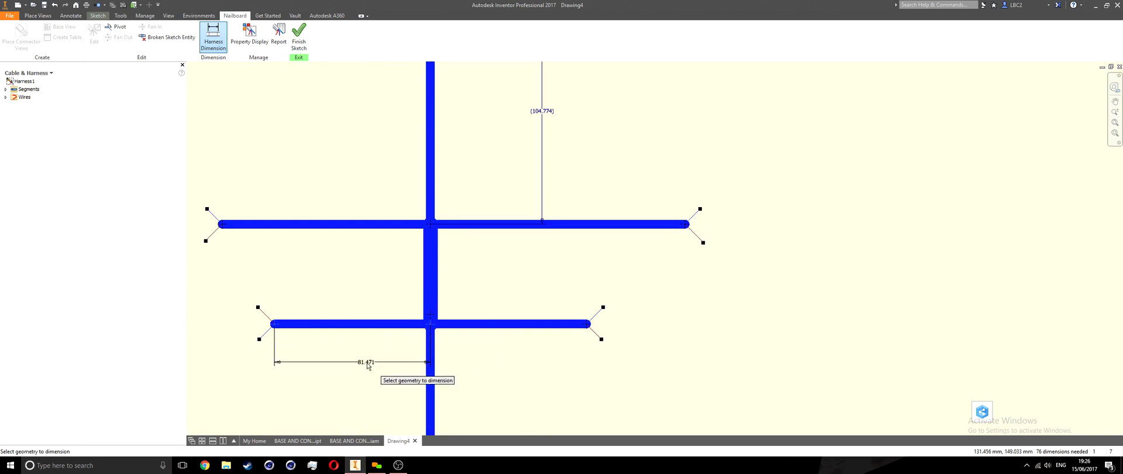
click(398, 407)
middle_drag(397, 407, 370, 319)
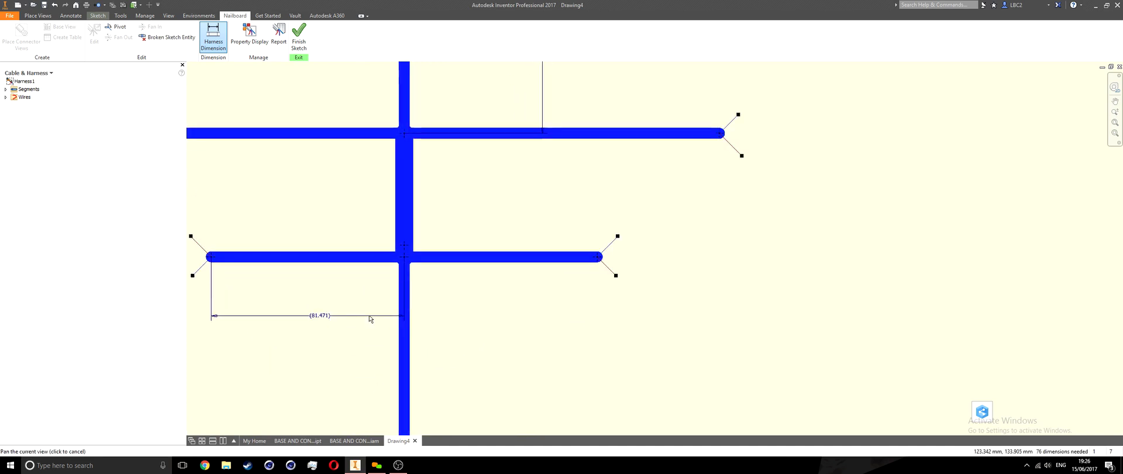
scroll(369, 319, down, 2)
mouse_move(368, 351)
middle_down()
mouse_move(355, 296)
mouse_move(402, 293)
middle_up()
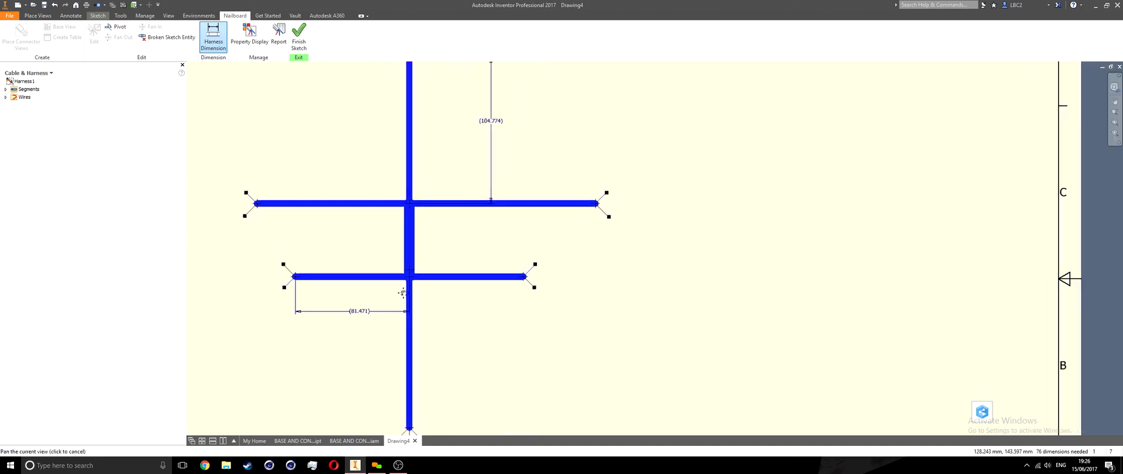
scroll(403, 292, down, 2)
scroll(403, 292, up, 1)
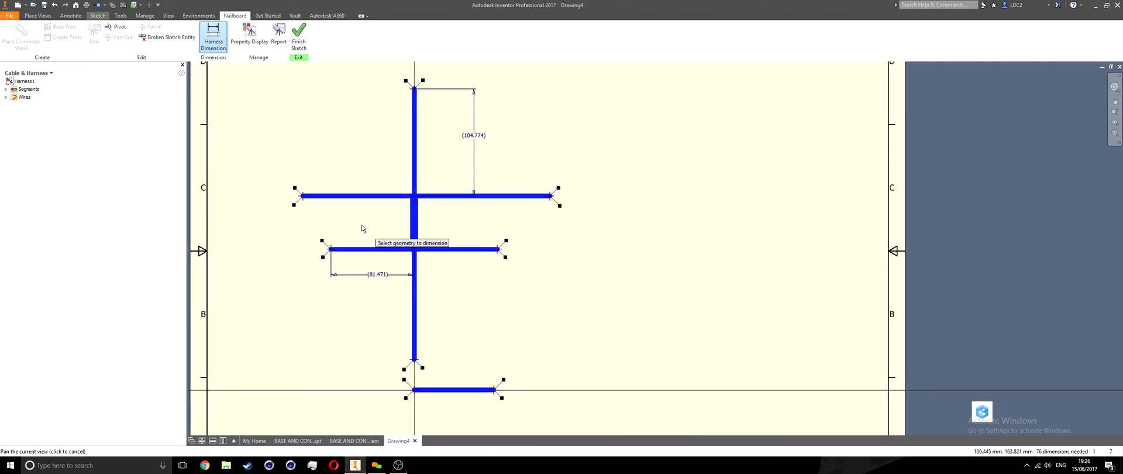
middle_drag(276, 148, 255, 170)
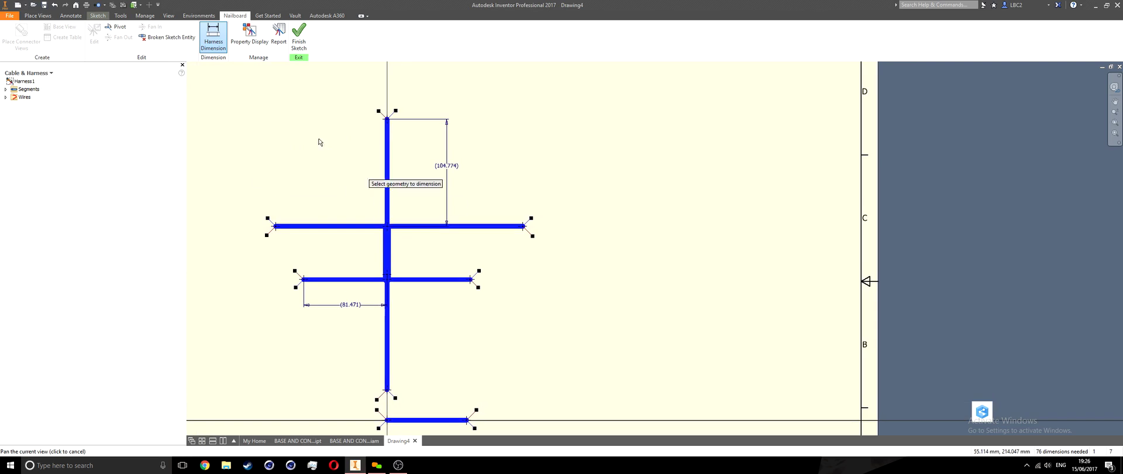
Start a property display for individual objects and select the two wire ends at the top of the upper vertical segment.
click(245, 43)
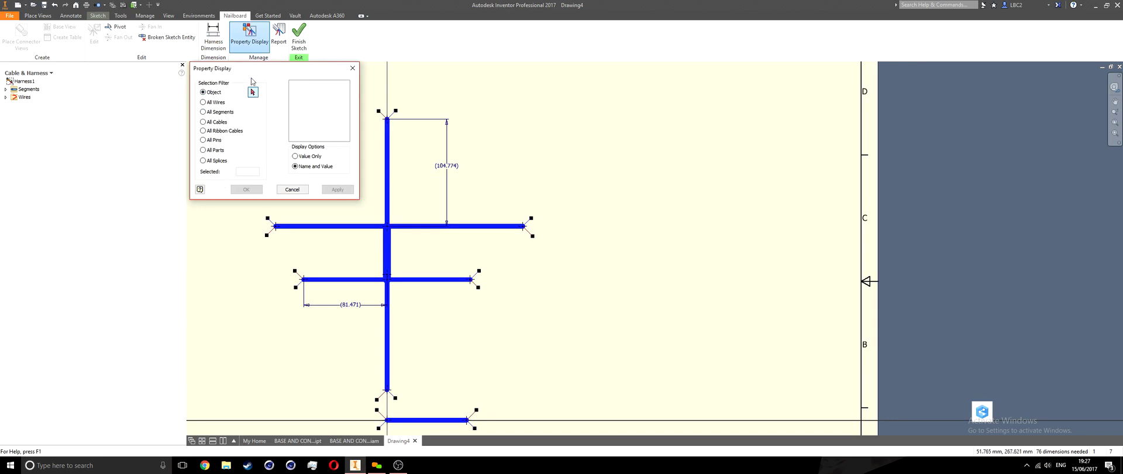
drag(251, 72, 239, 98)
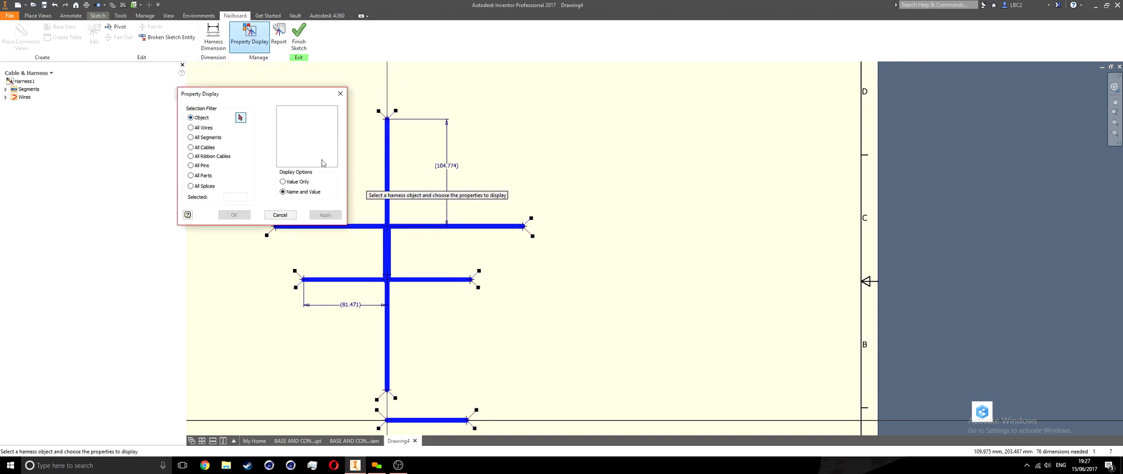
scroll(552, 271, up, 2)
scroll(619, 258, down, 2)
middle_drag(619, 258, 585, 240)
scroll(556, 225, down, 2)
scroll(482, 170, up, 1)
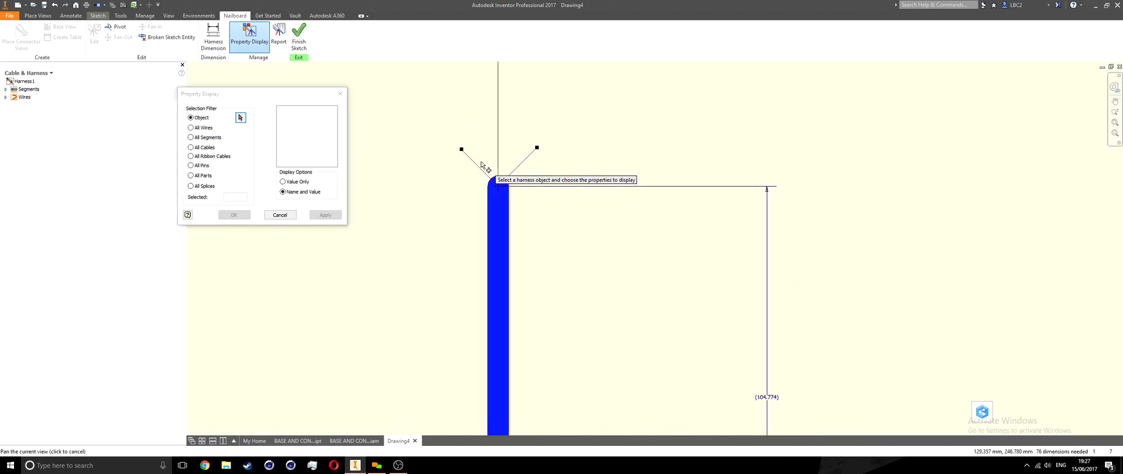
scroll(480, 168, up, 5)
click(479, 168)
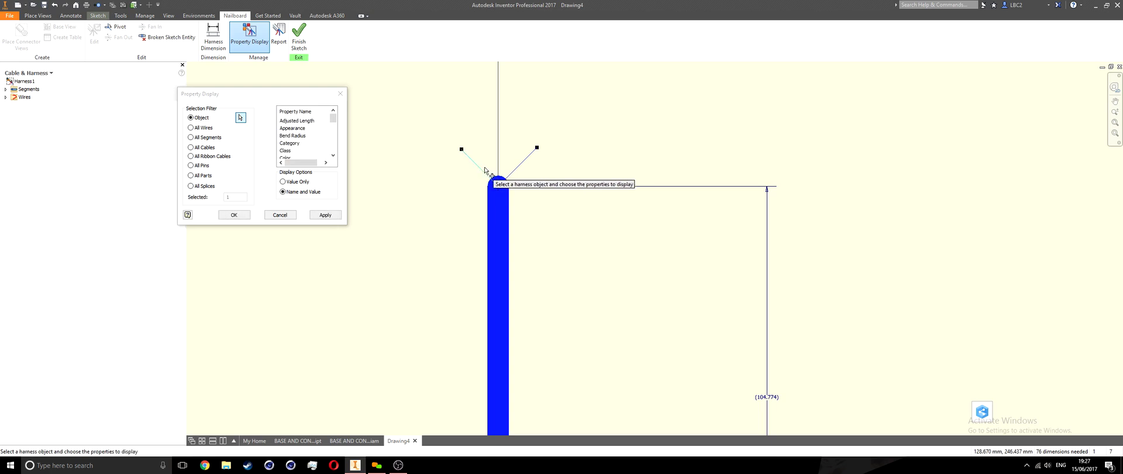
click(523, 164)
scroll(522, 166, down, 3)
middle_drag(522, 166, 479, 161)
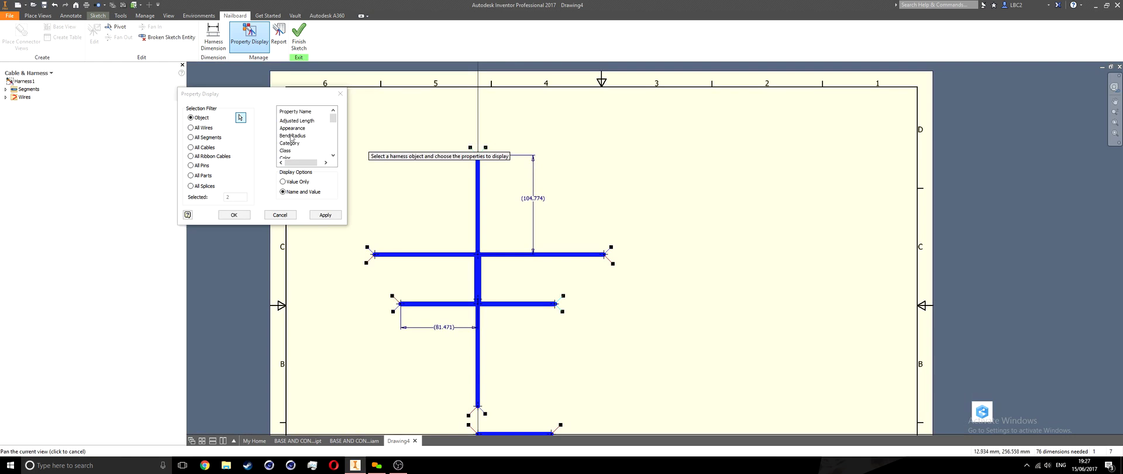
Look through the list of properties that can be displayed for the selected wires.
click(290, 156)
scroll(289, 153, down, 1)
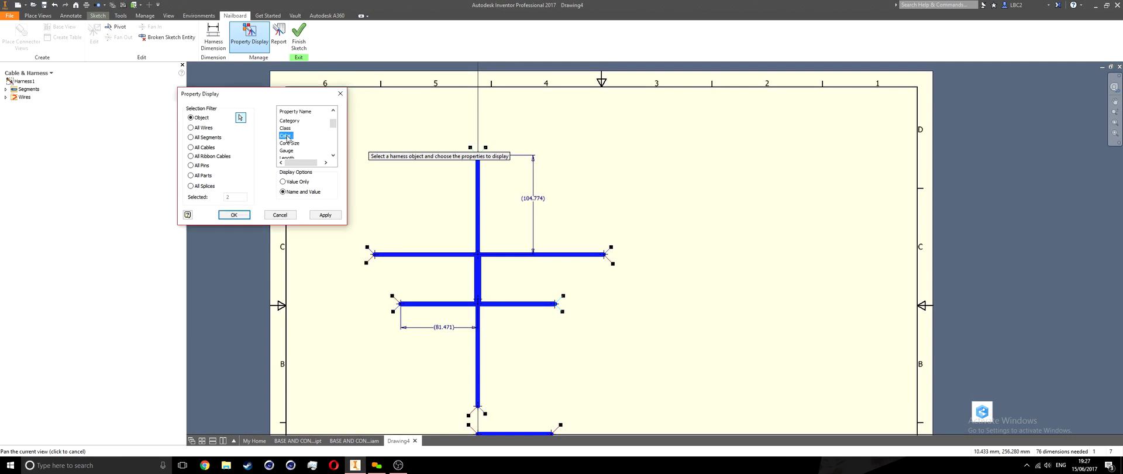
scroll(301, 147, down, 2)
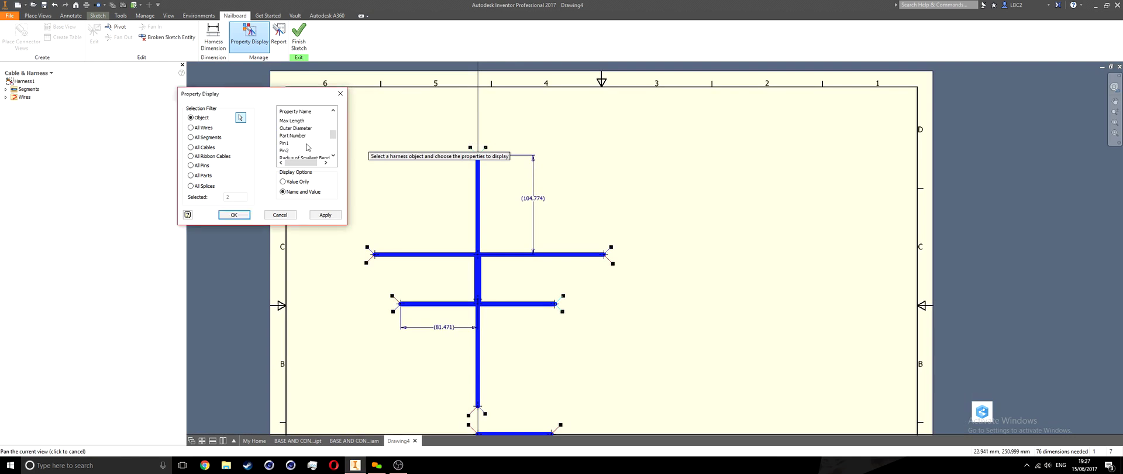
click(293, 121)
scroll(296, 134, up, 1)
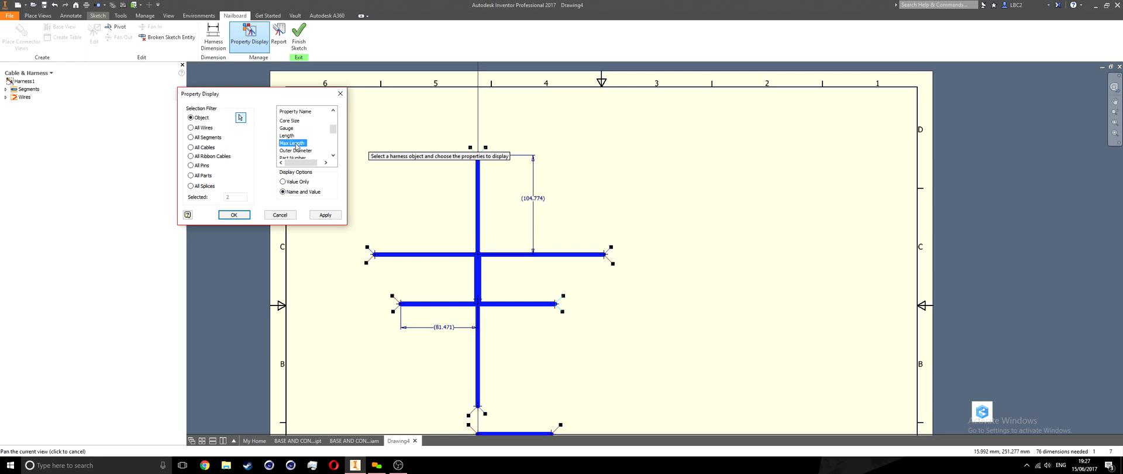
scroll(297, 154, down, 2)
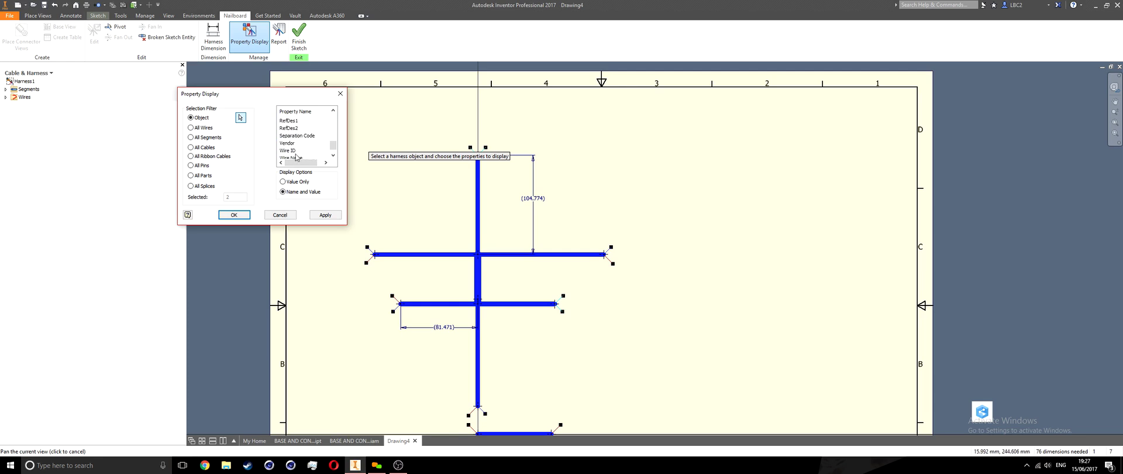
scroll(316, 146, up, 5)
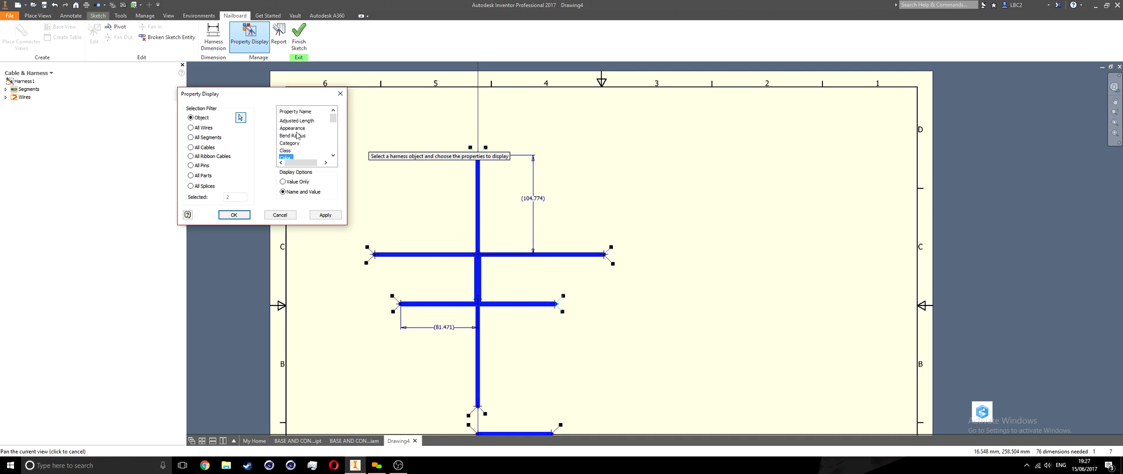
scroll(298, 135, down, 1)
scroll(301, 143, down, 1)
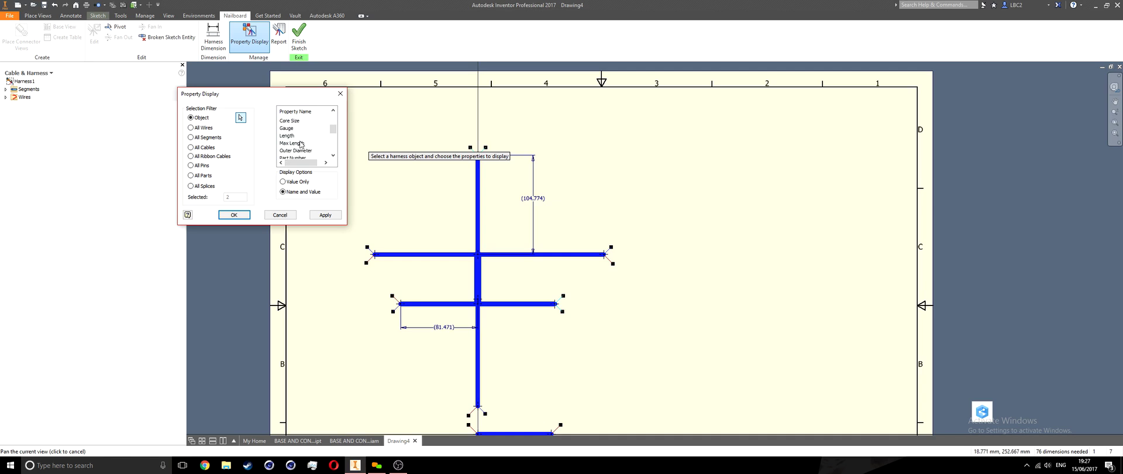
scroll(298, 140, up, 1)
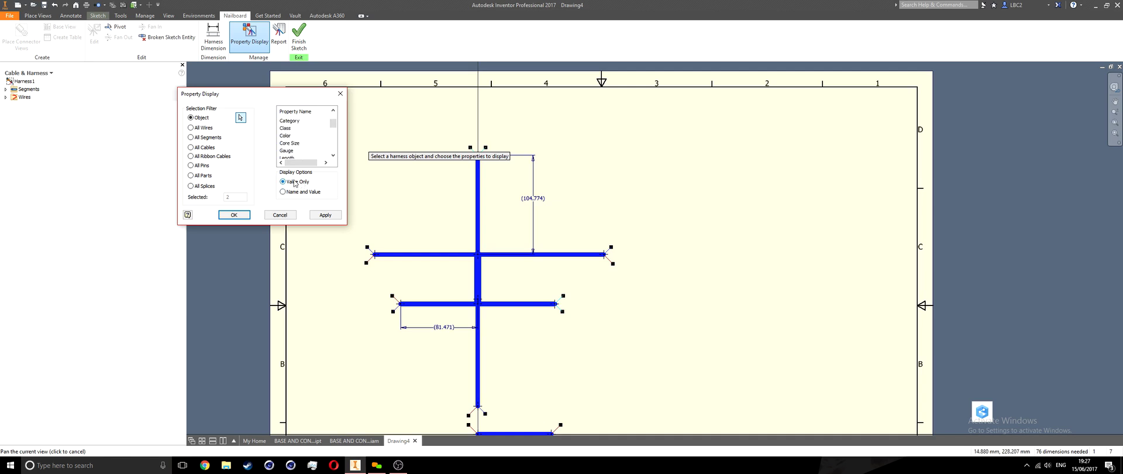
Display the Color property with name and value for the selected wires, placing the labels beside the right ends of the horizontal segments.
click(287, 137)
click(287, 137)
ctrl+click(290, 144)
ctrl+click(290, 151)
ctrl+click(292, 143)
ctrl+click(290, 150)
click(234, 214)
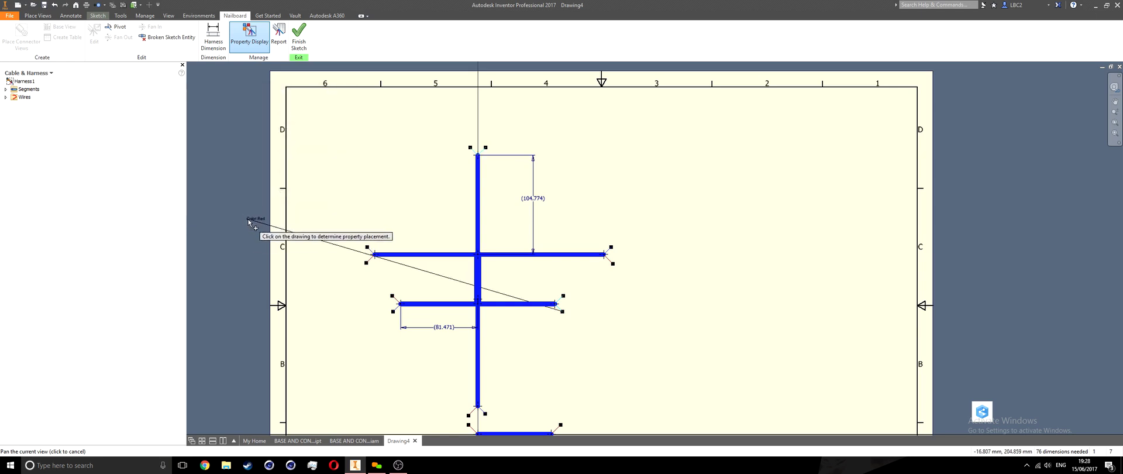
middle_drag(373, 263, 342, 224)
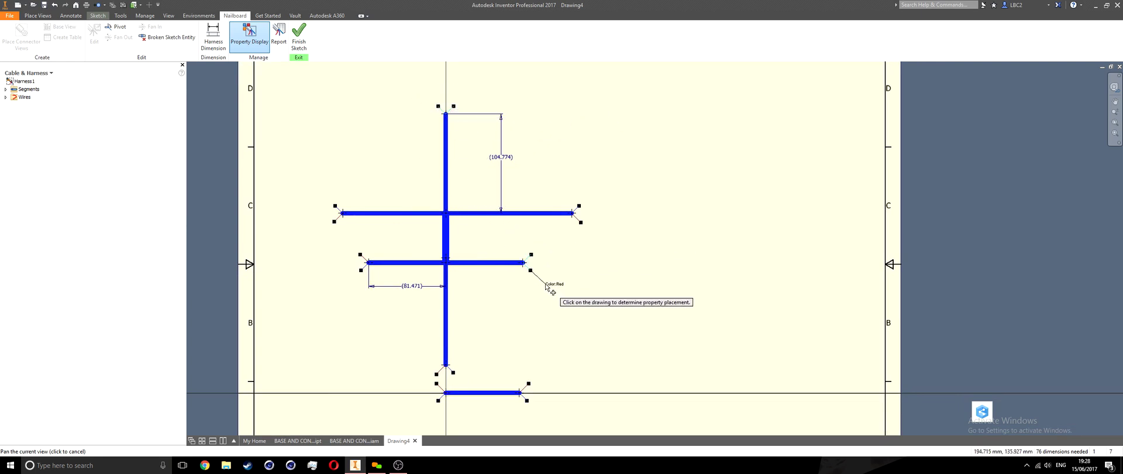
scroll(530, 275, down, 5)
click(614, 346)
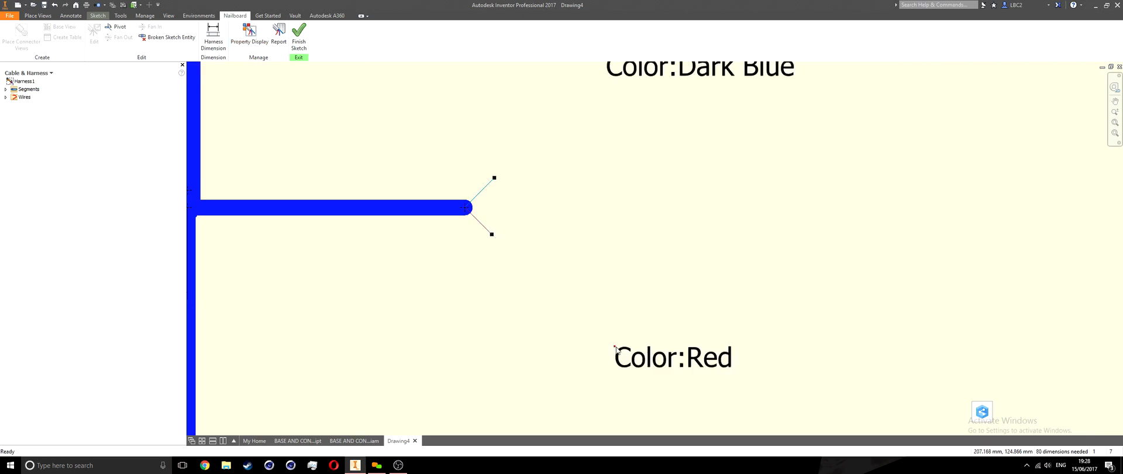
Move the Color:Dark Blue label between the horizontal segments' right-end levels and shift the Color:Red label slightly up and left.
scroll(600, 330, up, 3)
click(621, 177)
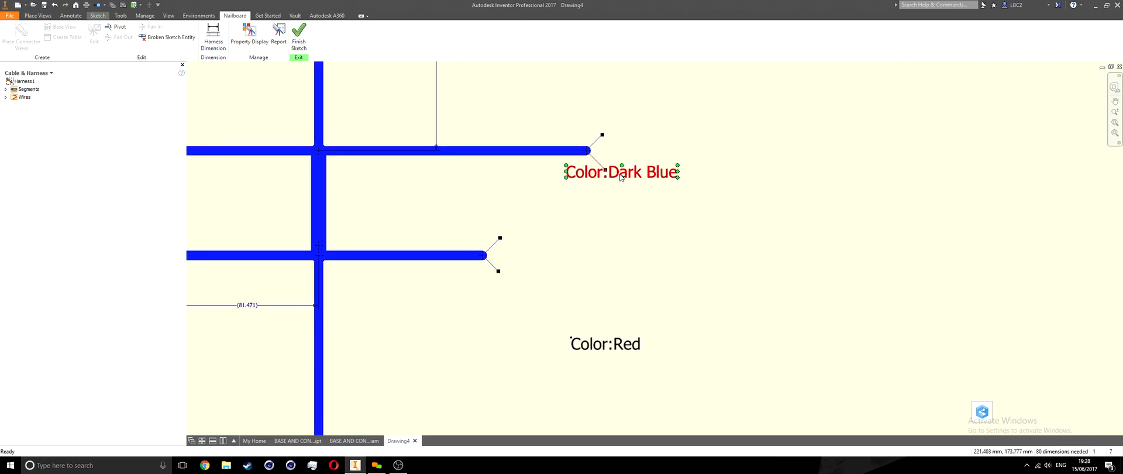
drag(597, 173, 569, 209)
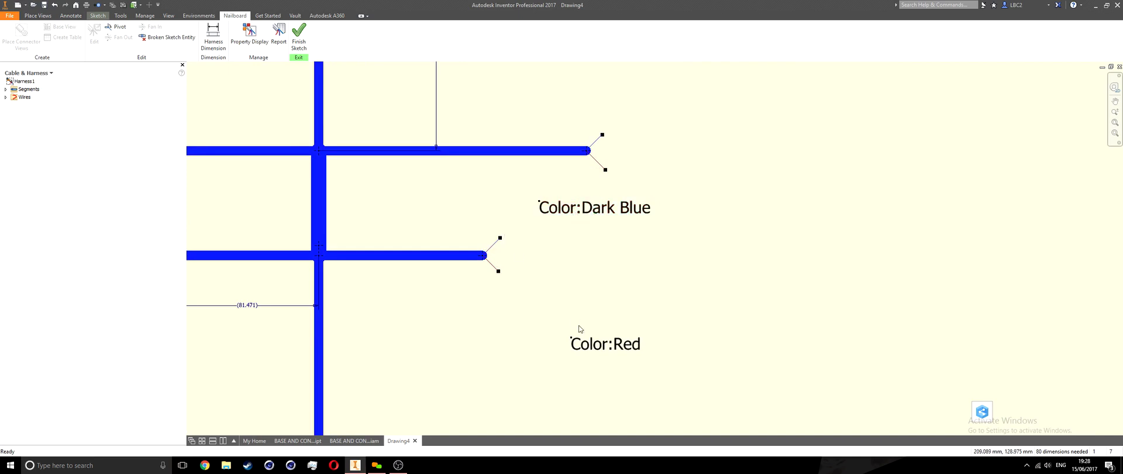
click(594, 351)
drag(593, 351, 573, 339)
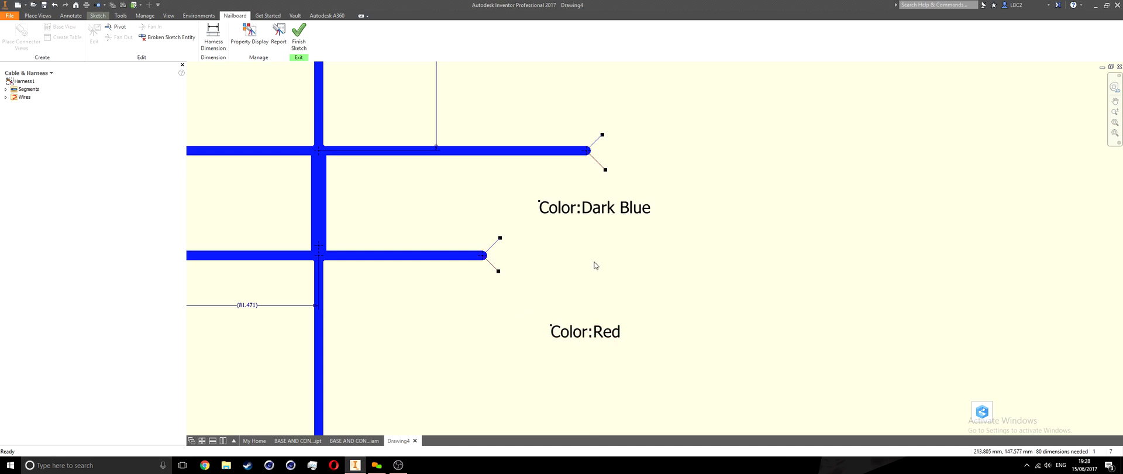
Display the Diameter and Length properties of the upper vertical segment with names and values, placing them to its left.
scroll(594, 263, down, 4)
scroll(574, 272, up, 3)
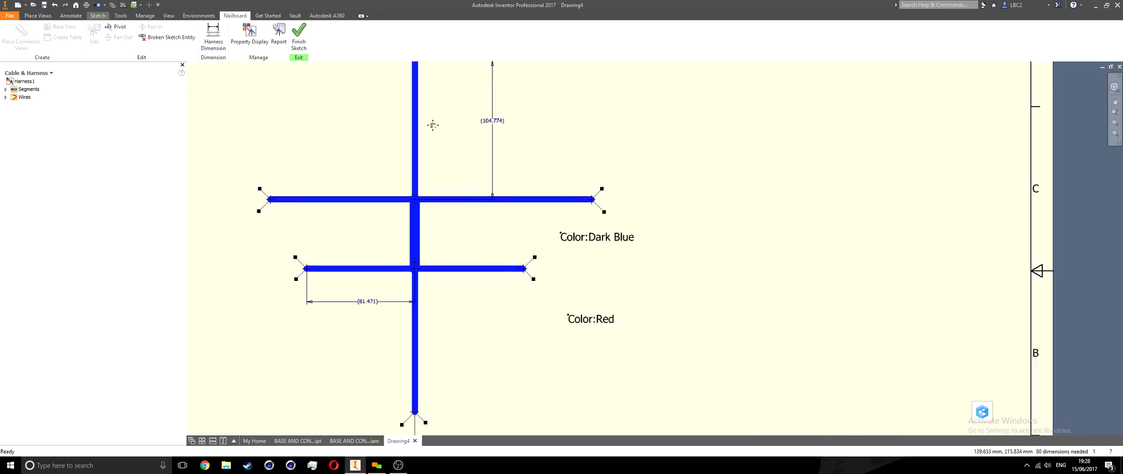
middle_drag(433, 123, 406, 163)
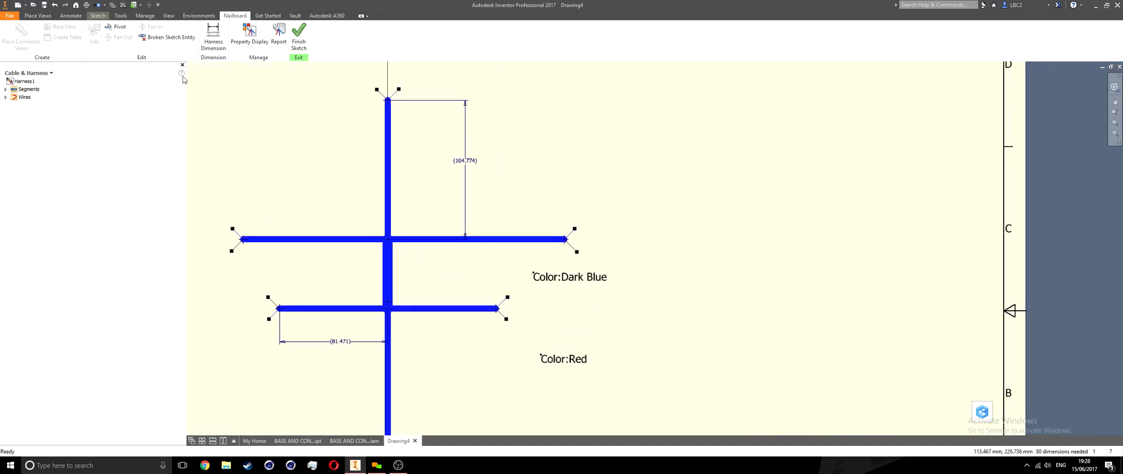
click(250, 37)
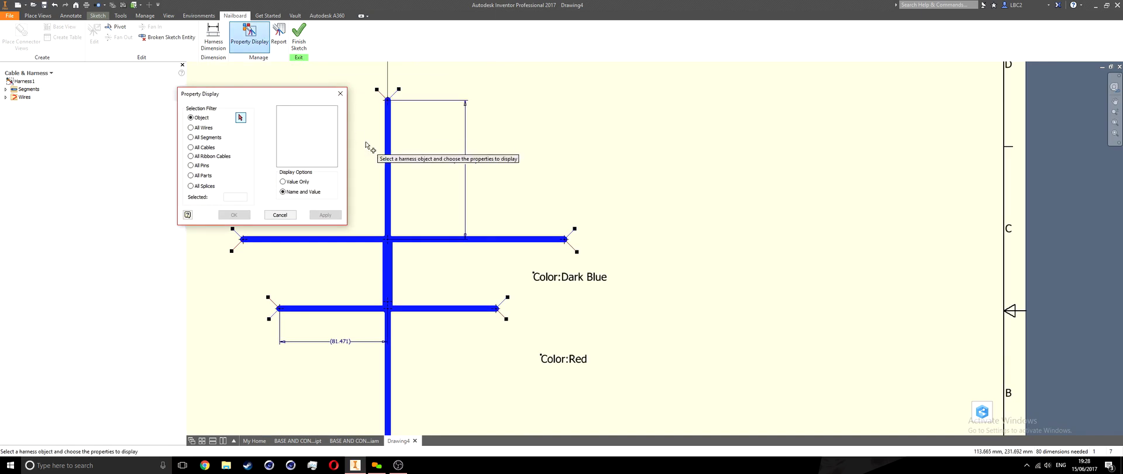
middle_drag(395, 143, 437, 158)
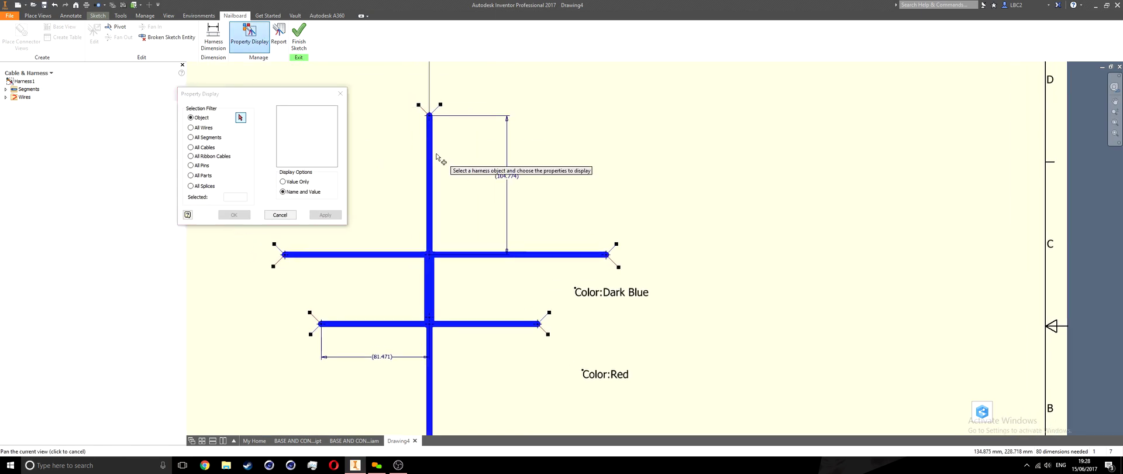
click(429, 182)
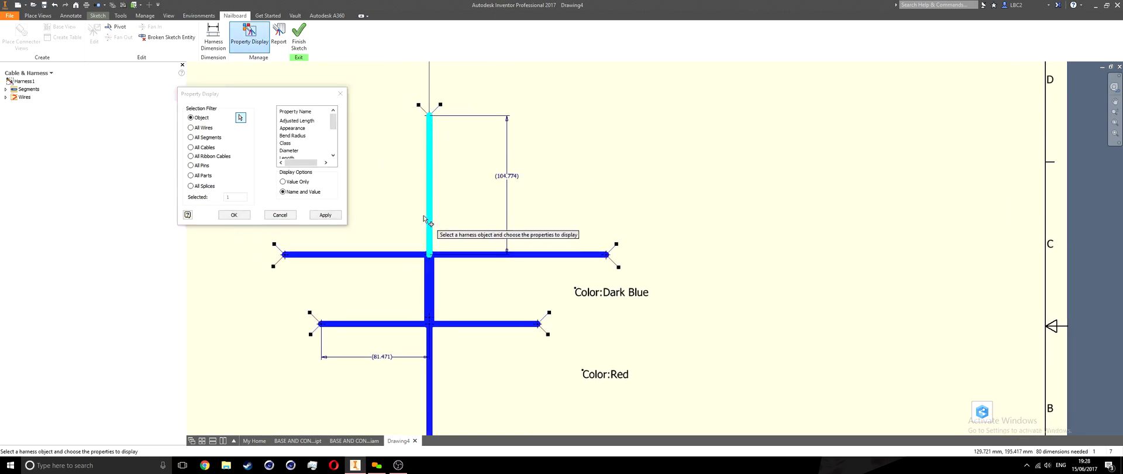
scroll(305, 137, down, 1)
click(289, 129)
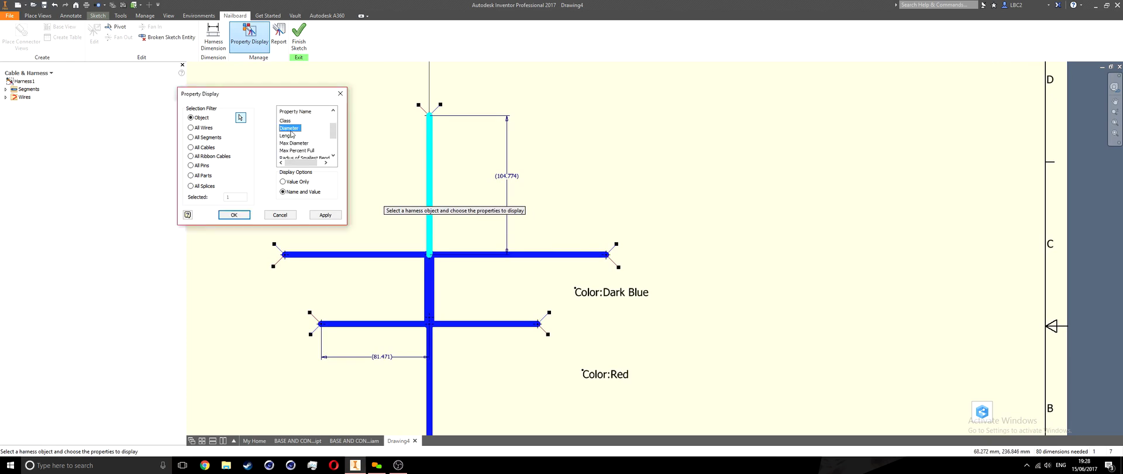
ctrl+click(288, 136)
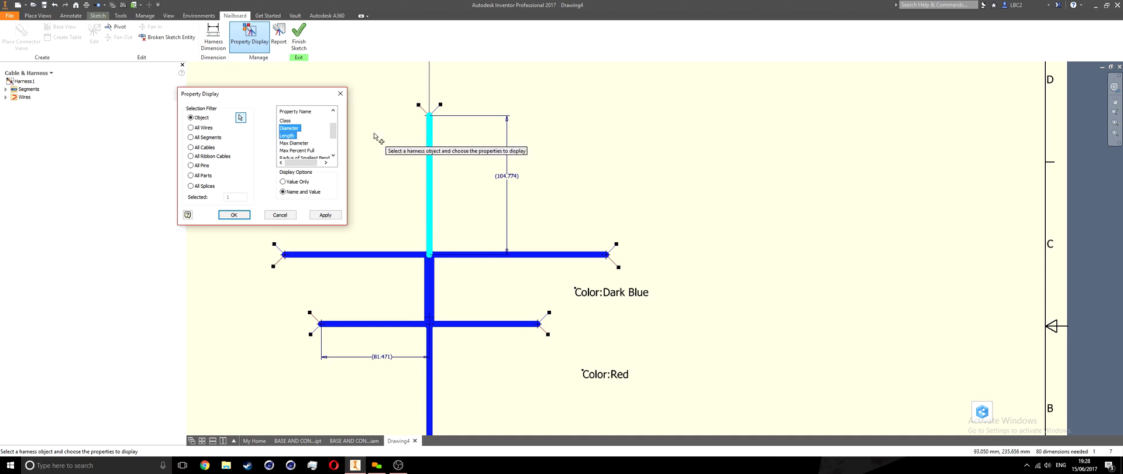
click(237, 215)
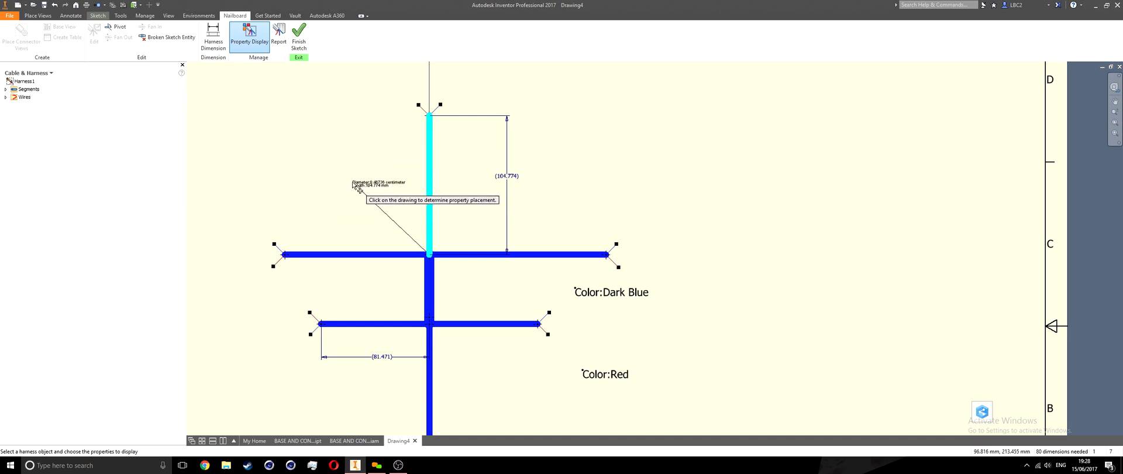
click(337, 192)
Arrange the Diameter label above the Length label to the left of the upper vertical segment and finish the nailboard sketch.
drag(353, 193, 290, 166)
click(345, 200)
click(353, 163)
drag(357, 177, 308, 175)
click(325, 179)
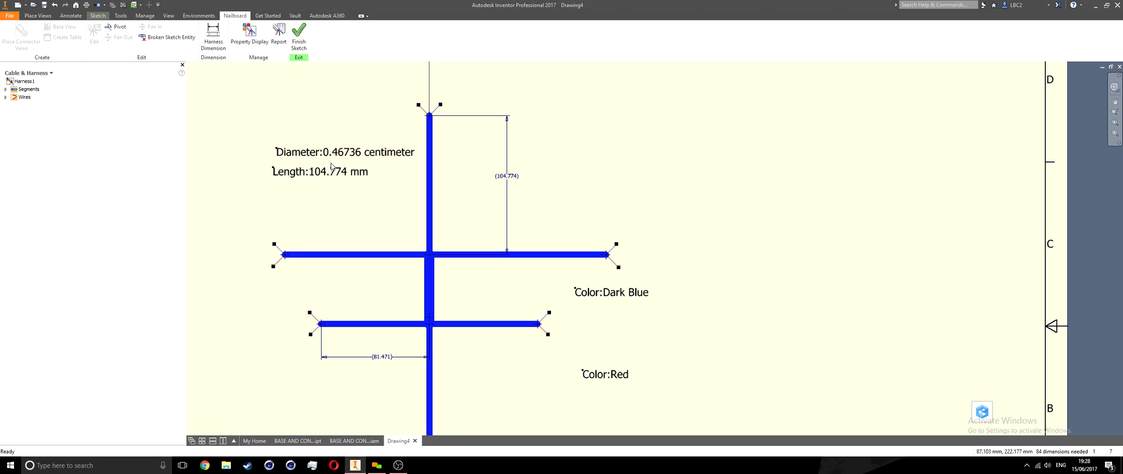
click(299, 35)
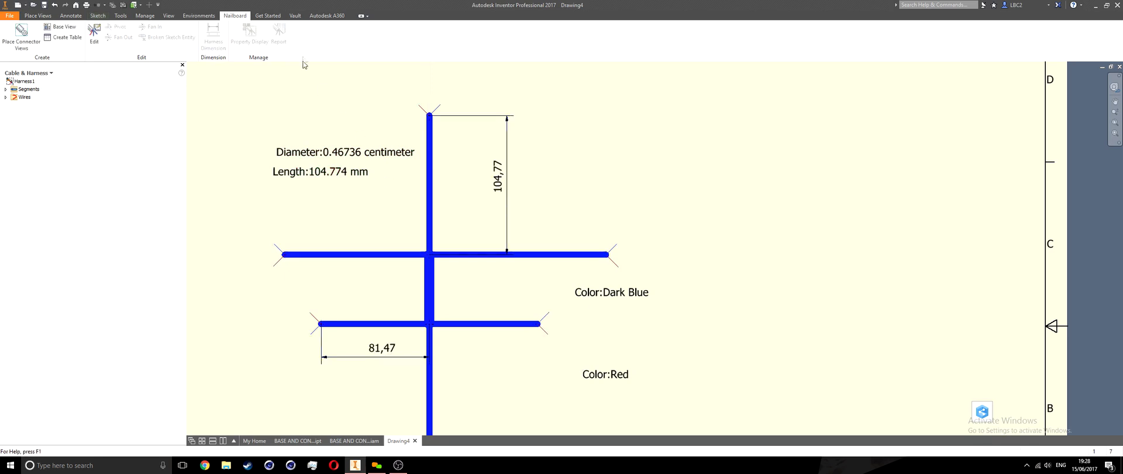
scroll(404, 166, up, 3)
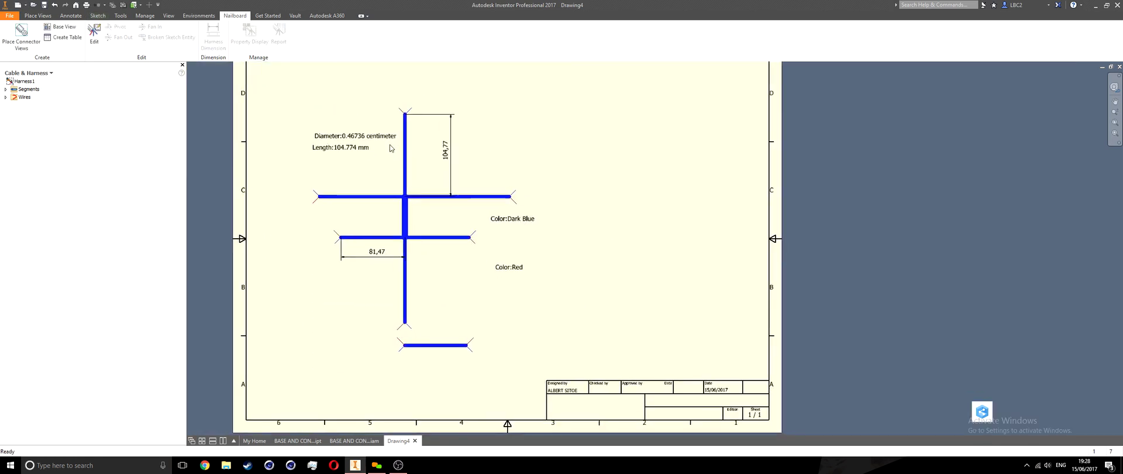